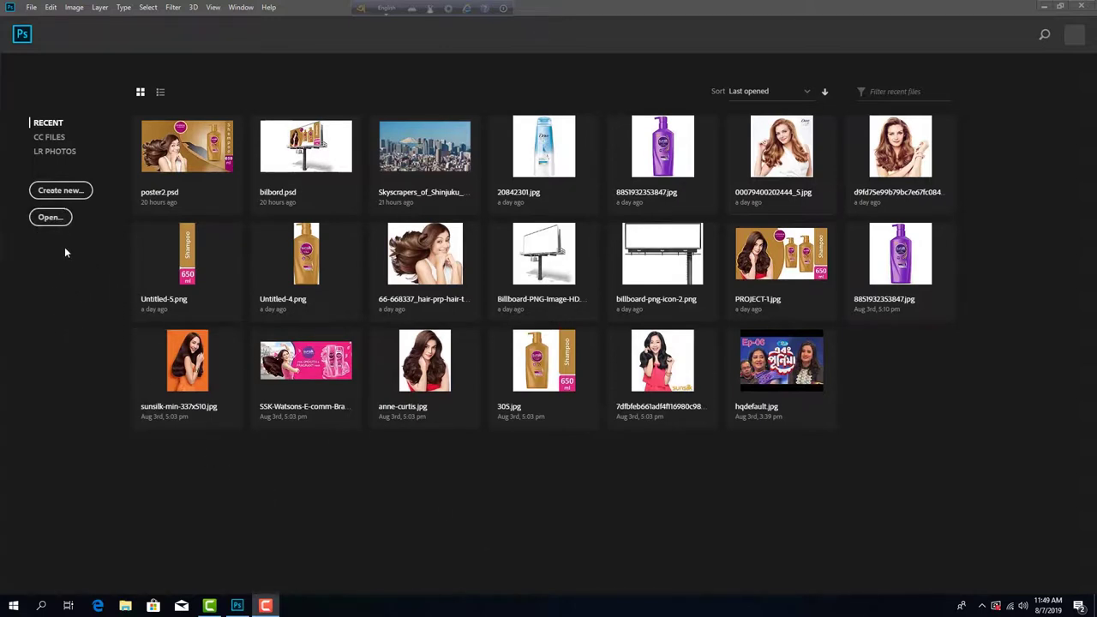
Step: Create a new Web Most Common document of 1366 x 768 px at 72 ppi with a white artboard
click(58, 220)
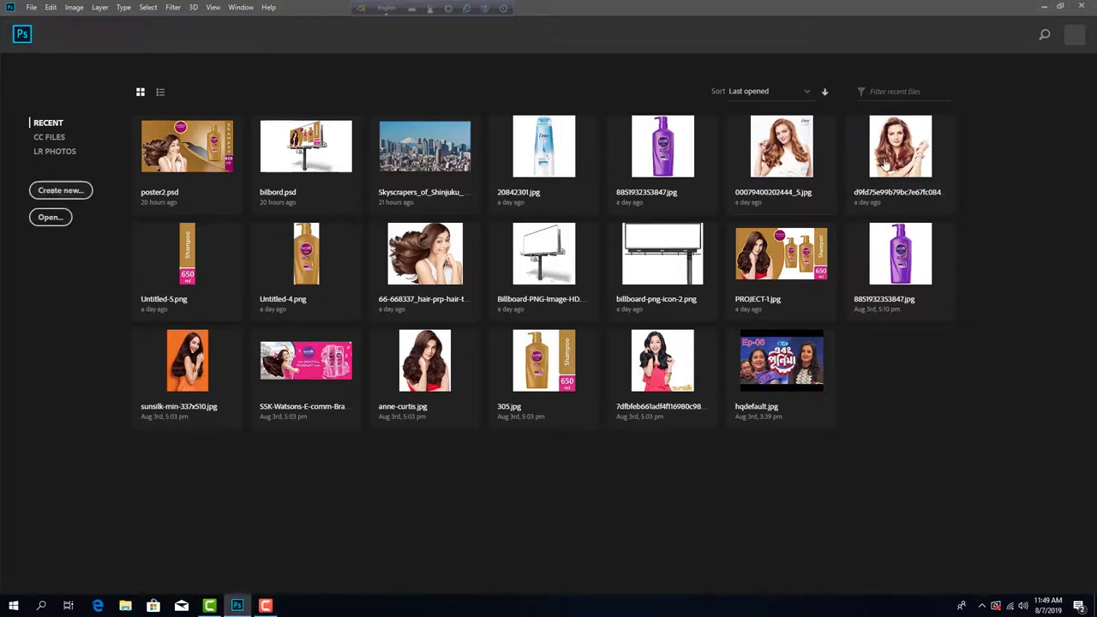
click(72, 190)
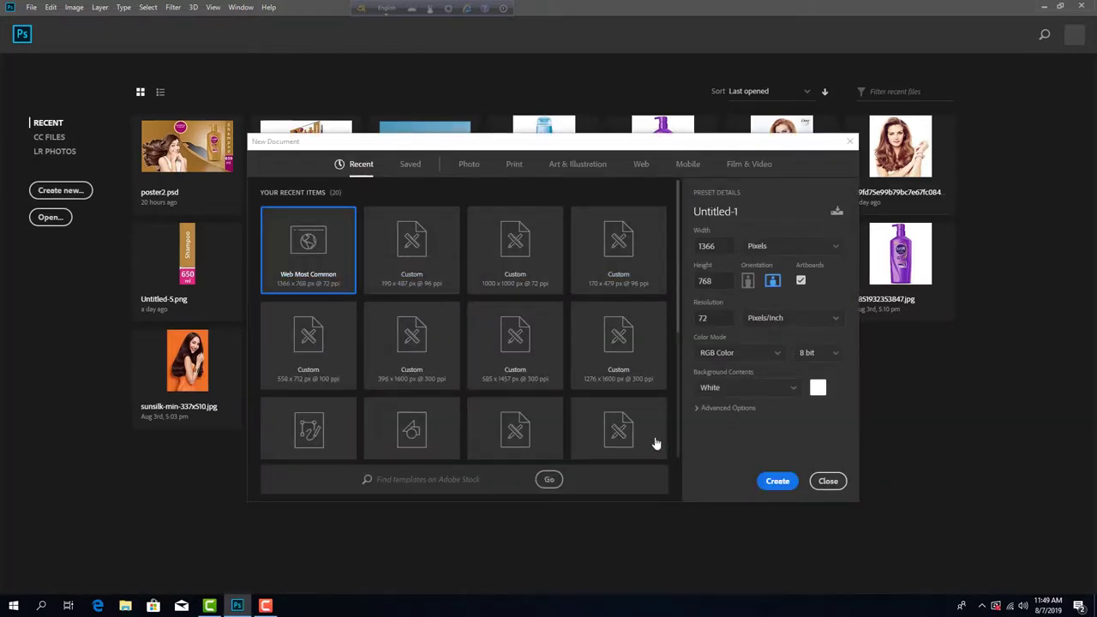
click(780, 483)
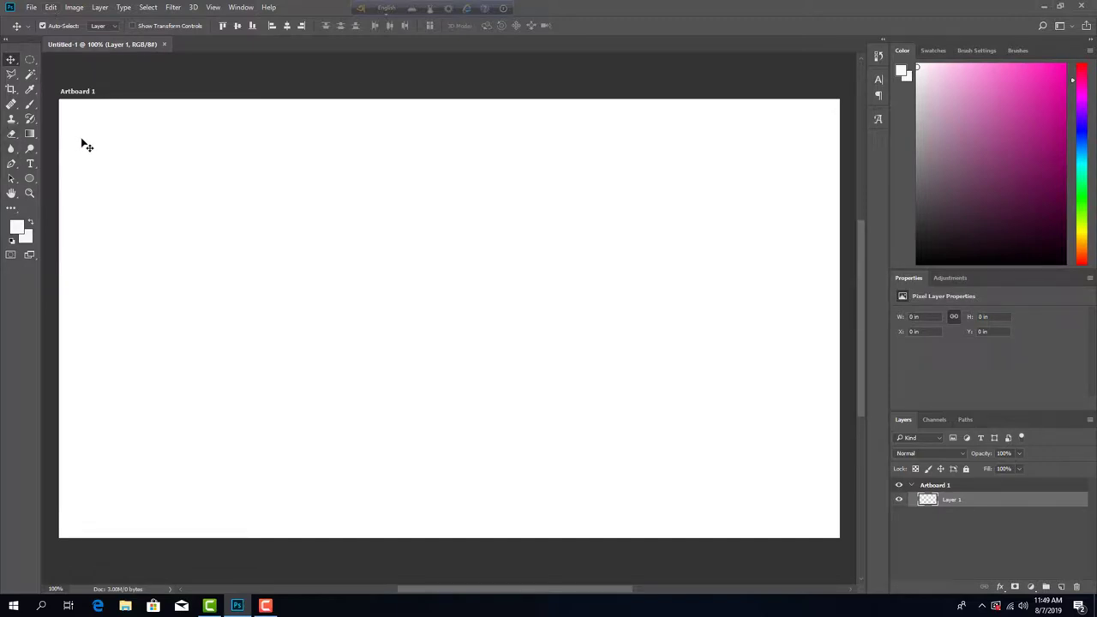
Step: Open the finished poster PROJECT-1 from the PS folder inside IN PICTURE, look at it and close it
click(32, 7)
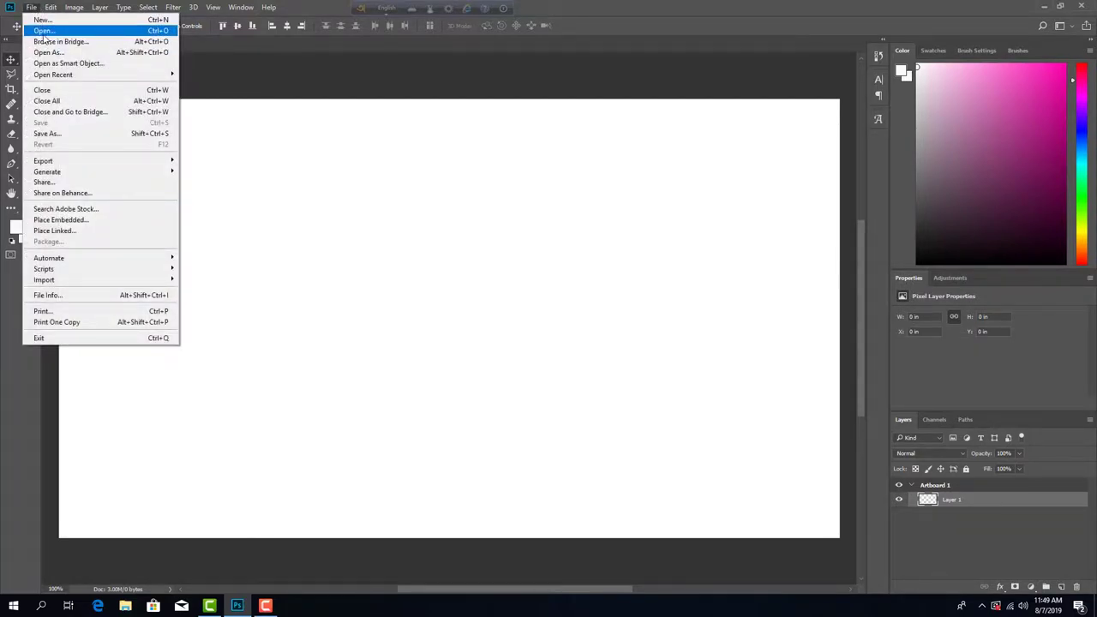
click(44, 34)
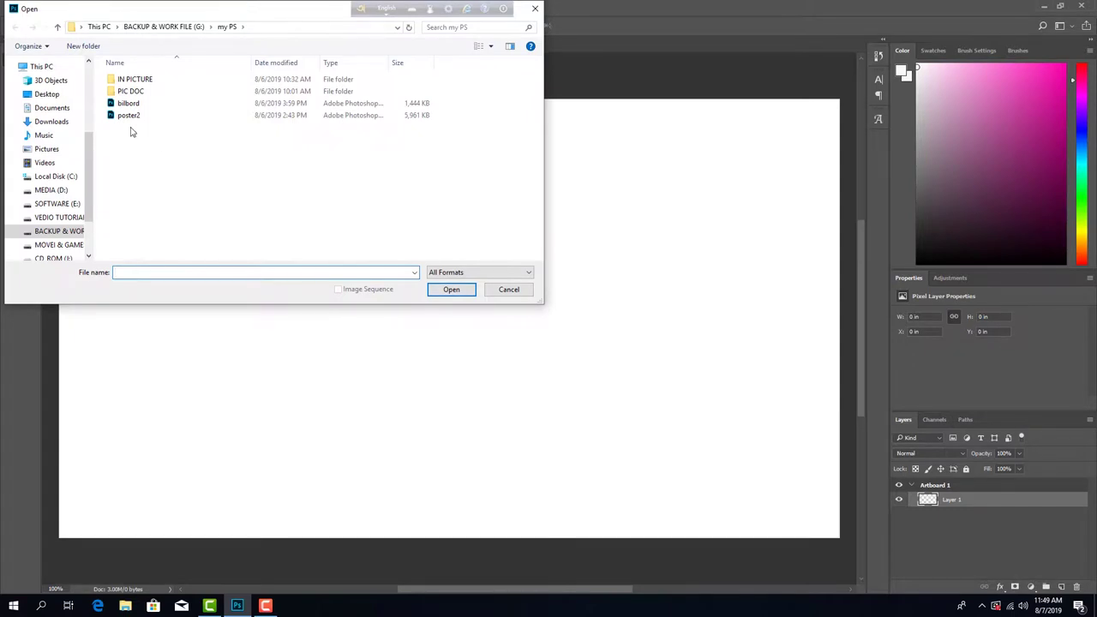
double_click(144, 82)
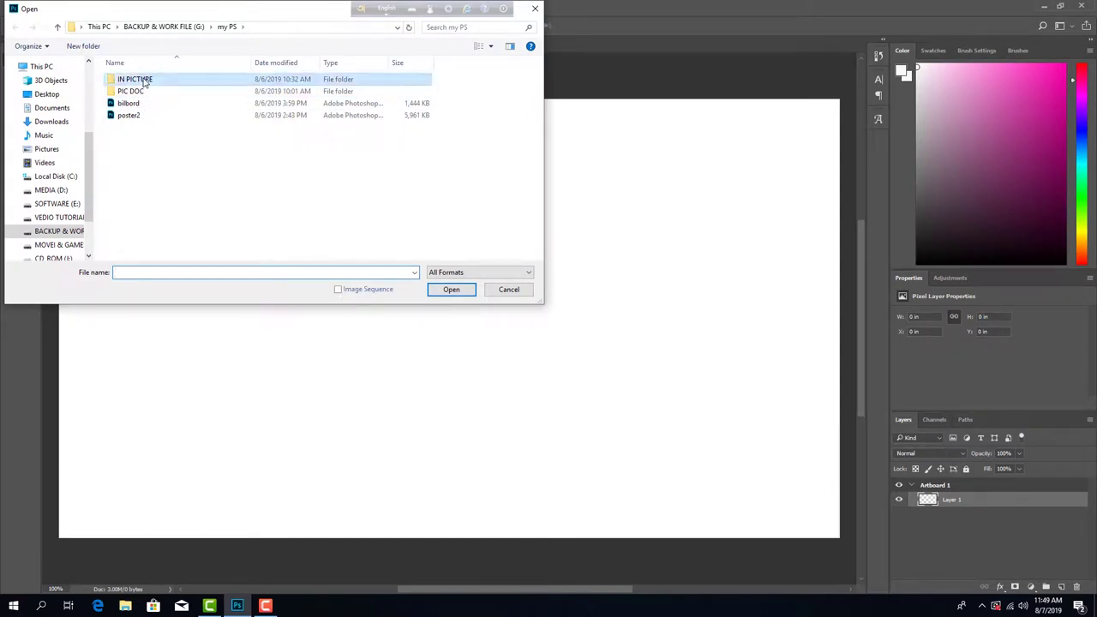
double_click(135, 90)
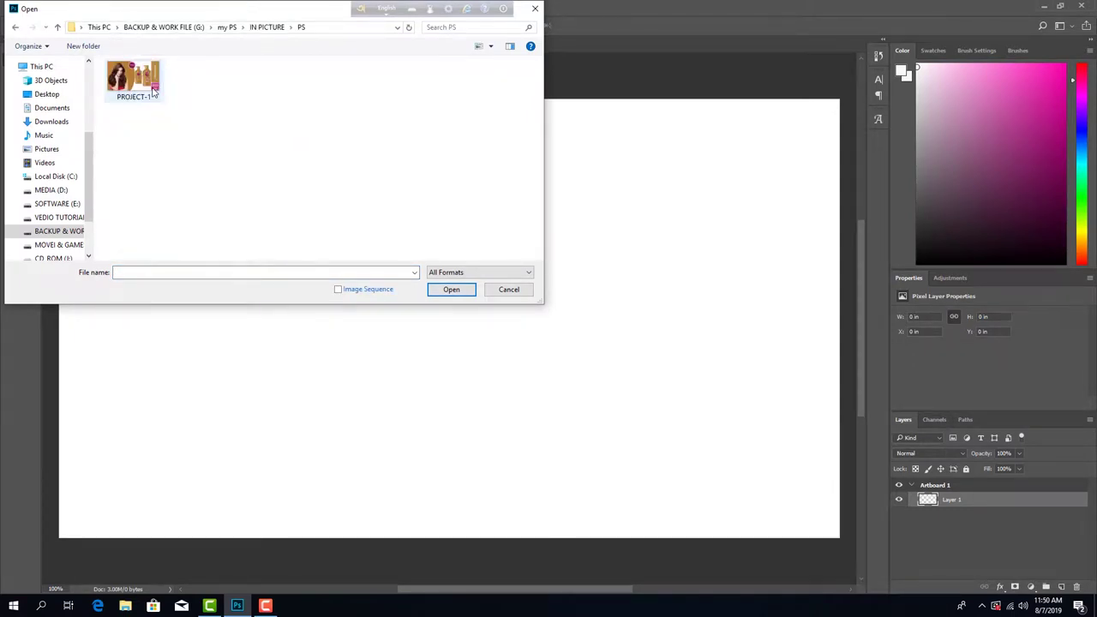
double_click(152, 93)
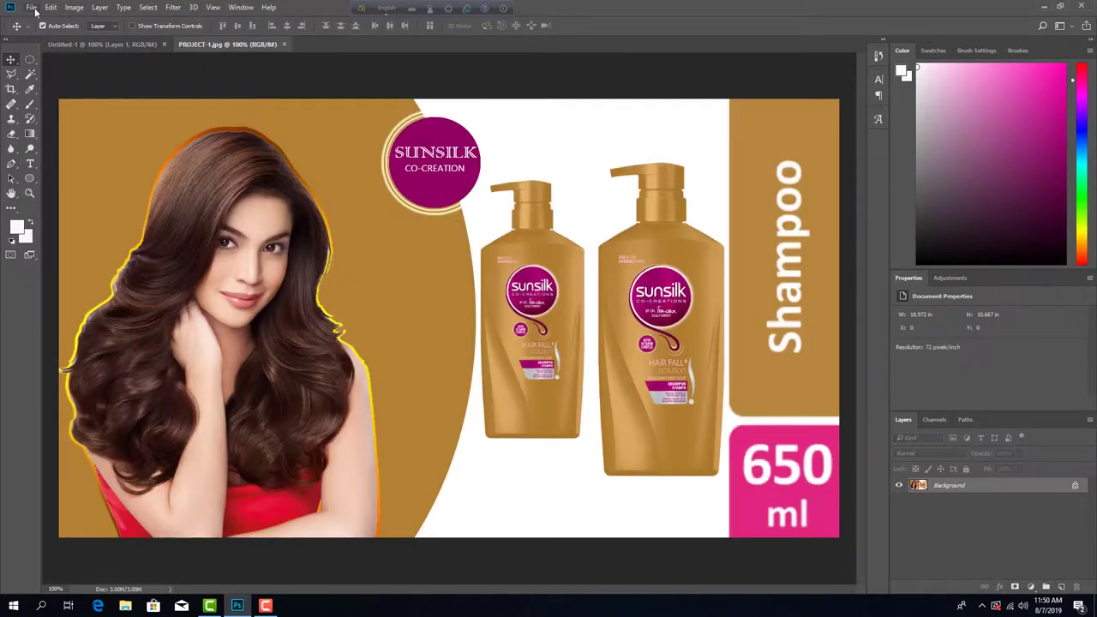
click(35, 11)
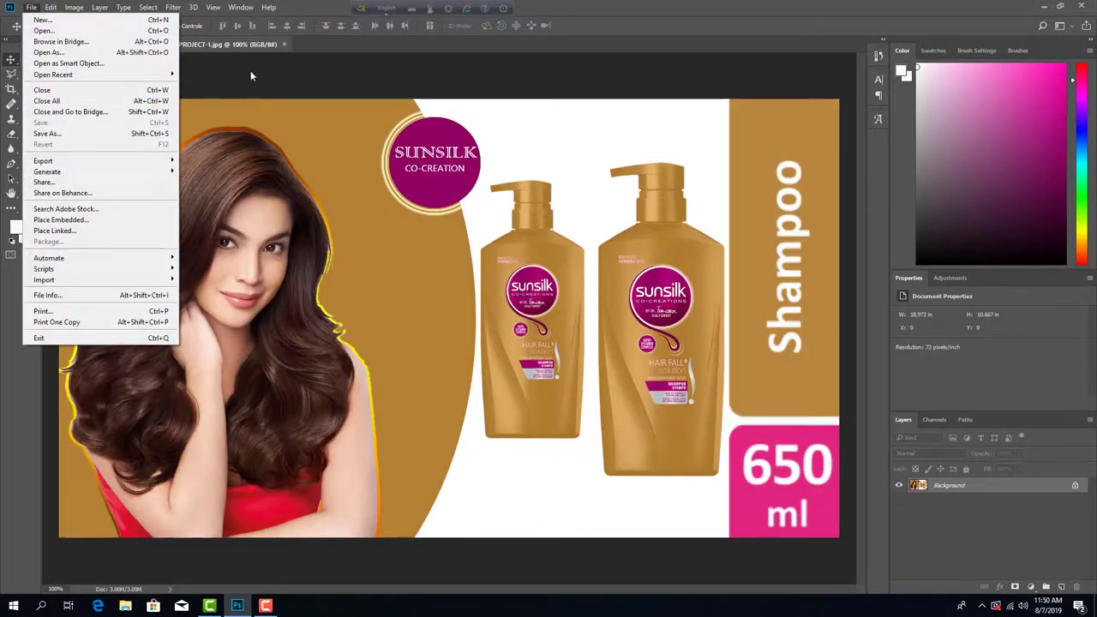
click(285, 53)
click(283, 45)
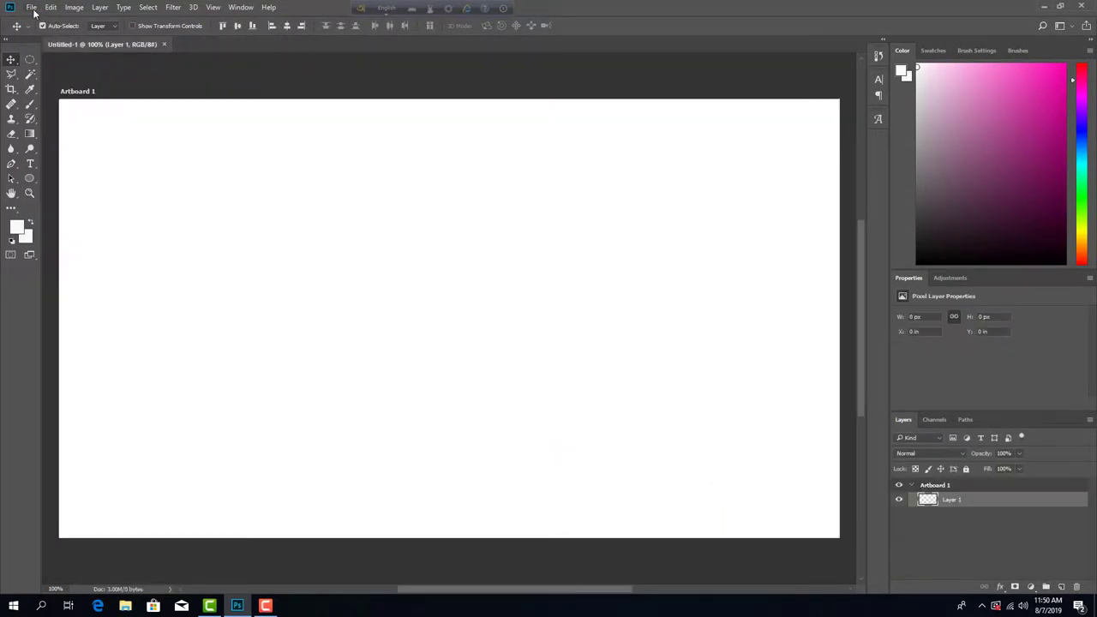
click(32, 8)
click(43, 30)
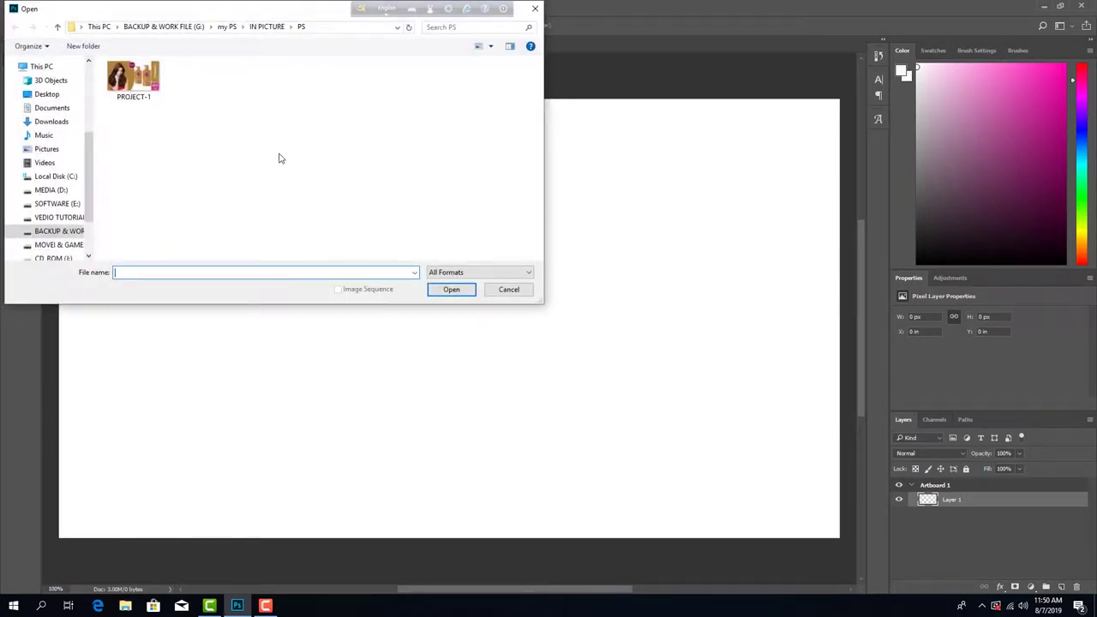
click(58, 26)
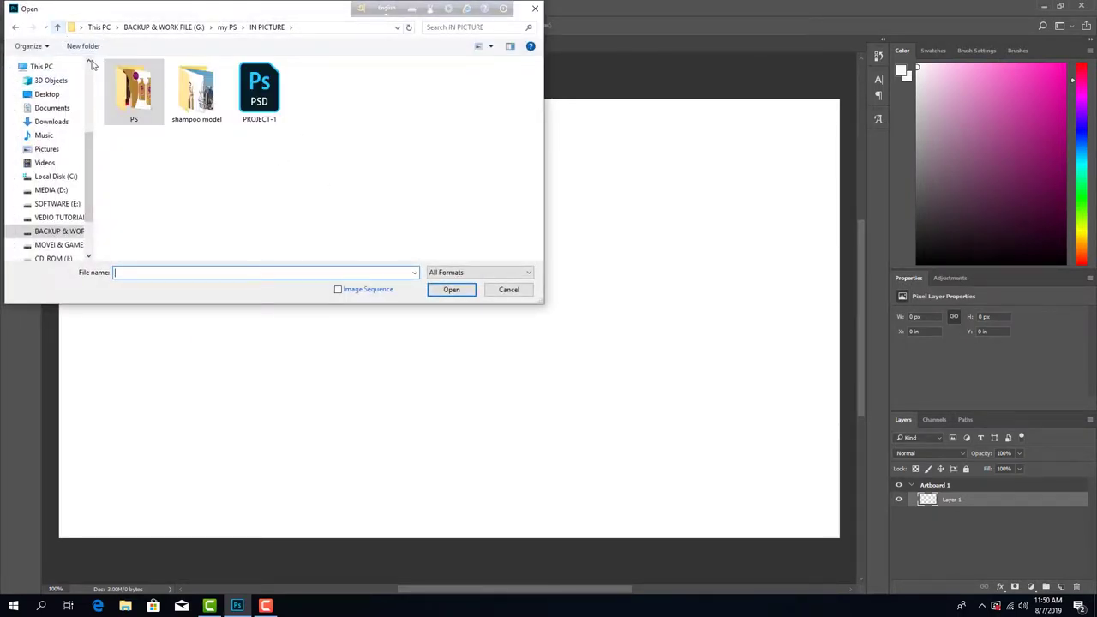
double_click(210, 97)
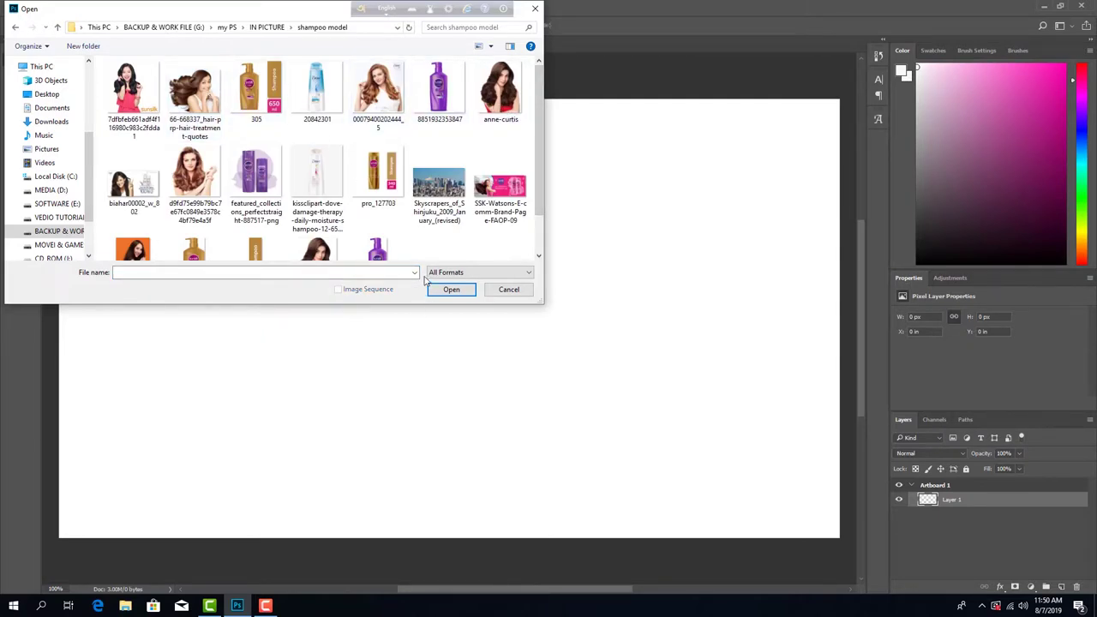
scroll(399, 208, down, 1)
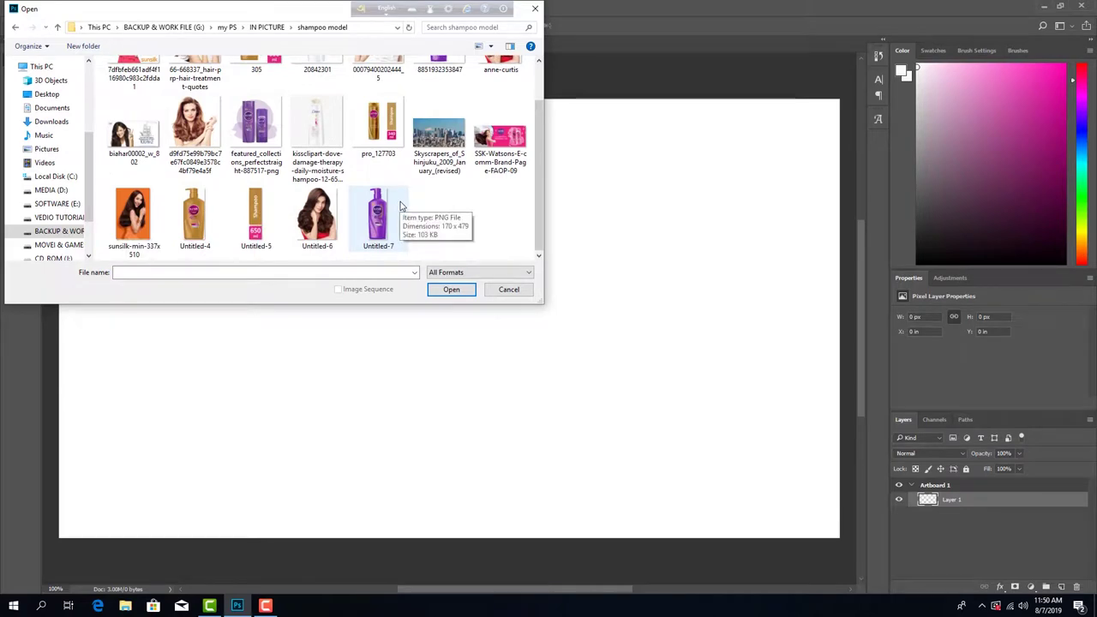
scroll(399, 207, up, 1)
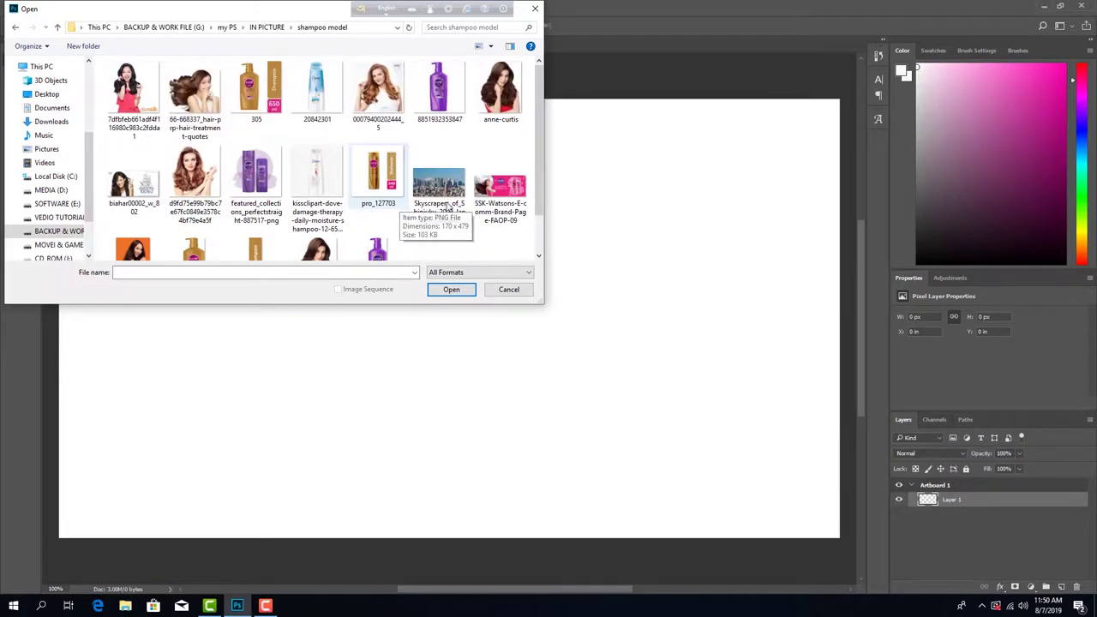
double_click(439, 90)
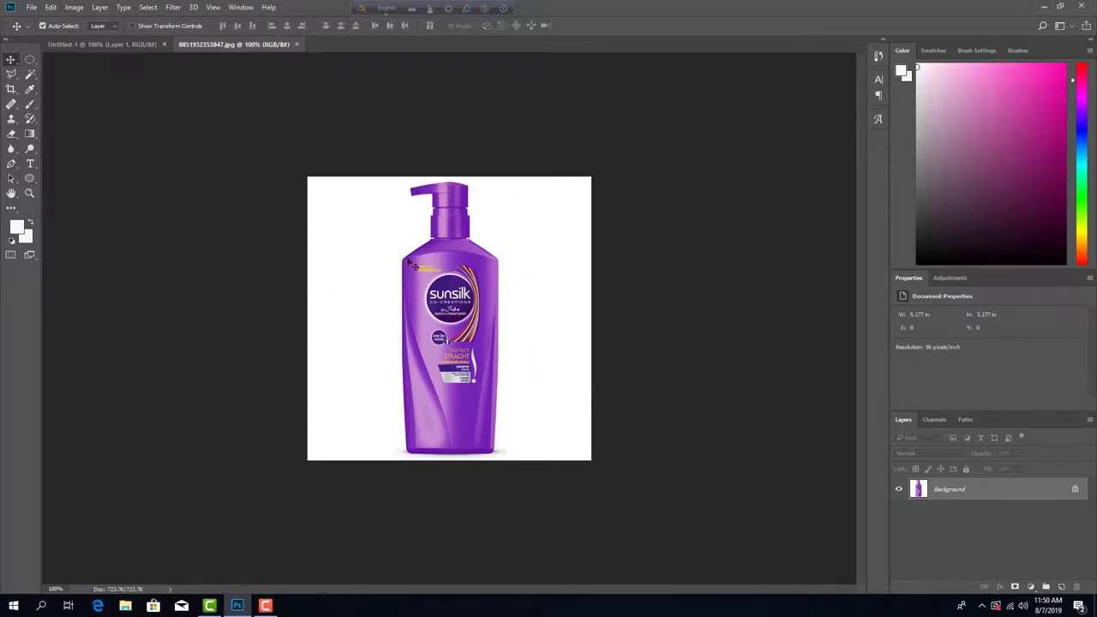
Step: Select the white background with the Magic Wand tool and invert the selection to the purple bottle
click(32, 76)
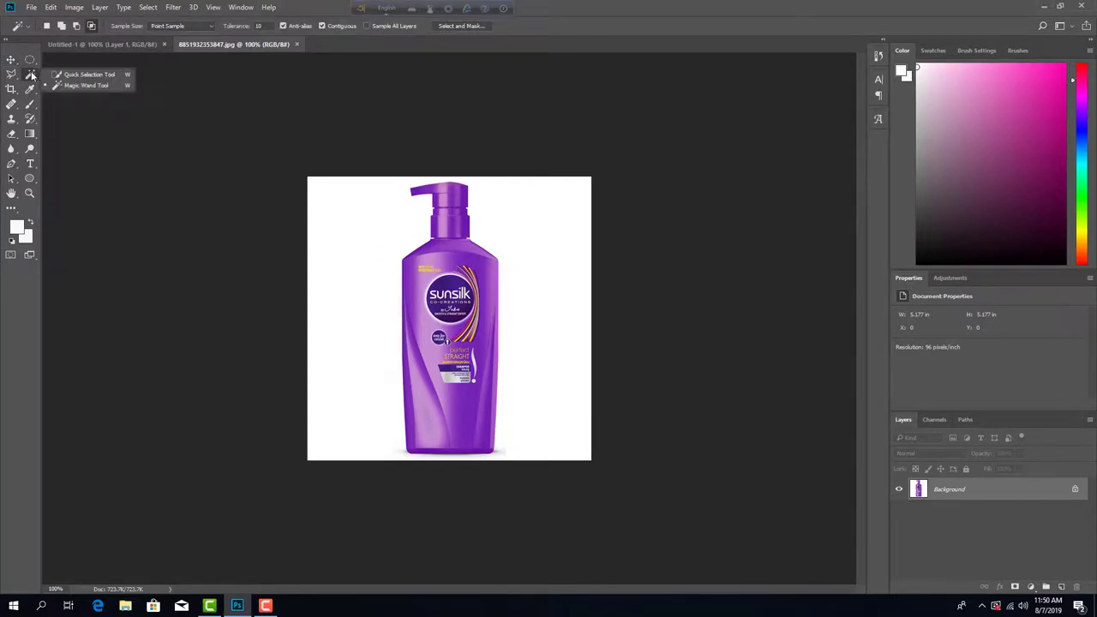
click(103, 84)
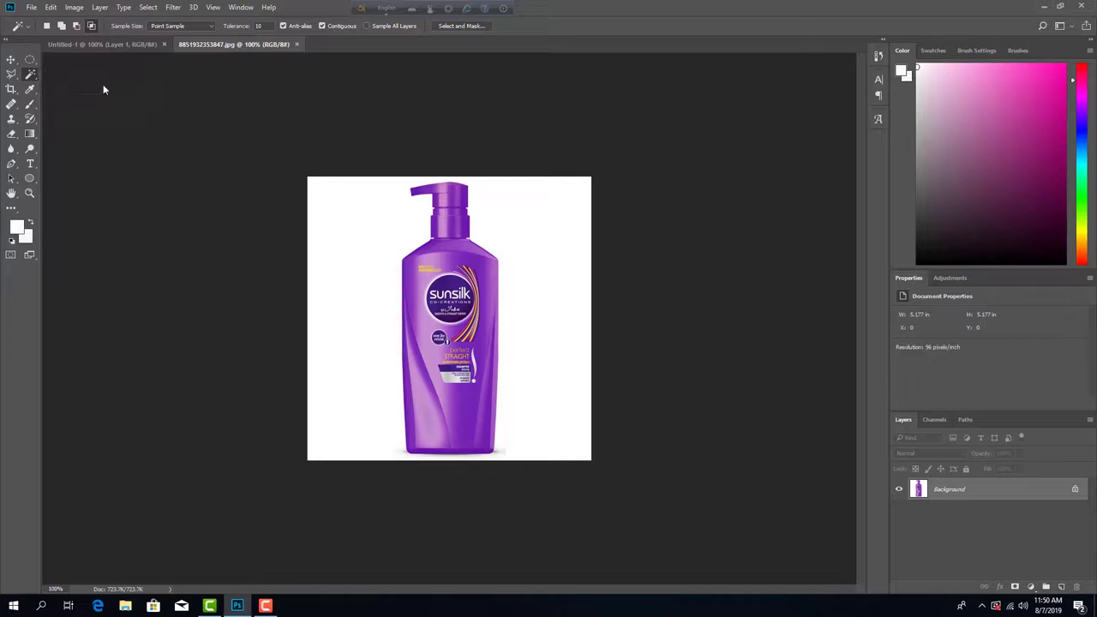
click(532, 211)
right_click(443, 253)
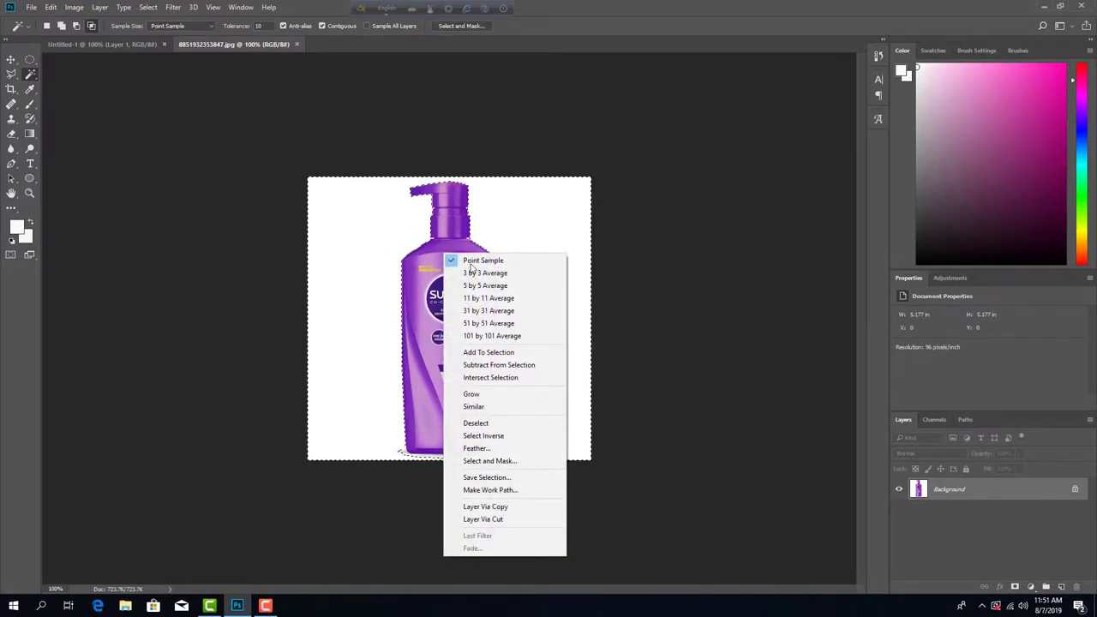
click(495, 435)
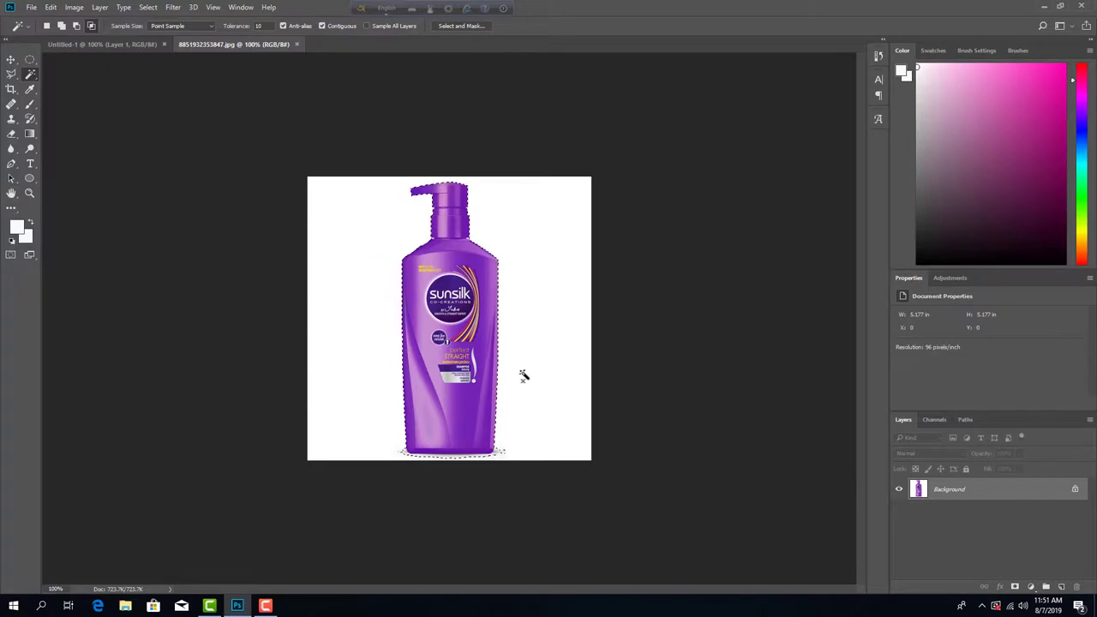
Step: Paste the copied bottle into a new 190 x 487 px clipboard-sized document and delete its white Background layer
key(ctrl+n)
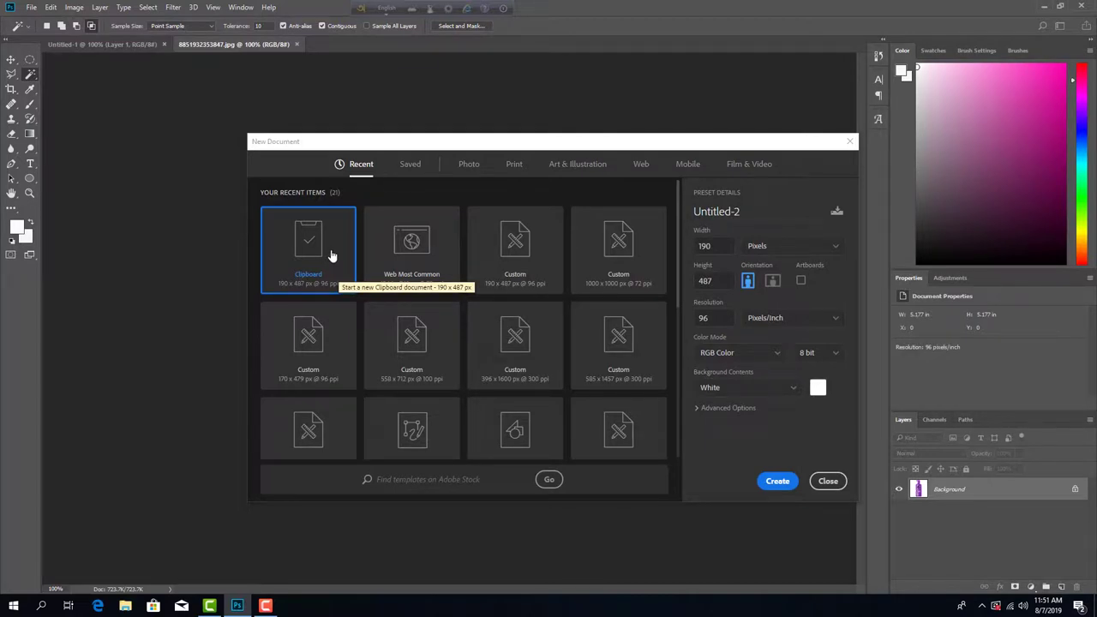
click(781, 482)
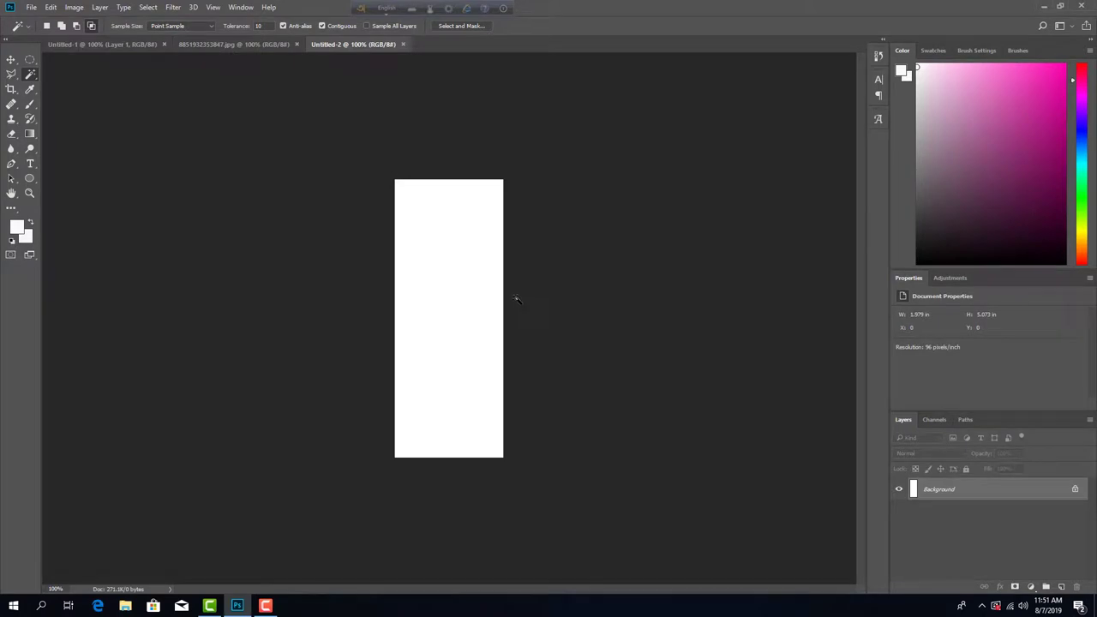
key(ctrl+v)
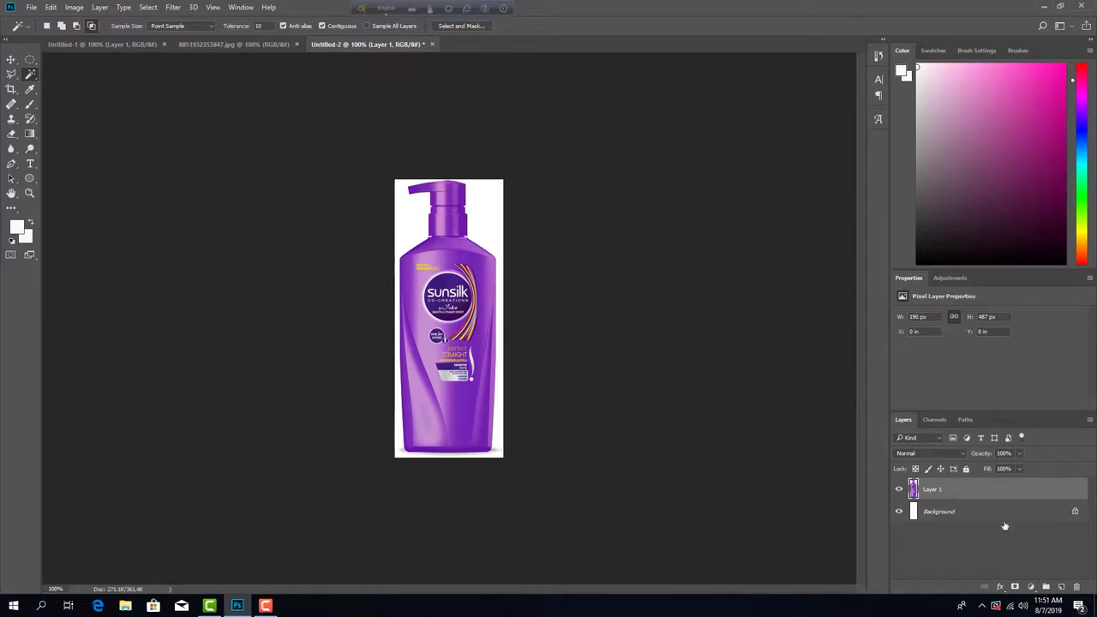
click(962, 518)
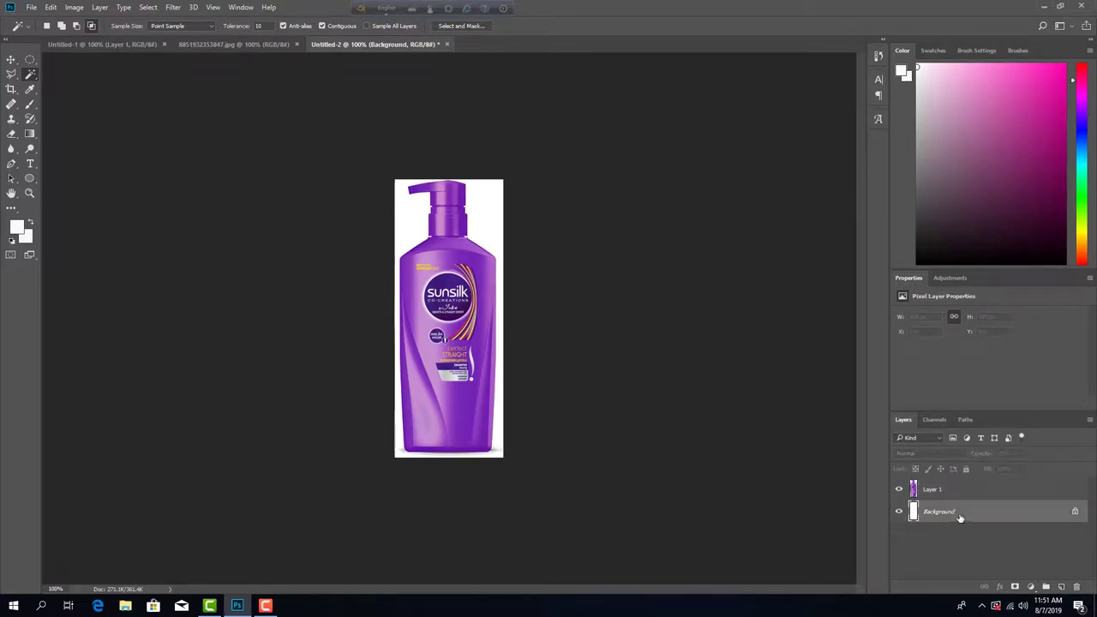
drag(993, 518, 1076, 587)
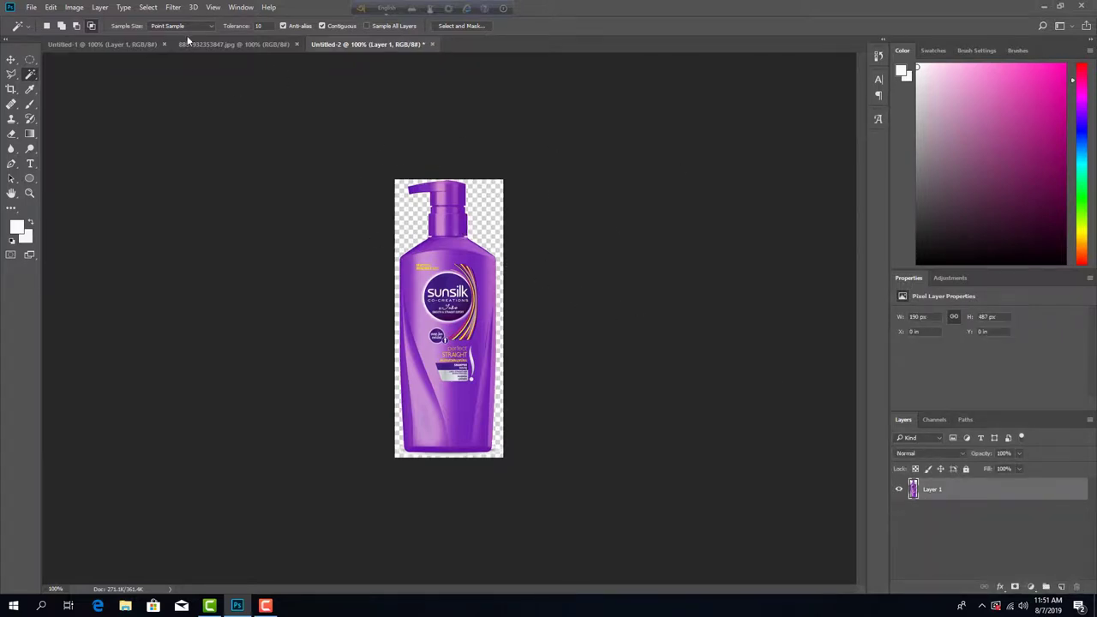
Step: Return to the 8851932353847.jpg document and select the bottle by inverting a Magic Wand selection of the white background
click(217, 43)
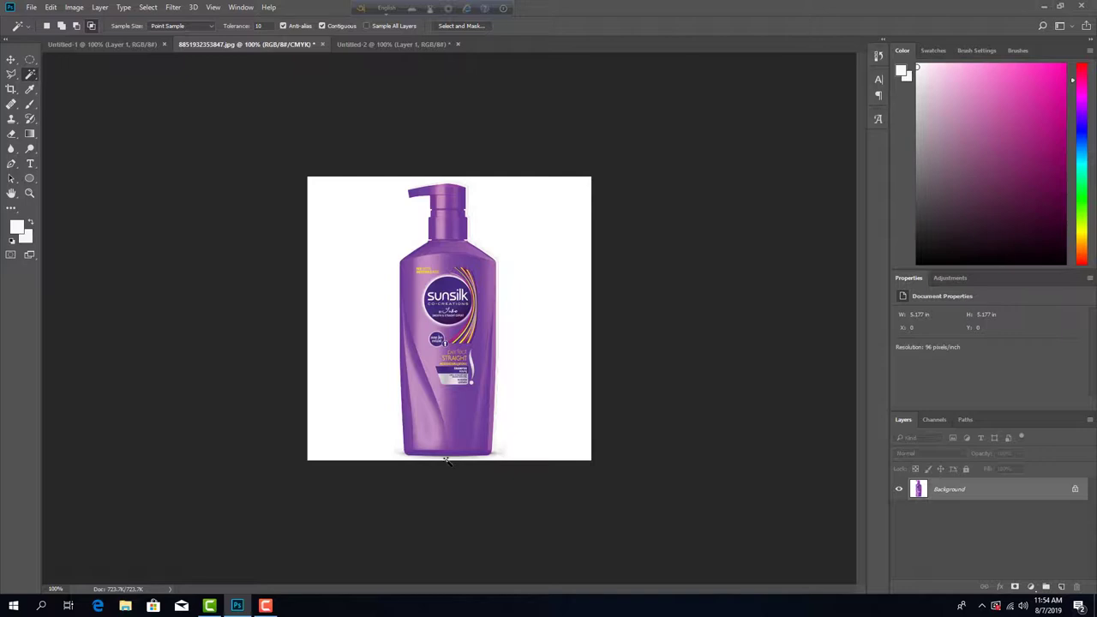
right_click(28, 76)
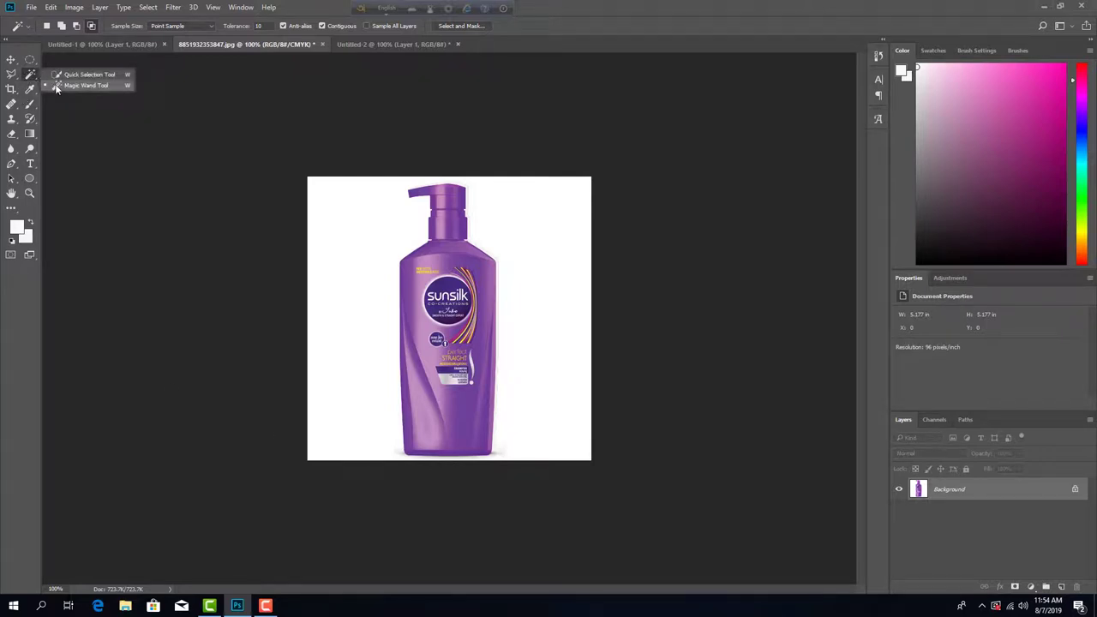
click(57, 86)
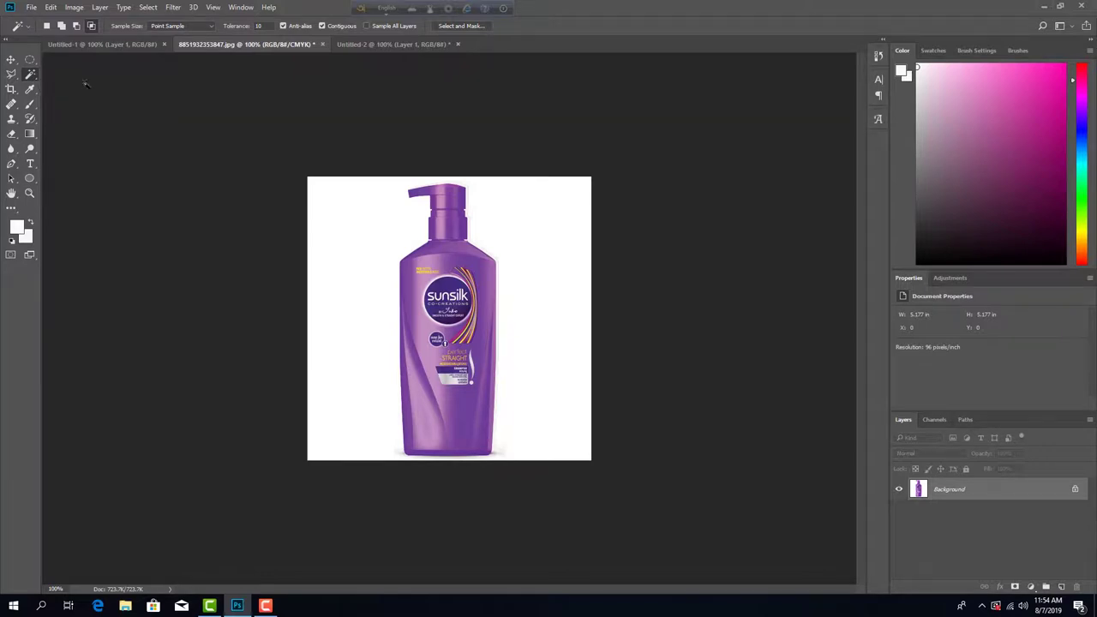
click(330, 206)
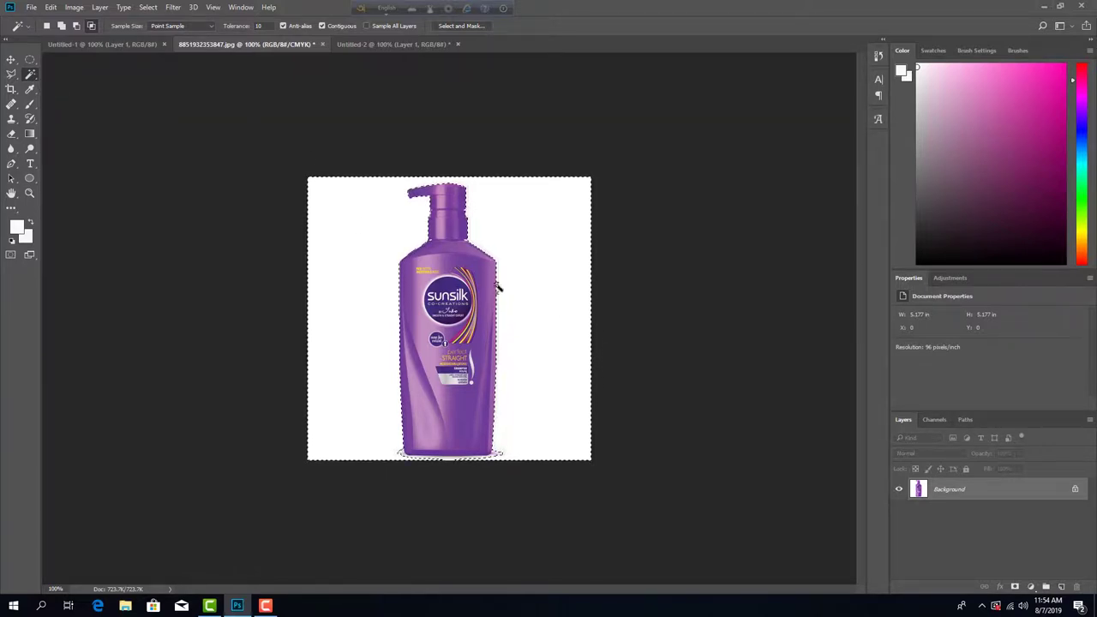
right_click(467, 272)
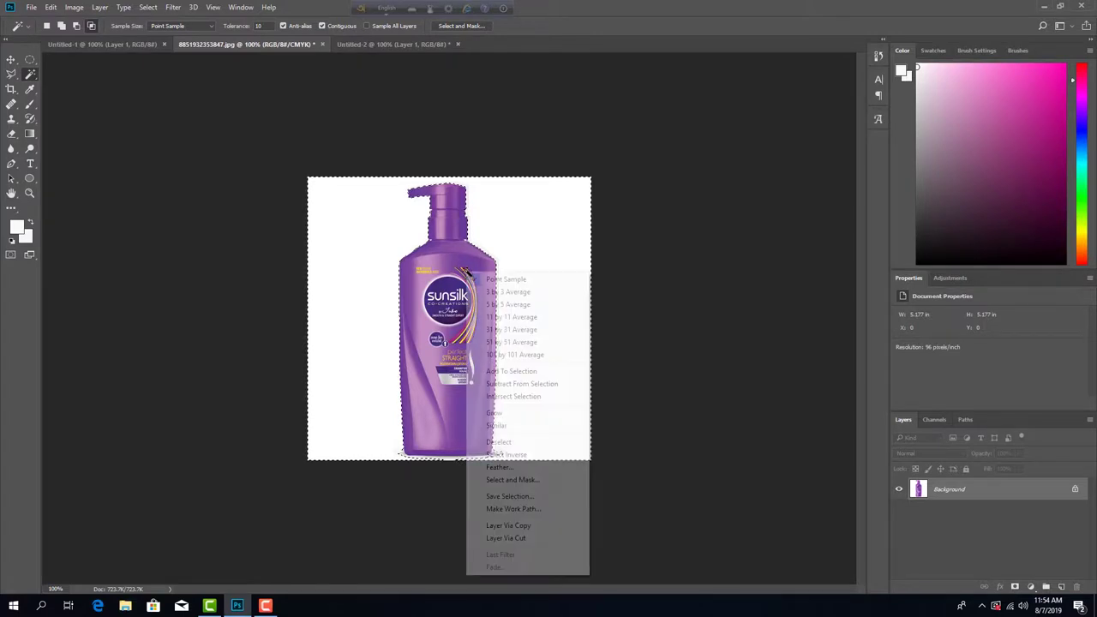
click(522, 455)
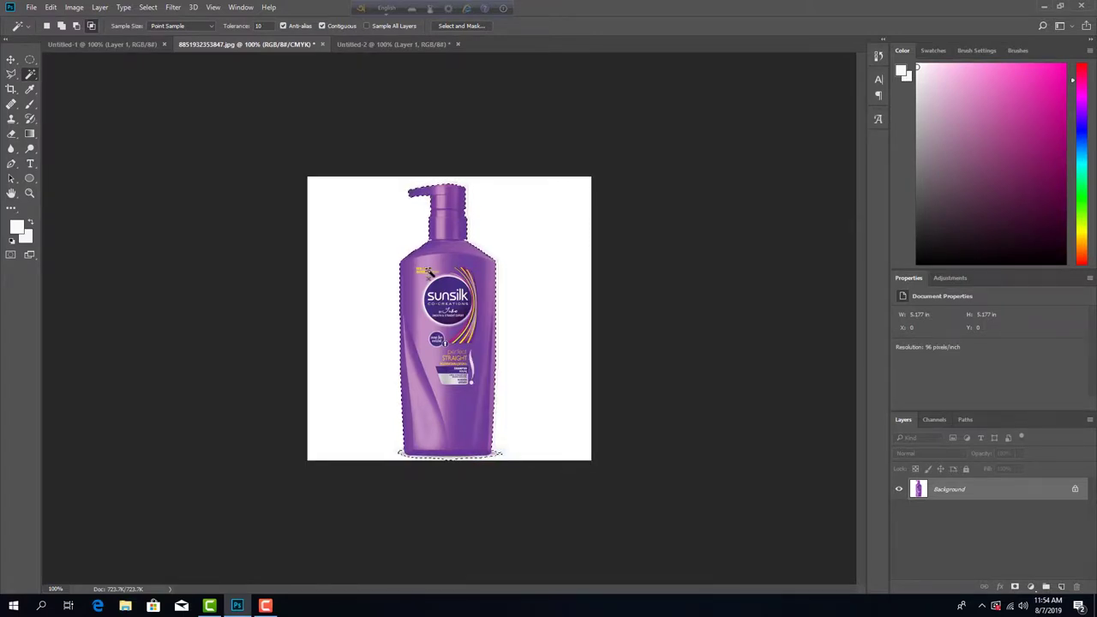
Step: Copy the selected bottle to its own layer and delete the Background layer beneath it
key(ctrl+j)
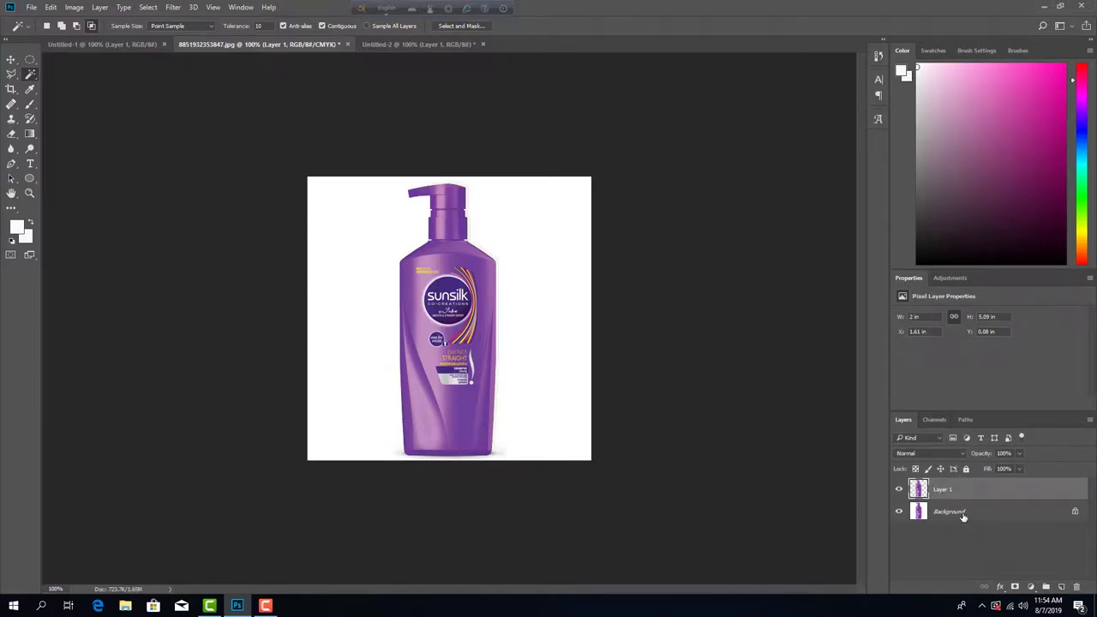
drag(962, 514, 1086, 585)
drag(1079, 586, 1078, 587)
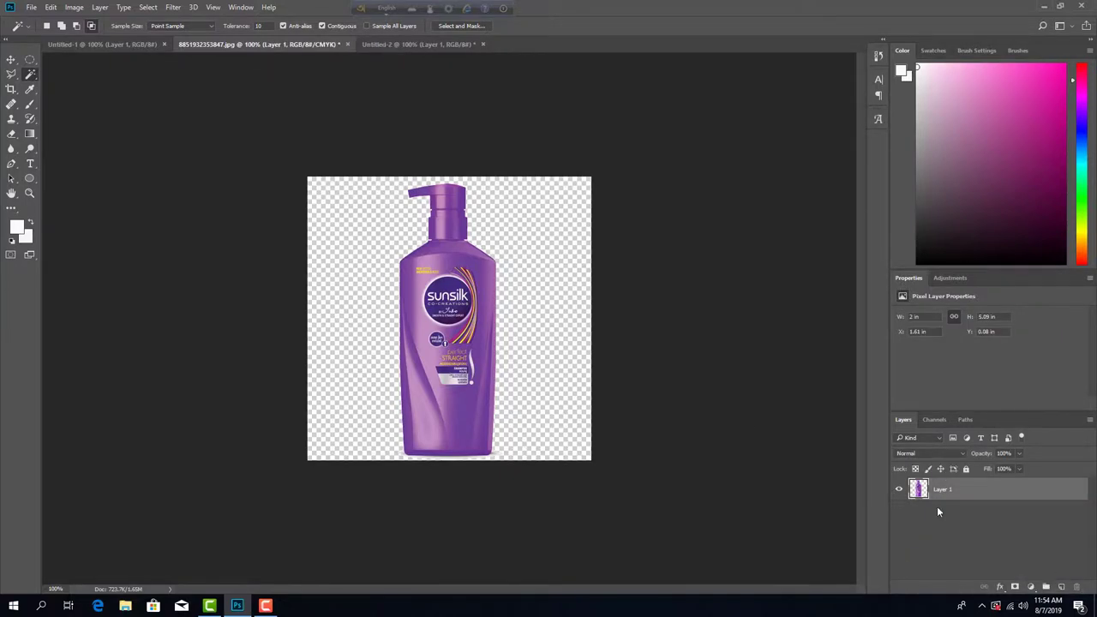
Step: Compare the bottle cut-outs in the 8851932353847.jpg and Untitled-2 documents, checking canvas size and colour
click(11, 59)
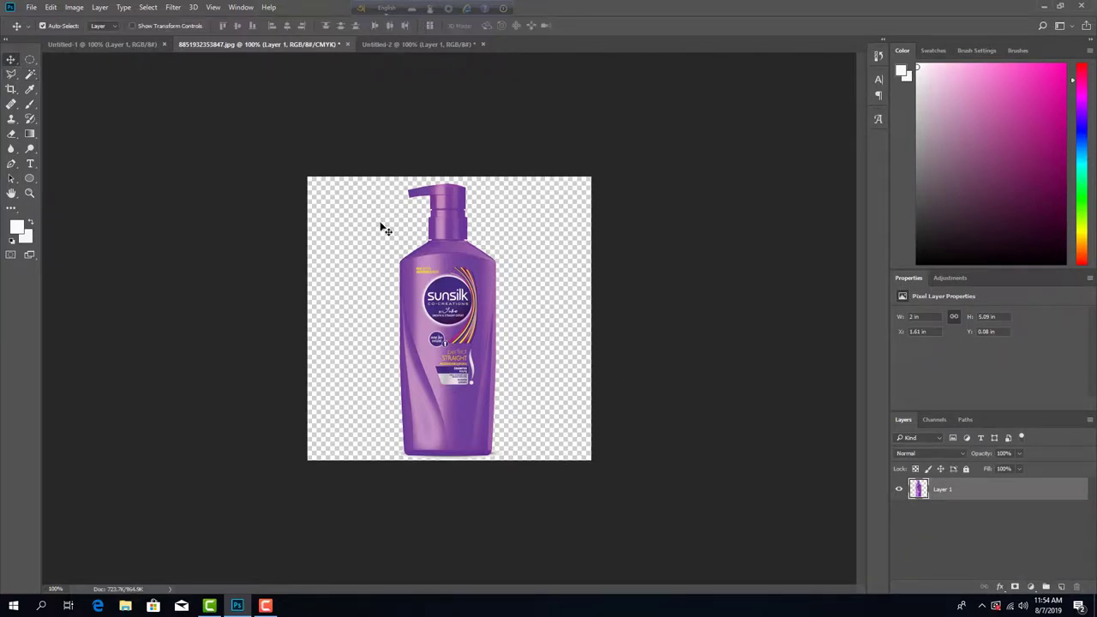
mouse_move(420, 269)
mouse_down()
mouse_move(410, 275)
mouse_move(422, 275)
mouse_up()
click(410, 44)
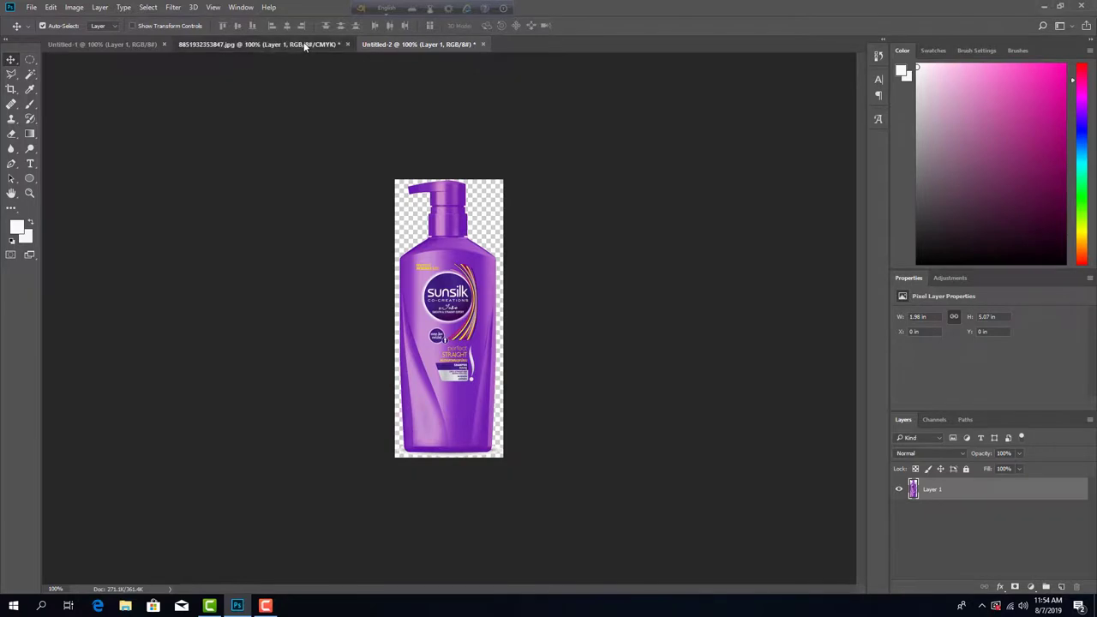
click(306, 43)
click(411, 45)
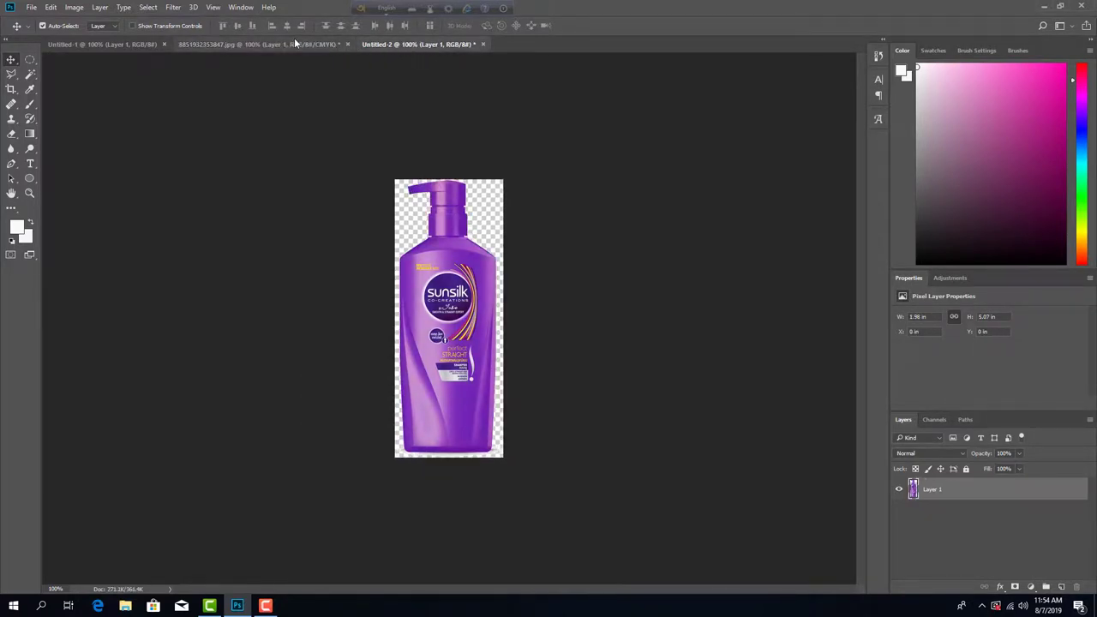
click(294, 43)
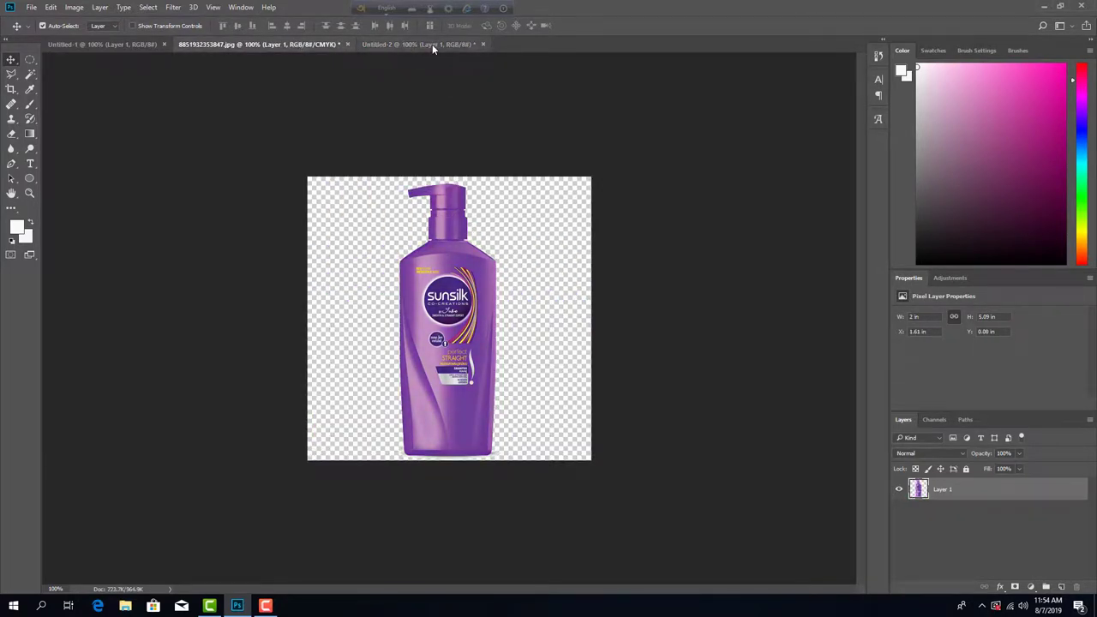
click(432, 44)
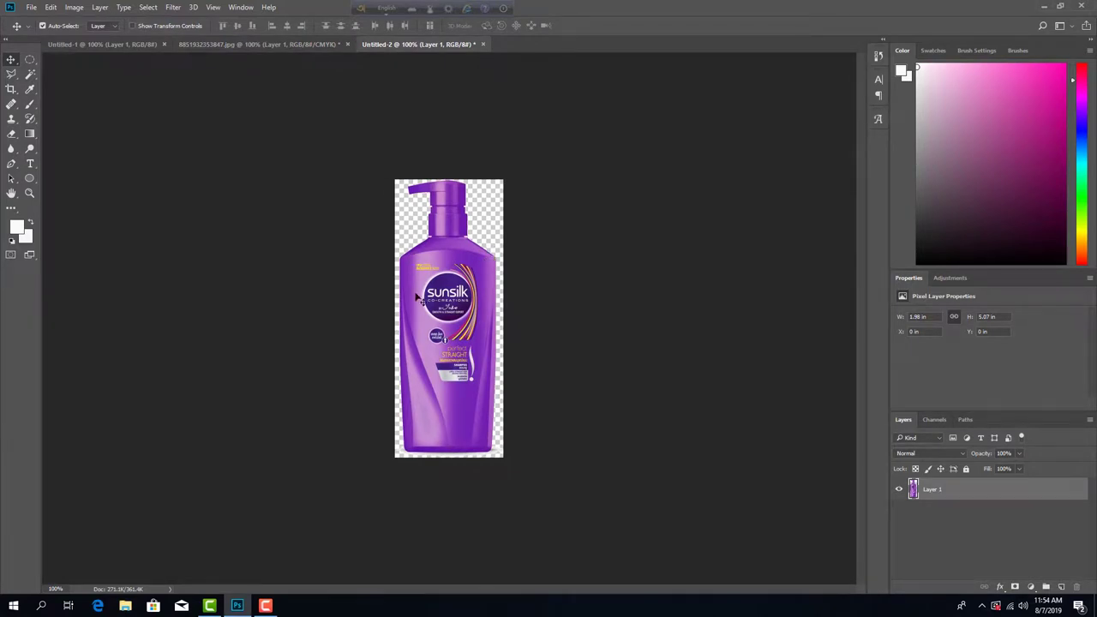
click(270, 44)
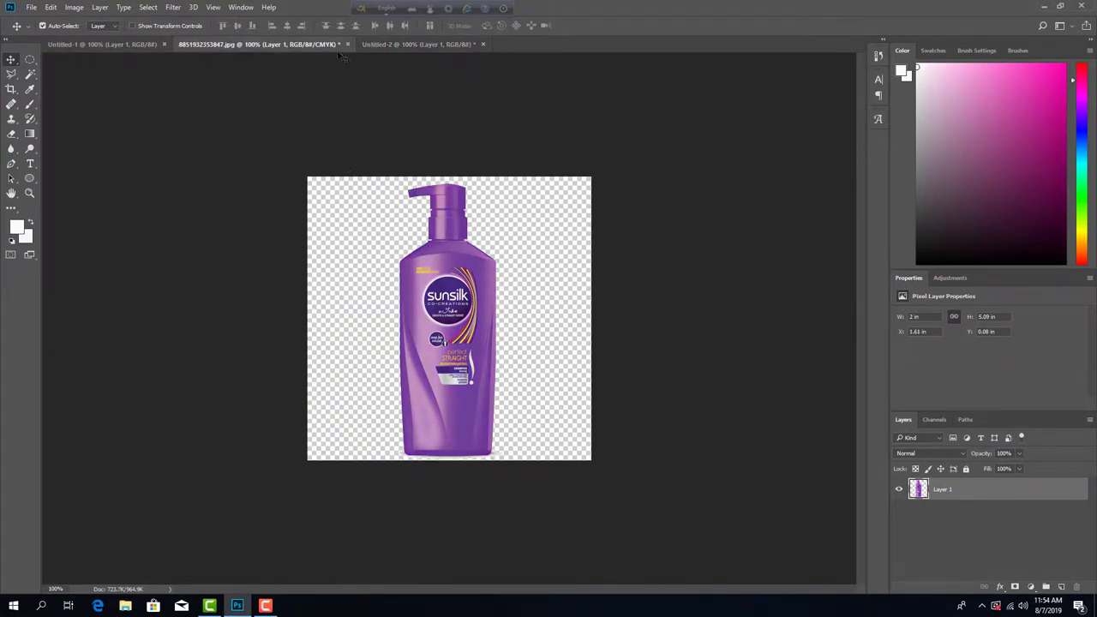
click(383, 43)
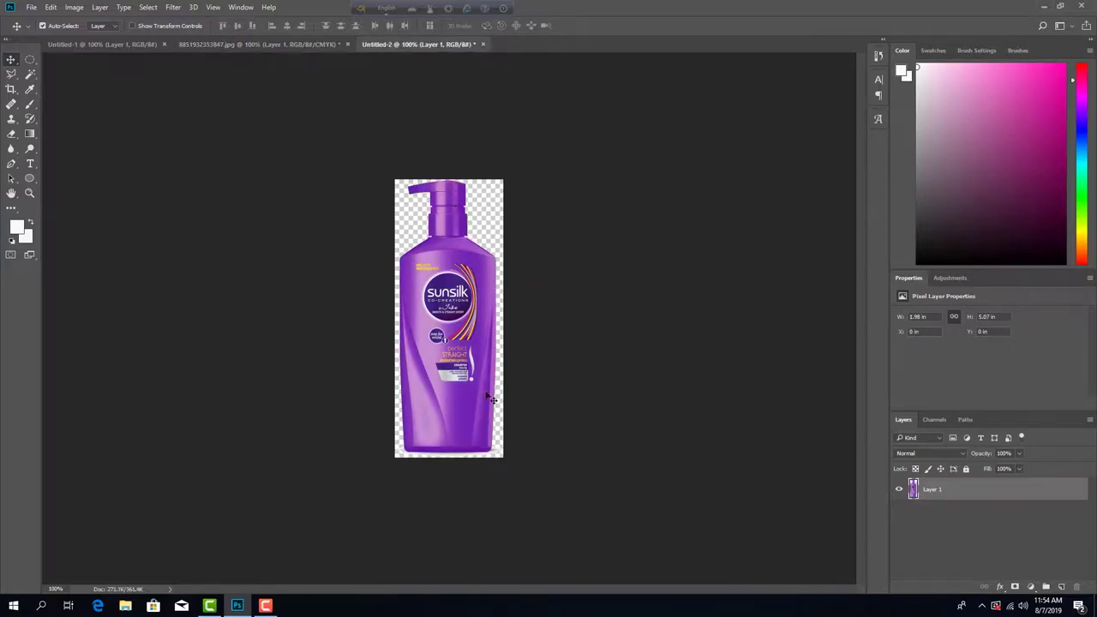
click(271, 44)
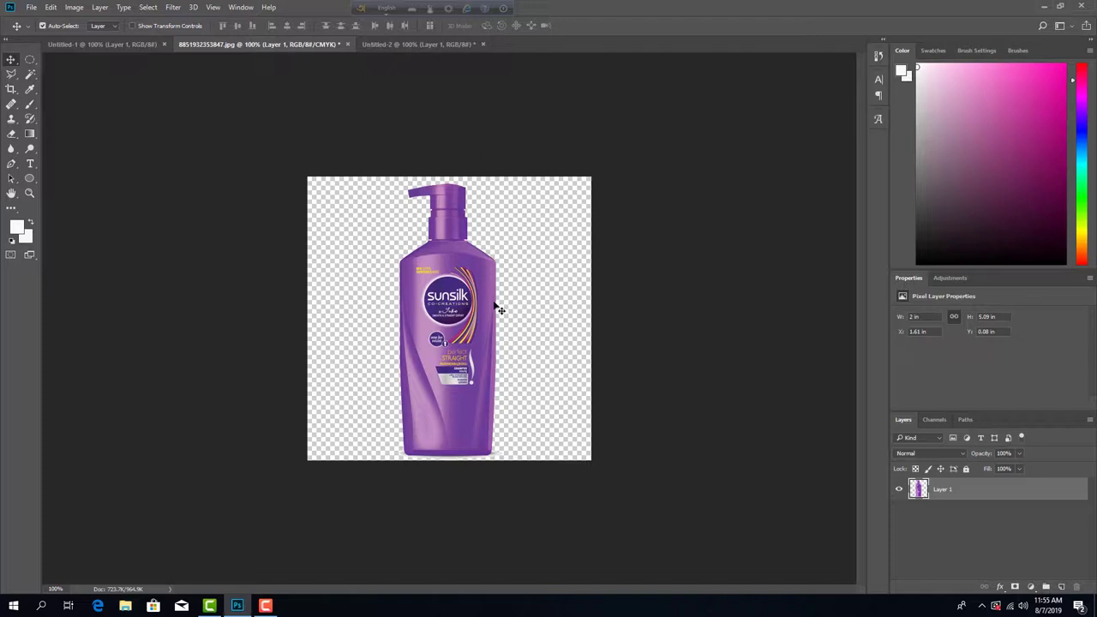
click(394, 45)
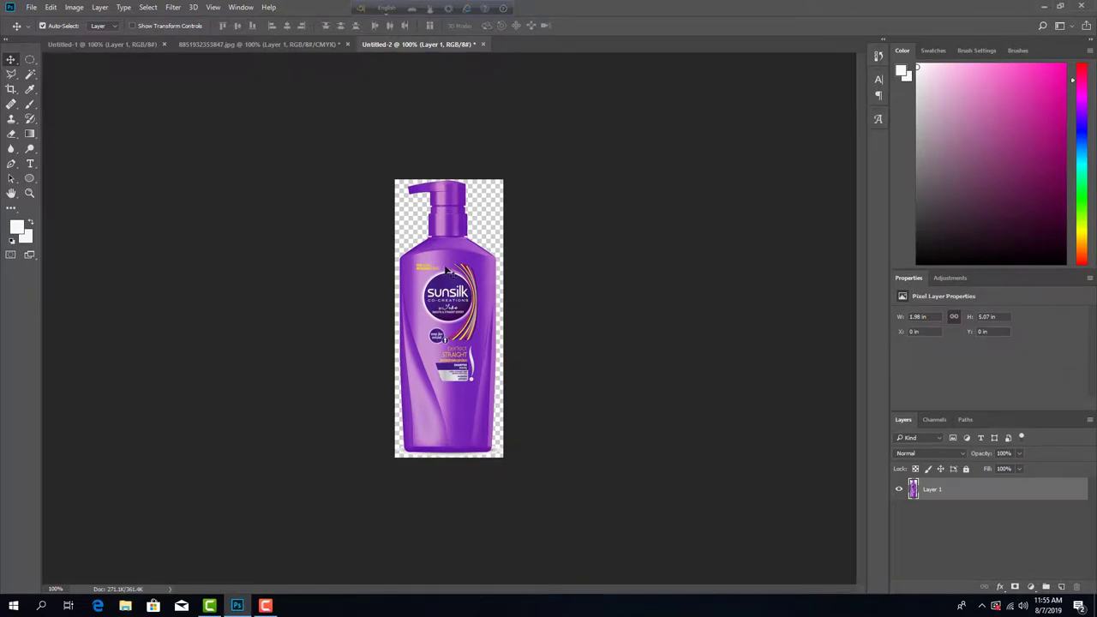
drag(446, 271, 445, 270)
click(278, 44)
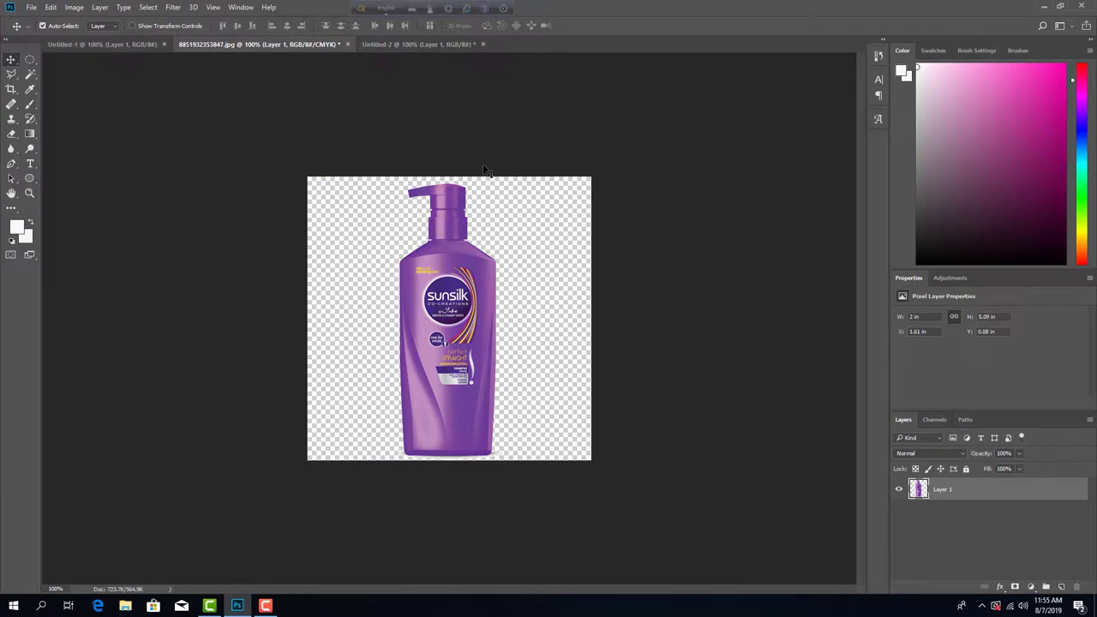
Step: Save the Untitled-2 bottle cut-out as a PNG named Untitled-2 in the shampoo model folder, using the large file size option
click(382, 44)
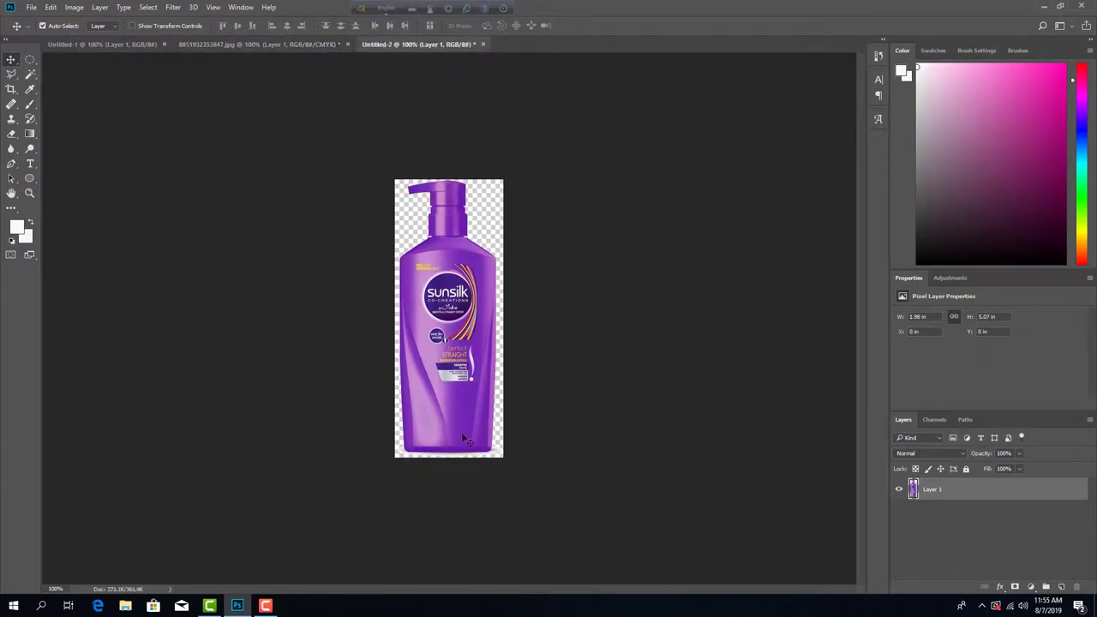
click(30, 7)
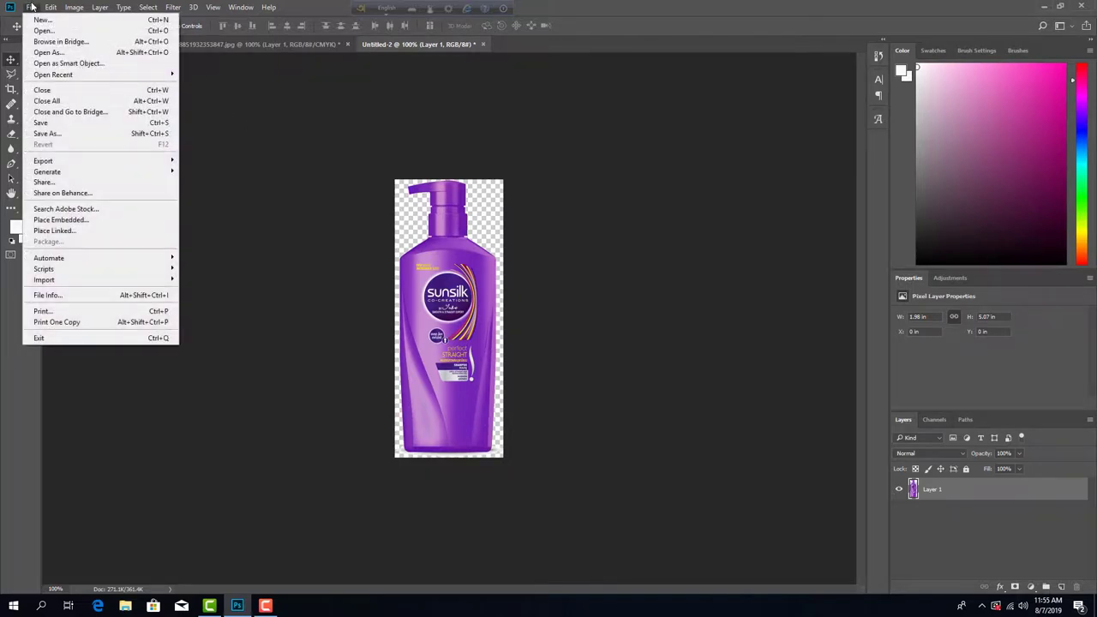
click(68, 134)
click(183, 264)
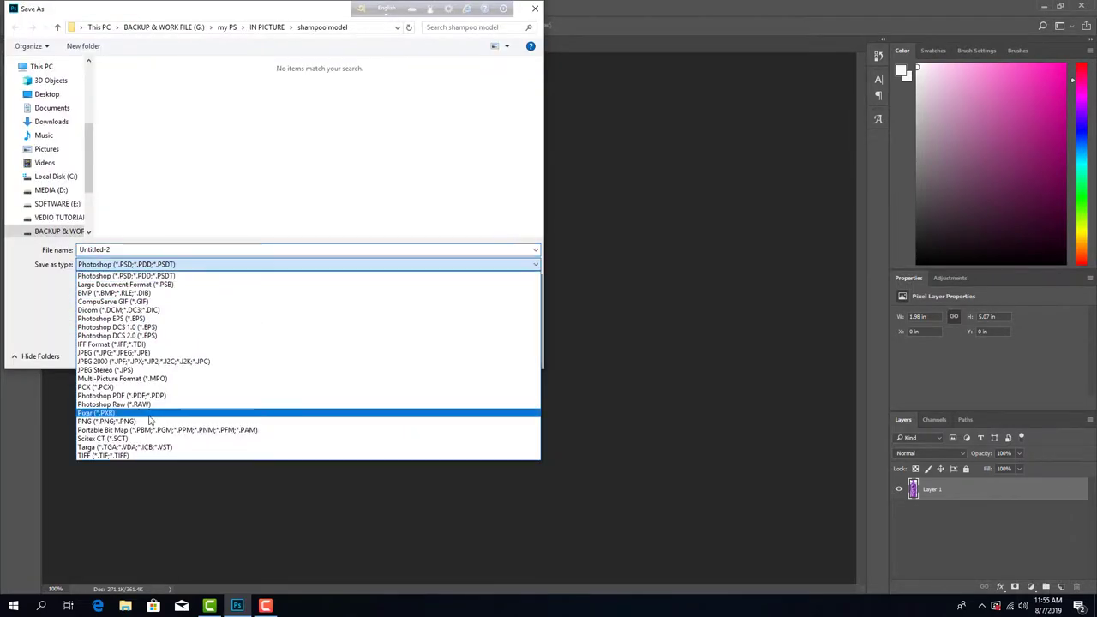
click(149, 422)
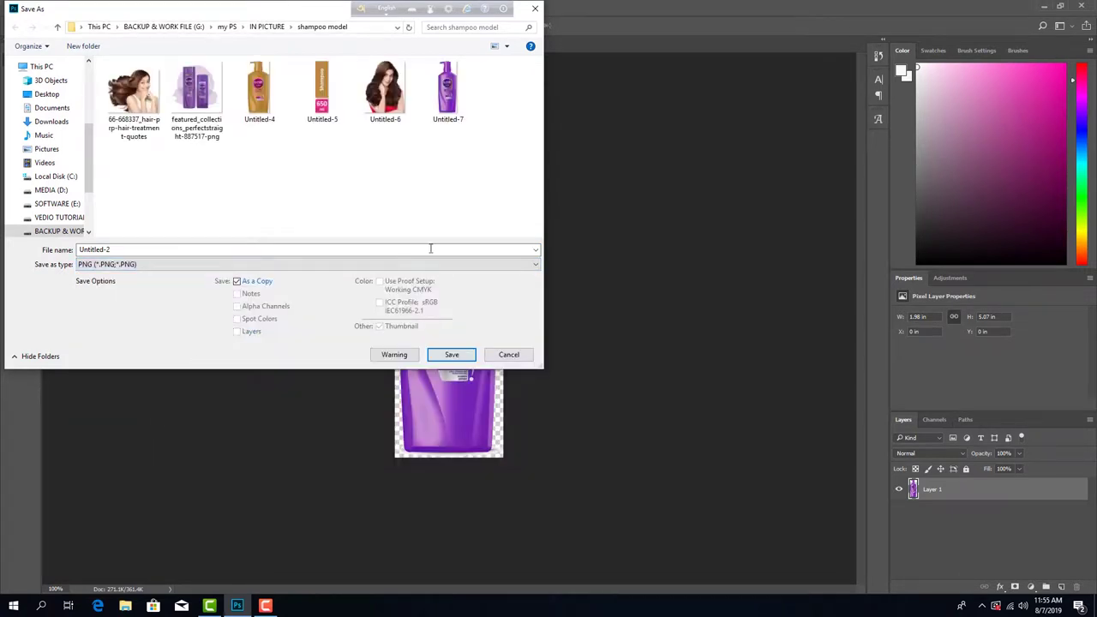
click(450, 355)
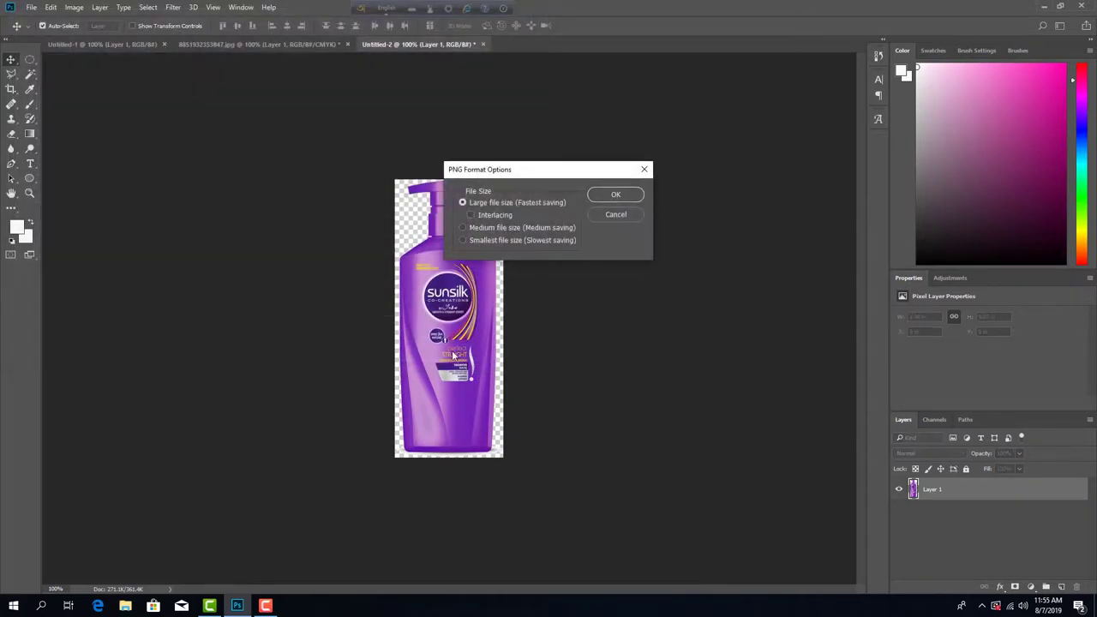
click(615, 194)
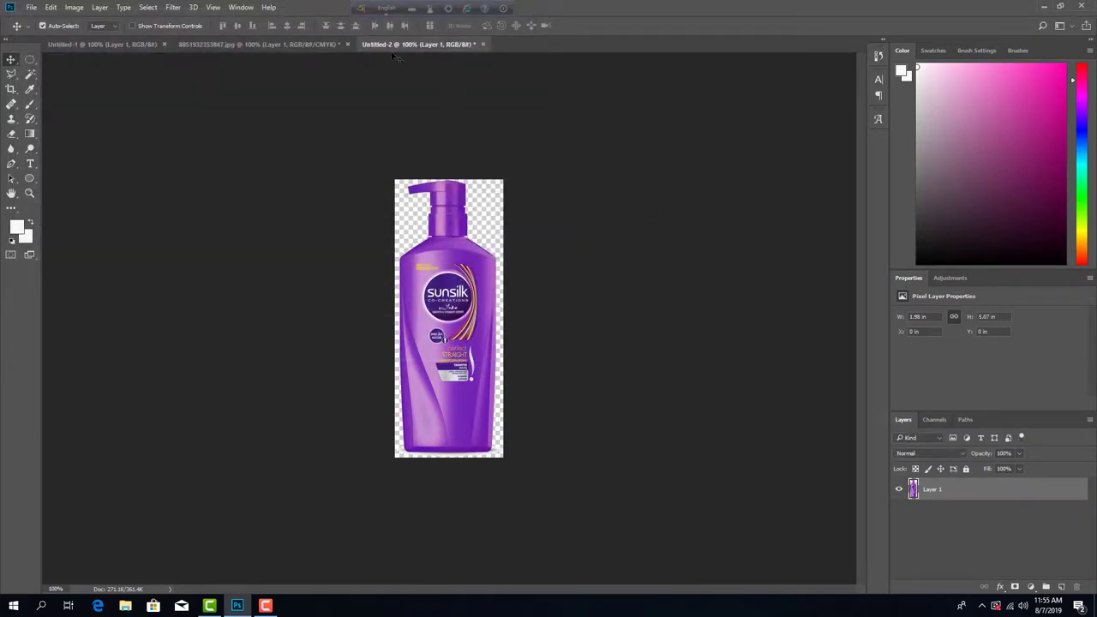
click(288, 43)
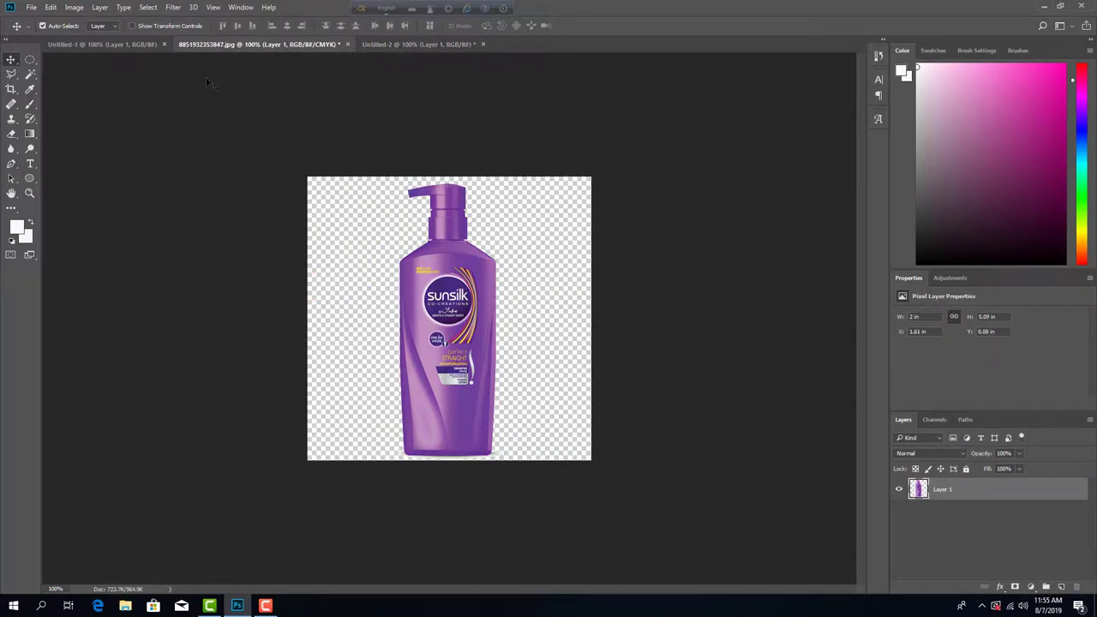
click(31, 8)
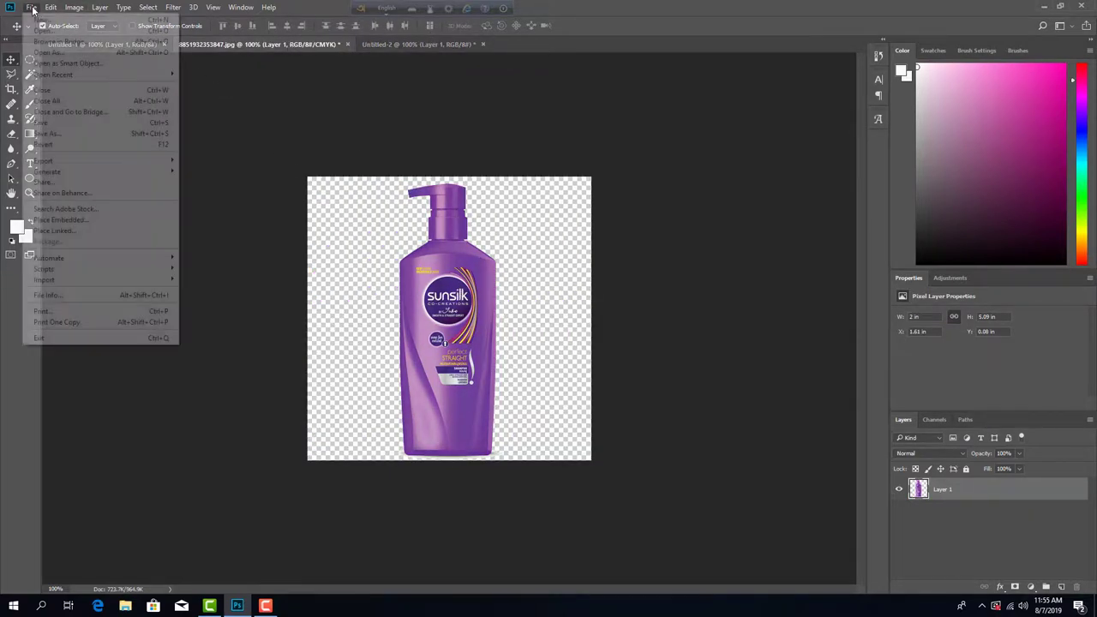
click(83, 134)
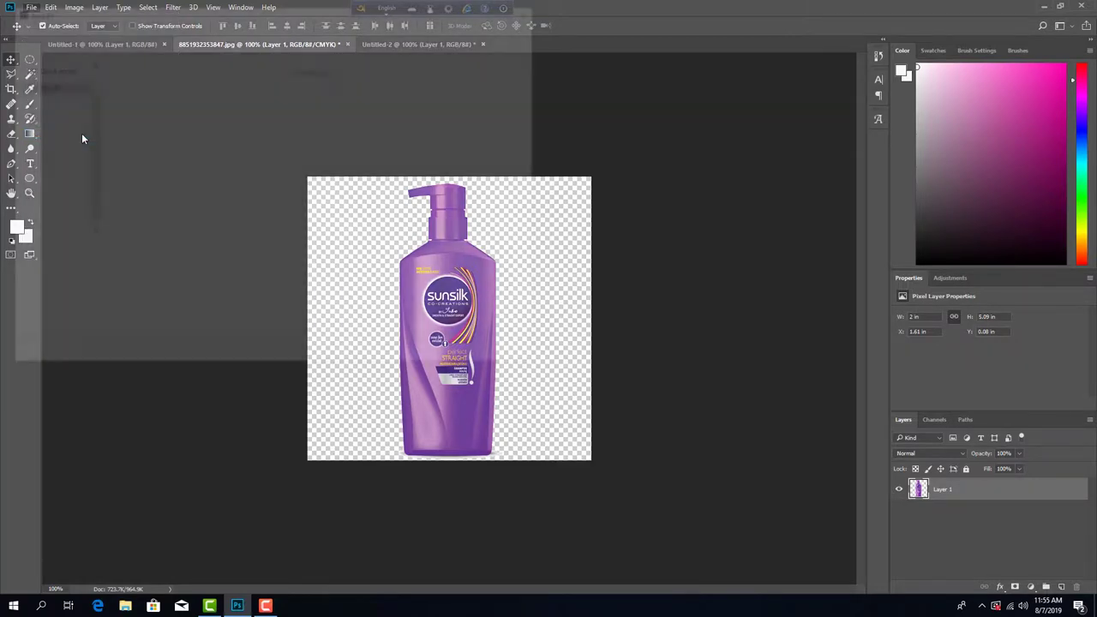
click(170, 266)
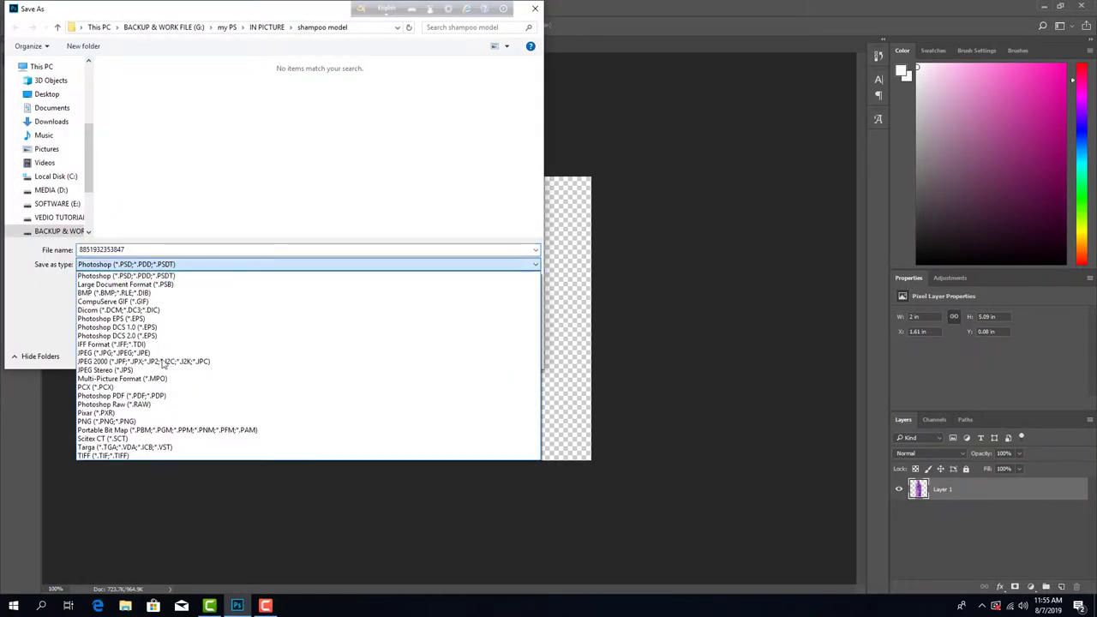
click(161, 423)
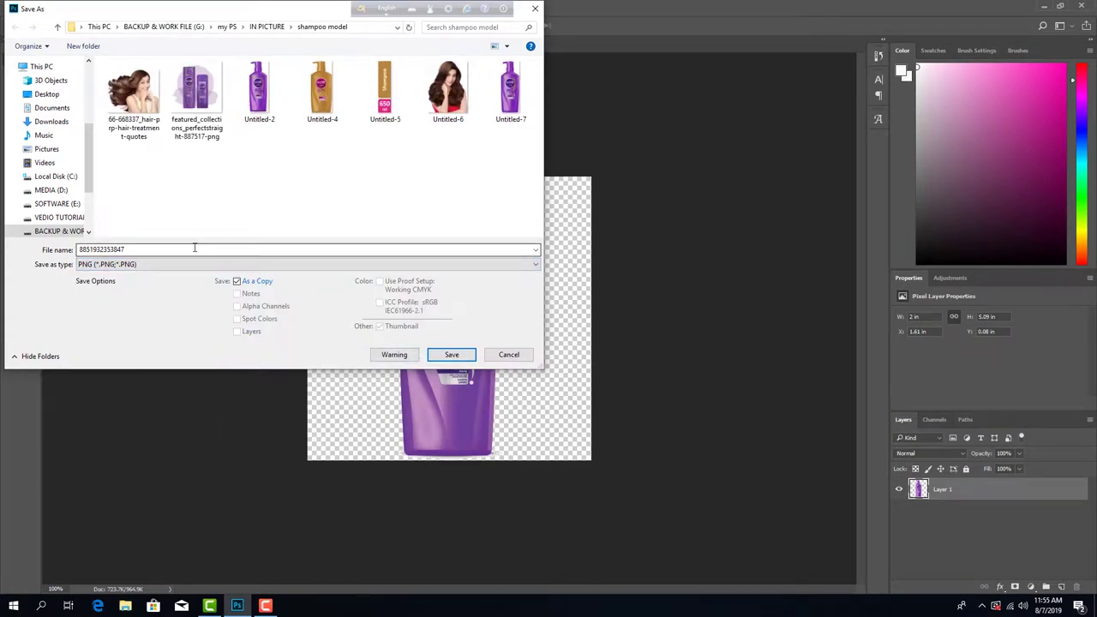
click(450, 355)
click(617, 195)
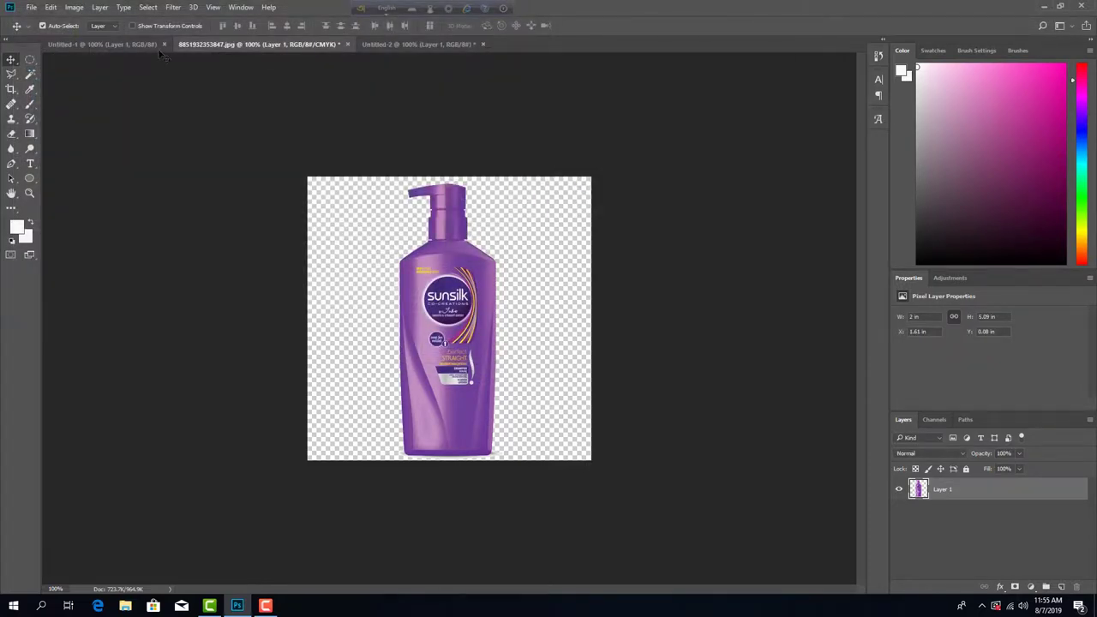
Step: Close the Untitled-2 and 8851932353847.jpg documents without saving their changes
click(462, 46)
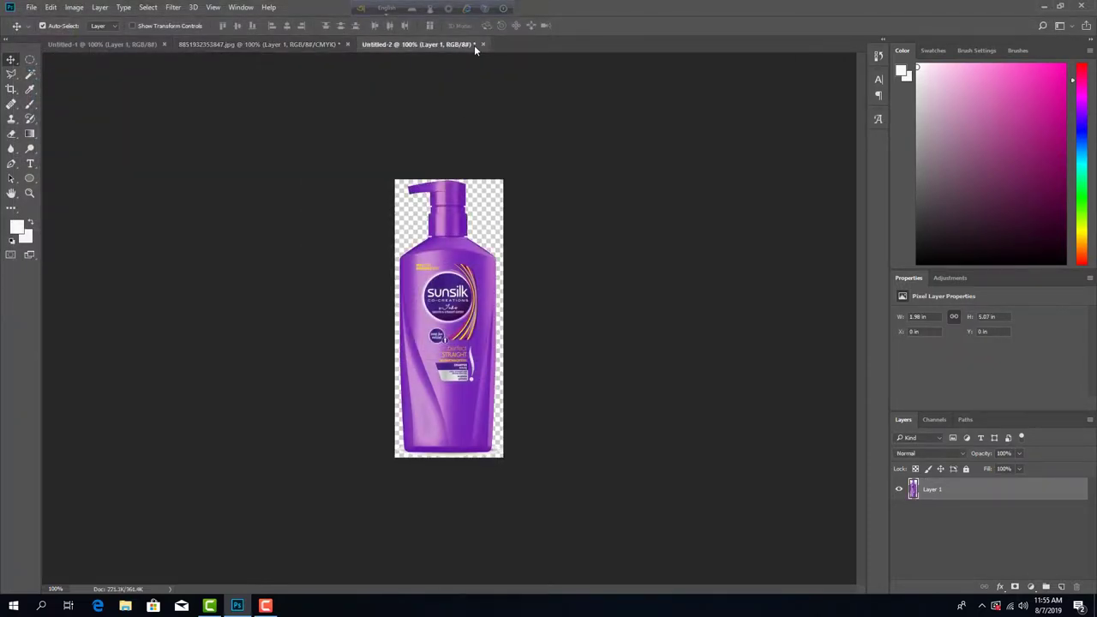
click(482, 44)
click(576, 231)
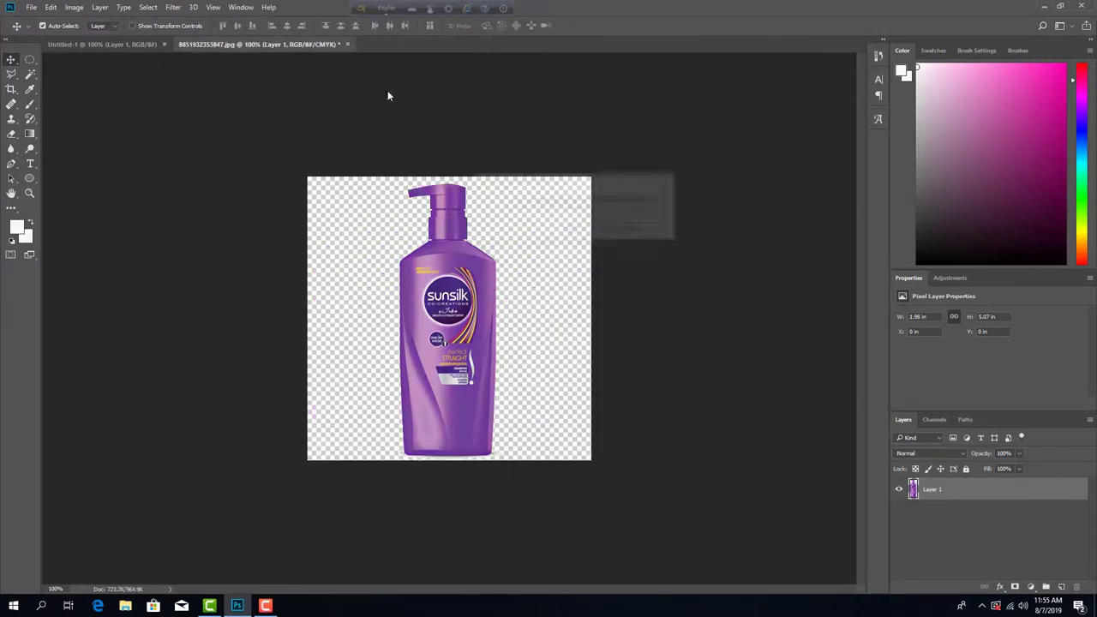
click(349, 44)
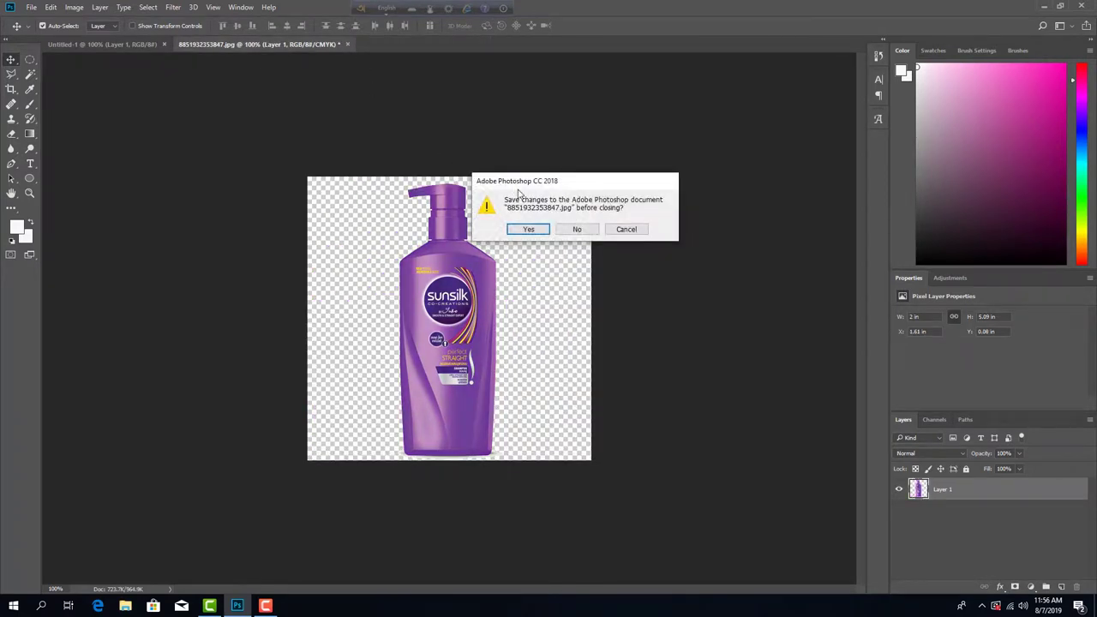
click(567, 229)
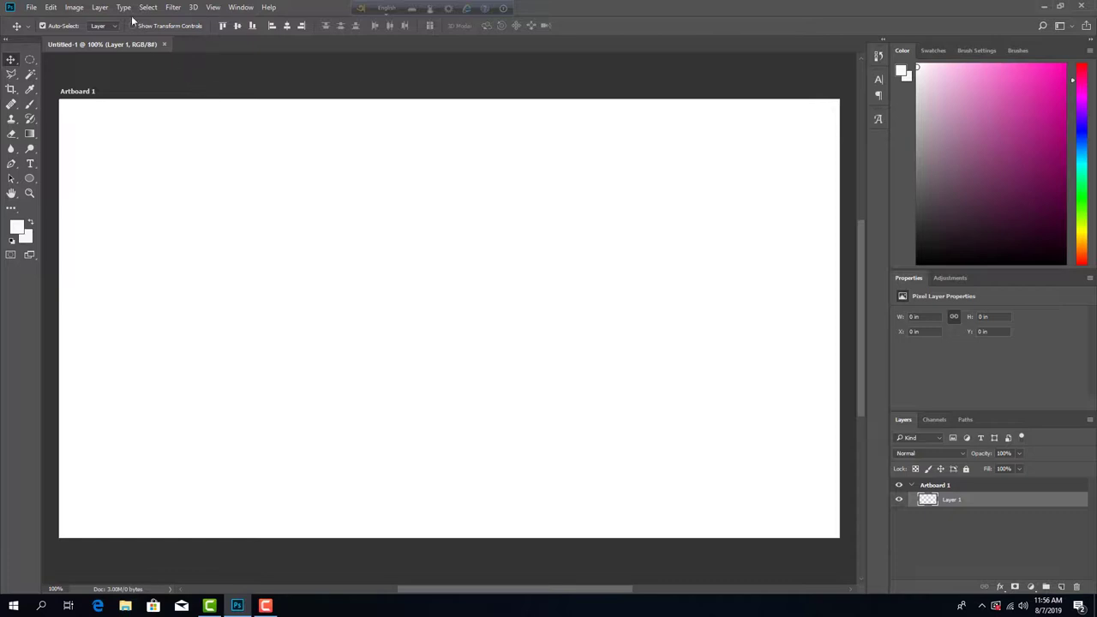
Step: Open the gold Sunsilk shampoo image 305.jpg from the shampoo model folder
click(34, 8)
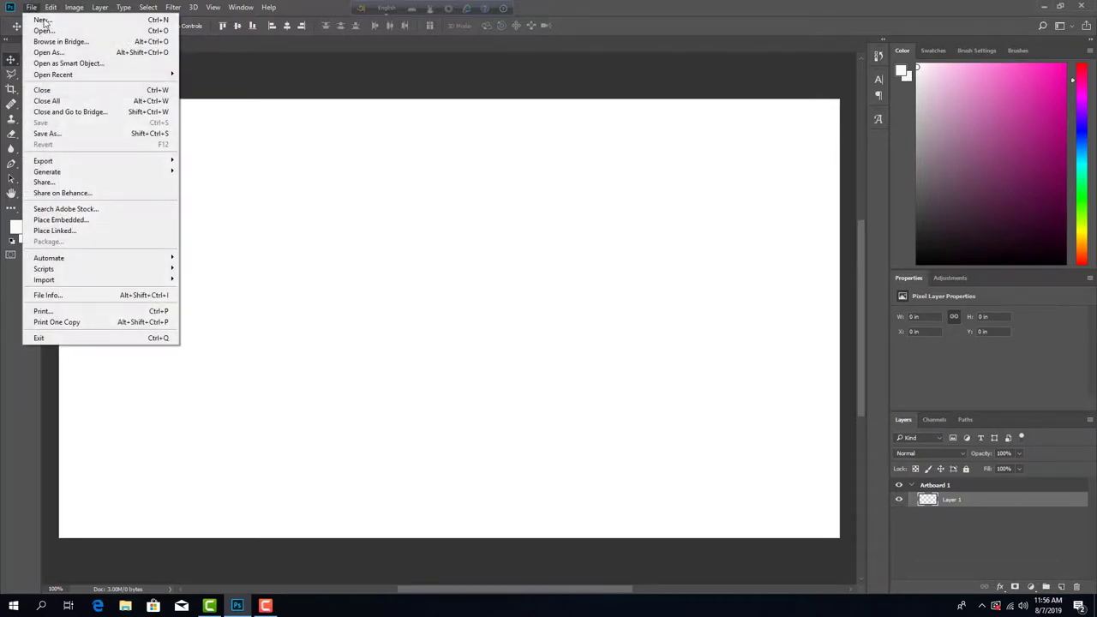
click(44, 31)
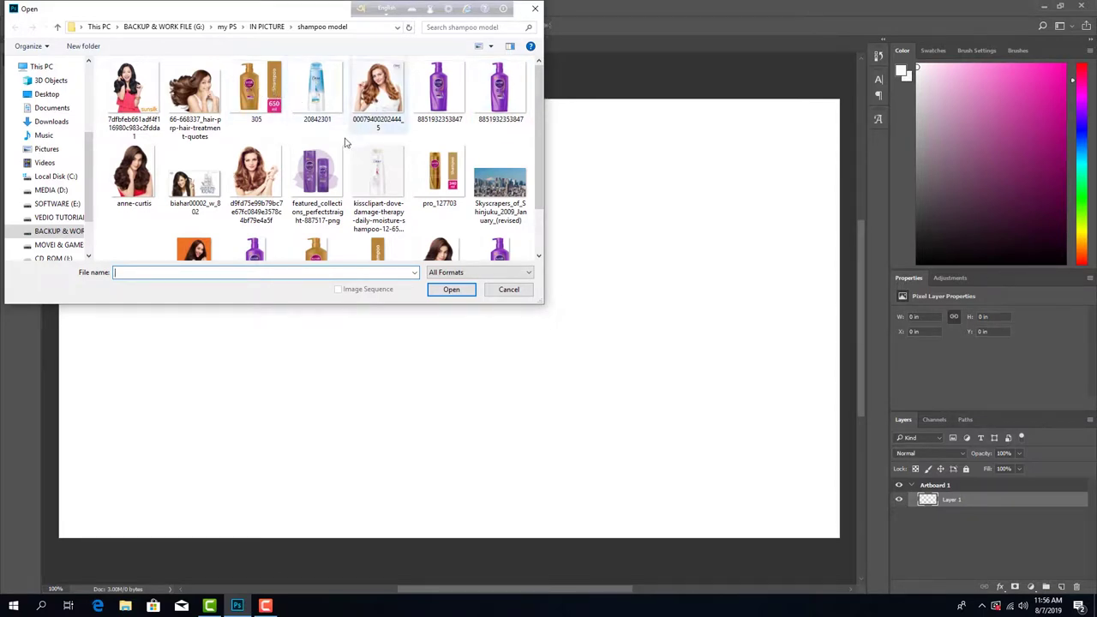
scroll(342, 146, down, 2)
scroll(350, 215, up, 2)
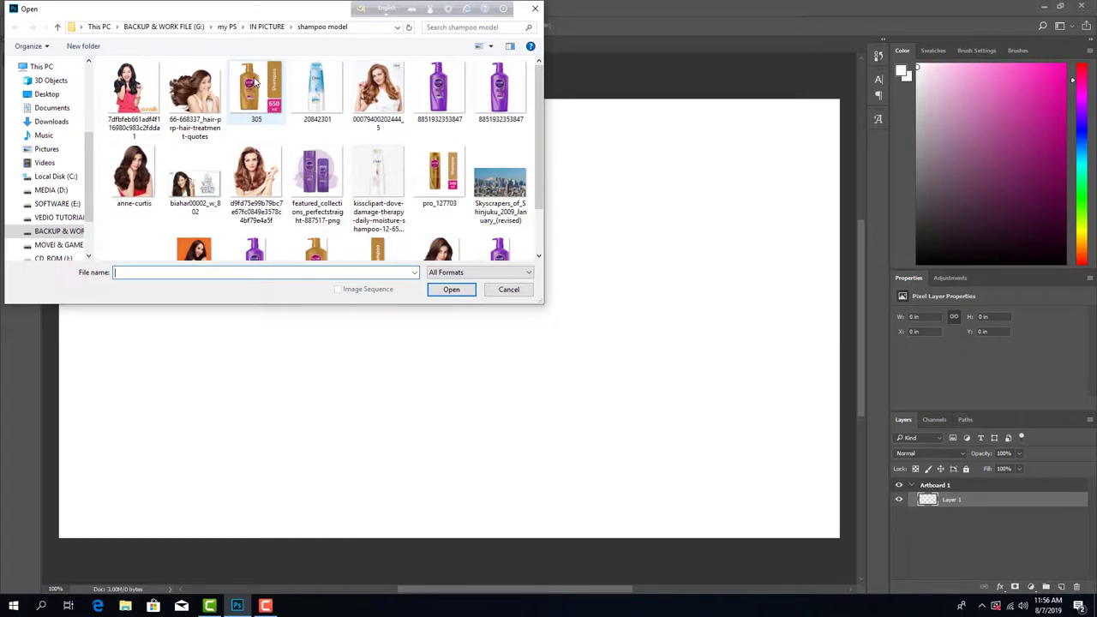
double_click(250, 86)
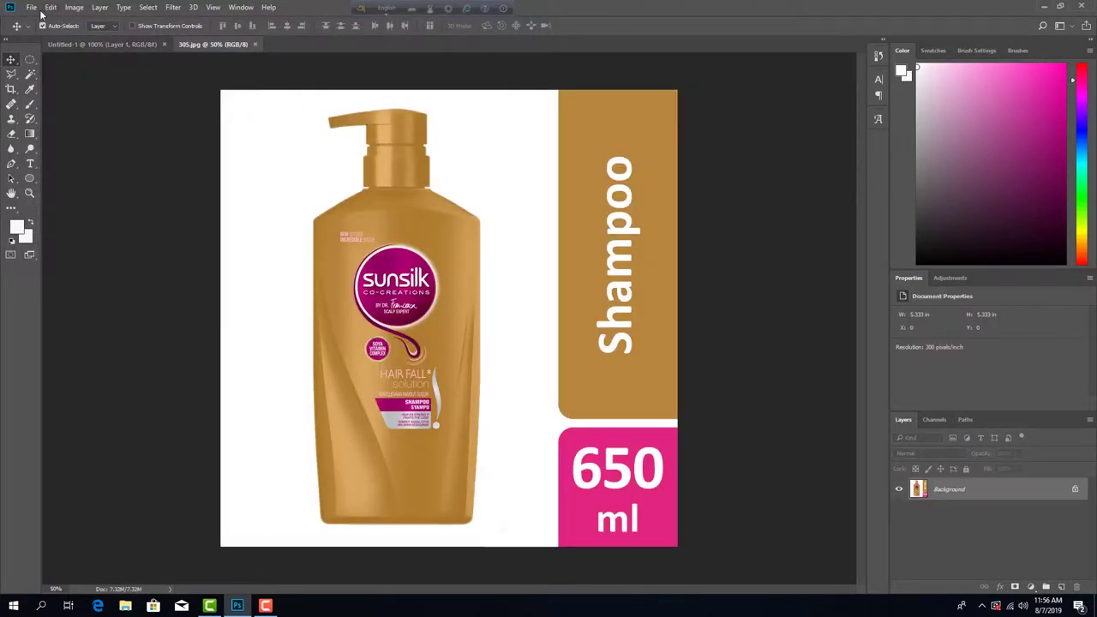
Step: Open the transparent gold bottle image Untitled-4.png from the shampoo model folder and return to the Untitled-1 poster document
click(32, 8)
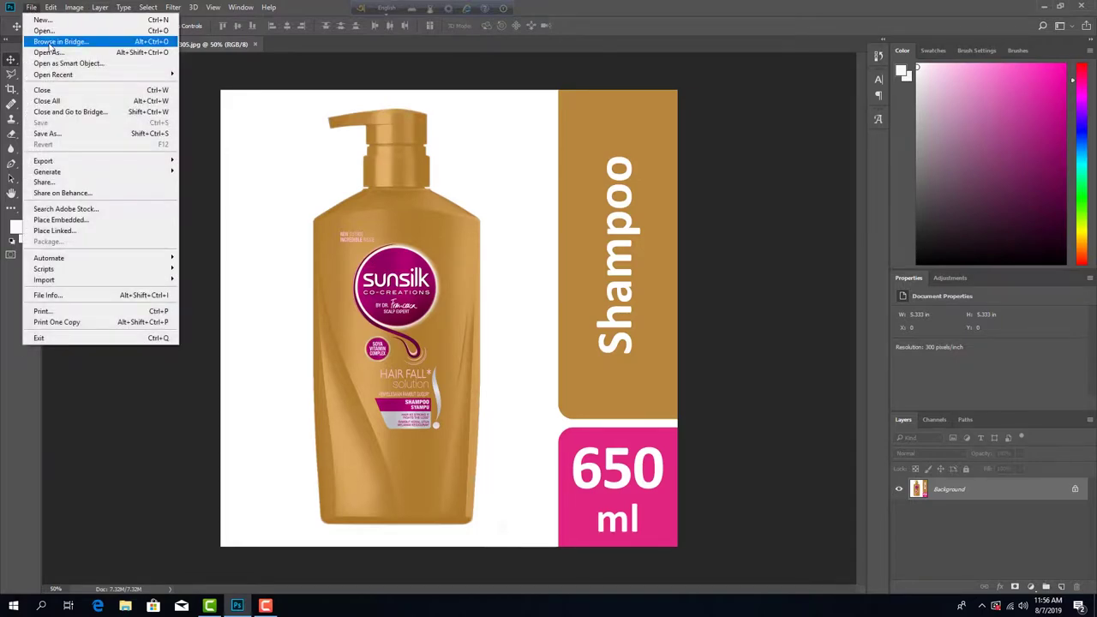
click(49, 32)
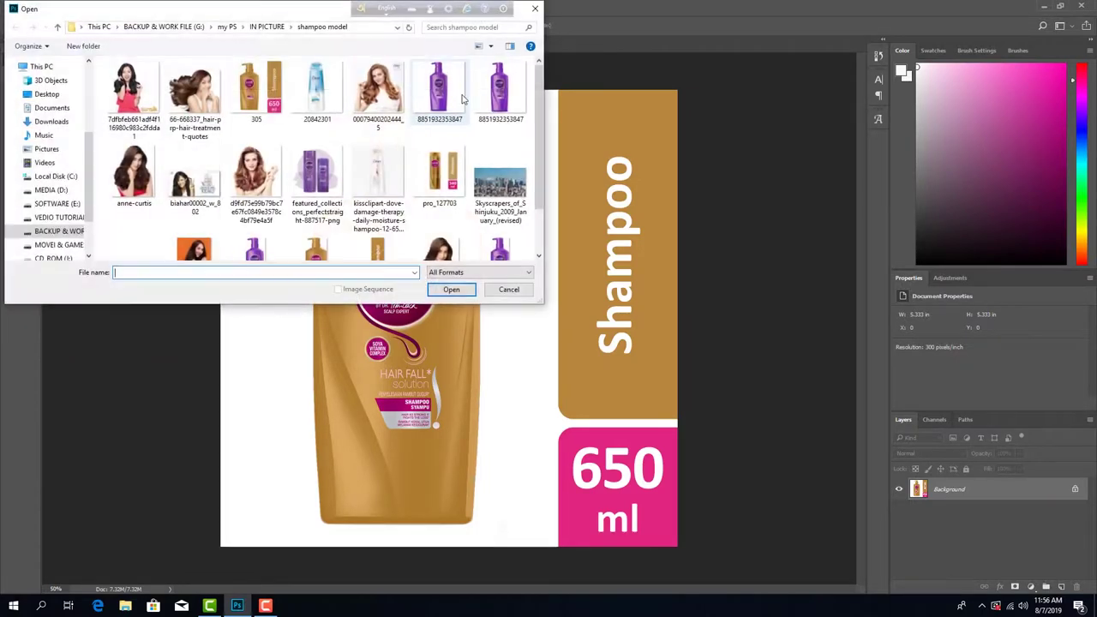
scroll(429, 174, down, 1)
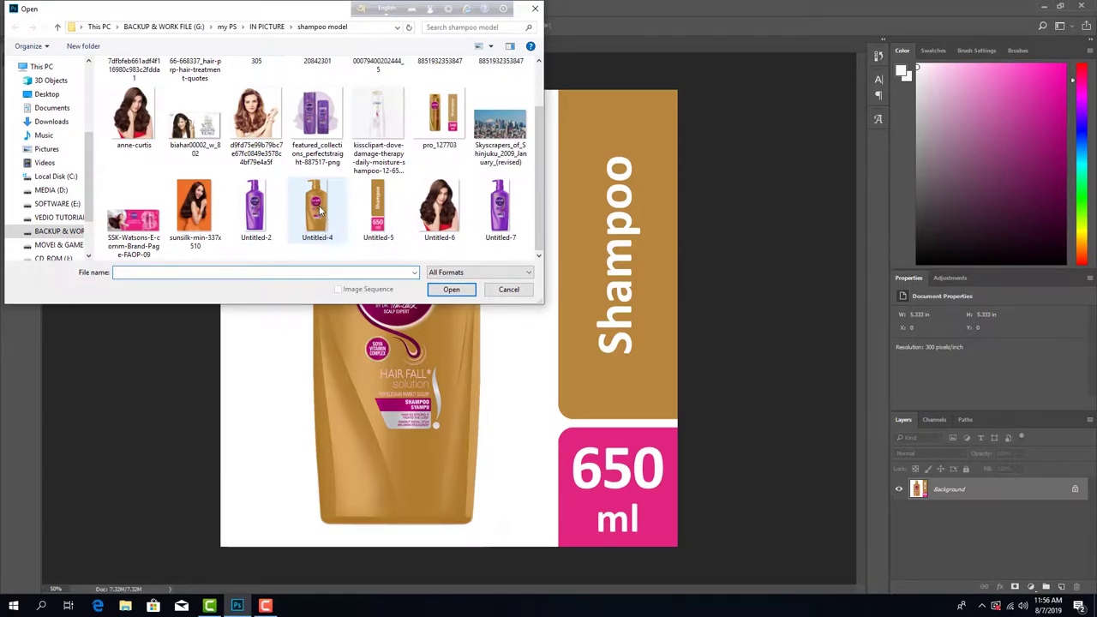
double_click(317, 208)
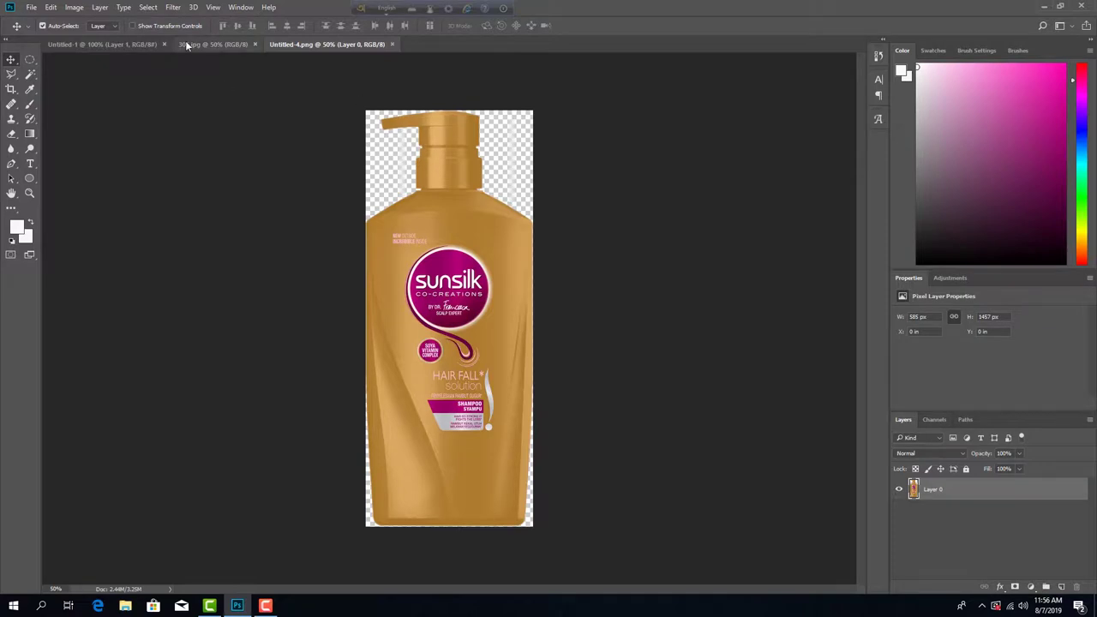
click(115, 40)
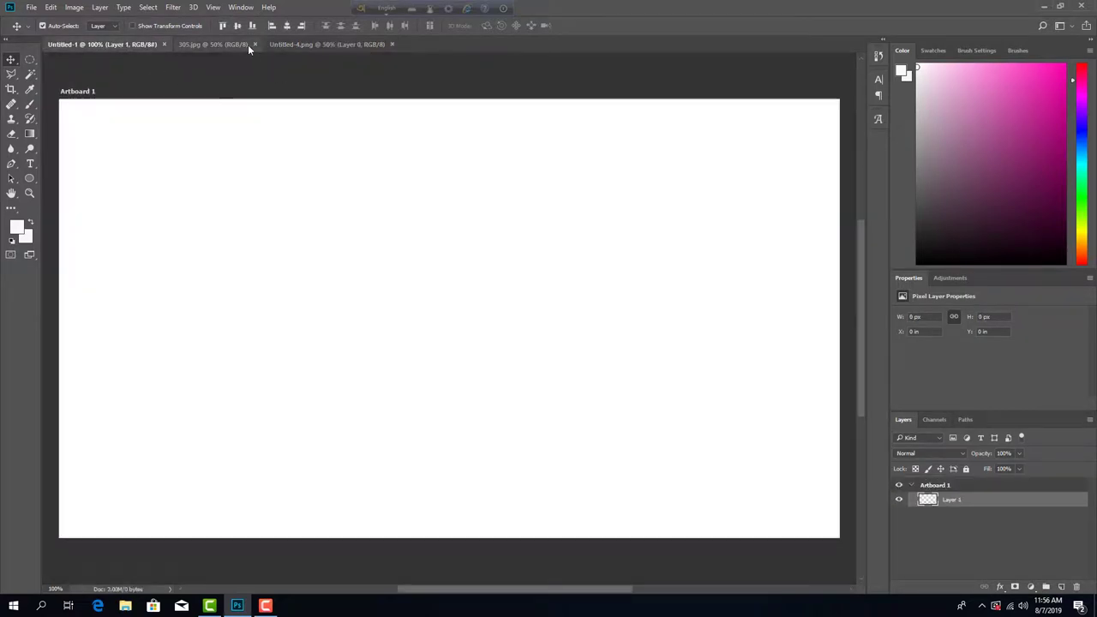
Step: Close 305.jpg and copy the gold bottle from Untitled-4.png onto Artboard 1 of the Untitled-1 poster
click(326, 44)
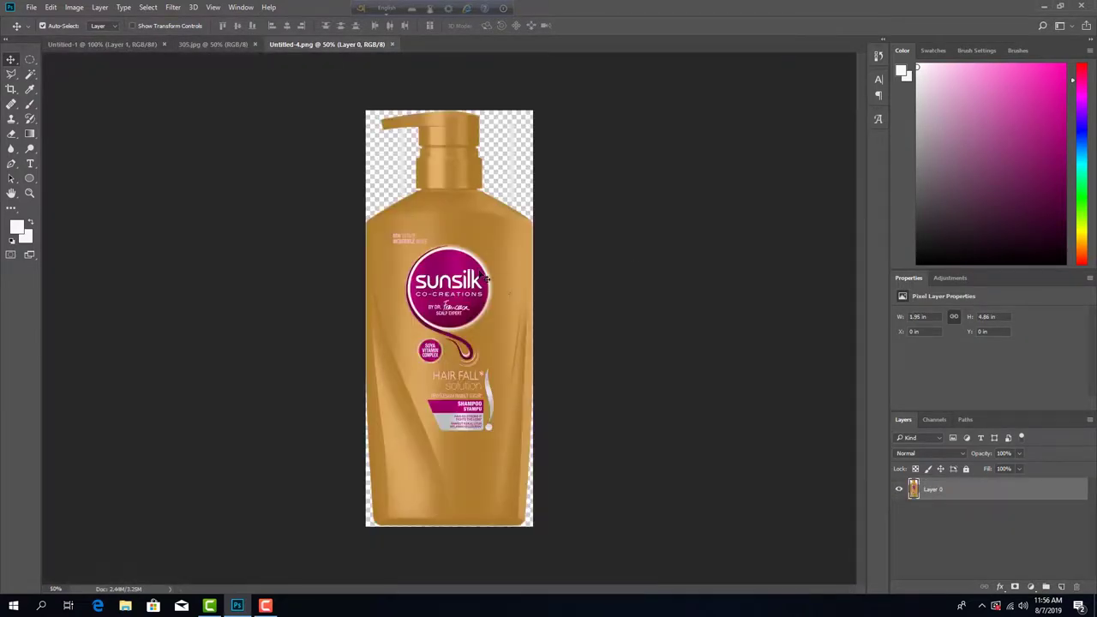
click(236, 46)
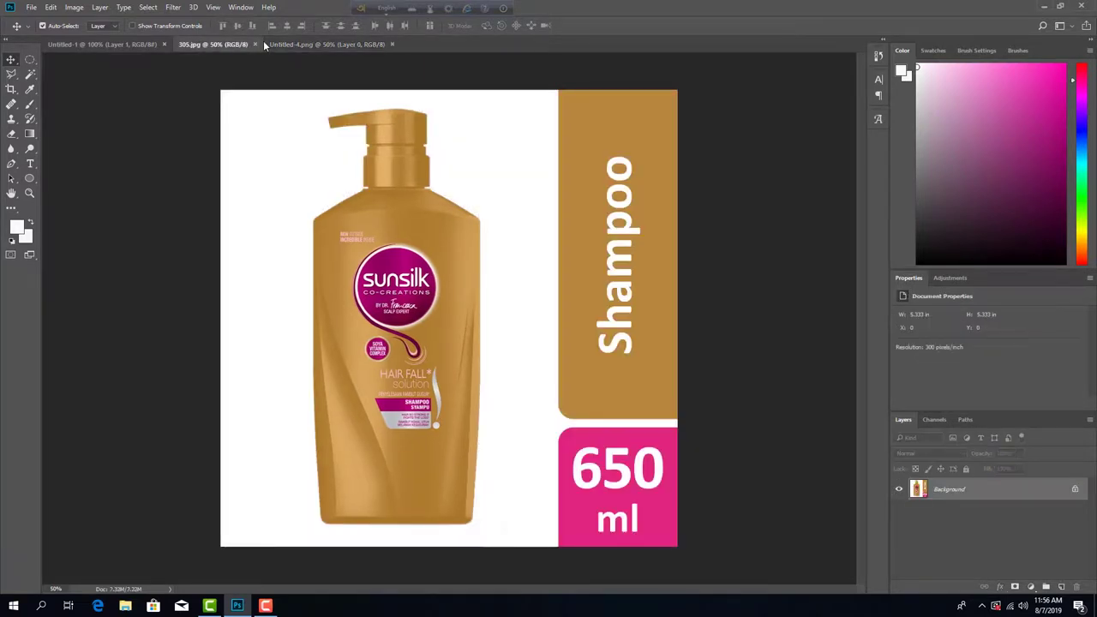
click(99, 44)
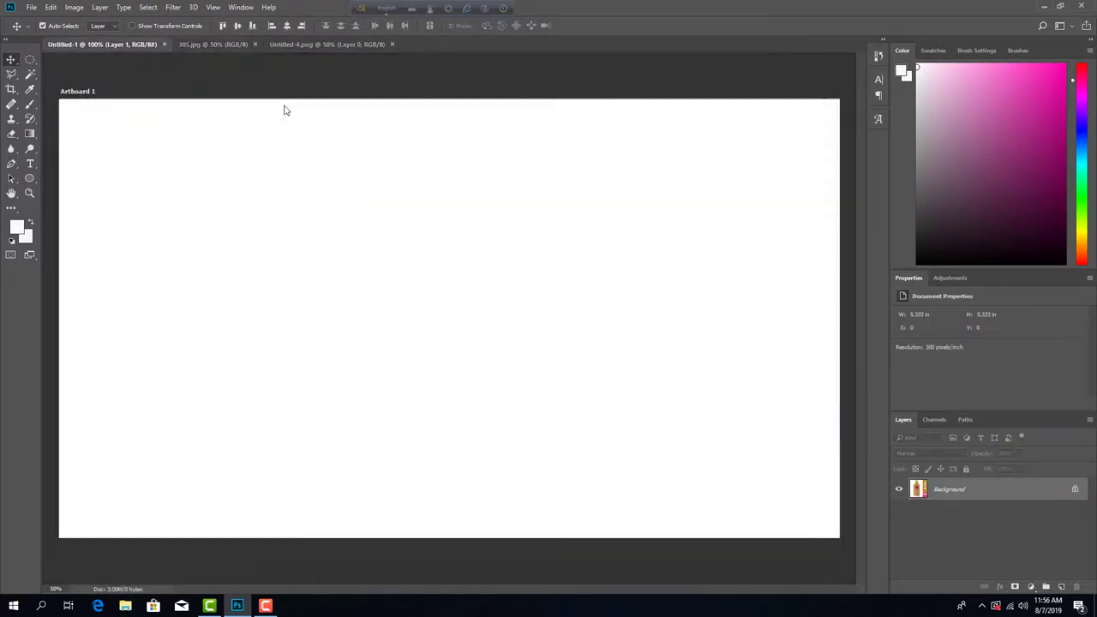
click(248, 45)
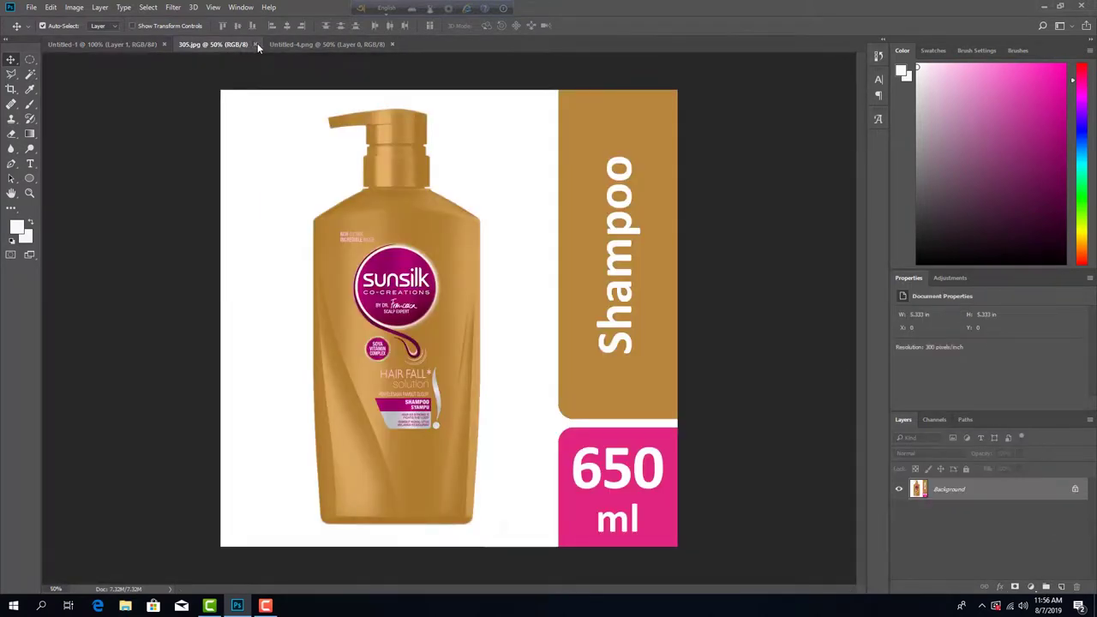
click(253, 45)
click(283, 45)
drag(426, 236, 426, 323)
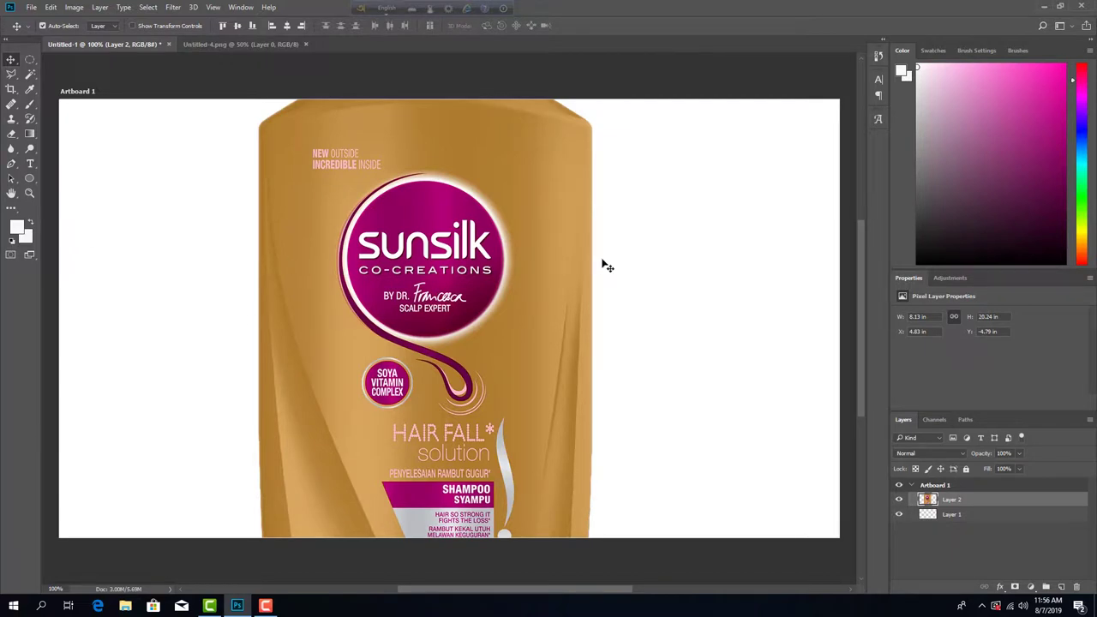
Step: Scale the gold bottle layer proportionally about its centre to about 42% so it fits inside the artboard
key(ctrl+t)
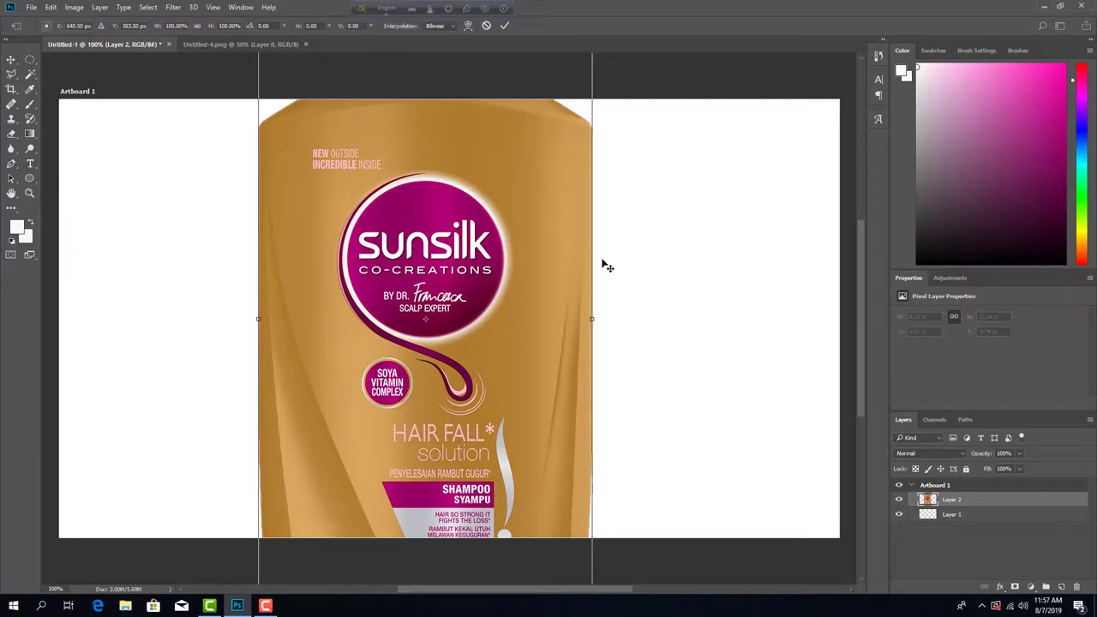
scroll(580, 289, up, 10)
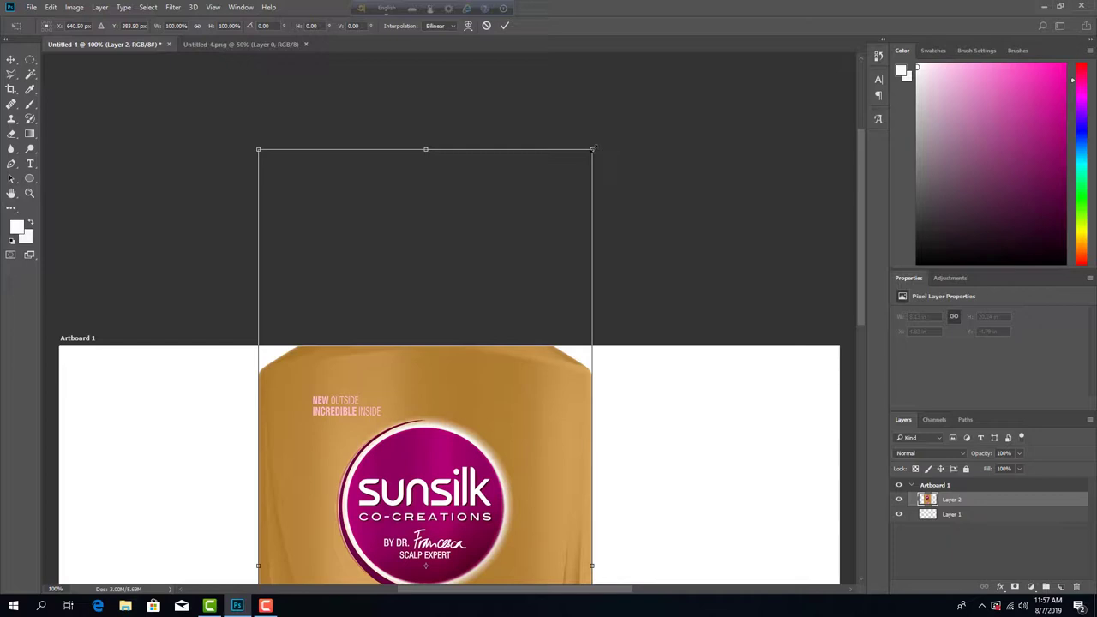
drag(591, 149, 500, 378)
scroll(677, 257, down, 5)
scroll(678, 249, up, 5)
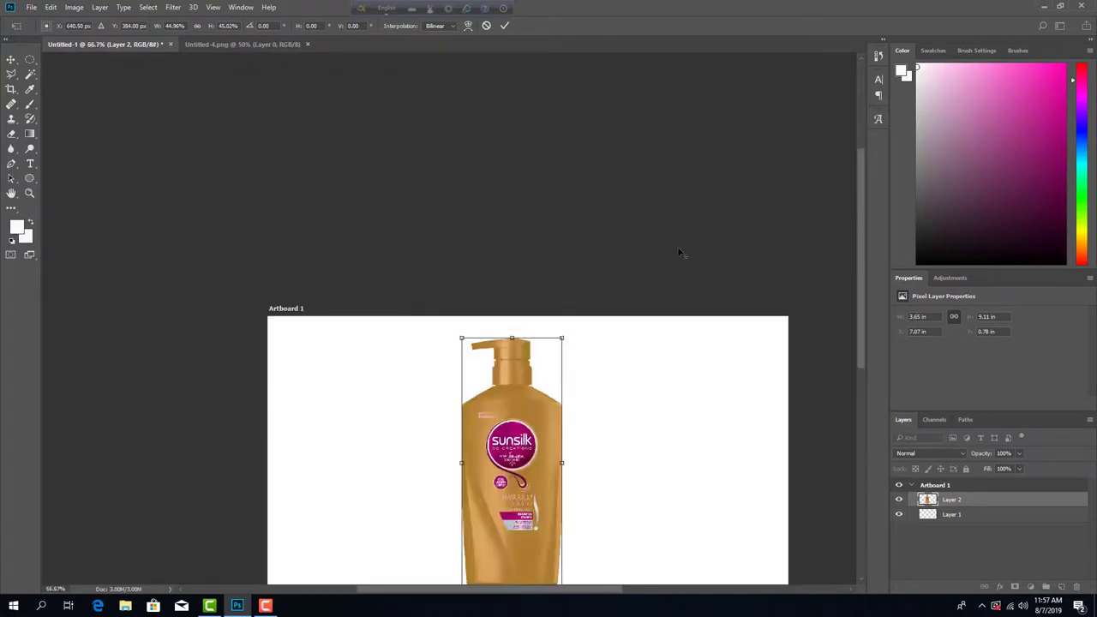
drag(858, 232, 857, 325)
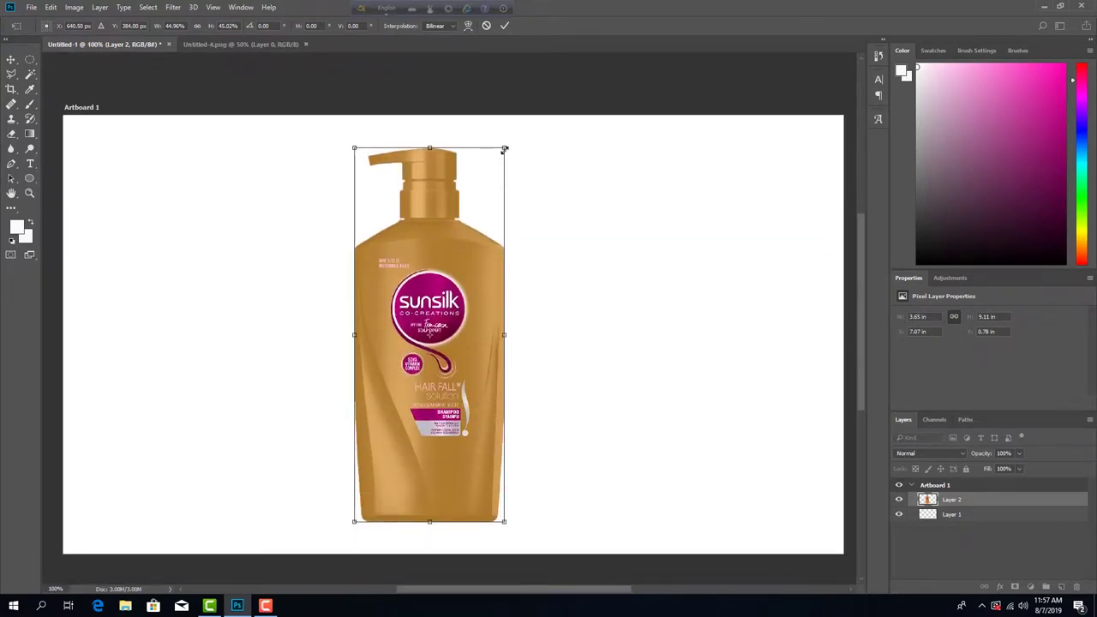
drag(504, 149, 494, 179)
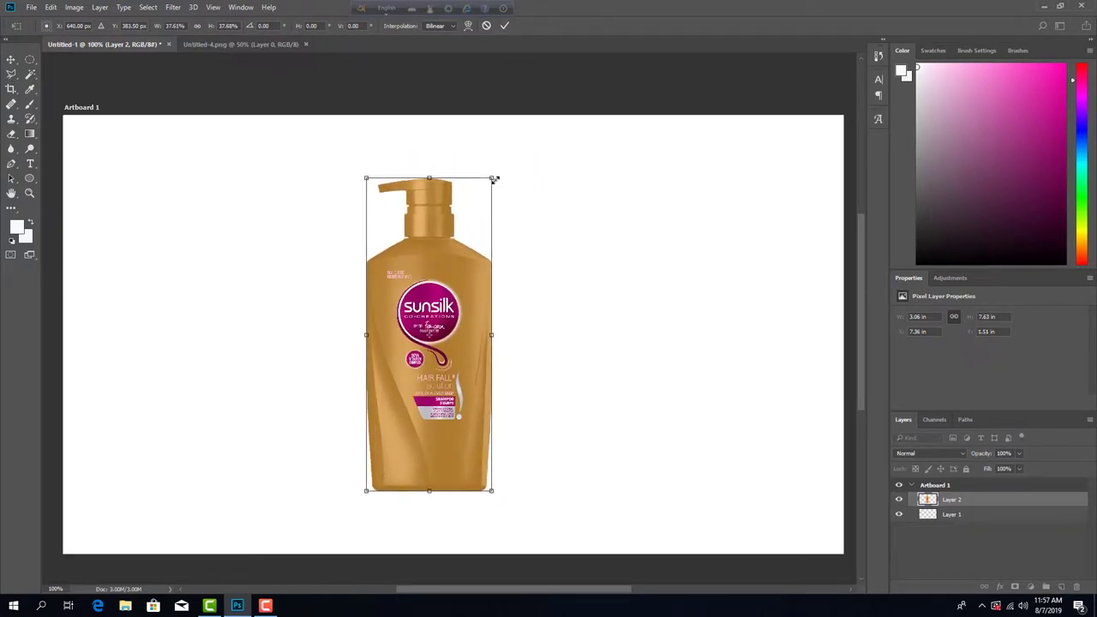
drag(491, 174, 507, 149)
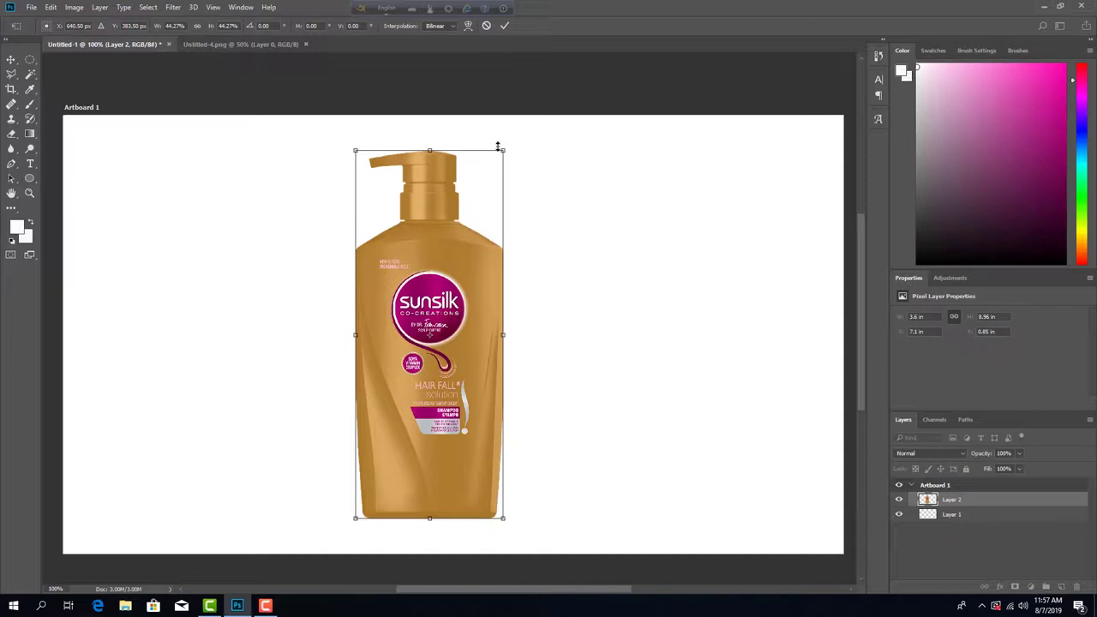
drag(502, 151, 501, 156)
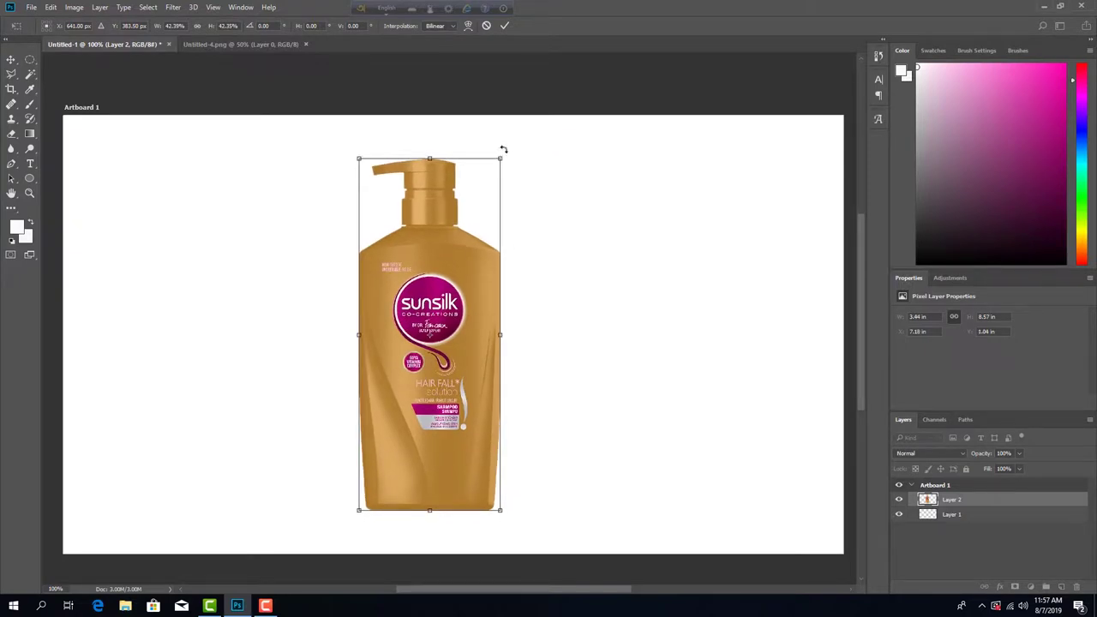
key(Return)
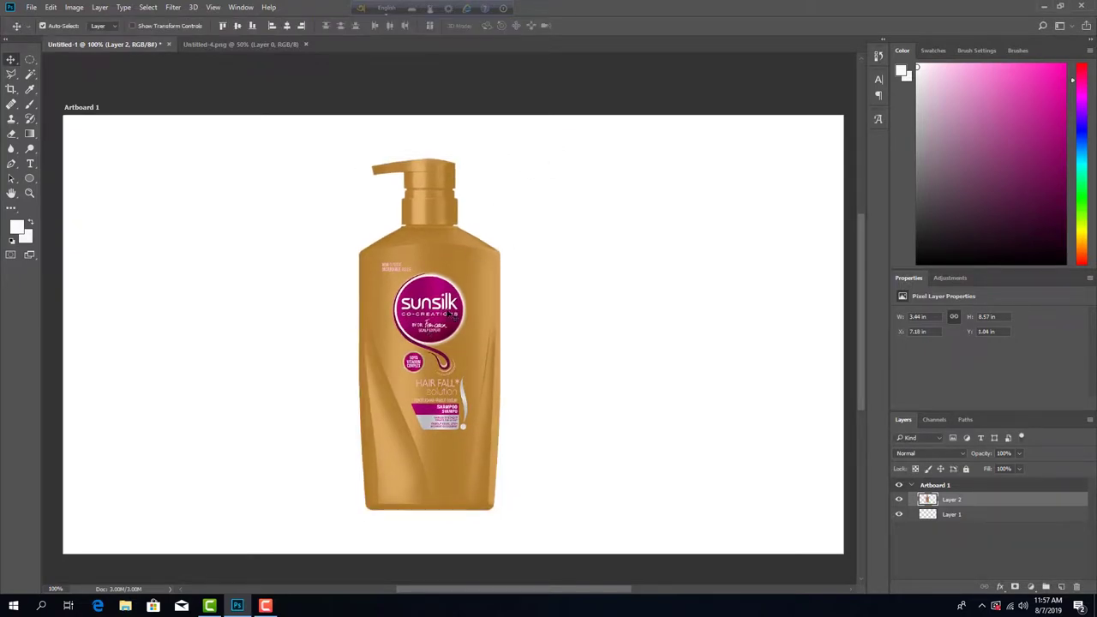
Step: Move the bottle to the right part of the artboard and nudge it up to X 13.64 in, Y 0.75 in
drag(451, 314, 724, 318)
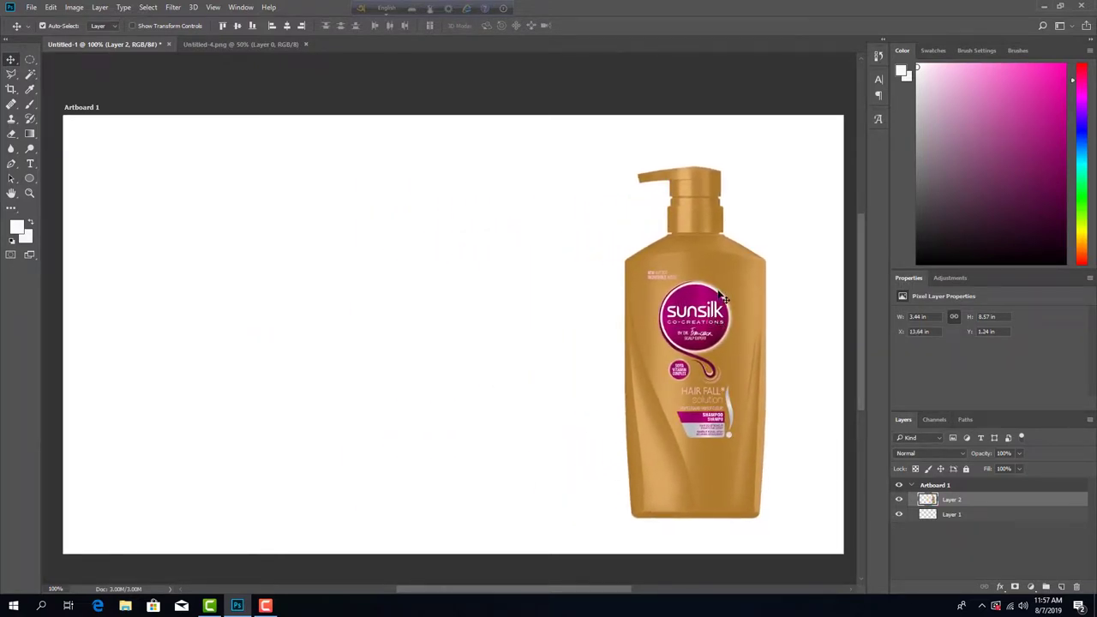
scroll(727, 303, down, 2)
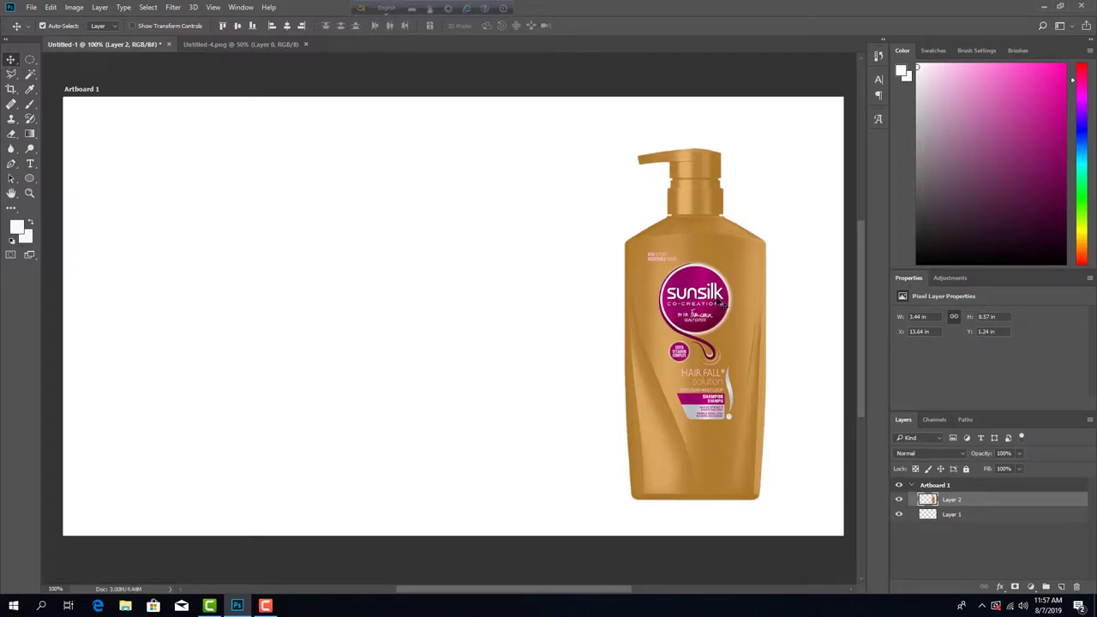
key(Up)
key(Up)
key(Up)
key(Up)
key(Up)
key(Up)
key(Up)
key(Up)
key(Up)
key(Up)
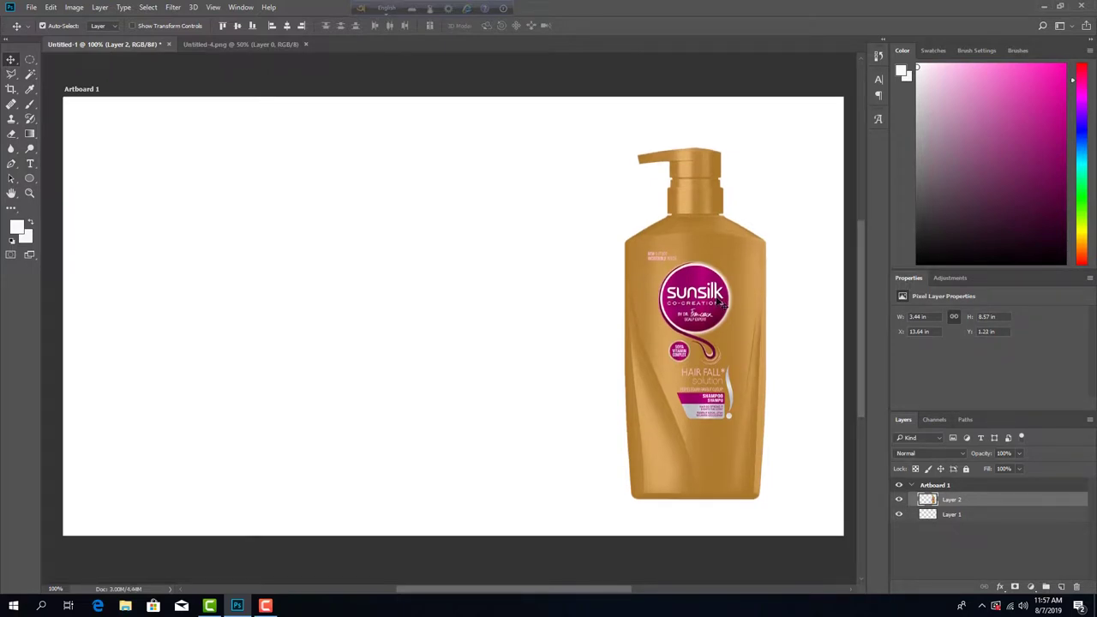
key(Up)
key(Up)
key(Up)
key(Up)
key(Up)
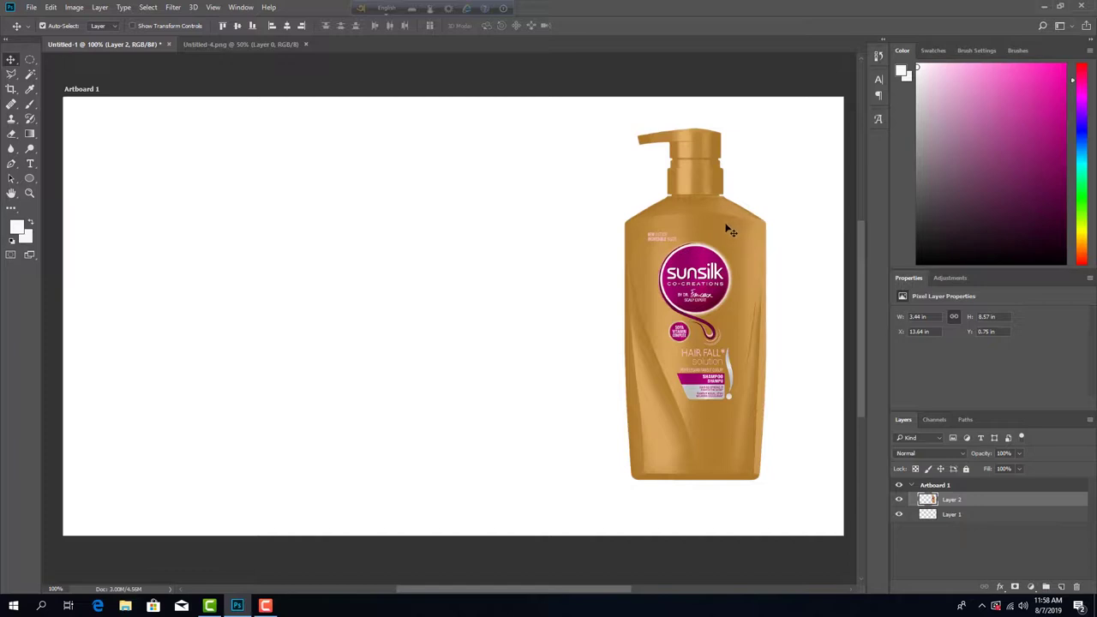
Step: Set the foreground color to the gold c08e45 sampled from the bottle's shoulder
click(29, 94)
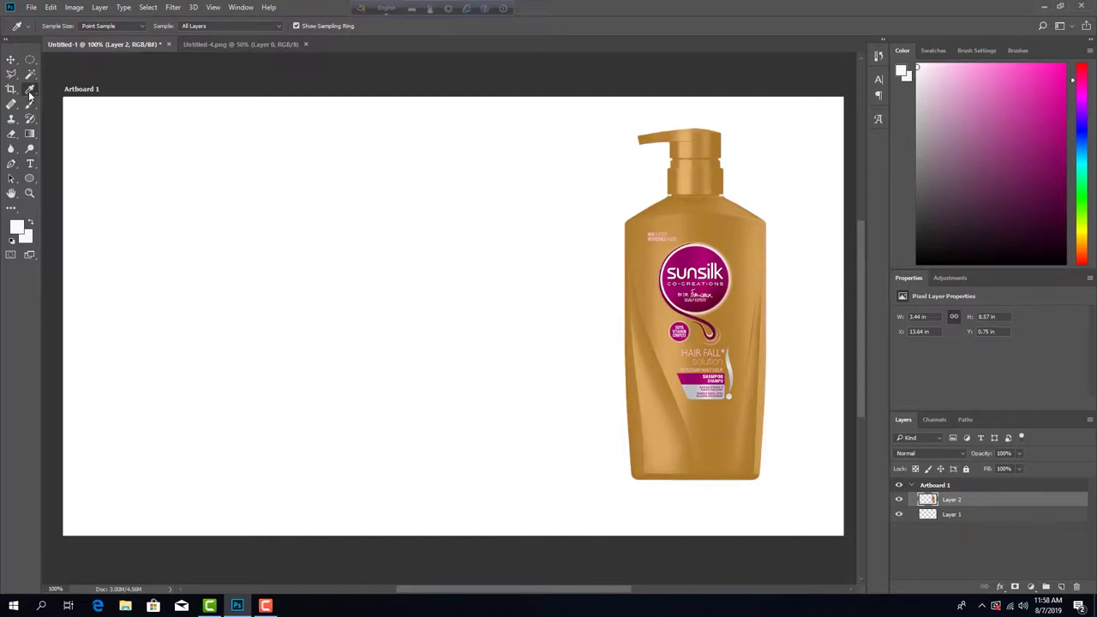
click(16, 228)
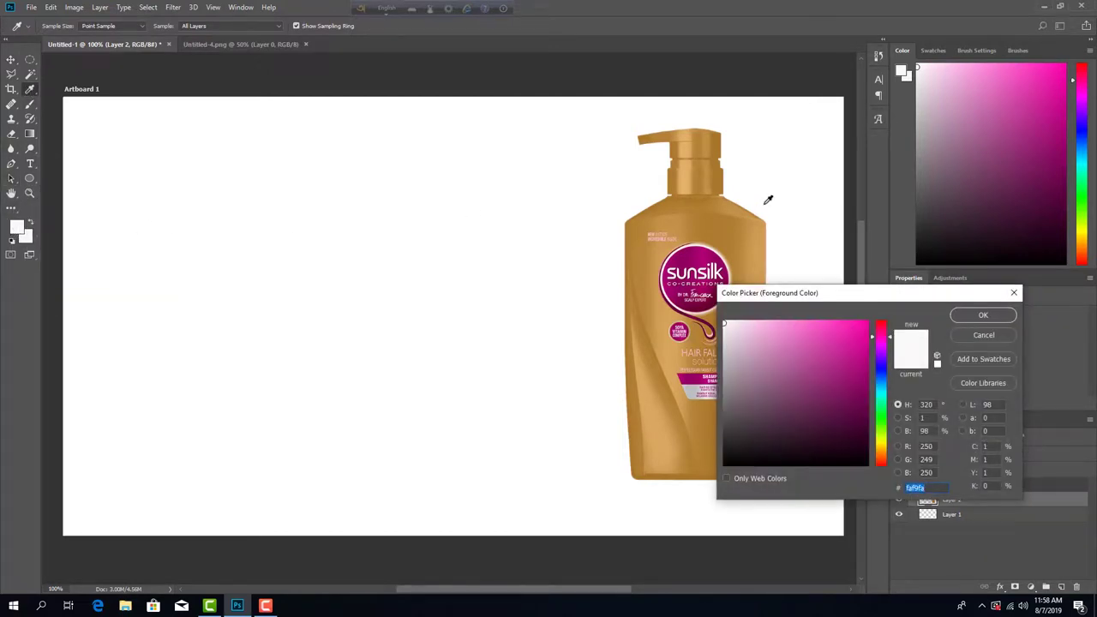
click(745, 243)
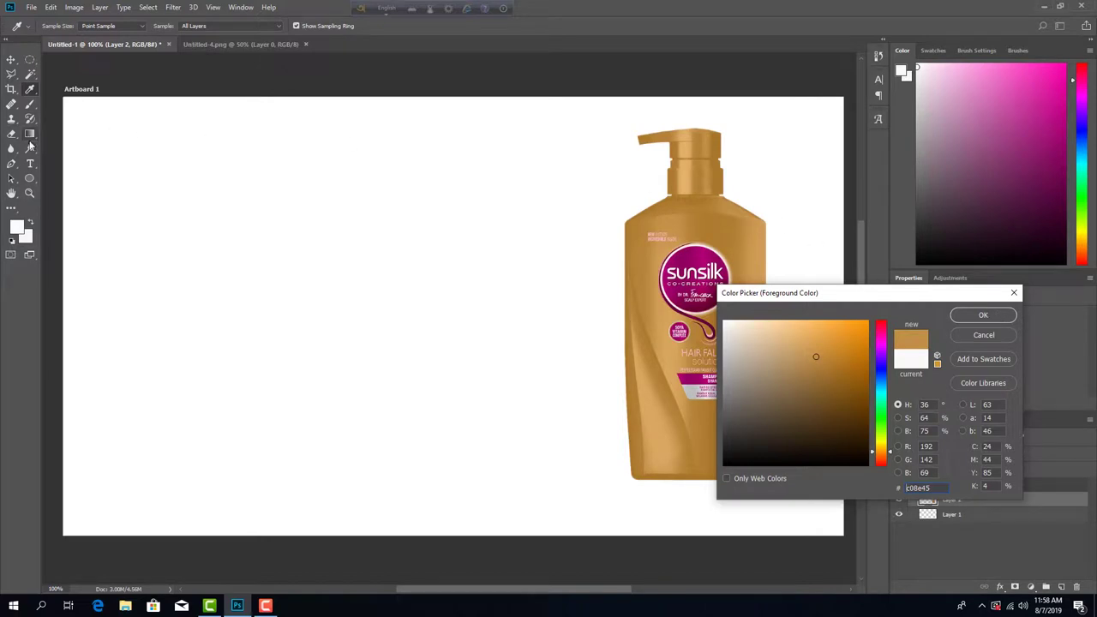
click(960, 315)
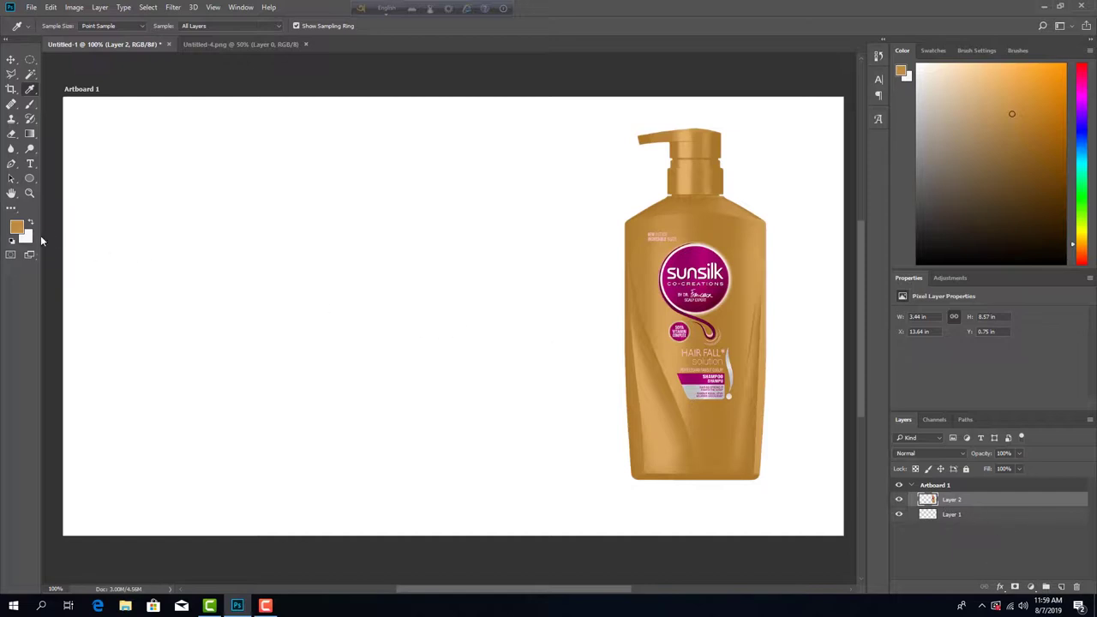
Step: Add a new layer filled with the gold foreground color and place the bottle layer above it
click(1062, 589)
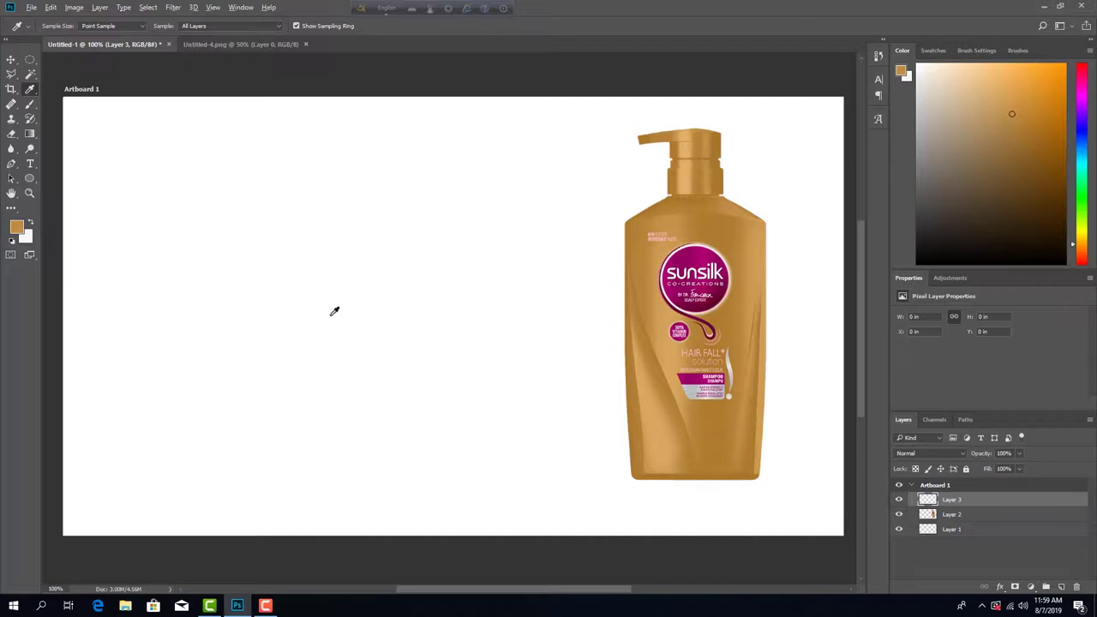
key(alt+BackSpace)
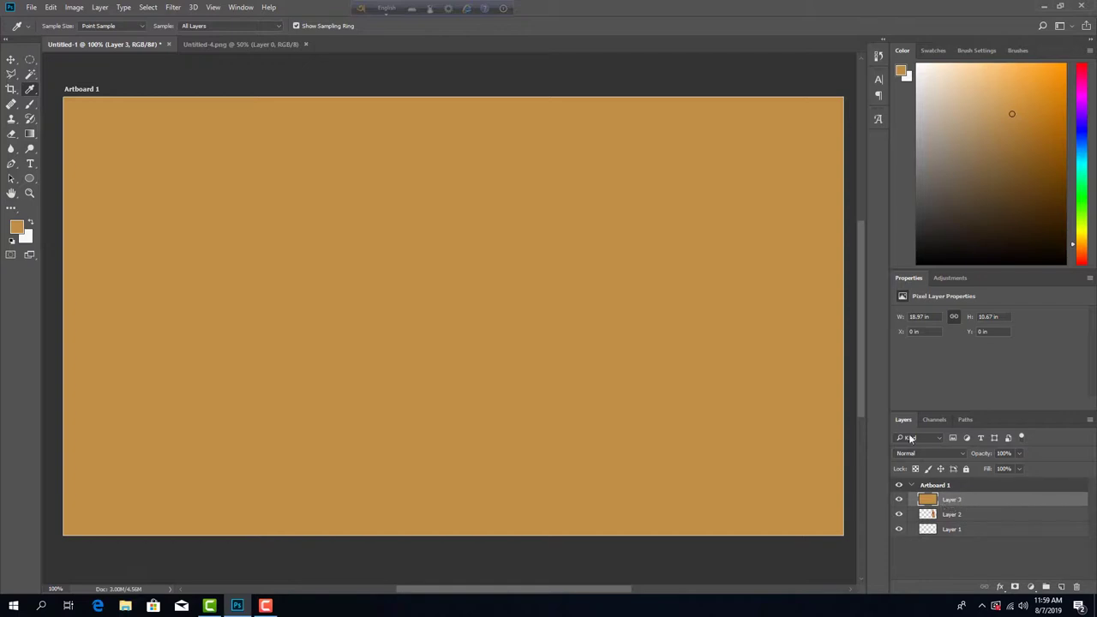
click(968, 515)
drag(967, 515, 968, 496)
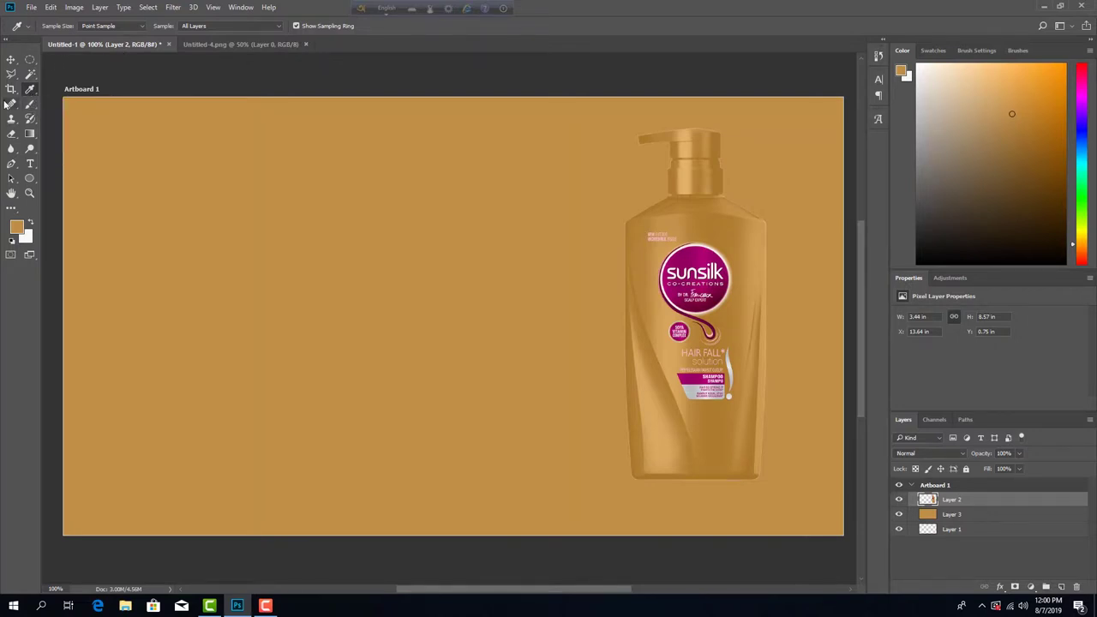
Step: Add an empty layer above the bottle and set the brush colors to foreground fdfbf7 and background 050505
click(1062, 587)
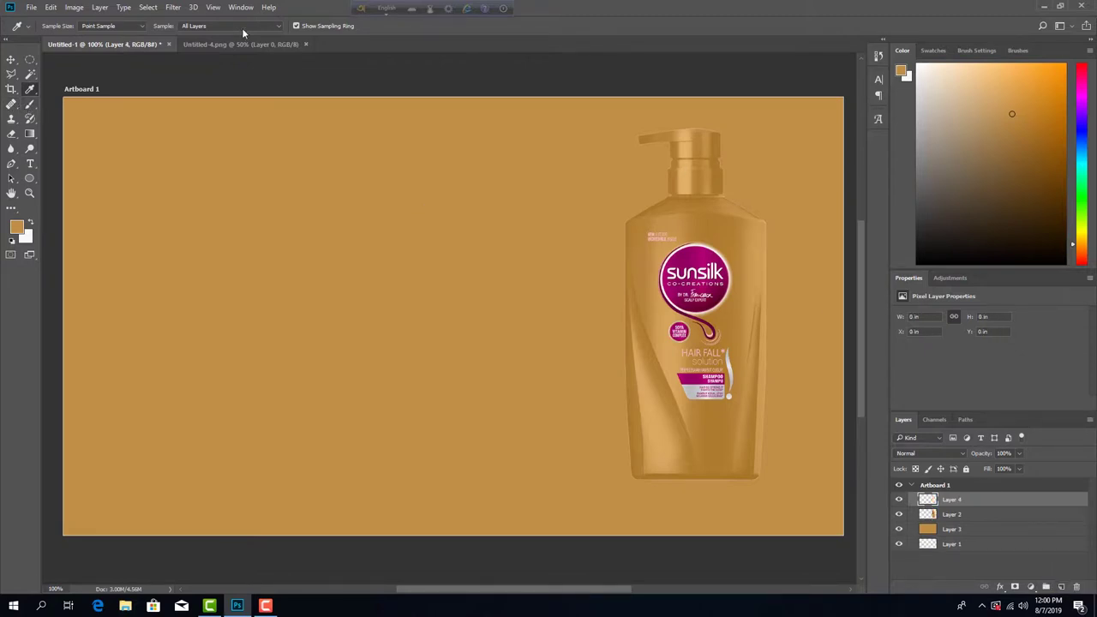
click(29, 104)
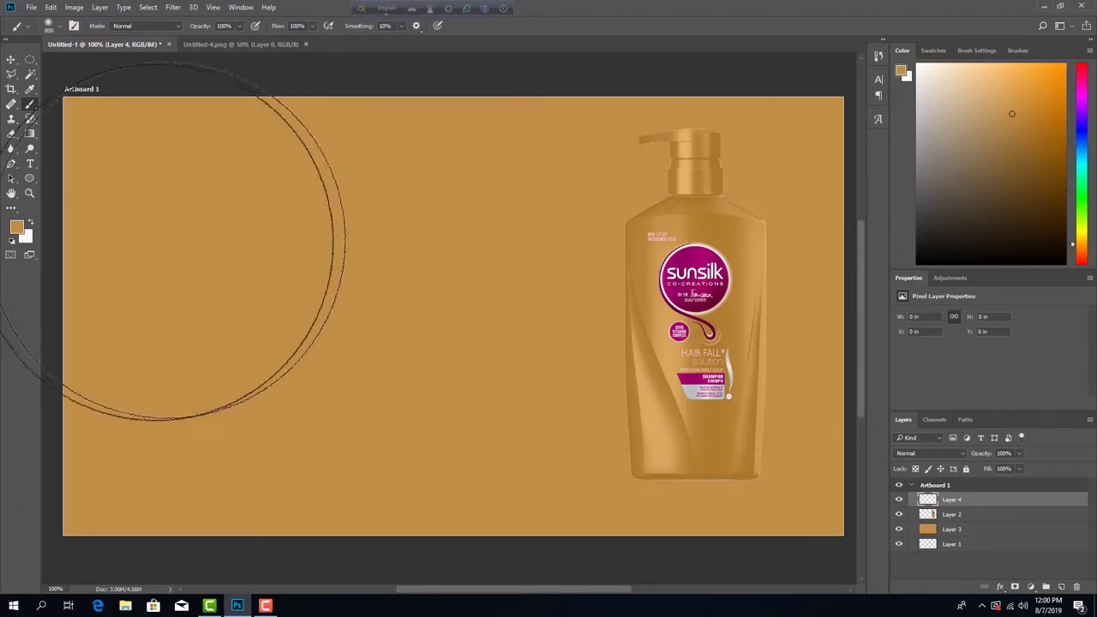
click(15, 233)
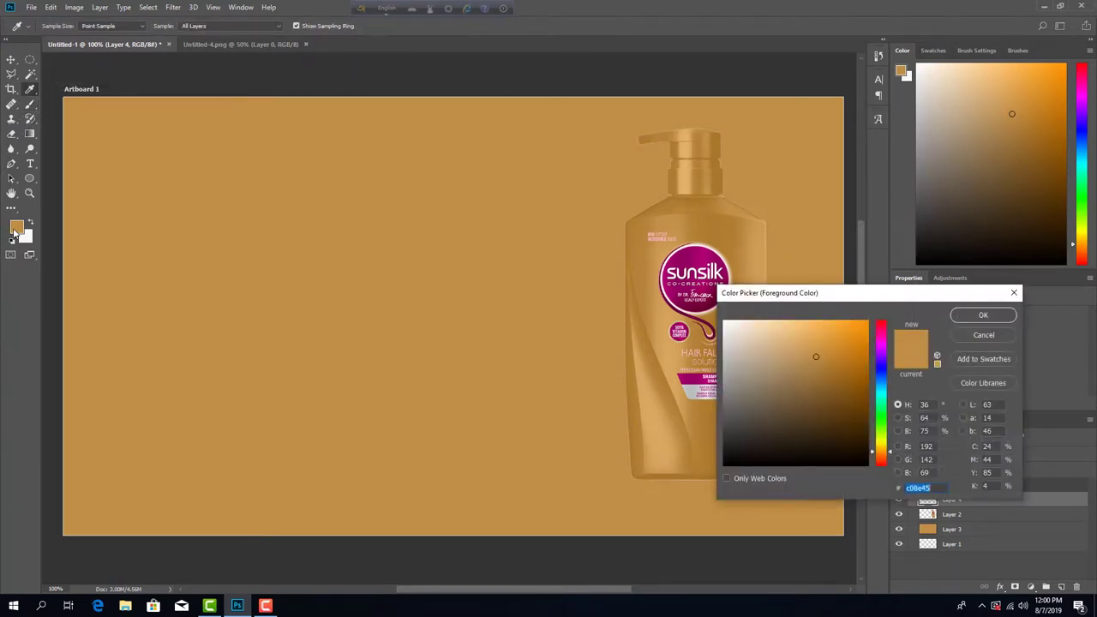
click(724, 323)
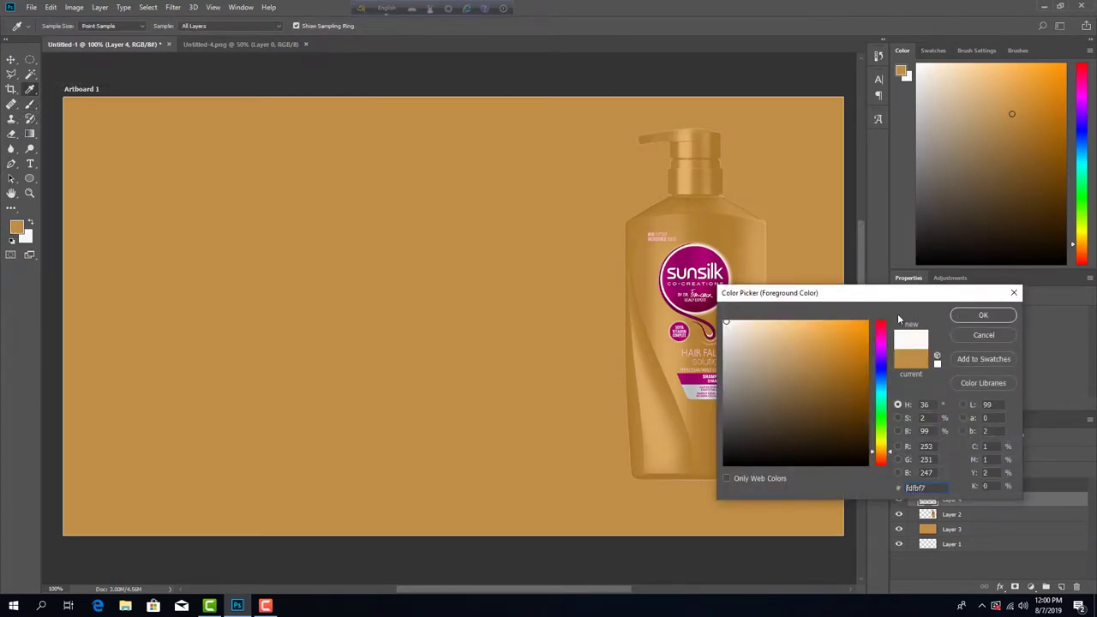
click(983, 316)
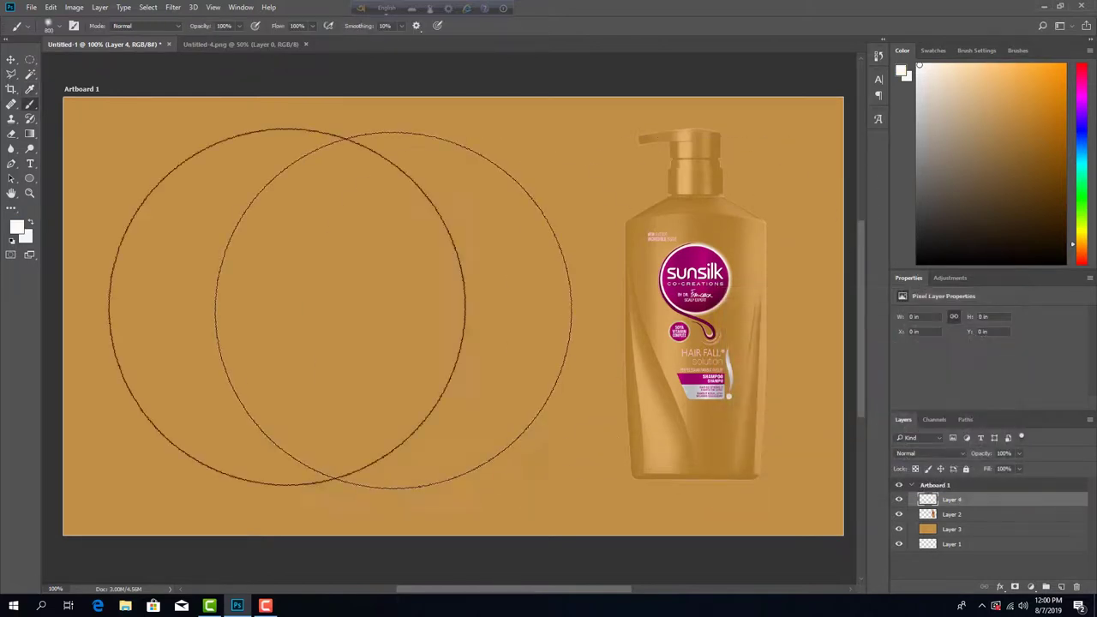
click(26, 240)
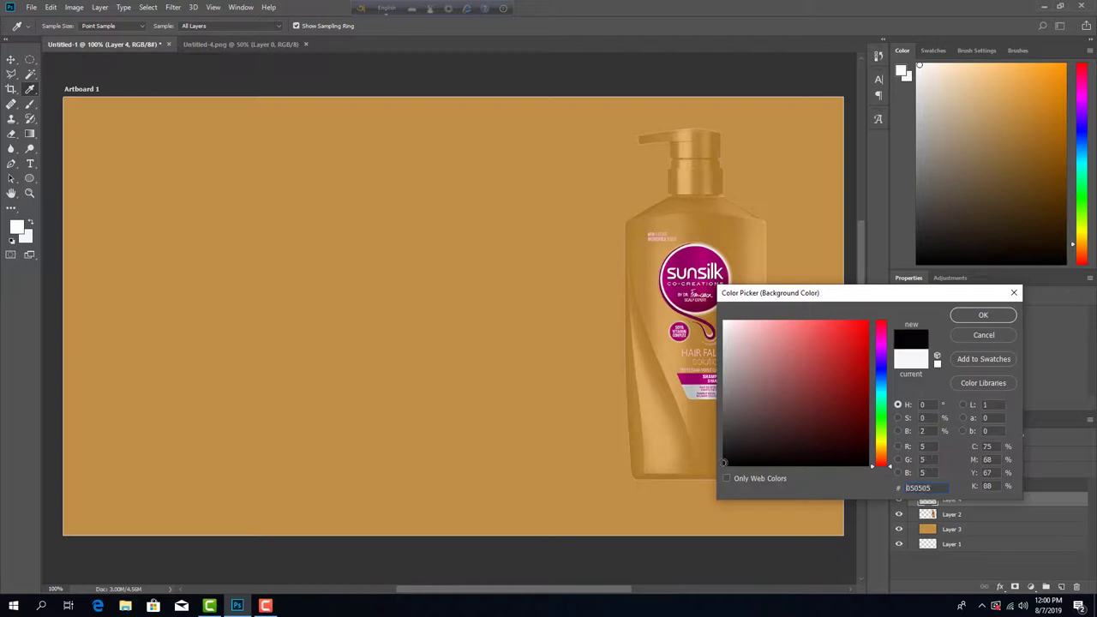
click(1011, 317)
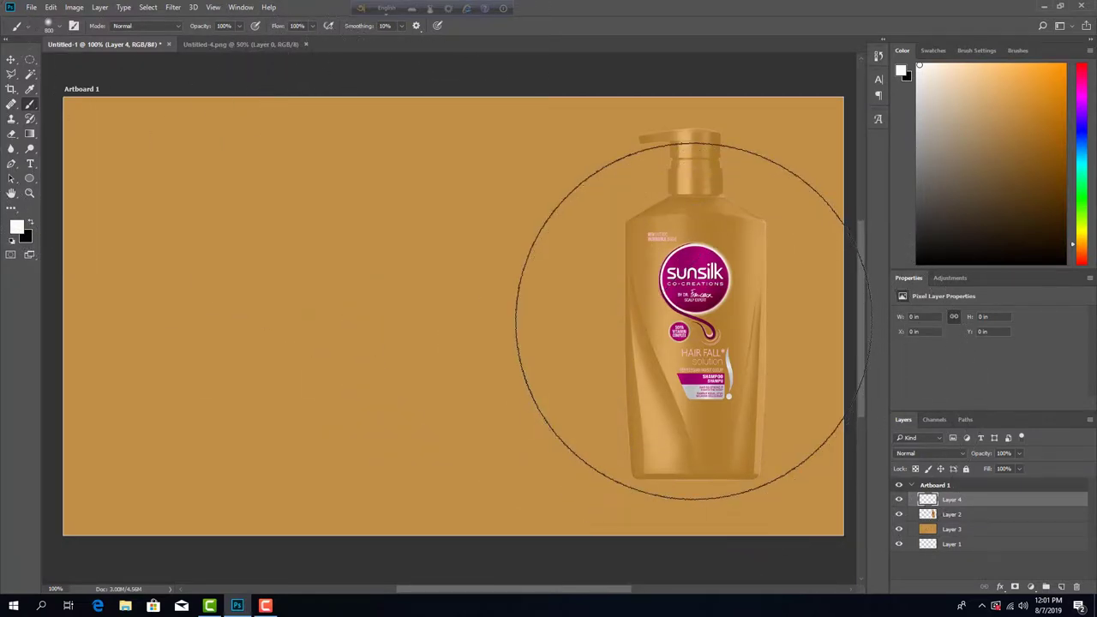
Step: Choose a soft round brush with 0% hardness and set its size to 900 px
right_click(696, 322)
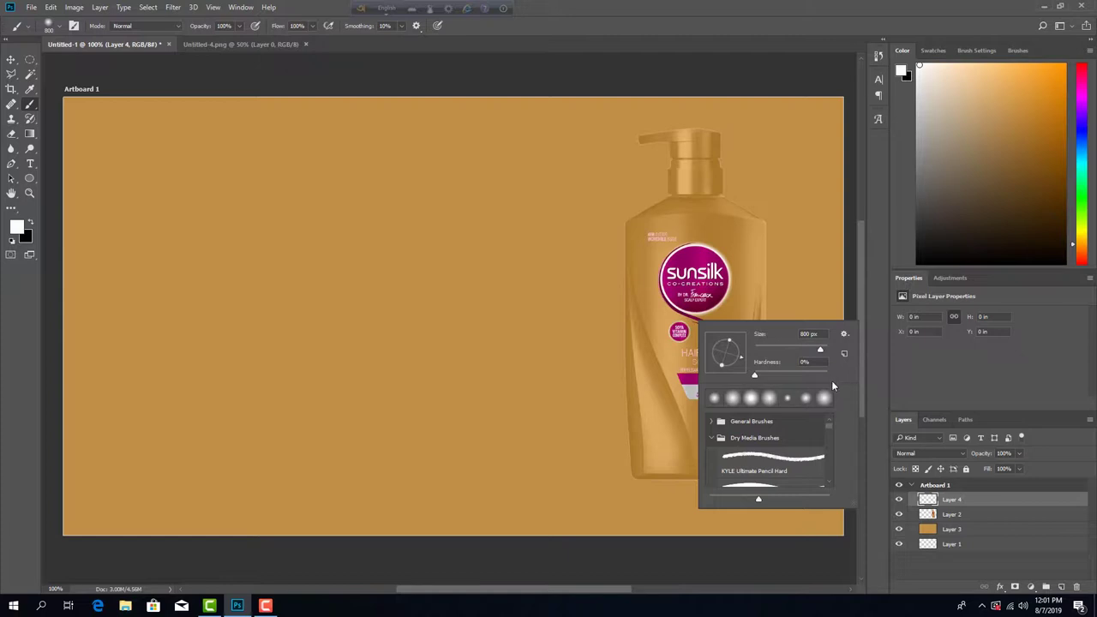
click(735, 400)
click(764, 7)
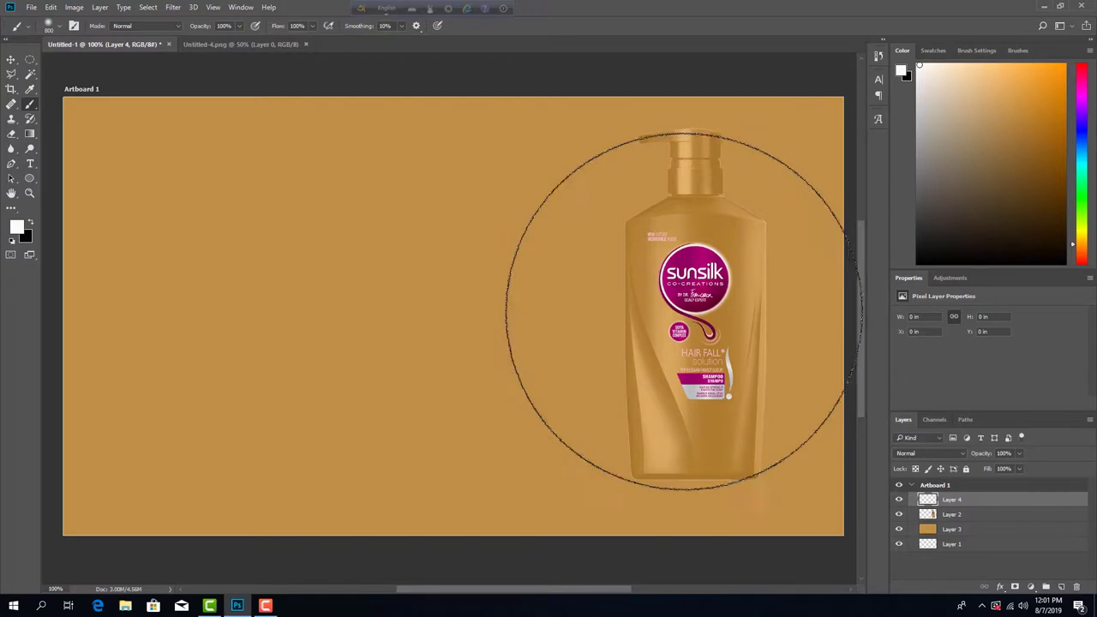
key(bracketleft)
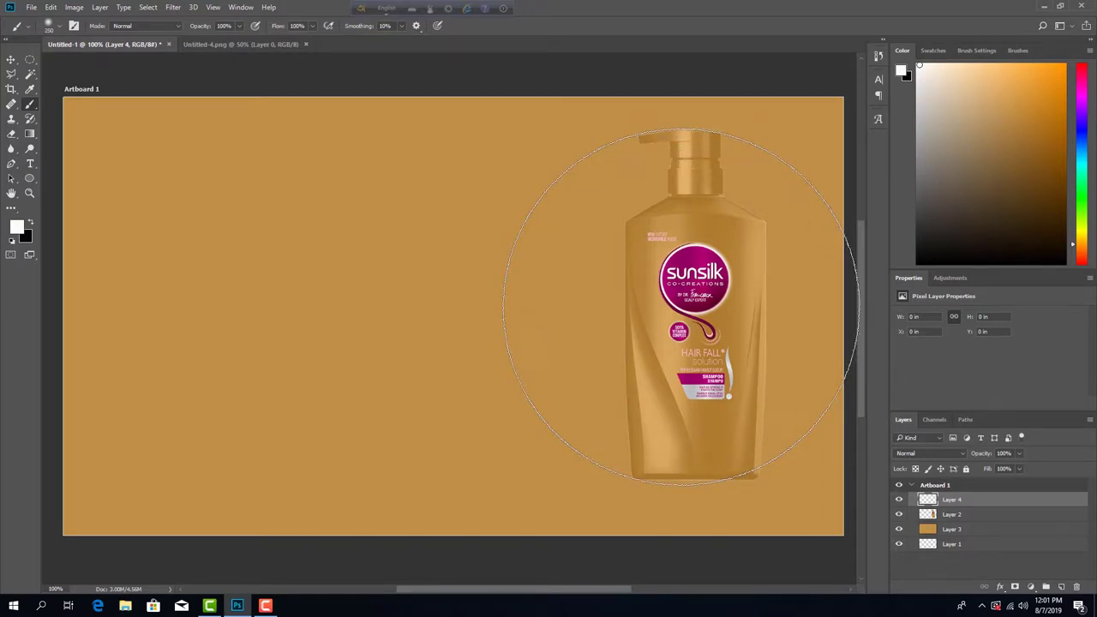
key(bracketleft)
key(bracketleft)
key(bracketleft)
key(bracketleft)
key(bracketleft)
key(bracketright)
key(bracketright)
key(bracketright)
key(bracketright)
key(bracketright)
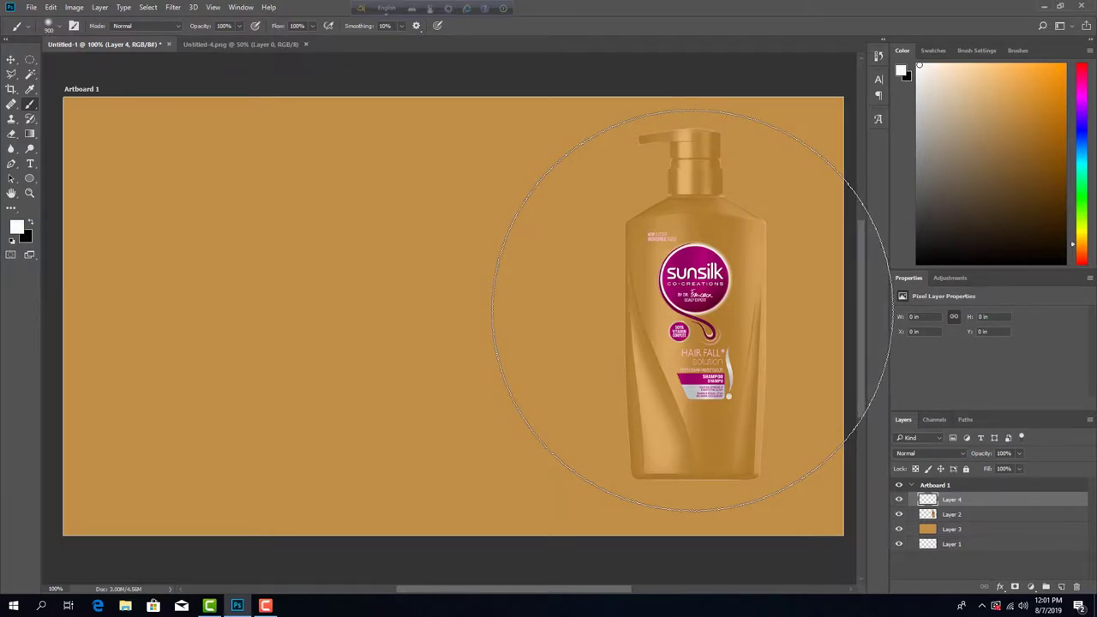
Step: Paint a soft white glow over the bottle with the brush at 800 px and place the glow layer directly beneath the bottle layer
key(bracketleft)
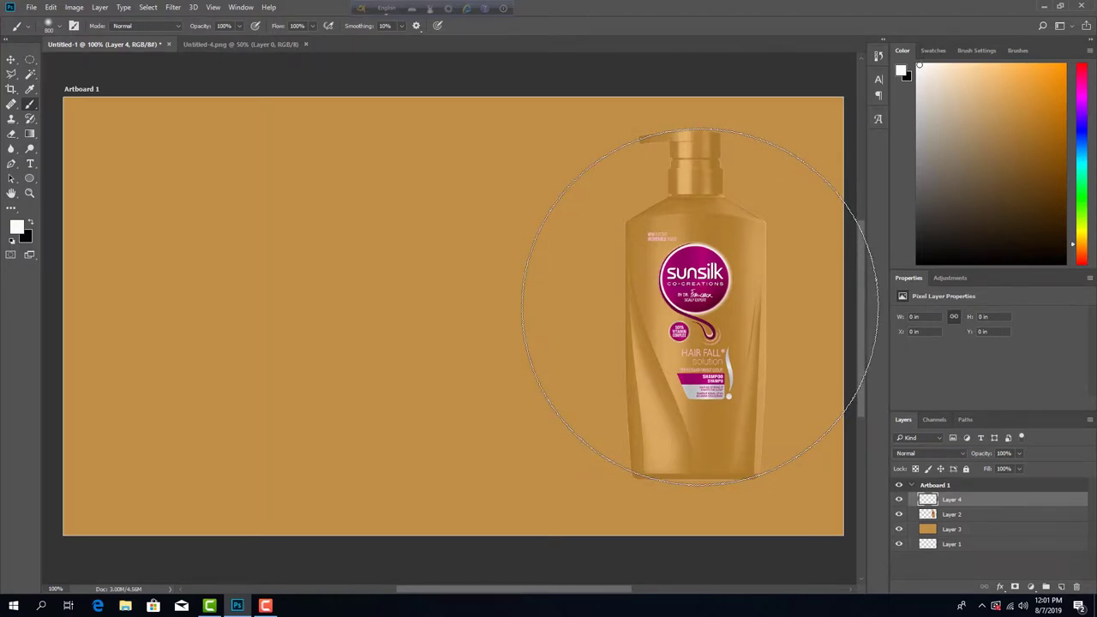
click(699, 306)
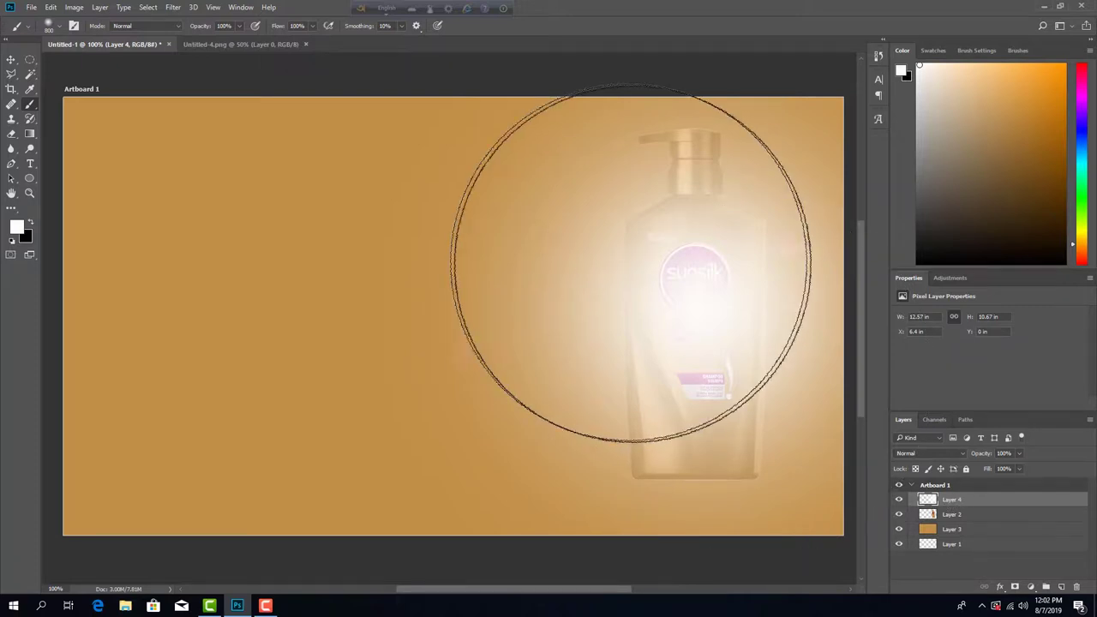
click(711, 329)
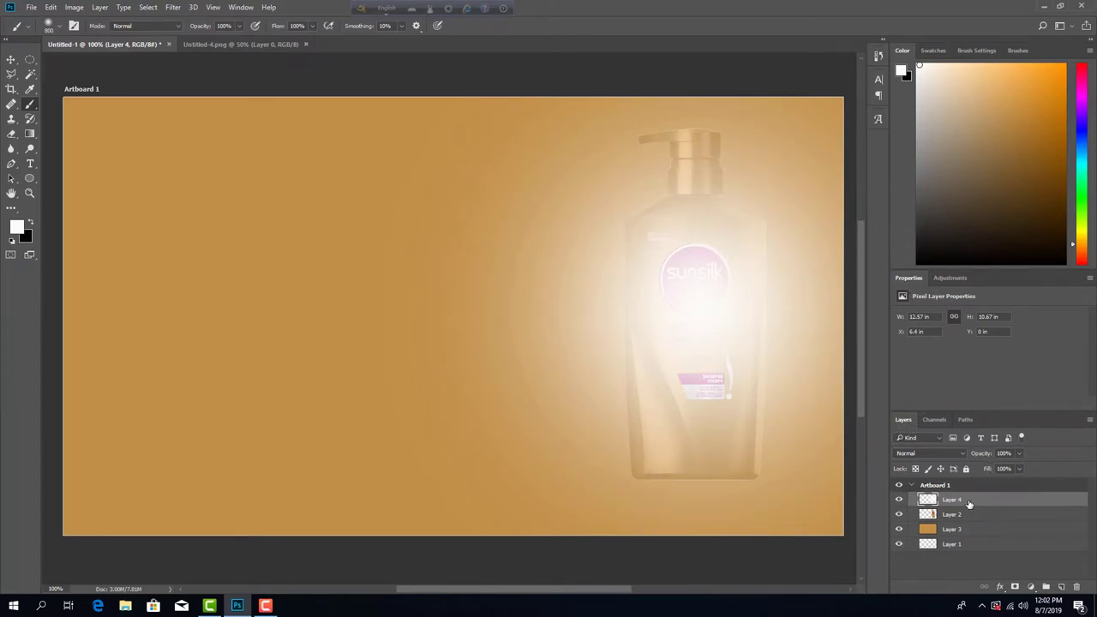
drag(968, 504, 971, 515)
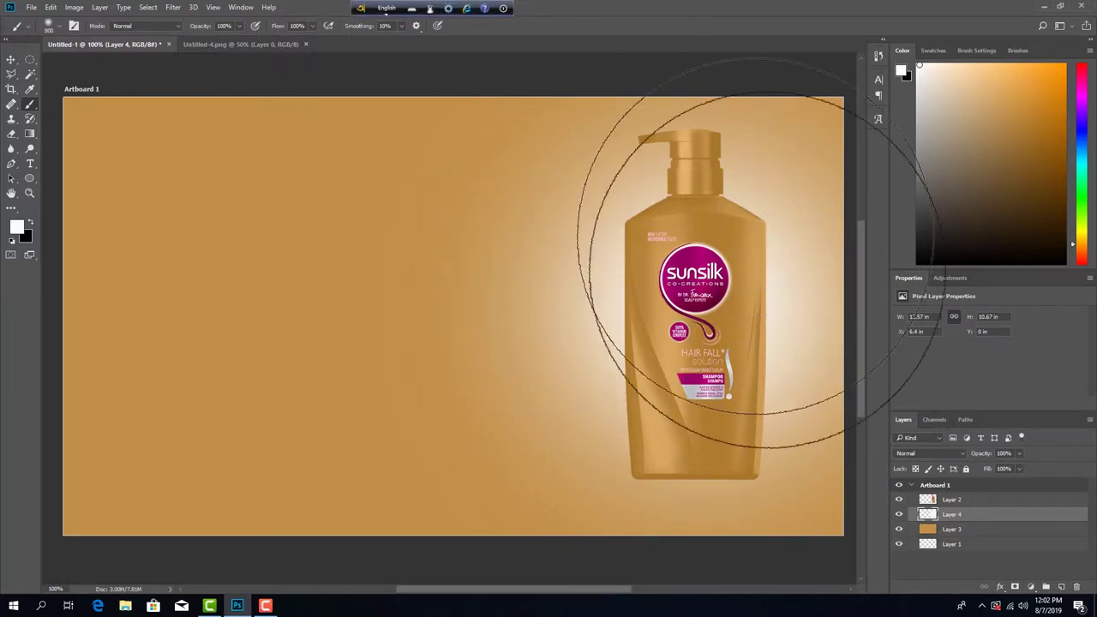
Step: Set the glow layer's opacity to 83% and dismiss the advertising notification
click(1019, 455)
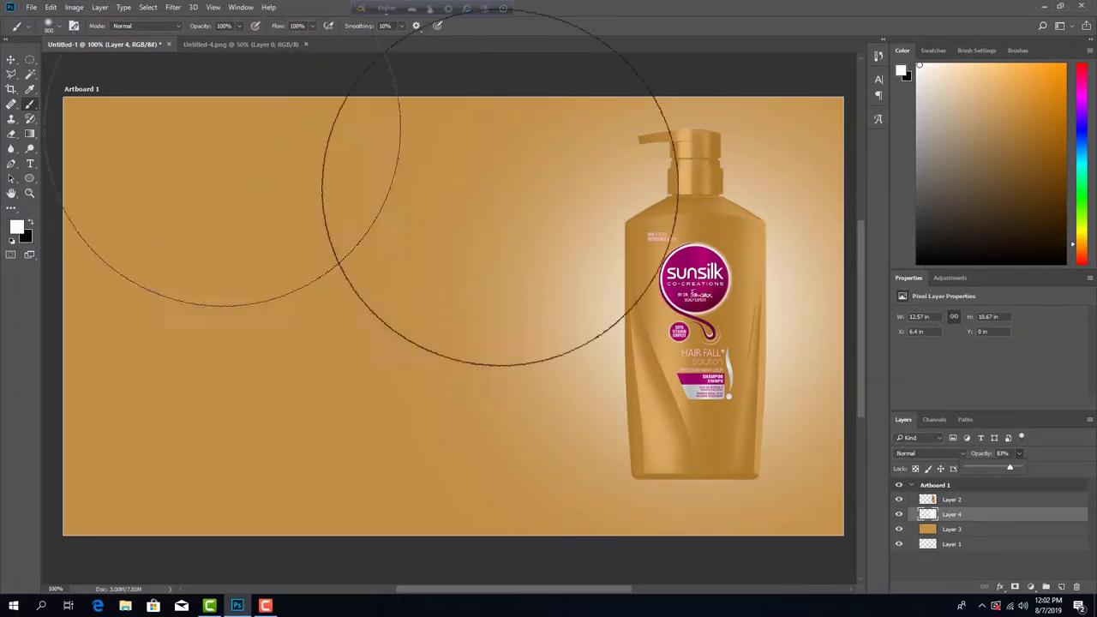
click(1042, 569)
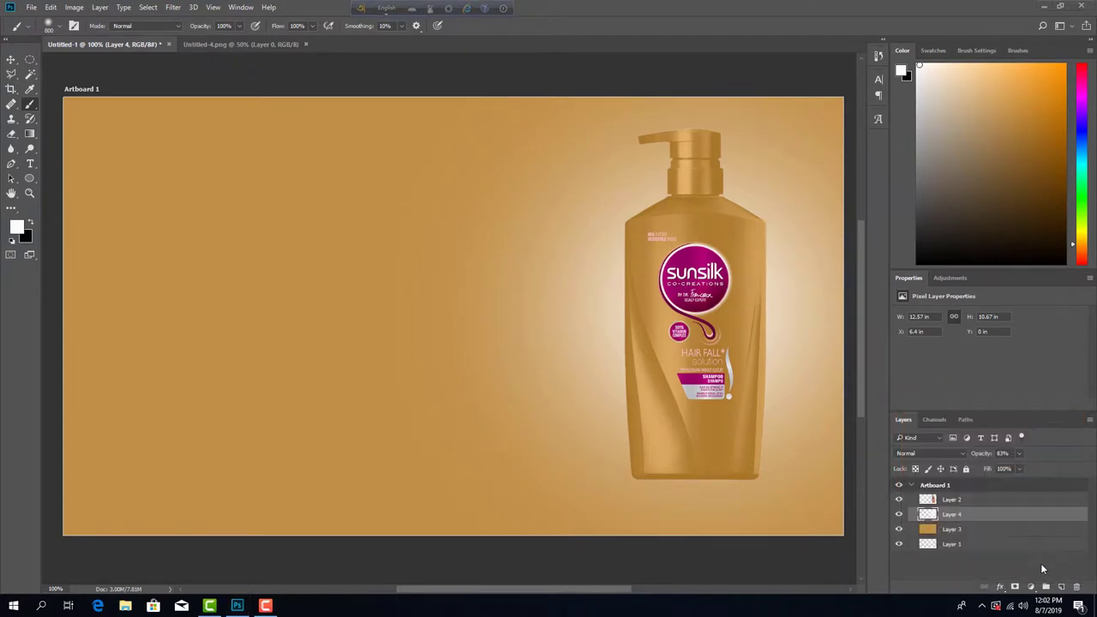
click(1038, 573)
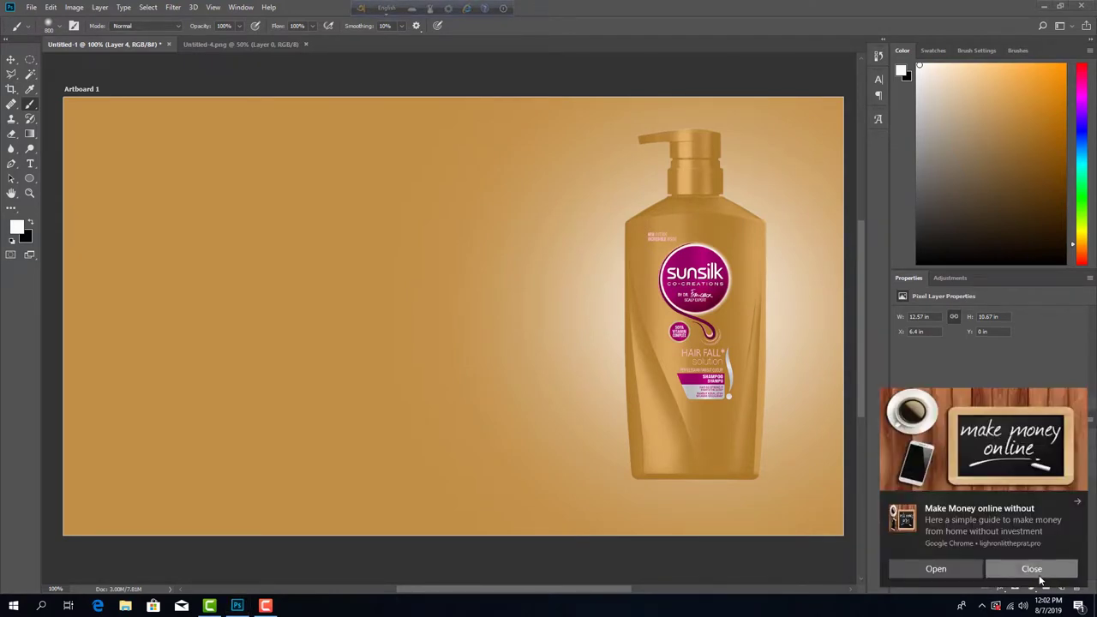
click(1038, 573)
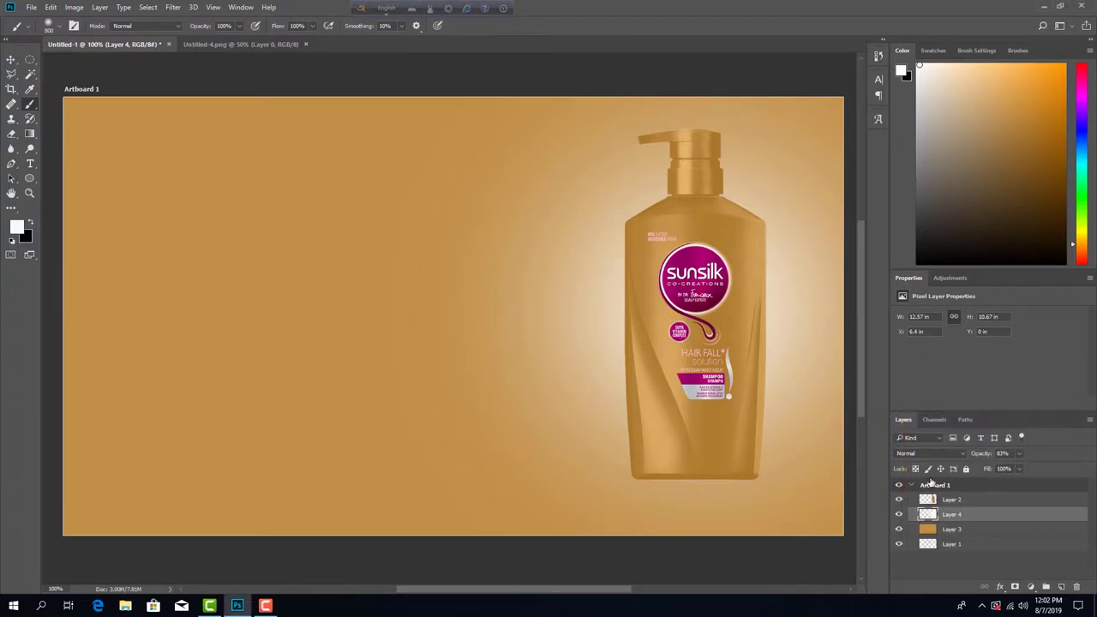
Step: Nudge the bottle layer upward to about 0.61 in from the artboard's upper edge
click(11, 59)
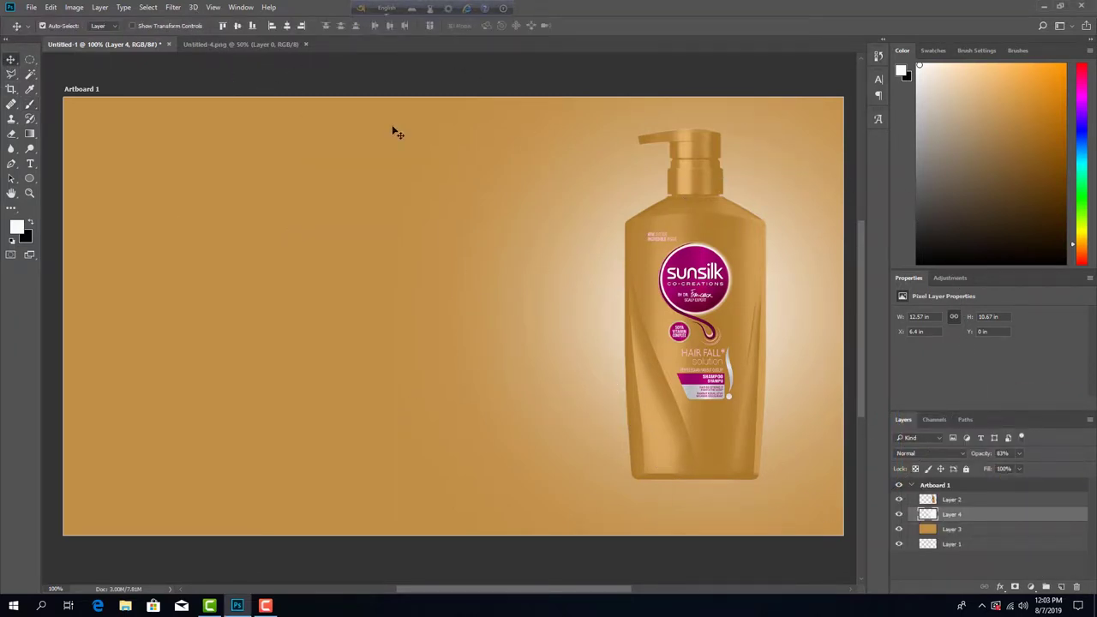
click(942, 501)
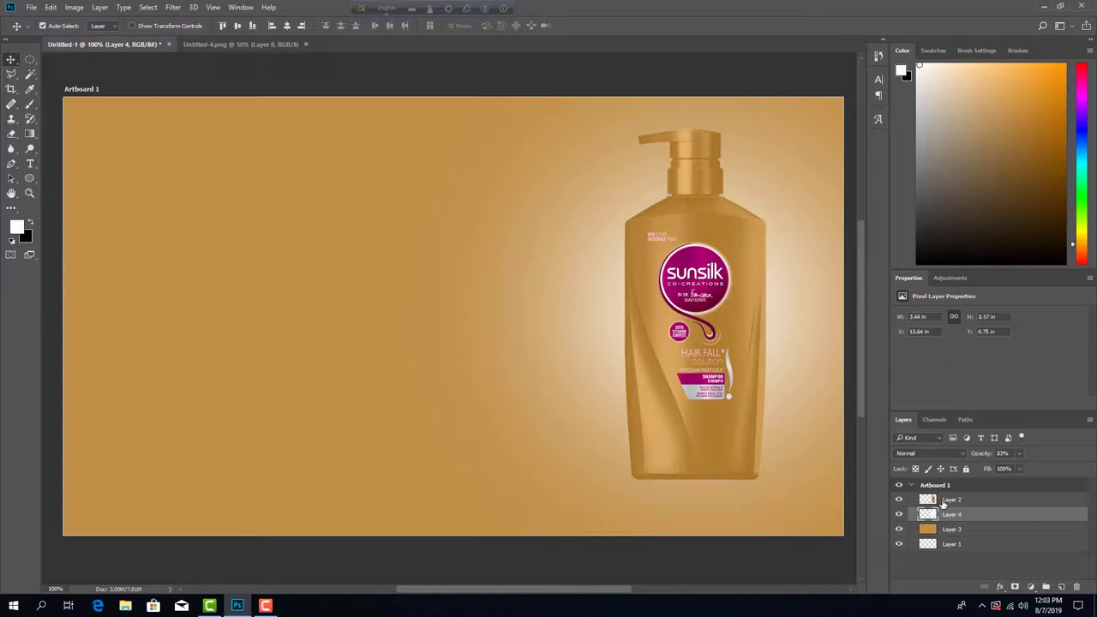
right_click(704, 315)
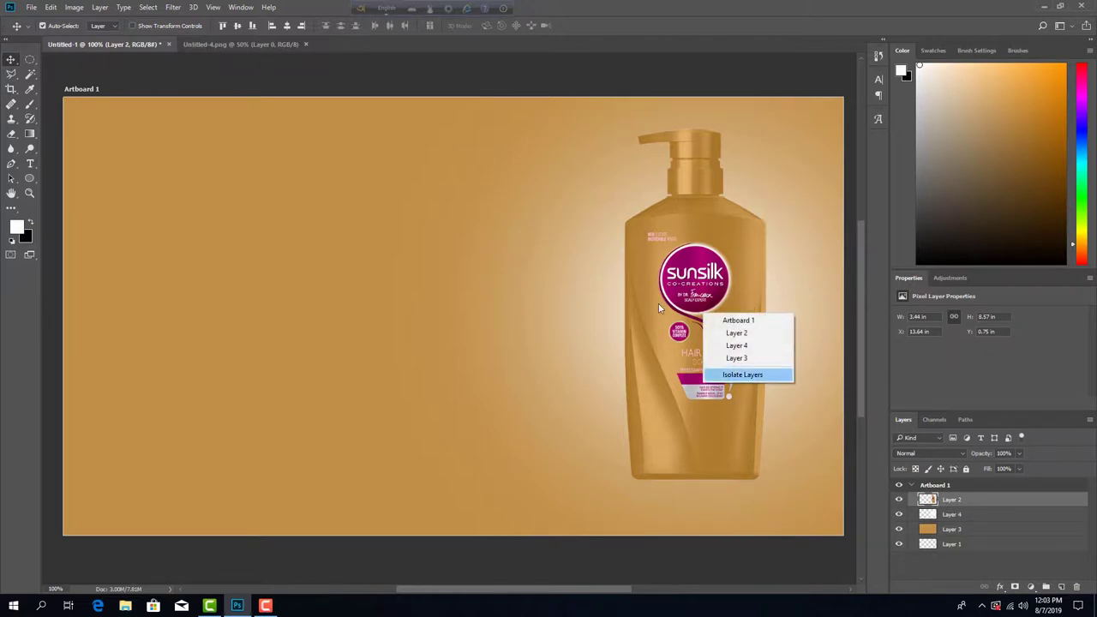
key(Escape)
key(Up)
key(Up)
key(Up)
key(Up)
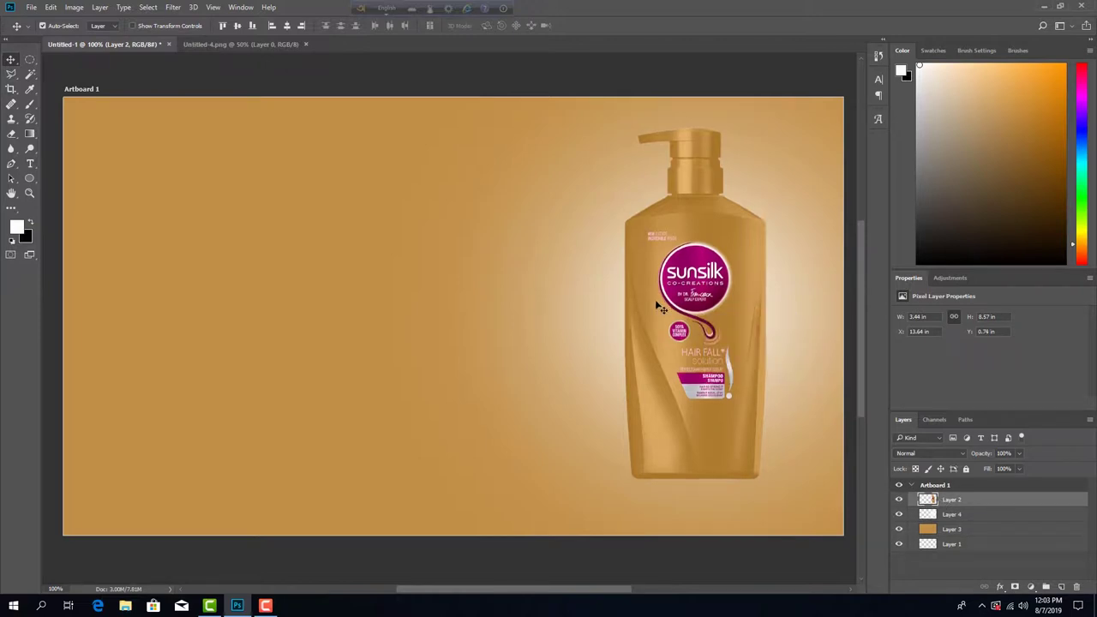
key(Up)
key(Up)
key(Up)
key(Up)
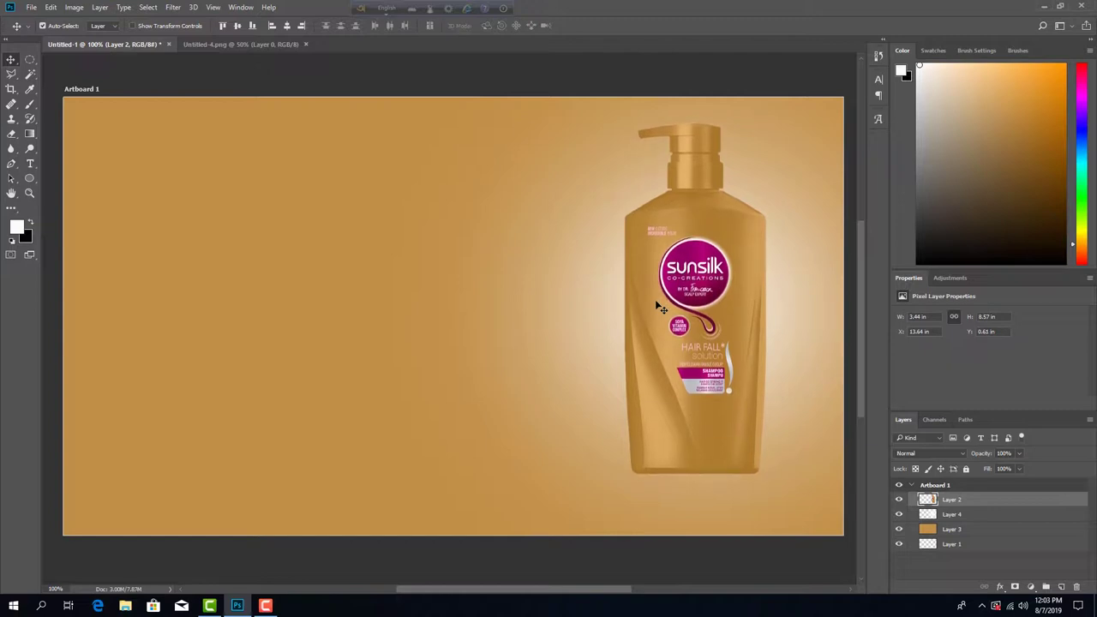
Step: Scale the bottle down around its centre to about 96.4% width and 96.6% height
key(ctrl+t)
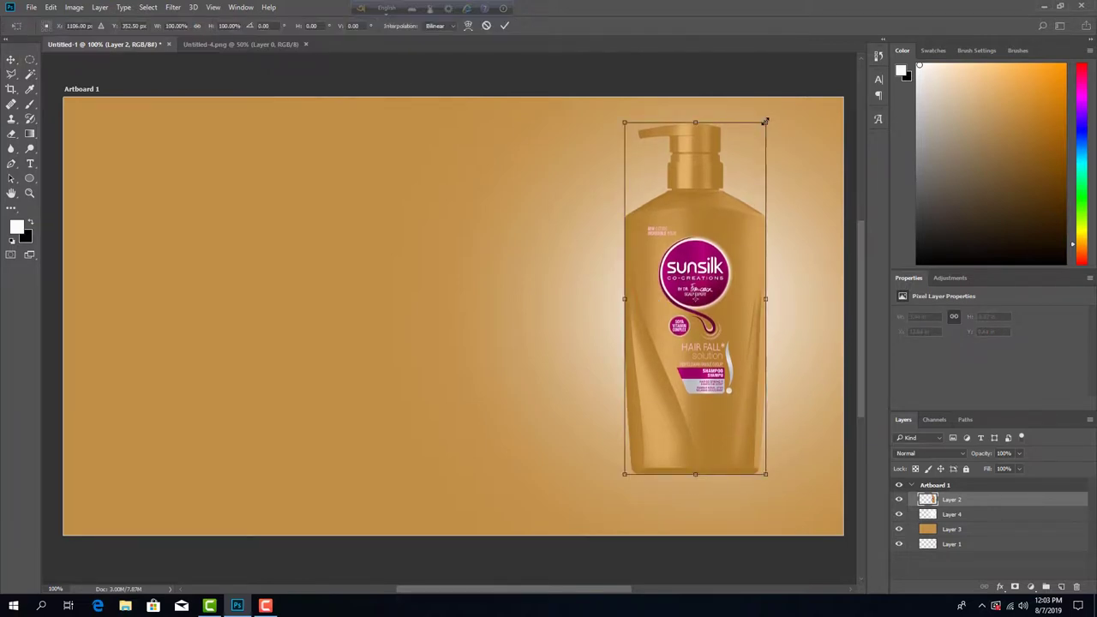
drag(764, 121, 762, 127)
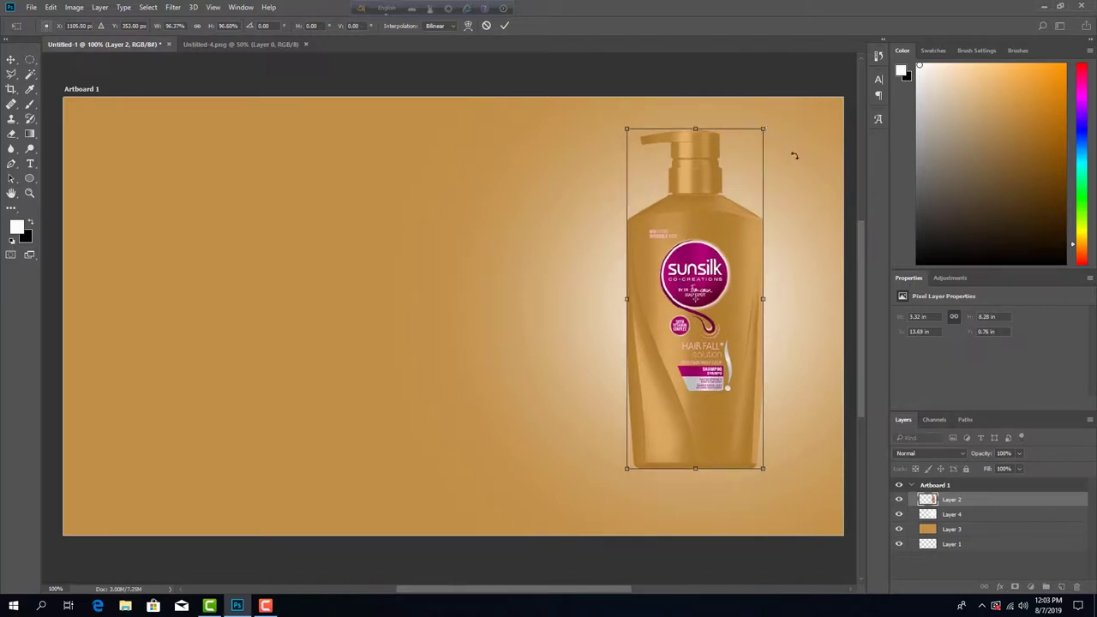
key(Return)
Step: Try to scale the white glow layer down to about 94.5% around its centre
click(968, 516)
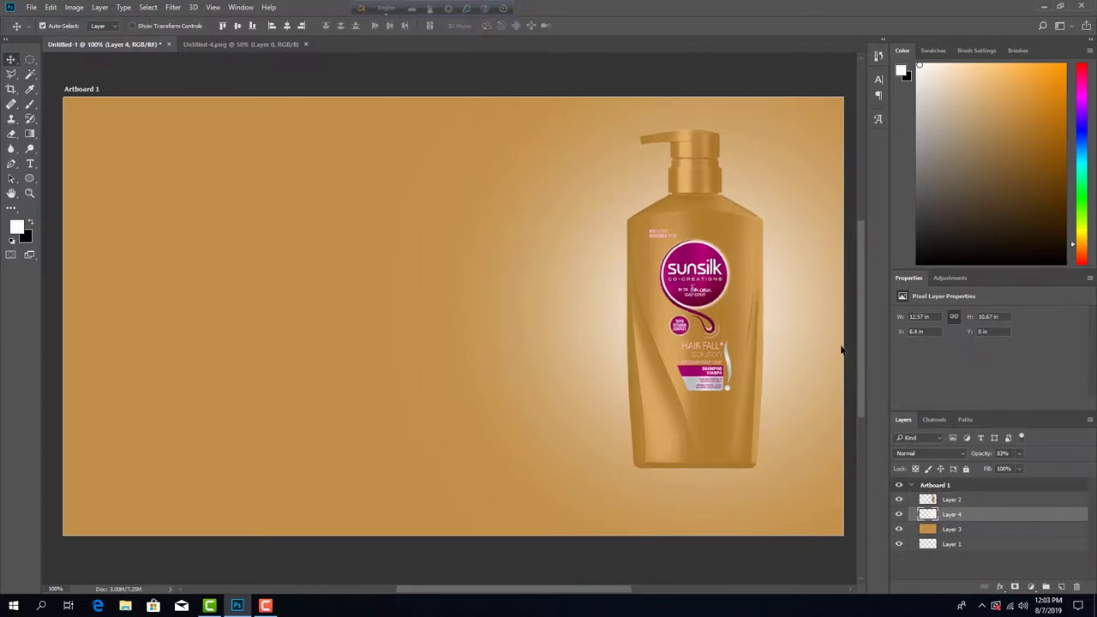
key(ctrl+t)
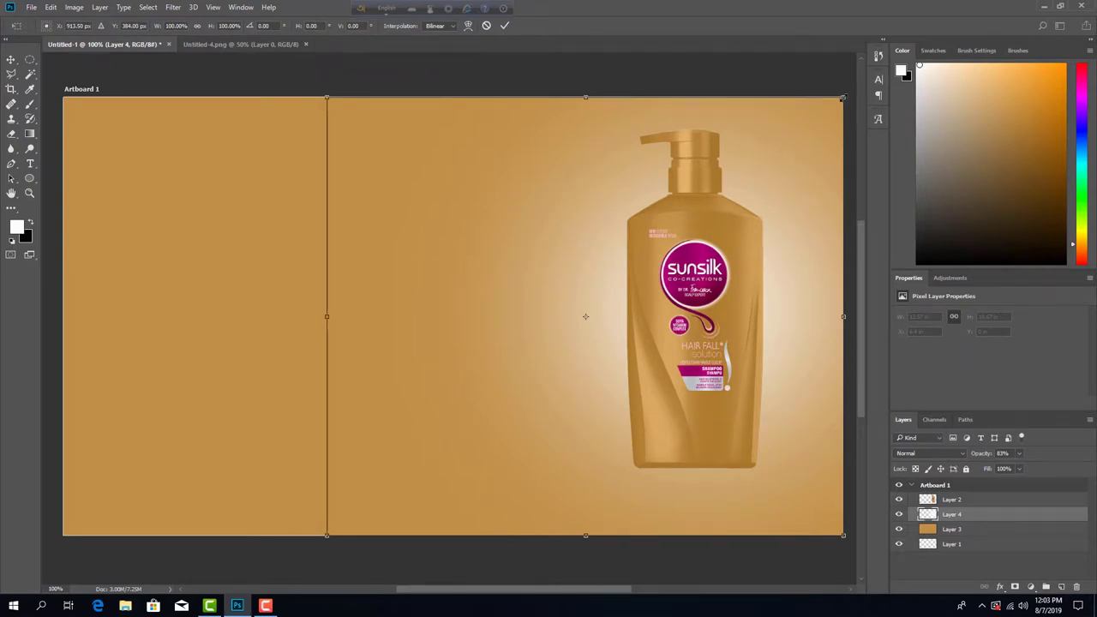
drag(844, 98, 832, 114)
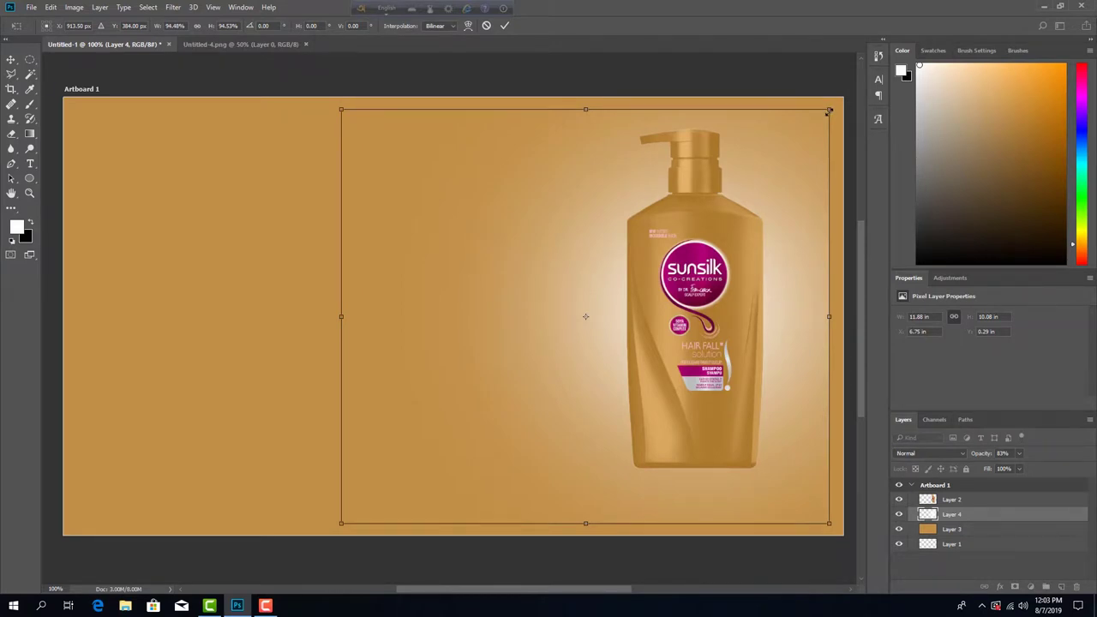
key(Return)
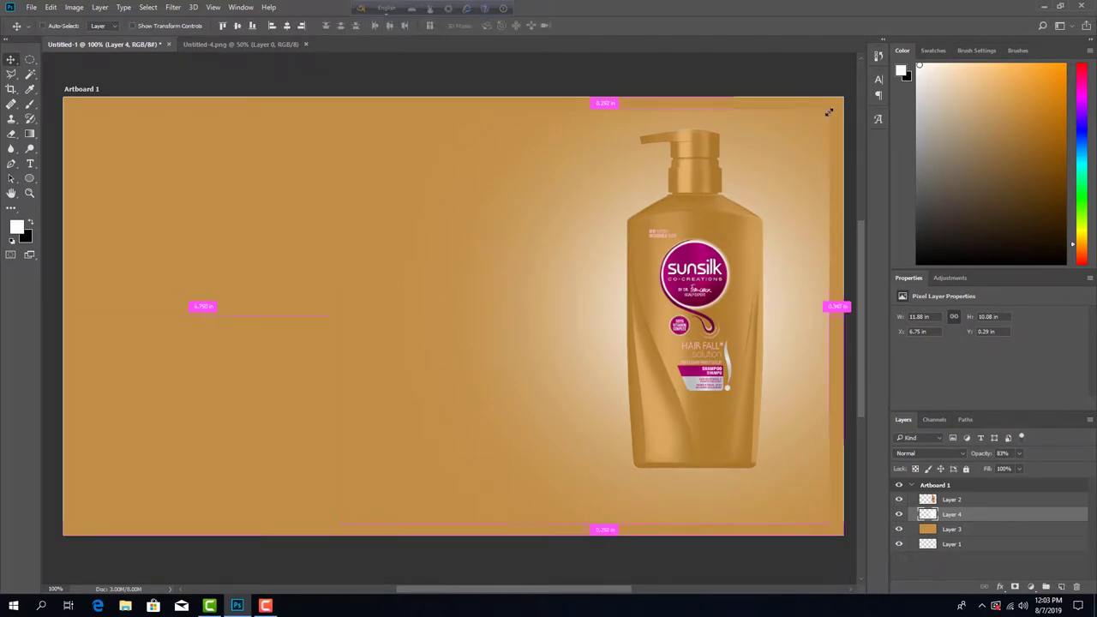
key(ctrl+z)
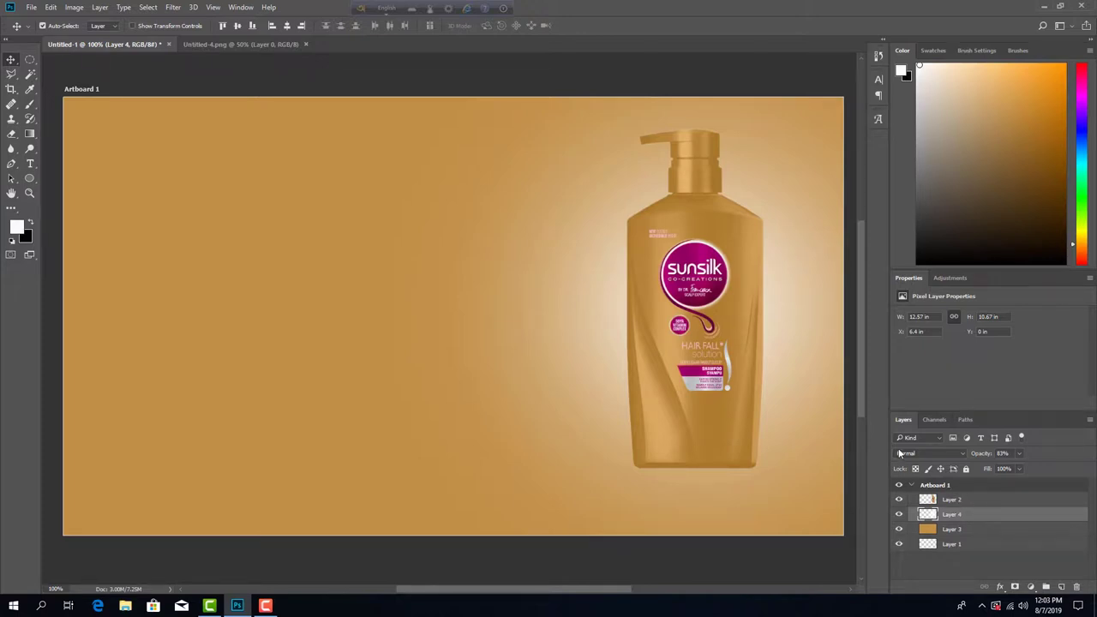
Step: Set the white glow layer's opacity to 70%
click(1019, 453)
click(1013, 467)
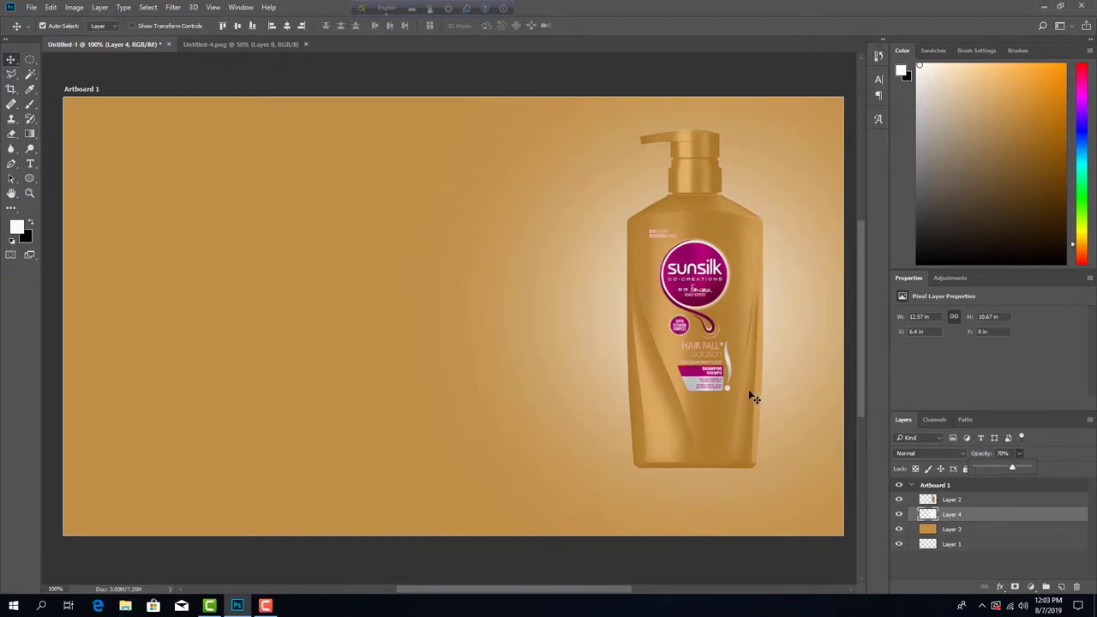
Step: Nudge the resized bottle upward until its Y position is about 0.61 in
click(711, 354)
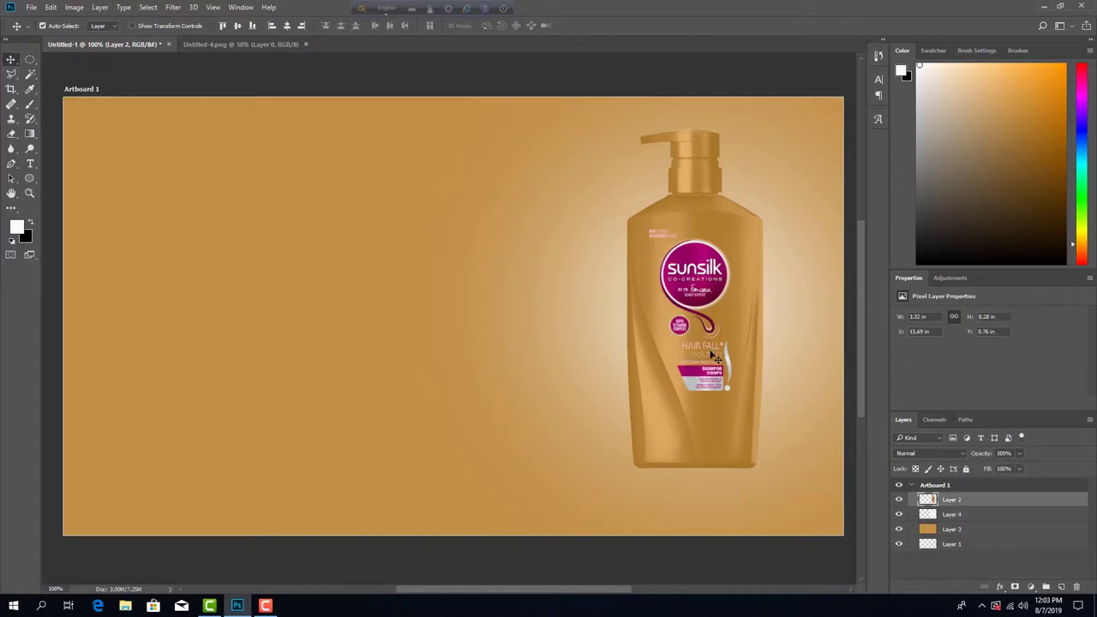
key(Up)
key(Up)
key(Up)
key(Up)
key(Up)
key(Up)
key(Up)
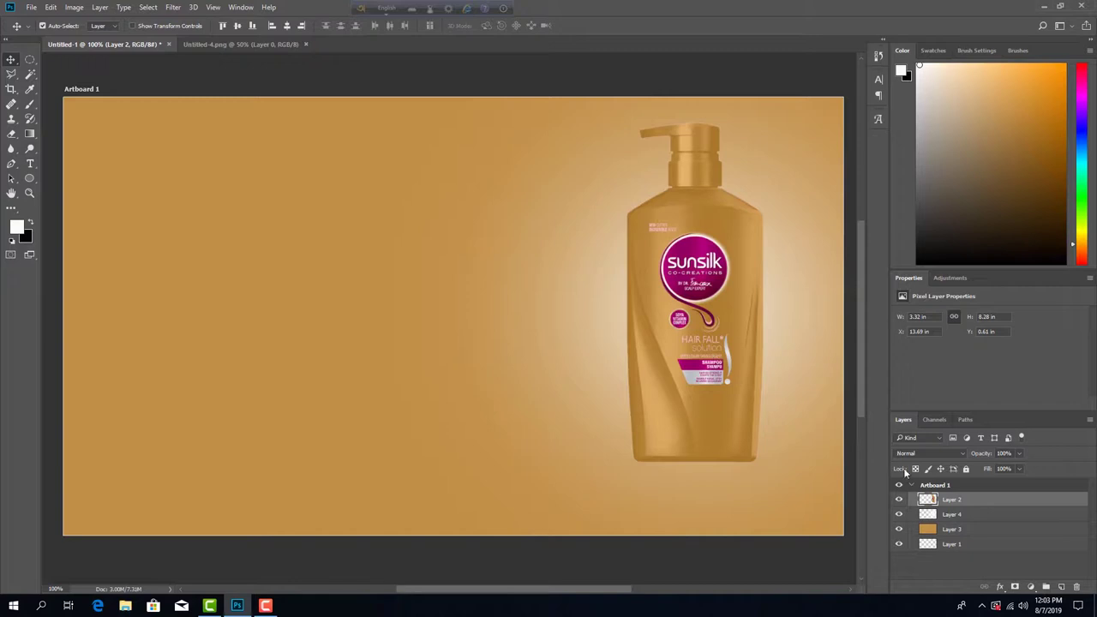
Step: Nudge the white glow layer upward to a Y position of -0.13 in to follow the bottle
click(943, 515)
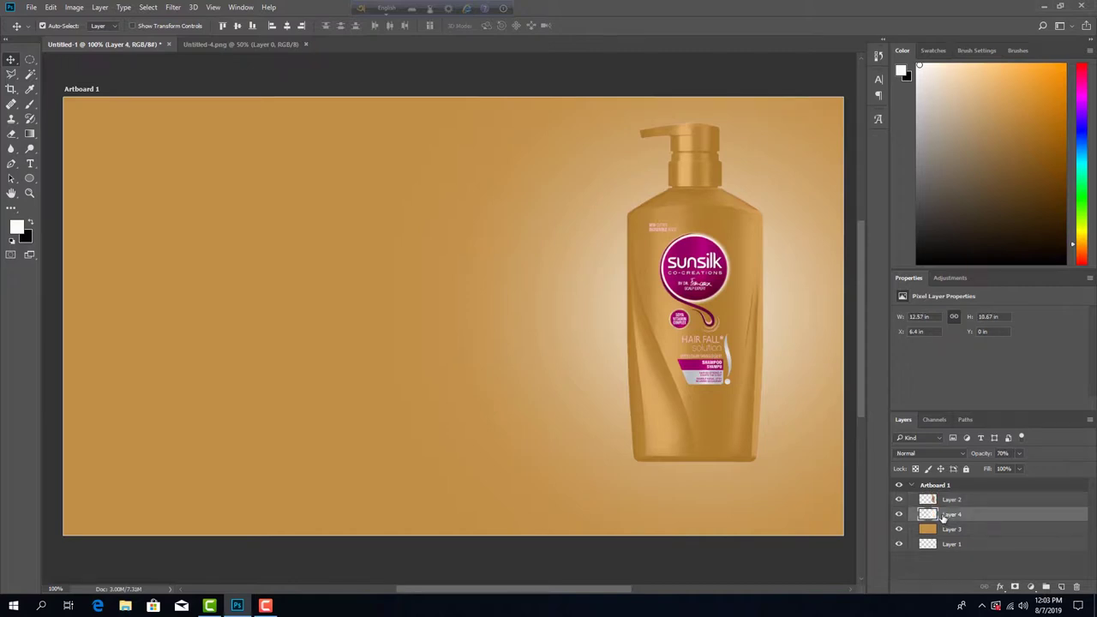
key(Up)
key(Up)
Step: Set the brush's foreground color to near-black 010101
click(30, 106)
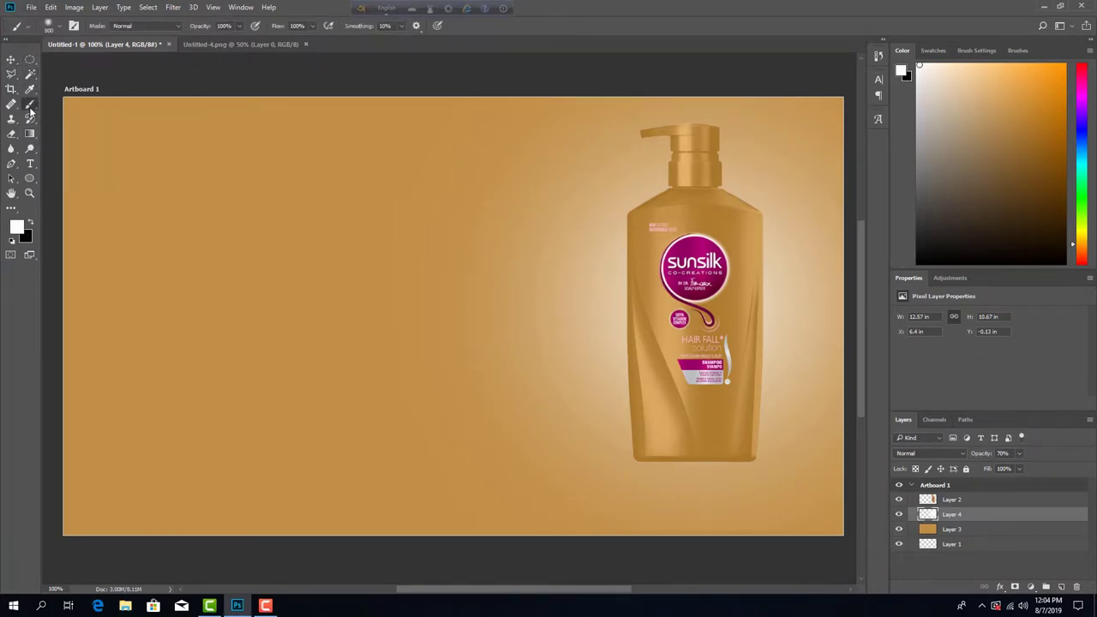
click(21, 228)
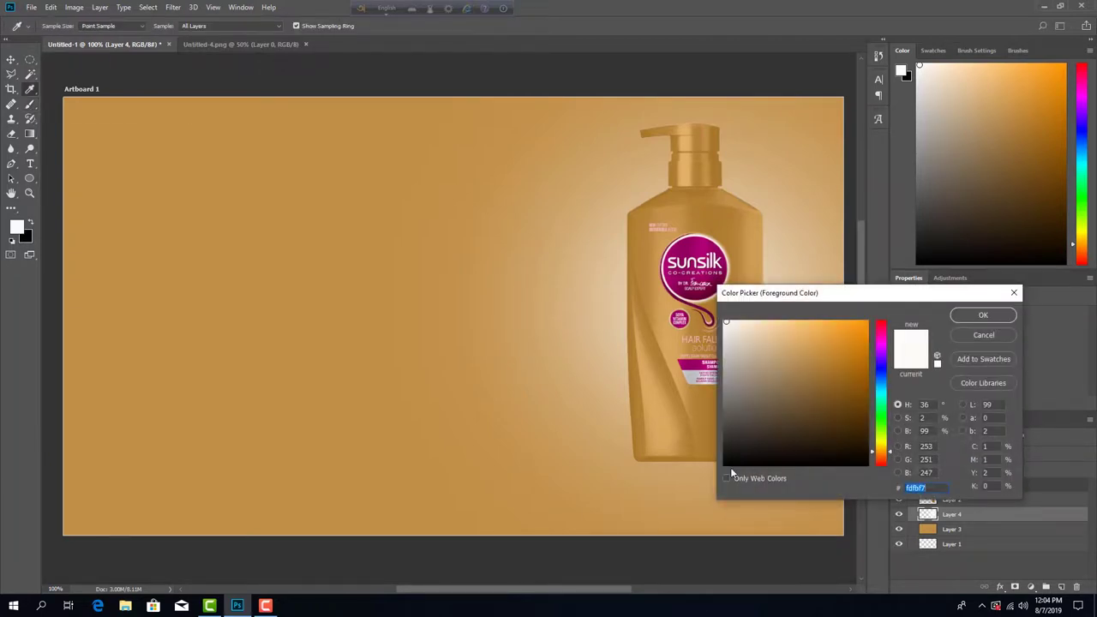
click(728, 466)
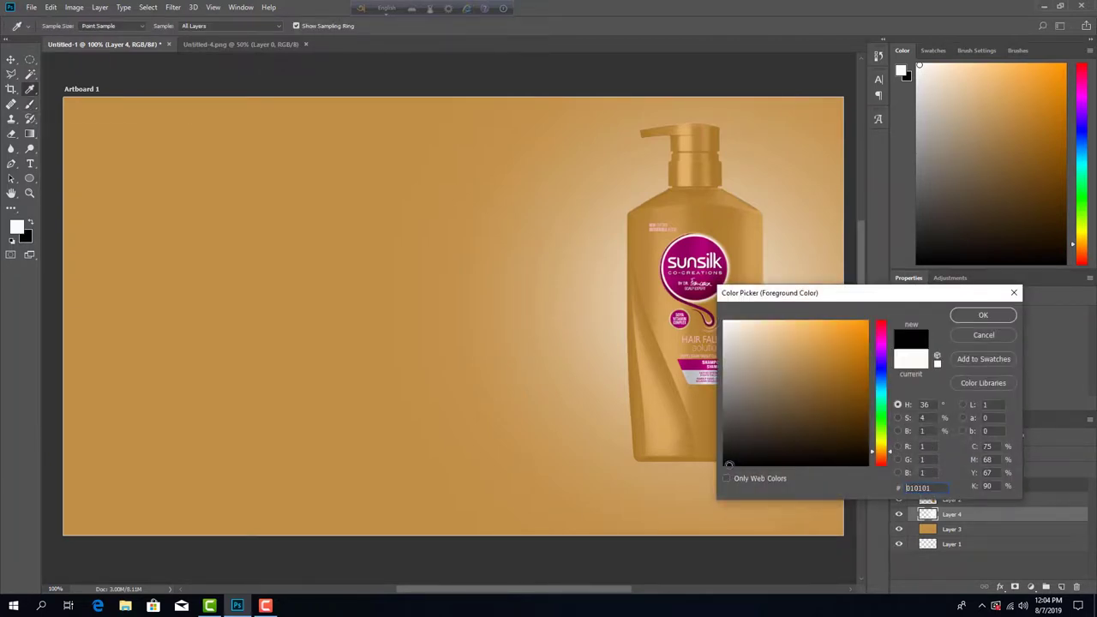
click(1013, 315)
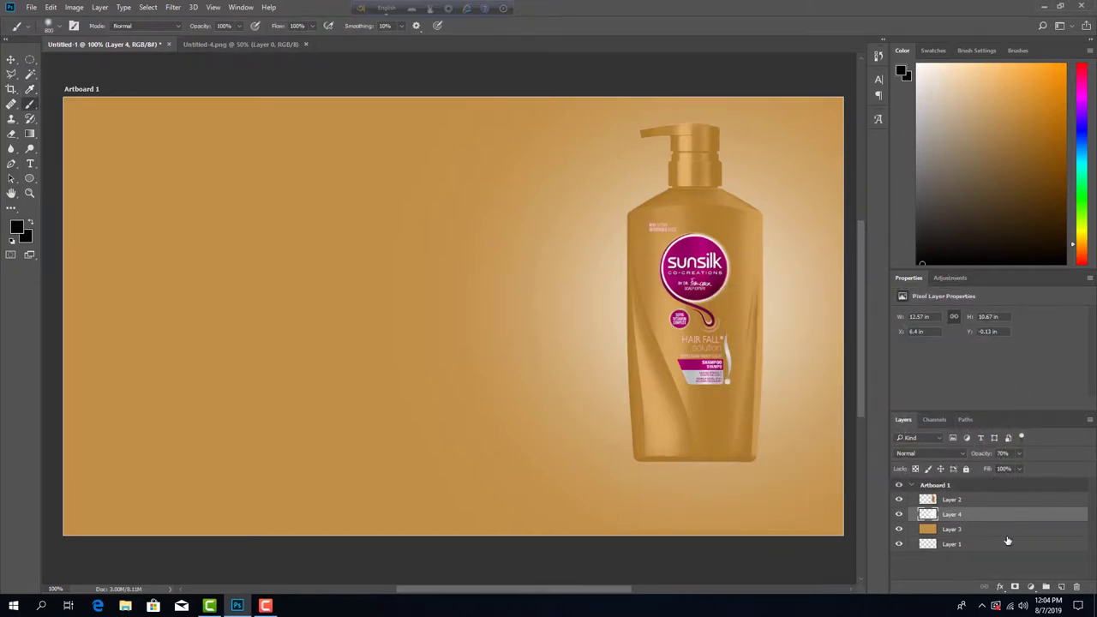
Step: Add a layer above the glow and stamp one soft black spot beside the bottle with a 250 px brush
click(1063, 588)
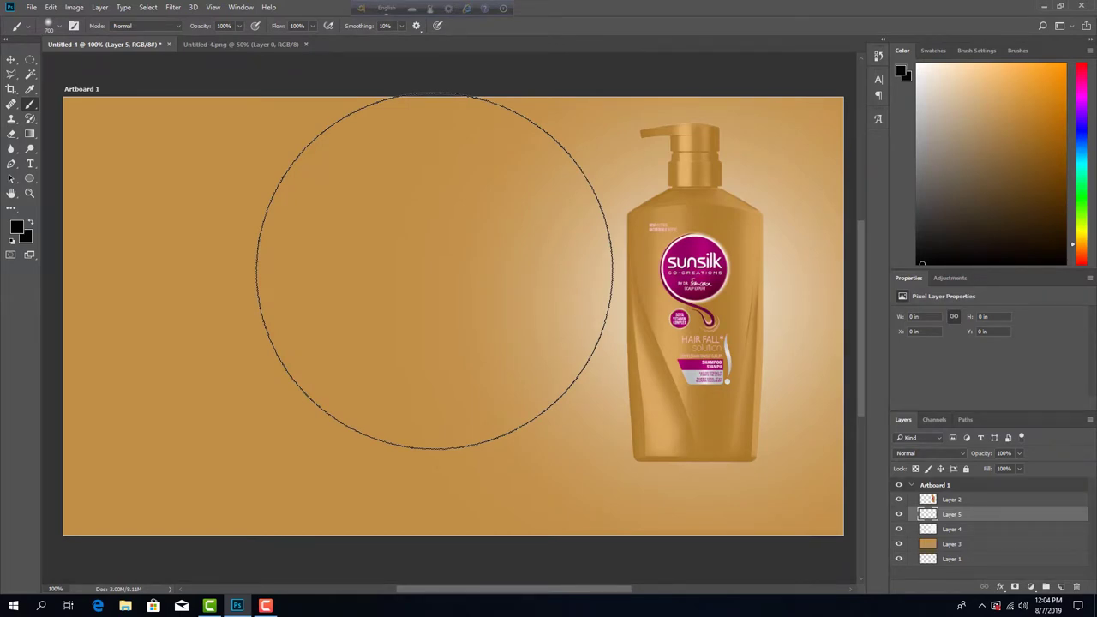
key(bracketleft)
key(bracketleft)
key(bracketleft)
key(bracketleft)
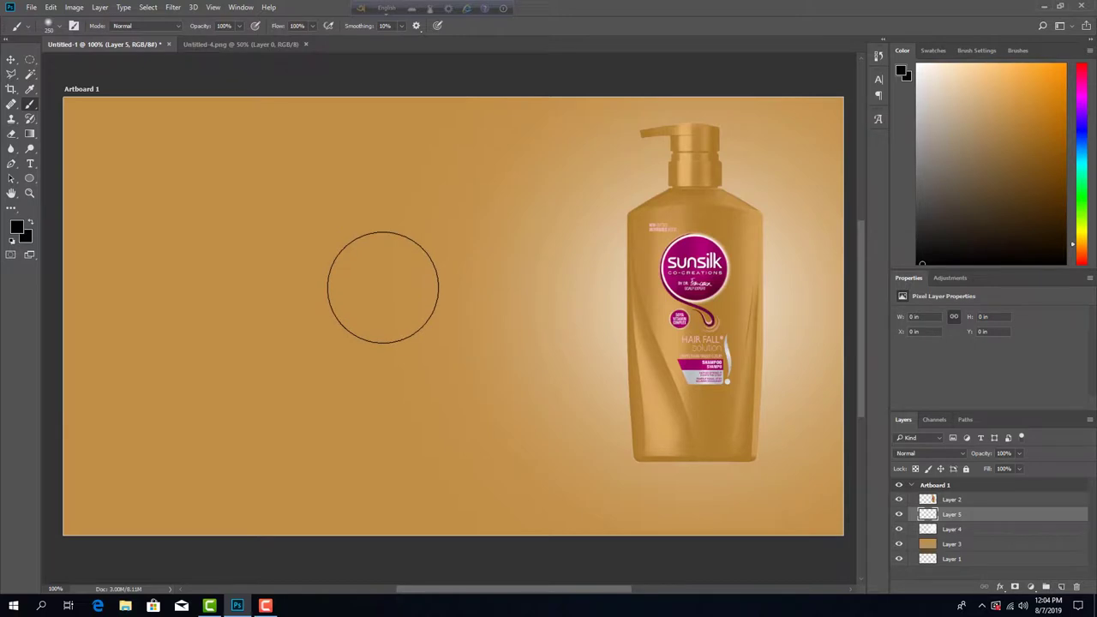
click(384, 288)
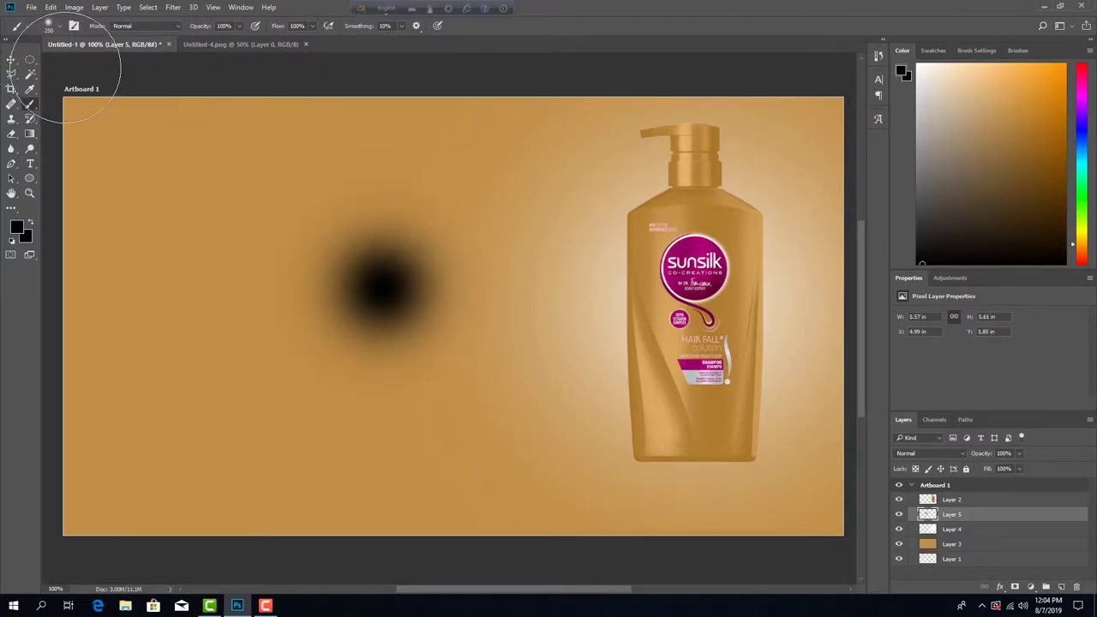
Step: Flatten the soft black spot to about 16% of its height and place it beneath the bottle's base as a shadow
click(11, 59)
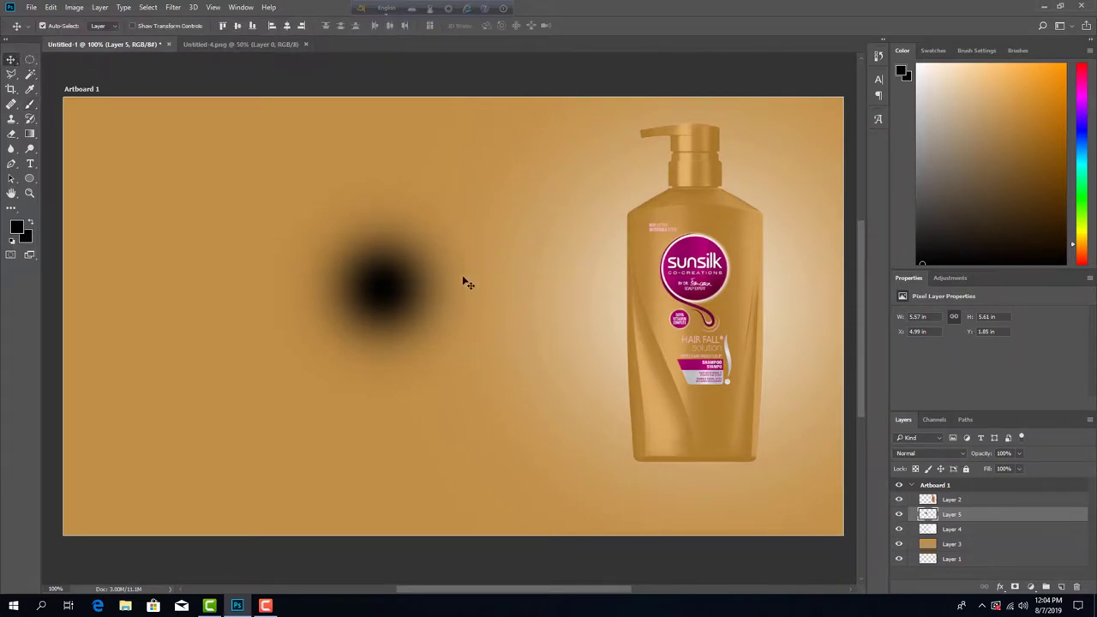
key(ctrl+t)
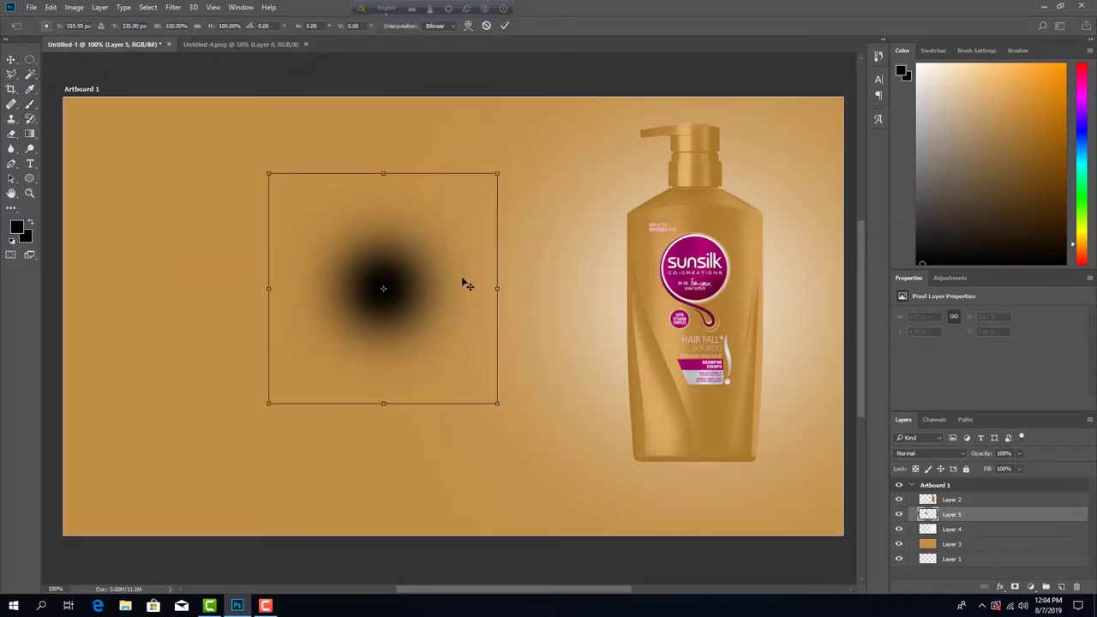
drag(381, 171, 414, 389)
drag(649, 490, 713, 465)
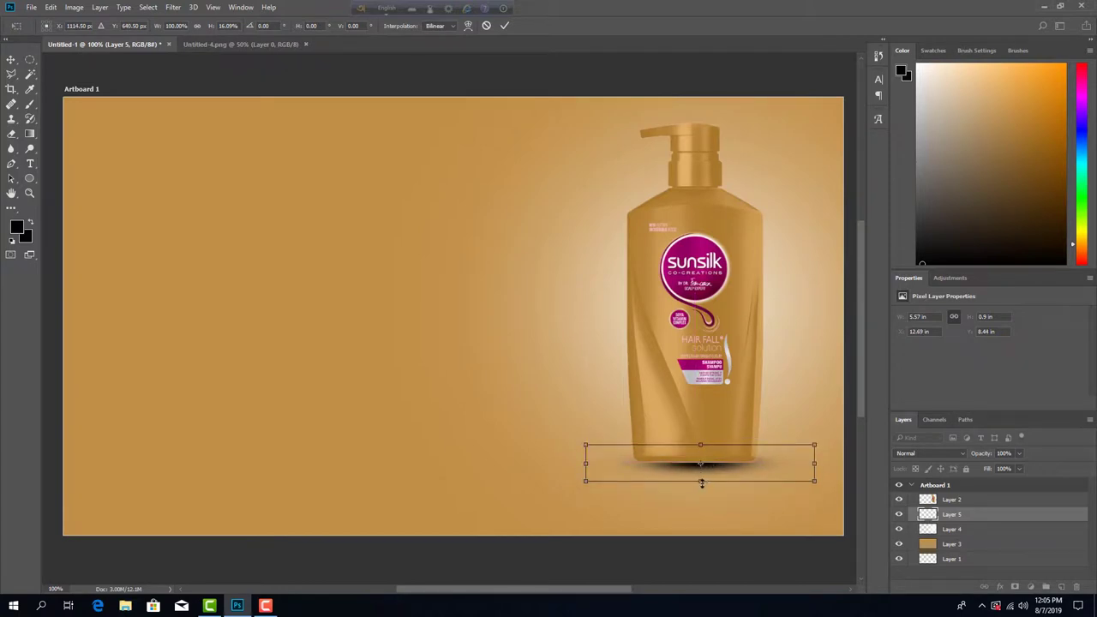
Step: Stretch the base shadow to about 6.42 in wide and 0.99 in high, extending it past both sides of the bottle
drag(702, 482, 704, 485)
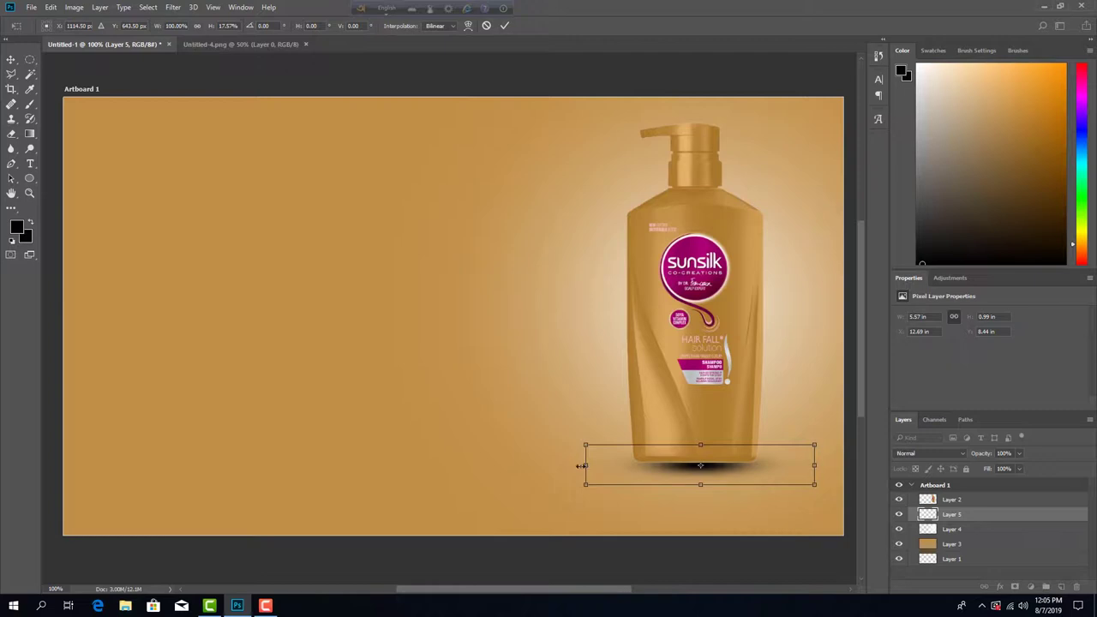
drag(581, 465, 561, 465)
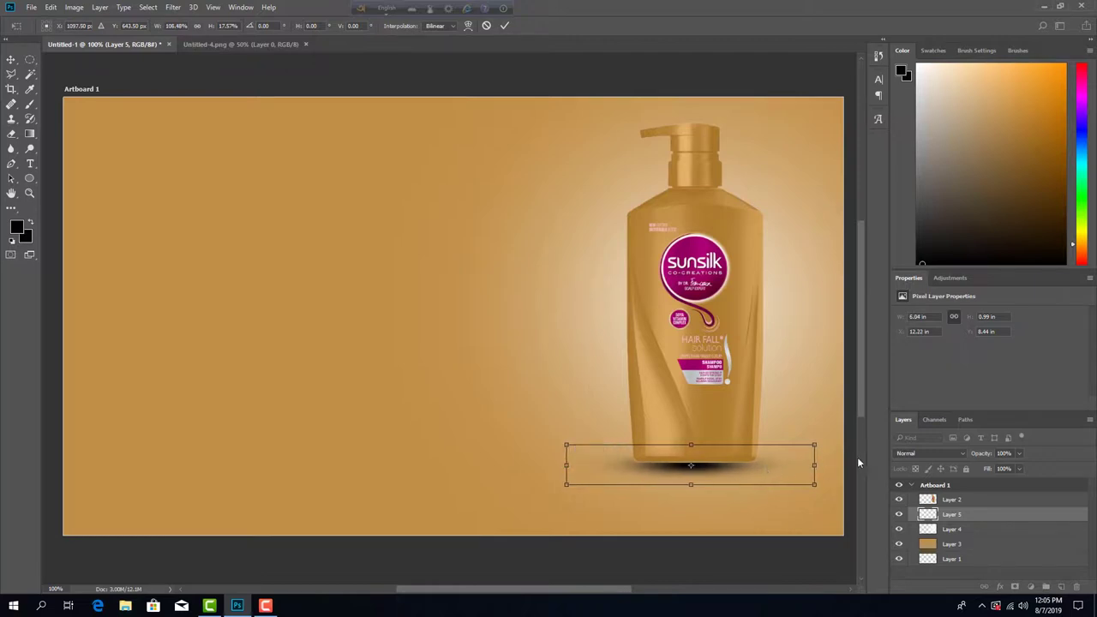
drag(815, 465, 829, 467)
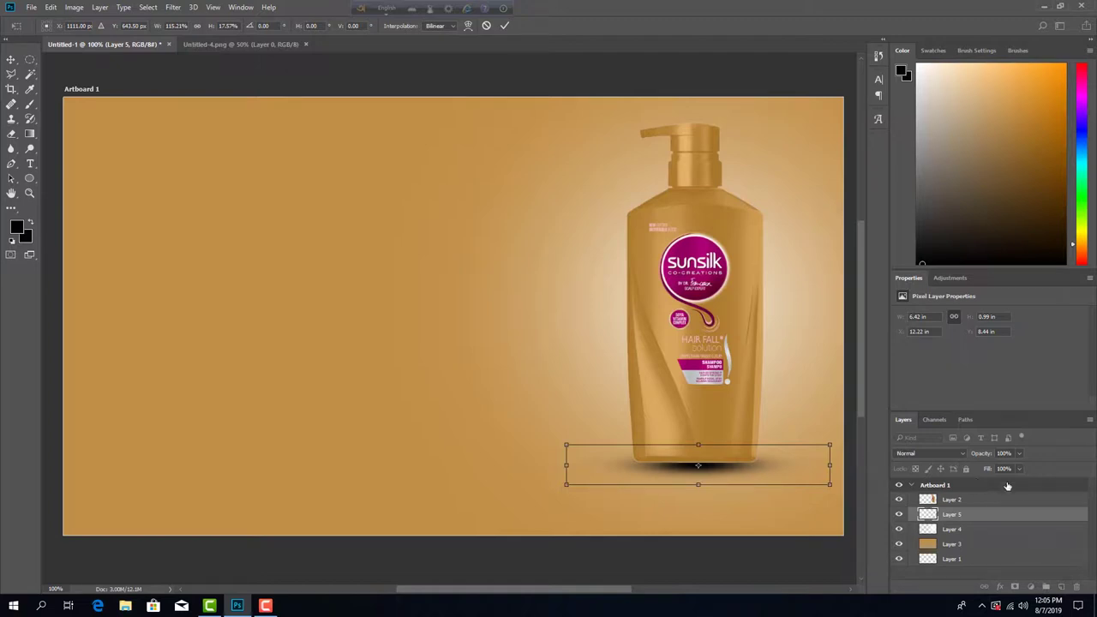
key(Return)
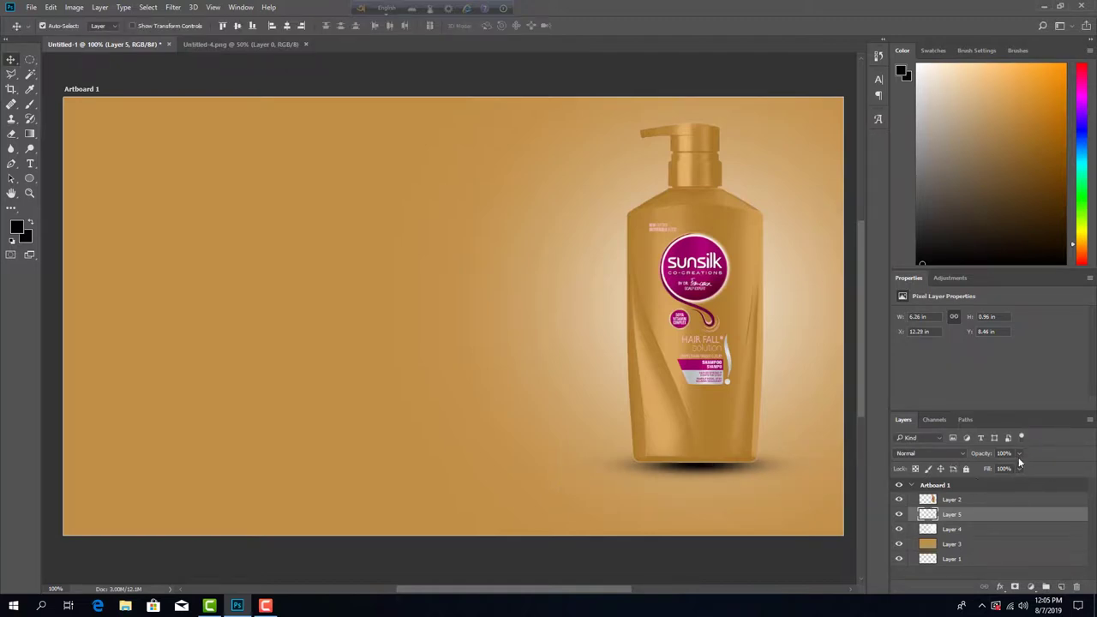
Step: Lower the base shadow layer's opacity to 75%
click(1018, 454)
click(1003, 466)
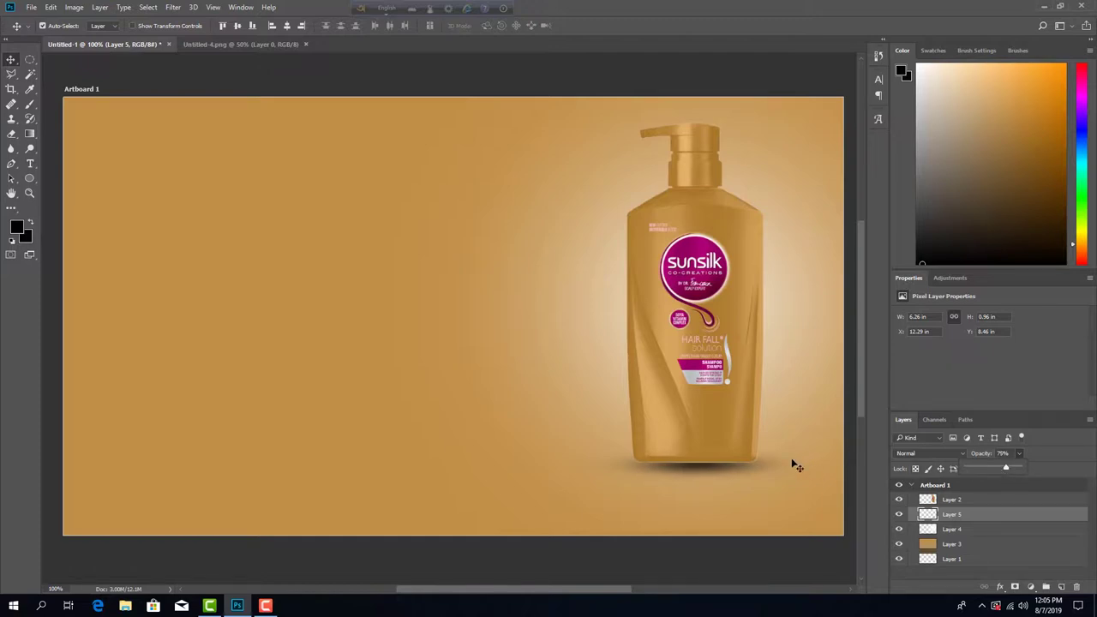
click(763, 372)
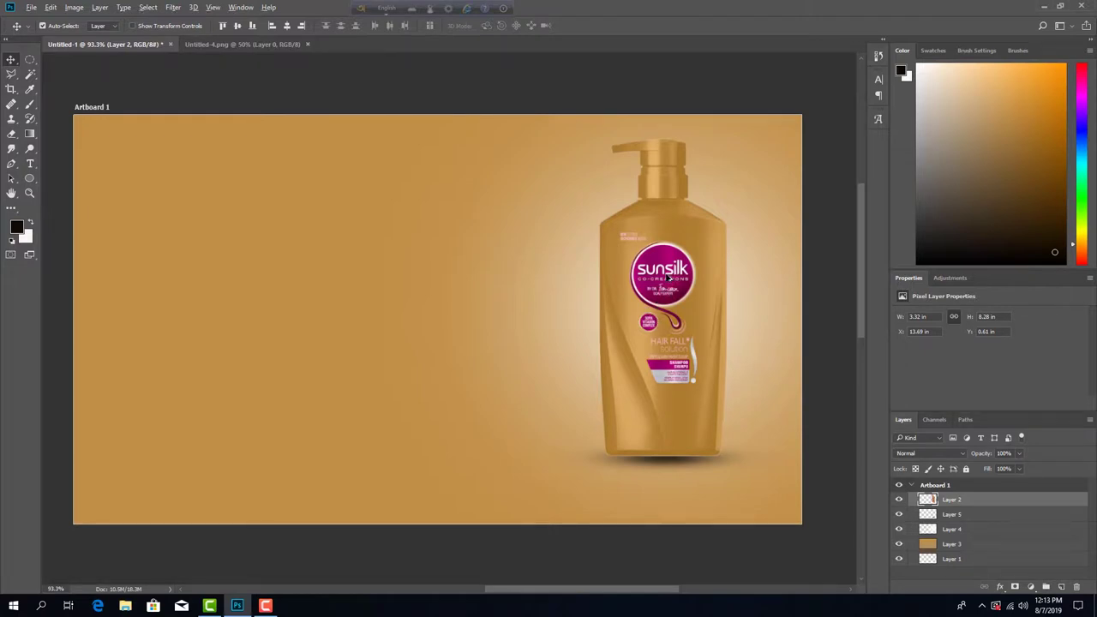
Step: Duplicate the bottle directly below the original and flip the copy vertically to form a reflection
drag(667, 278, 674, 553)
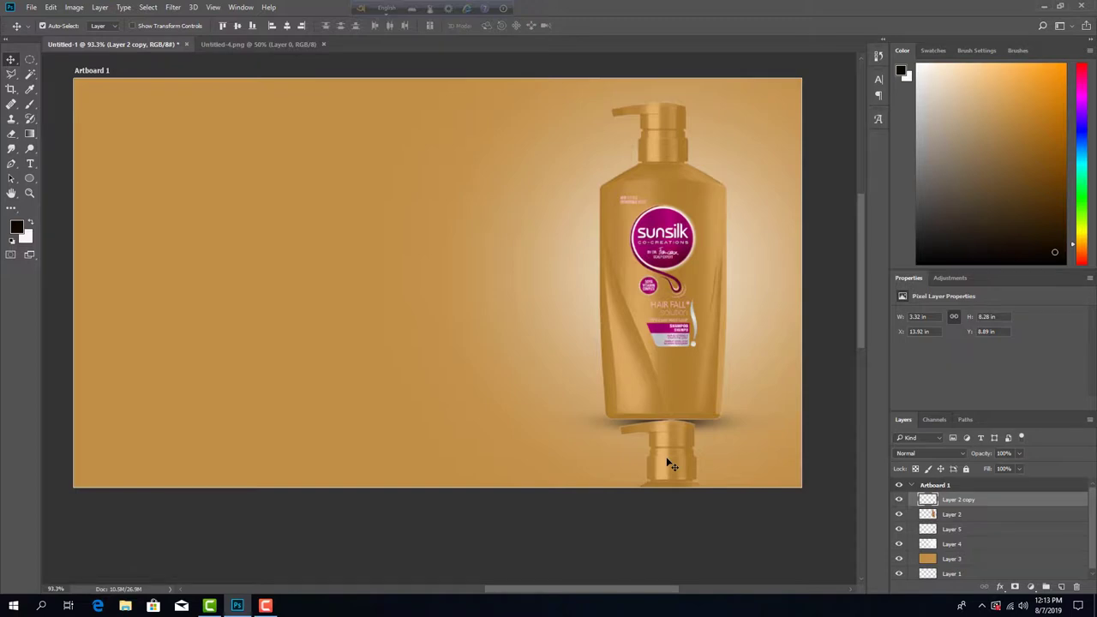
key(ctrl+t)
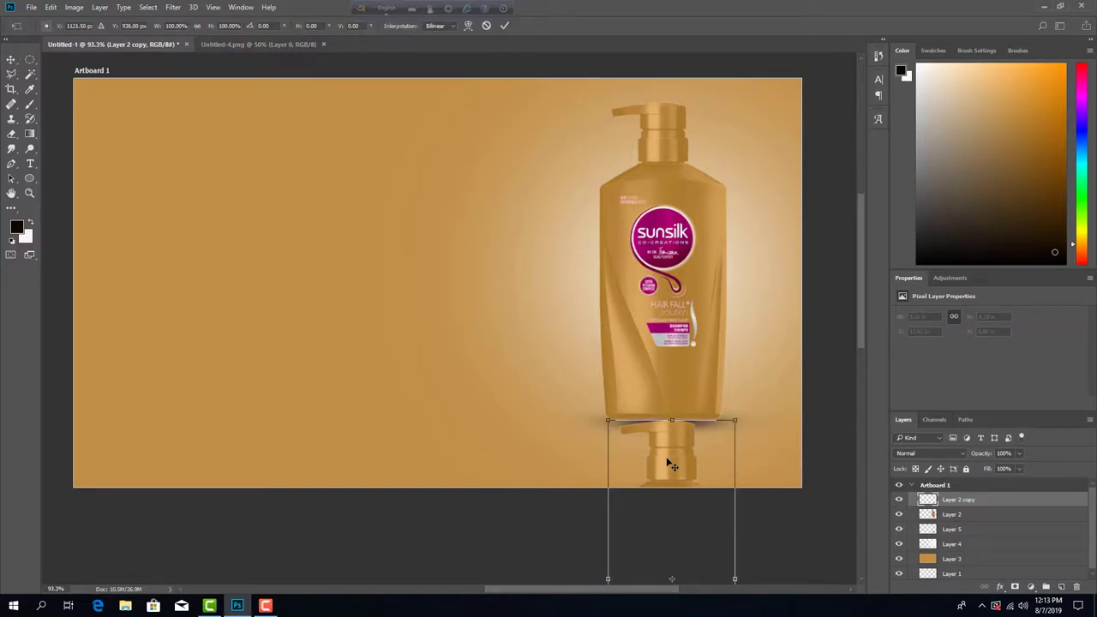
right_click(669, 463)
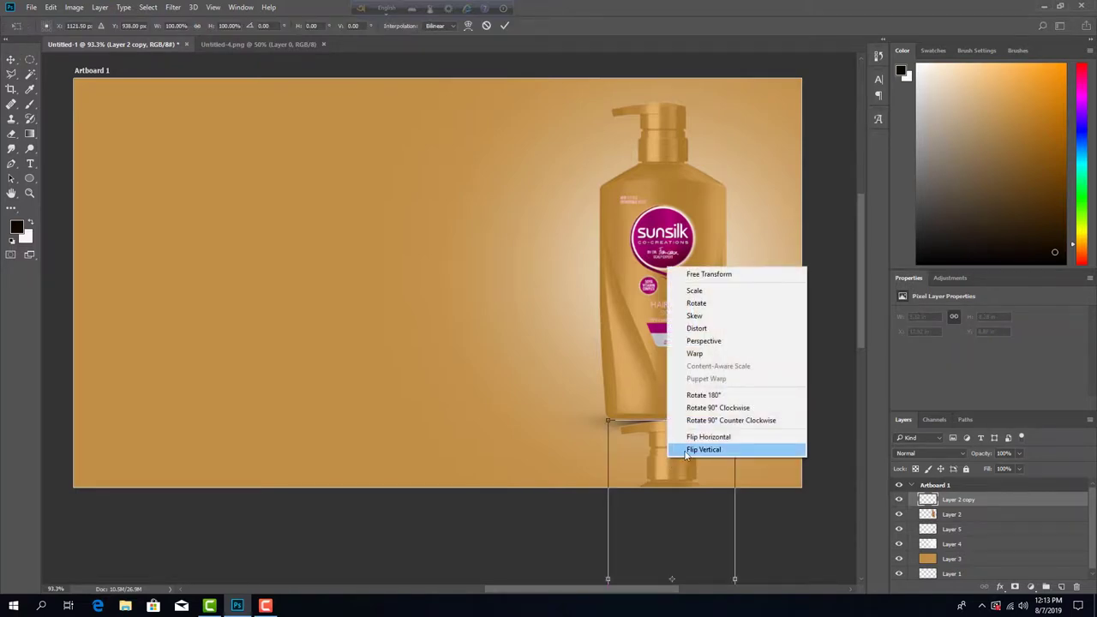
click(686, 452)
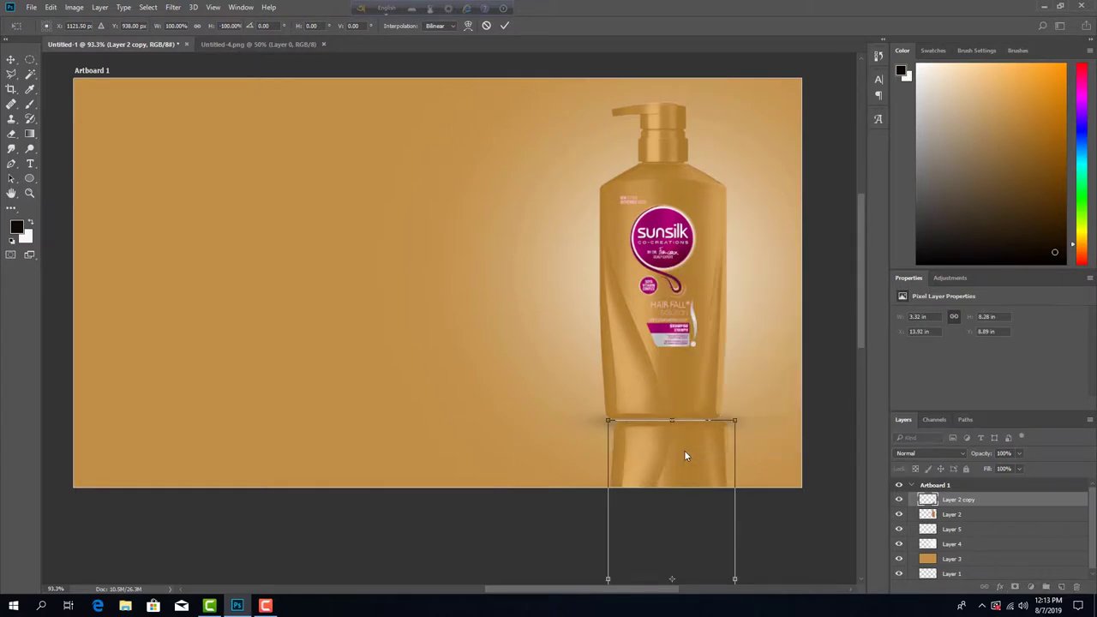
Step: Nudge the flipped bottle copy into alignment under the original at about X 13.74 in and Y 8.97 in
key(Down)
key(Down)
key(Down)
key(Down)
key(Down)
key(Down)
key(Down)
key(Down)
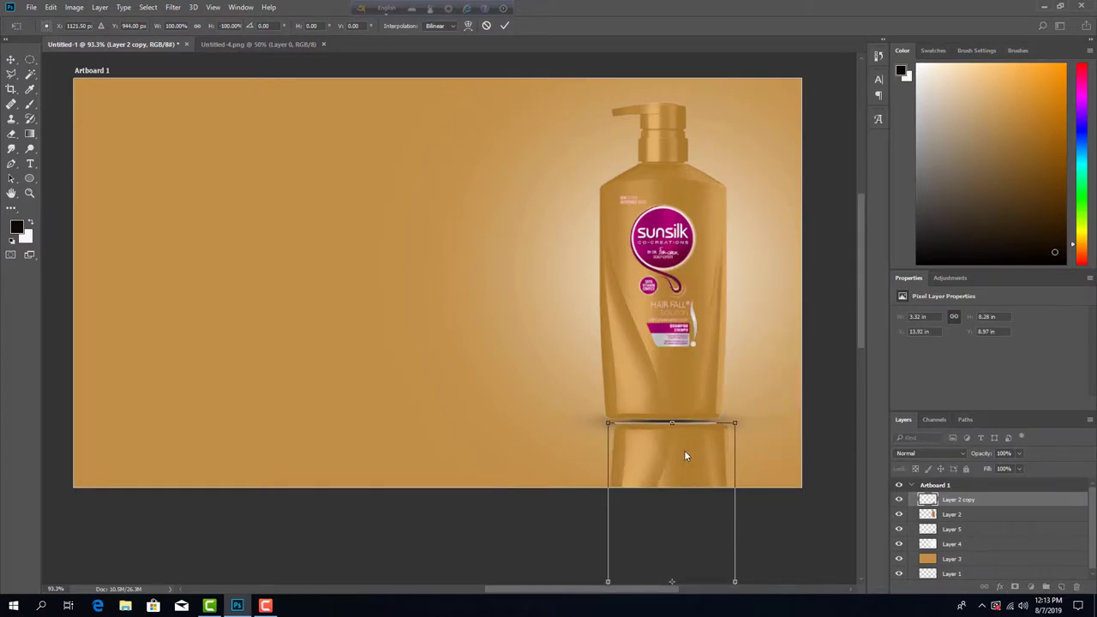
key(Left)
key(Left)
key(Left)
key(Left)
key(Left)
key(Left)
key(Left)
key(Left)
key(Left)
key(Left)
key(Left)
key(Left)
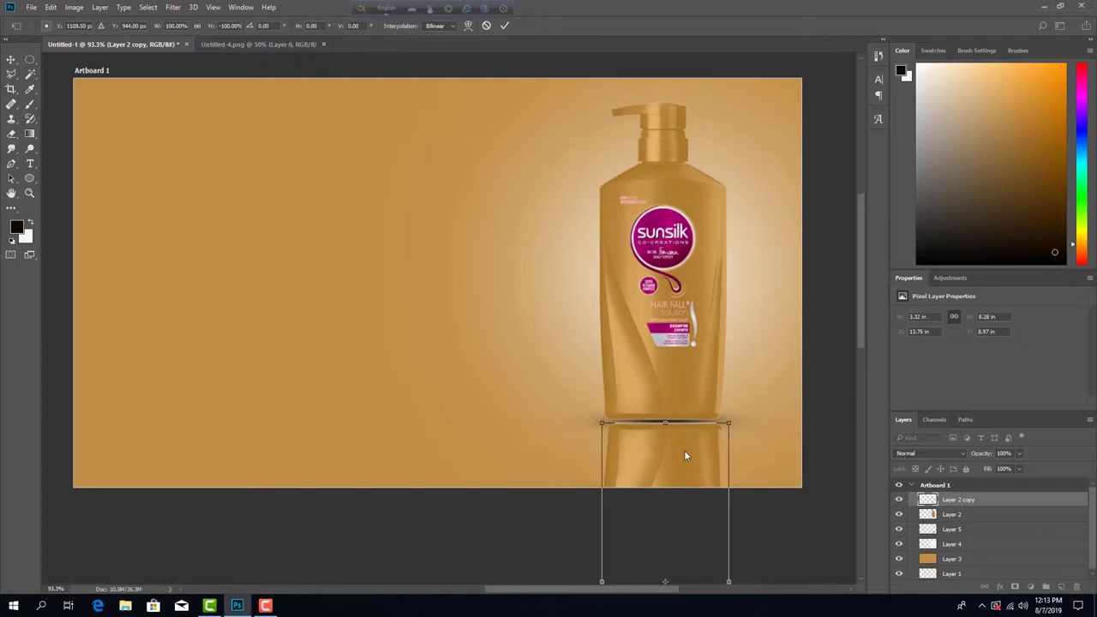
key(Left)
key(Left)
key(Left)
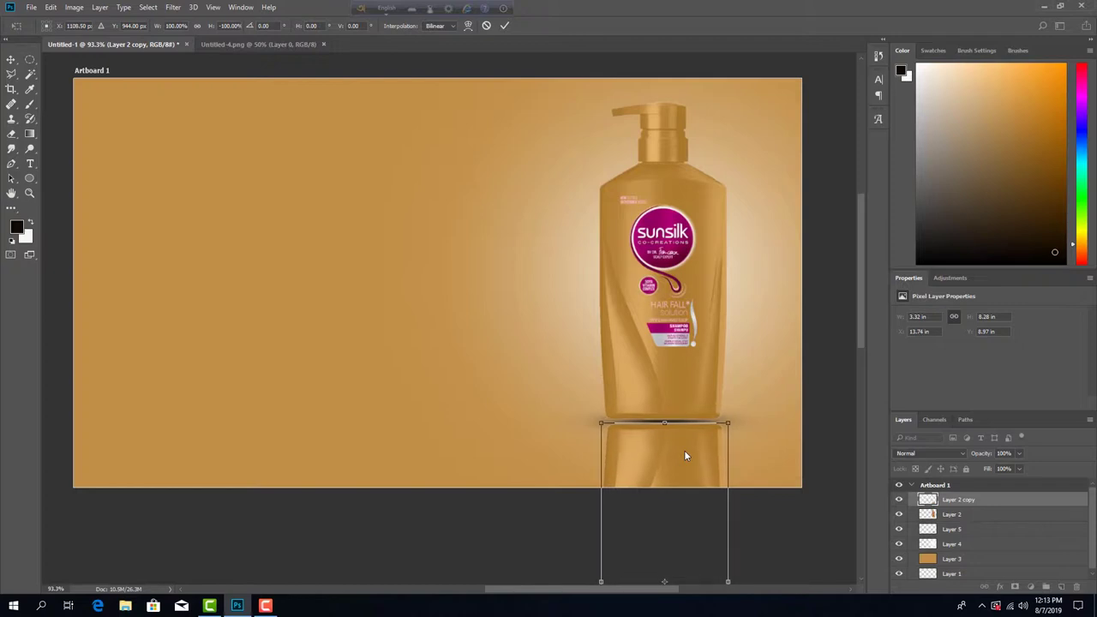
key(Return)
Step: Set the foreground color to pure black and the background color to near-white f8f7f7
scroll(700, 392, down, 3)
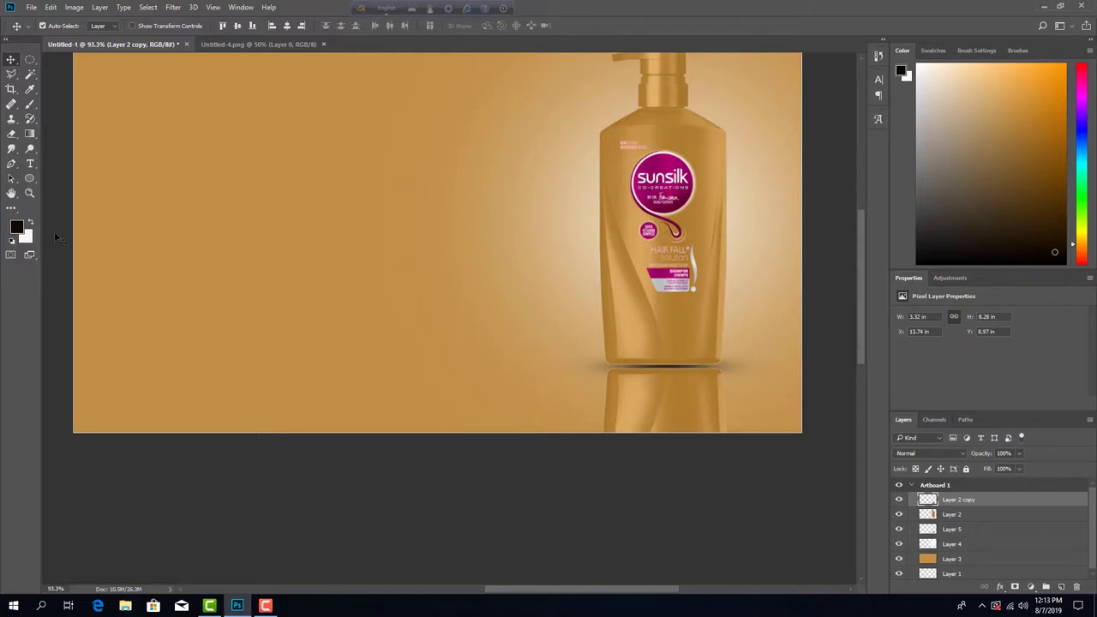
click(21, 228)
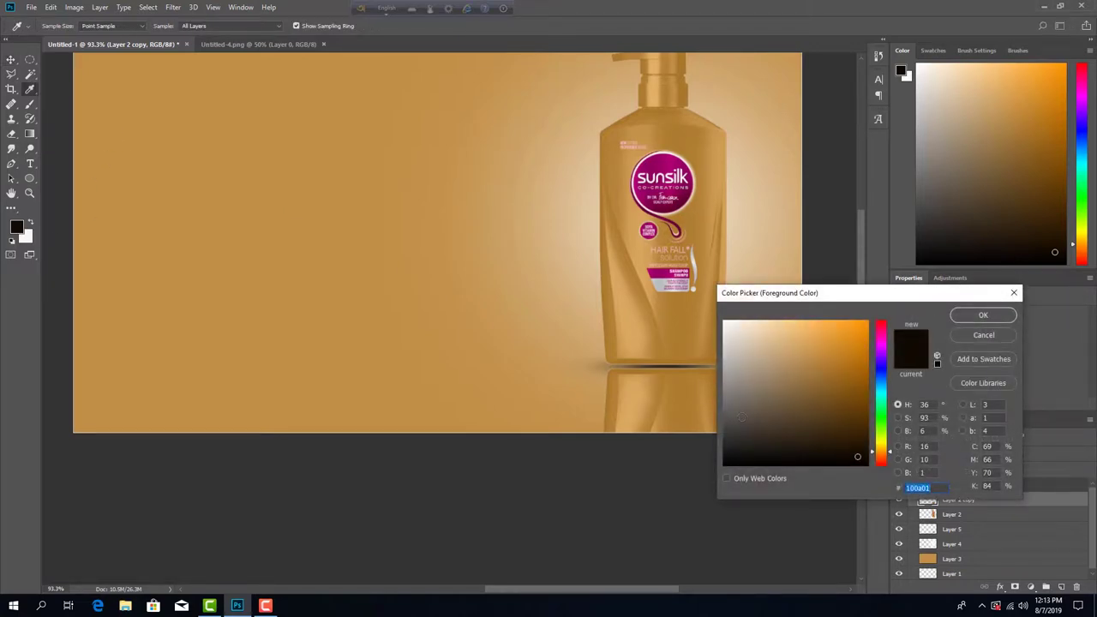
click(725, 465)
click(983, 315)
key(v)
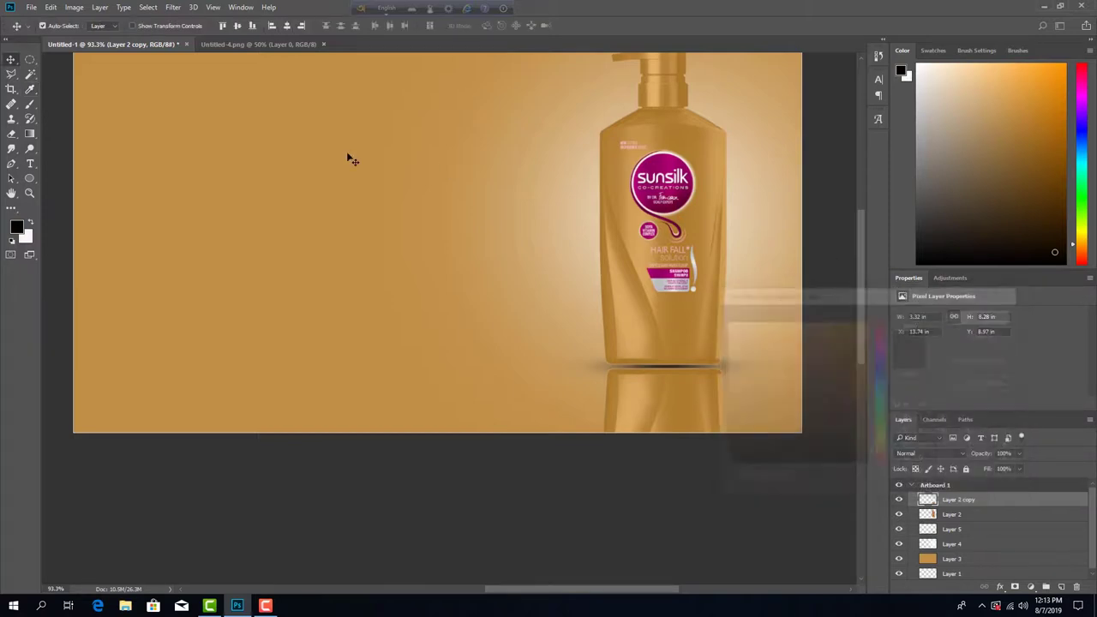
click(26, 234)
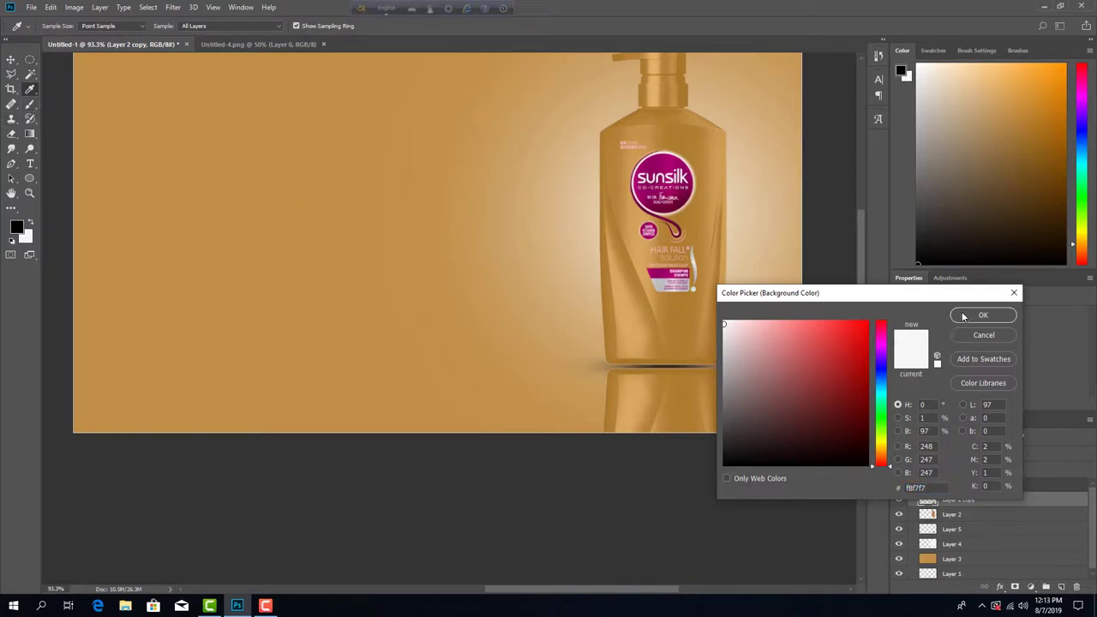
key(Return)
Step: Paint soft black over the bottle's reflection with a 200 px brush at 58% opacity
click(30, 104)
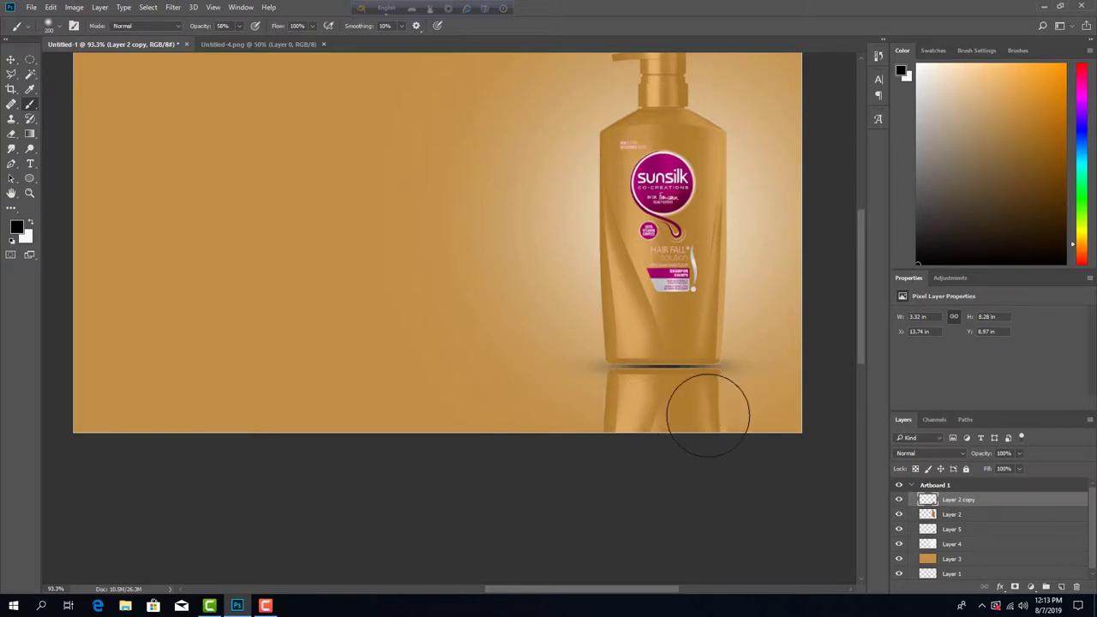
mouse_move(715, 420)
mouse_down()
mouse_move(617, 406)
mouse_move(621, 394)
mouse_move(714, 389)
mouse_move(700, 409)
mouse_move(704, 392)
mouse_move(688, 386)
mouse_move(613, 389)
mouse_move(631, 422)
mouse_move(691, 436)
mouse_up()
key(ctrl+z)
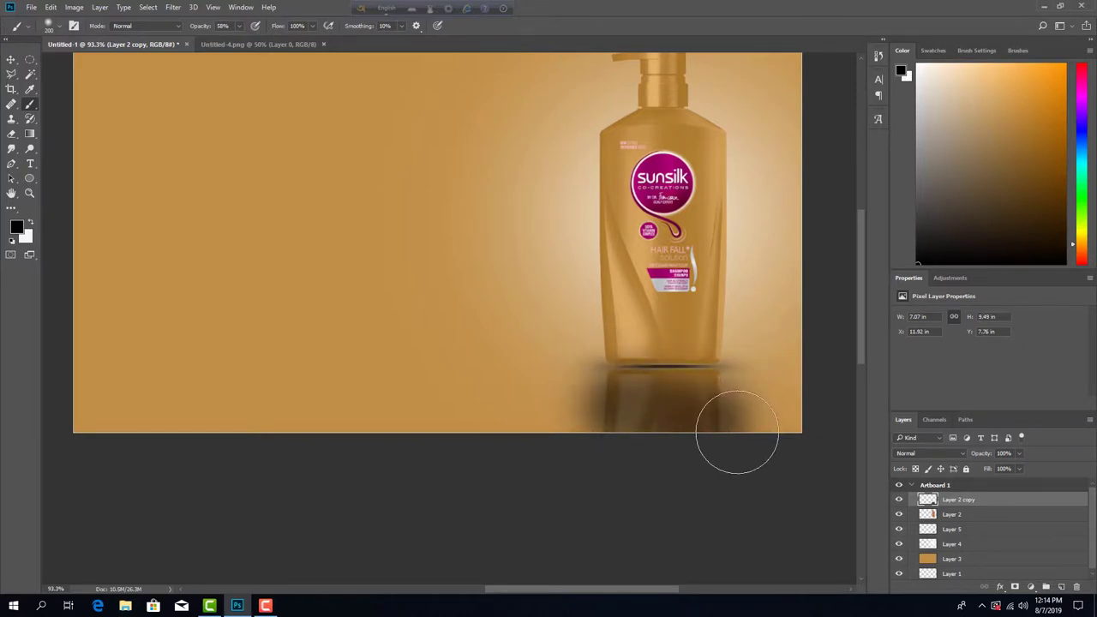
drag(702, 431, 620, 399)
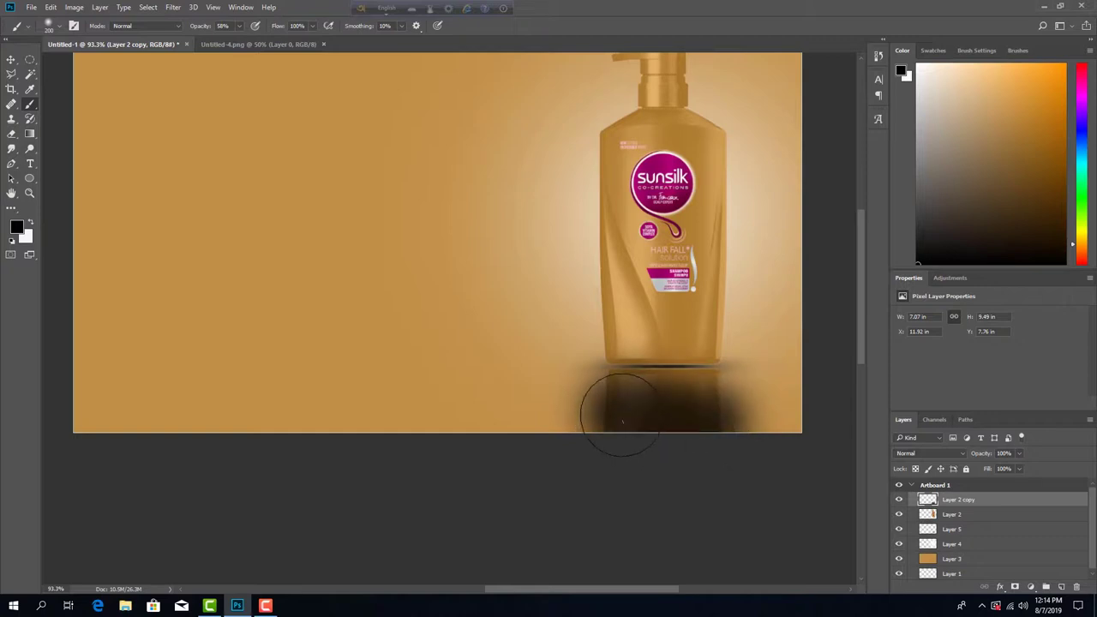
Step: Lower the painted reflection layer's opacity to 59%
click(1020, 454)
drag(1009, 467, 998, 472)
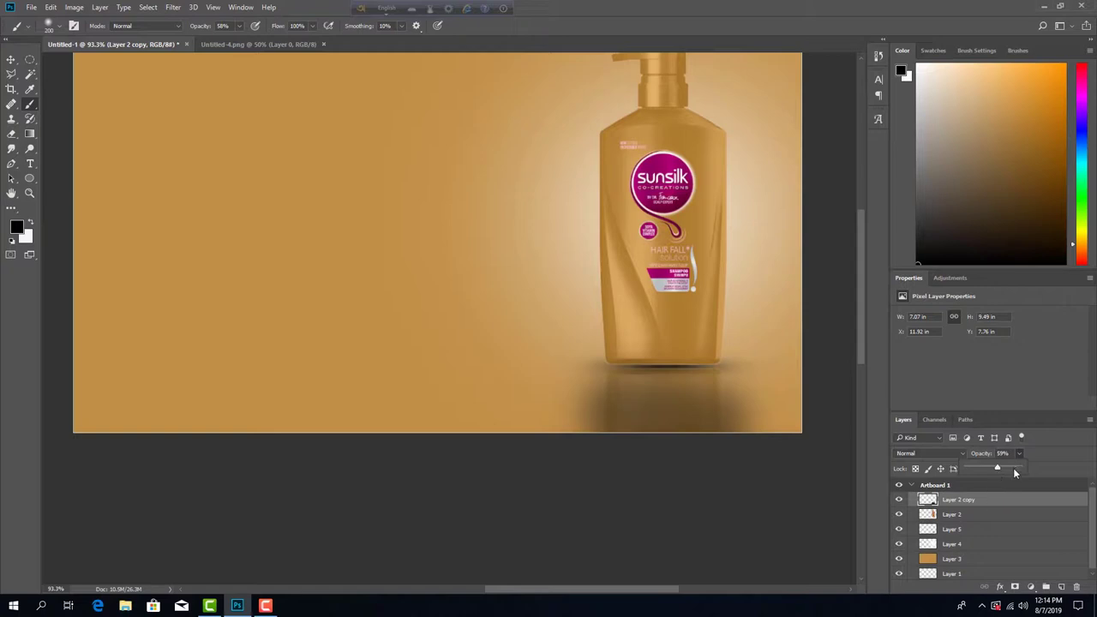
scroll(720, 471, up, 5)
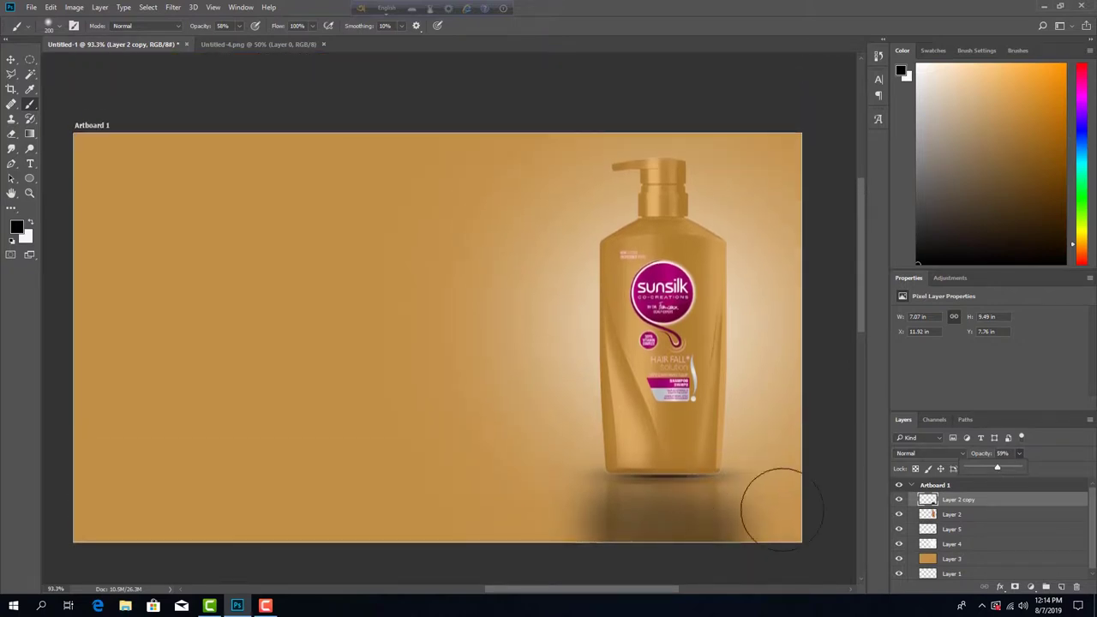
Step: Nudge the darkened reflection slightly closer to the bottle, to about X 11.89 in and Y 7.72 in
click(11, 60)
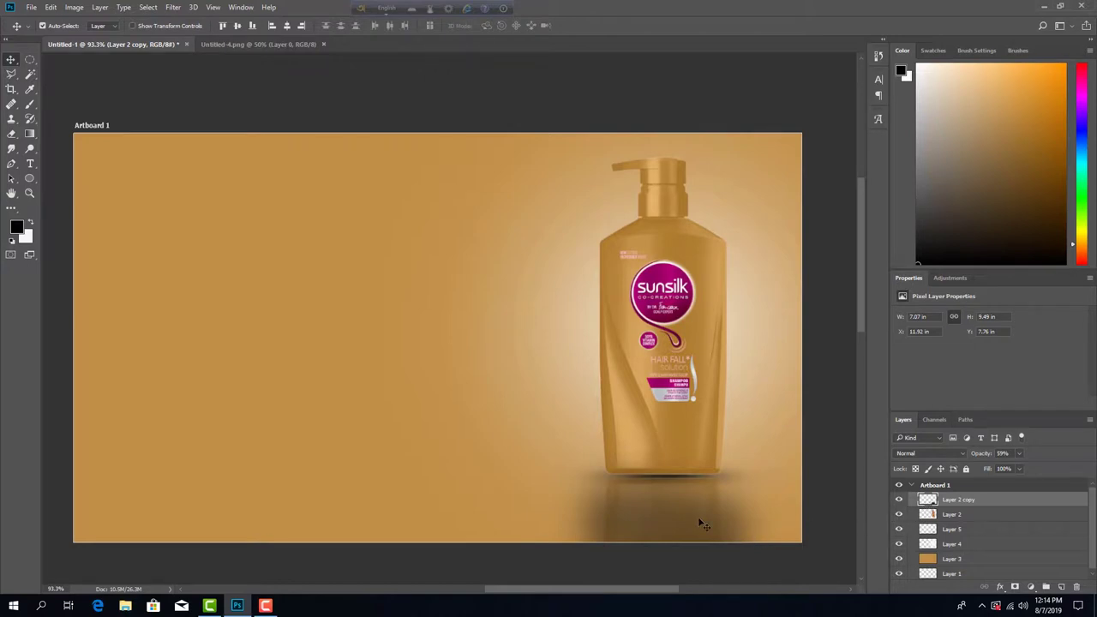
key(Up)
key(Up)
scroll(532, 442, up, 3)
scroll(536, 430, down, 4)
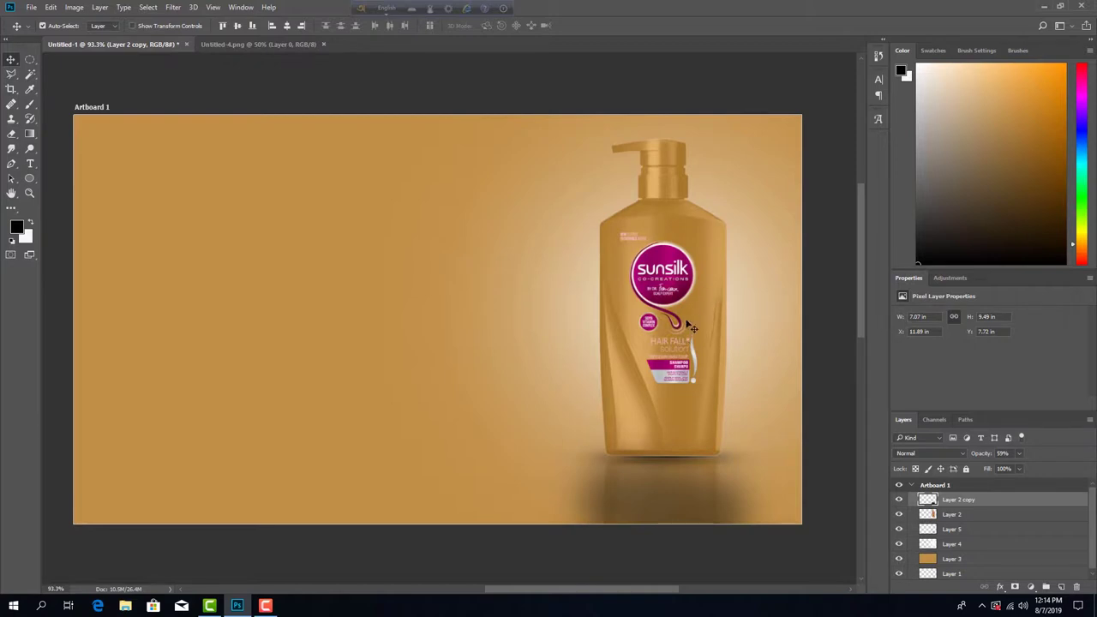
scroll(689, 293, down, 2)
scroll(695, 300, up, 4)
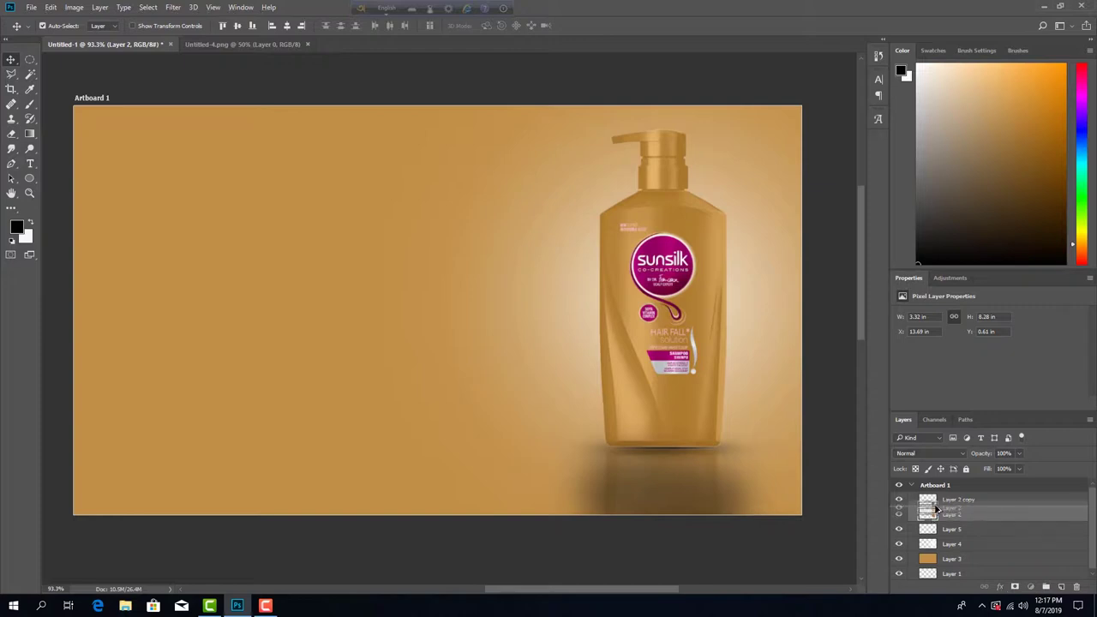
Step: Duplicate the bottle layer above the reflection and distort the copy to 50% height, slanting its top about 52° toward the poster's left side
drag(937, 514, 937, 499)
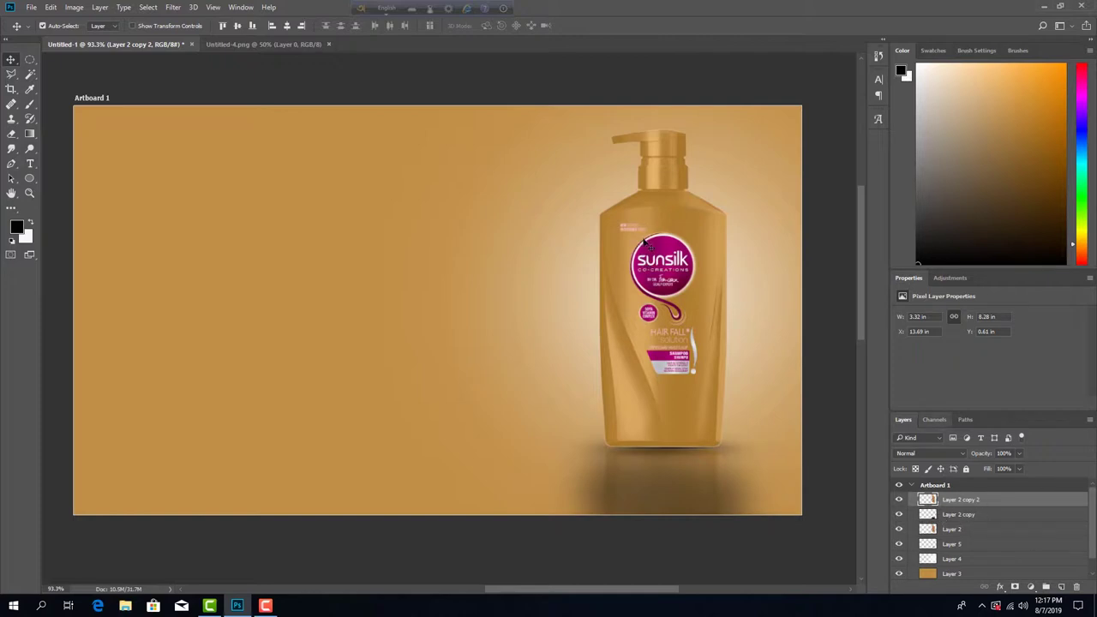
key(ctrl)
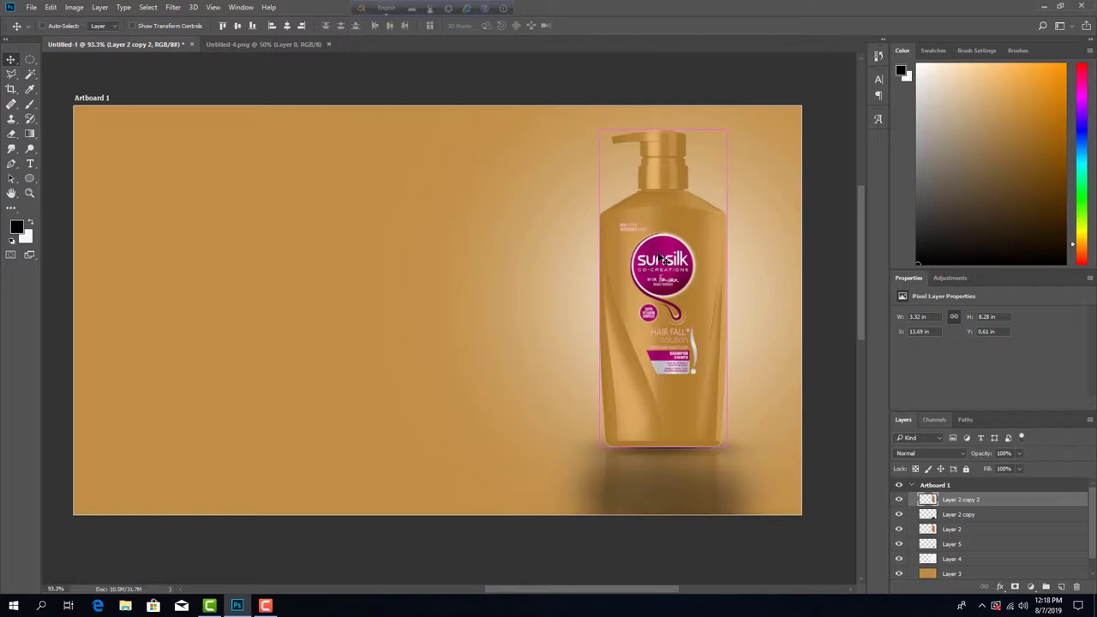
key(ctrl+t)
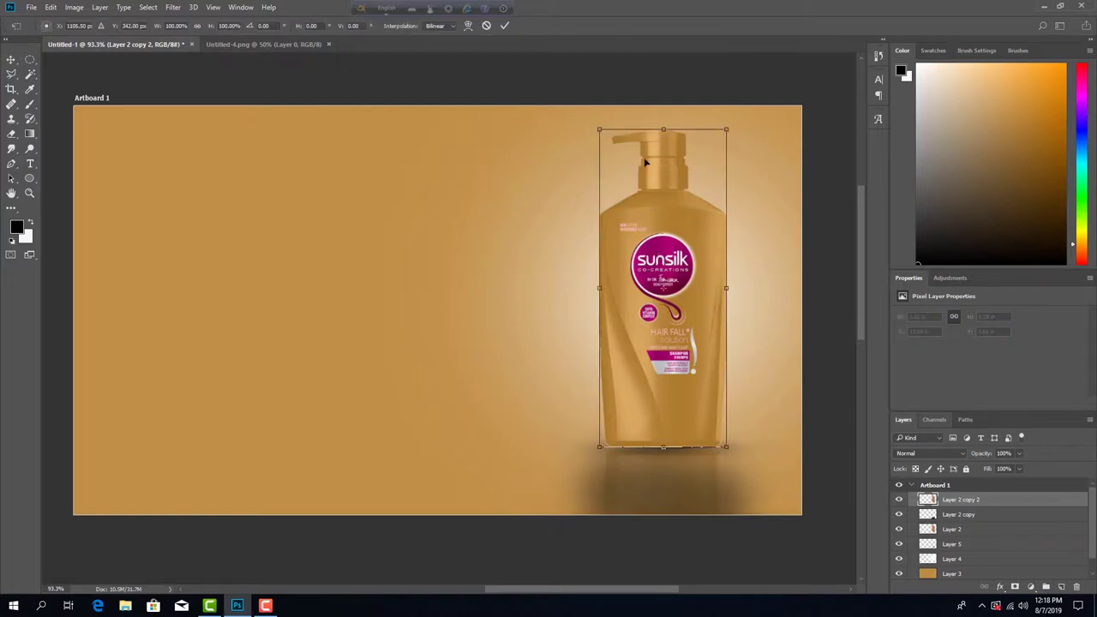
right_click(679, 180)
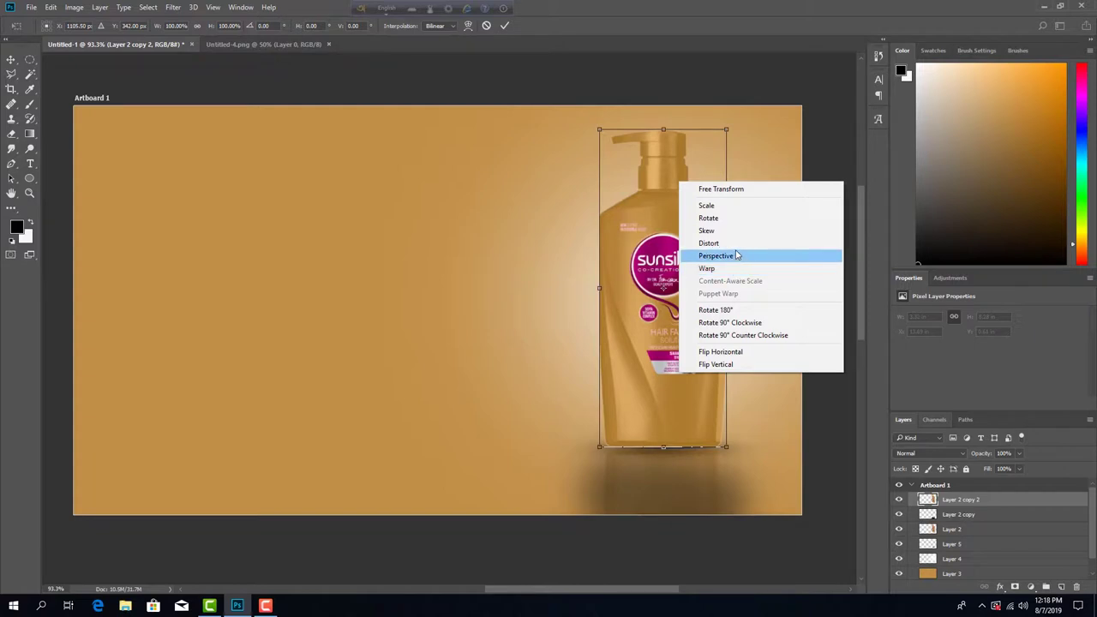
click(734, 245)
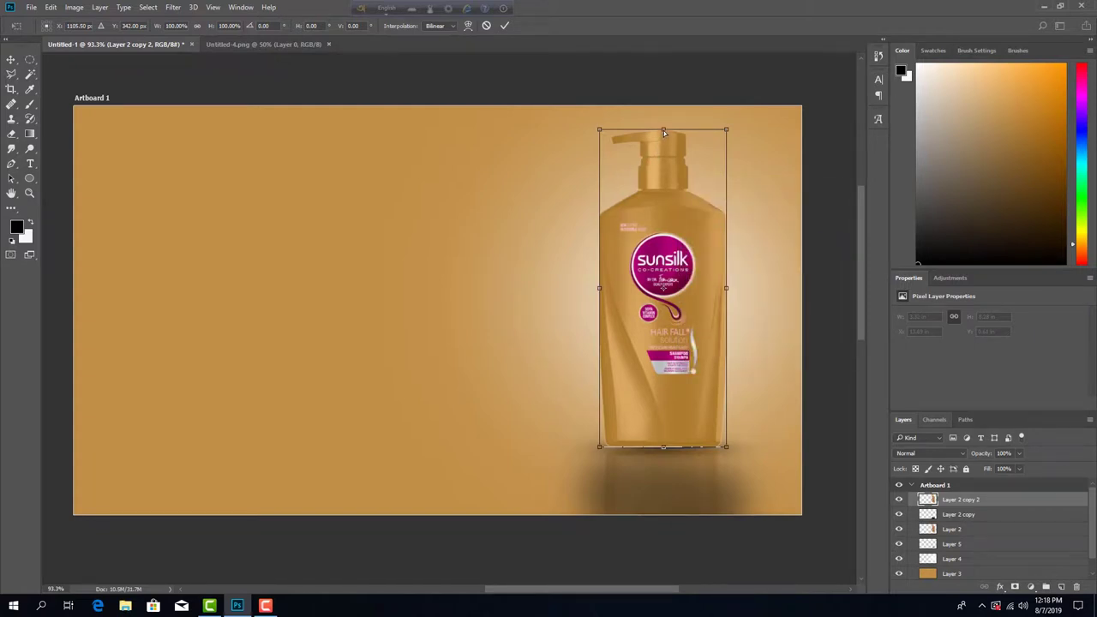
drag(663, 130, 462, 297)
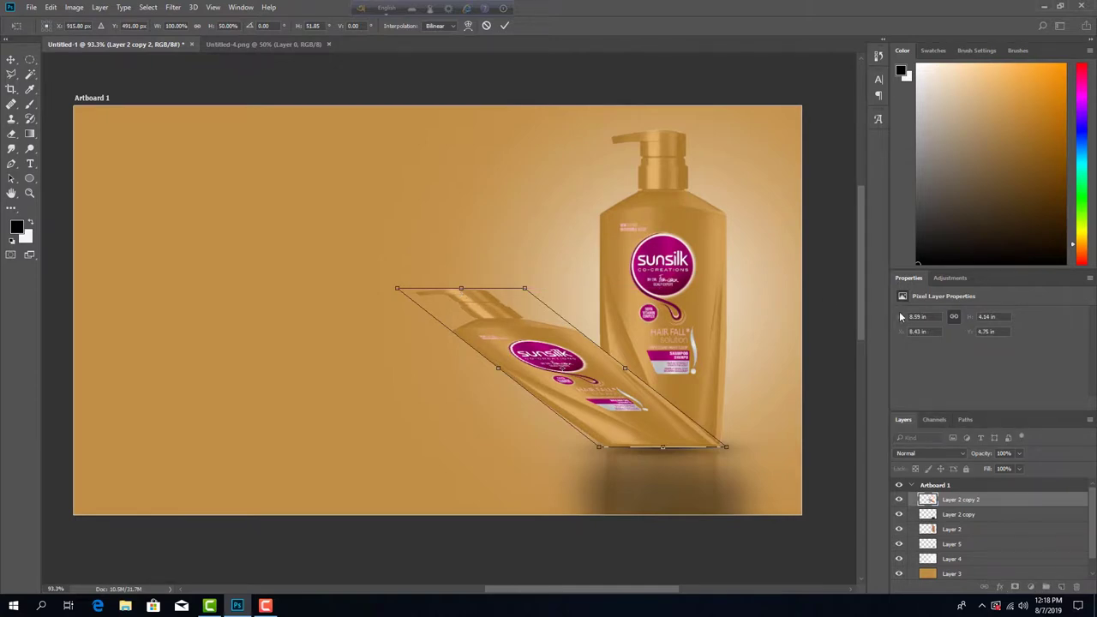
key(Return)
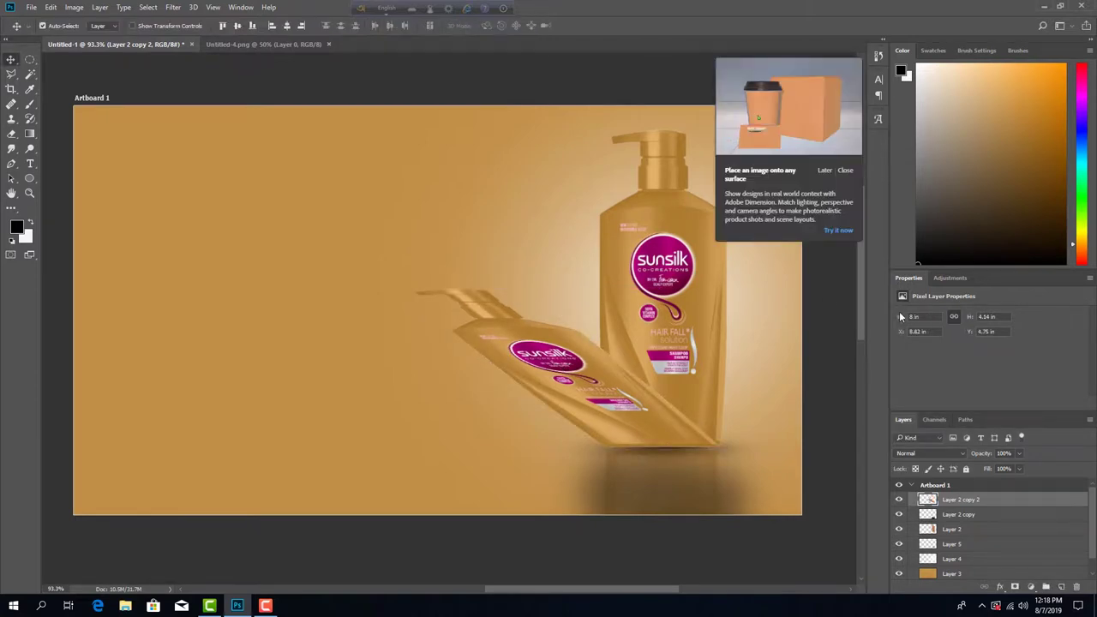
Step: Move the slanted bottle copy beneath the original bottle layer and load its outline as a selection
click(841, 266)
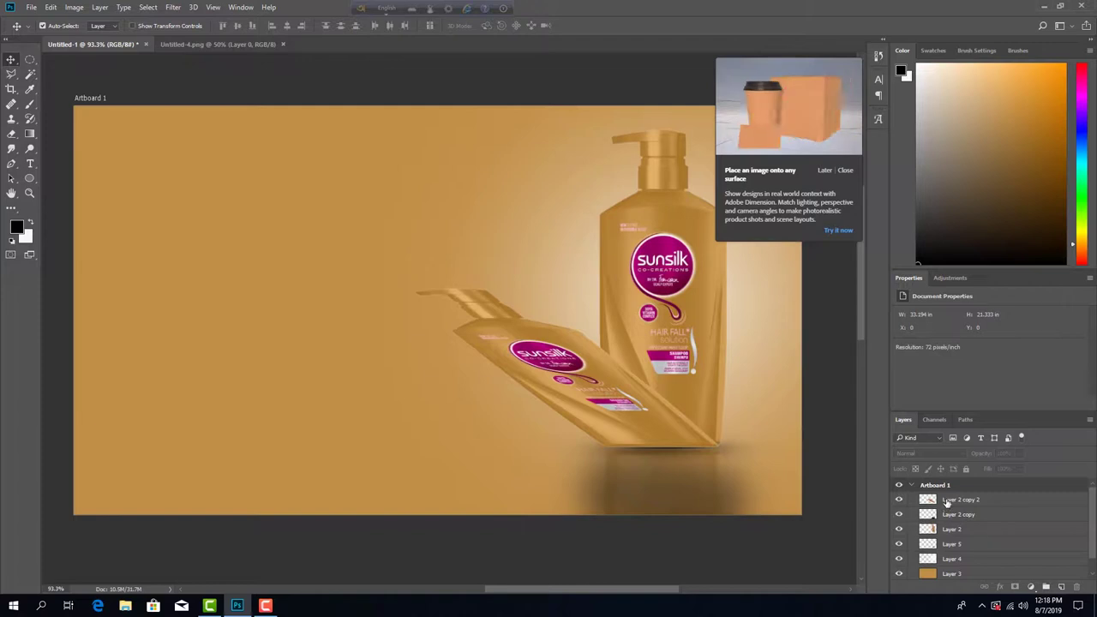
drag(946, 501, 948, 537)
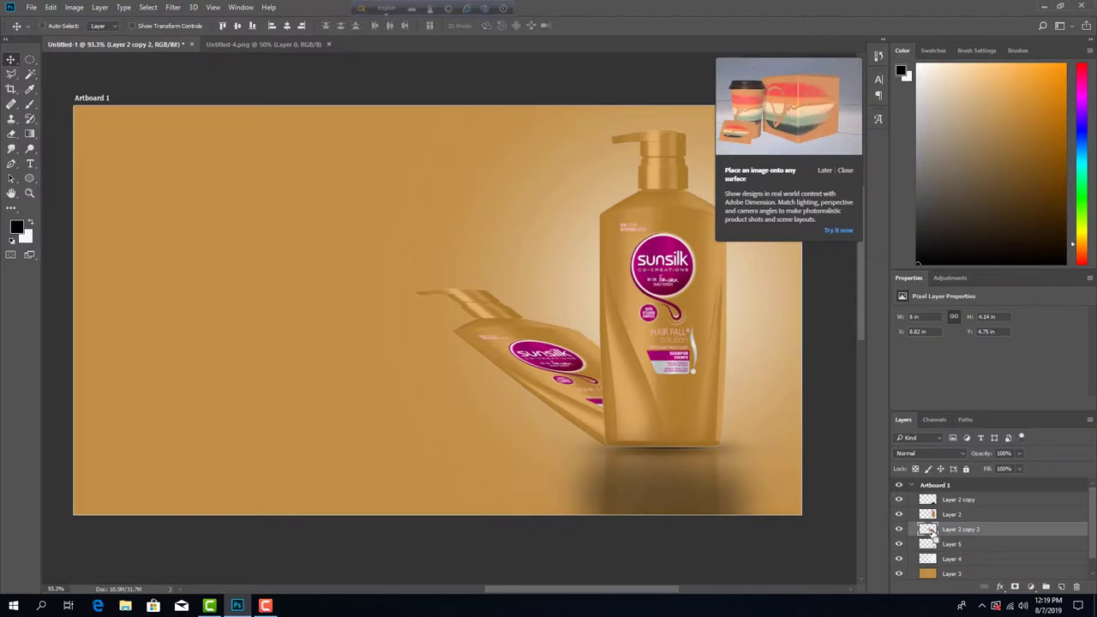
ctrl+click(931, 531)
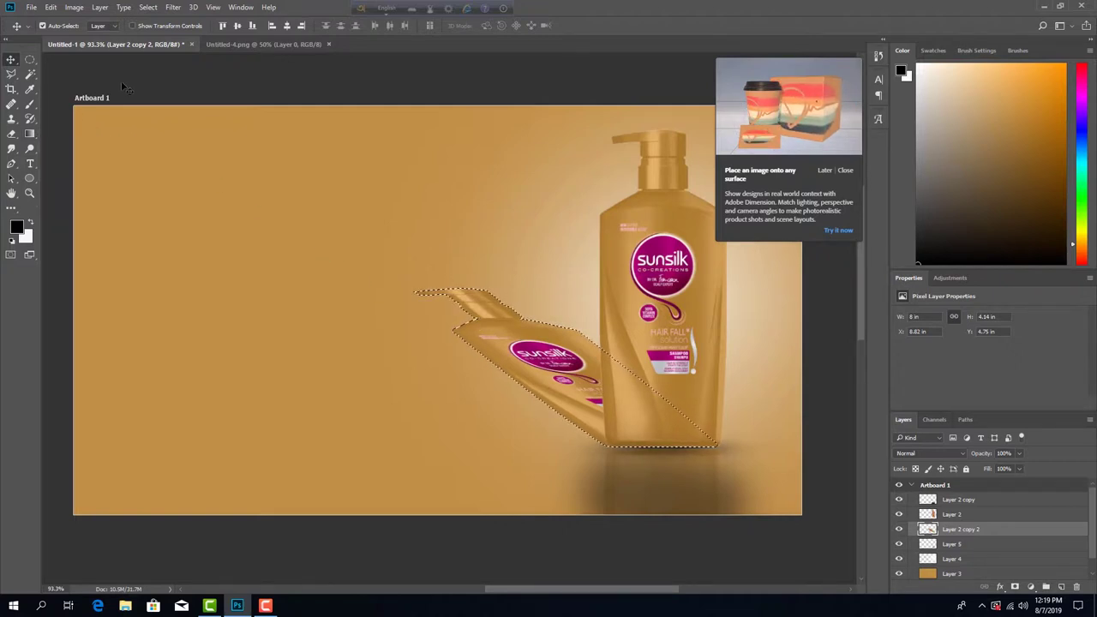
Step: Fill the selected slanted silhouette with a linear gradient, black at the pump and white at the bottle's base, and deselect
click(30, 136)
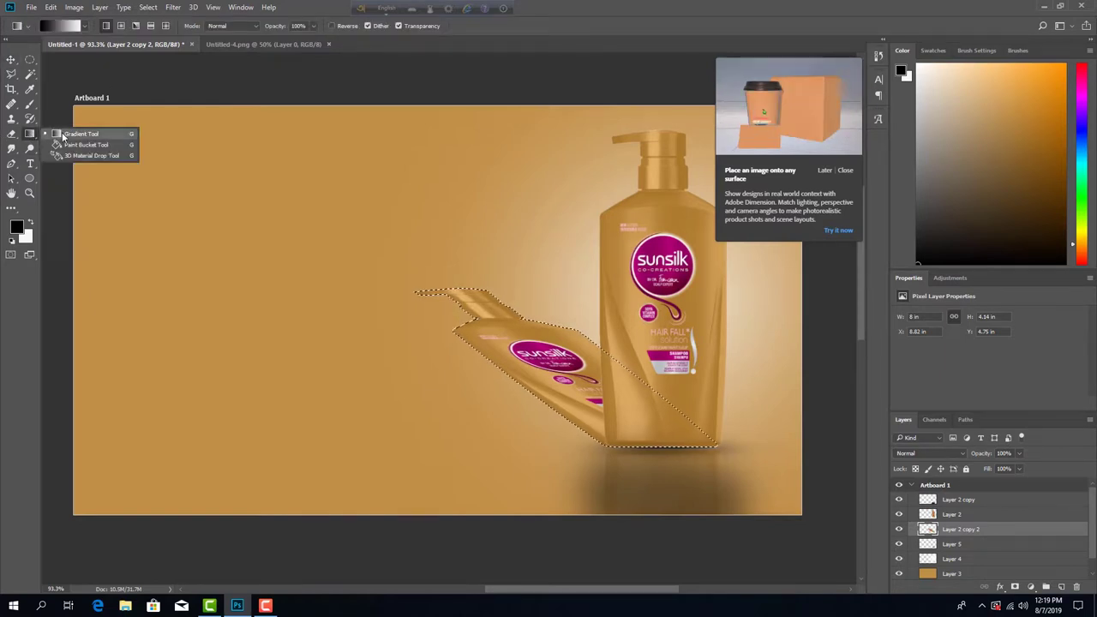
click(61, 133)
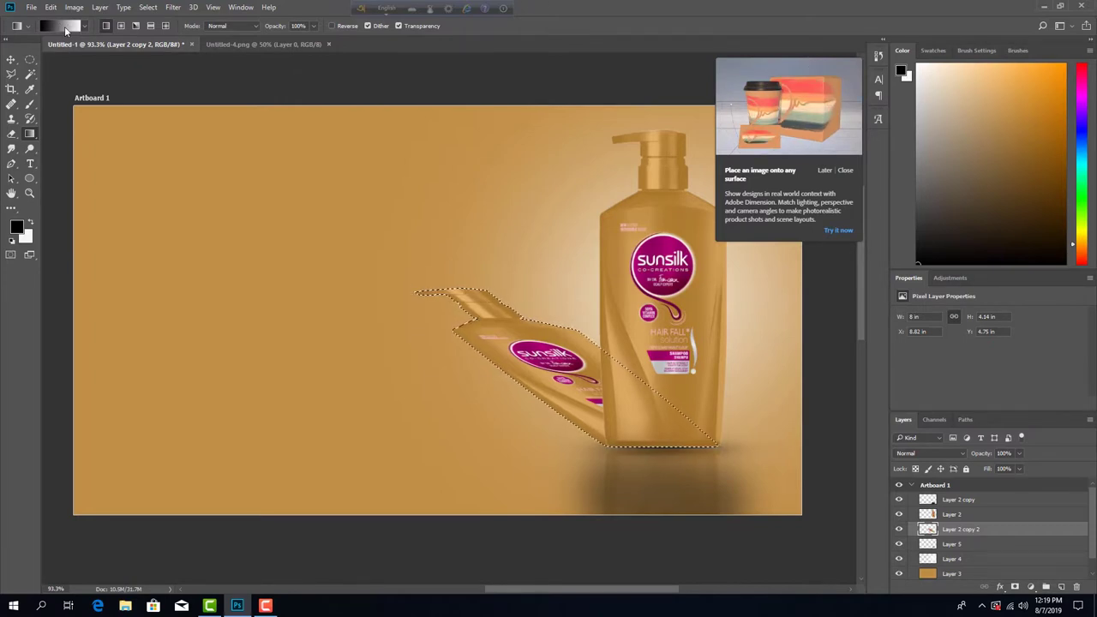
click(84, 27)
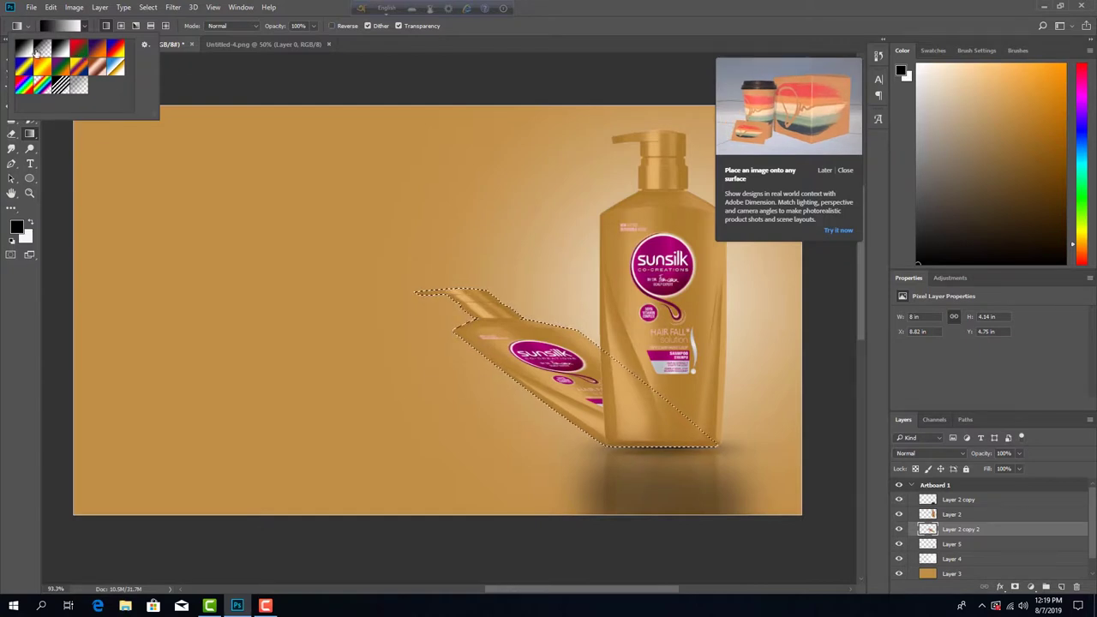
right_click(178, 71)
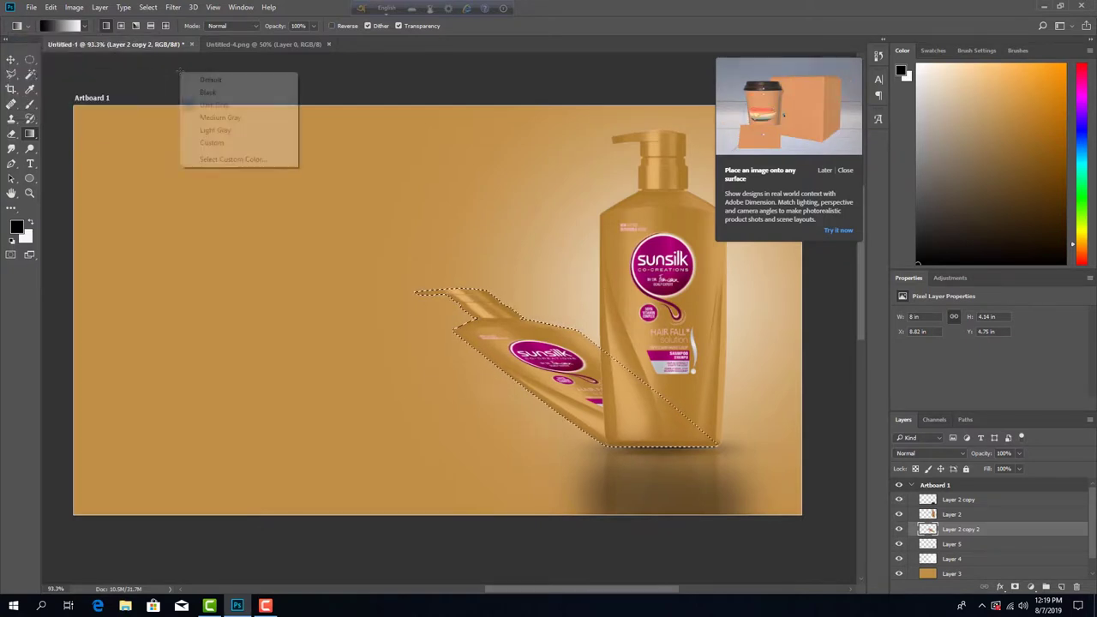
click(336, 83)
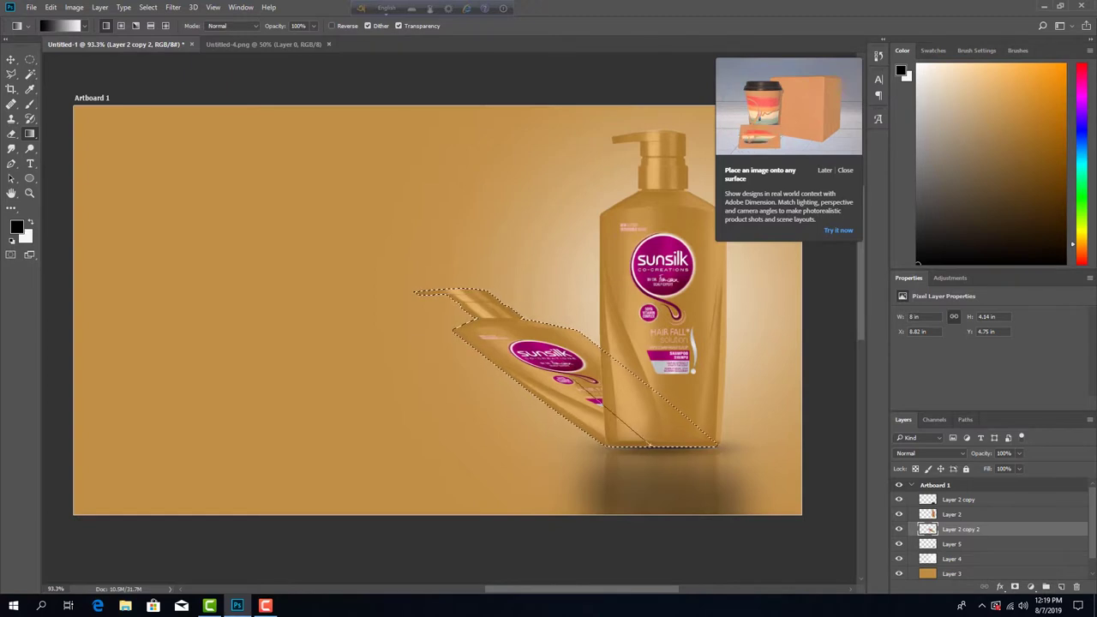
drag(650, 444, 650, 445)
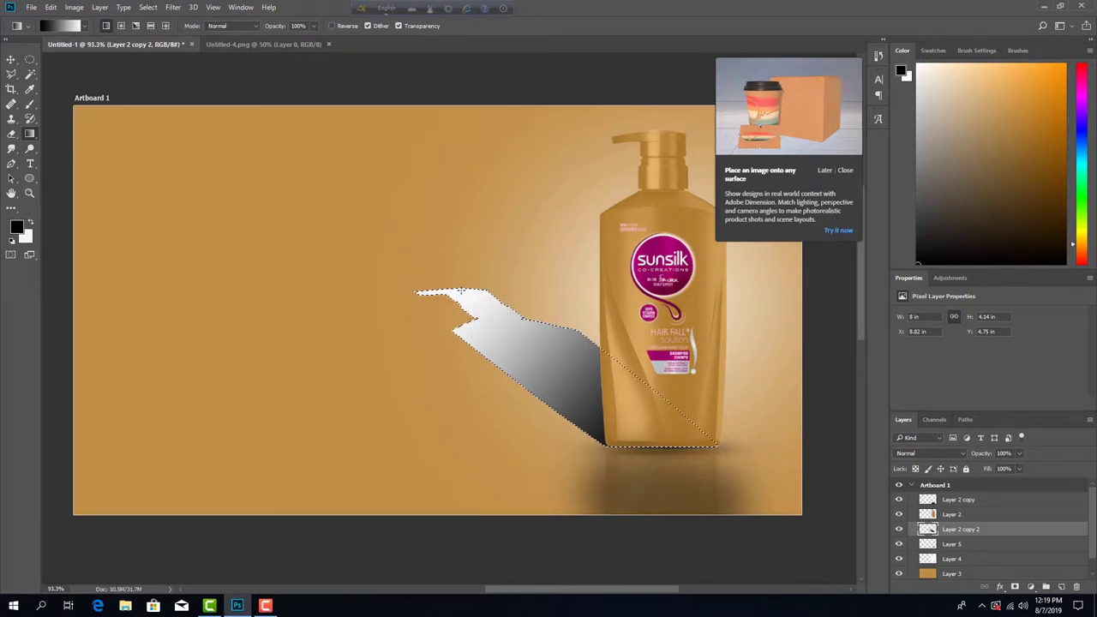
key(ctrl+z)
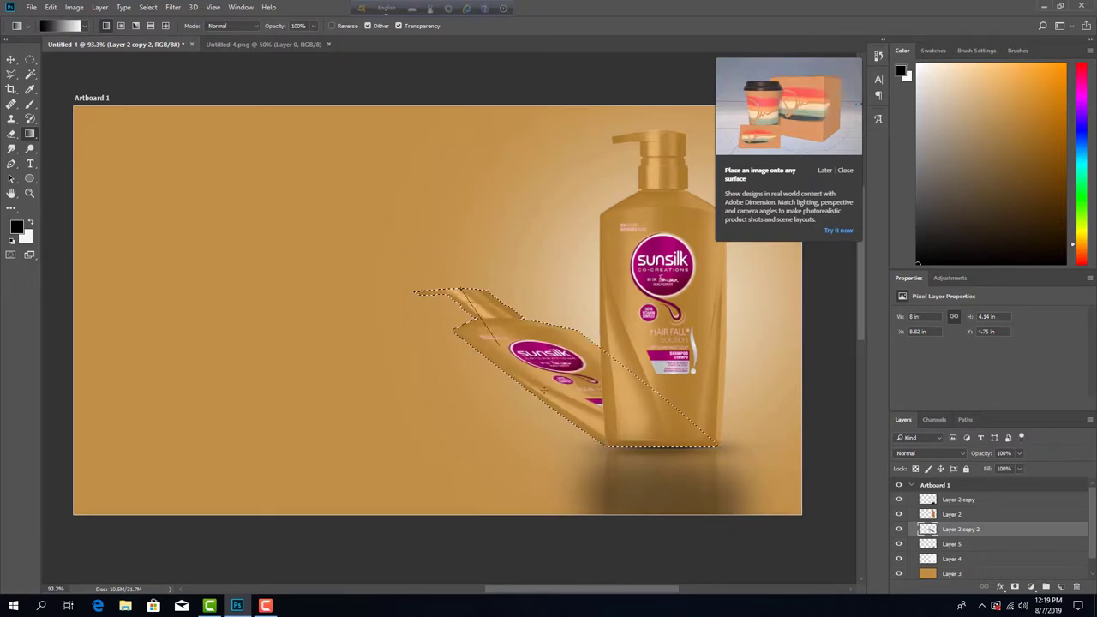
drag(647, 451, 648, 451)
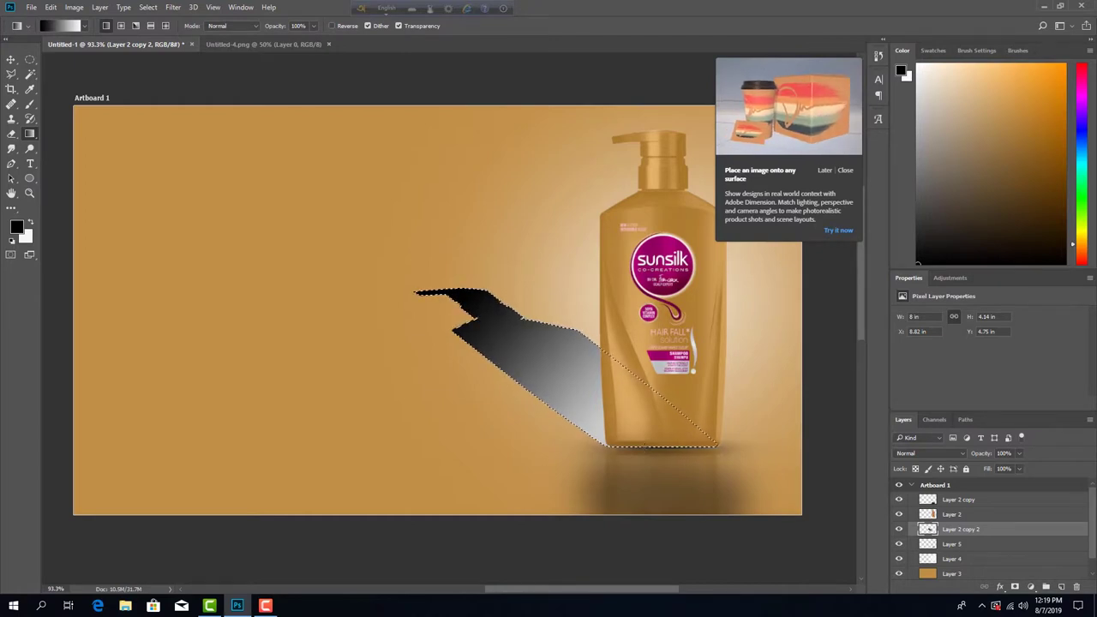
right_click(649, 447)
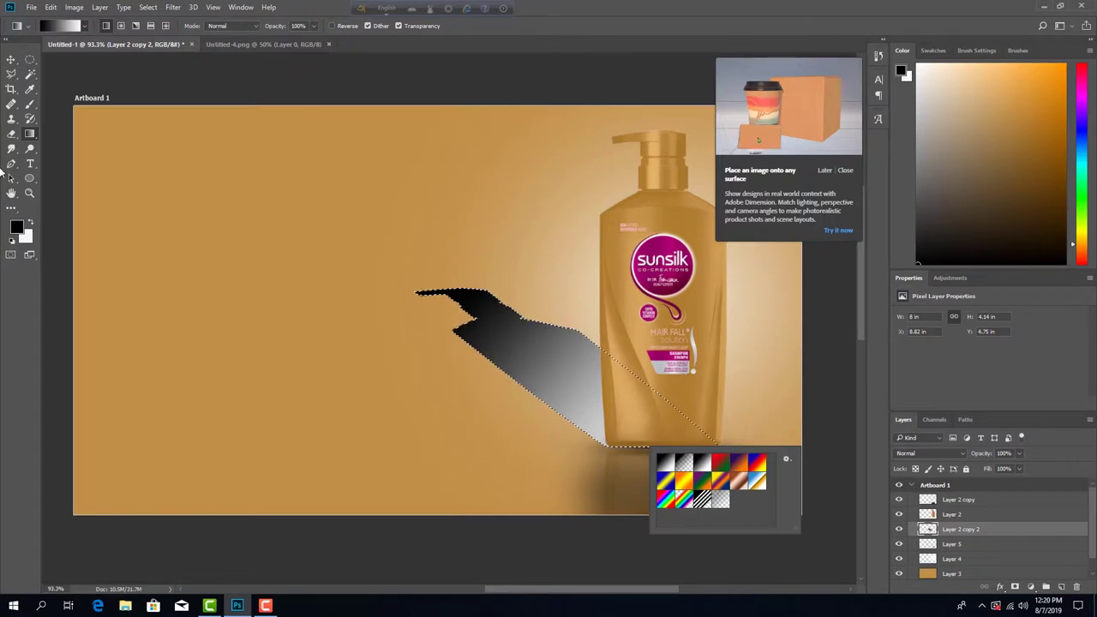
key(Escape)
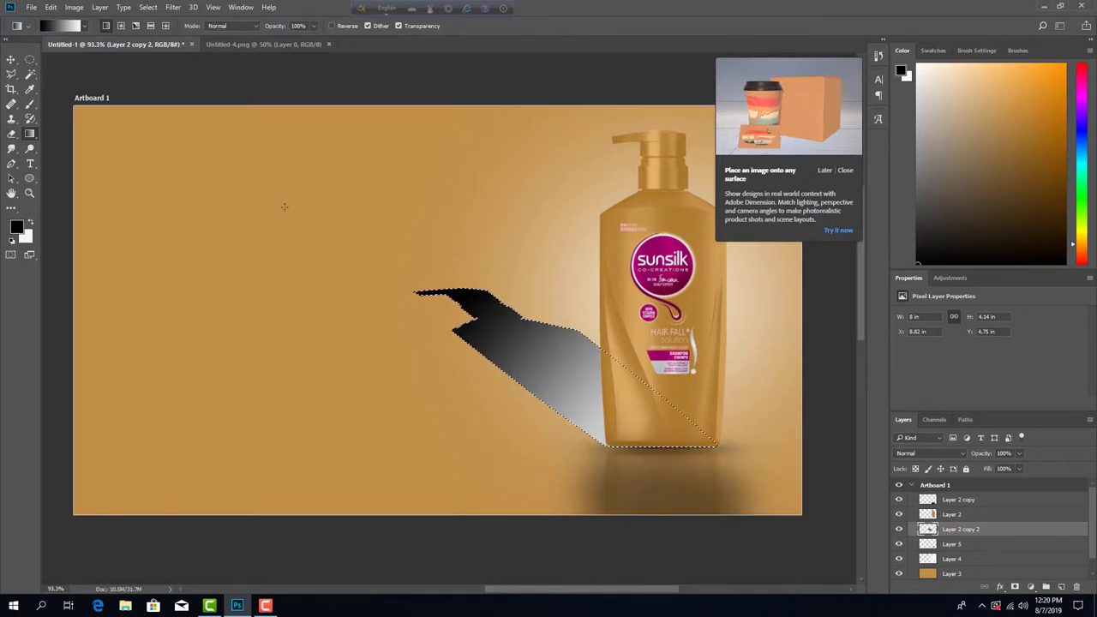
key(ctrl+d)
Step: Compare the poster with the slanted shadow layer hidden and shown
scroll(766, 446, down, 1)
scroll(765, 446, up, 2)
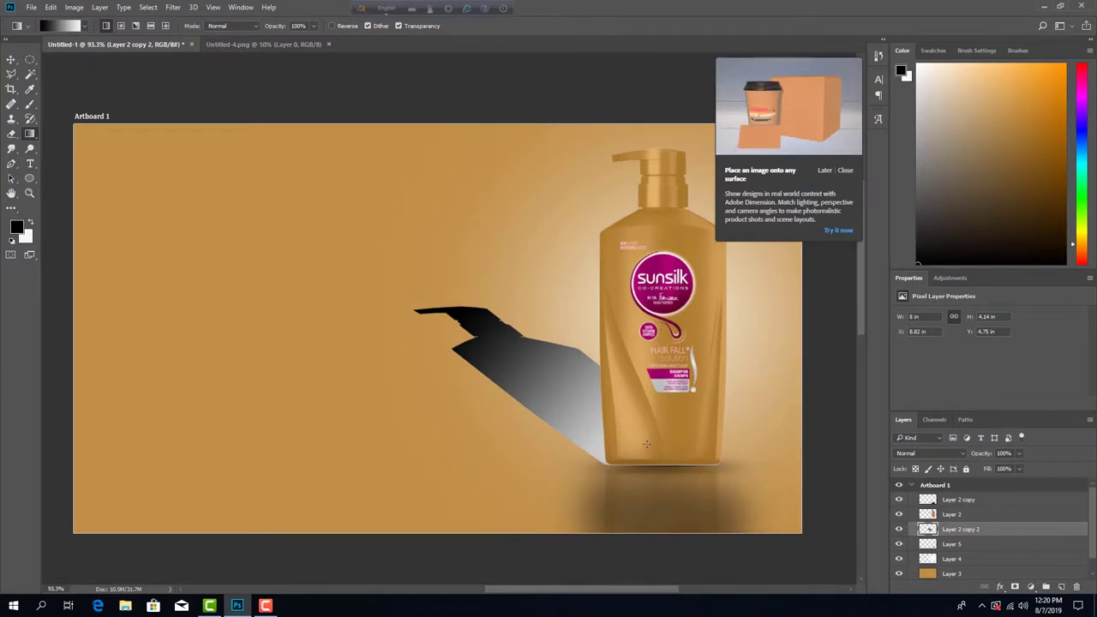
scroll(765, 446, down, 1)
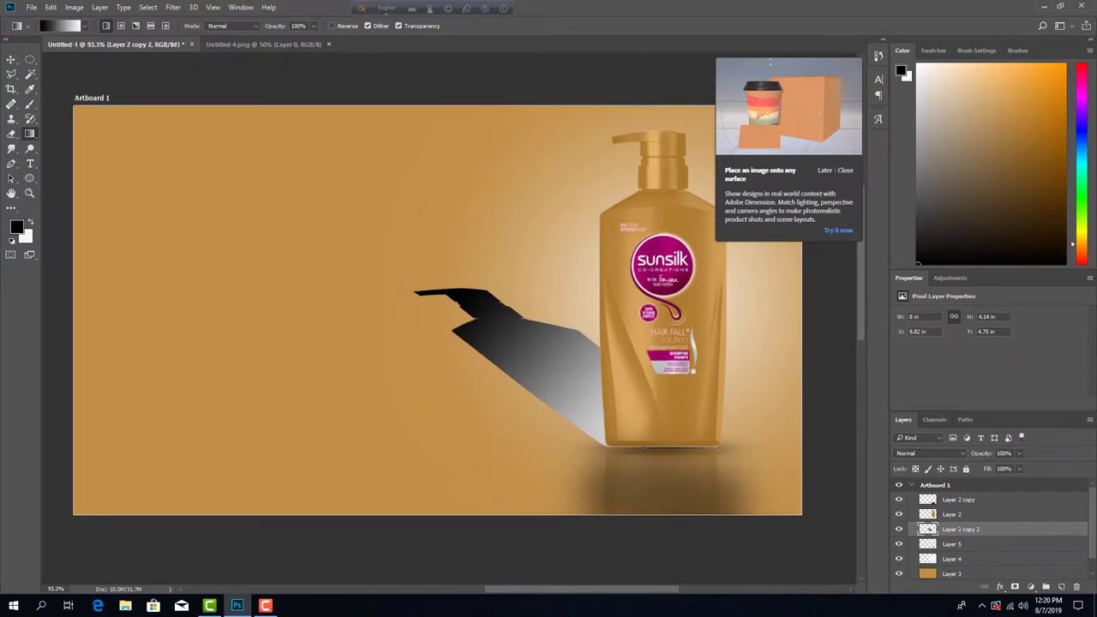
click(900, 530)
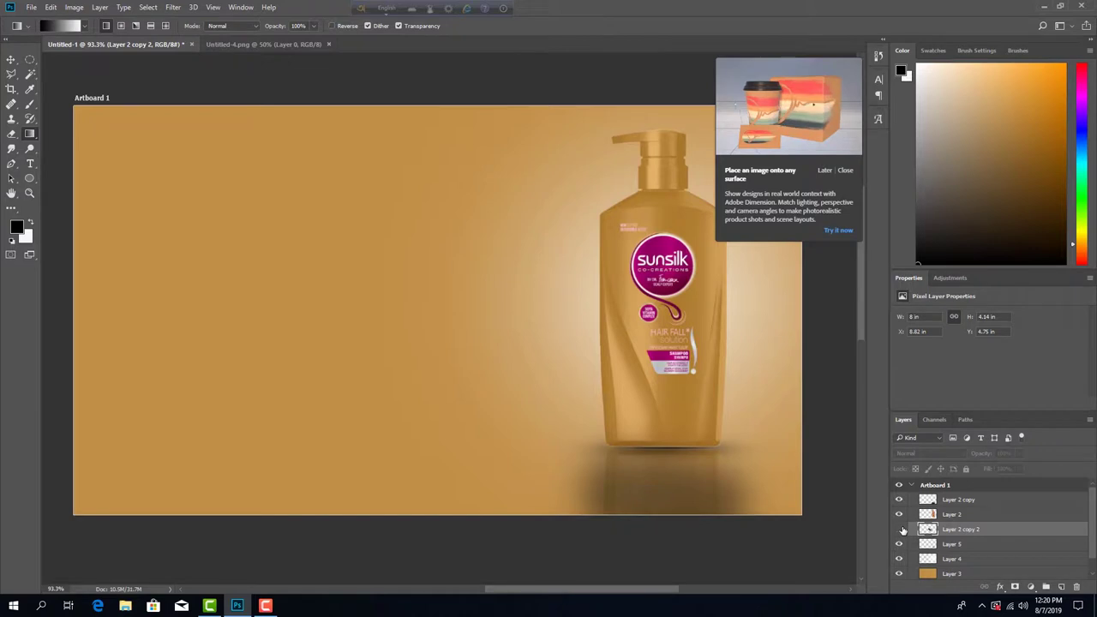
click(900, 530)
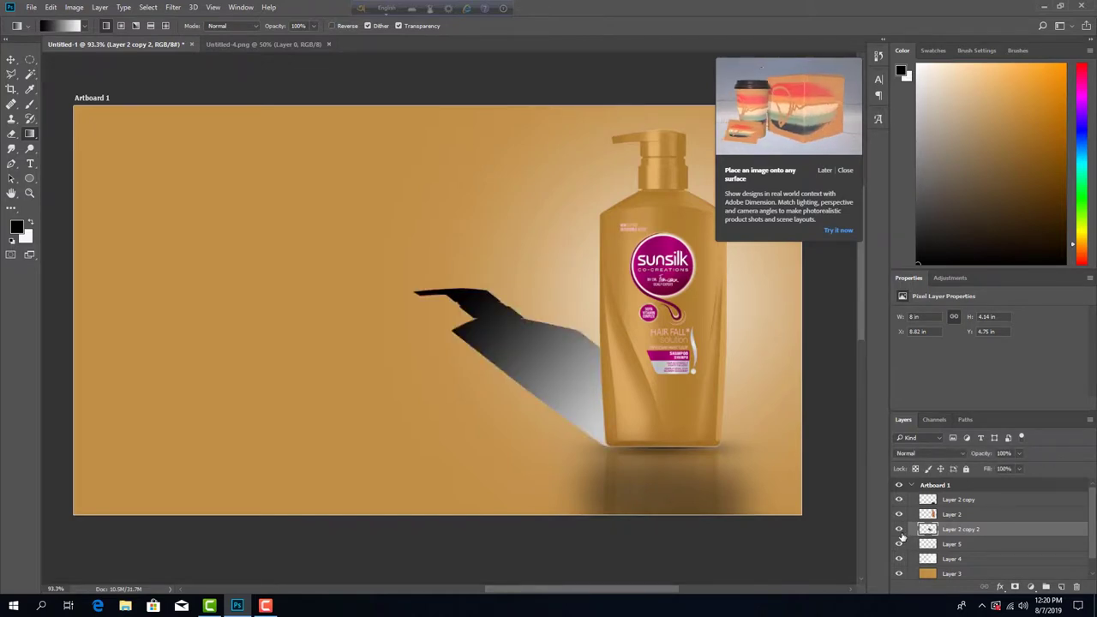
scroll(903, 535, down, 1)
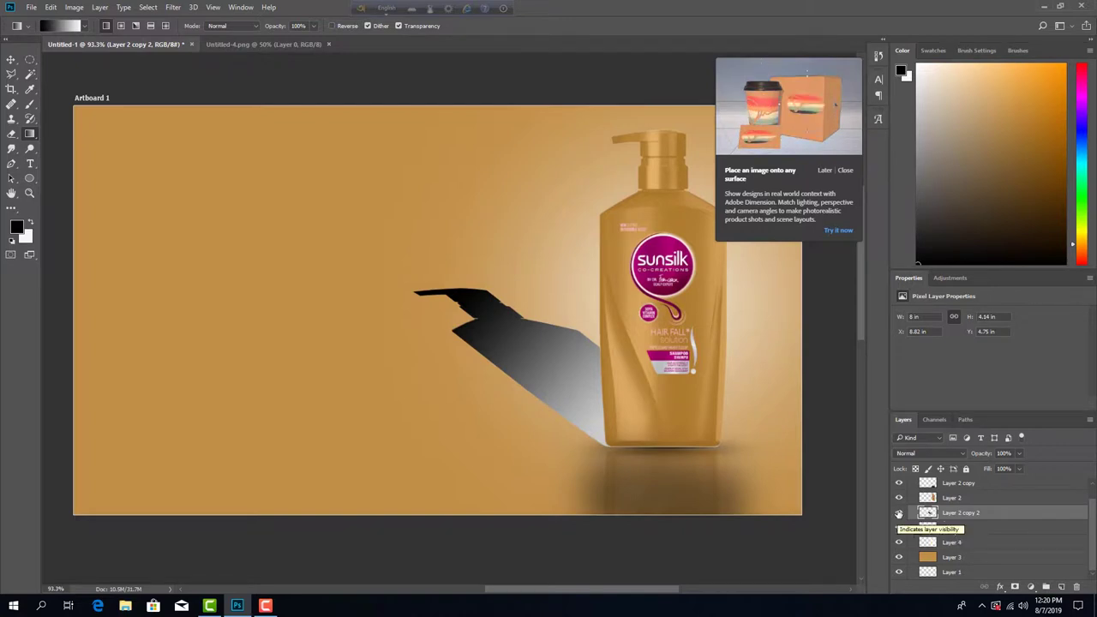
scroll(934, 519, up, 1)
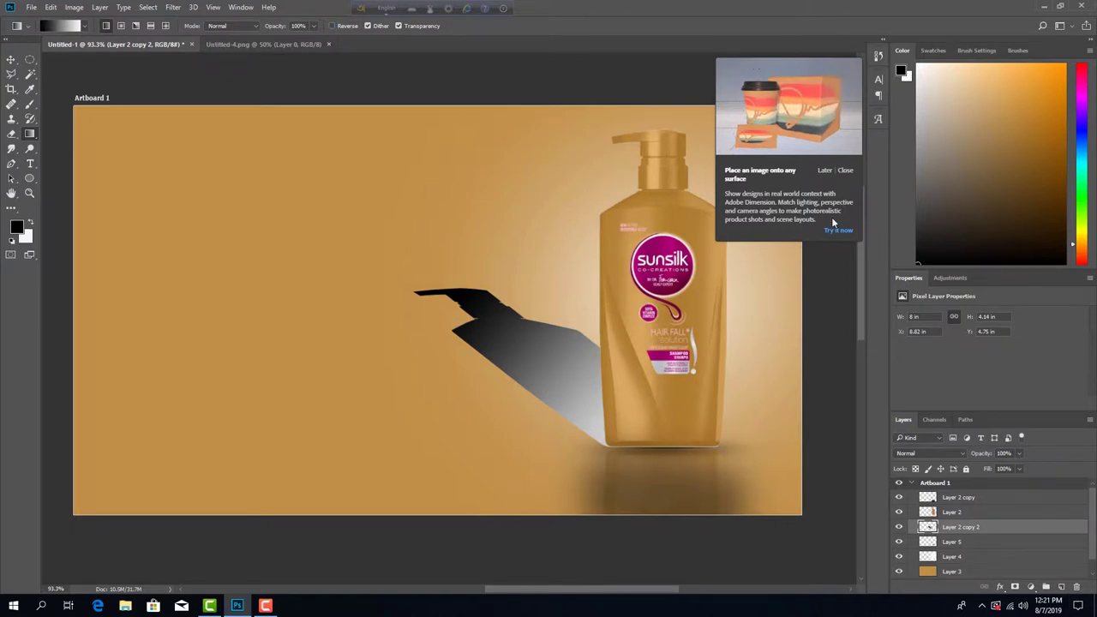
Step: Postpone the tip about placing an image onto any surface
click(266, 605)
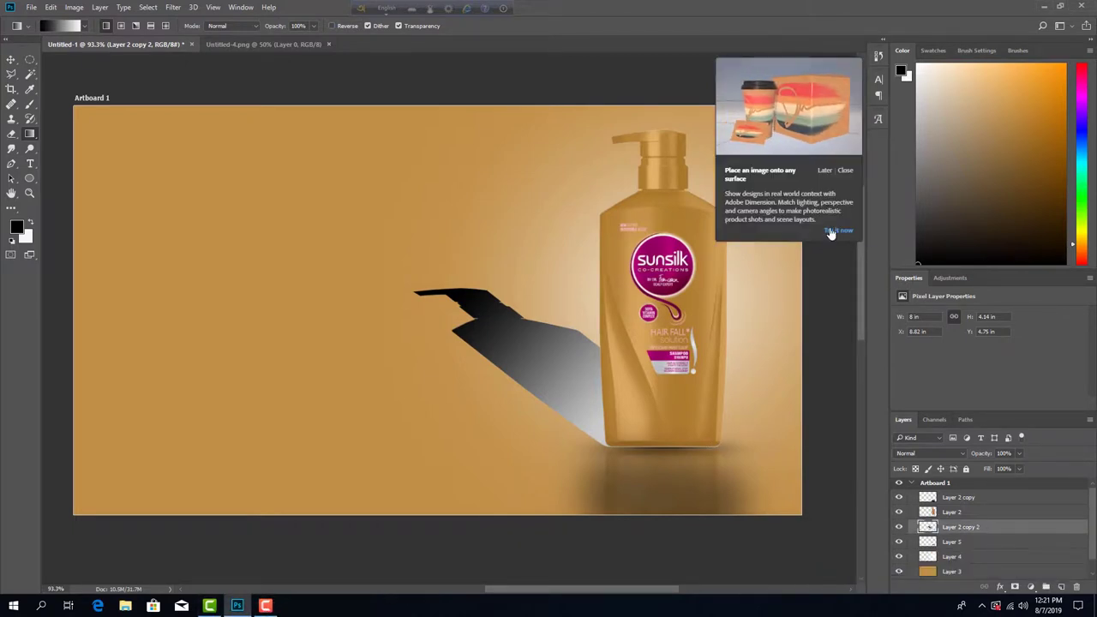
click(822, 170)
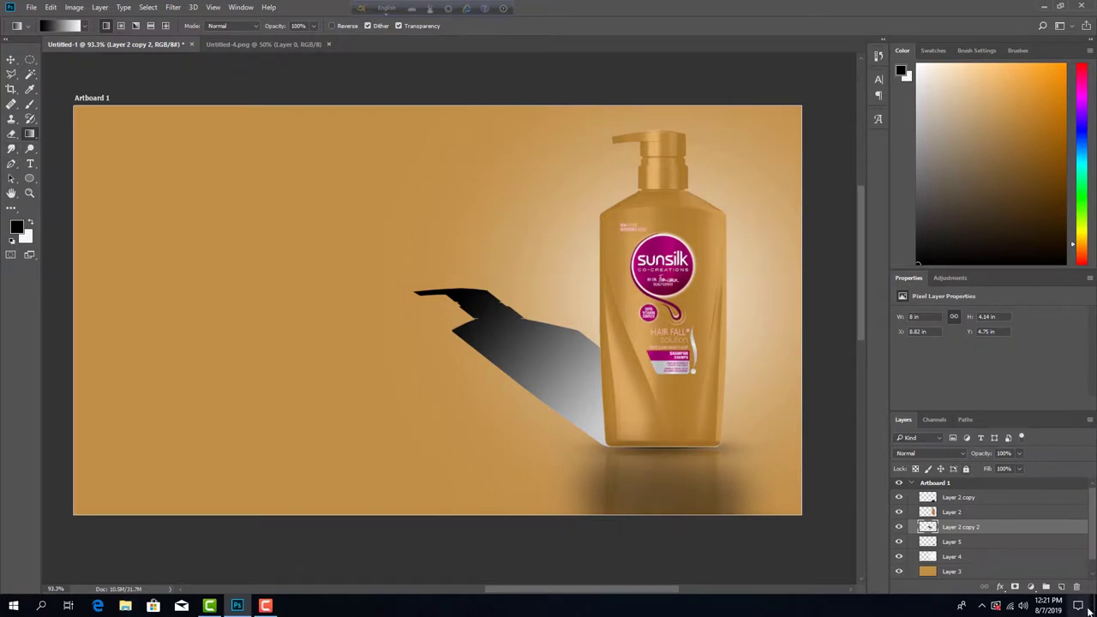
Step: Add a new layer above the slanted shadow and select a full-height rectangle about 8.82 in wide from the artboard's left edge
click(1061, 588)
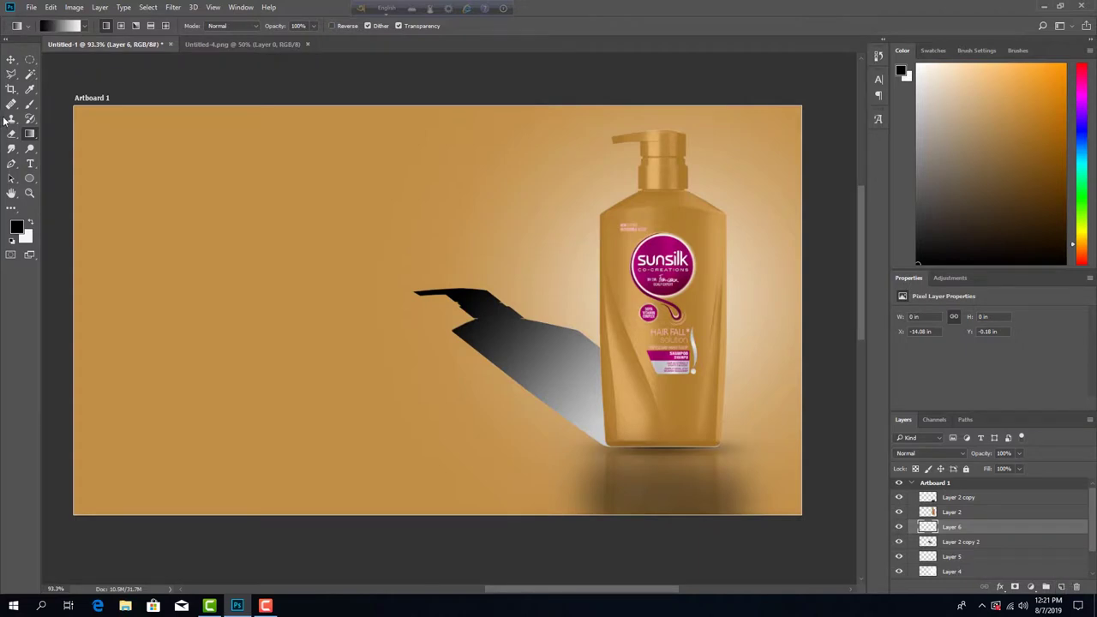
click(29, 60)
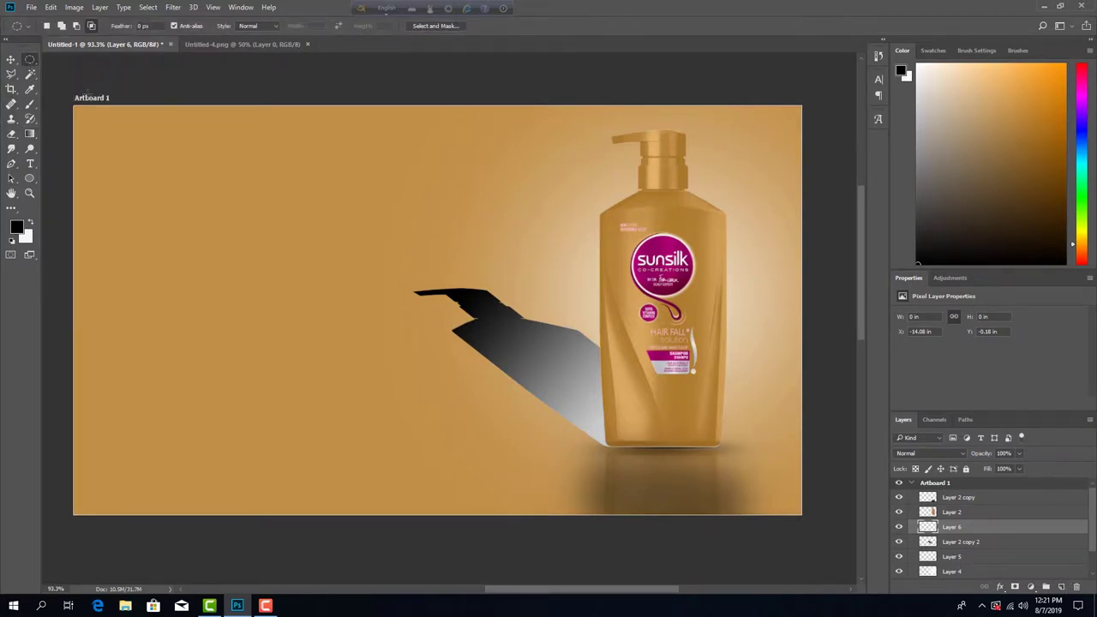
right_click(32, 61)
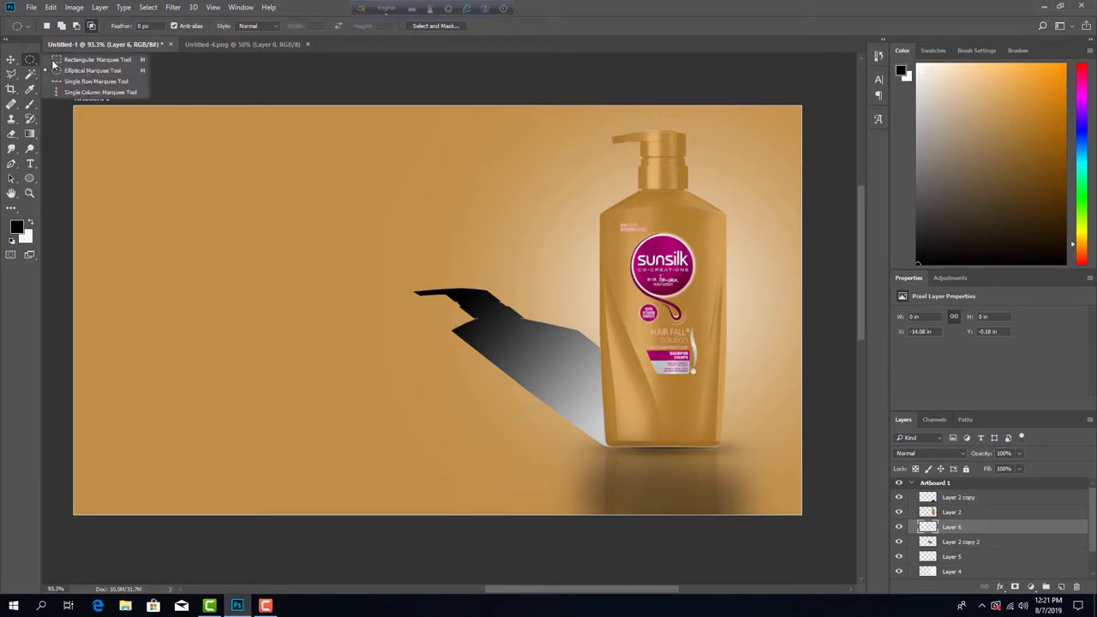
click(97, 60)
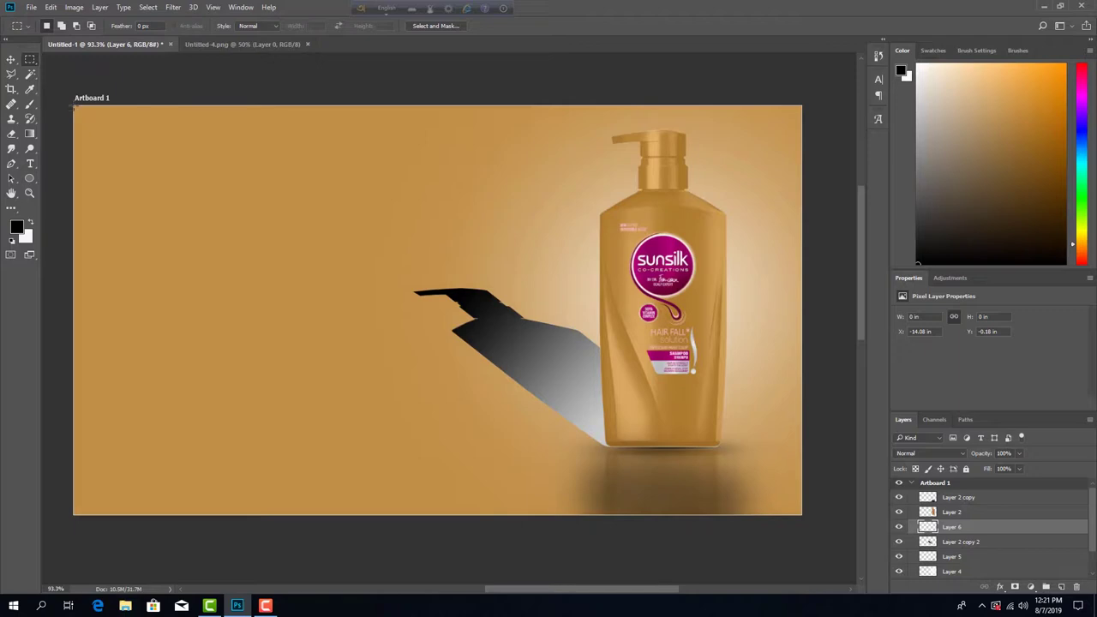
drag(80, 110, 412, 514)
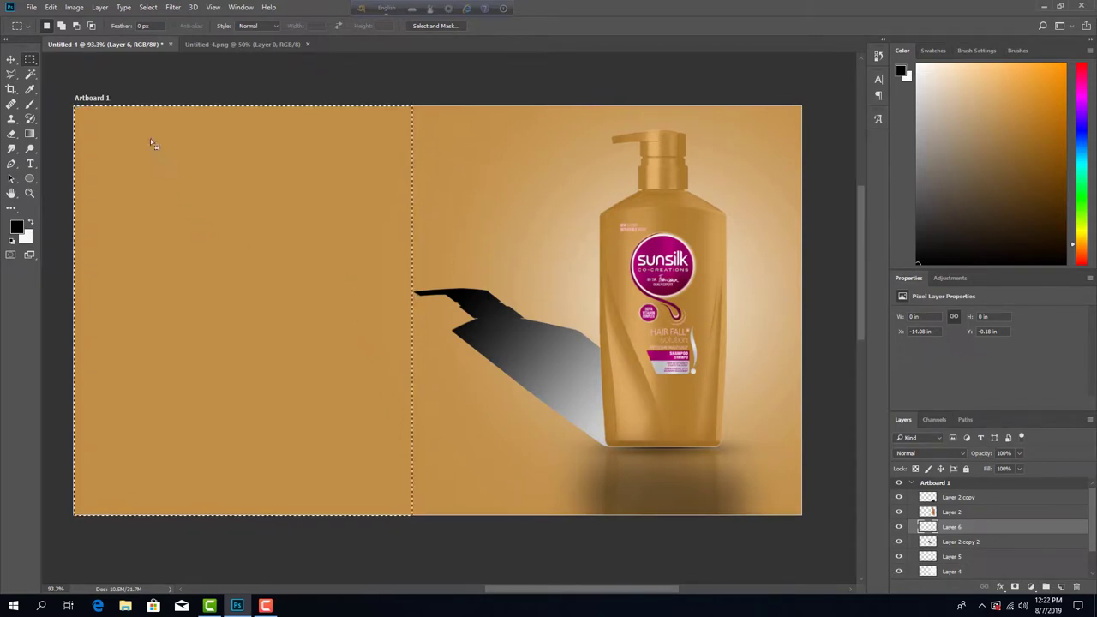
Step: Customize the Foreground to Background gradient so its start color is the gold sampled from the bottle's shoulder, fading to white
click(29, 136)
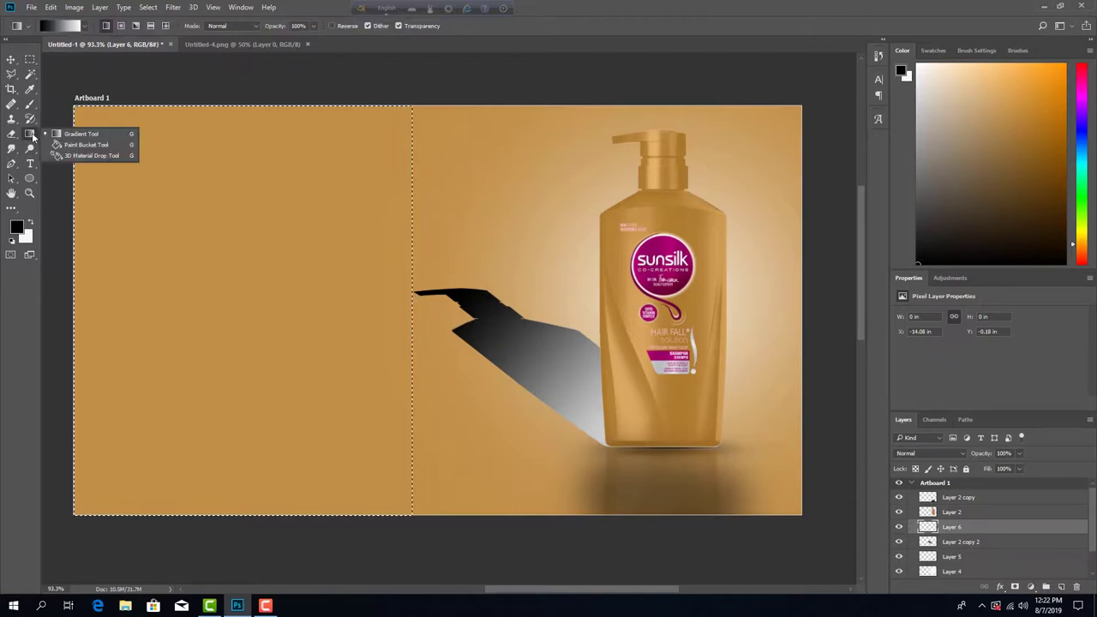
click(82, 137)
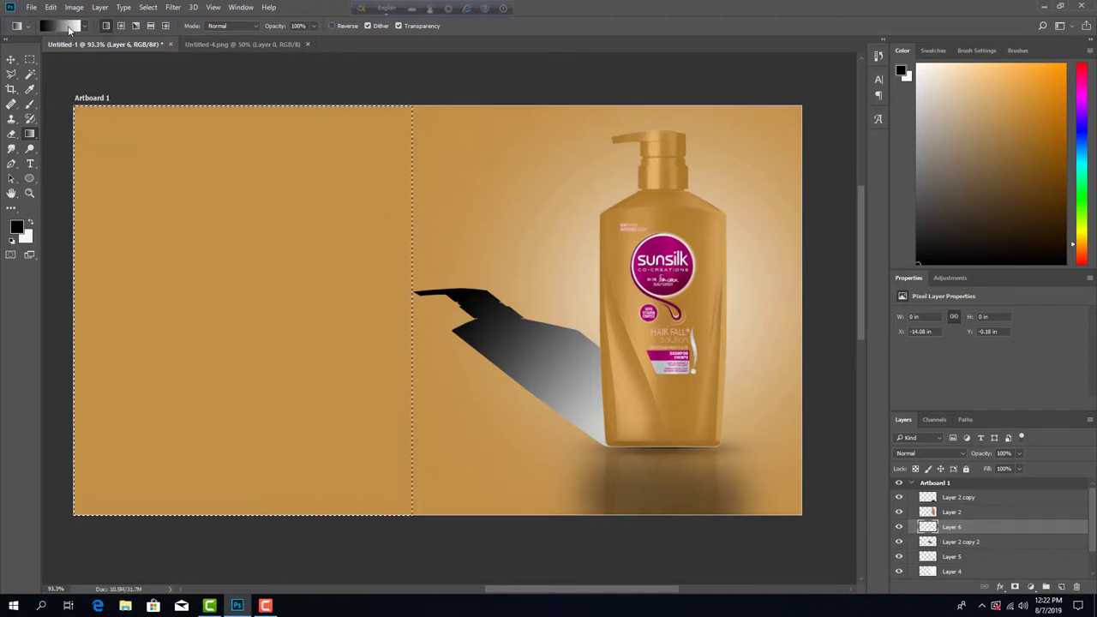
click(68, 26)
drag(526, 114, 775, 75)
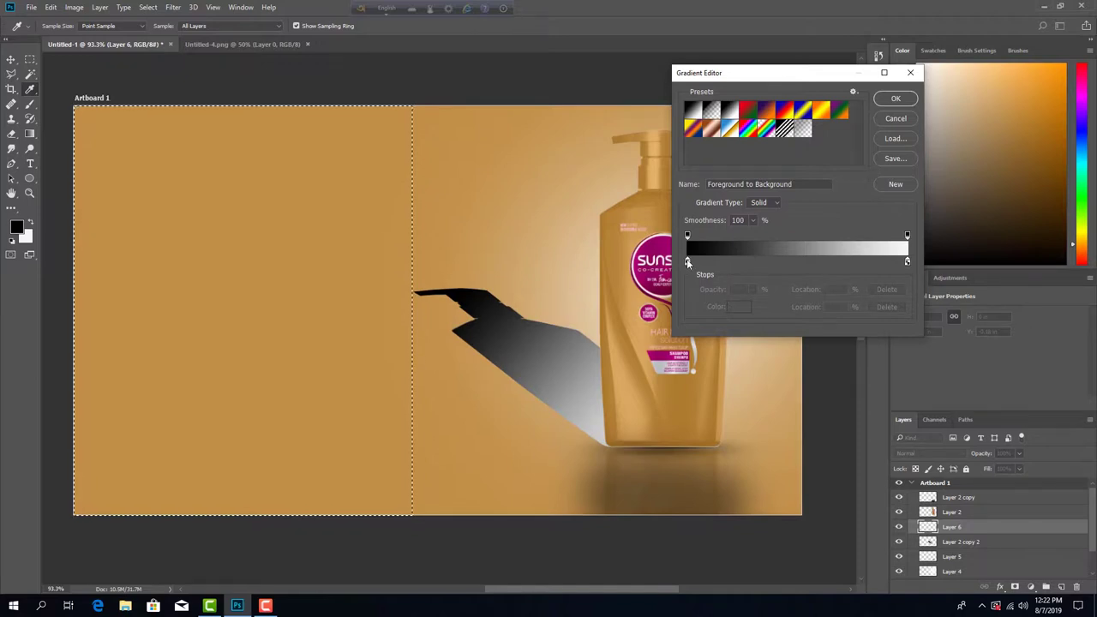
click(687, 260)
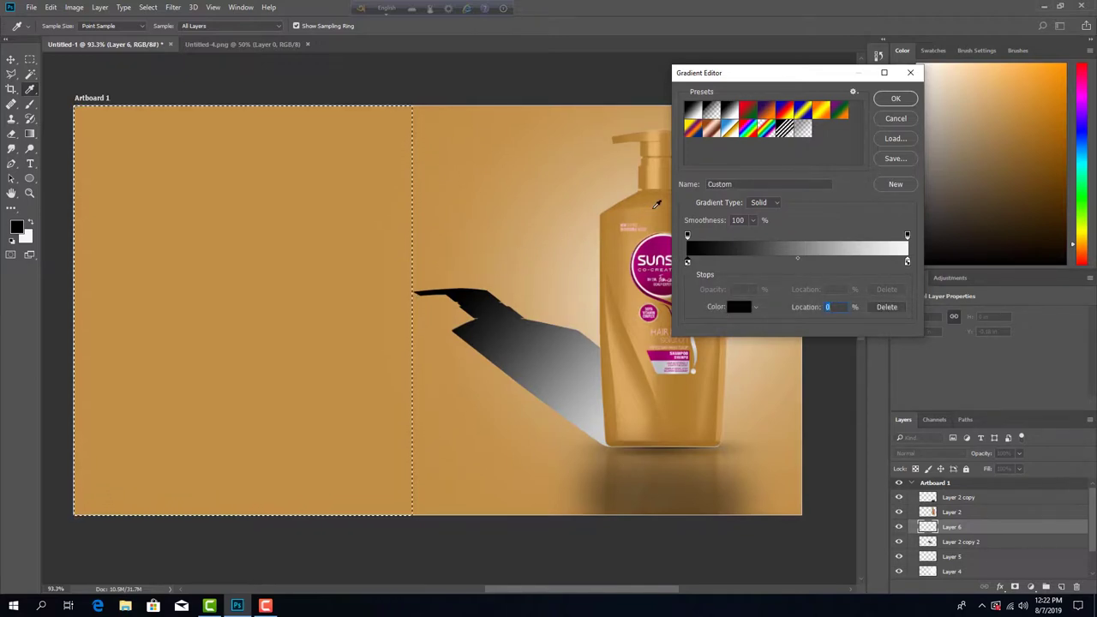
click(655, 206)
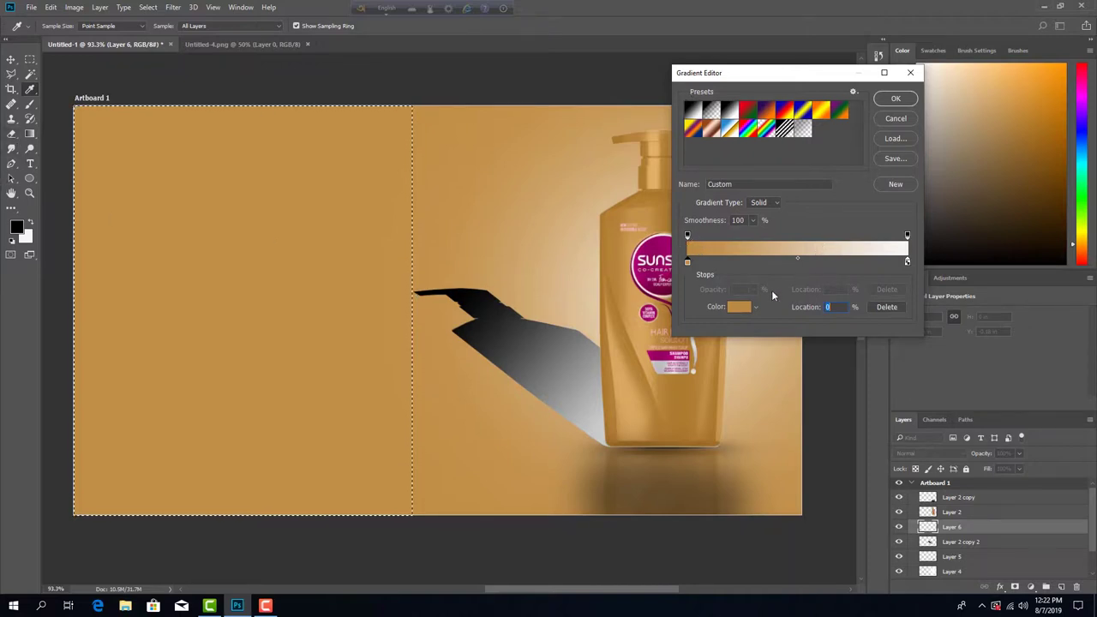
click(896, 99)
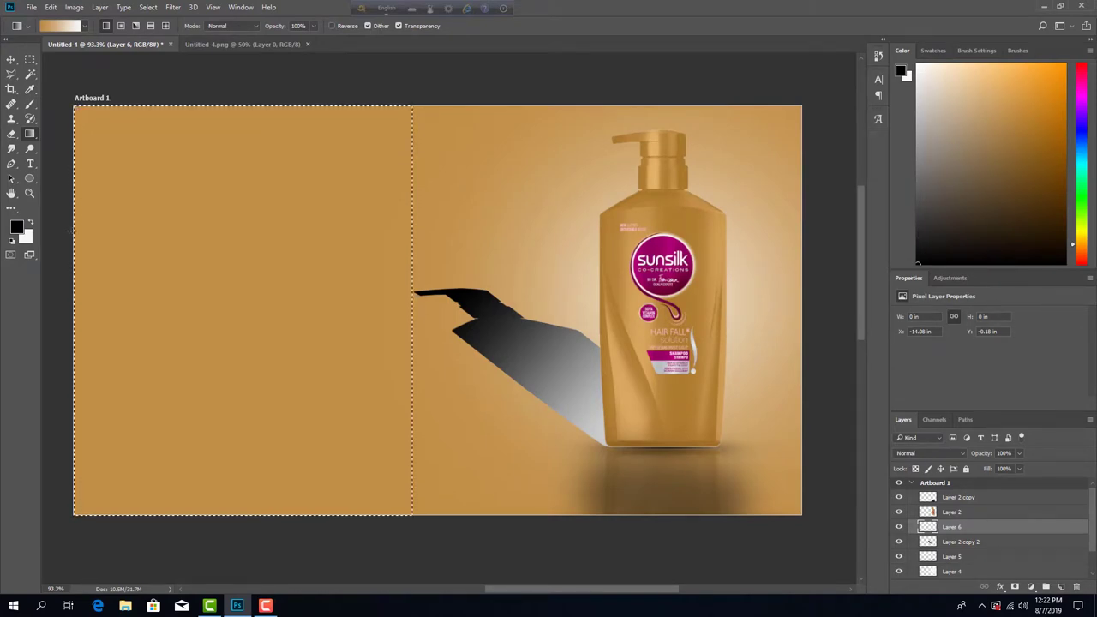
Step: Fill the rectangular selection with the gold-to-white linear gradient, stretched horizontally from the artboard's left edge to well past its right edge
drag(491, 224, 390, 242)
drag(299, 234, 299, 234)
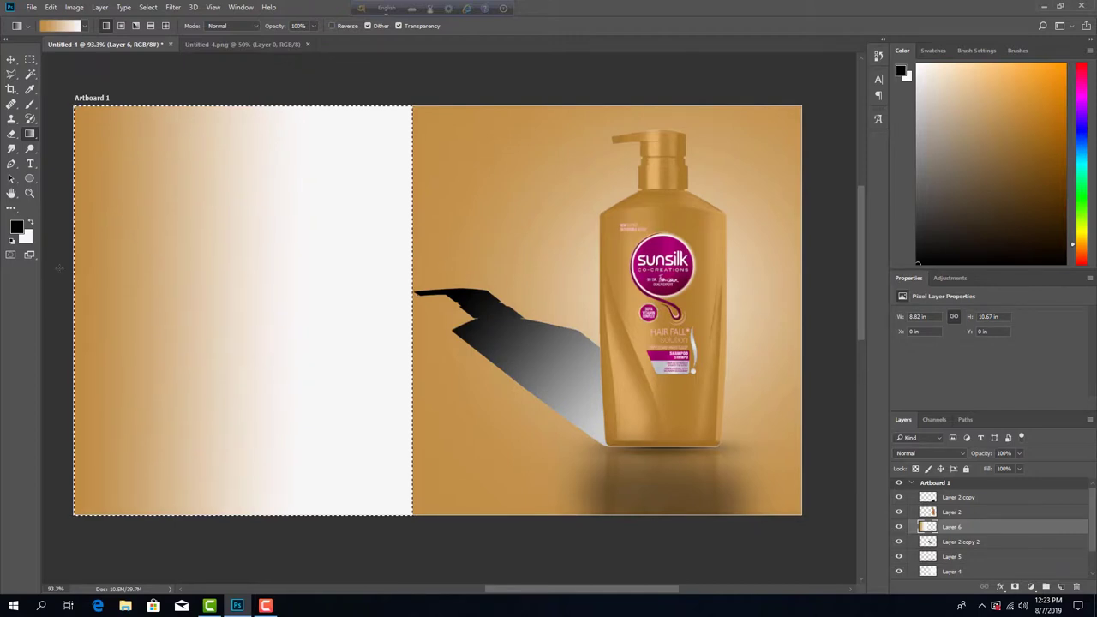
drag(74, 266, 966, 280)
drag(660, 589, 502, 565)
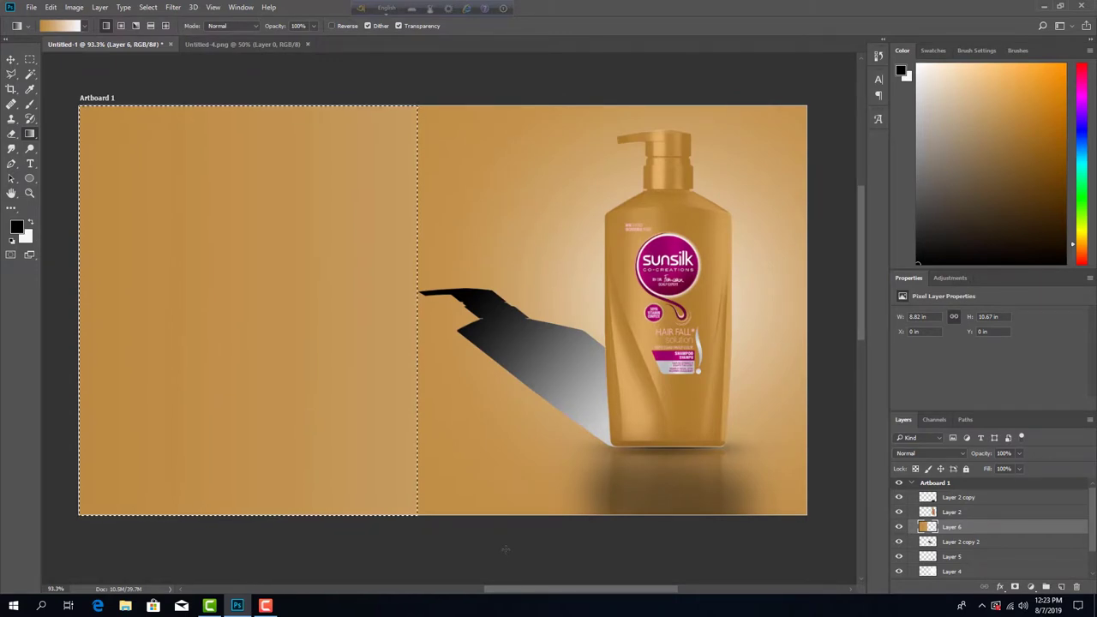
right_click(192, 220)
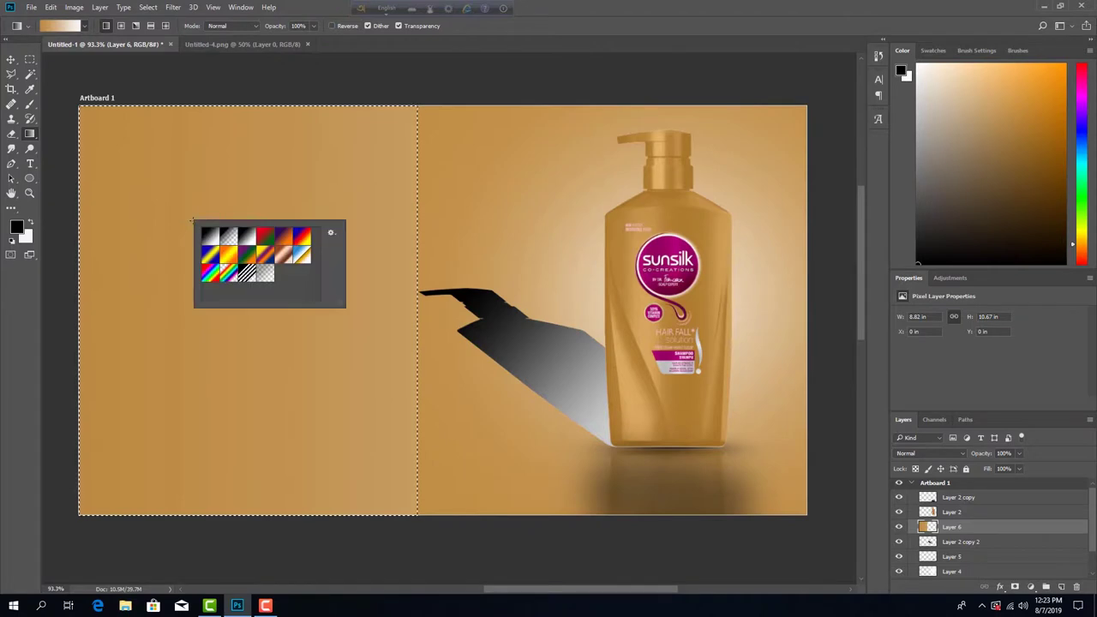
Step: Warp the gold gradient panel so its right edge becomes a concave curve sweeping down to the artboard's bottom-right corner, with its top corner shifted slightly right
key(Escape)
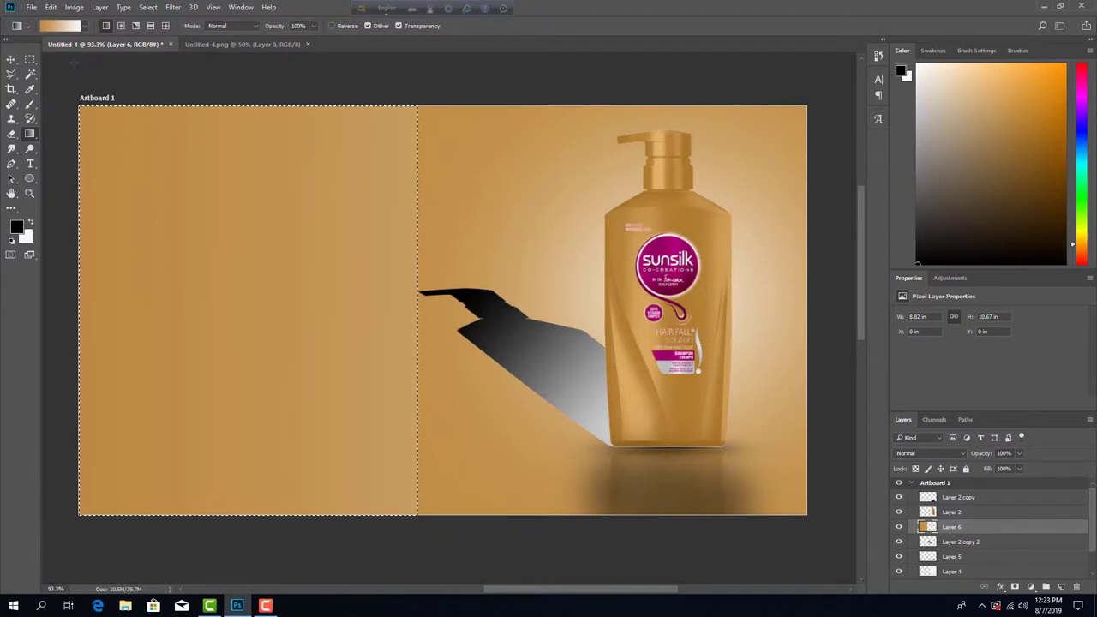
click(11, 62)
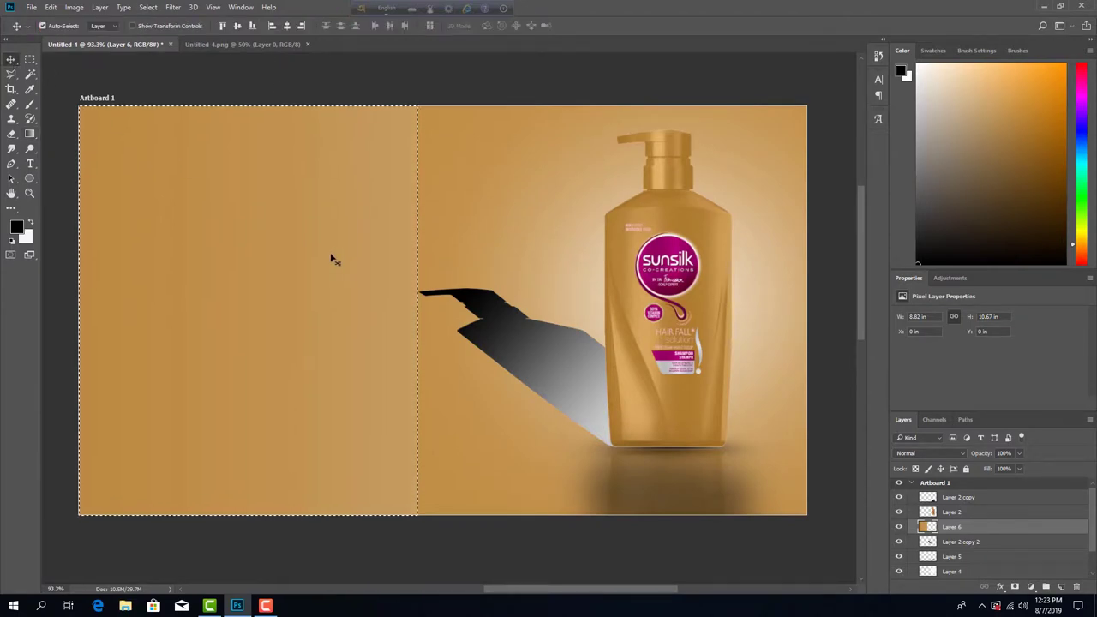
key(ctrl+t)
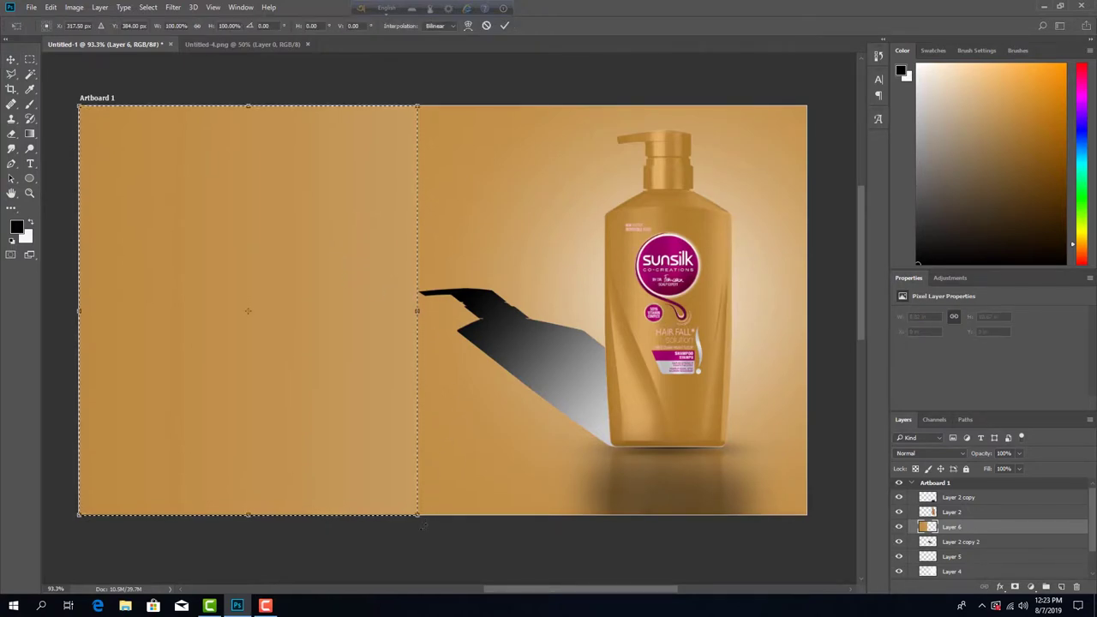
right_click(361, 386)
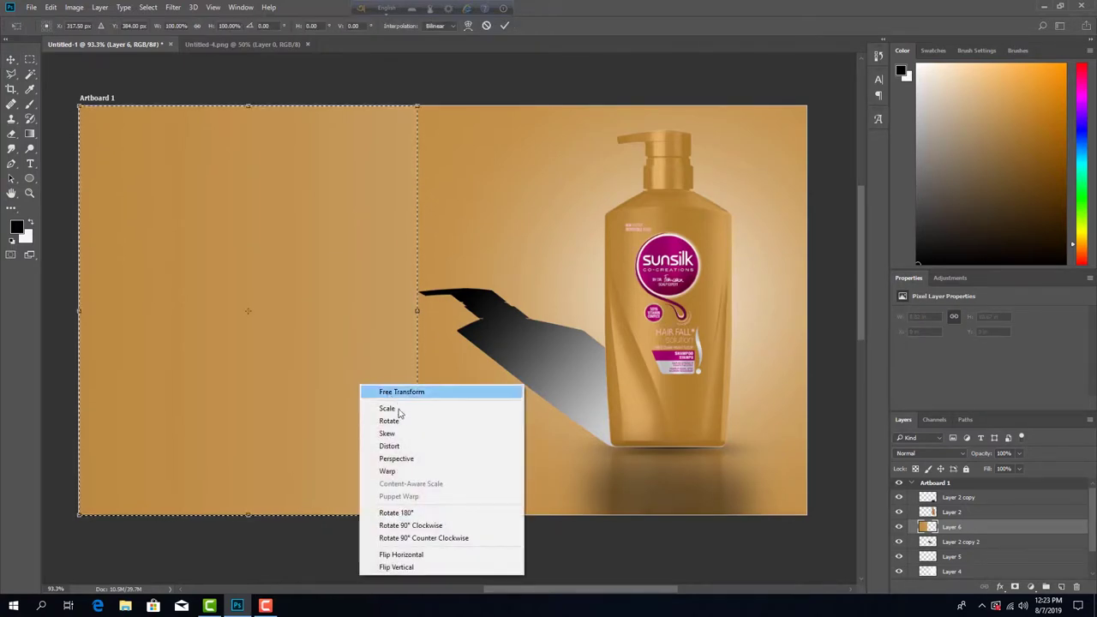
click(407, 474)
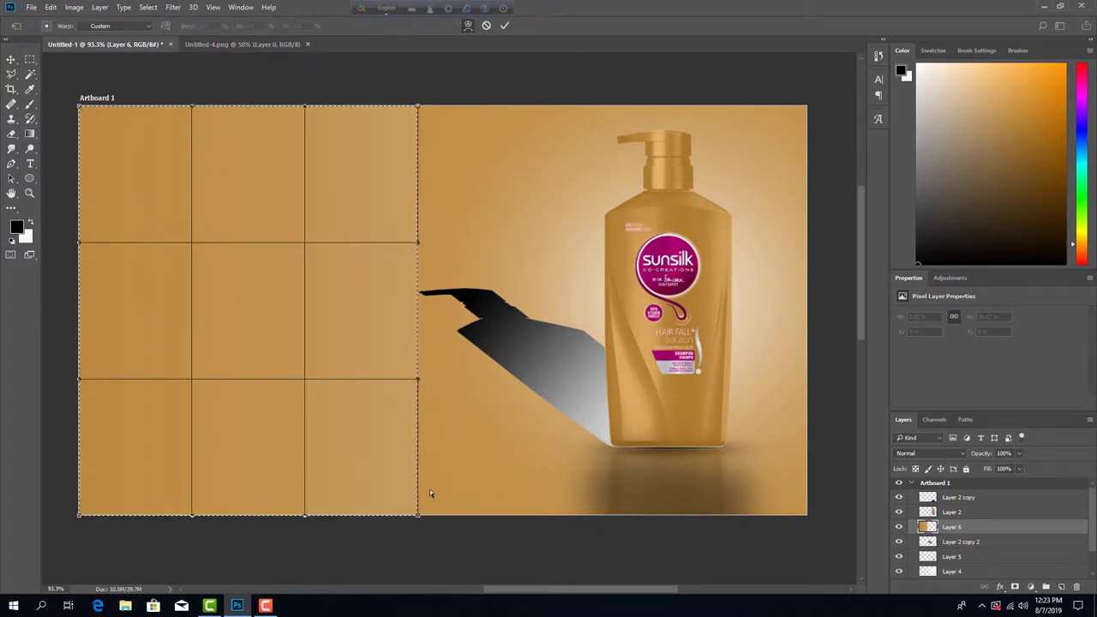
drag(419, 519, 808, 515)
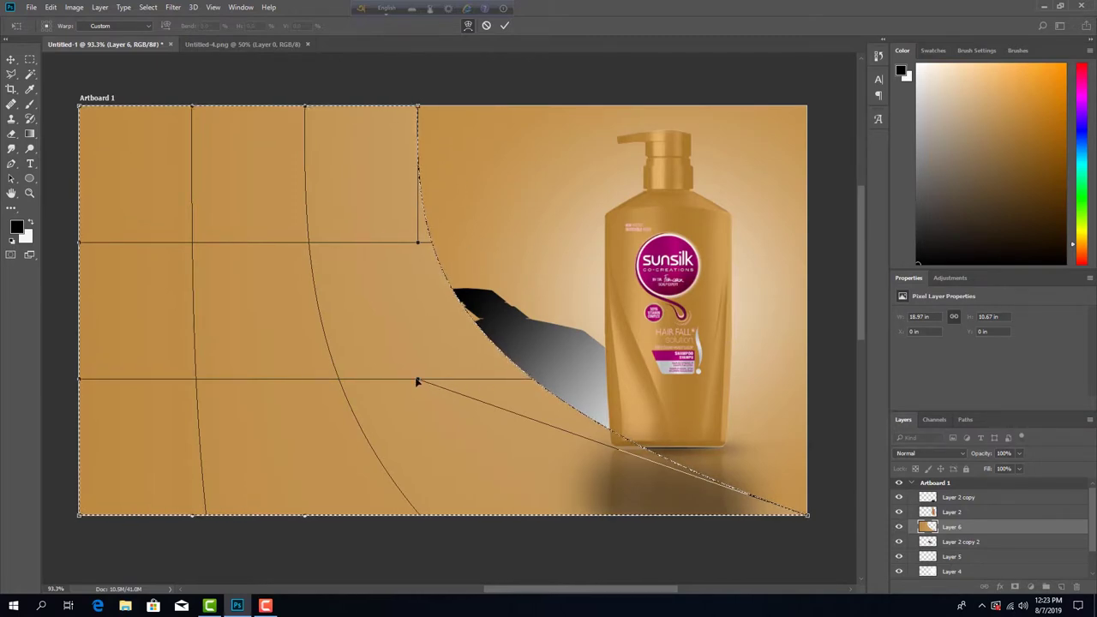
drag(413, 385, 347, 415)
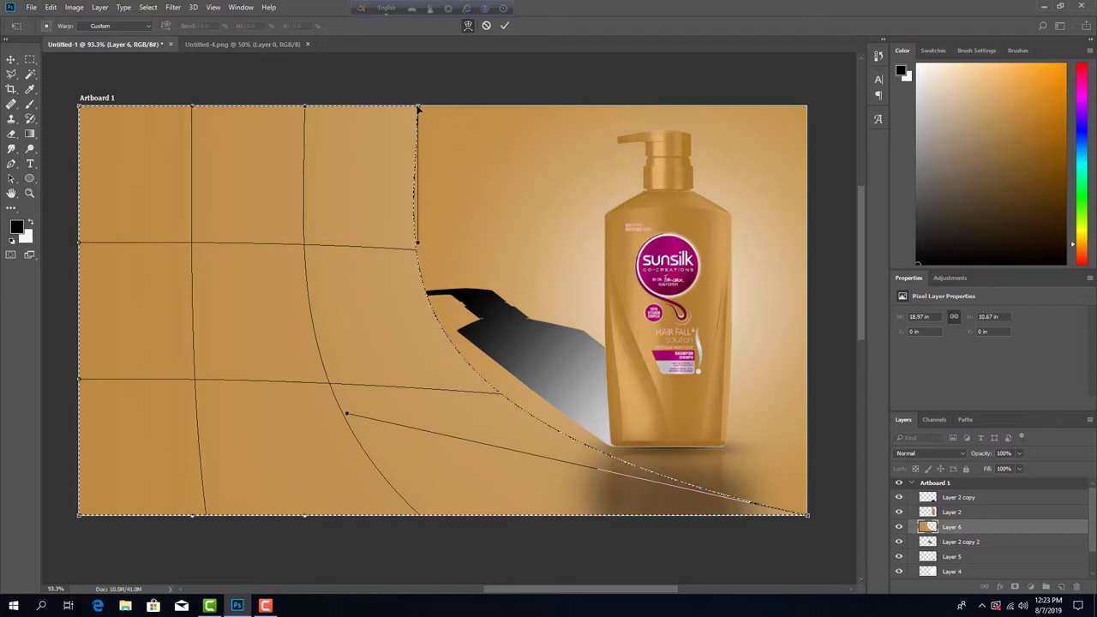
drag(418, 109, 435, 107)
drag(504, 393, 485, 394)
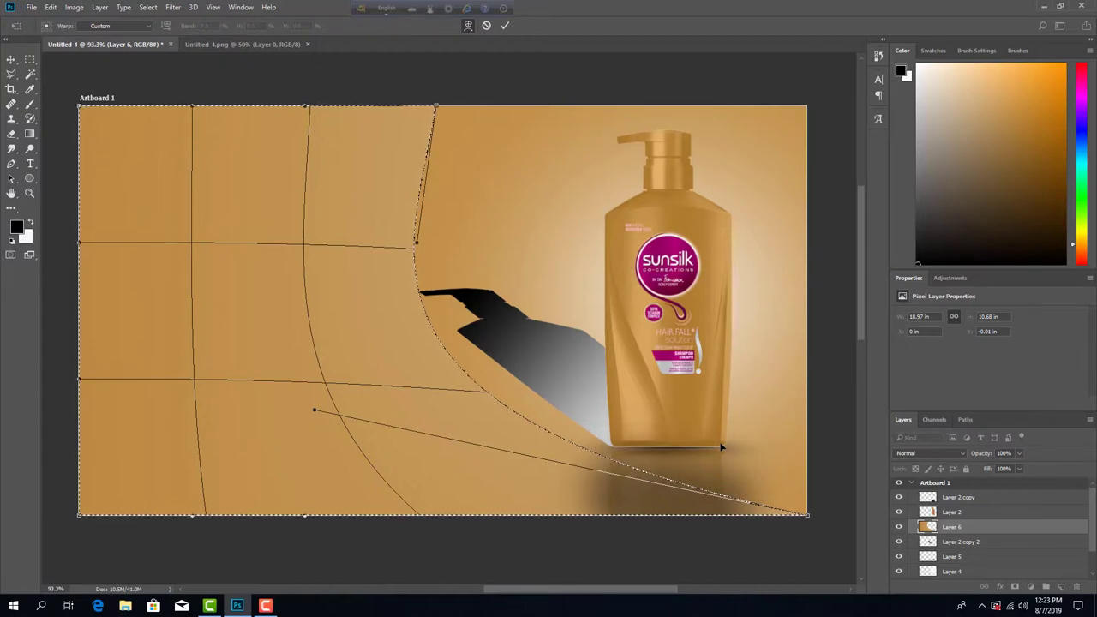
key(Return)
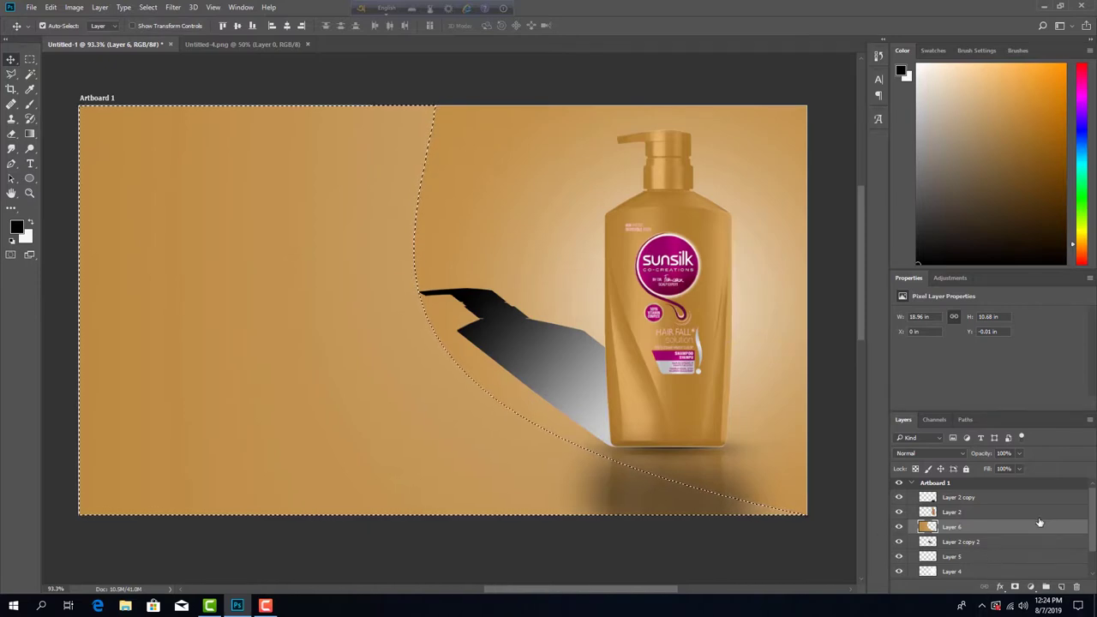
Step: Add a 3 px inside stroke in the bottle label's magenta to the panel and scale it to about 101.4% so its outer borders leave the artboard
click(1002, 588)
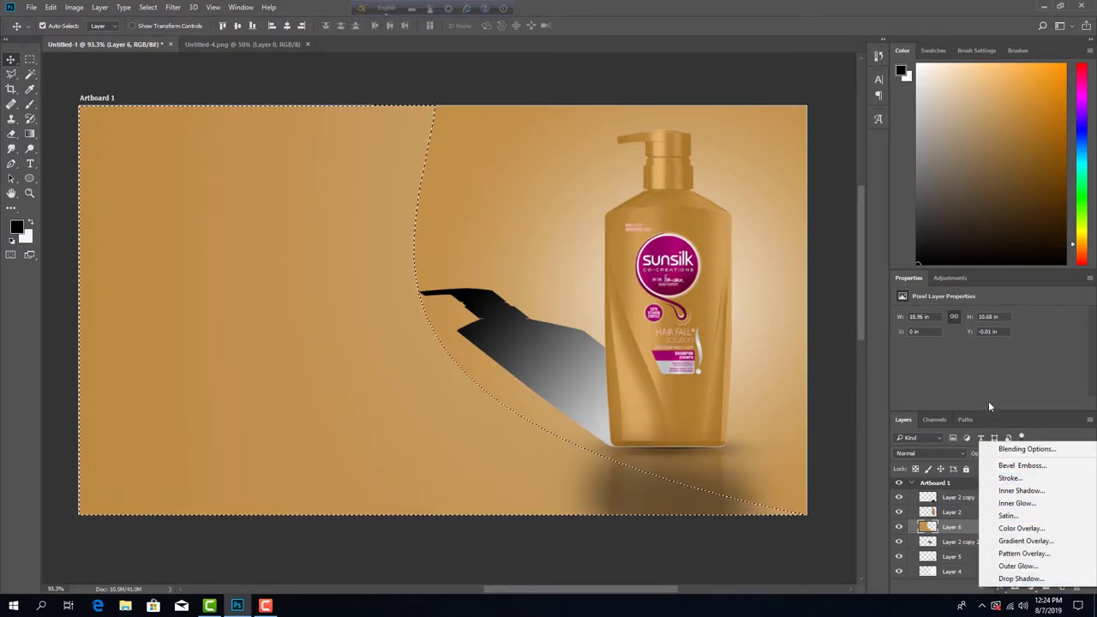
click(1012, 479)
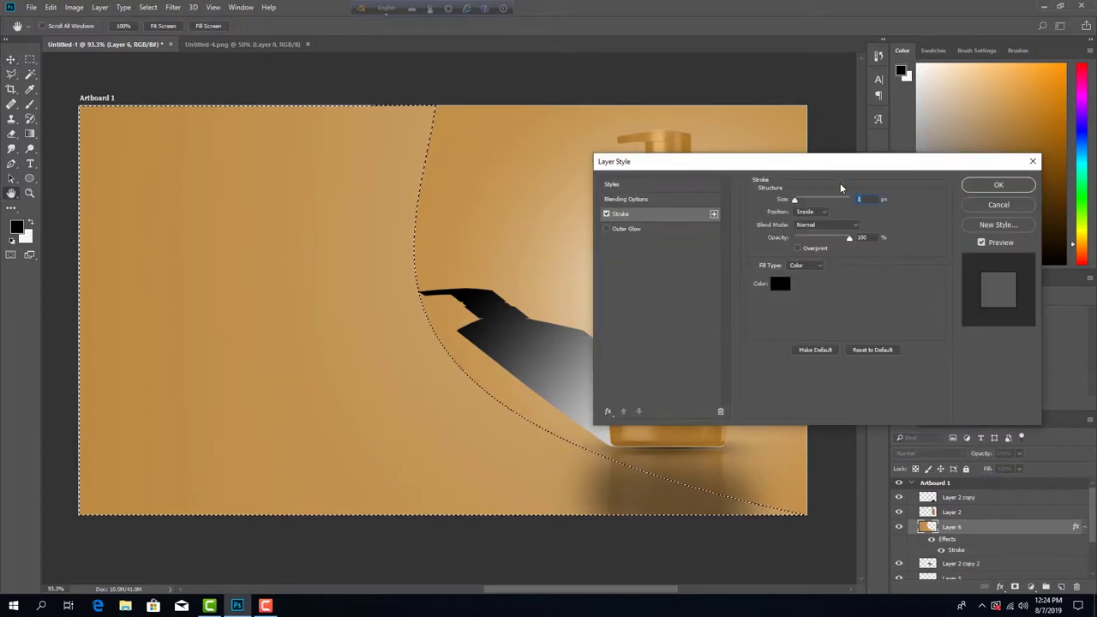
drag(841, 167, 934, 138)
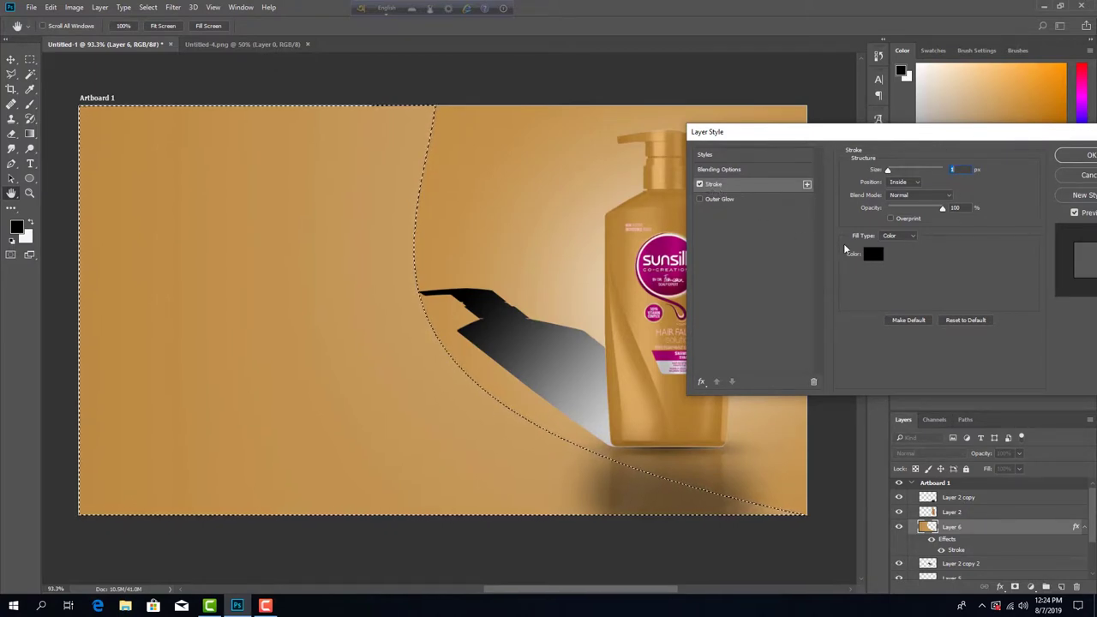
mouse_move(888, 171)
mouse_down()
mouse_move(905, 172)
mouse_move(887, 172)
mouse_up()
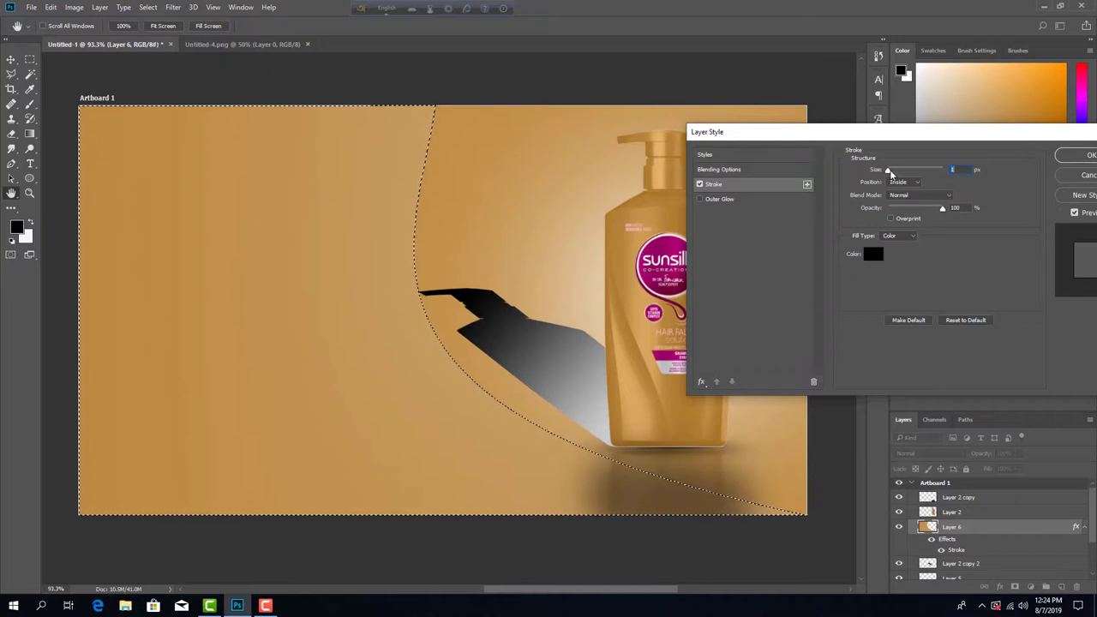
drag(888, 171, 890, 171)
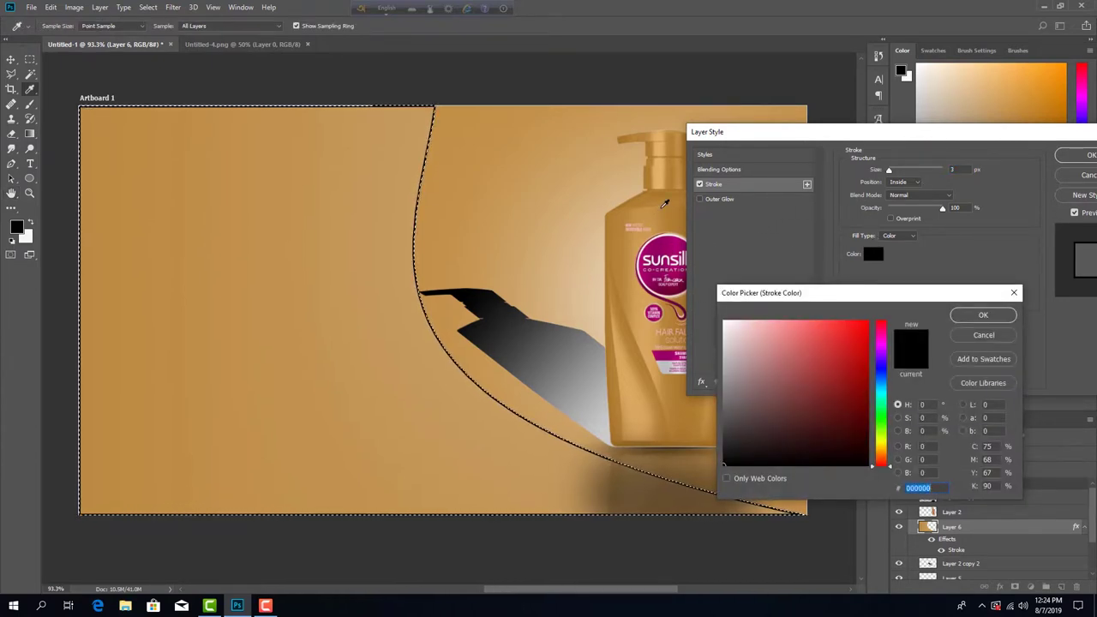
click(678, 246)
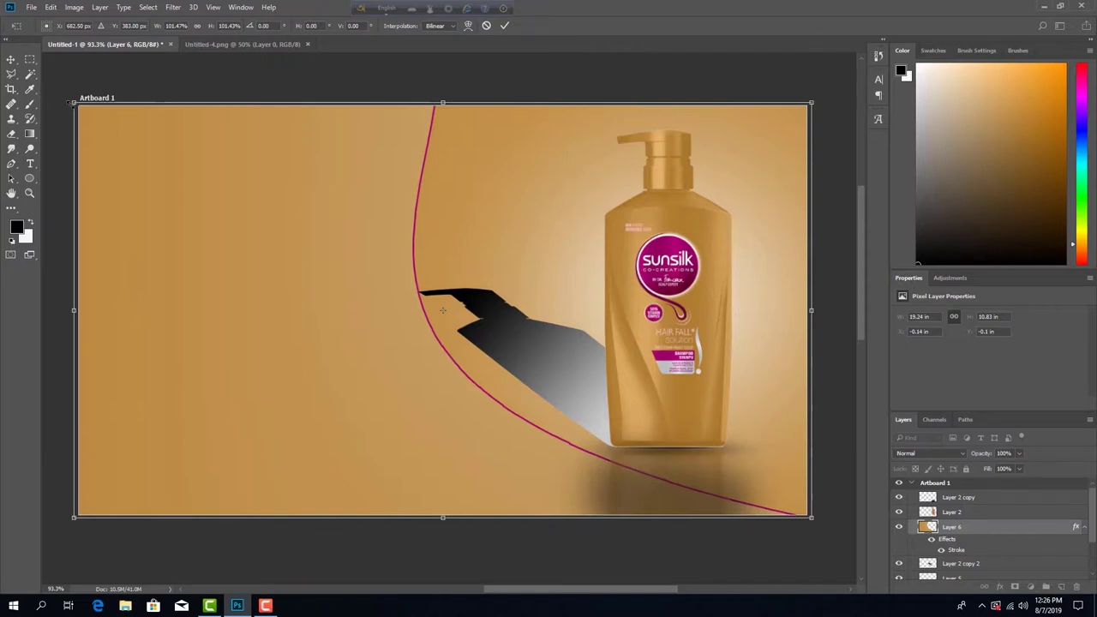
key(Return)
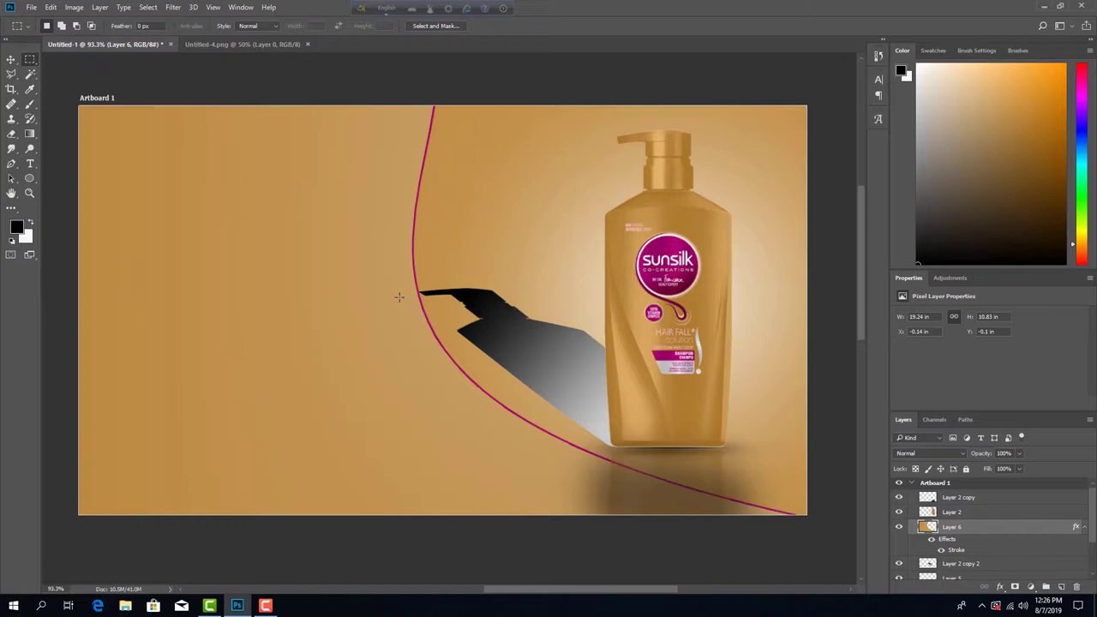
Step: Open the image 66-668337_hair-prp-hair-treatment-quotes.png from the shampoo model folder
click(32, 7)
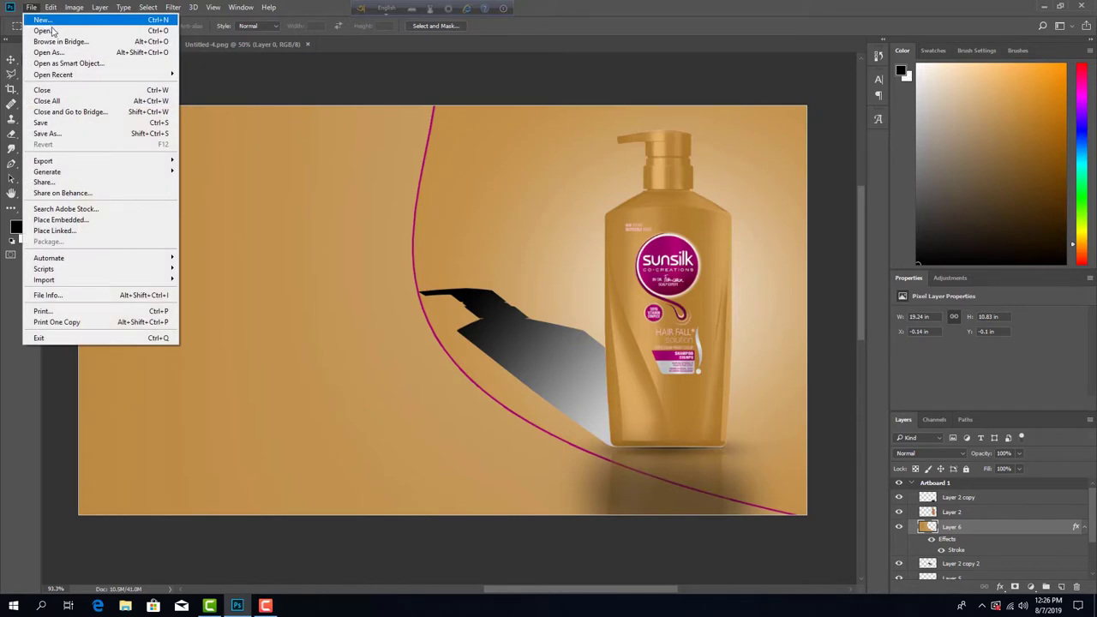
click(42, 33)
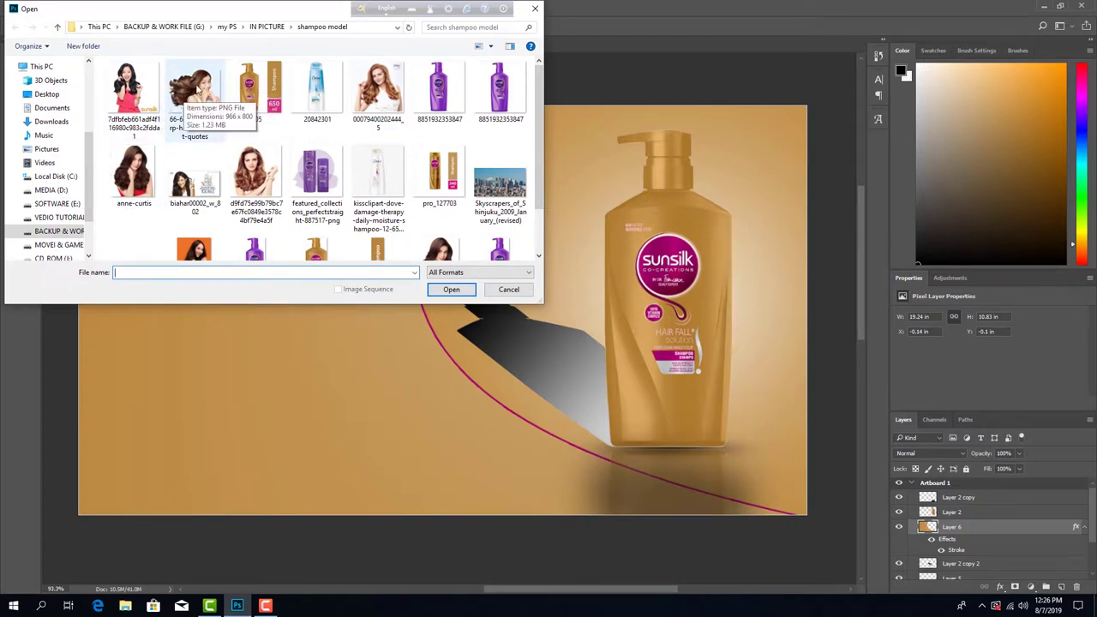
double_click(198, 87)
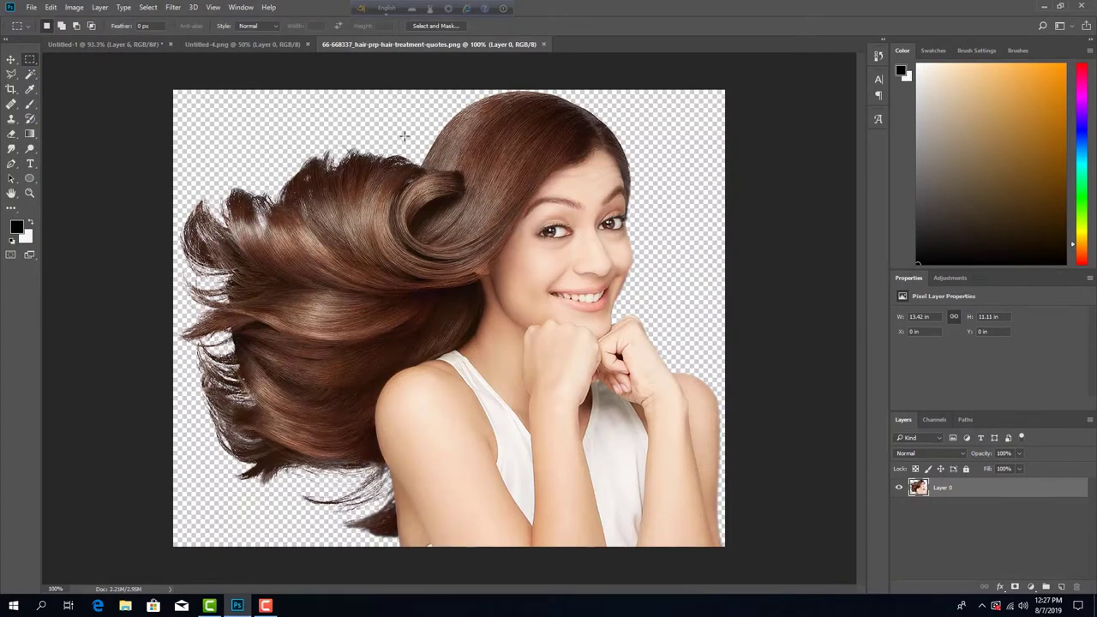
Step: Copy the long-haired woman into the Untitled-1 poster above the gold panel and align her with the artboard's upper edge
click(11, 59)
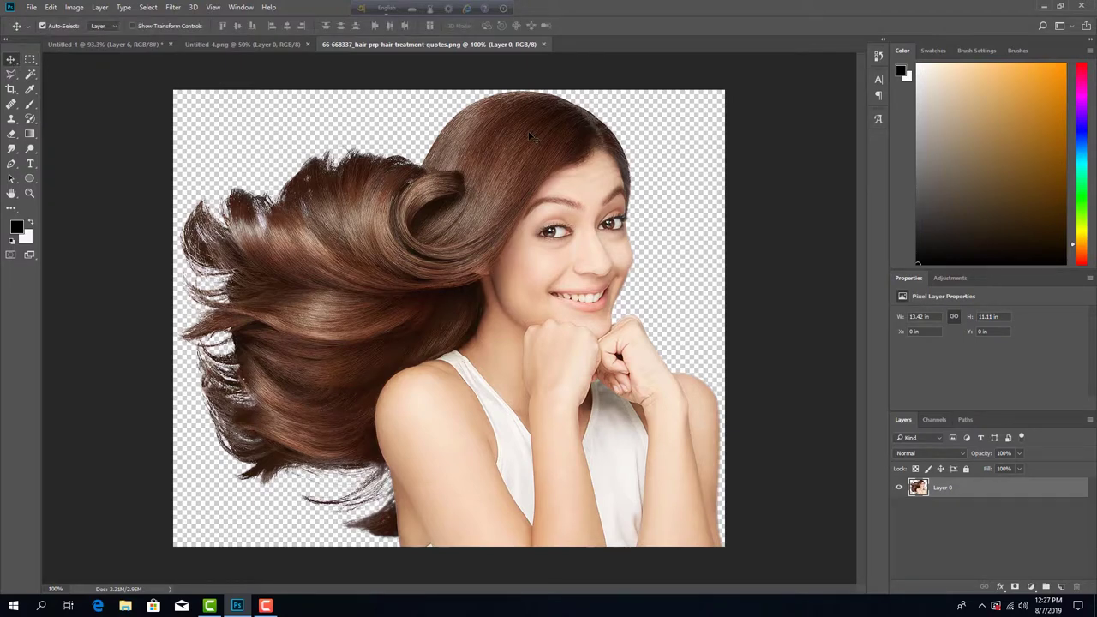
drag(529, 125, 254, 50)
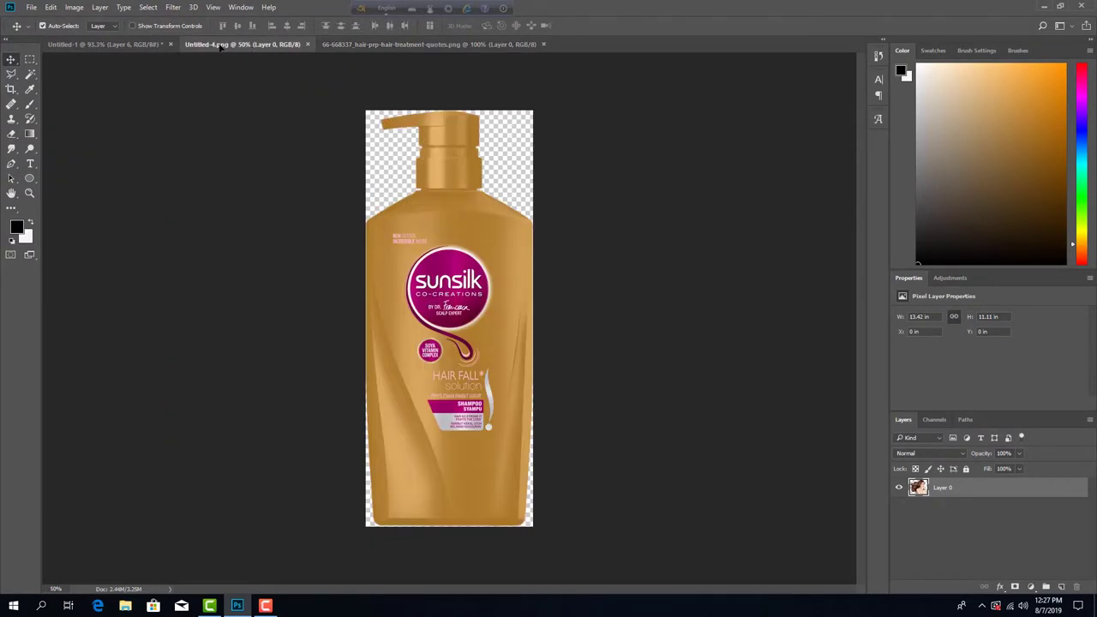
drag(130, 47, 276, 257)
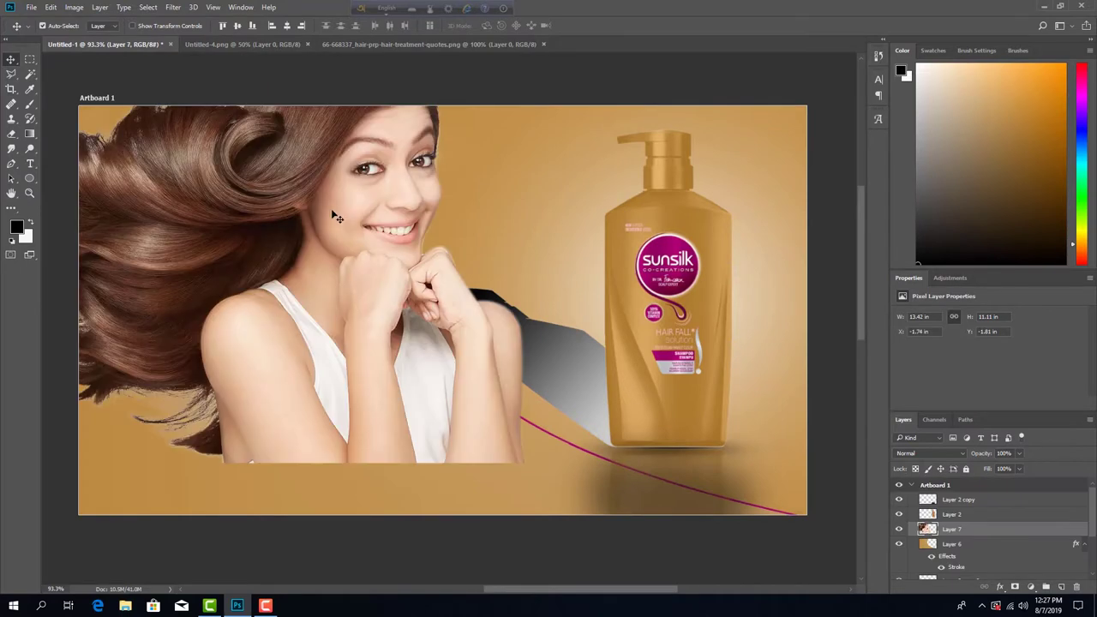
drag(325, 231, 338, 276)
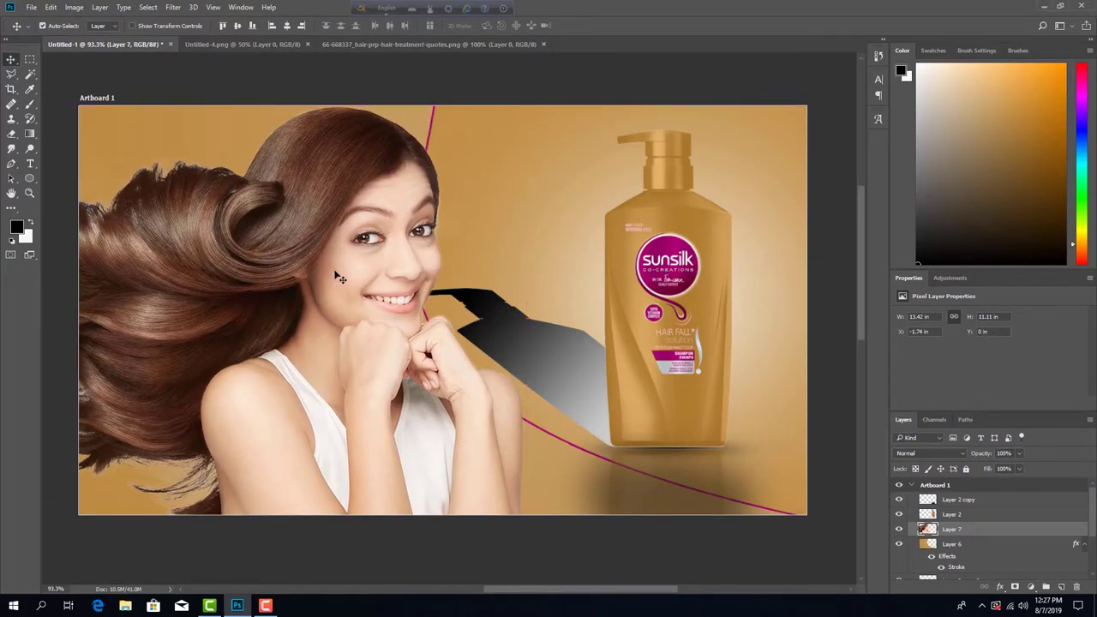
Step: Scale the woman proportionally to about 72.8% and move her down into the artboard's lower-left corner
key(ctrl+t)
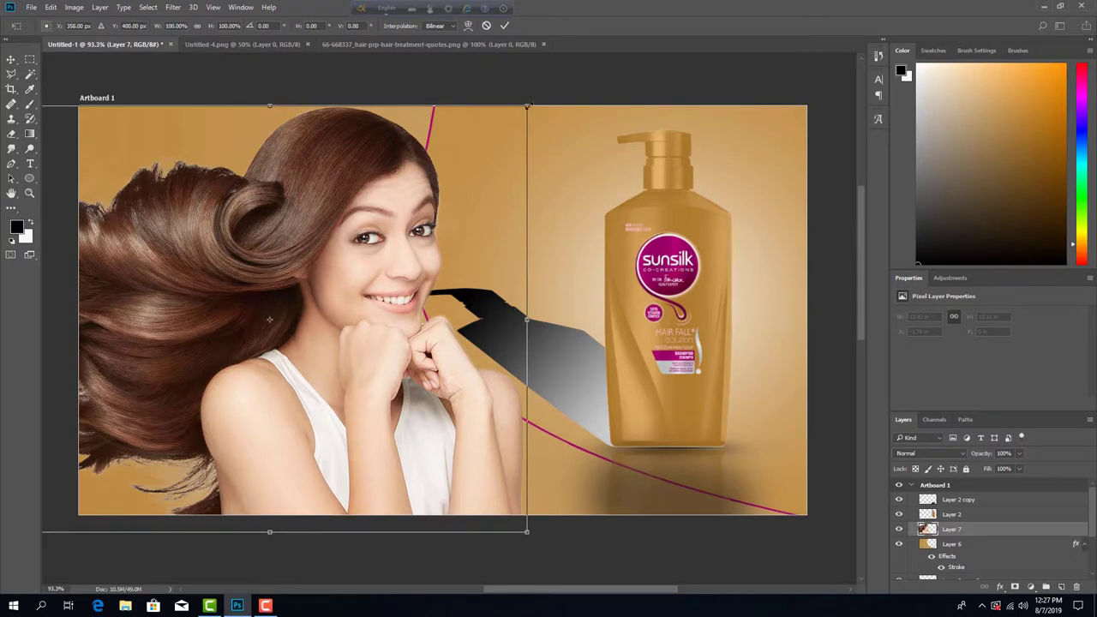
drag(525, 110, 457, 163)
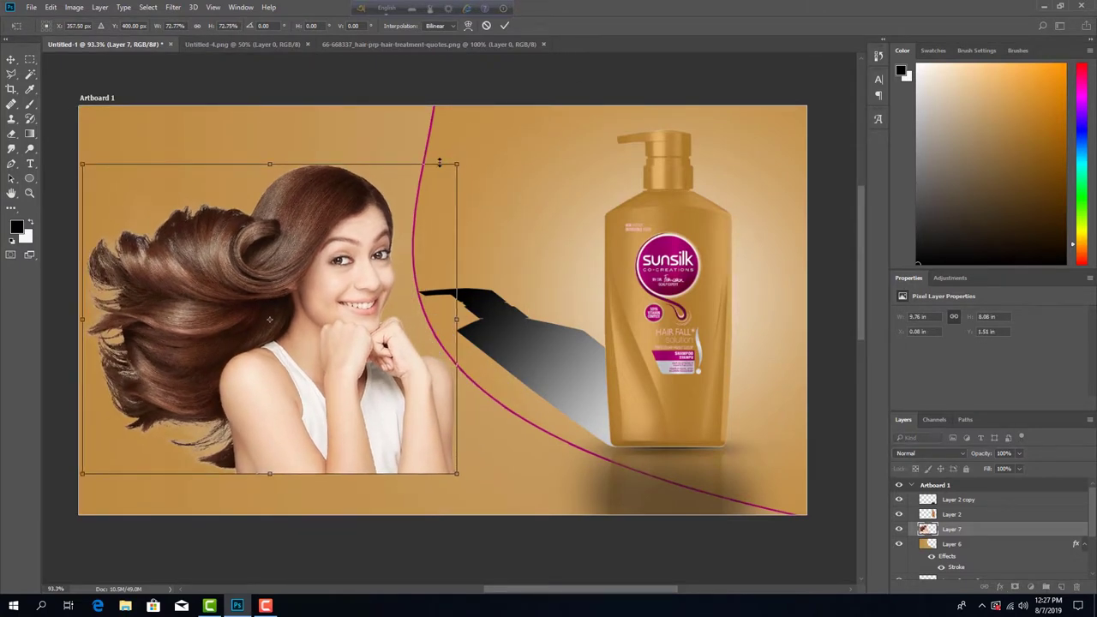
key(Down)
key(Down)
key(Down)
key(Down)
key(Down)
key(Down)
key(Down)
key(Down)
key(Down)
key(Down)
key(Down)
key(Down)
key(Down)
key(Down)
key(Down)
key(Down)
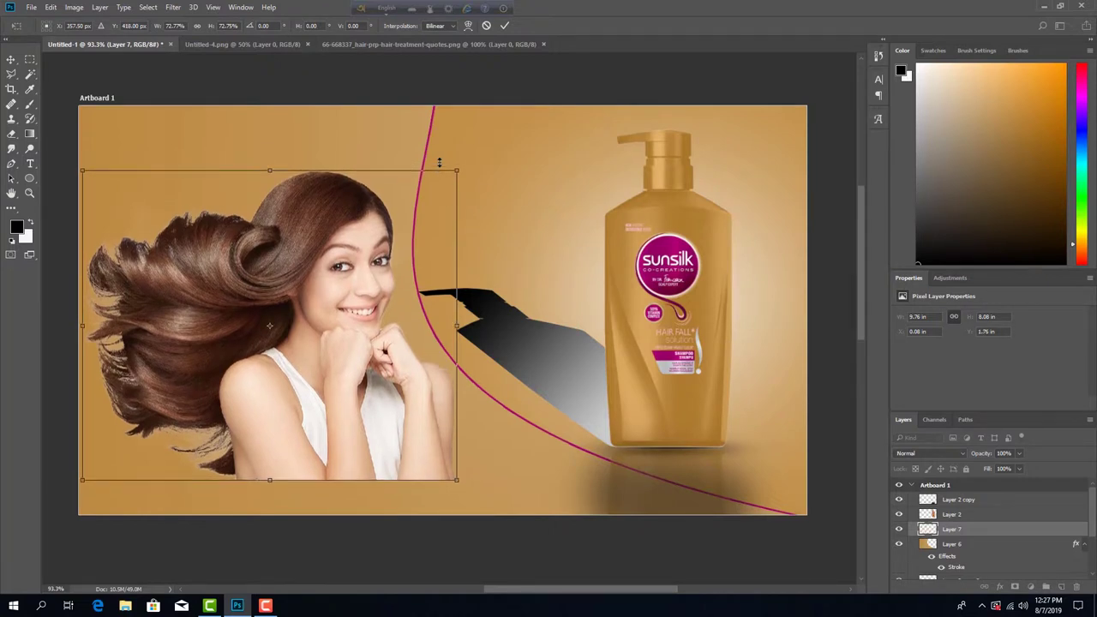
key(Down)
key(Down)
key(Down)
key(Down)
key(Down)
key(Down)
key(Down)
key(Down)
key(Down)
key(Down)
key(Down)
key(Down)
key(Down)
key(Down)
key(Down)
key(Down)
key(Down)
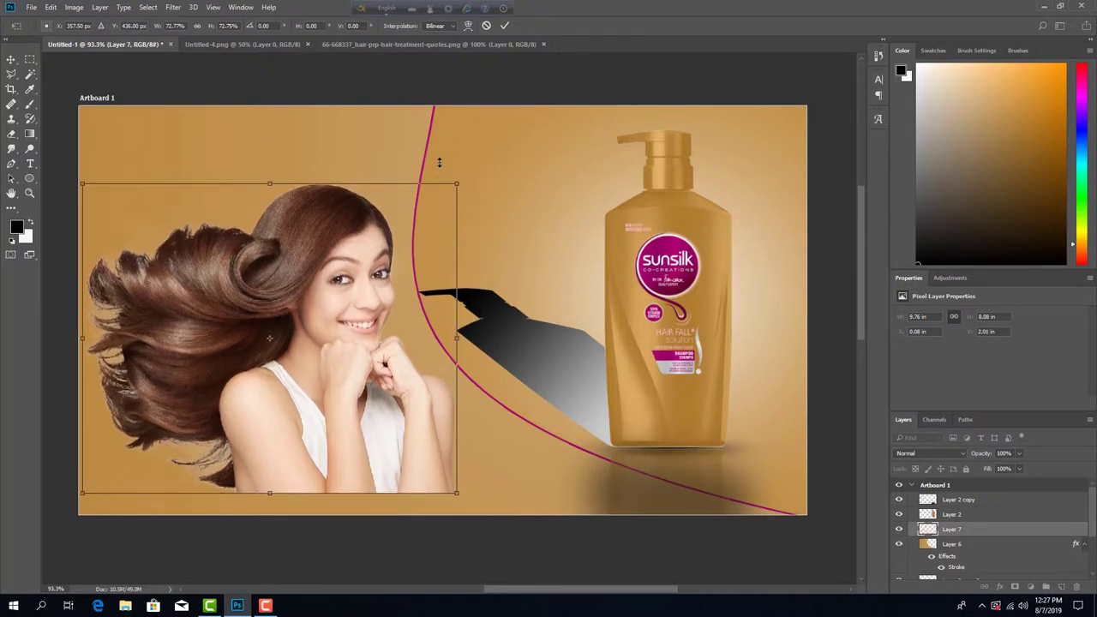
mouse_move(331, 279)
mouse_down()
mouse_move(328, 314)
mouse_move(334, 270)
mouse_move(325, 293)
mouse_up()
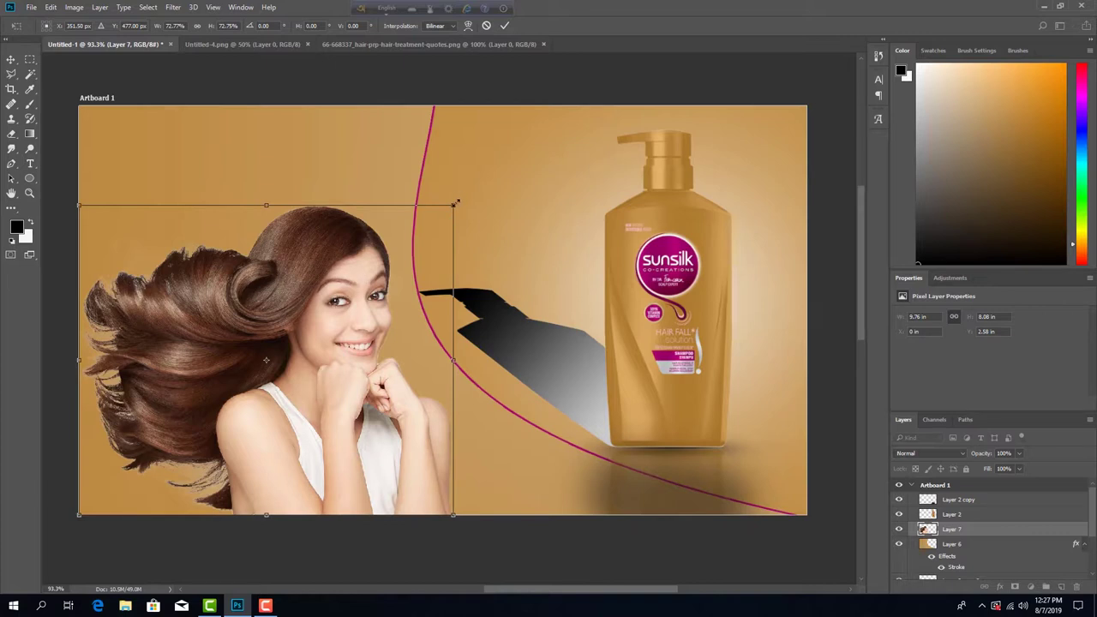
Step: Enlarge the woman to about 75.3% and nudge her up until her lower edge meets the artboard's bottom edge, applying the transform
drag(460, 199, 461, 198)
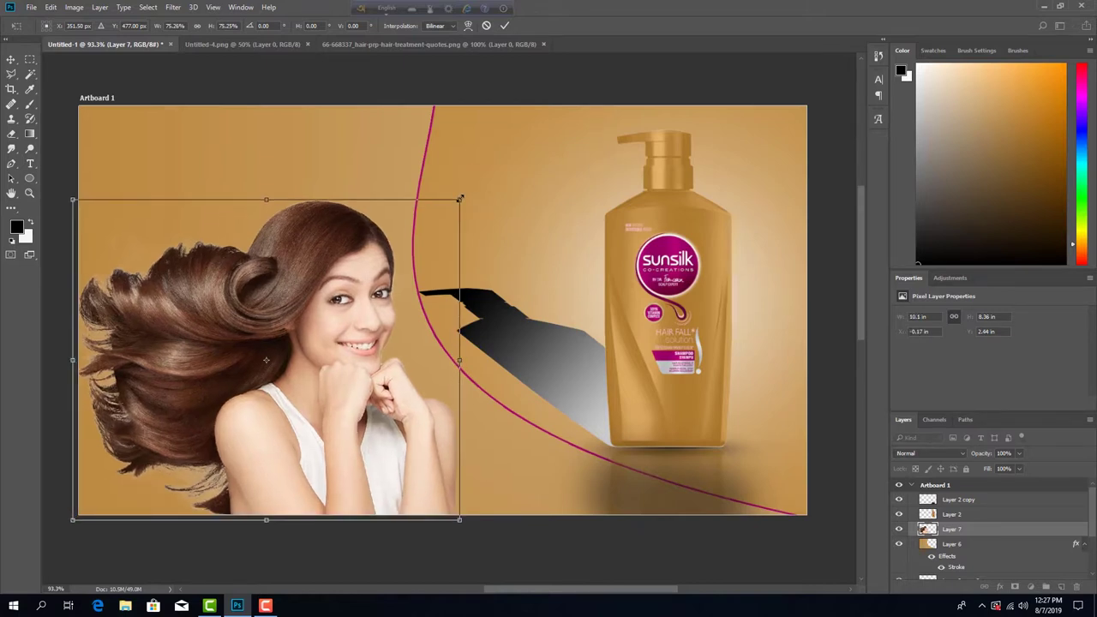
key(Up)
key(Up)
key(Up)
key(Up)
key(Up)
key(Up)
key(Up)
key(Up)
key(Up)
key(Up)
key(Up)
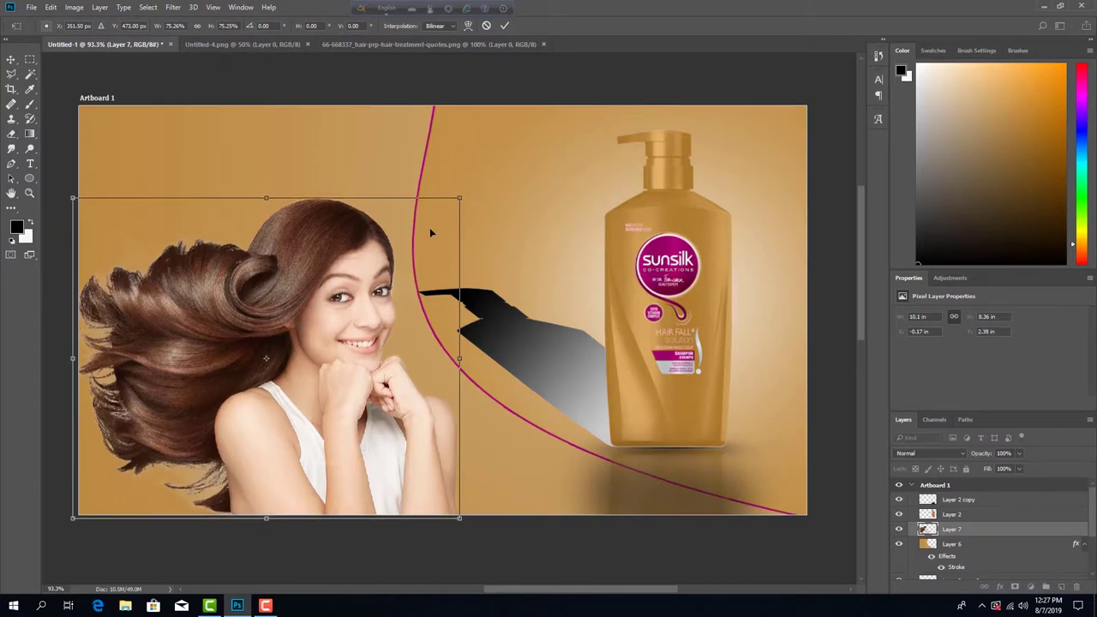
key(Down)
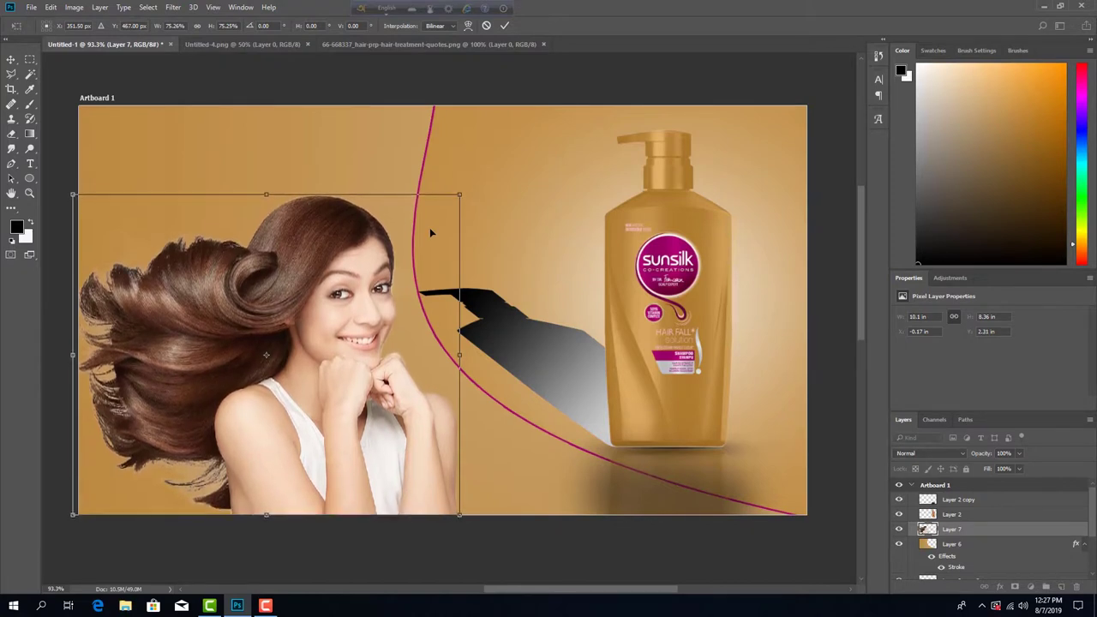
key(Return)
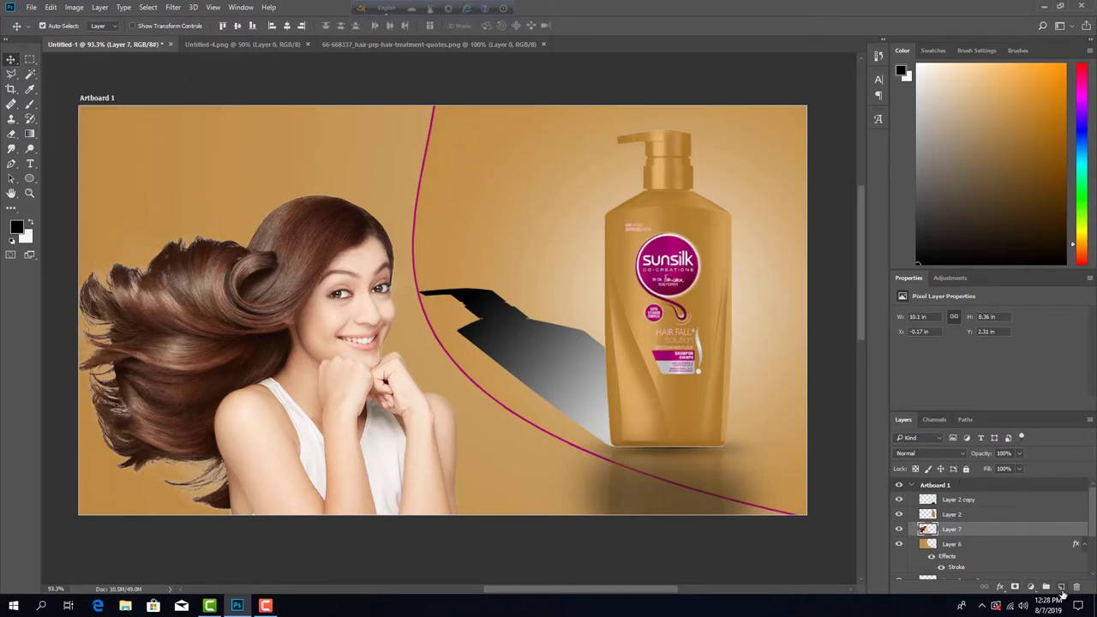
Step: Add a new layer and draw a 180 x 169 px ellipse over the panel curve's upper end, shifted left to X 566 px
click(1062, 588)
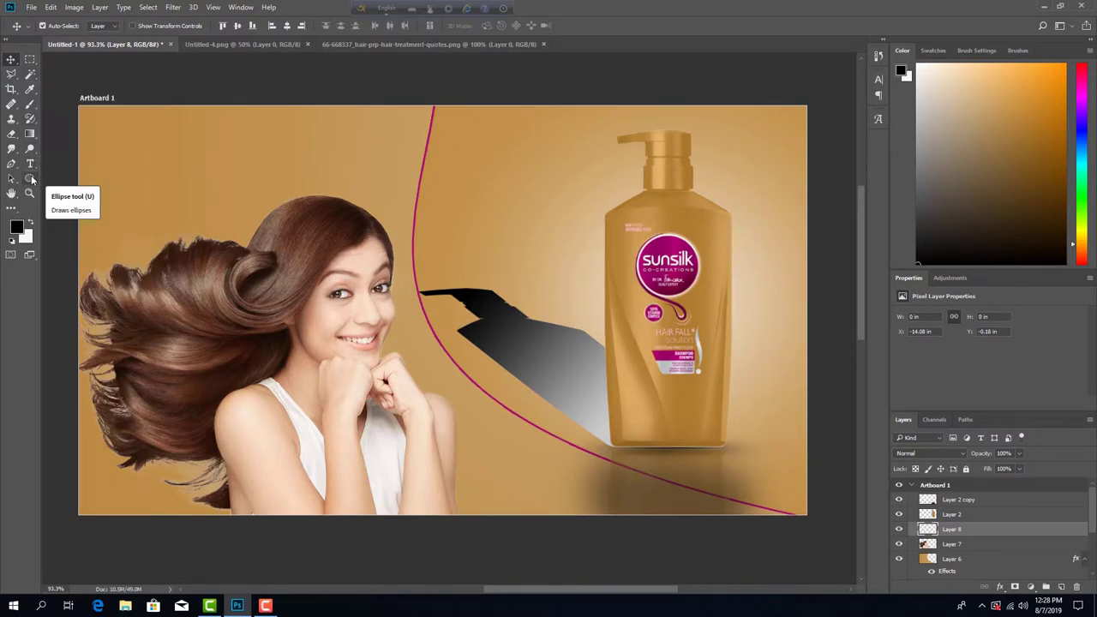
click(30, 179)
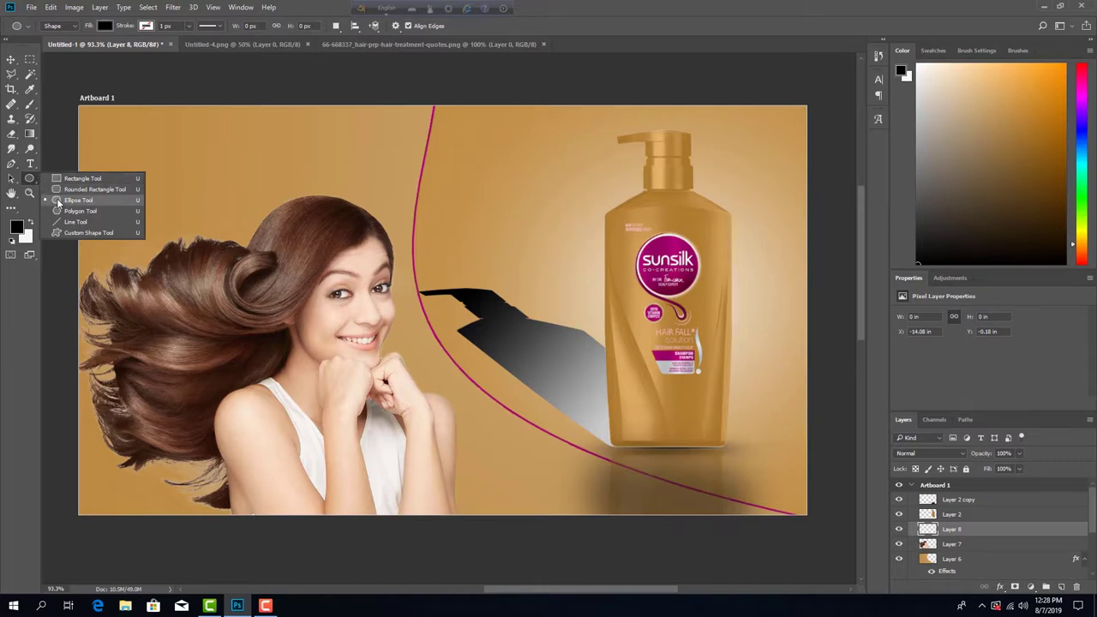
click(58, 201)
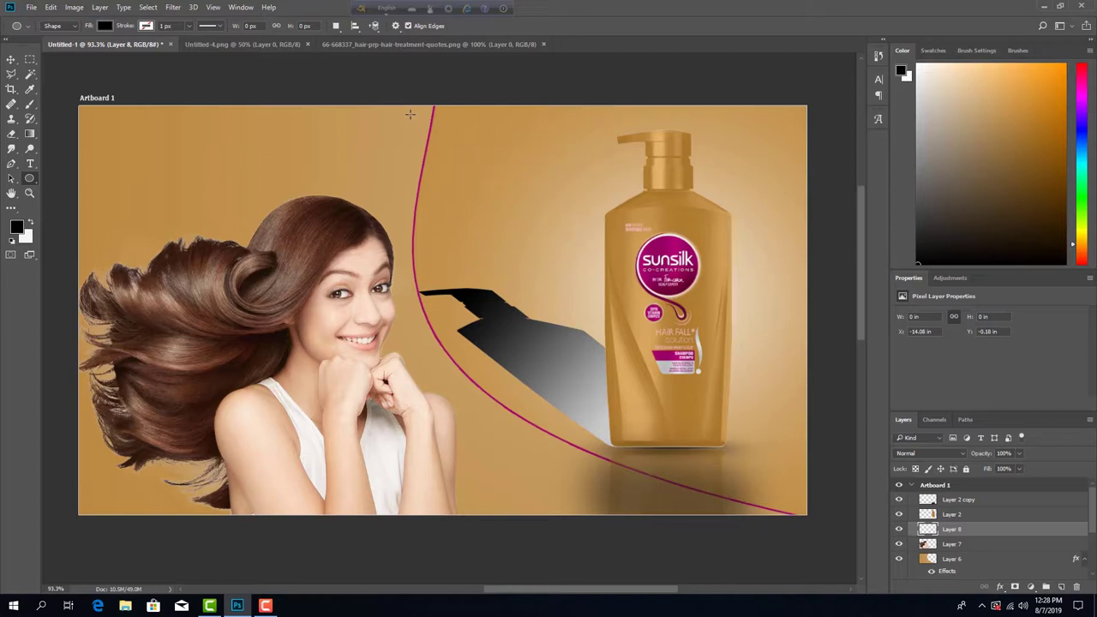
drag(392, 112, 486, 200)
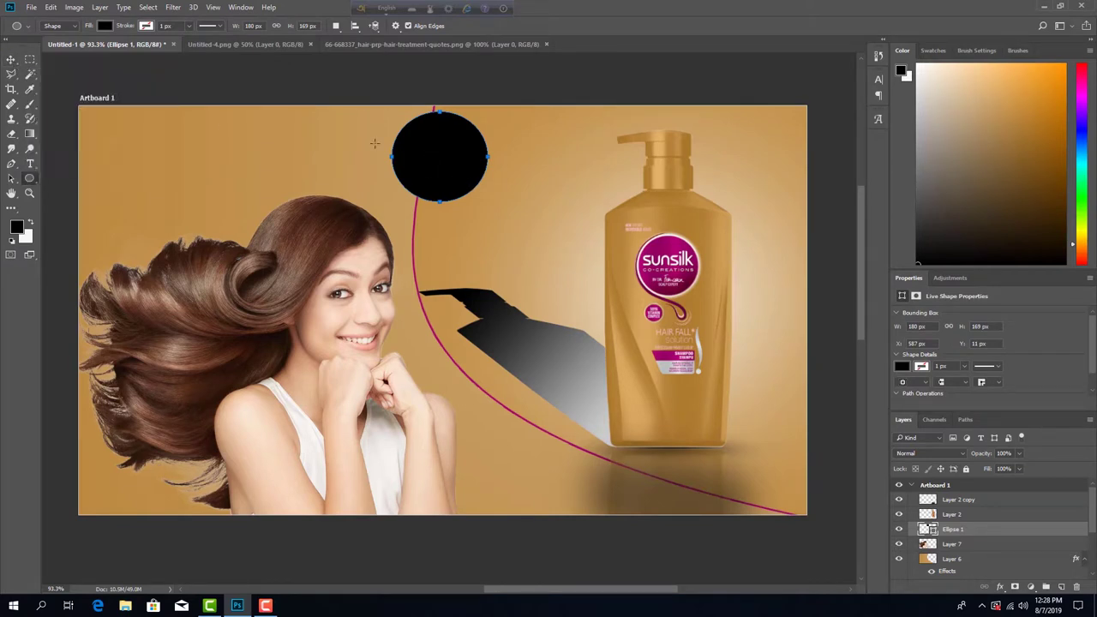
click(11, 59)
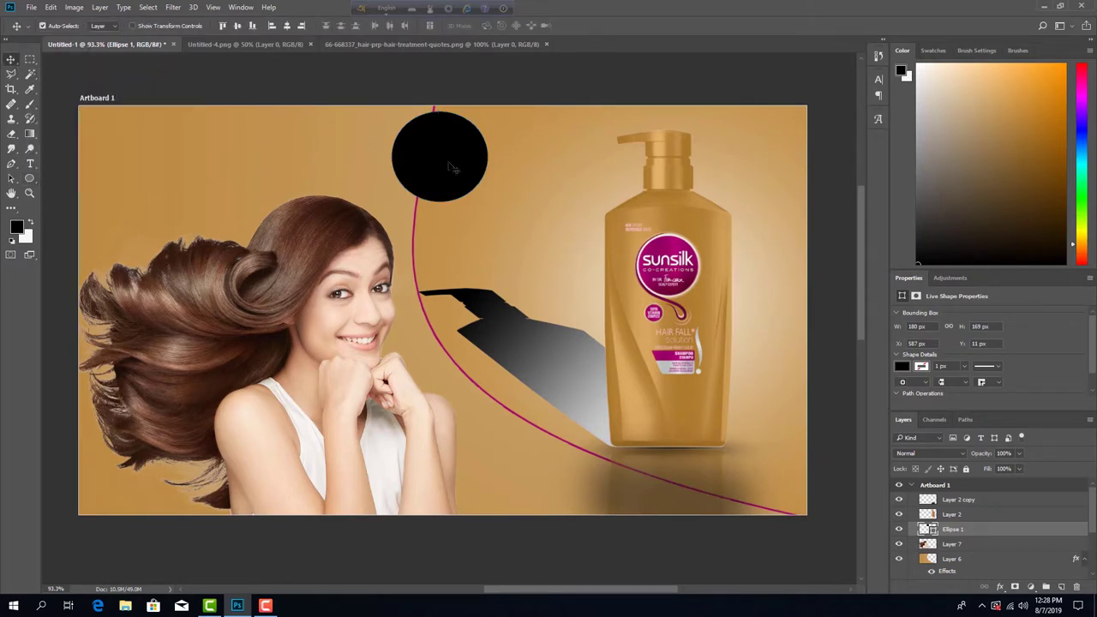
drag(446, 163, 434, 163)
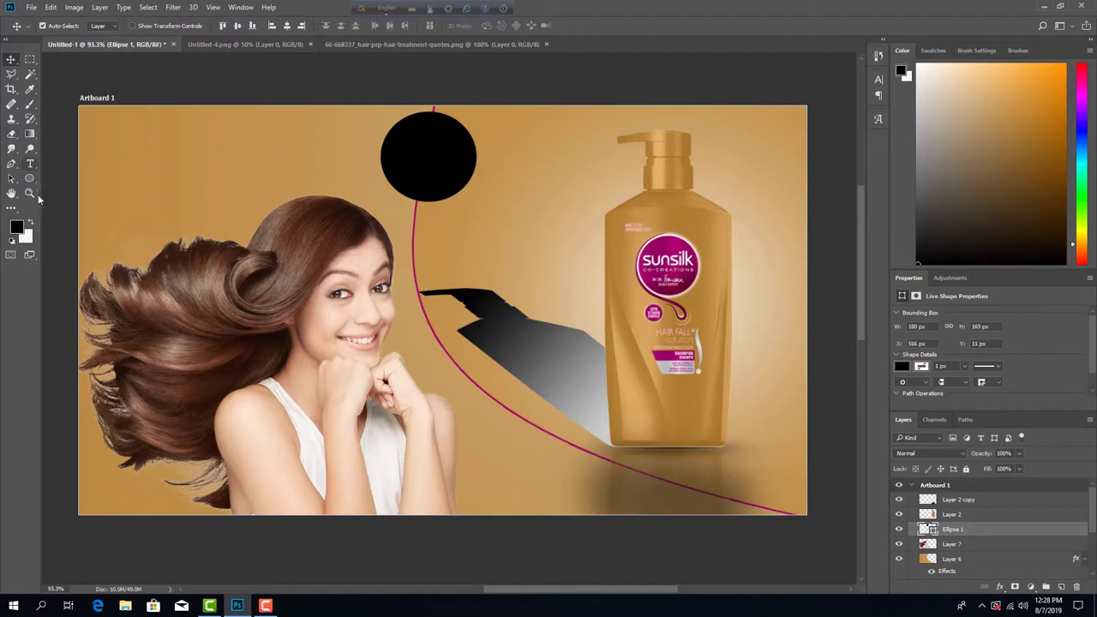
Step: Sample magenta b20075 from the bottle's Sunsilk logo as foreground colour and fill the ellipse with it
click(18, 229)
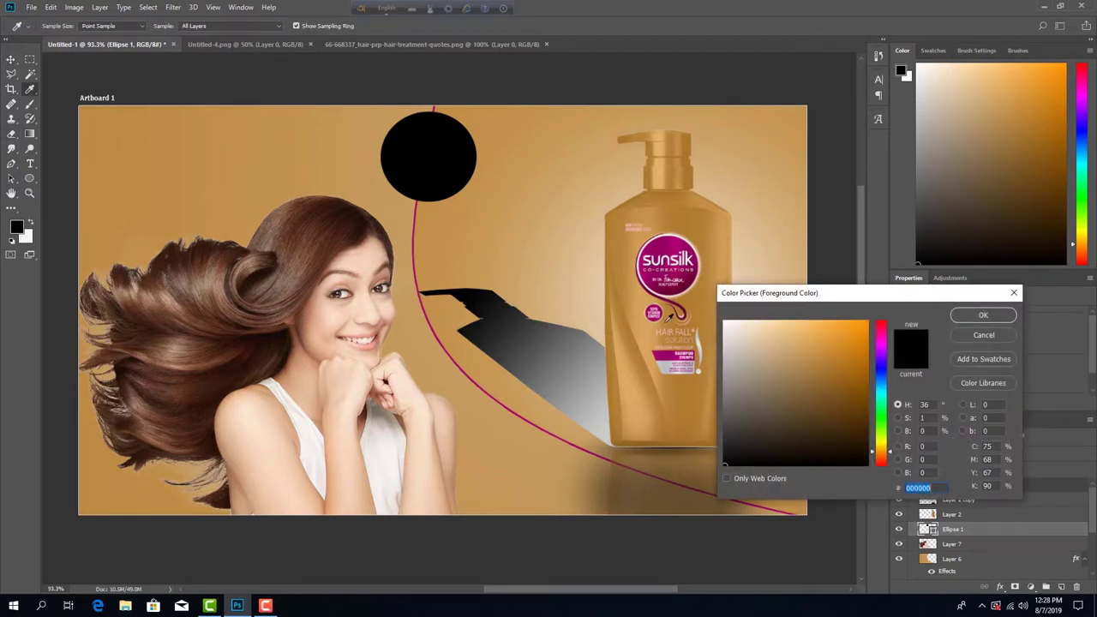
click(690, 249)
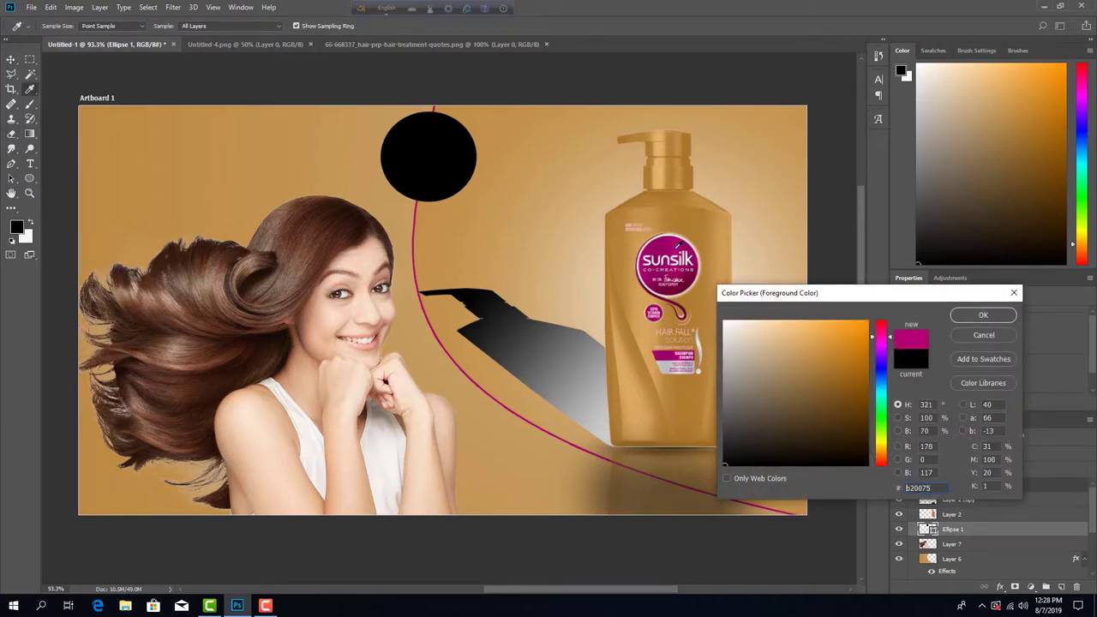
click(982, 314)
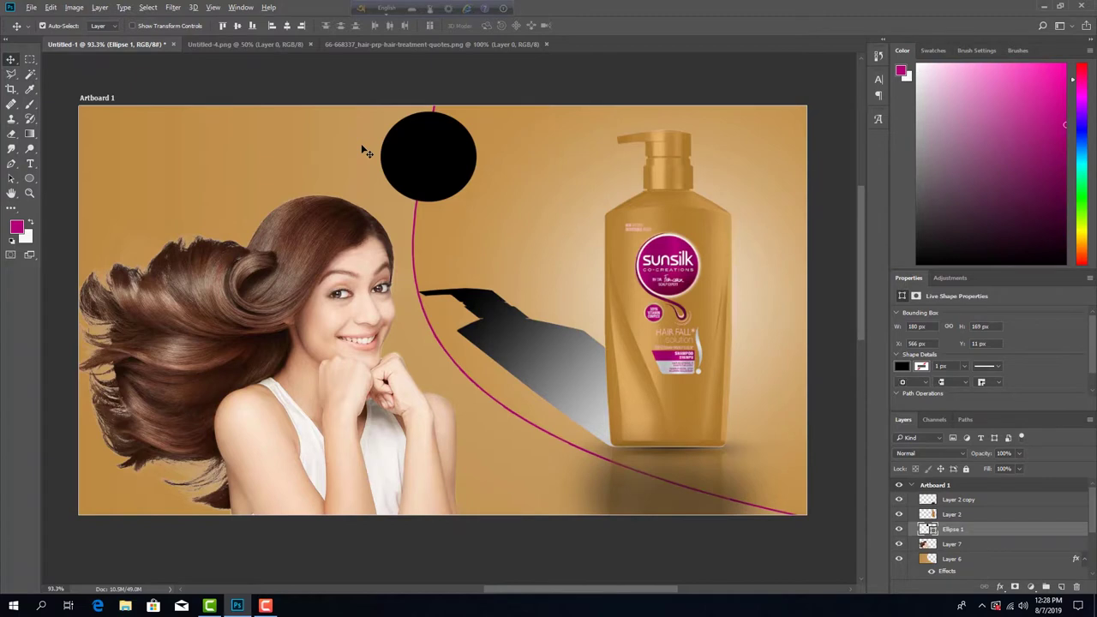
key(alt+BackSpace)
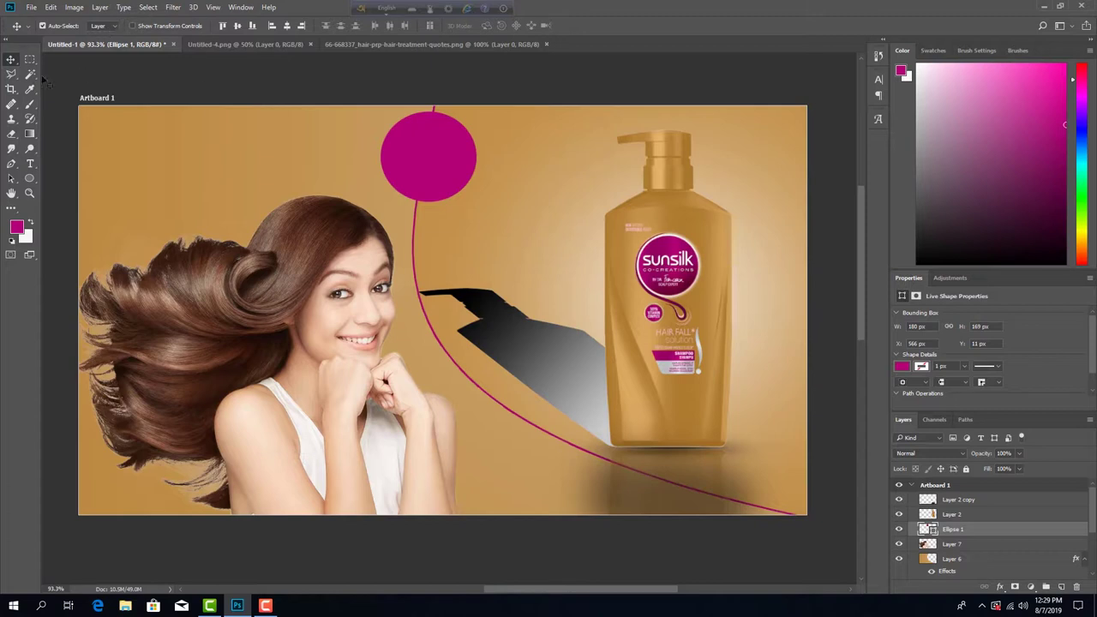
click(31, 165)
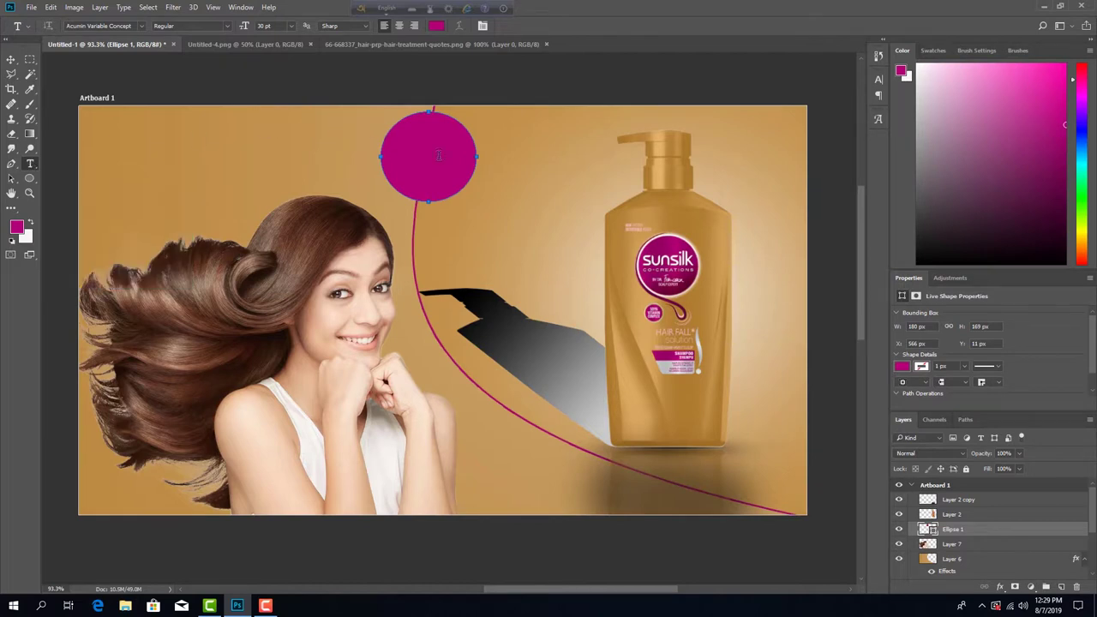
click(443, 27)
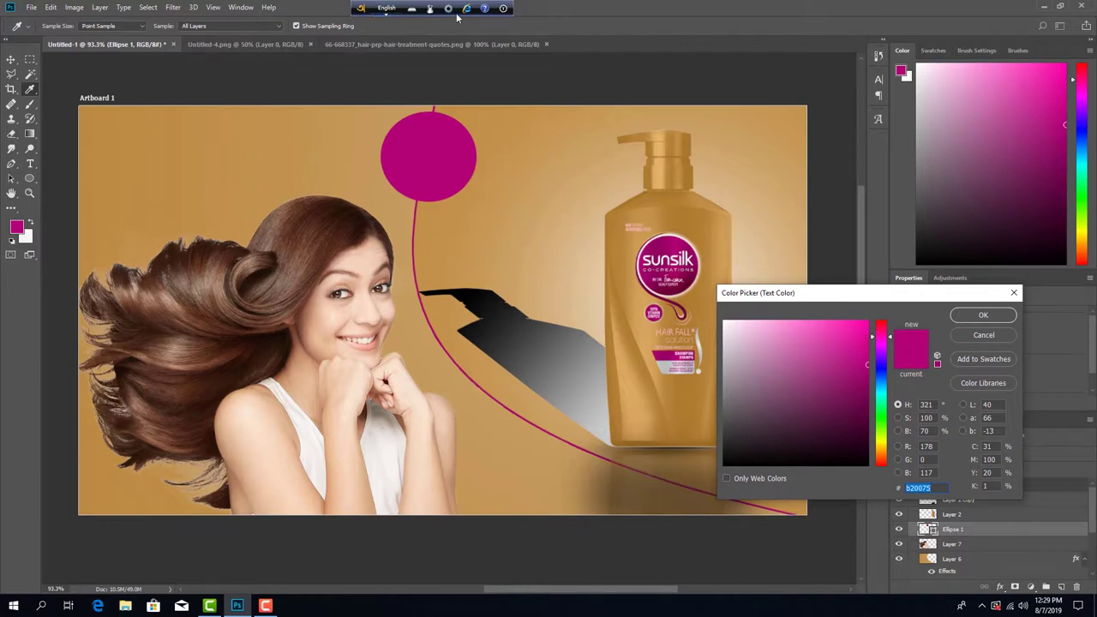
click(504, 11)
click(515, 21)
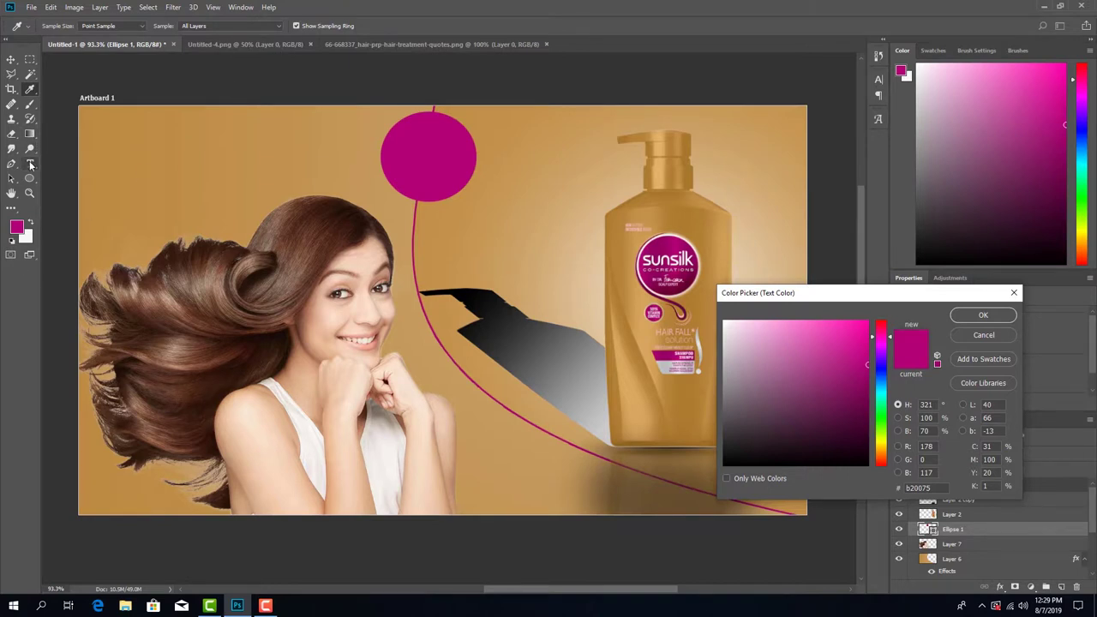
drag(919, 293, 890, 229)
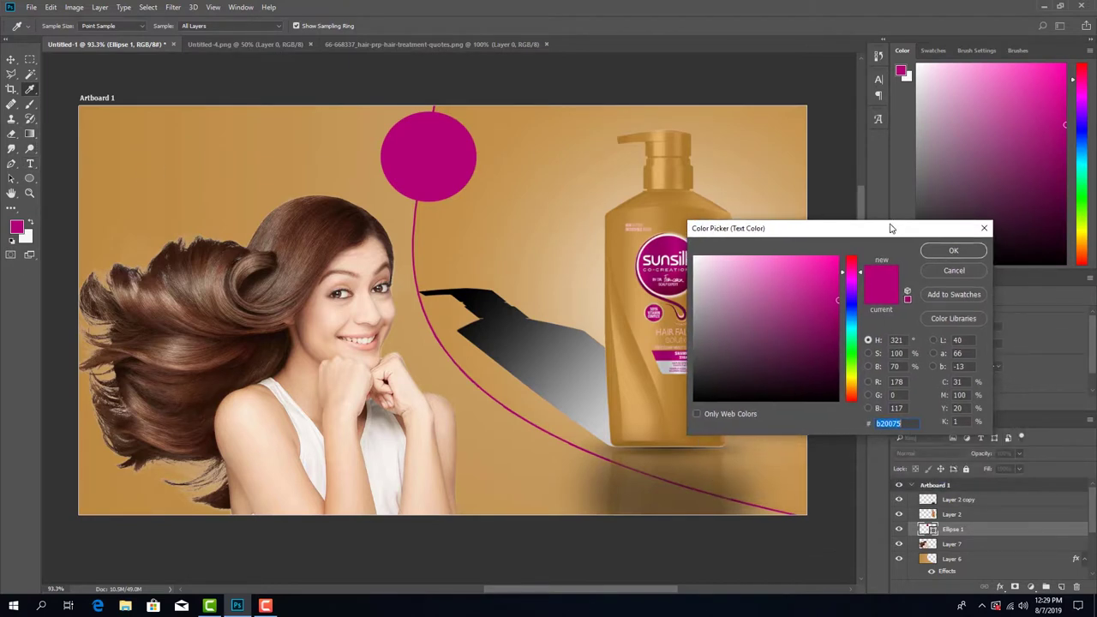
click(954, 270)
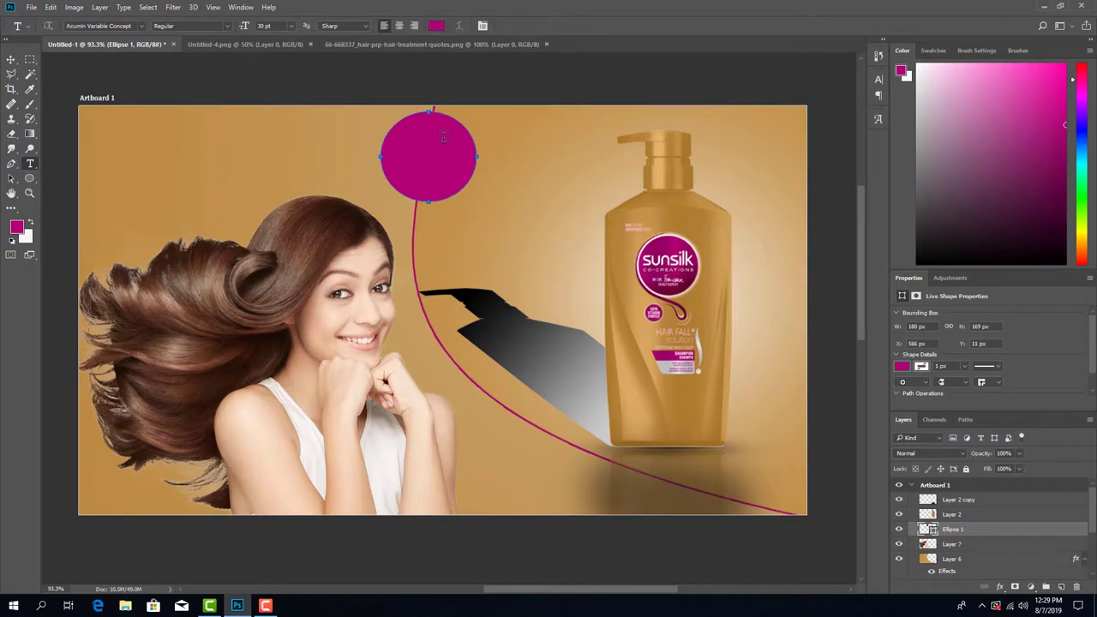
Step: Set the Type tool's text colour to white
click(437, 26)
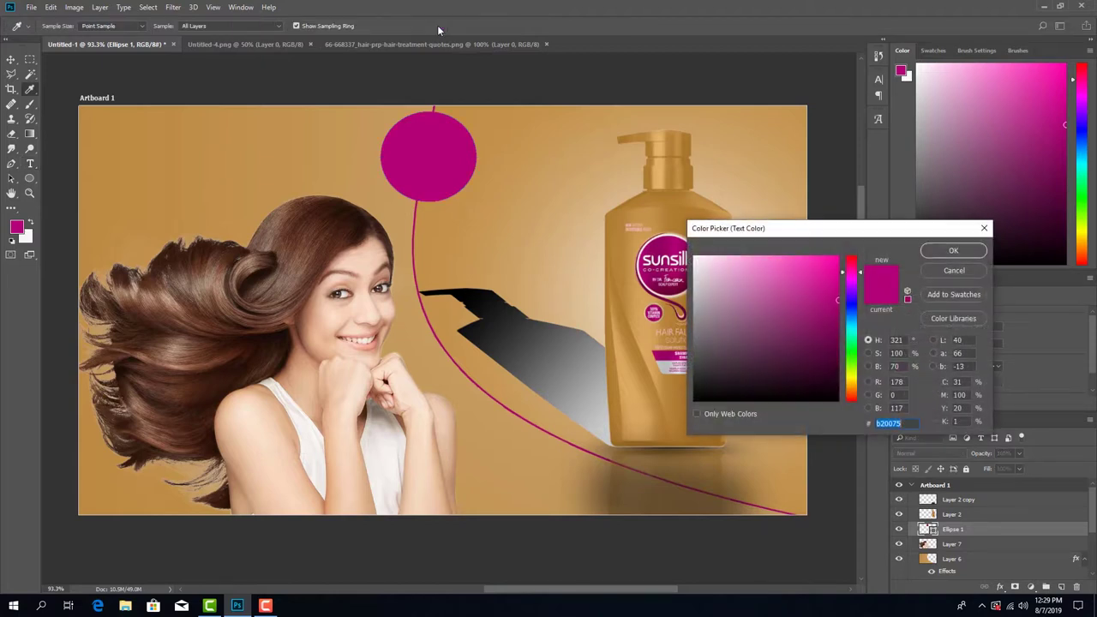
click(696, 260)
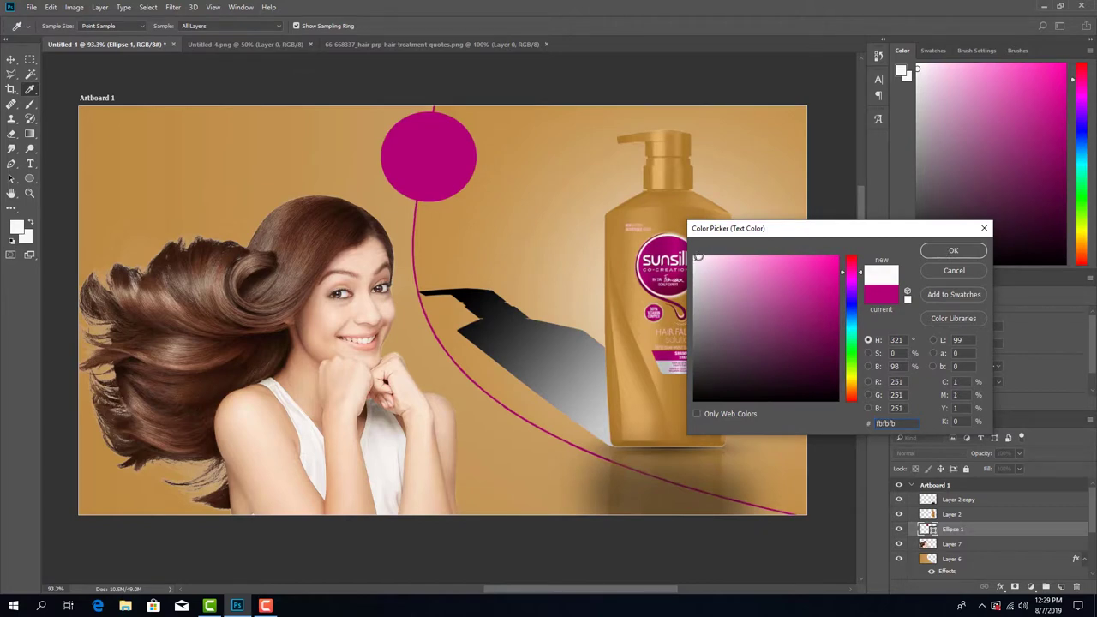
click(954, 251)
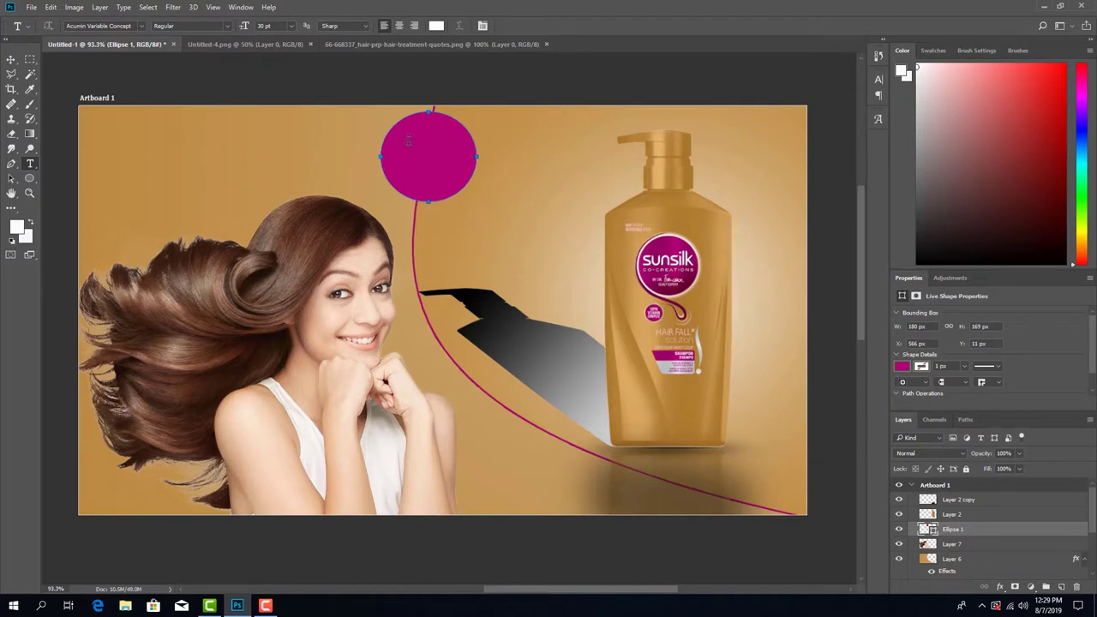
Step: Add the horizontal text "SUNSilk" inside the magenta ellipse
click(31, 165)
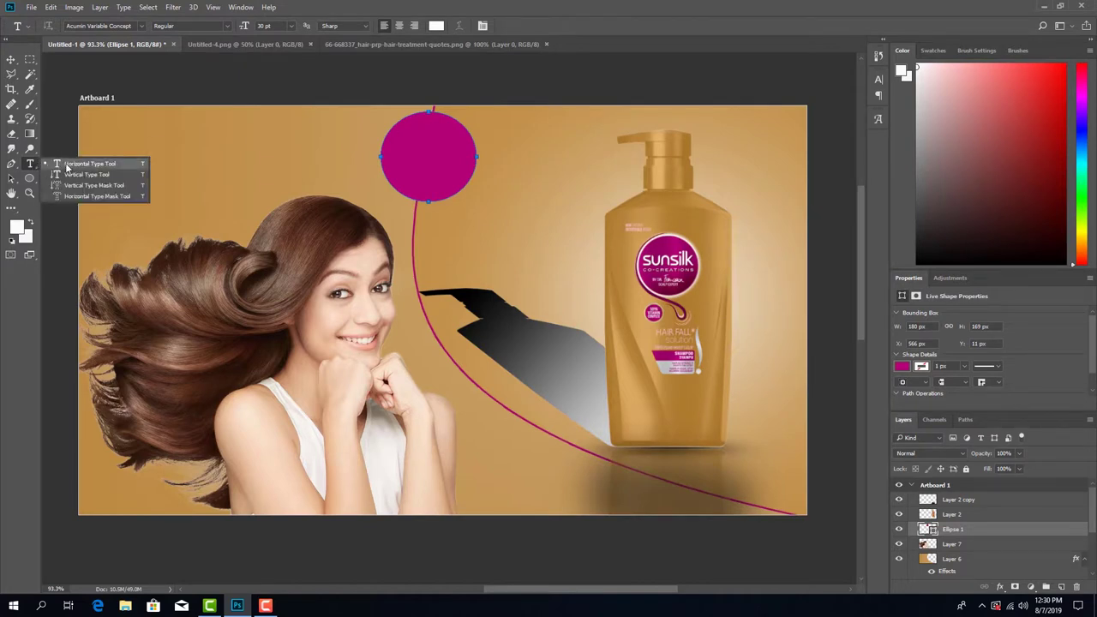
click(66, 167)
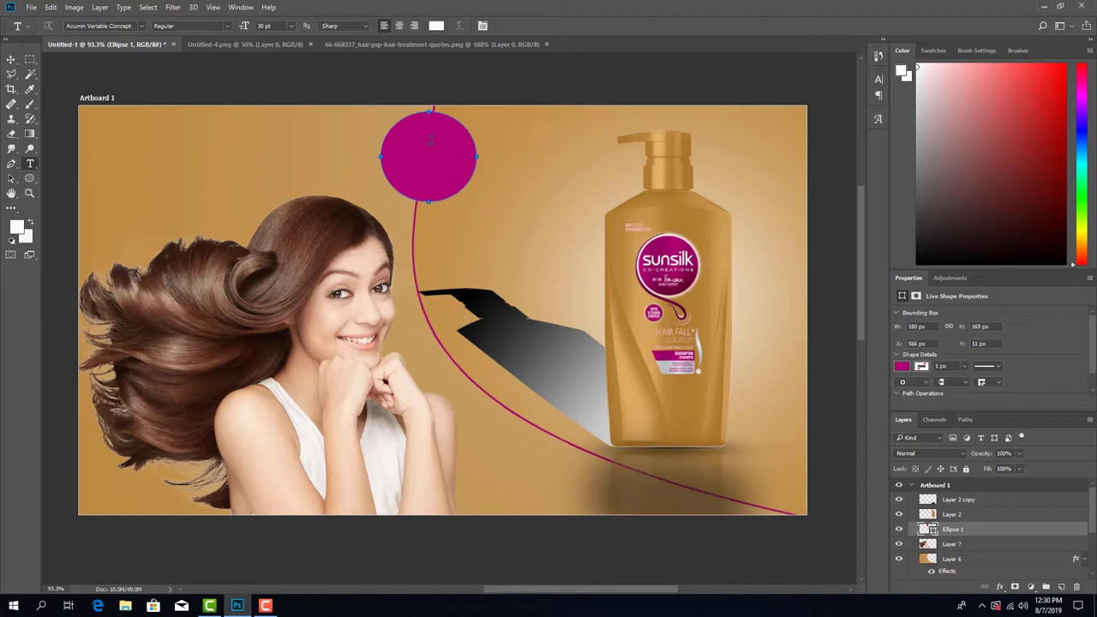
click(413, 136)
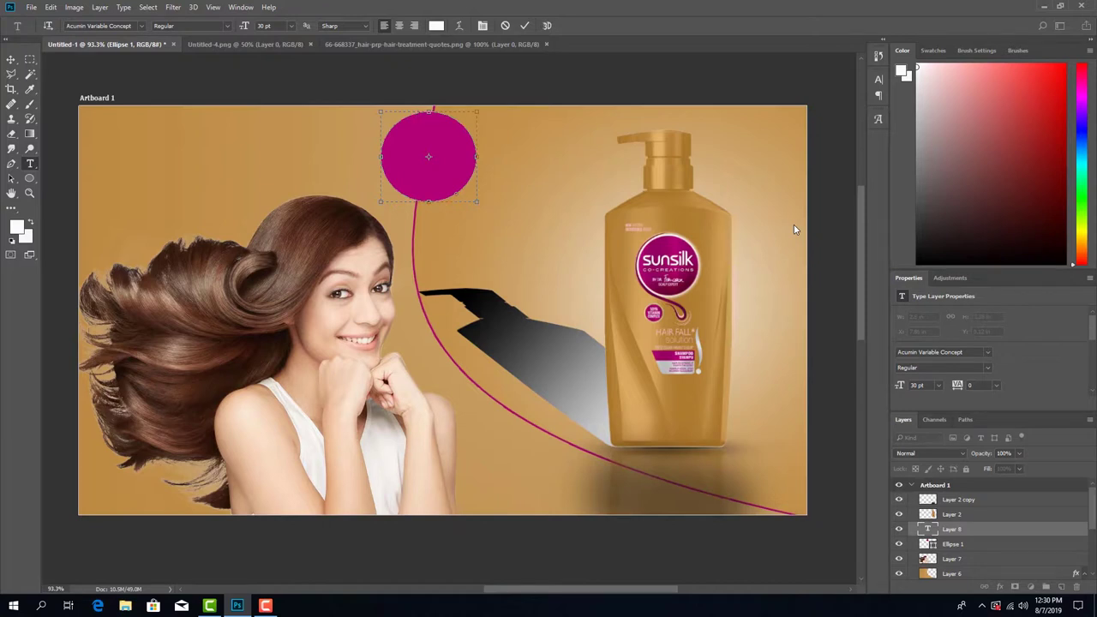
text(SuNS)
text(ilk)
Step: Set the SUNSilk text's font to Algerian and commit the text
drag(448, 138, 388, 138)
click(141, 26)
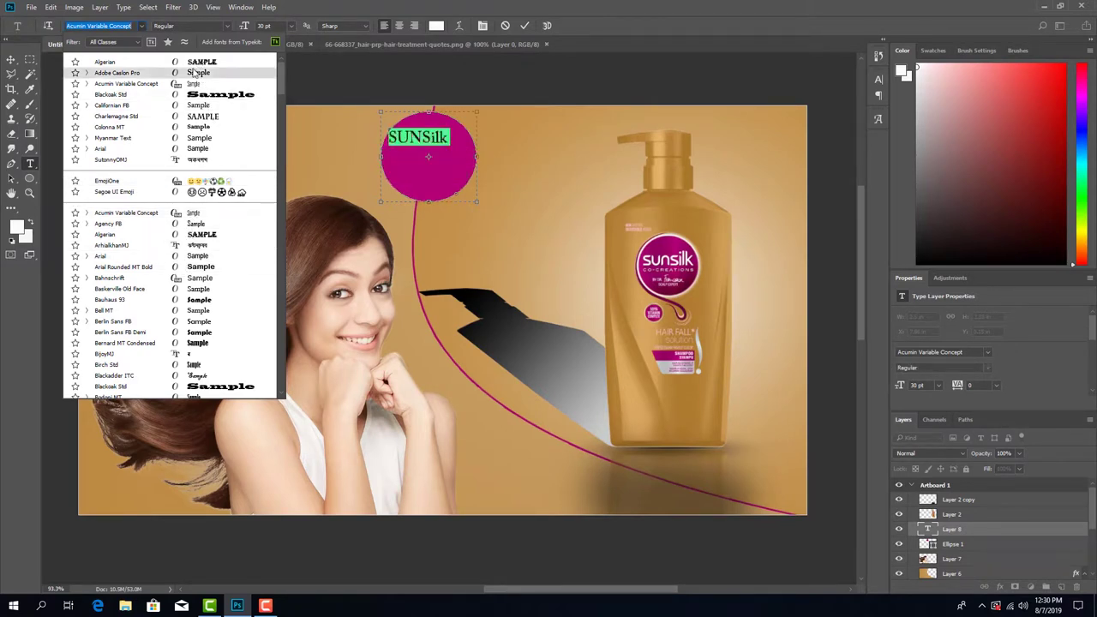
scroll(182, 240, down, 4)
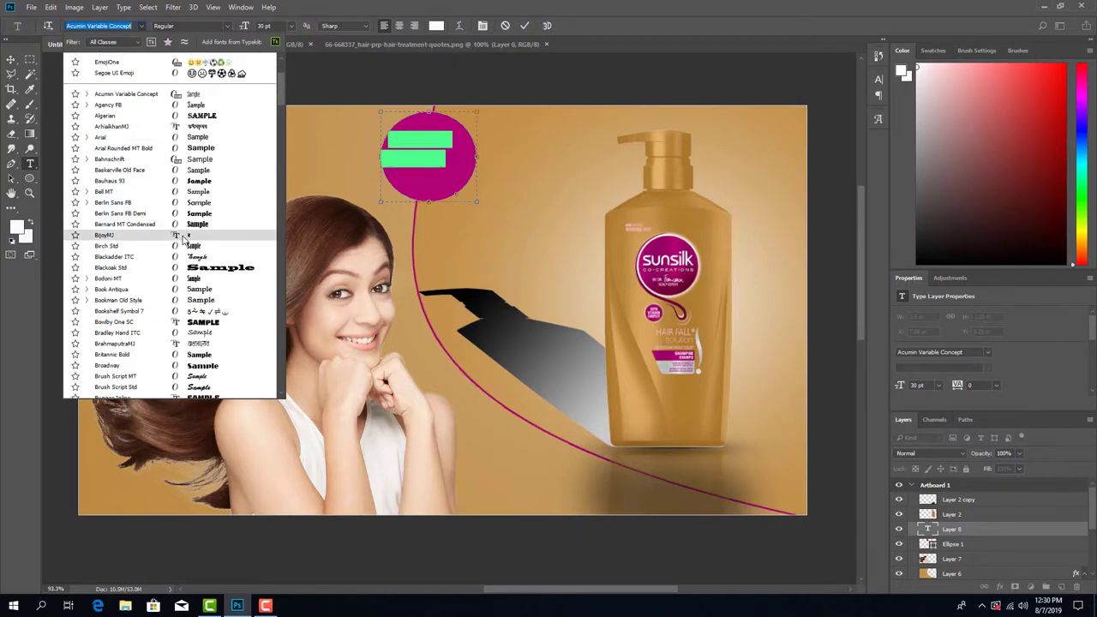
scroll(183, 240, down, 10)
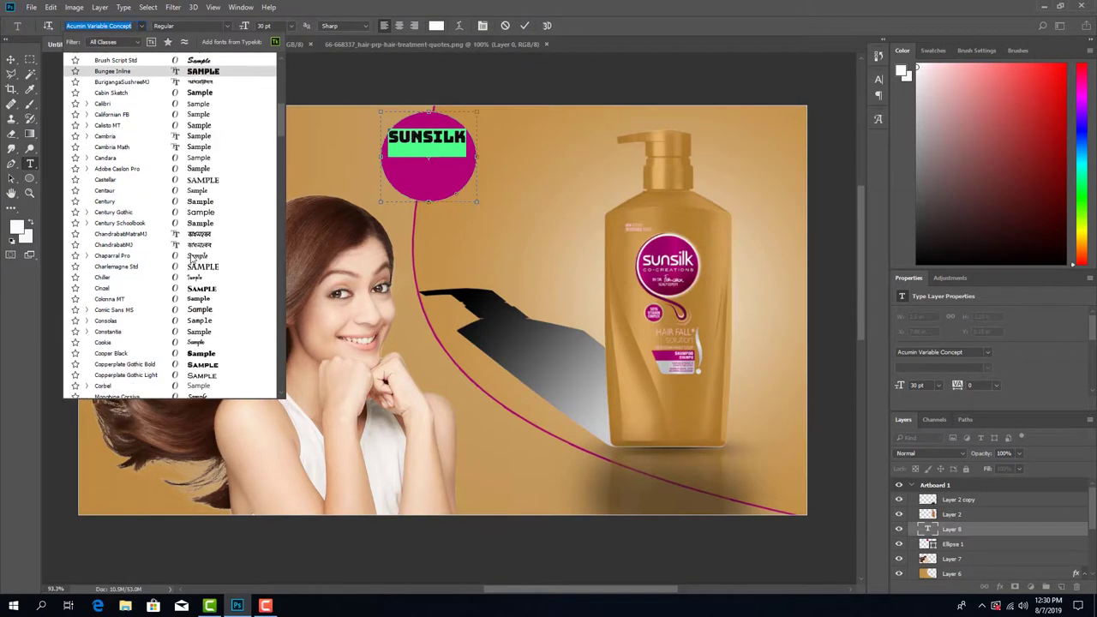
scroll(195, 253, up, 8)
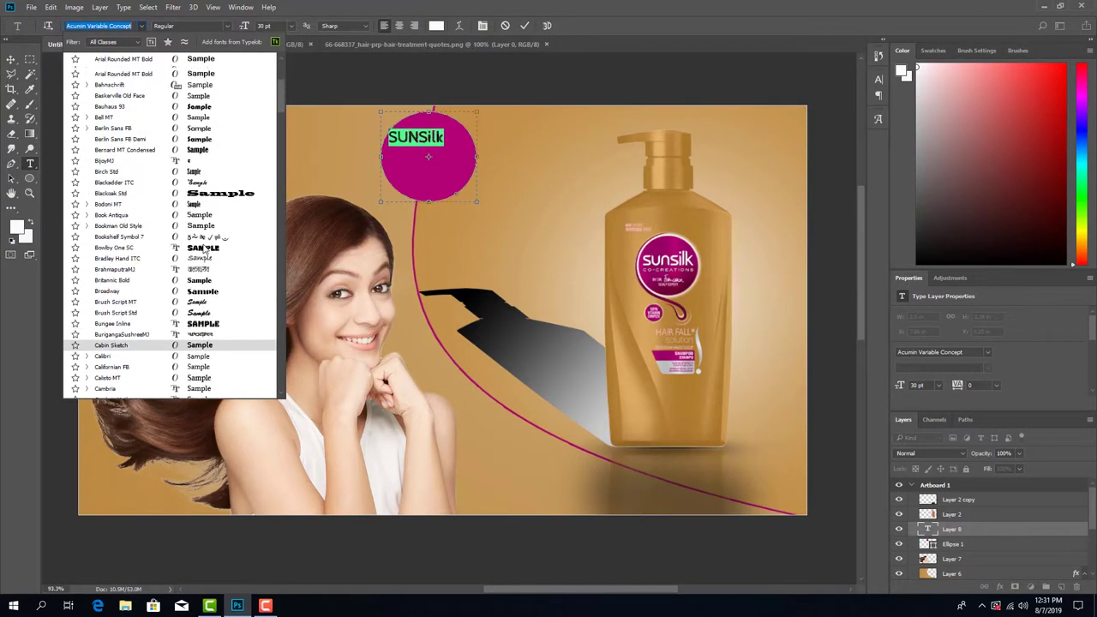
scroll(204, 249, up, 6)
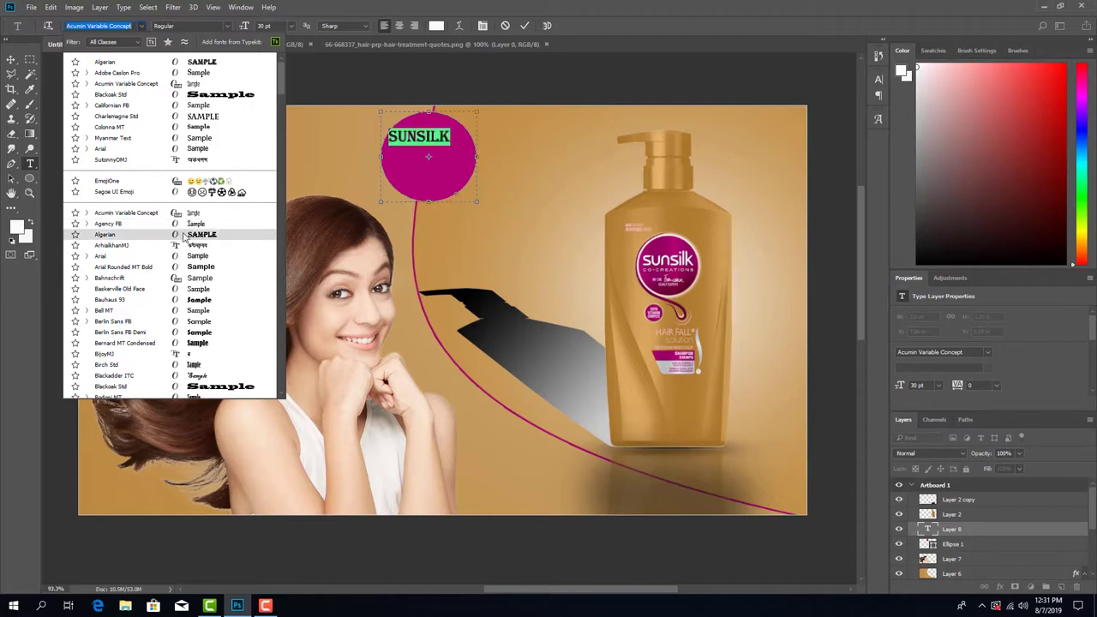
click(182, 235)
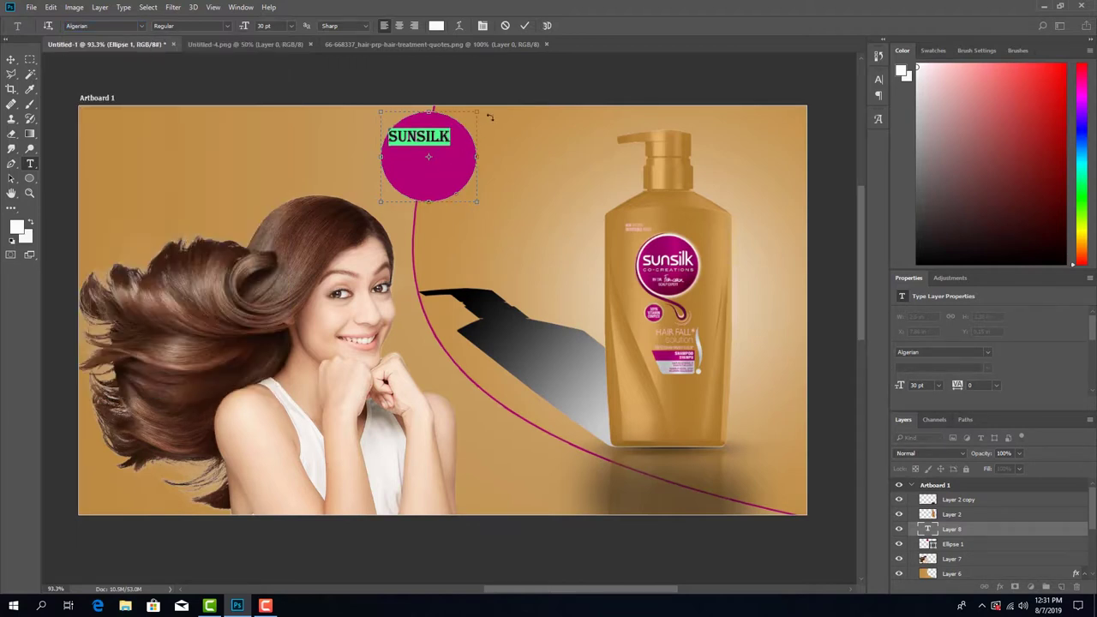
click(11, 59)
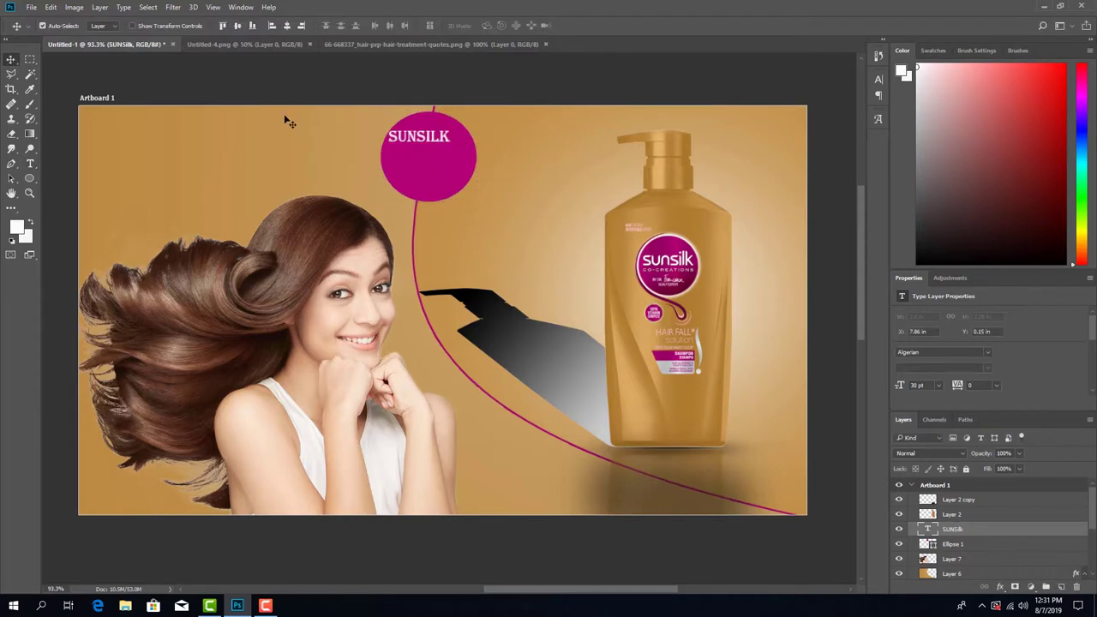
Step: Scale the SUNSILK text proportionally to about 114% and centre it horizontally in the upper half of the magenta ellipse
drag(428, 142, 437, 144)
key(ctrl+t)
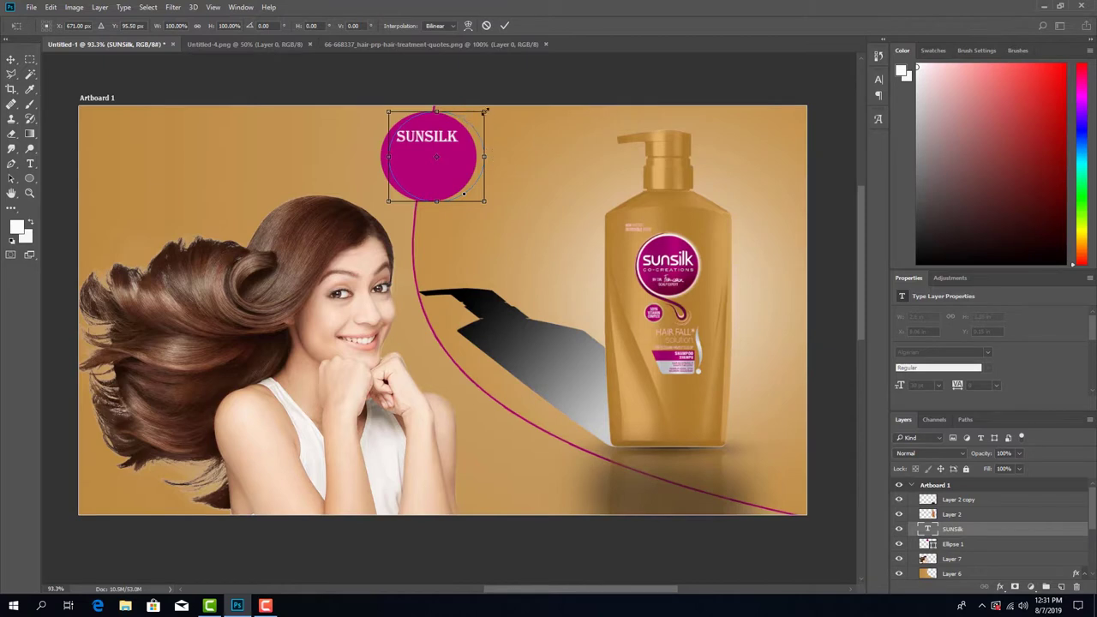
drag(485, 111, 492, 104)
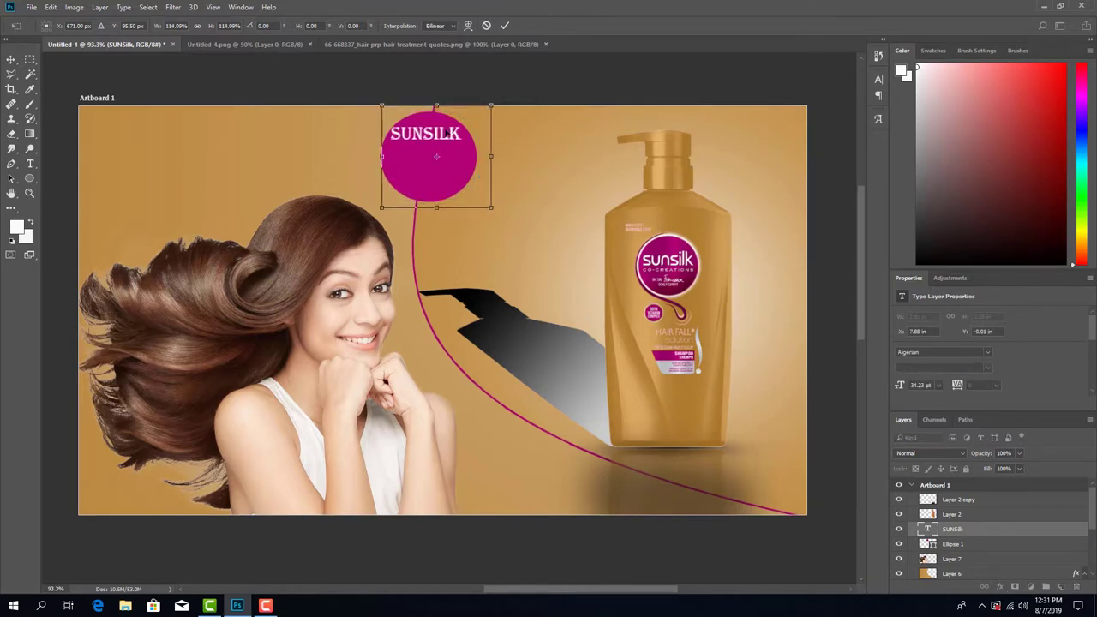
drag(439, 138, 440, 137)
key(Return)
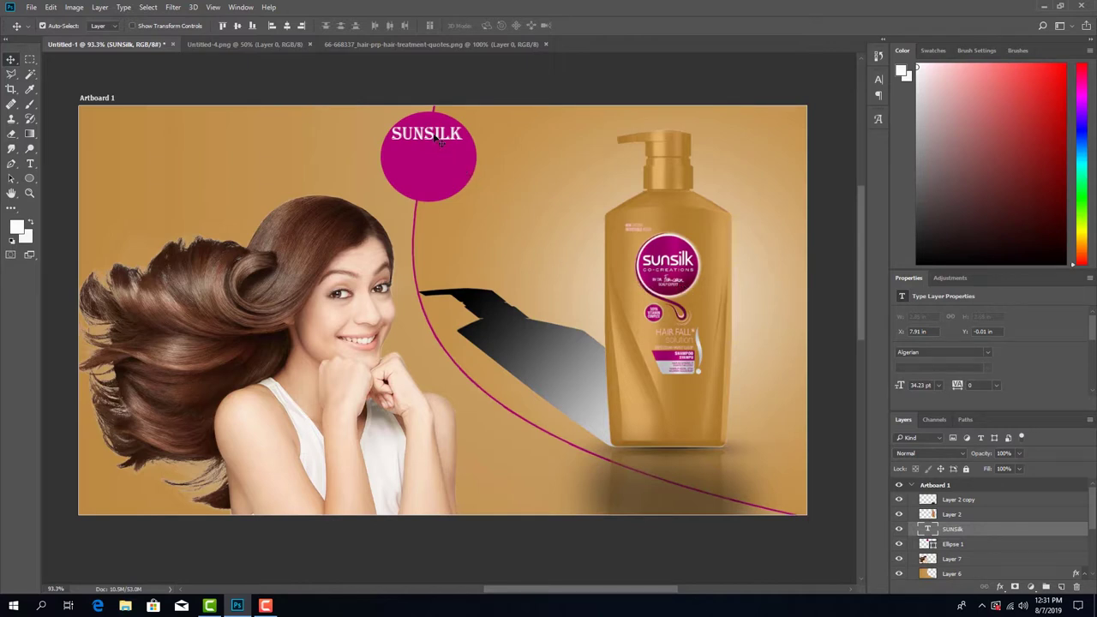
drag(440, 142, 440, 147)
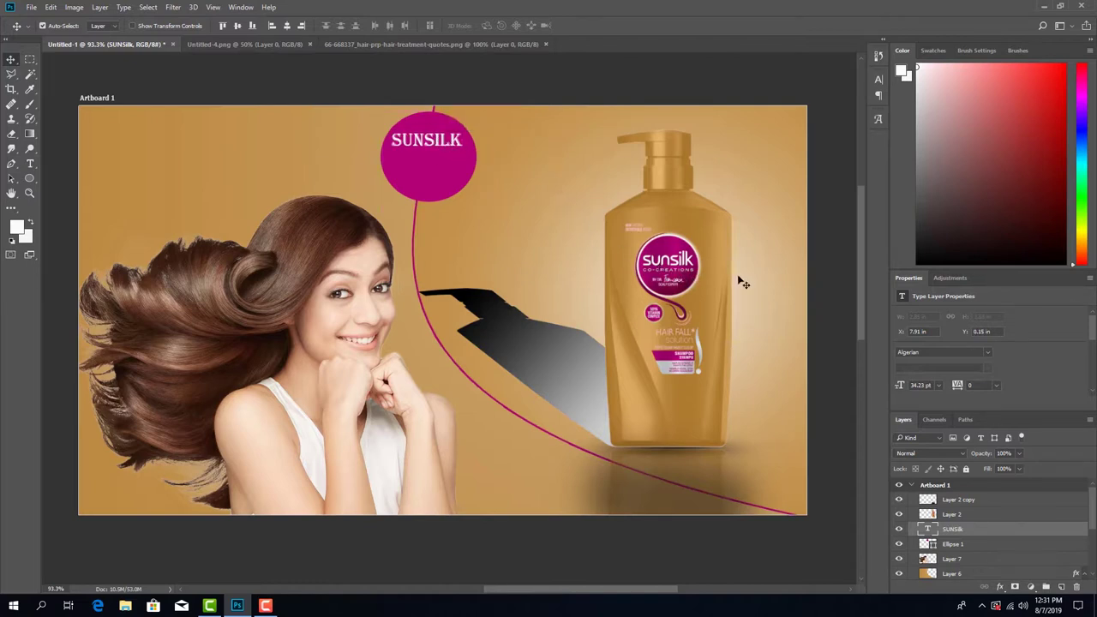
Step: Add the white horizontal text "CO-CREATIONS" below SUNSILK, starting inside the magenta ellipse, and commit it
click(30, 163)
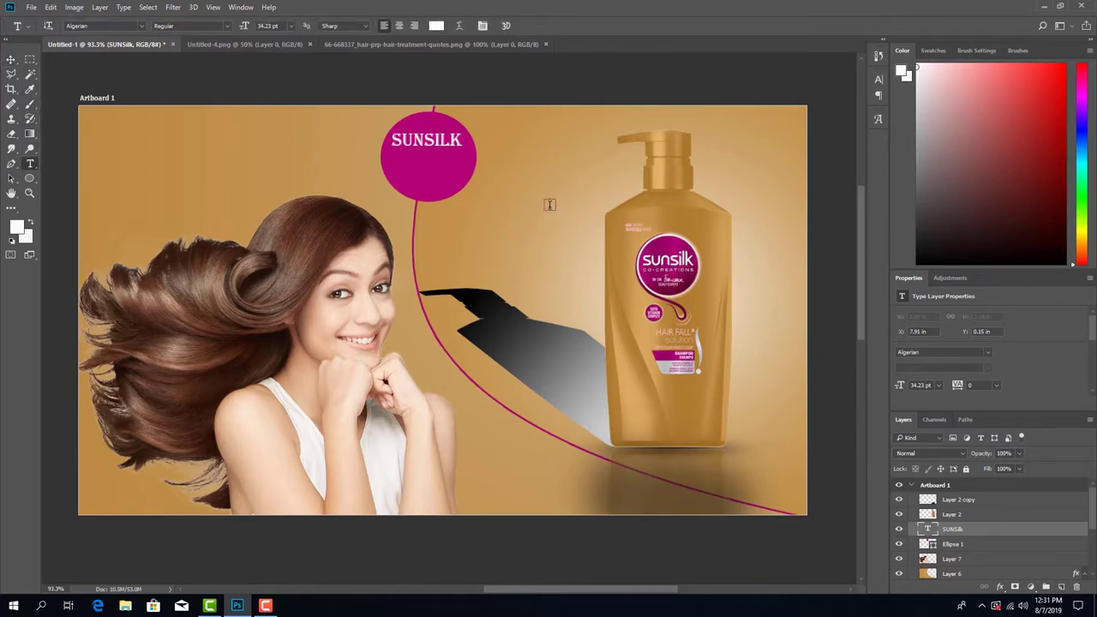
click(397, 165)
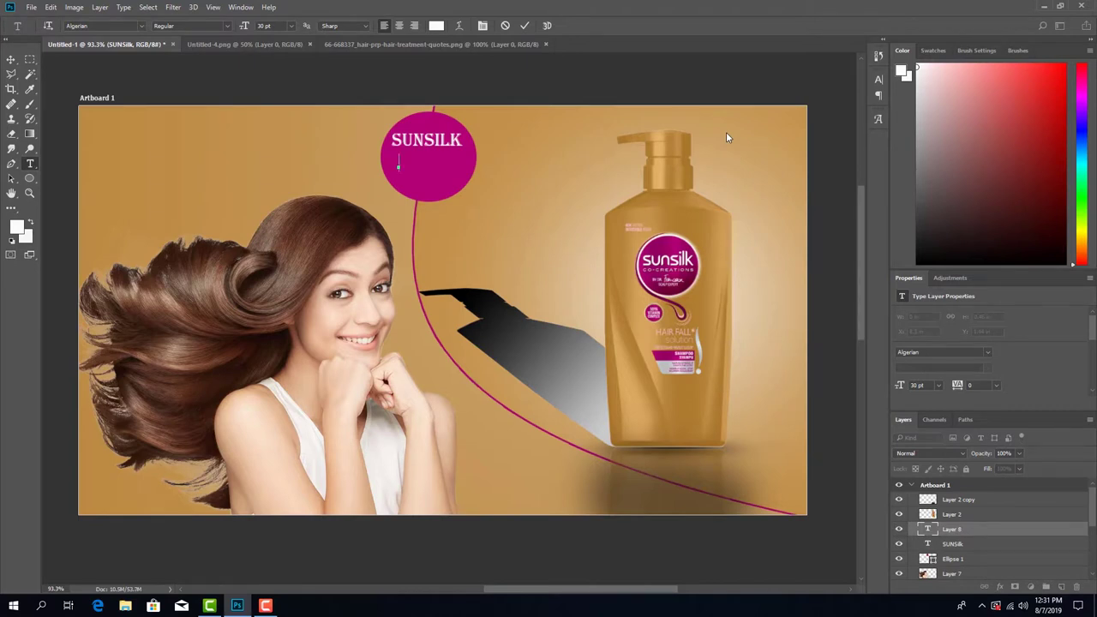
text(CO-CREATIO)
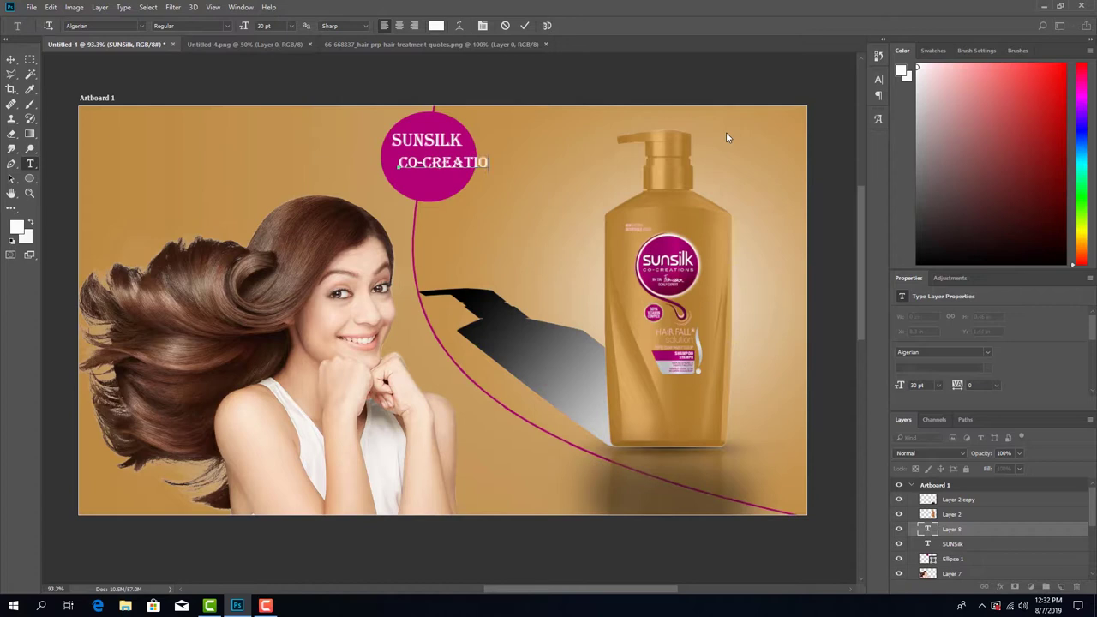
text(NS)
key(ctrl+t)
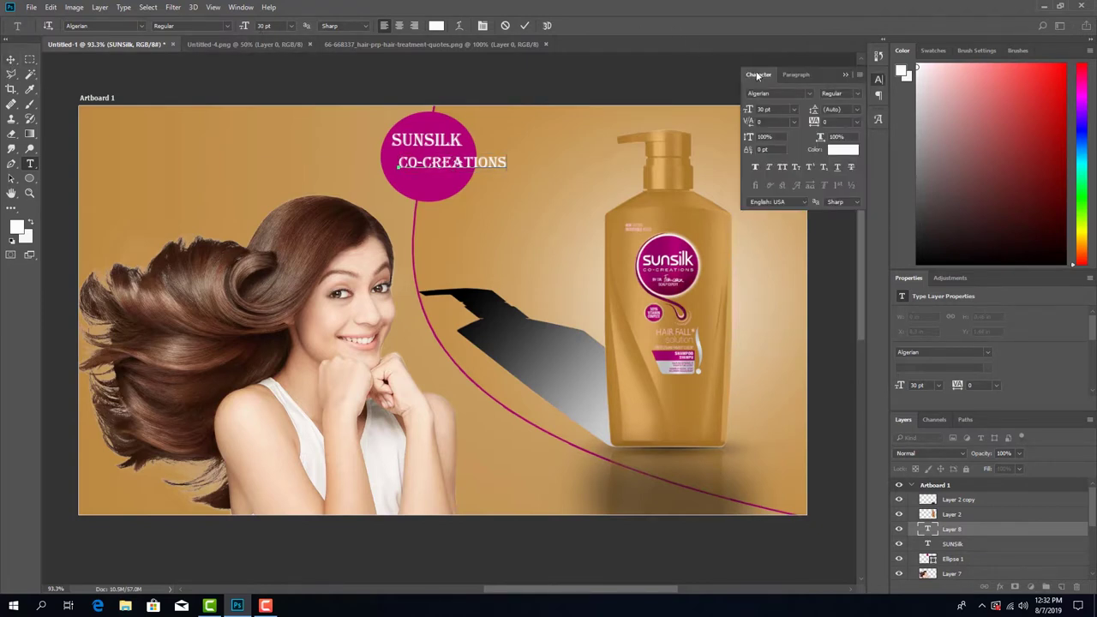
click(706, 64)
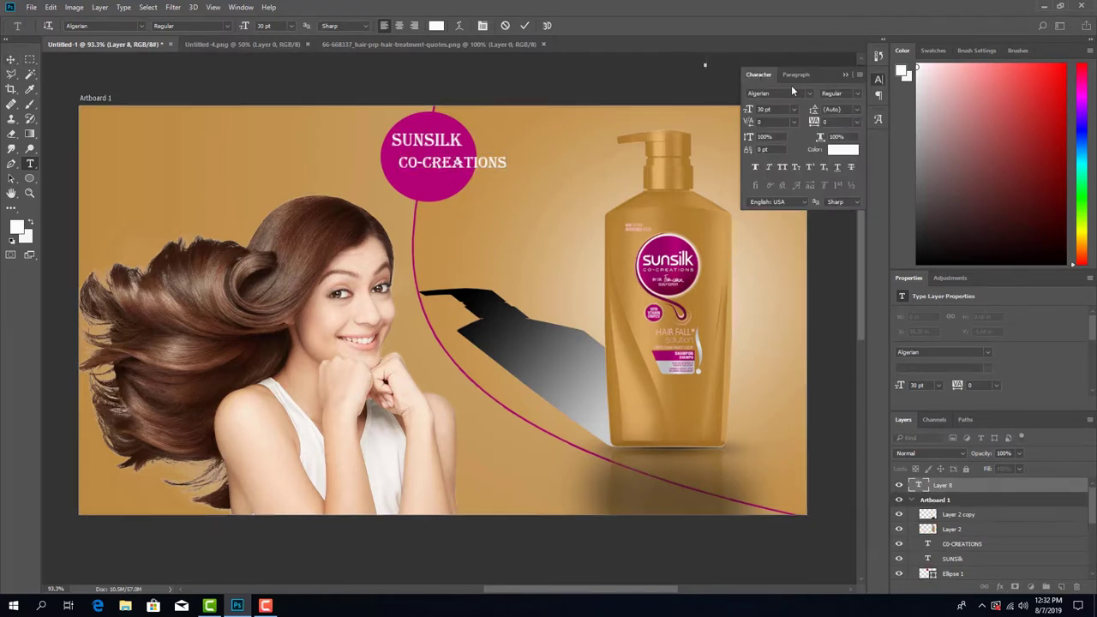
Step: Centre the CO-CREATIONS text under SUNSILK and resize it to fit within the magenta ellipse
click(12, 59)
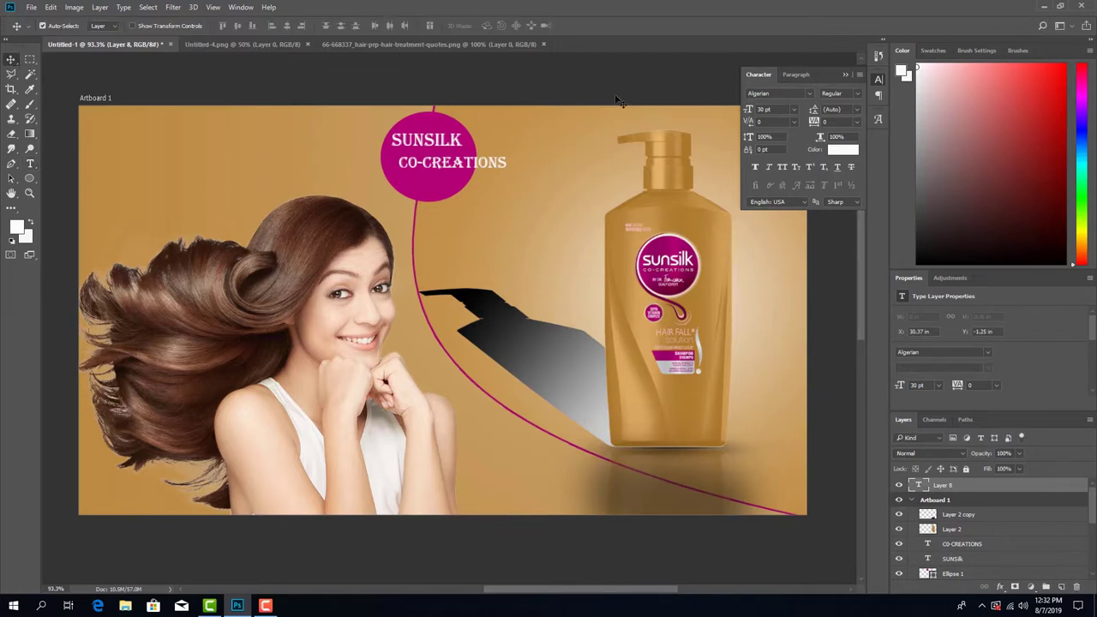
click(491, 167)
drag(492, 167, 463, 168)
key(ctrl+t)
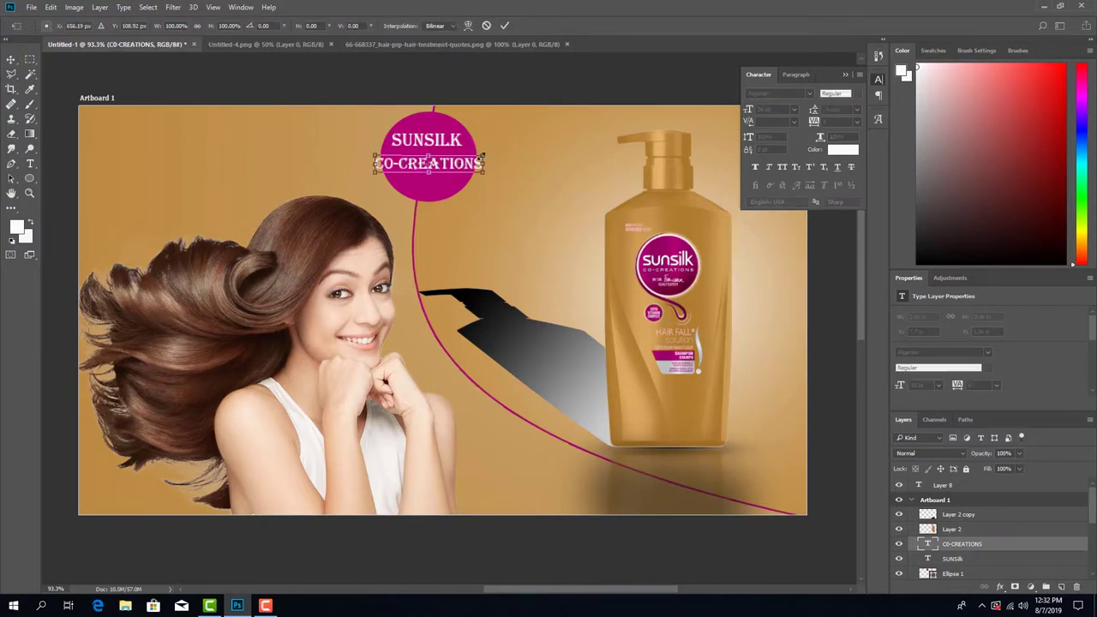
drag(483, 157, 485, 154)
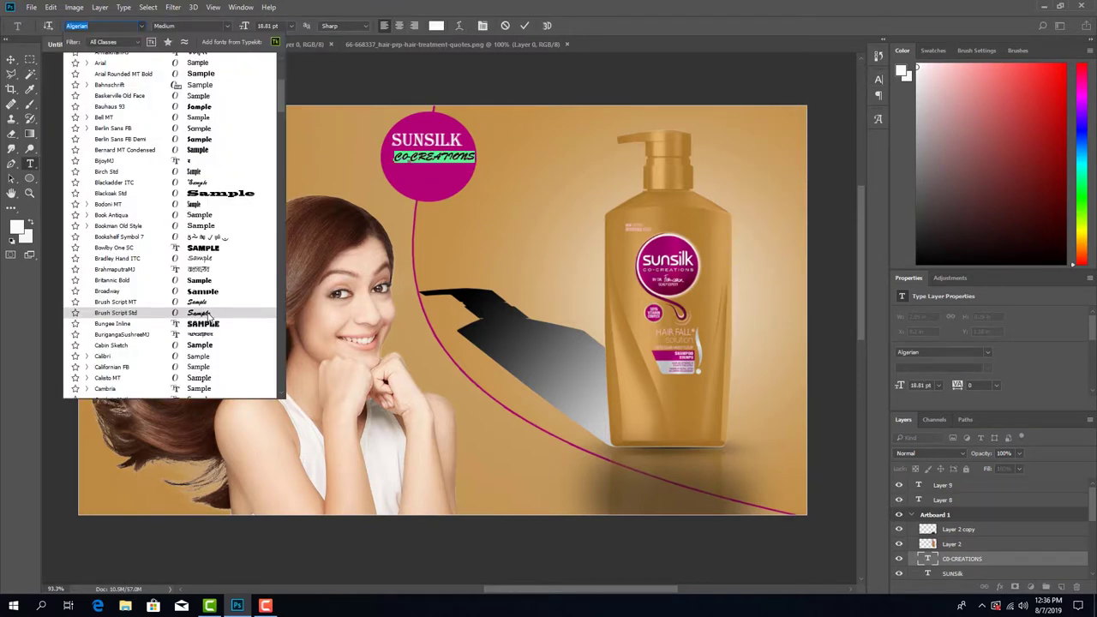
Step: Set the CO-CREATIONS font to Brush Script Std, centre that line in the ellipse and lower both text lines slightly
click(208, 314)
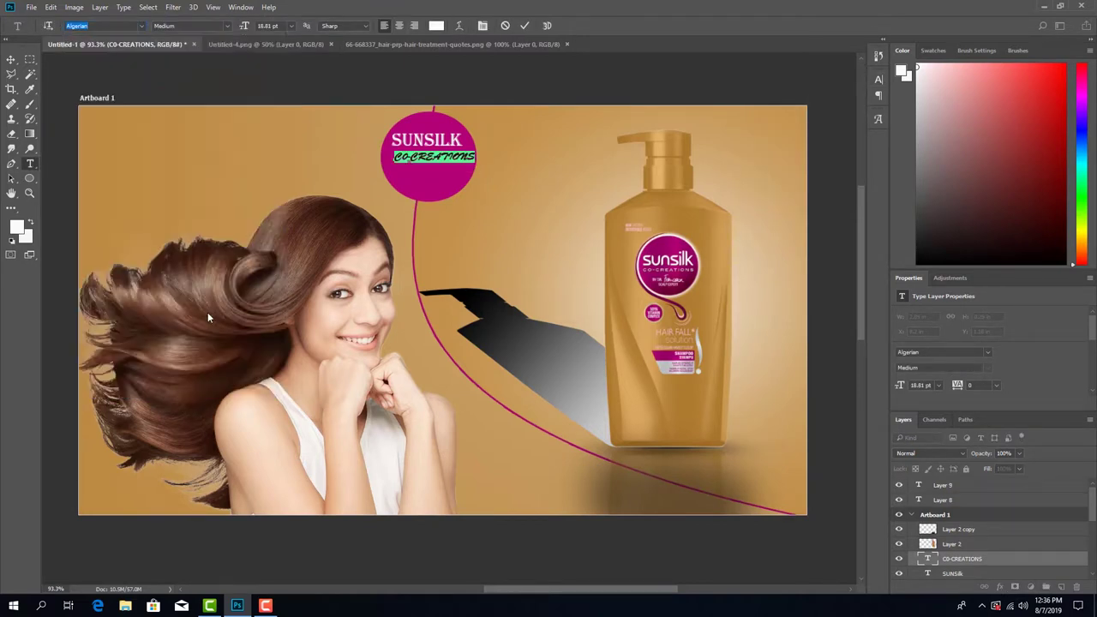
click(11, 60)
drag(429, 160, 423, 160)
click(454, 143)
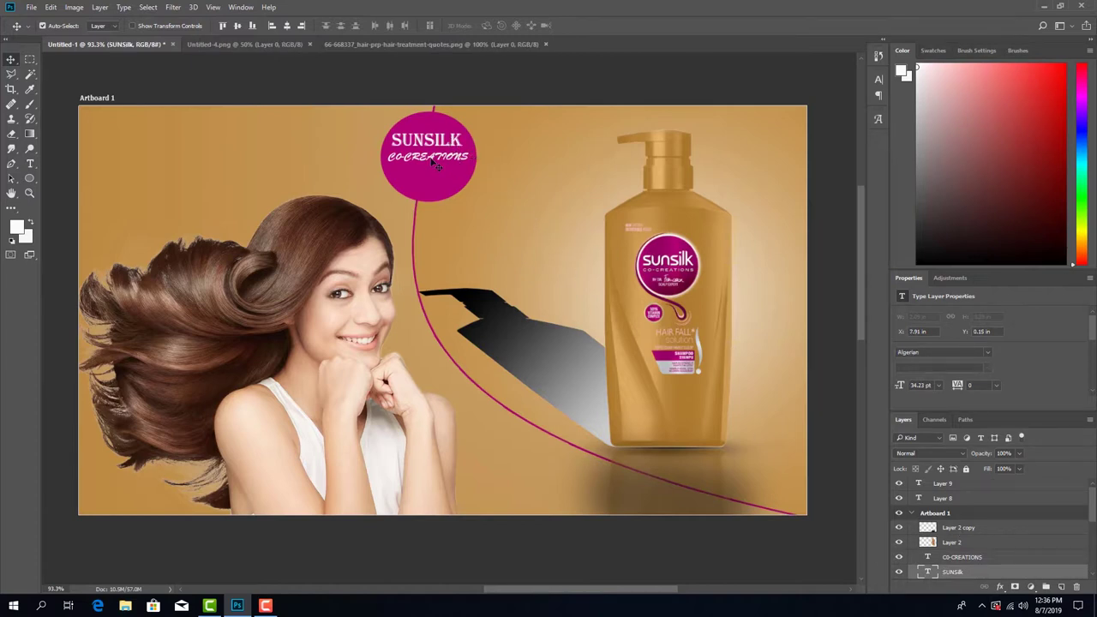
drag(435, 158, 463, 146)
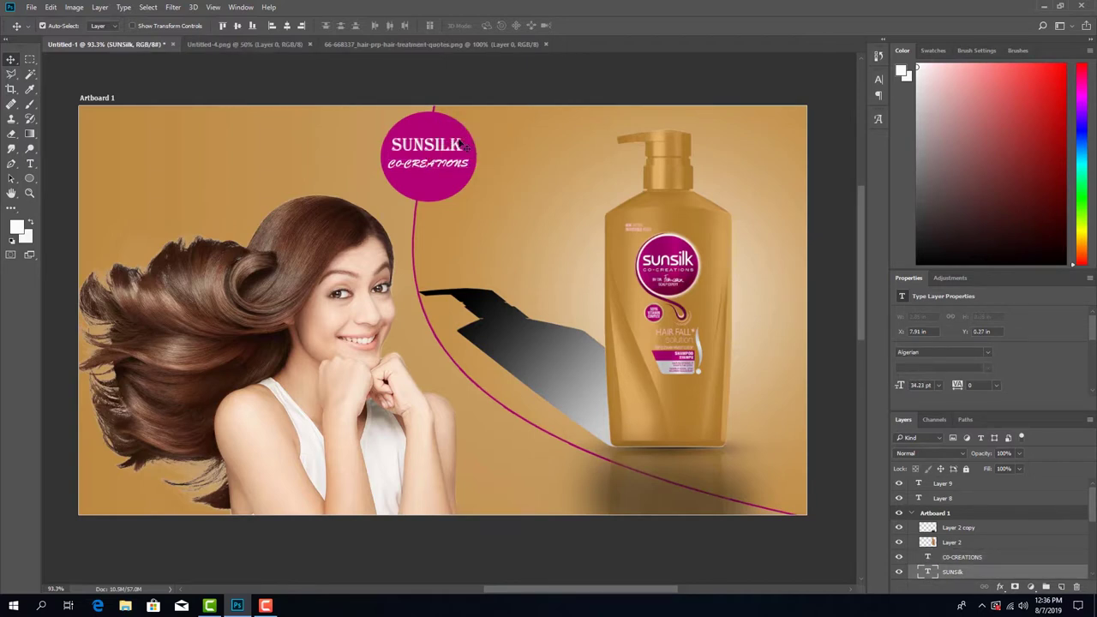
Step: Scale the SUNSILK text proportionally to about 117% and centre it directly above CO-CREATIONS
key(ctrl+t)
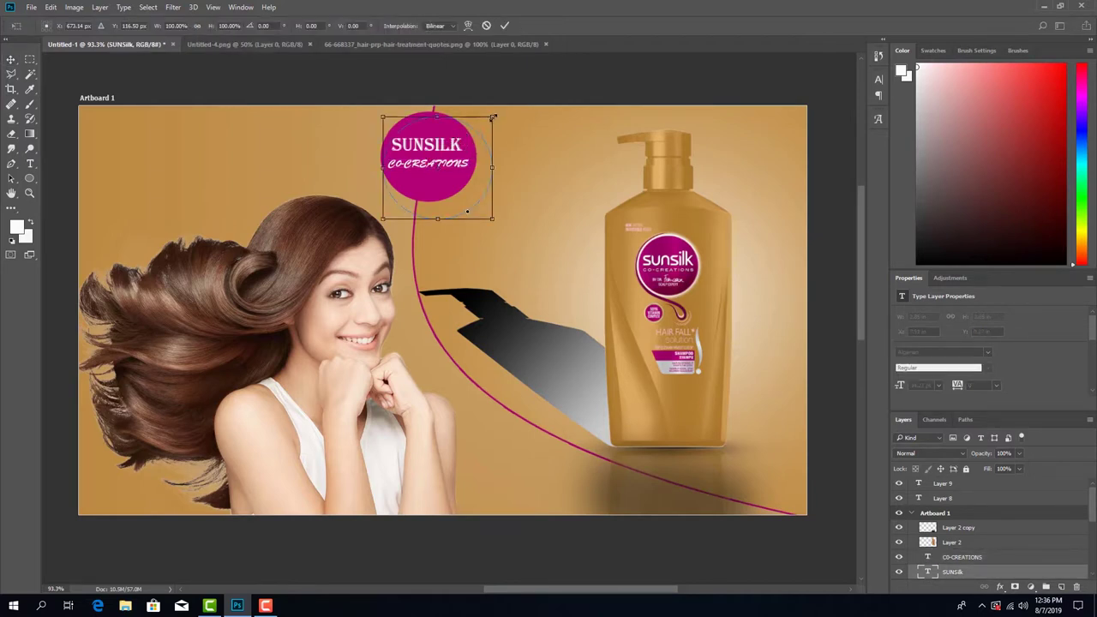
drag(493, 117, 503, 106)
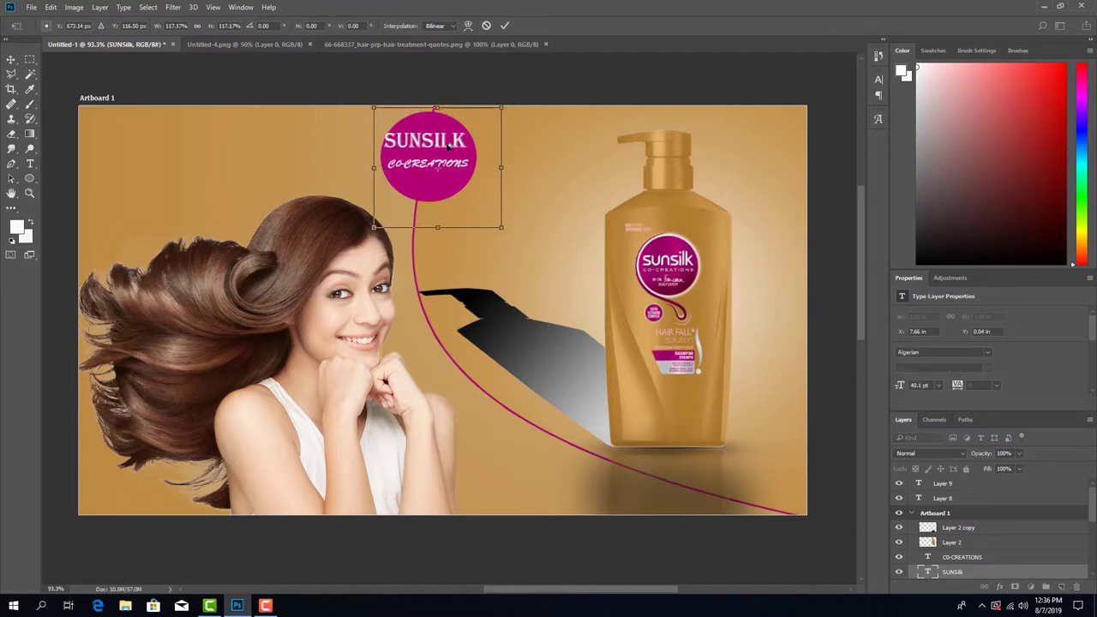
drag(444, 151, 448, 152)
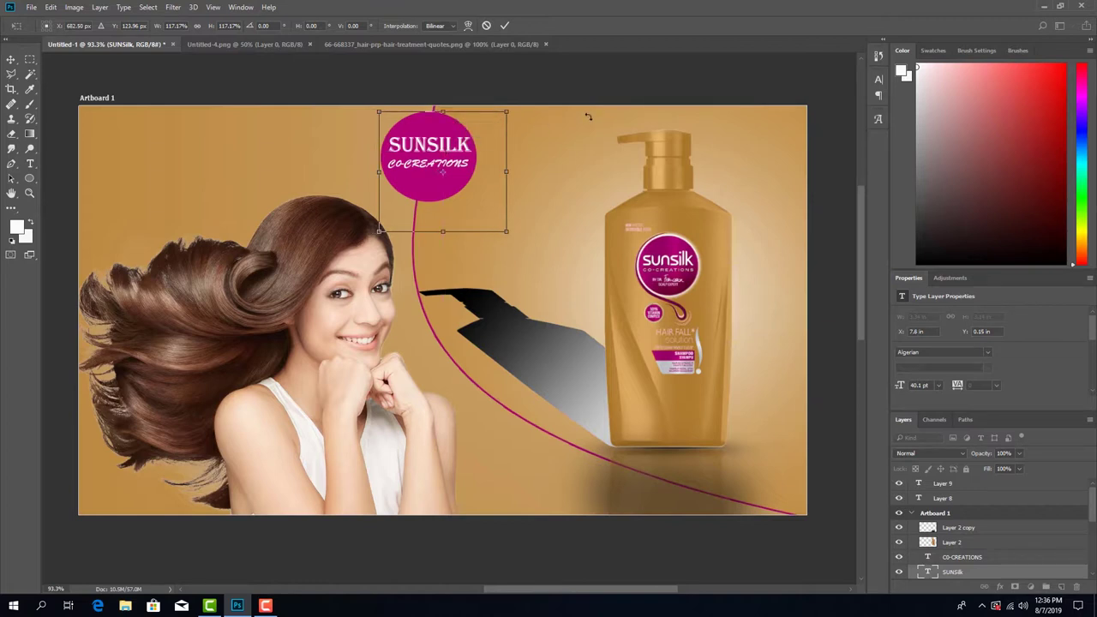
key(Left)
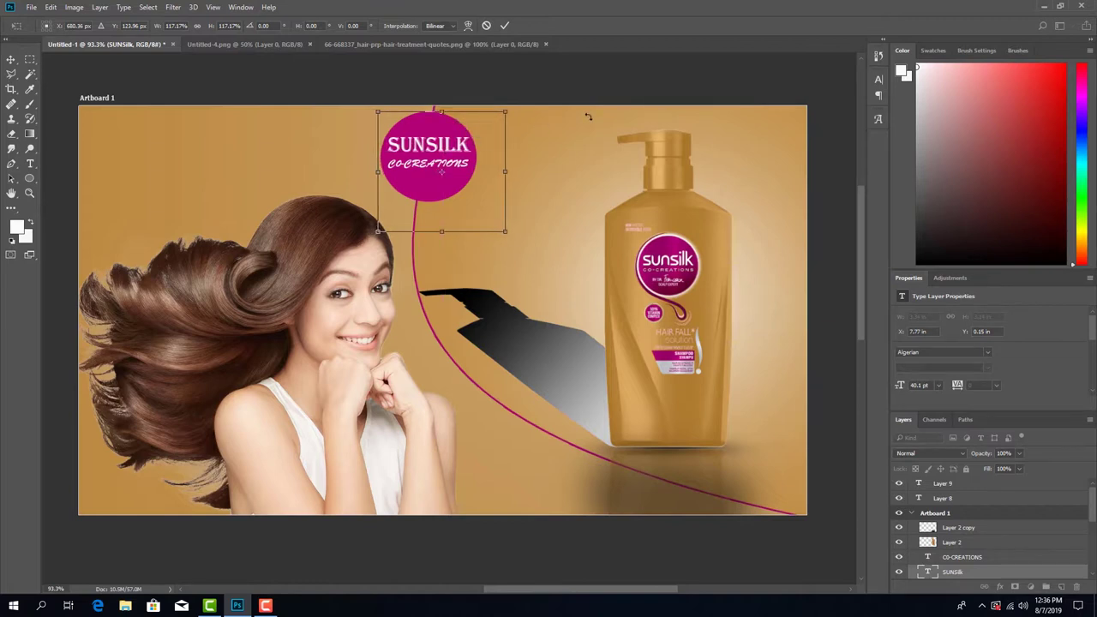
key(Return)
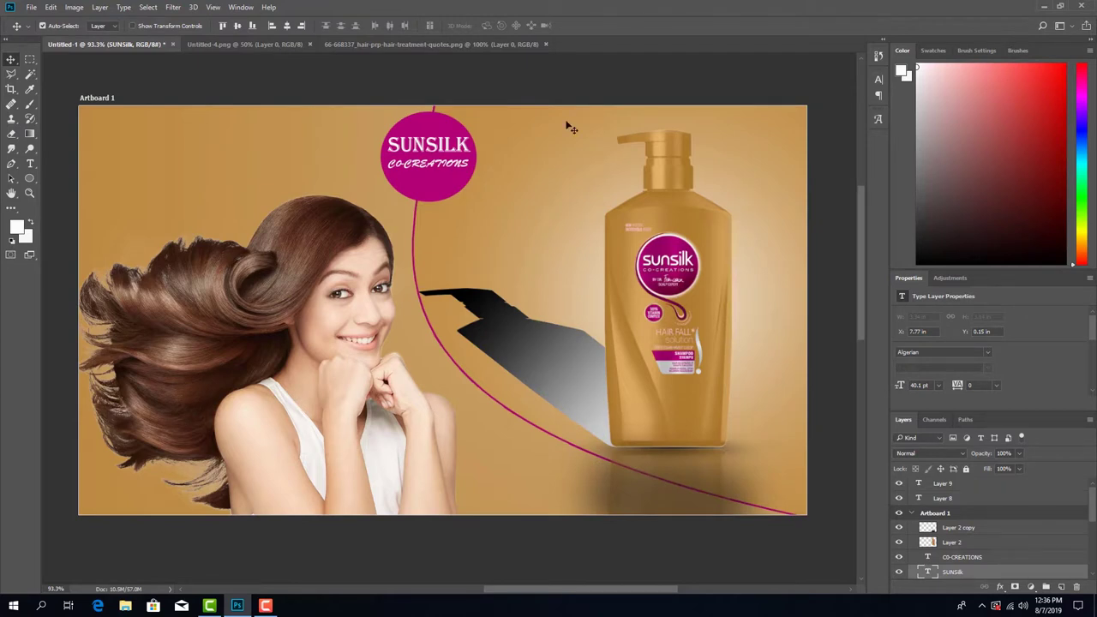
Step: Reduce the CO-CREATIONS text's height to about 69% and place it closer beneath SUNSILK
click(466, 169)
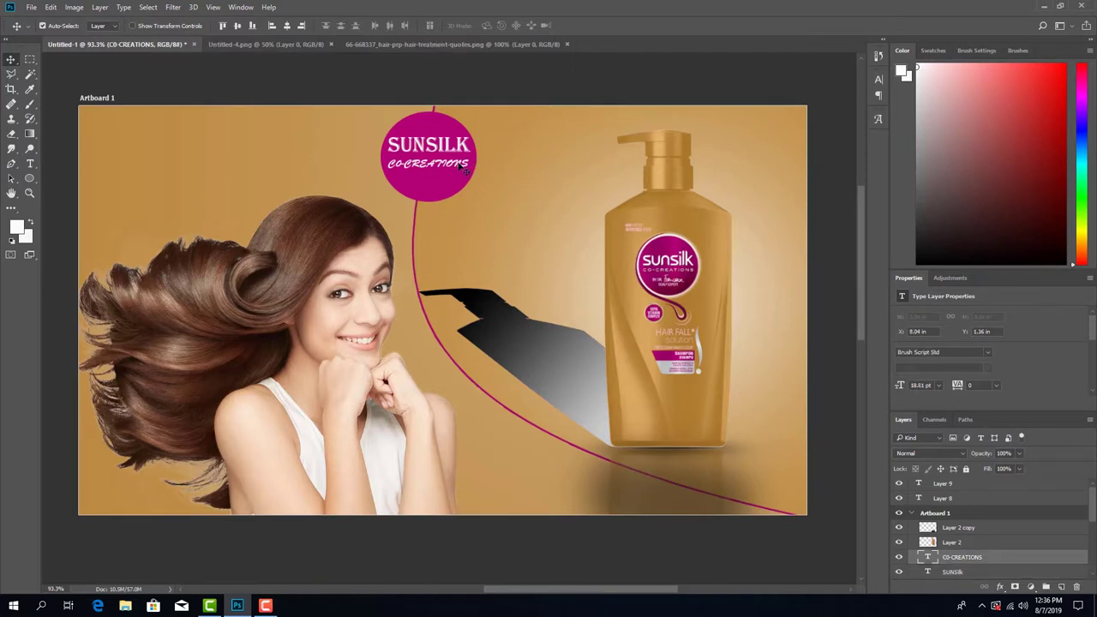
key(ctrl+t)
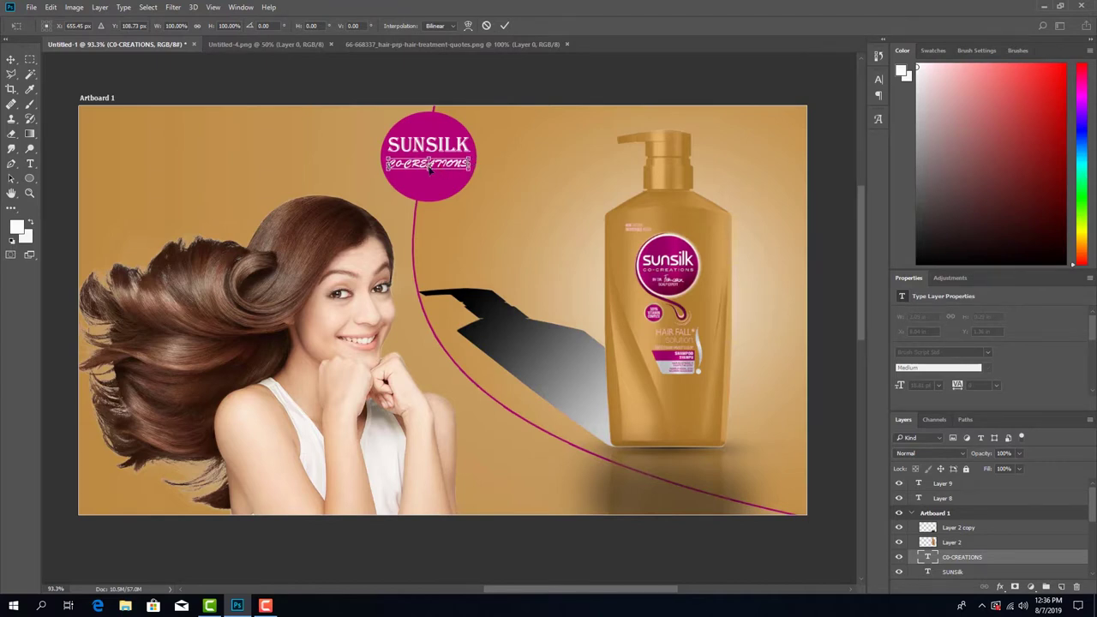
drag(432, 169, 429, 165)
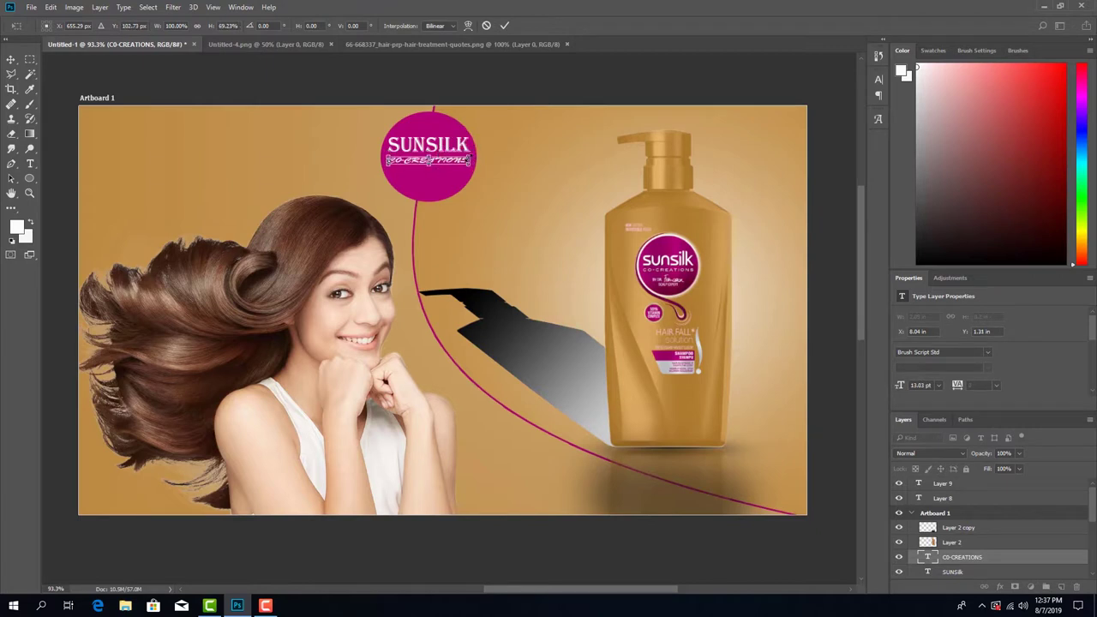
key(Return)
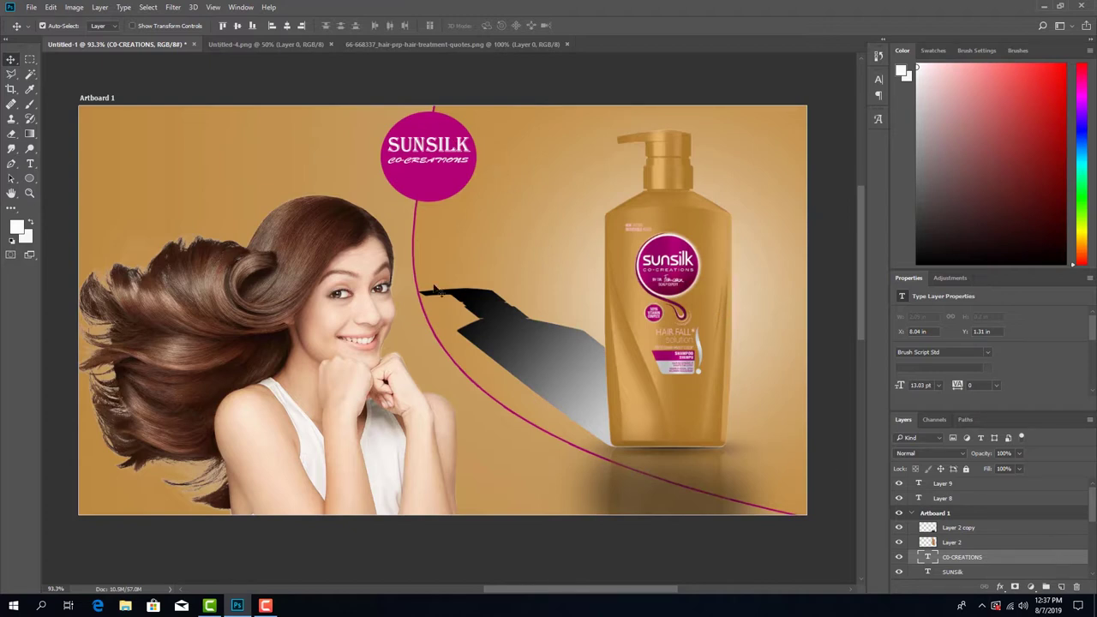
Step: Apply the Outer Glow preset style with a double cream ring to the magenta Ellipse 1 layer
click(439, 187)
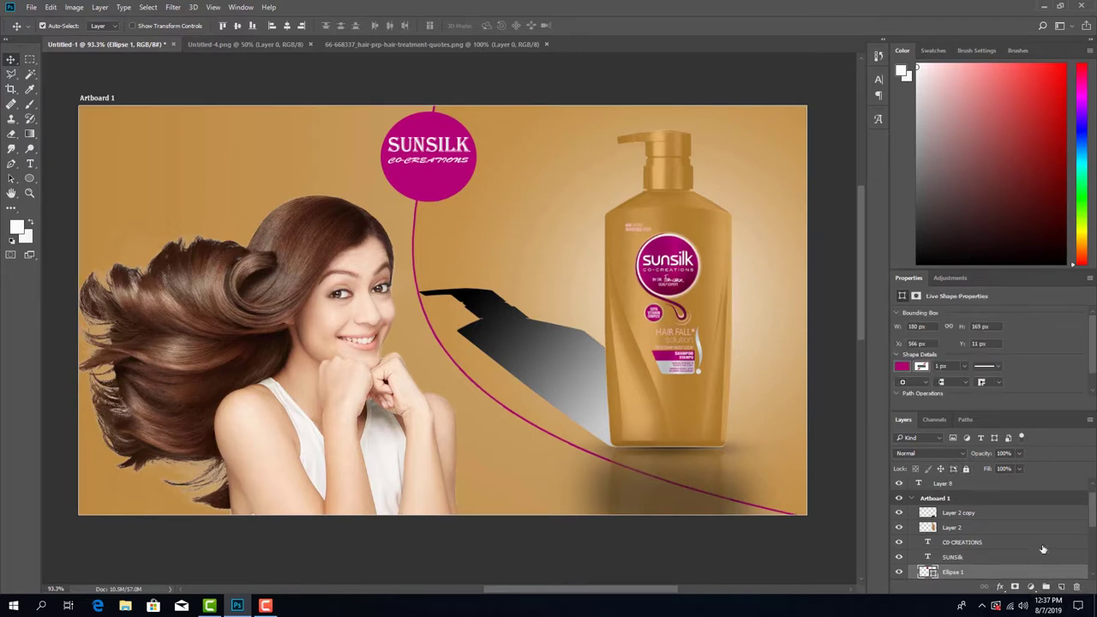
scroll(1043, 548, up, 1)
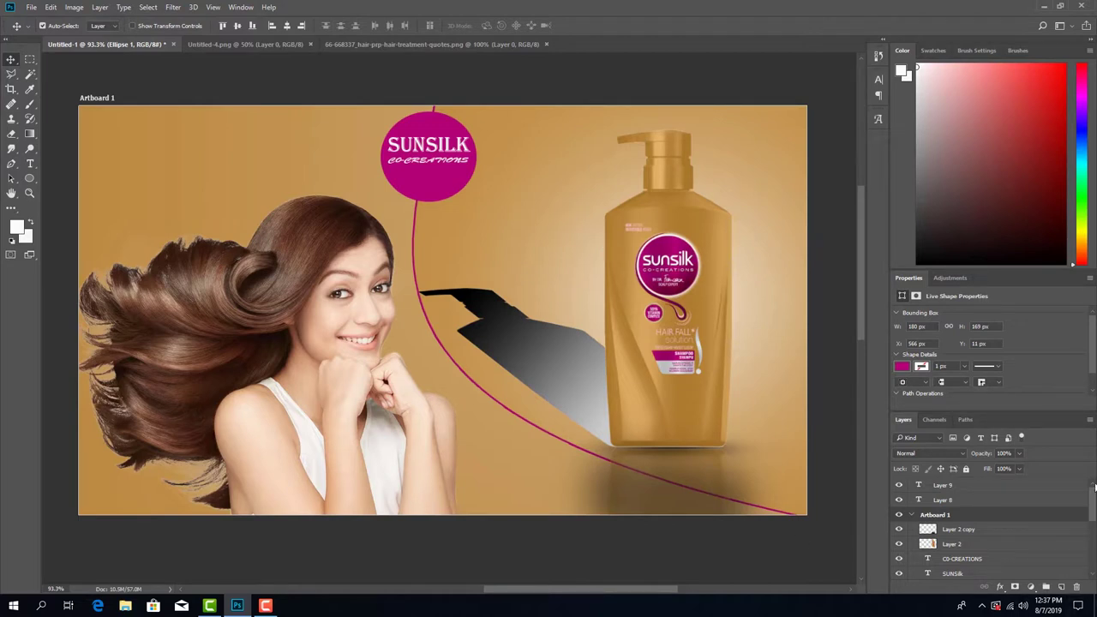
scroll(1093, 507, down, 3)
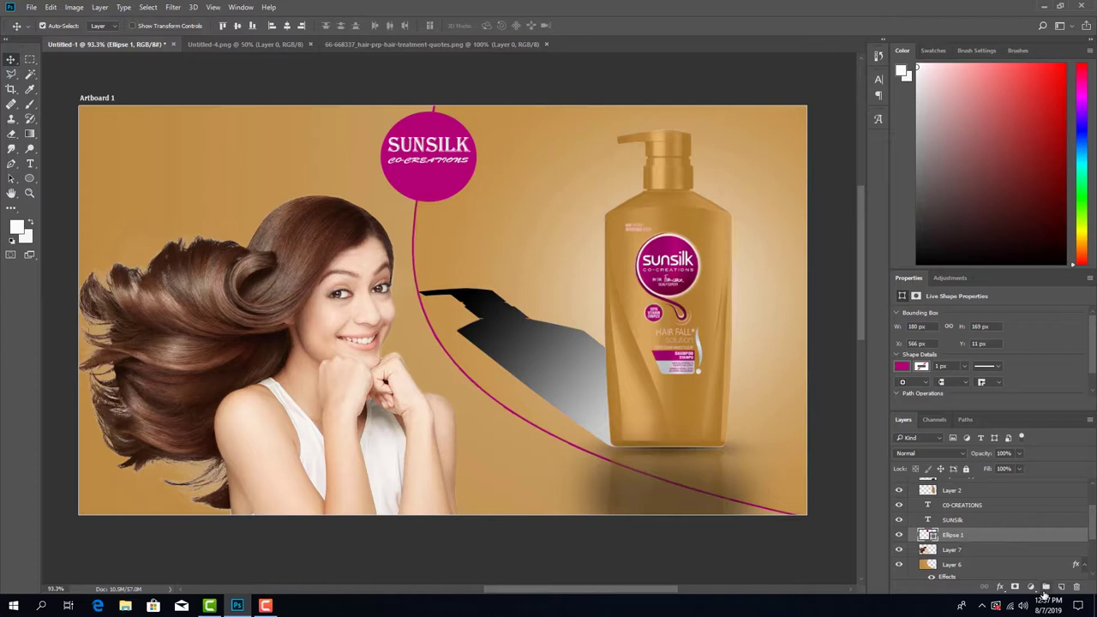
click(1000, 587)
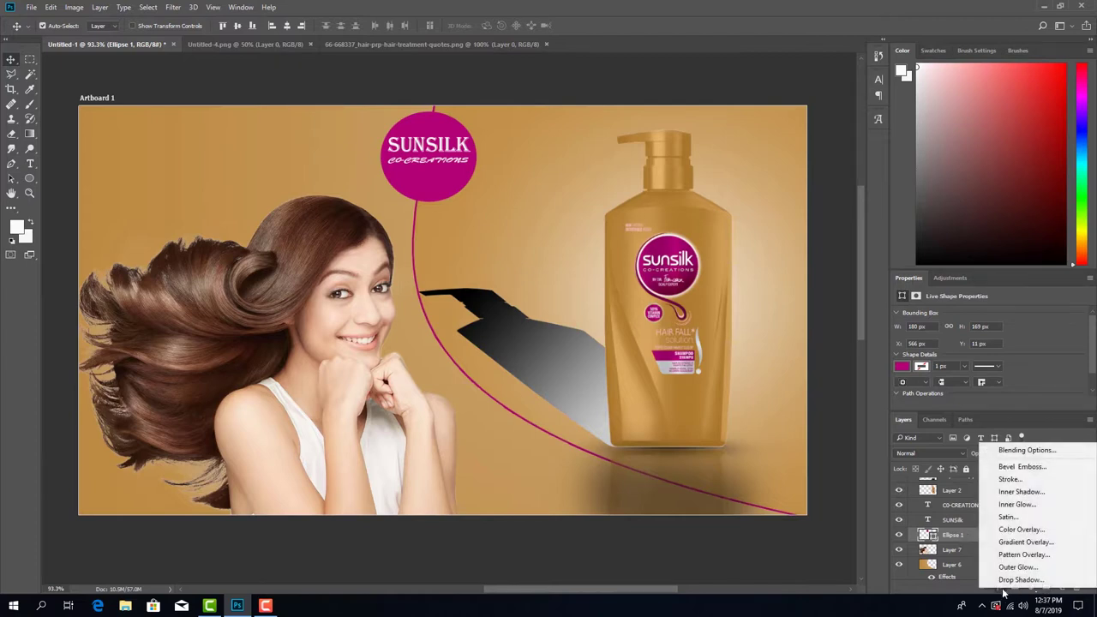
click(1012, 479)
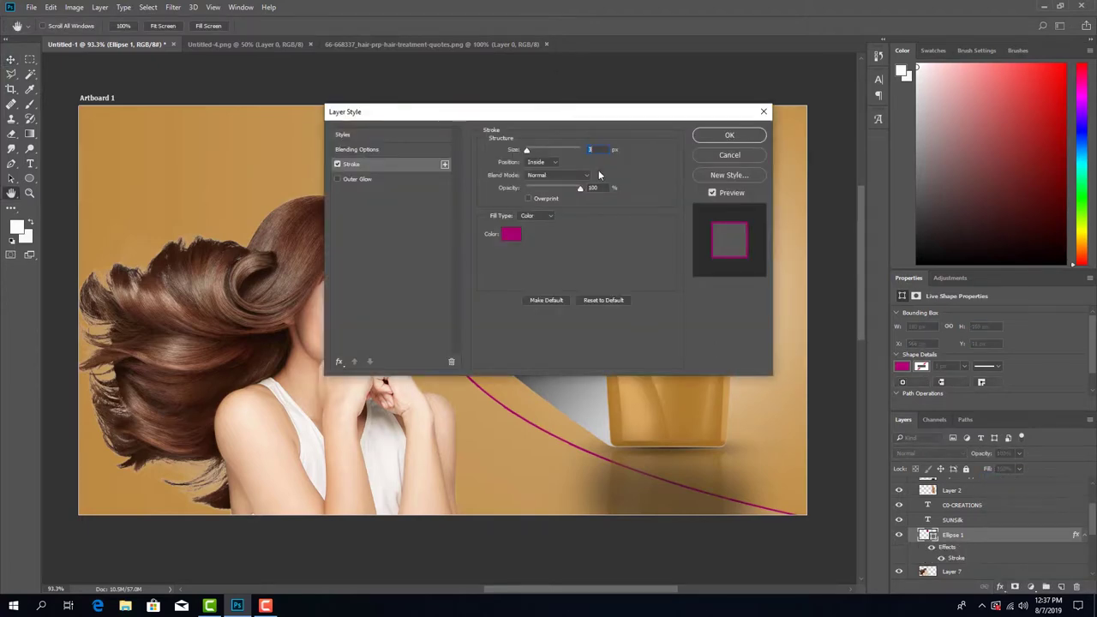
drag(597, 118, 993, 121)
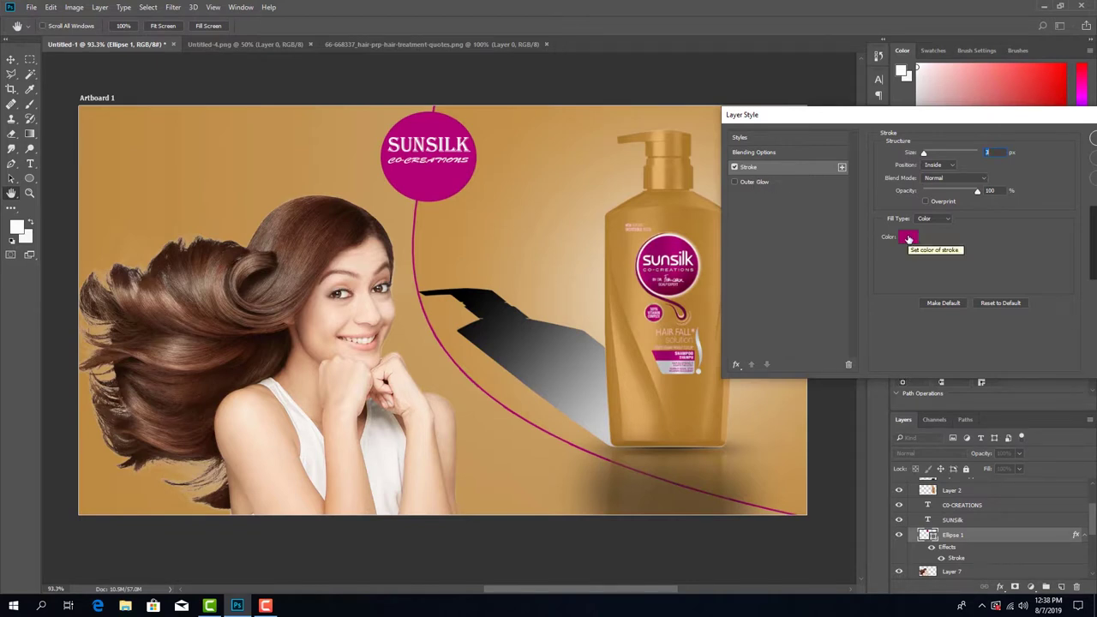
click(752, 139)
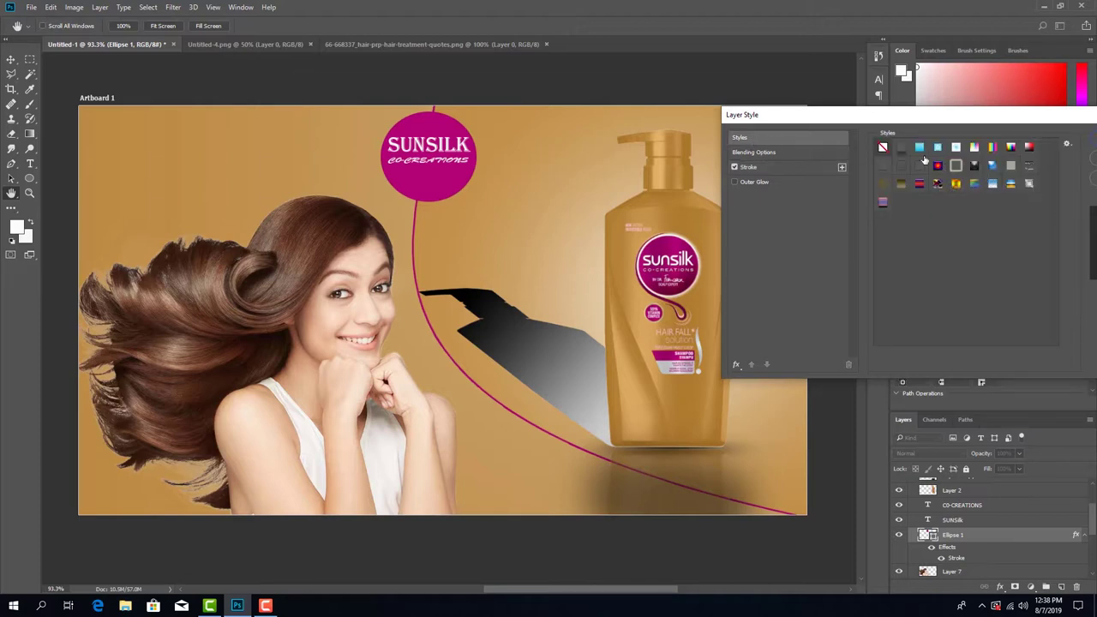
click(956, 165)
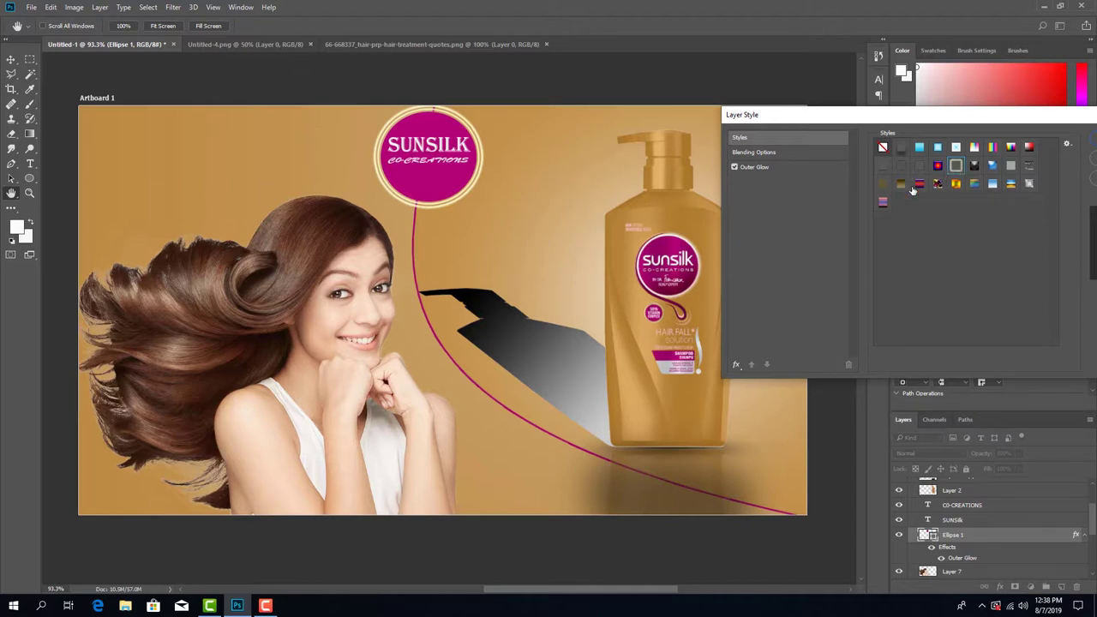
drag(772, 114, 804, 144)
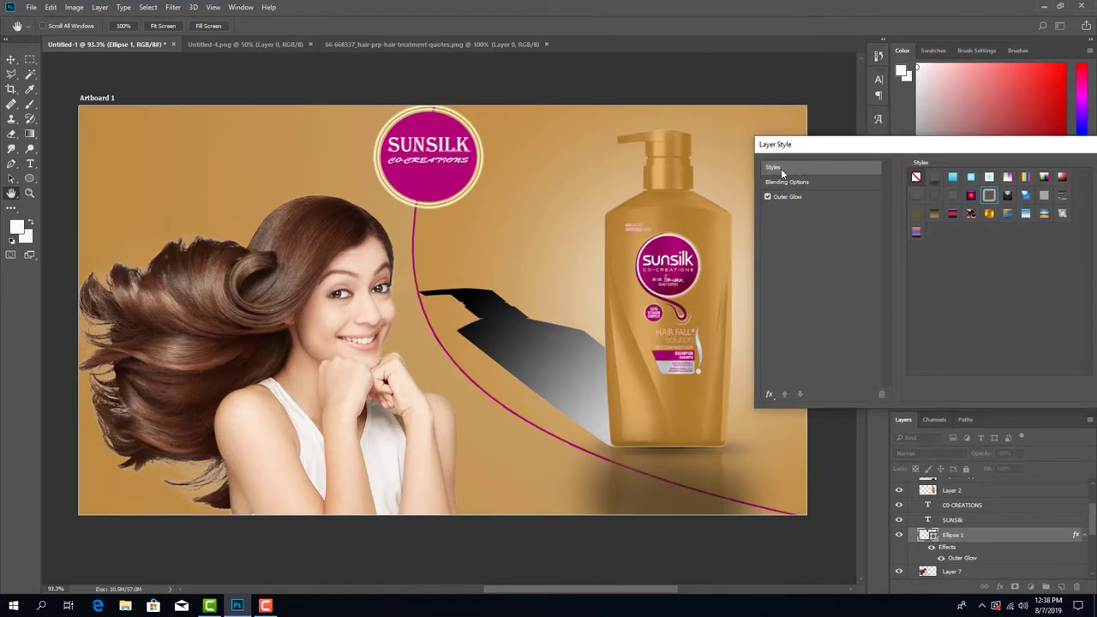
drag(938, 150, 754, 187)
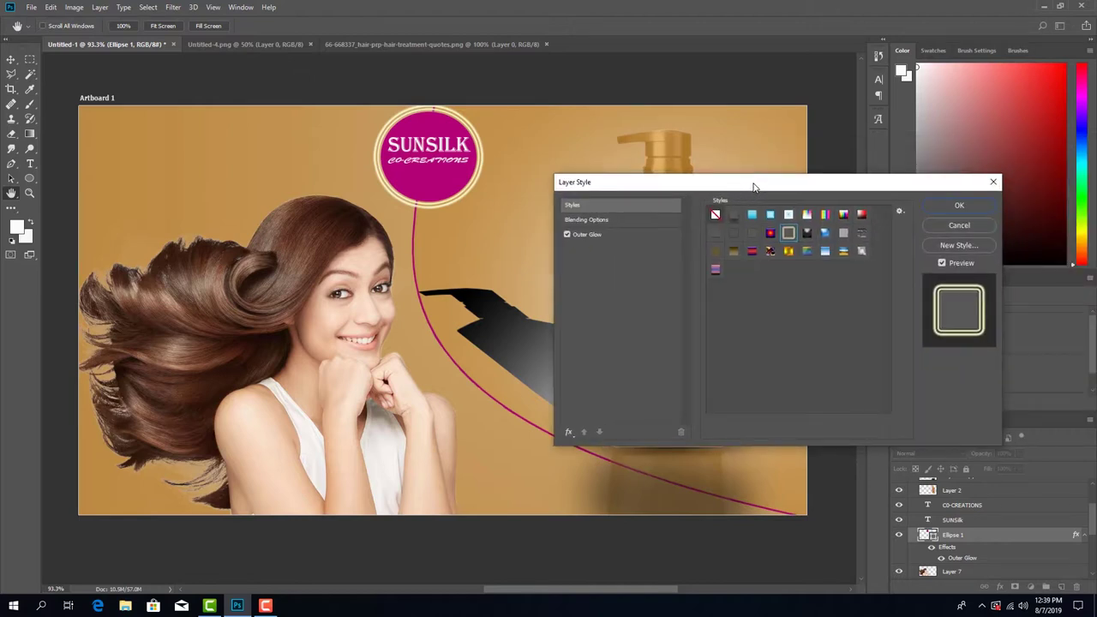
click(957, 206)
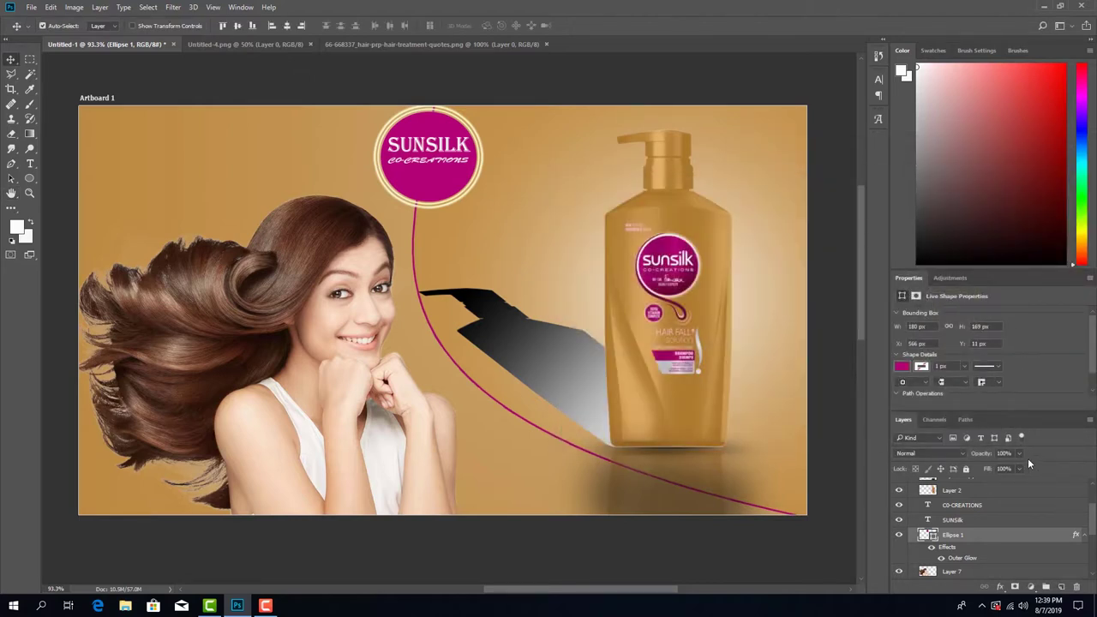
Step: Try about 66% opacity on the magenta ellipse layer, and return it to 100%
click(1019, 454)
drag(1019, 469, 999, 476)
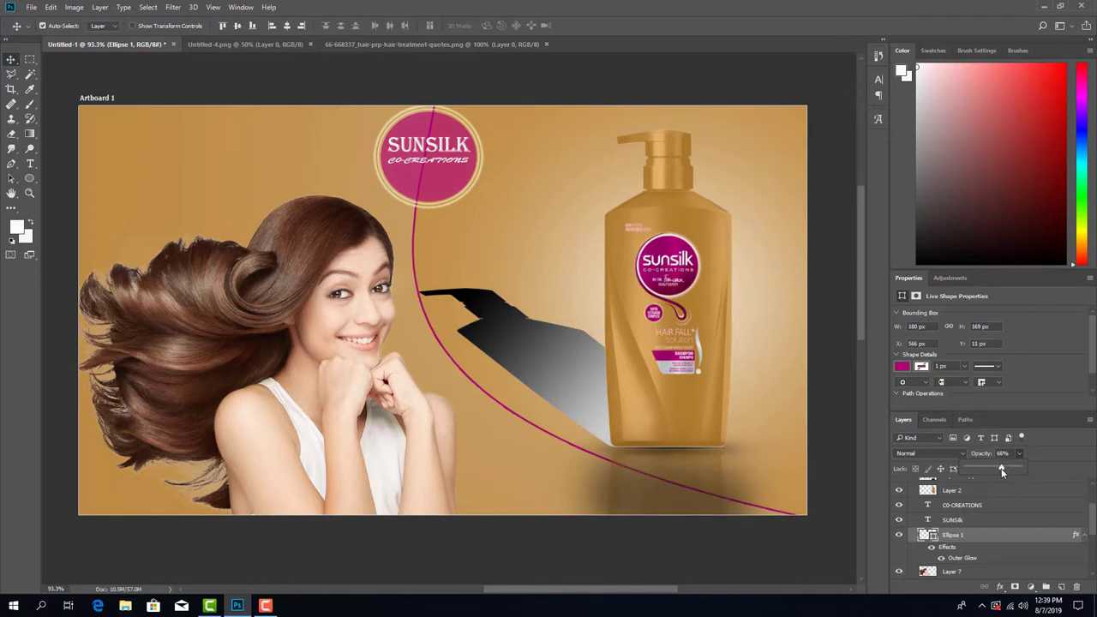
drag(1002, 471, 1039, 469)
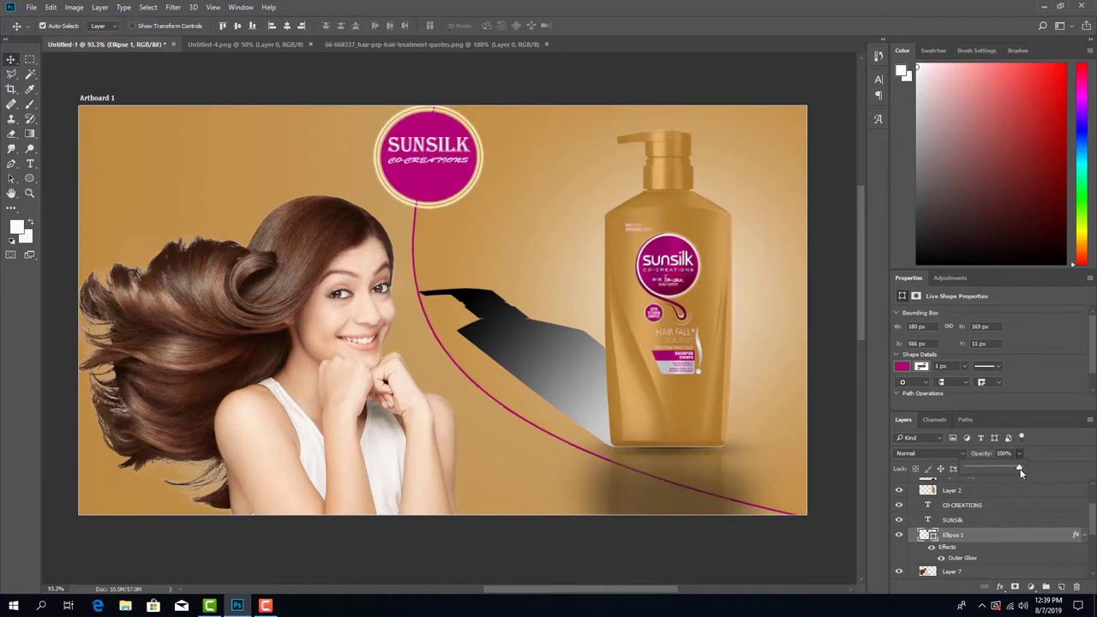
click(890, 340)
scroll(737, 303, down, 2)
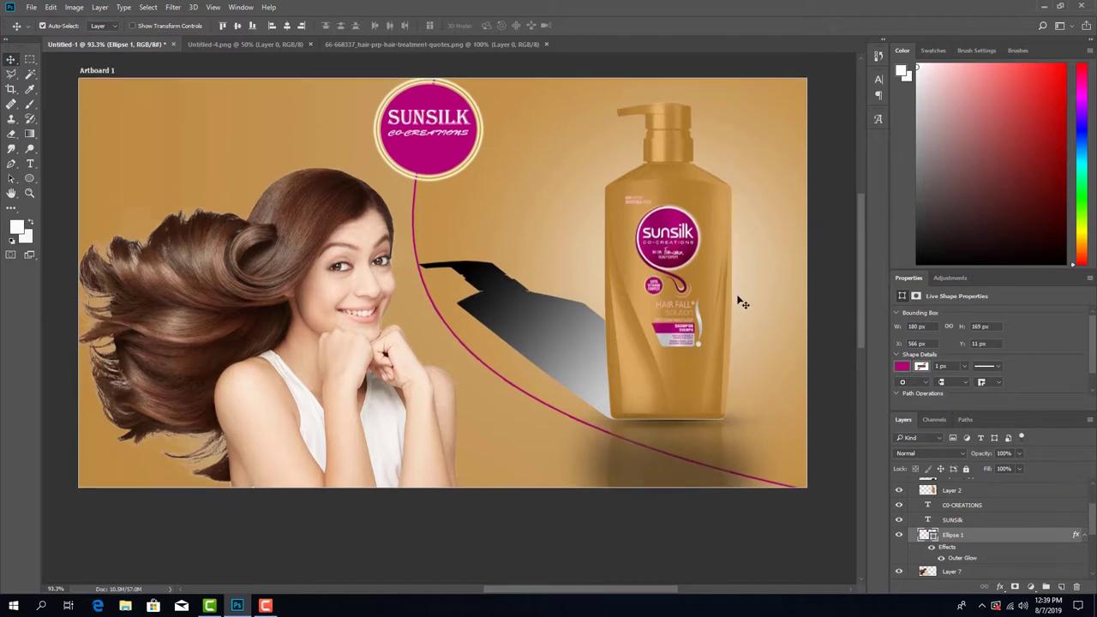
scroll(797, 367, up, 1)
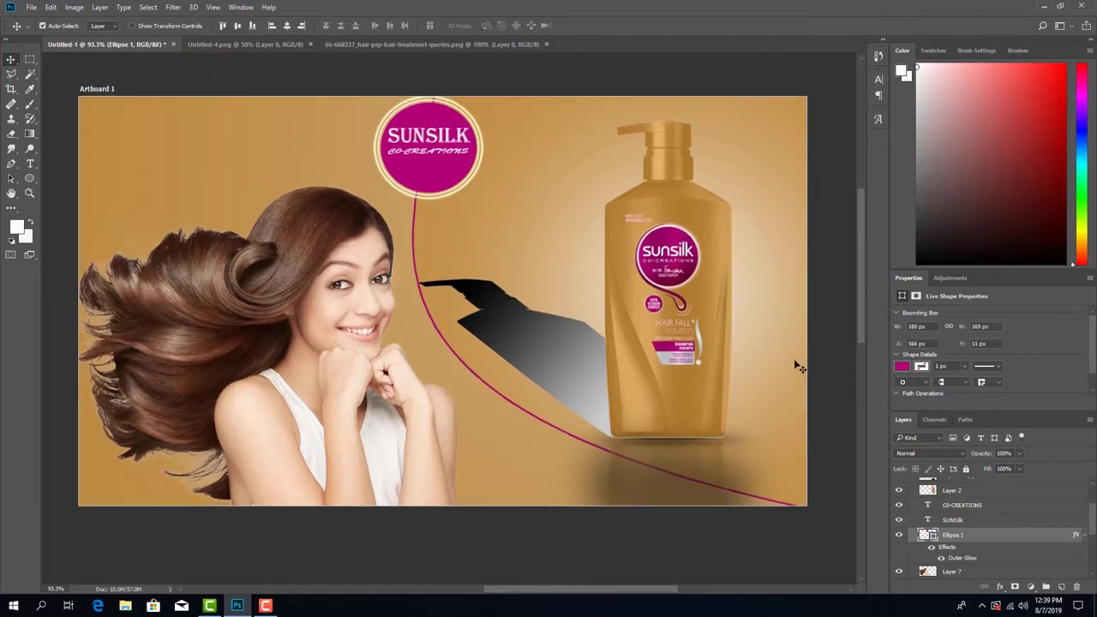
click(266, 606)
click(1042, 553)
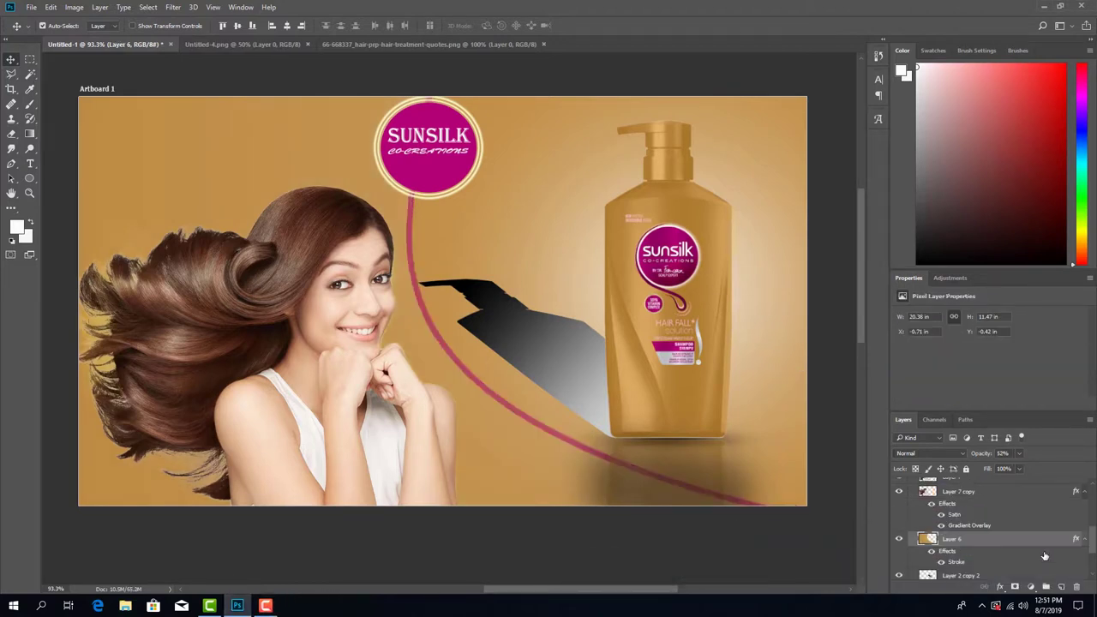
click(266, 606)
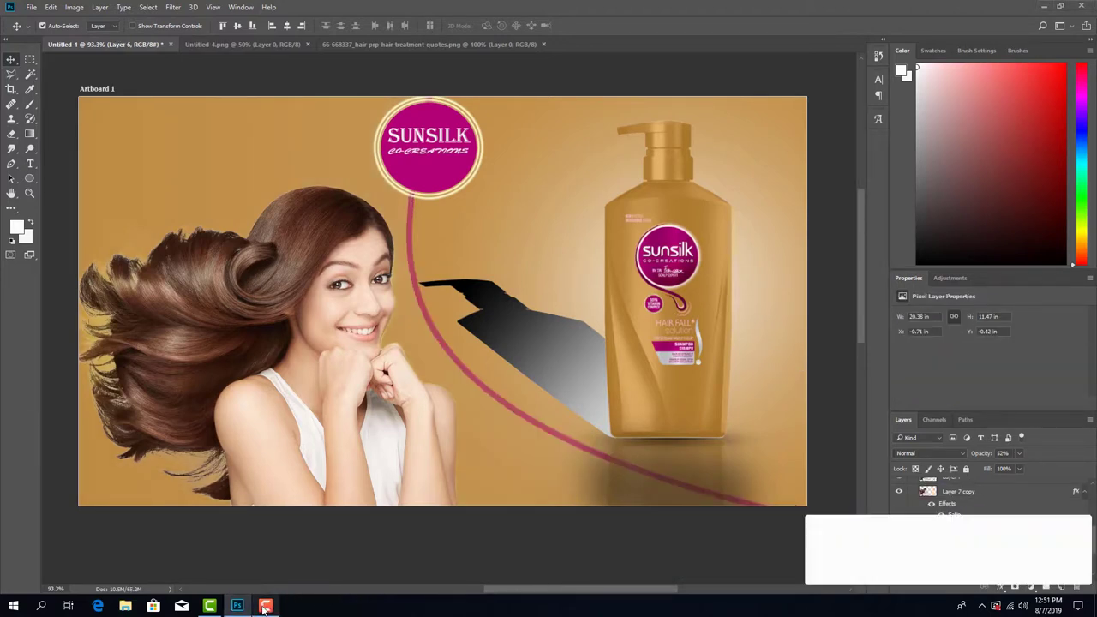
click(266, 606)
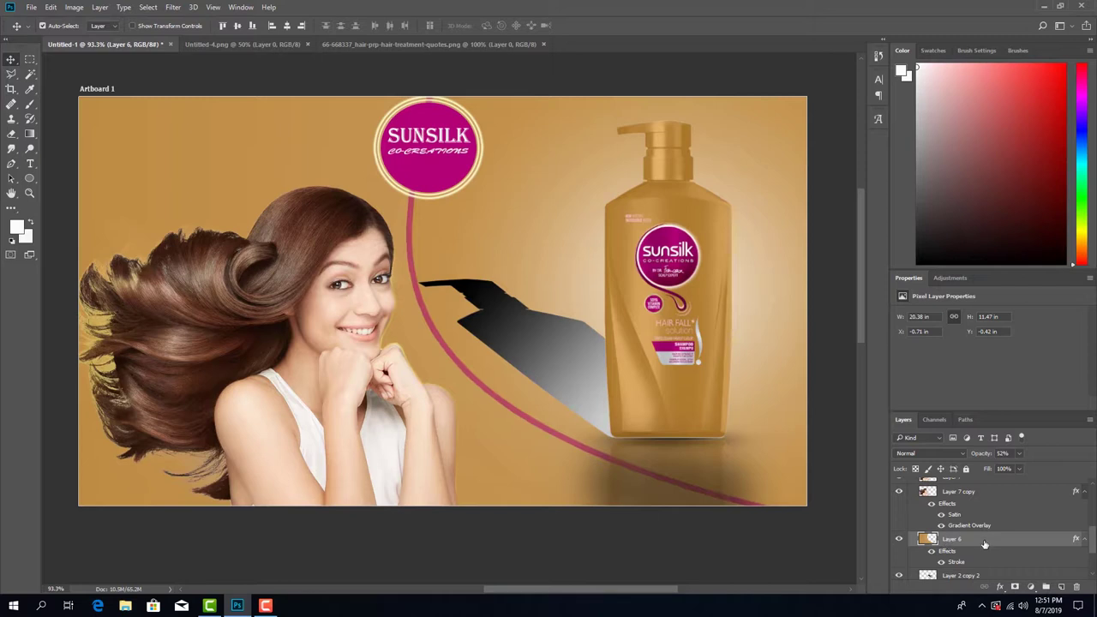
Step: Replace the magenta stroke on the curved panel's Layer 6 with the Double Ring Glow (Button) preset style
scroll(967, 553, down, 2)
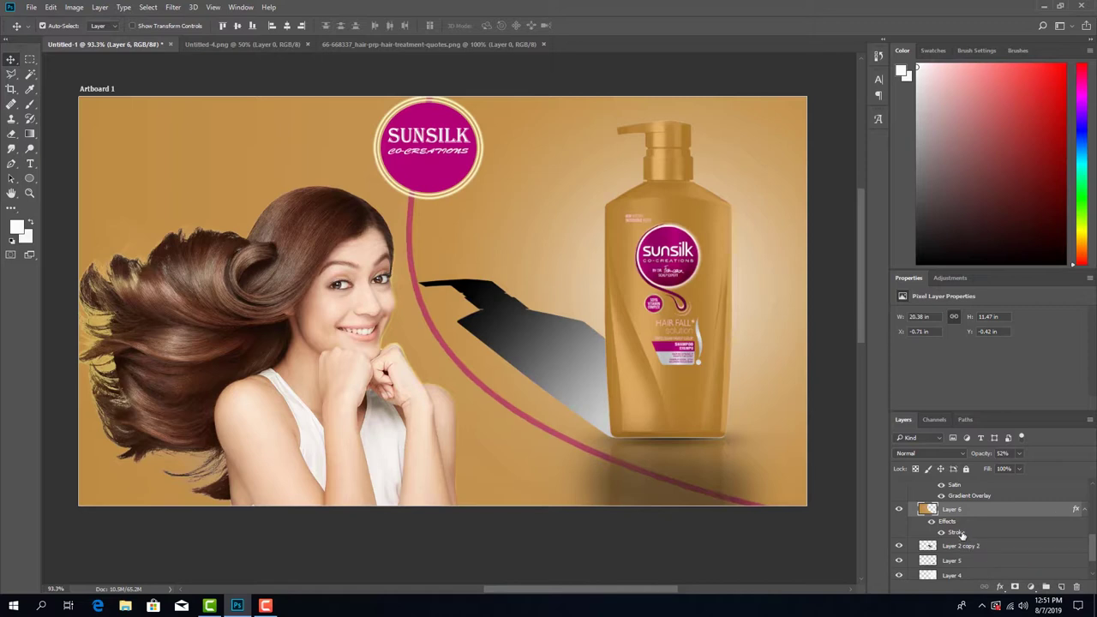
double_click(956, 532)
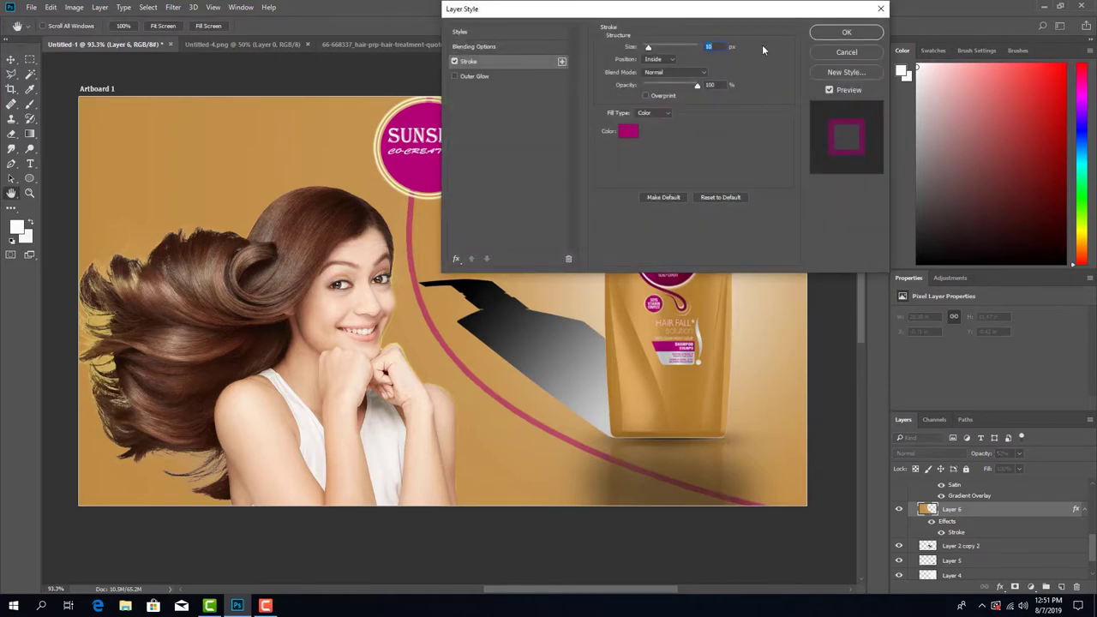
drag(751, 13, 959, 24)
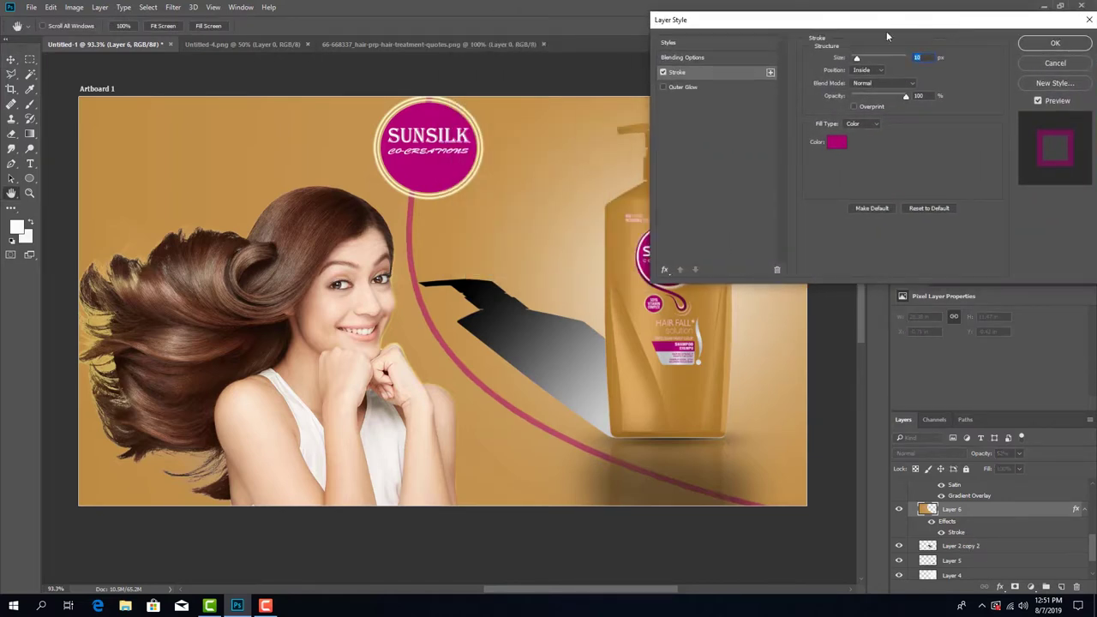
click(683, 43)
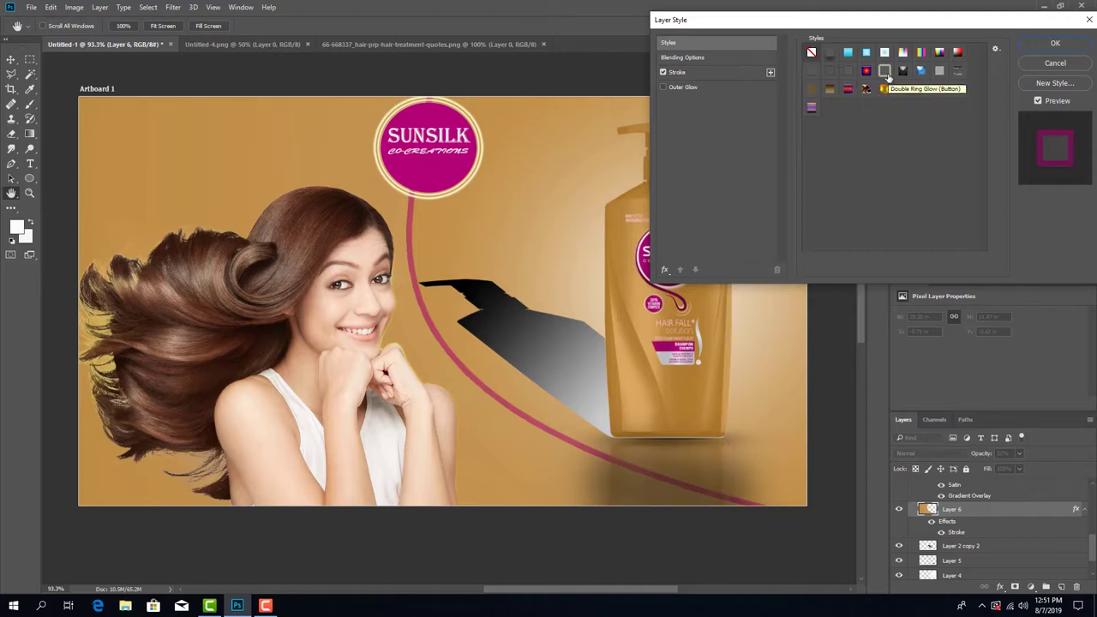
click(885, 71)
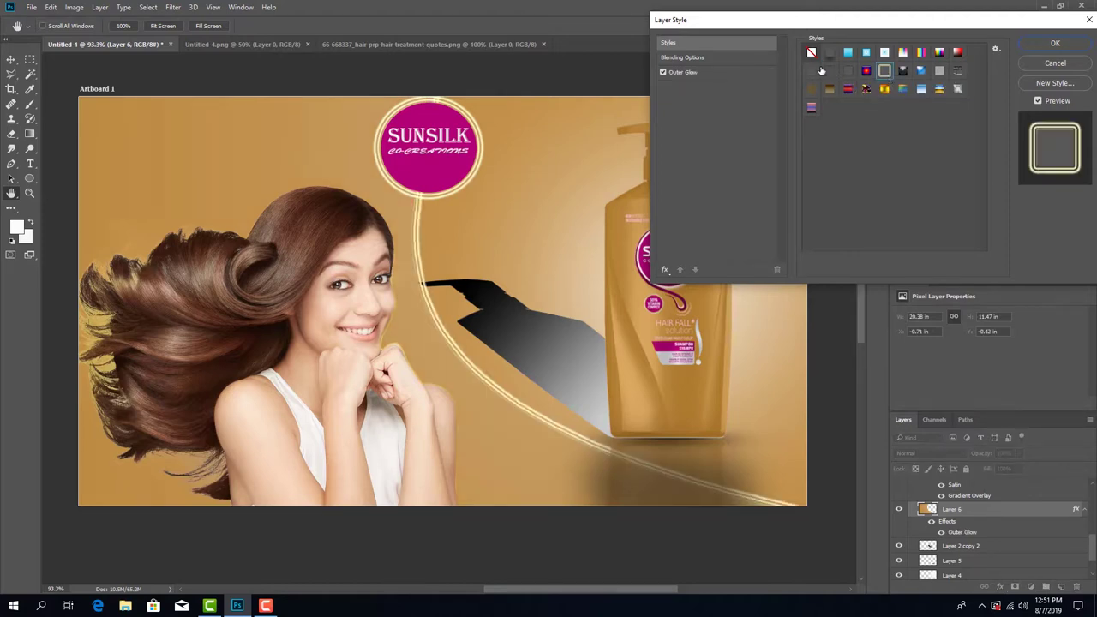
click(1065, 45)
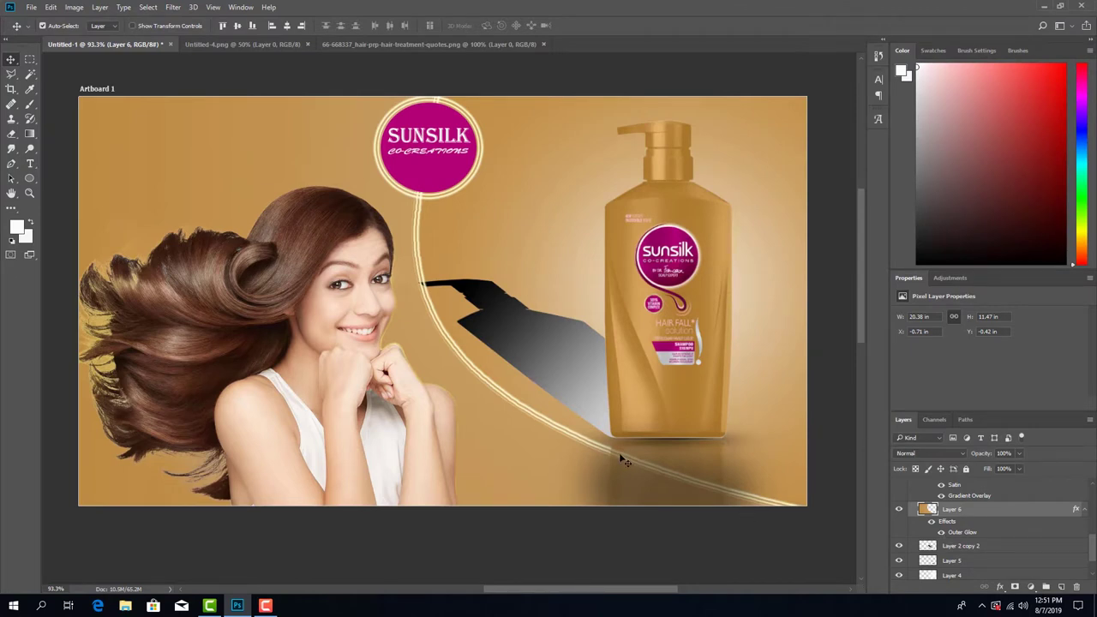
Step: Enlarge the model's Layer 7 copy proportionally to about 101.7% as a coloured rim behind the original model
scroll(952, 514, up, 5)
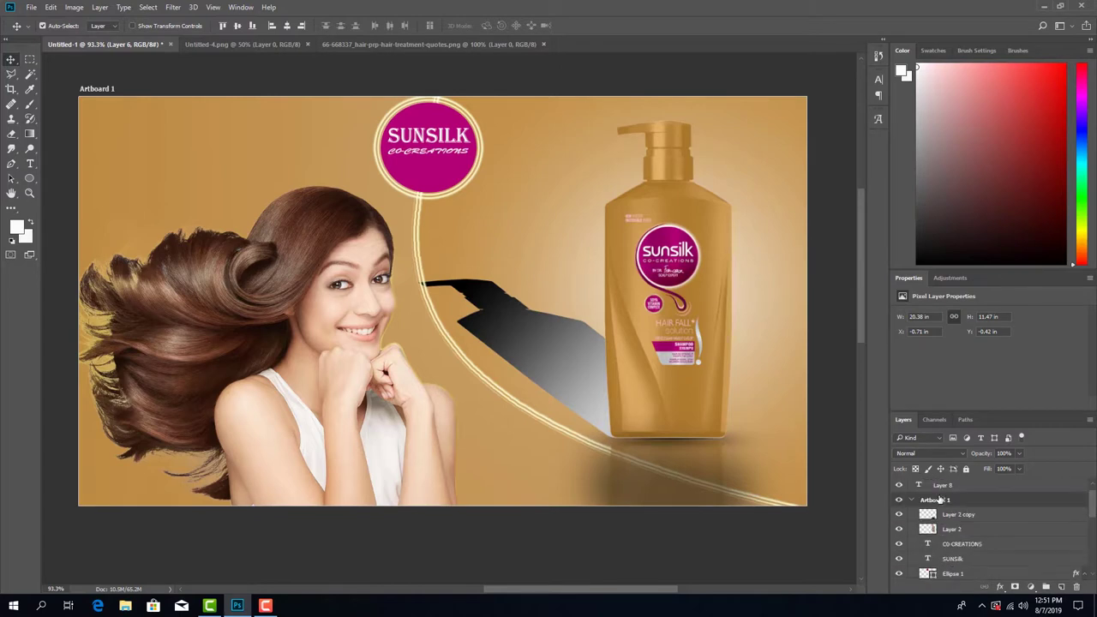
scroll(956, 558, down, 5)
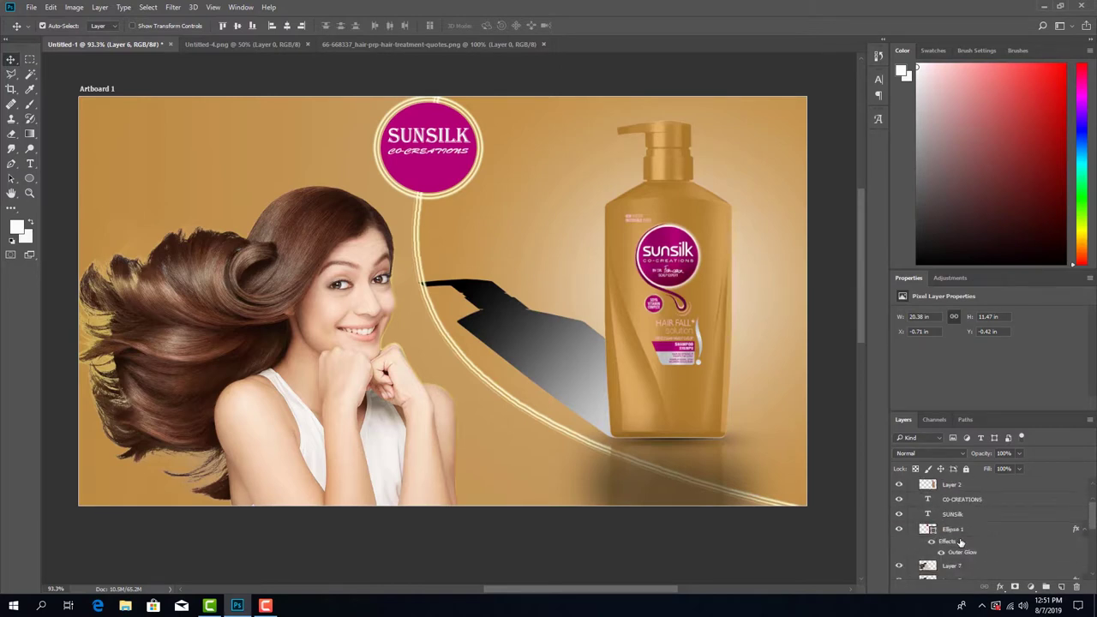
click(934, 536)
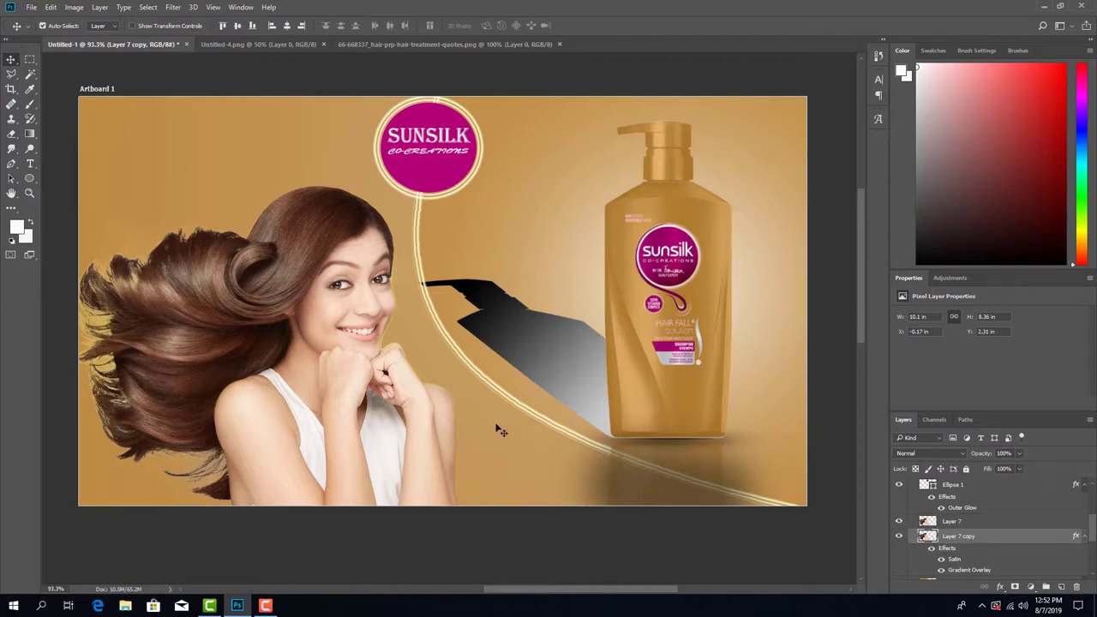
key(ctrl+t)
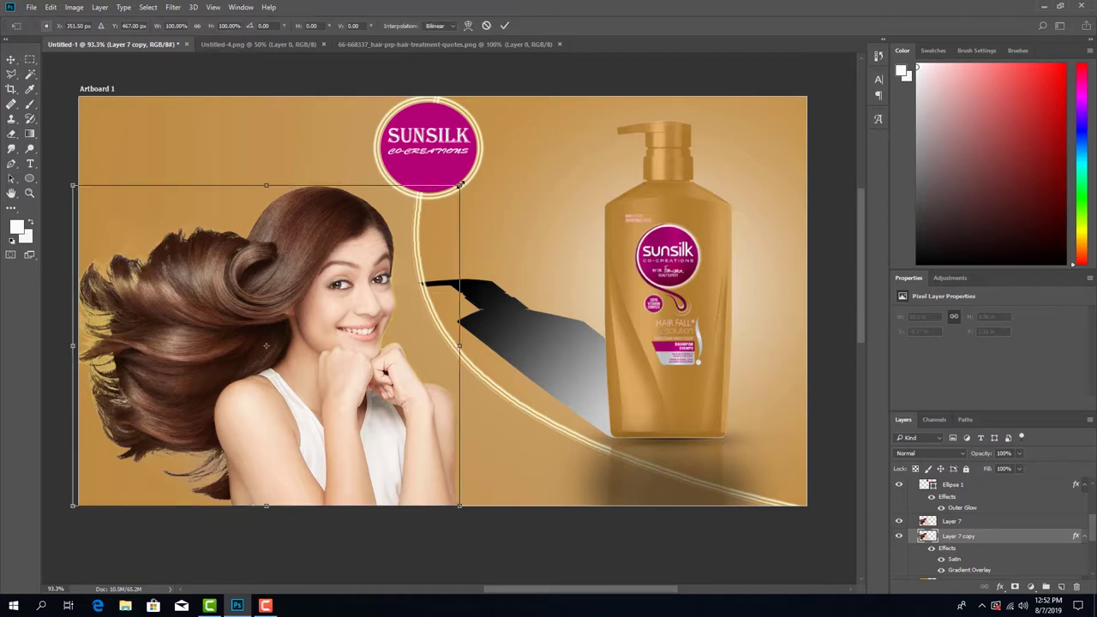
drag(460, 184, 468, 177)
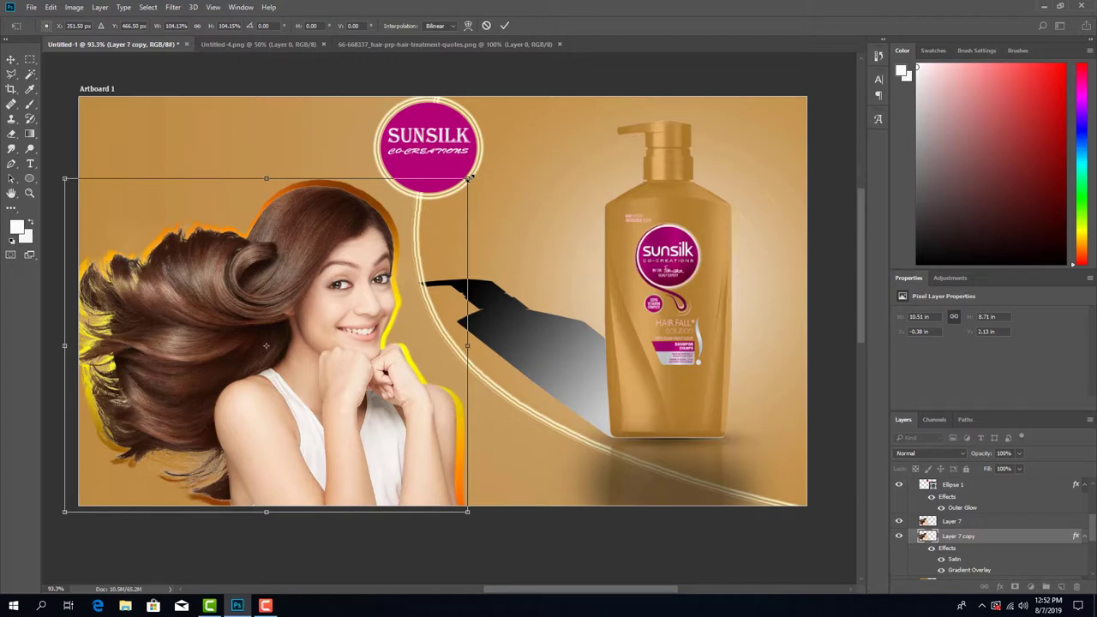
drag(468, 177, 463, 182)
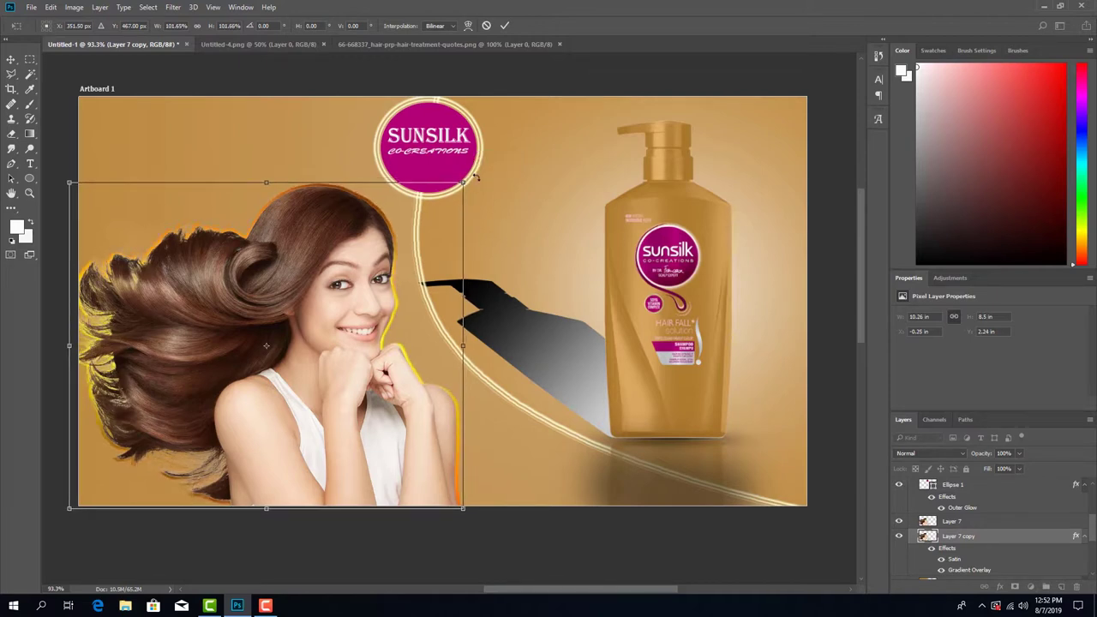
Step: Nudge the enlarged Layer 7 copy about 8 px left and 6 px down behind the model
key(Left)
key(Left)
key(Left)
key(Left)
key(Left)
key(Left)
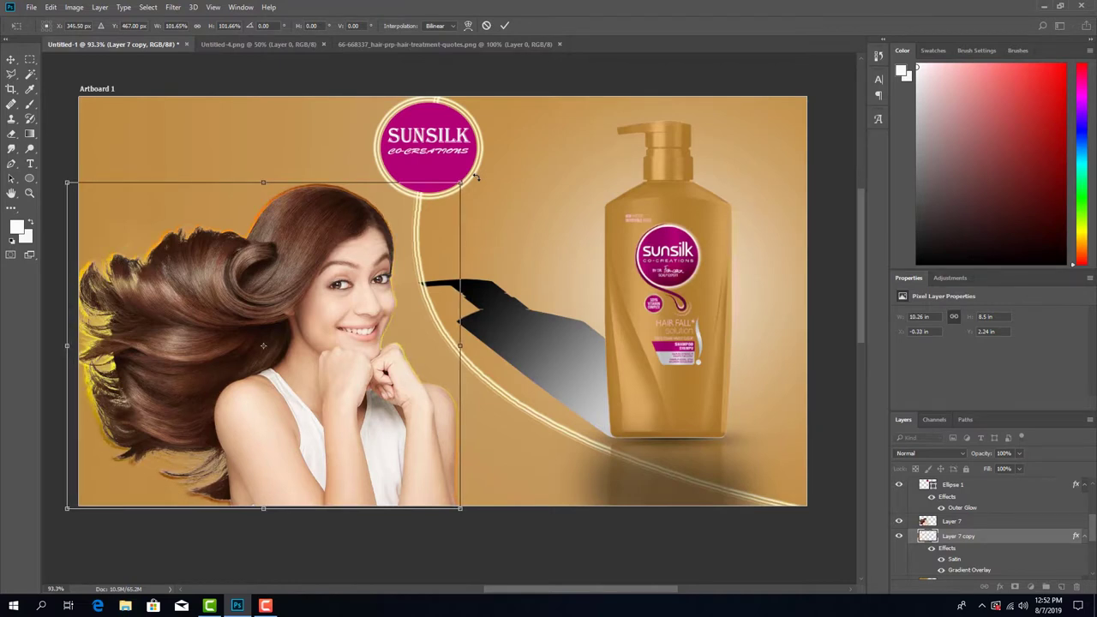
key(Left)
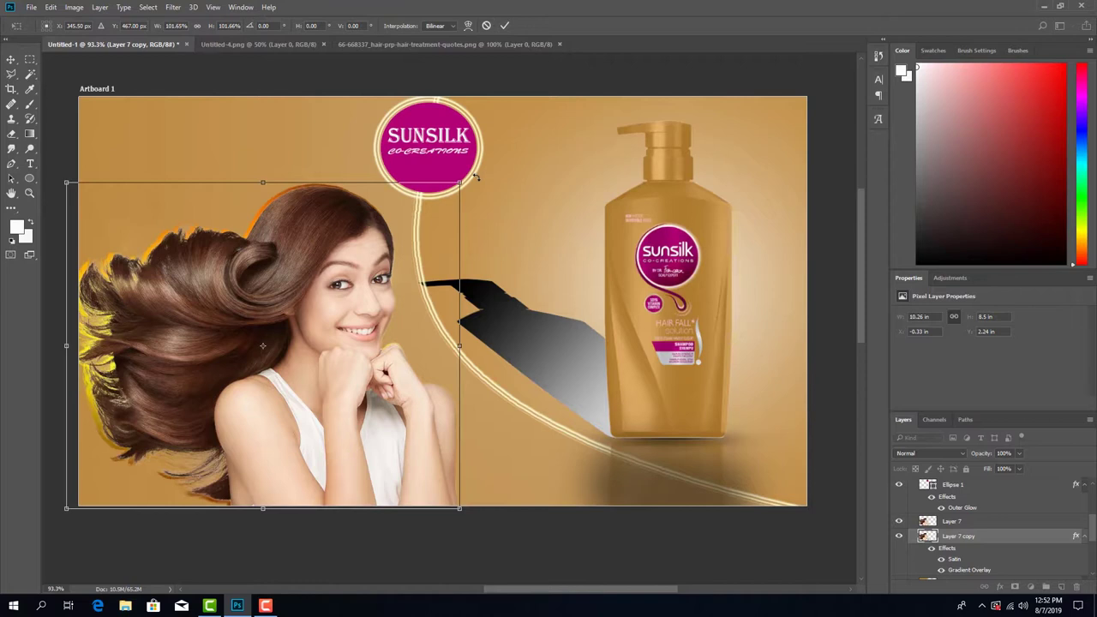
key(Left)
key(Left)
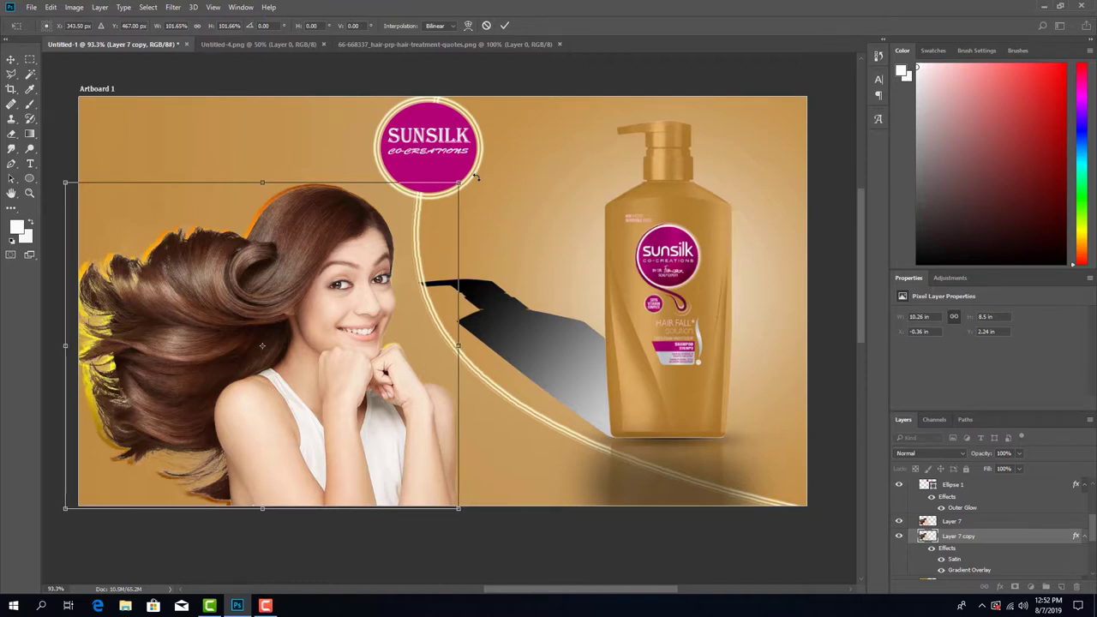
key(Down)
key(Down)
key(Down)
key(Down)
key(Down)
key(Down)
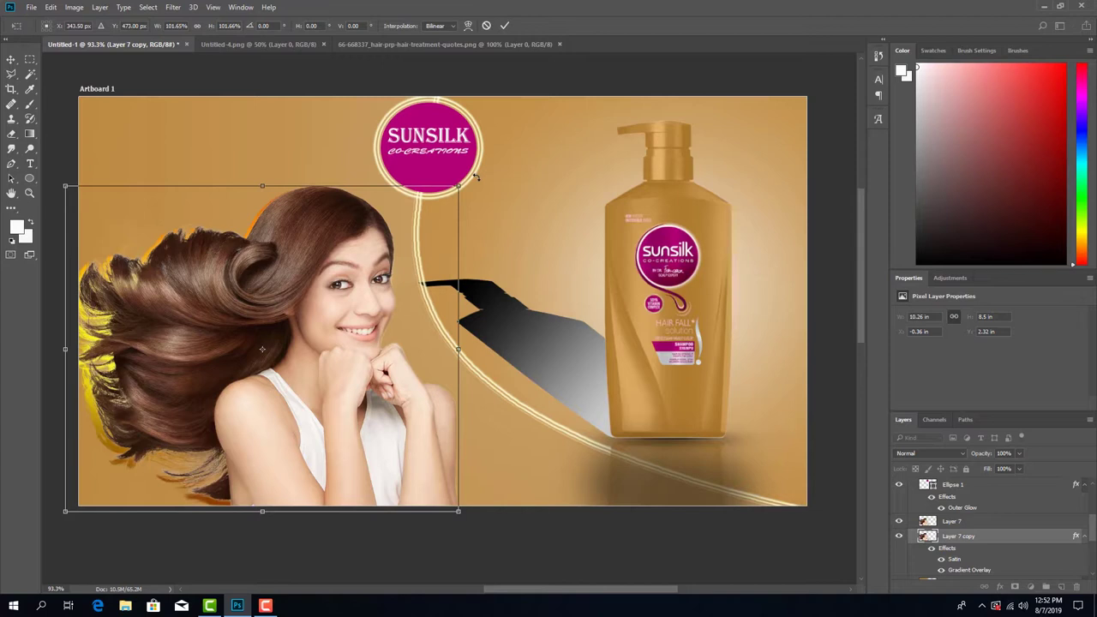
Step: Shift the Layer 7 copy back about 3 px right and 5 px up, and reduce its scale to about 100.7%
key(Left)
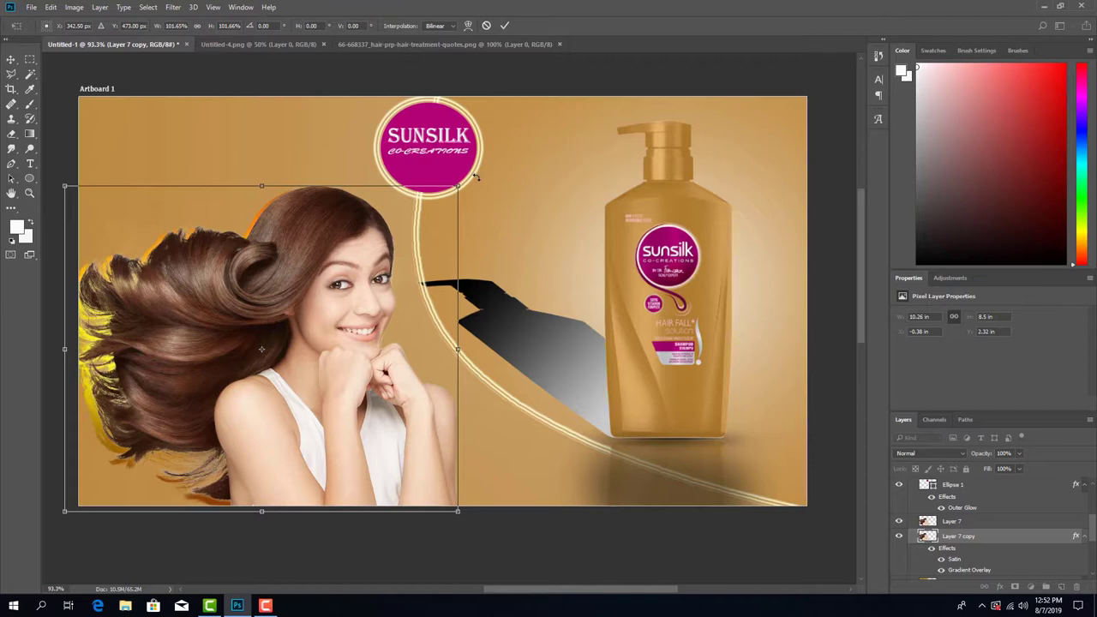
key(Right)
key(Right)
key(Right)
key(Right)
key(Right)
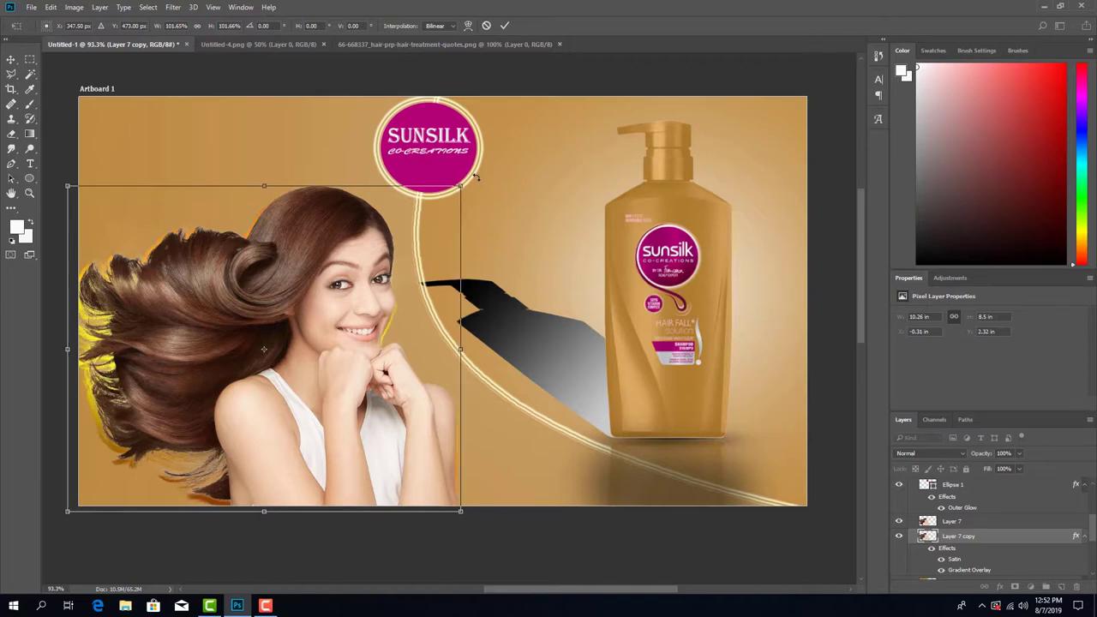
key(Left)
key(Up)
key(Up)
key(Up)
key(Up)
key(Up)
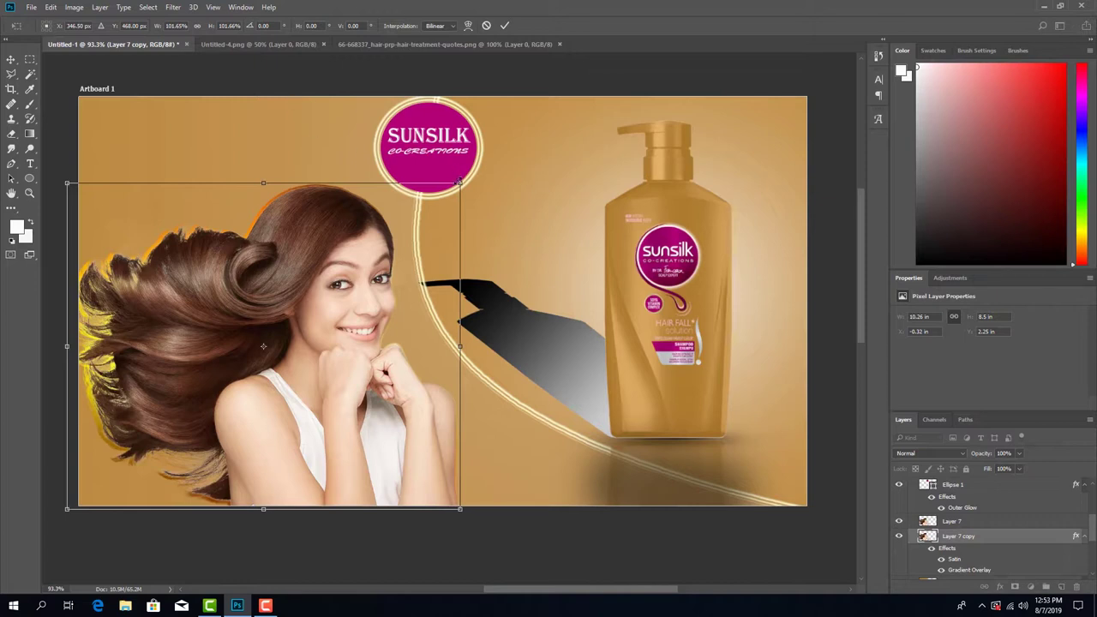
drag(460, 183, 457, 183)
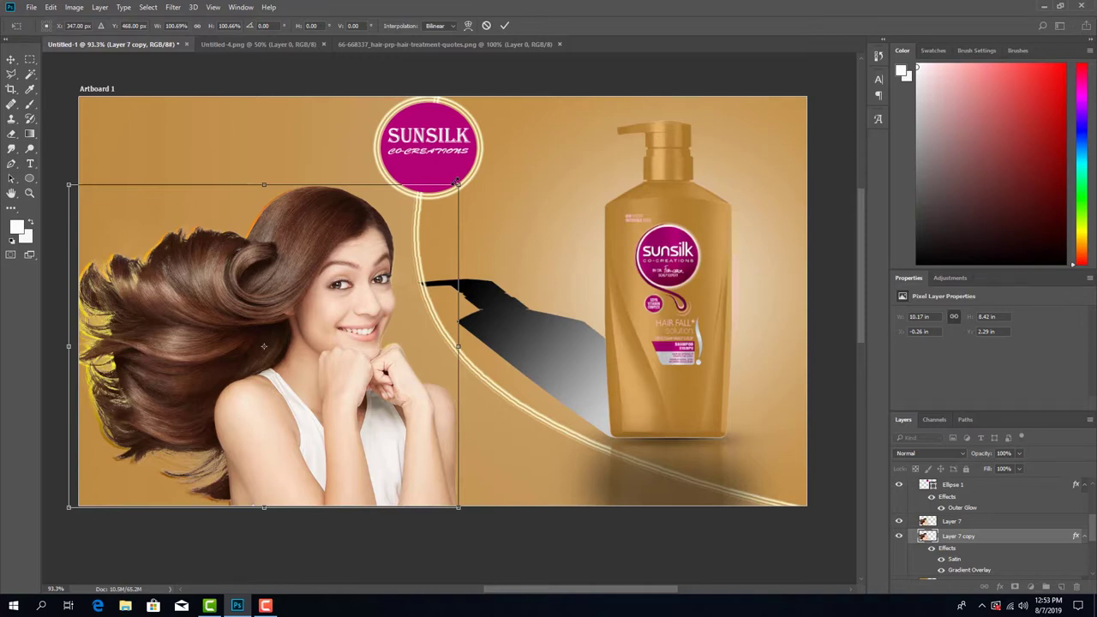
Step: Apply the pending transform to the Layer 7 copy behind the long-haired woman
key(Return)
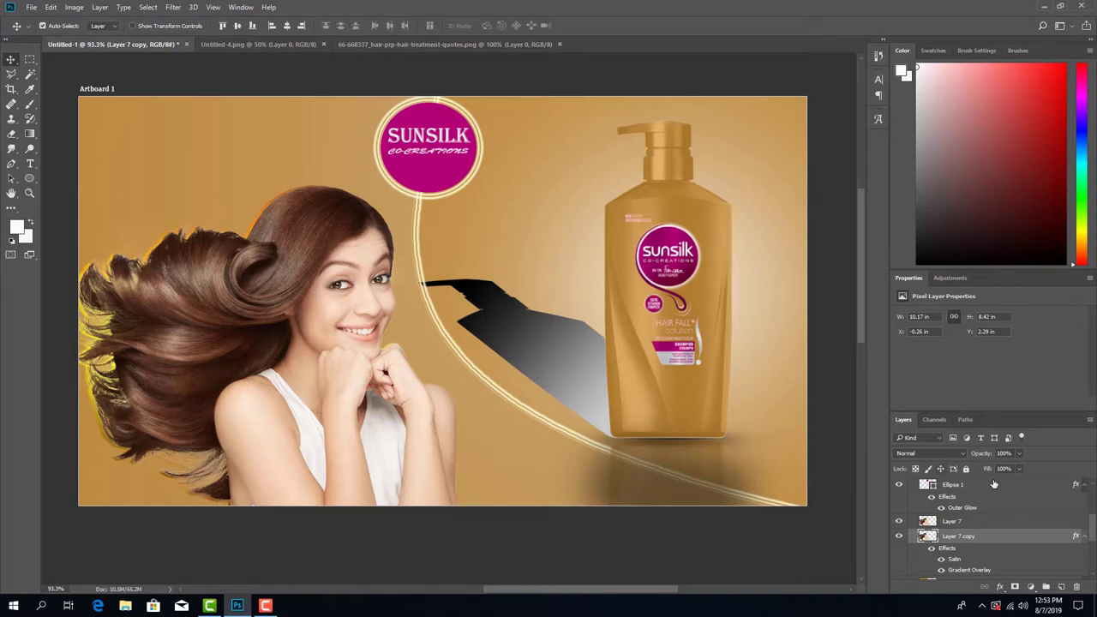
click(1020, 453)
drag(1001, 470, 996, 474)
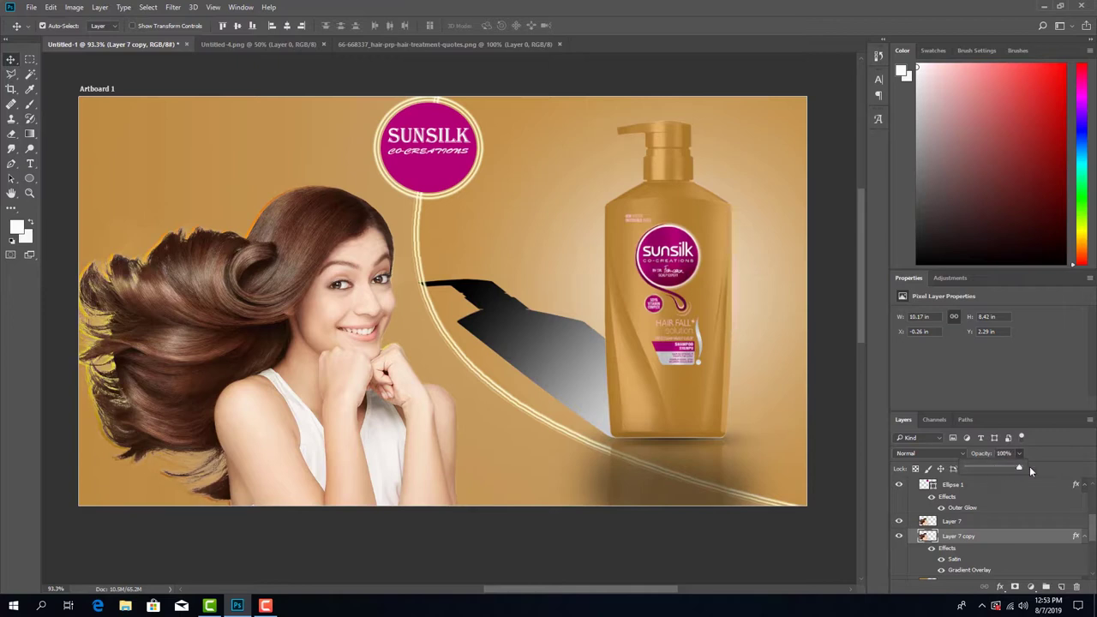
click(1042, 439)
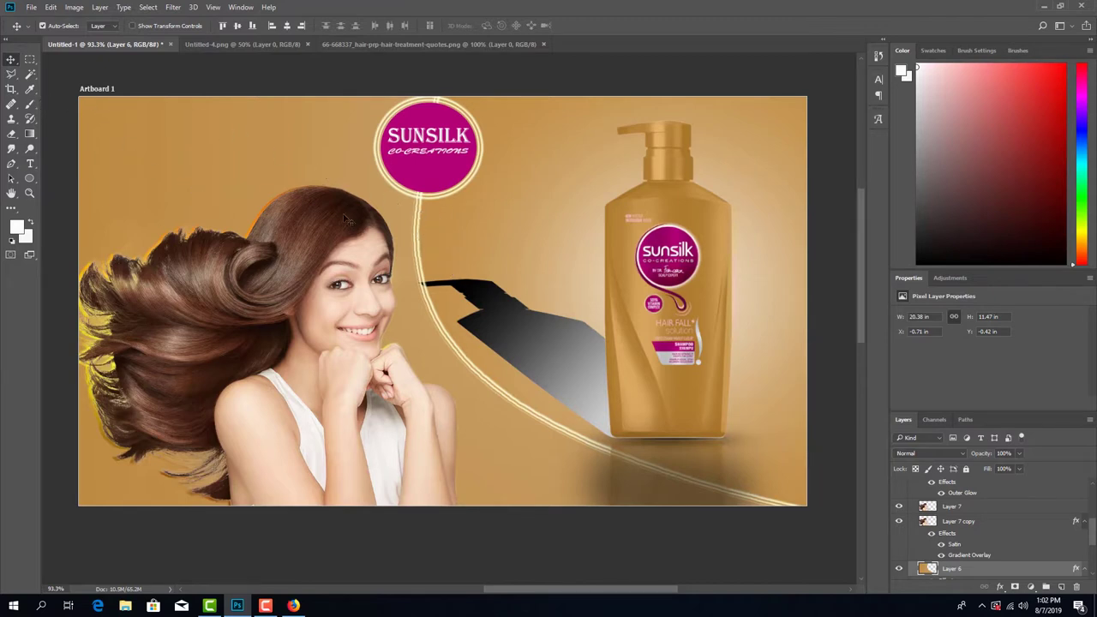
Step: Open the scalp photo 65115840.cms from the shampoo model folder
click(29, 59)
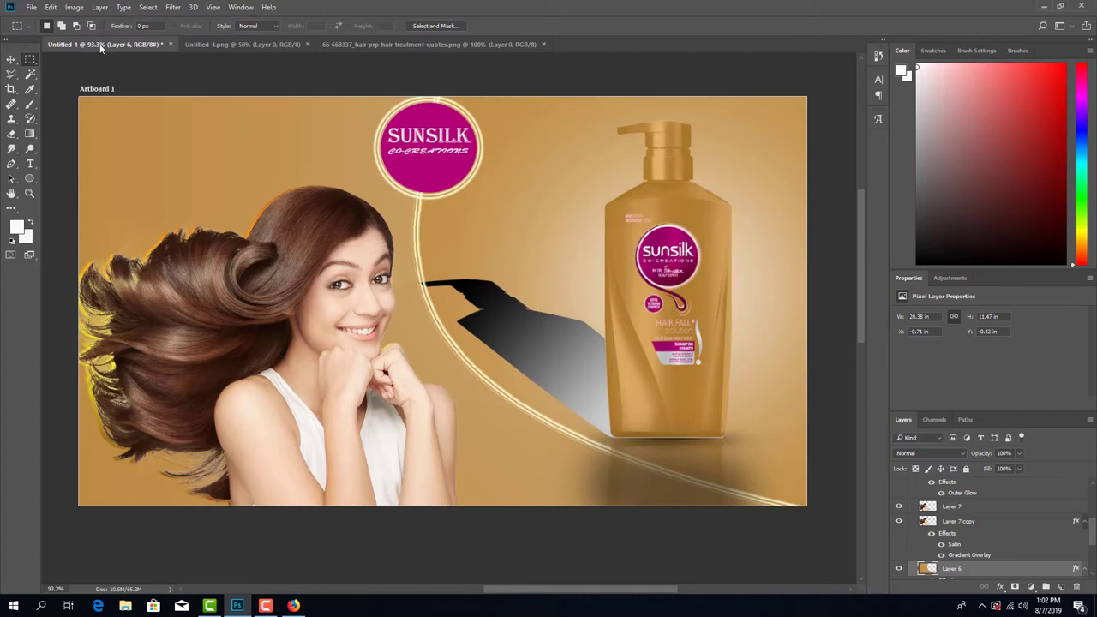
click(31, 6)
click(94, 32)
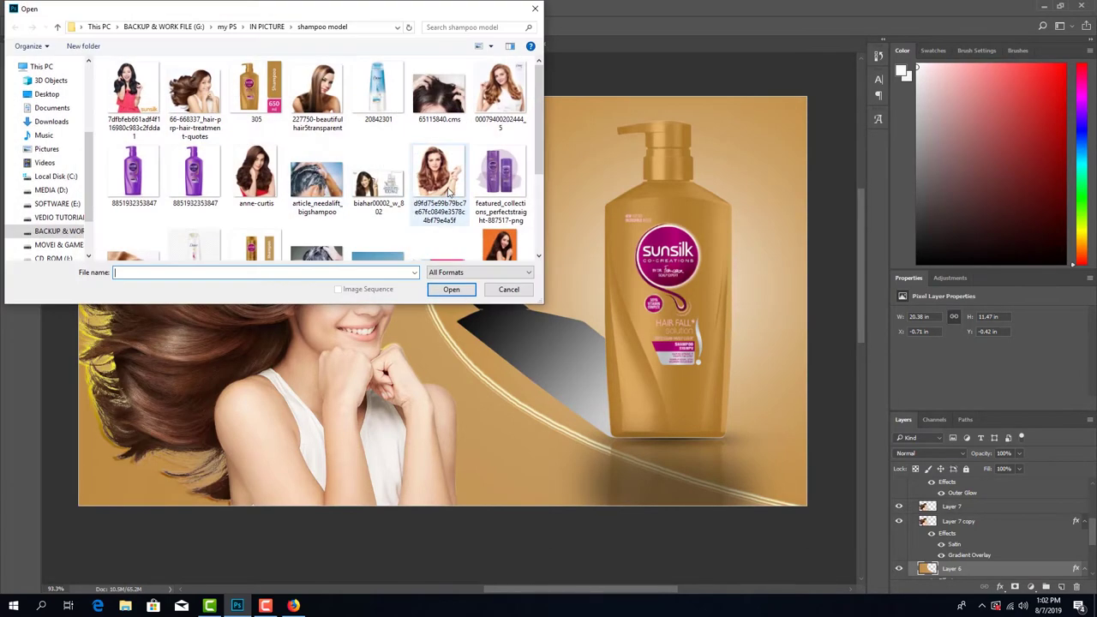
double_click(437, 94)
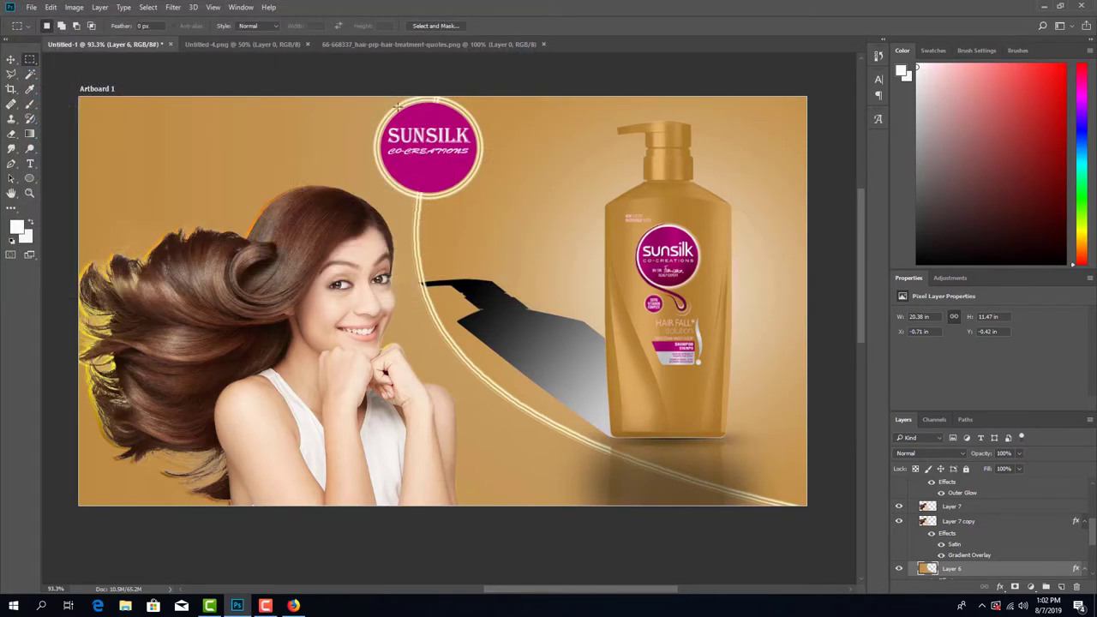
Step: Open the hair-washing photo article_needalift_bigshampoo from the shampoo model folder
click(31, 7)
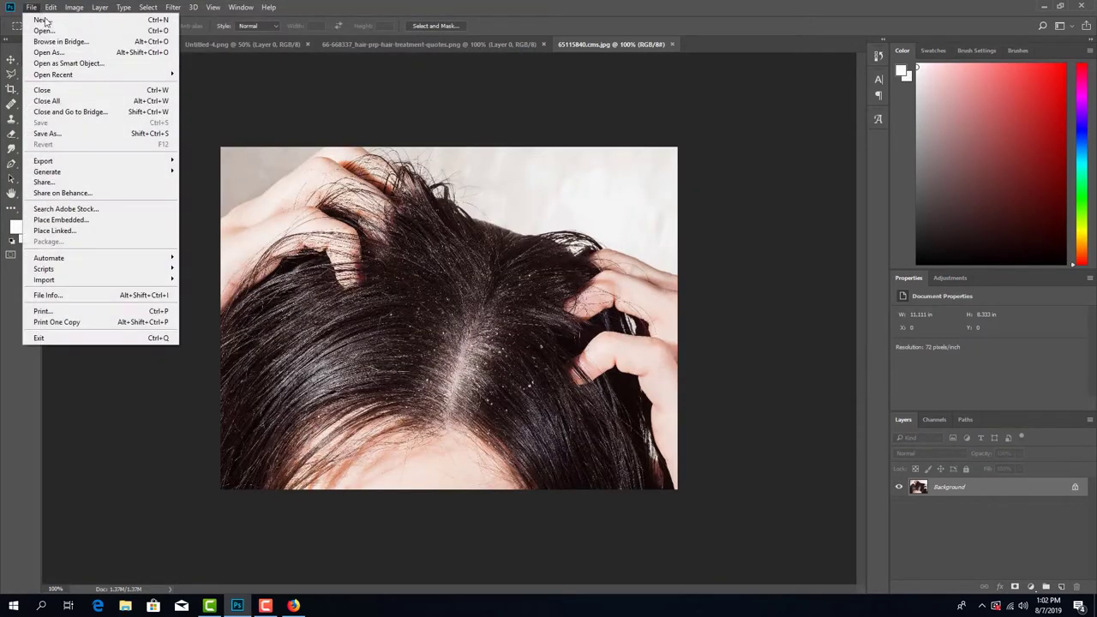
click(39, 30)
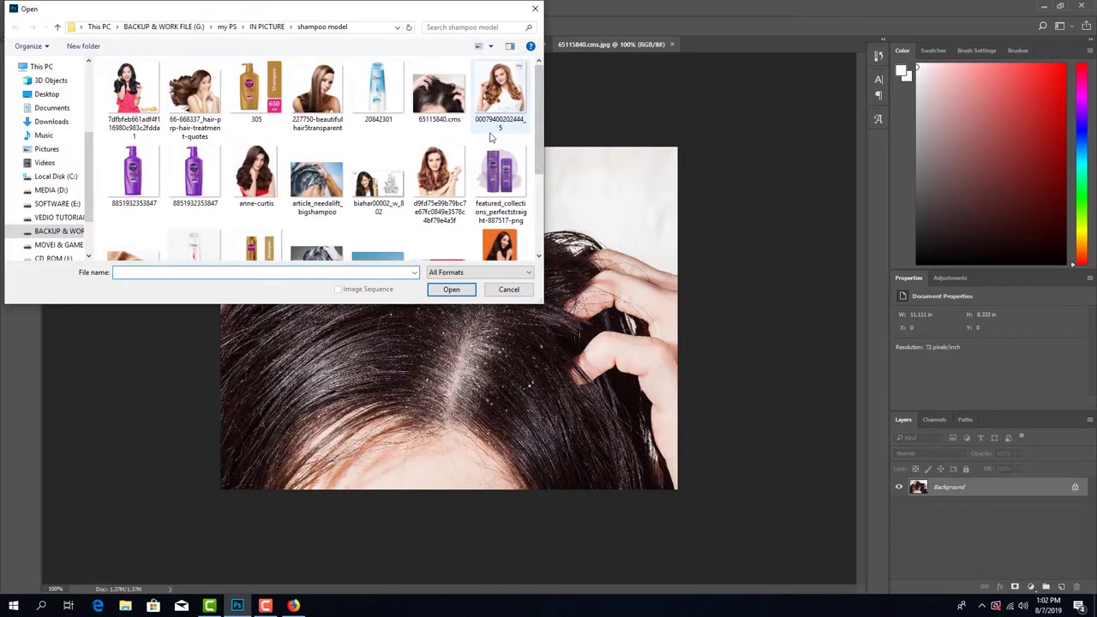
click(316, 177)
double_click(315, 178)
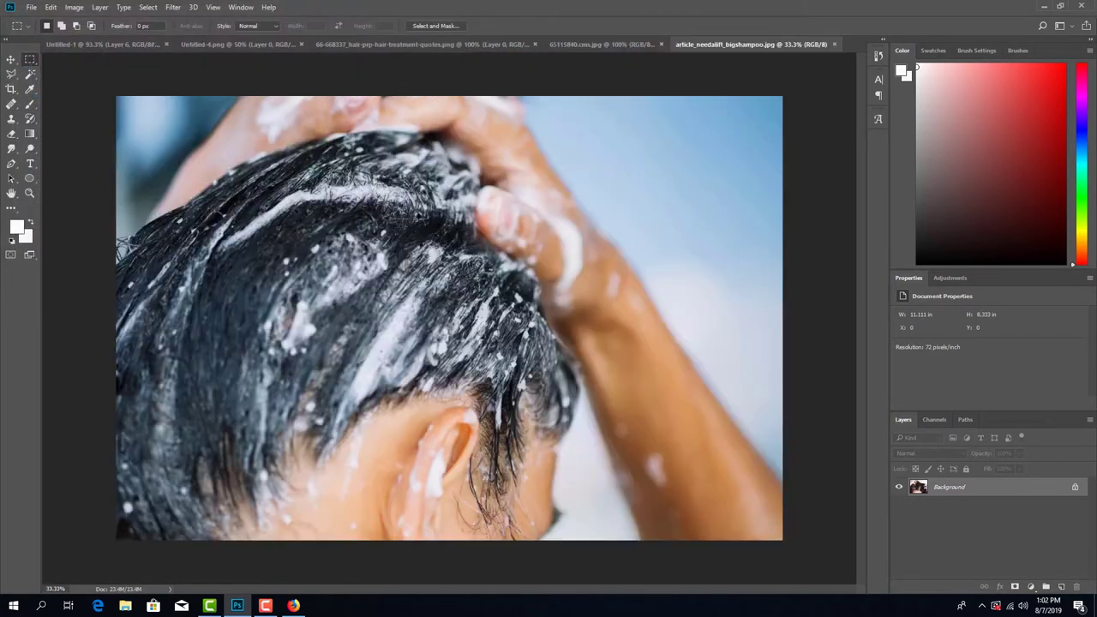
Step: Open the hair-commercial-secrets-shiny-shampoo photo from the shampoo model folder
click(32, 7)
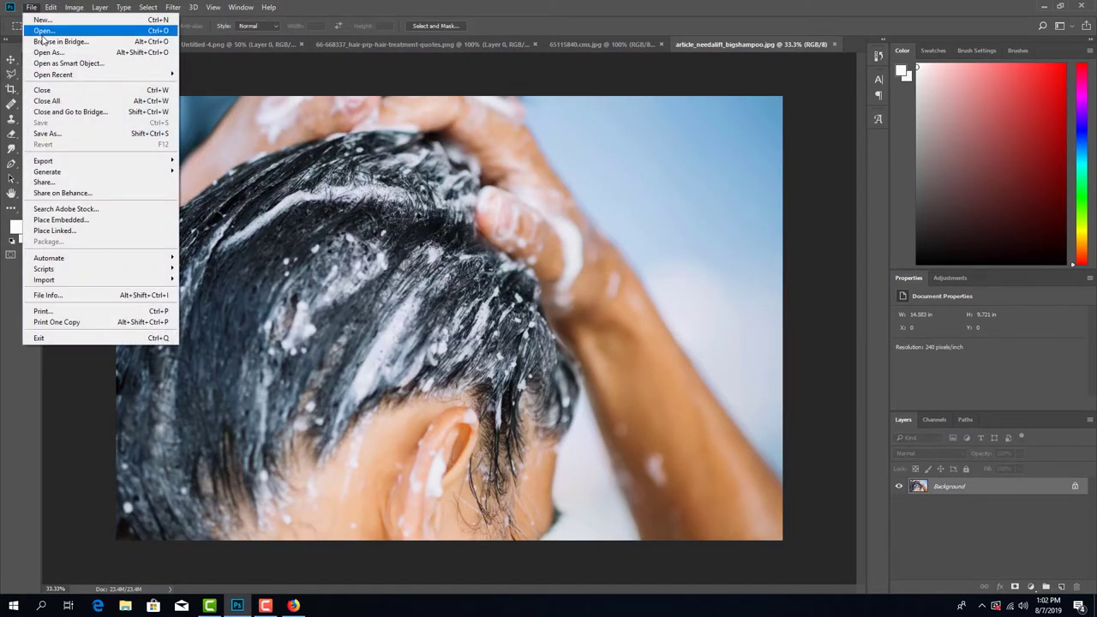
click(43, 31)
scroll(455, 201, down, 2)
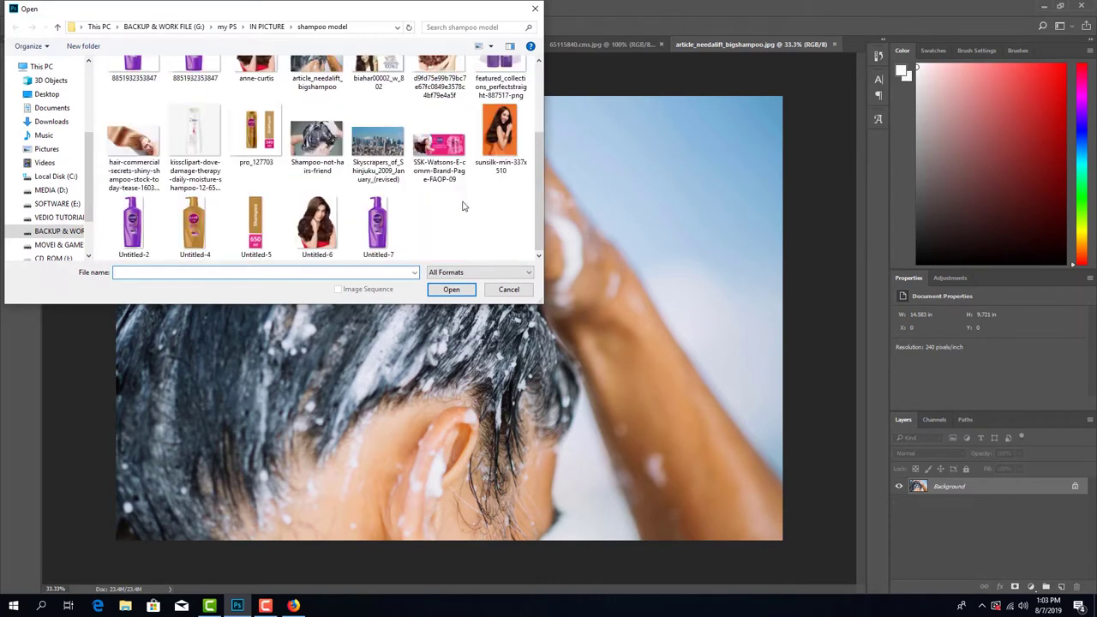
double_click(142, 149)
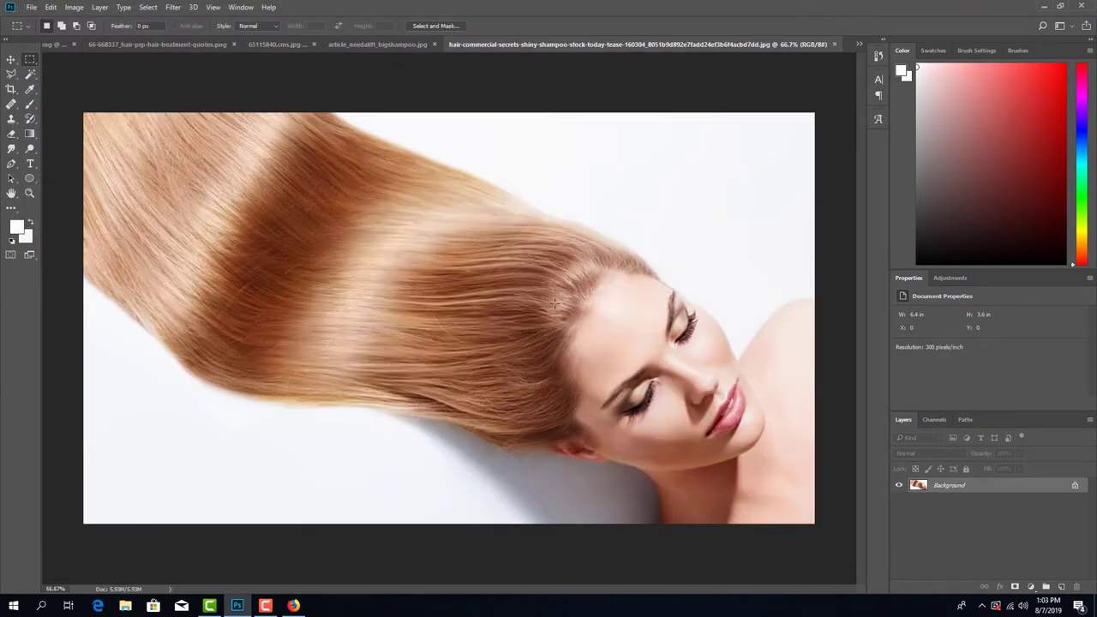
Step: Draw an elliptical marquee selection about 2.77 by 2.69 in around the reclining woman's face and front hair
right_click(32, 62)
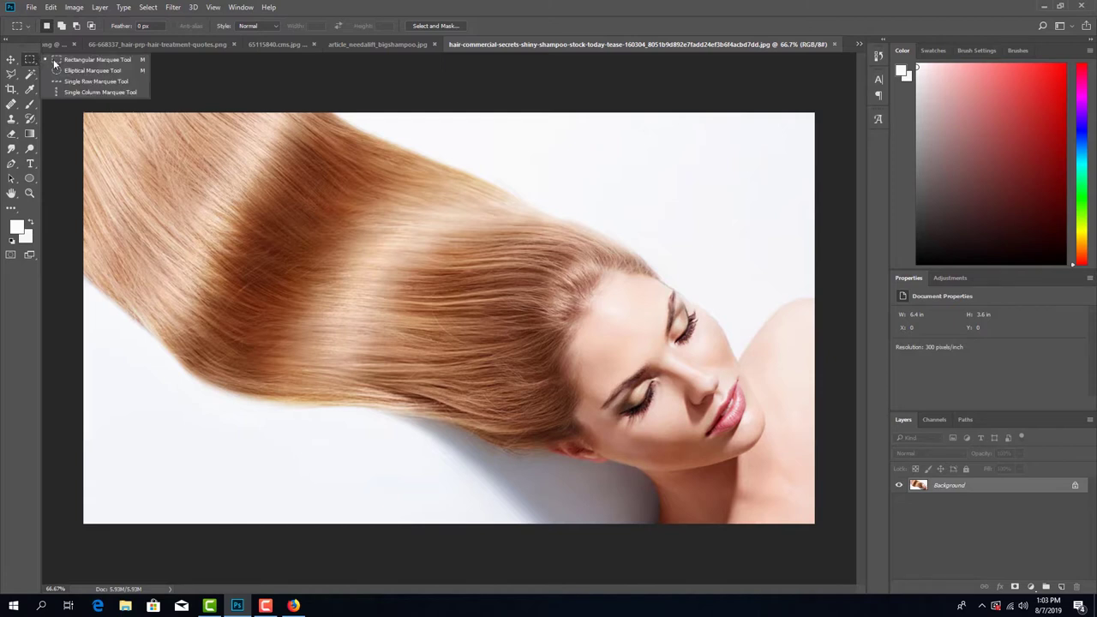
click(77, 71)
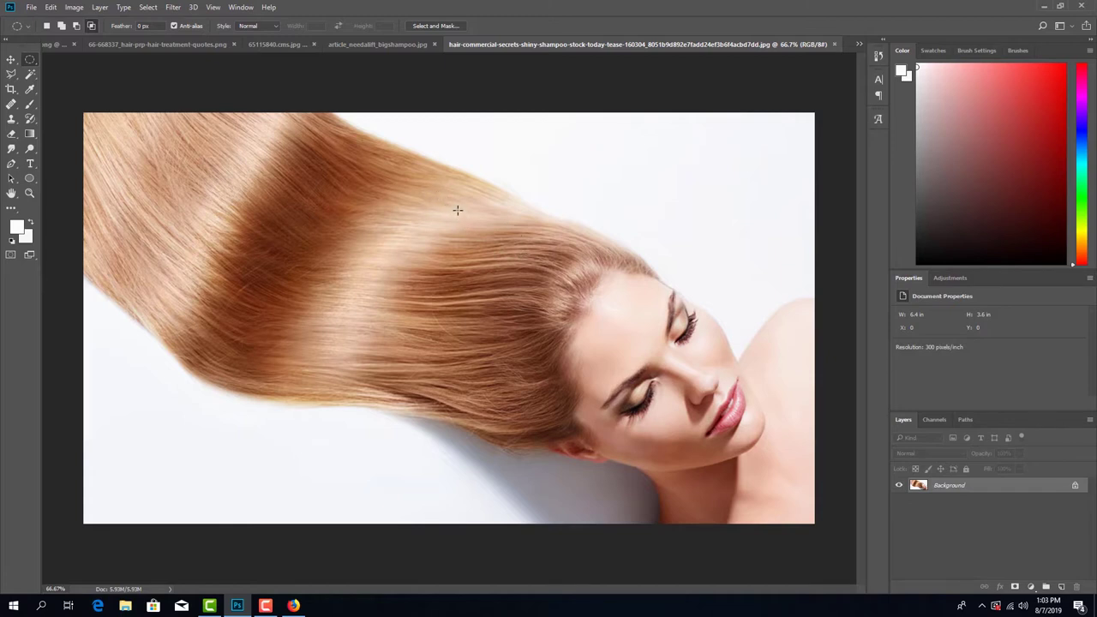
drag(470, 207, 783, 513)
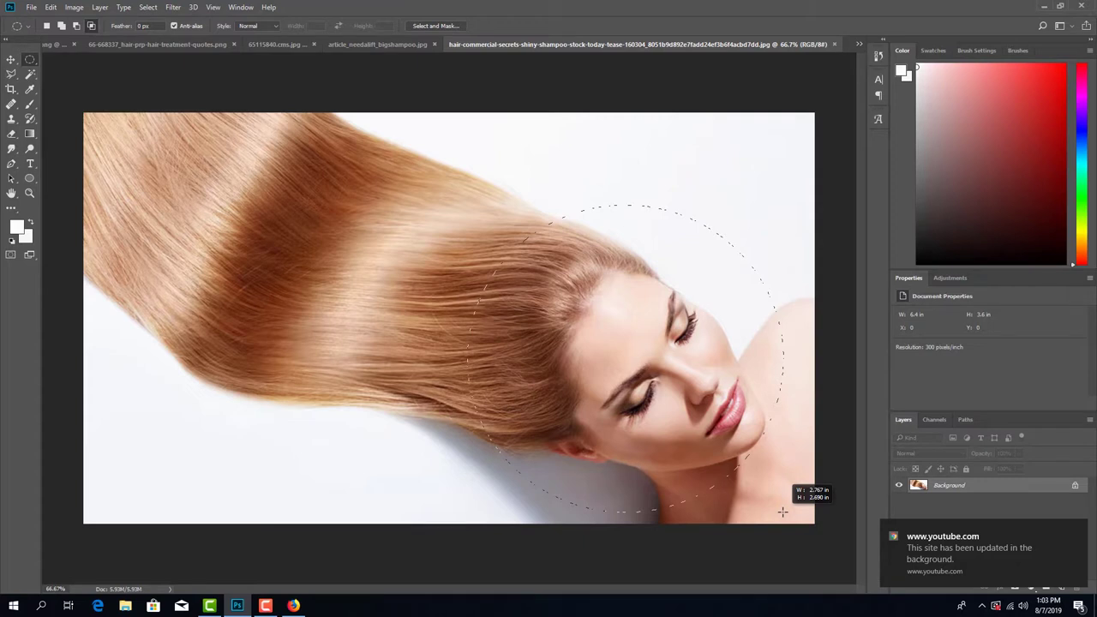
drag(783, 512, 782, 513)
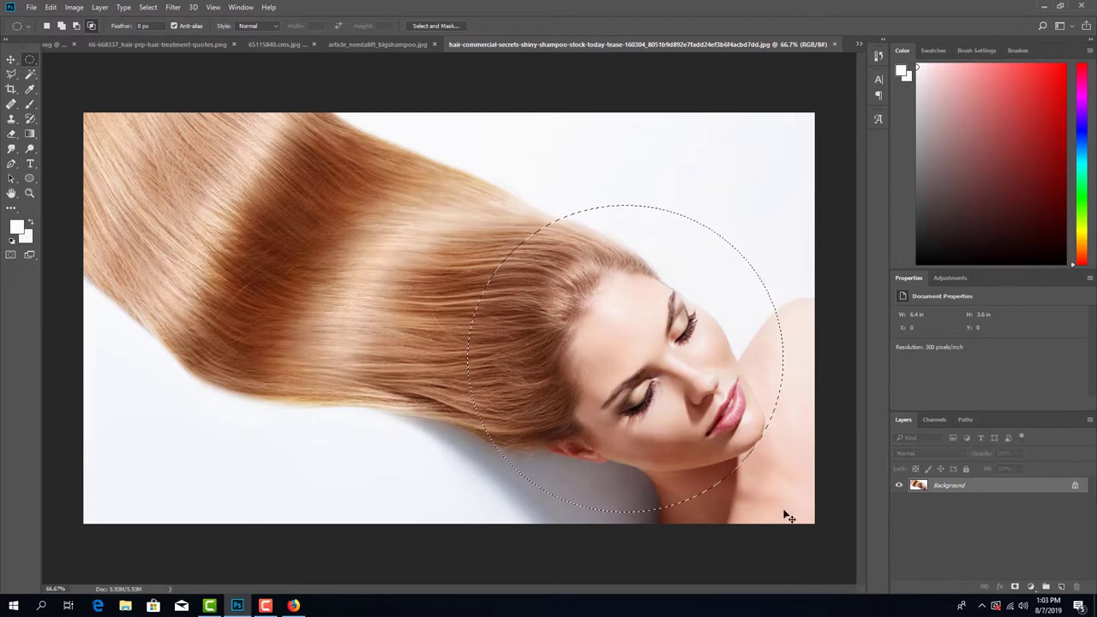
click(347, 45)
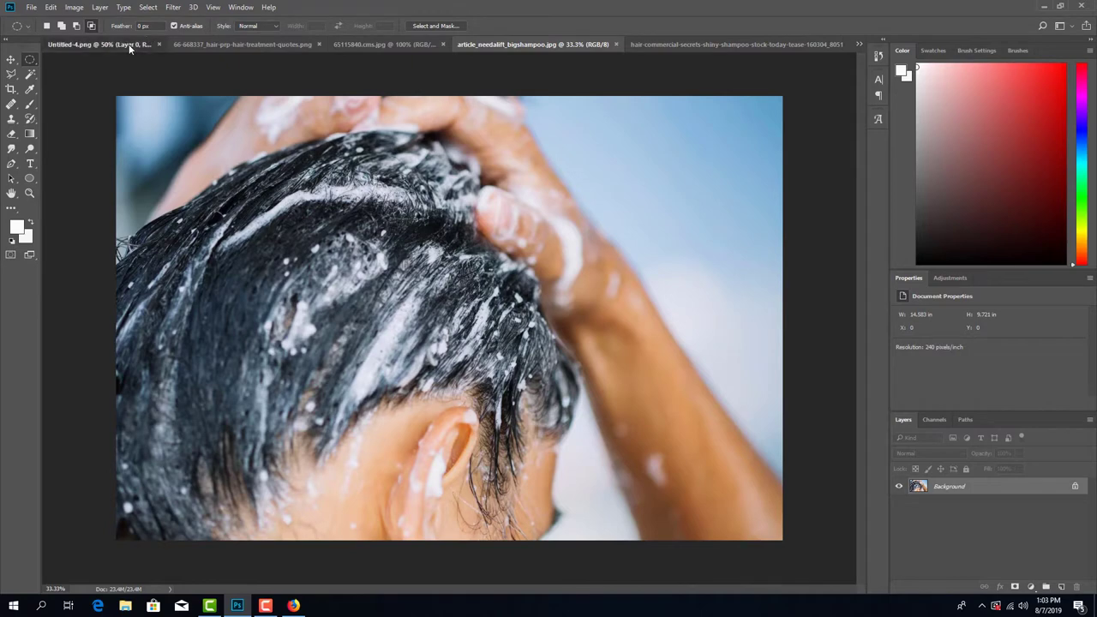
click(129, 47)
click(261, 43)
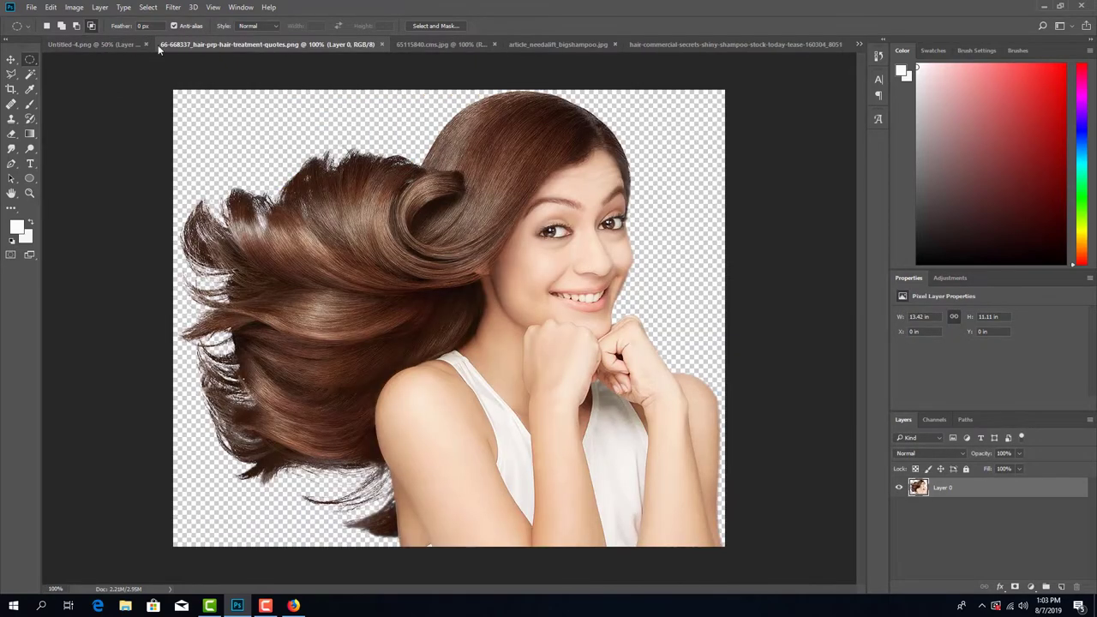
click(100, 42)
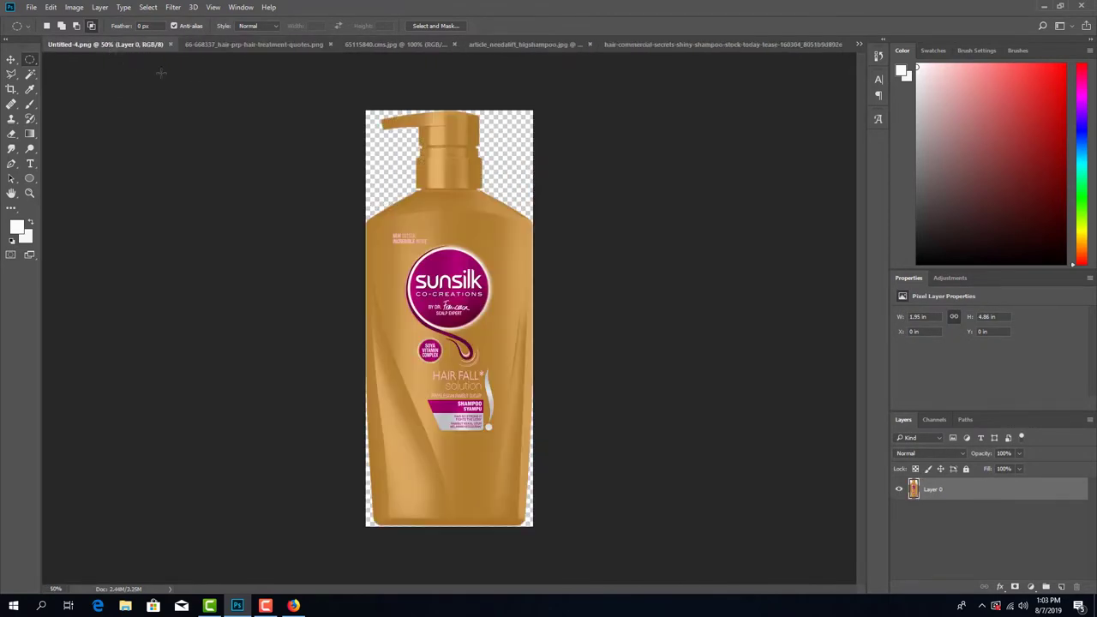
click(775, 47)
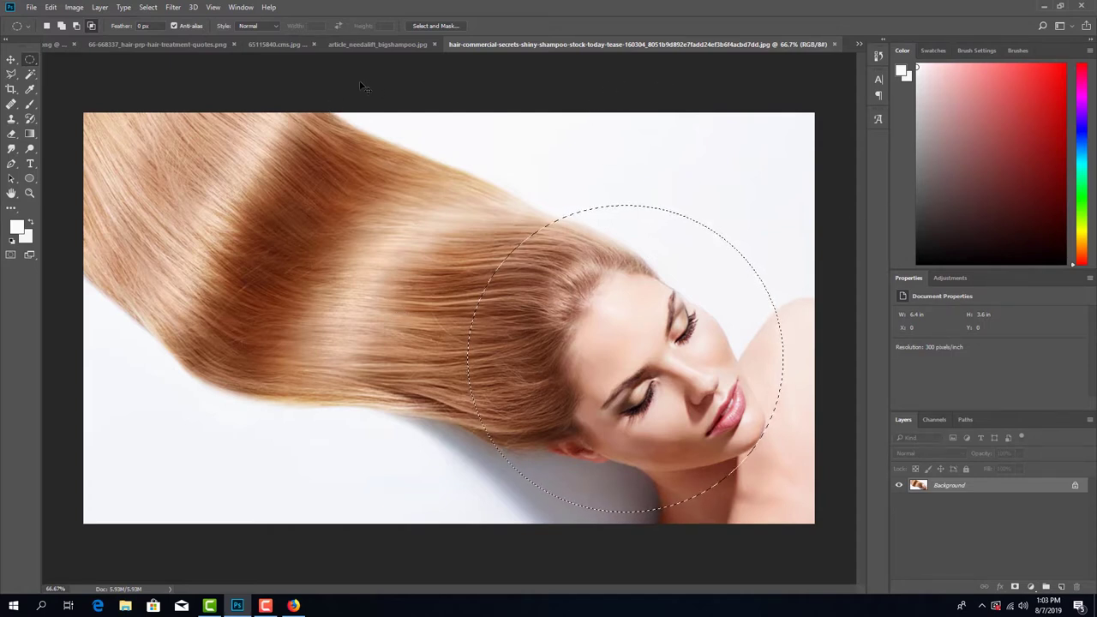
Step: Paste the copied face selection into a new 830 × 807 px document at 300 ppi and delete its white Background layer
key(ctrl+n)
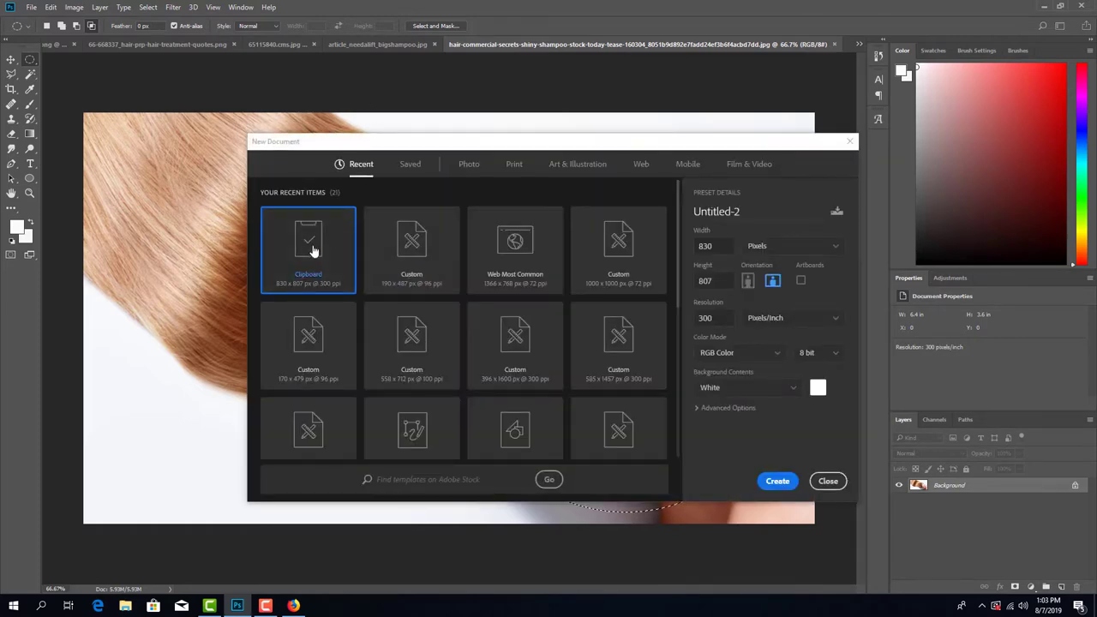
double_click(313, 248)
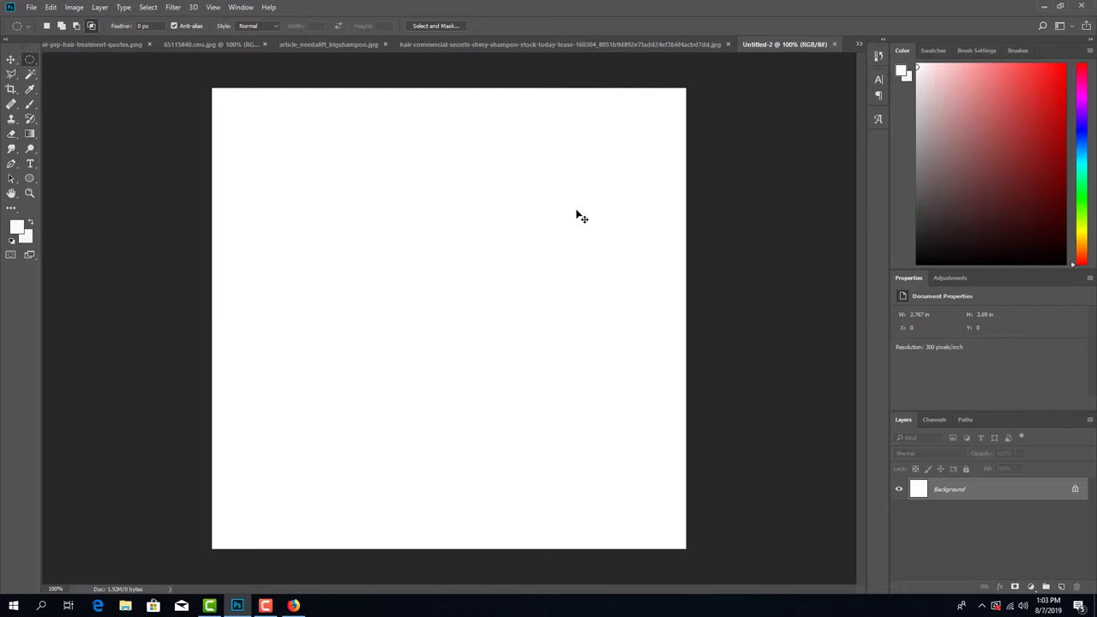
key(ctrl+v)
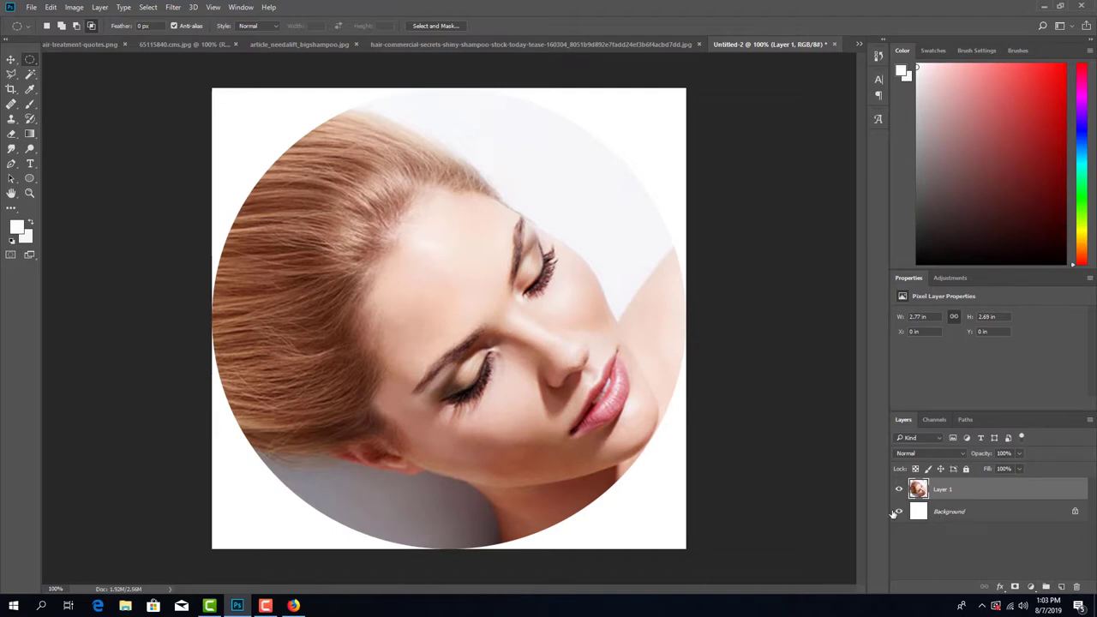
drag(945, 514, 1075, 587)
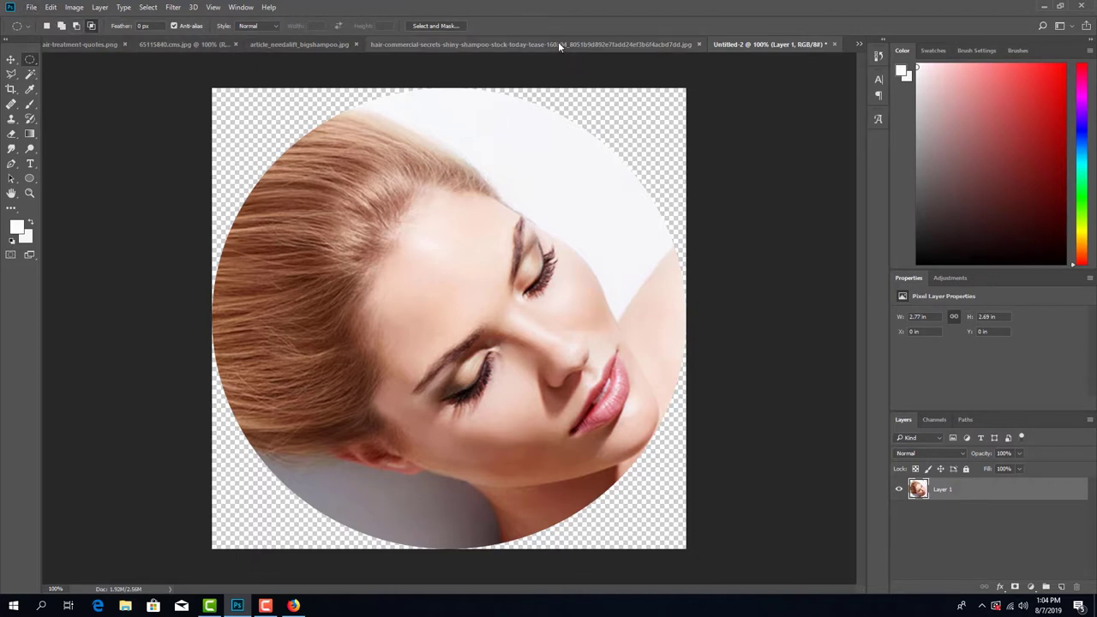
Step: Close the hair-commercial-secrets source photo
click(606, 44)
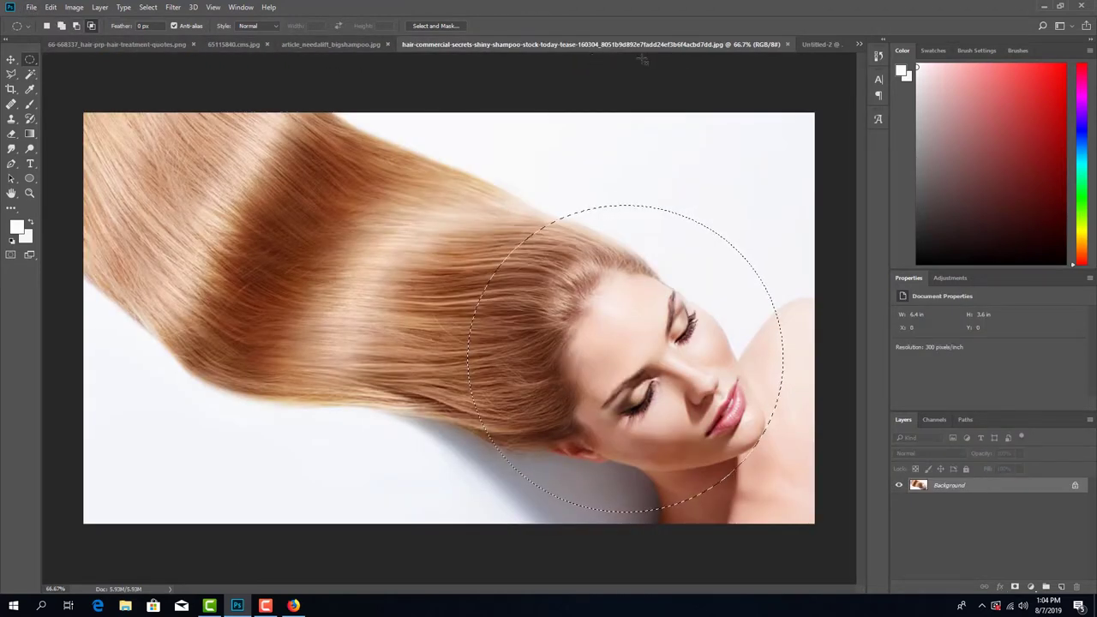
click(788, 44)
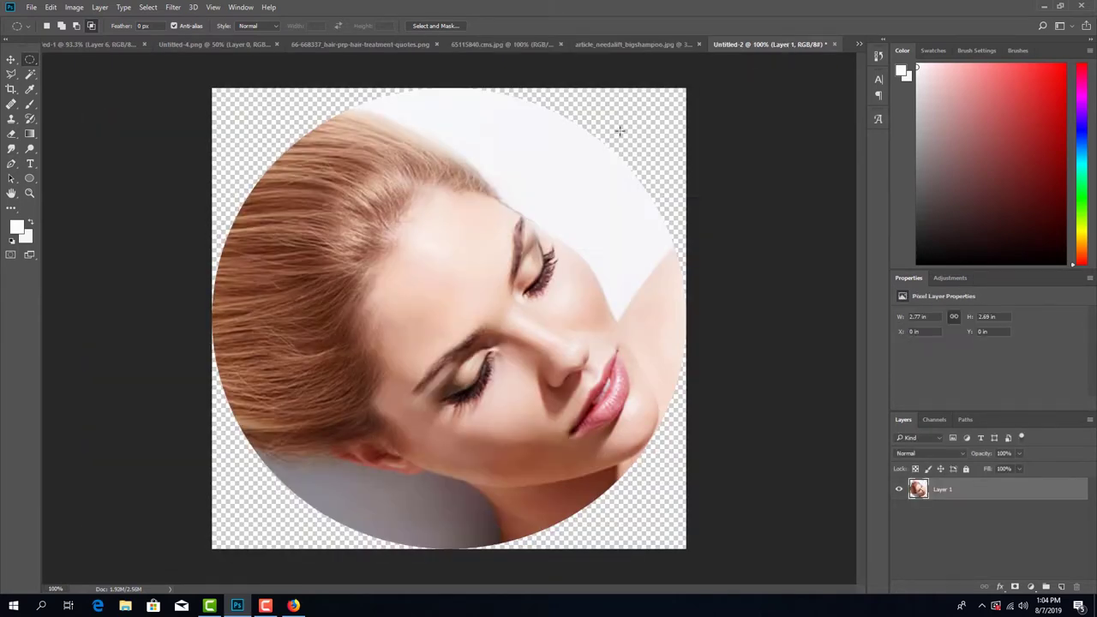
Step: In article_needalift_bigshampoo, draw an elliptical selection about 2248 by 2149 px around the lathered hair and ear
click(598, 43)
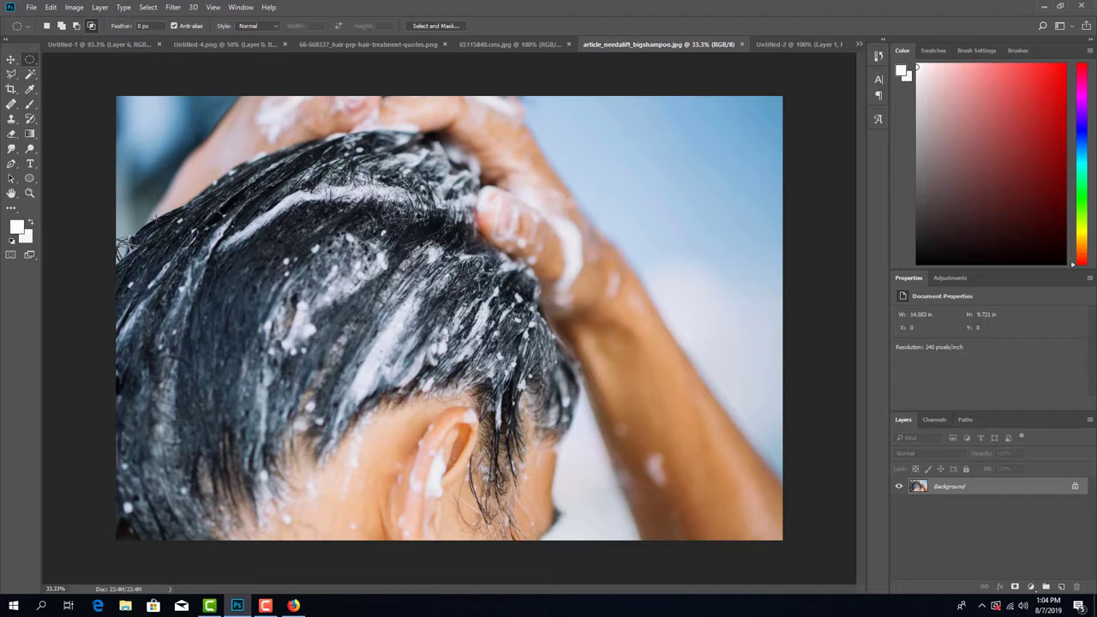
drag(152, 216, 610, 611)
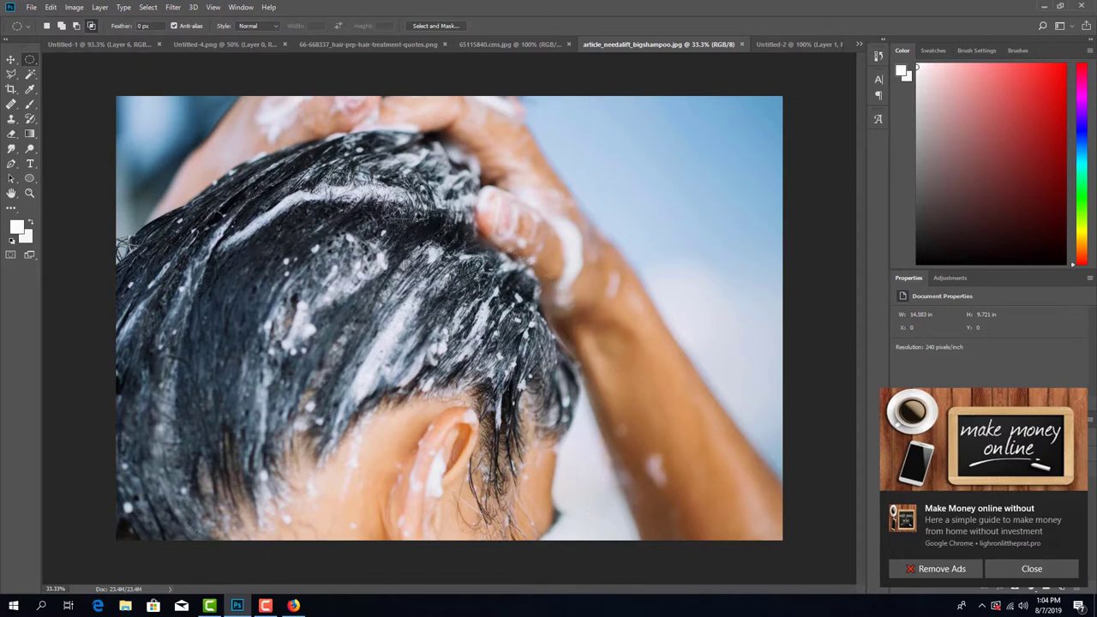
drag(164, 129, 592, 537)
Step: Paste the copied lathered-hair selection into a new 2248 × 2149 px document at 240 ppi
key(ctrl+n)
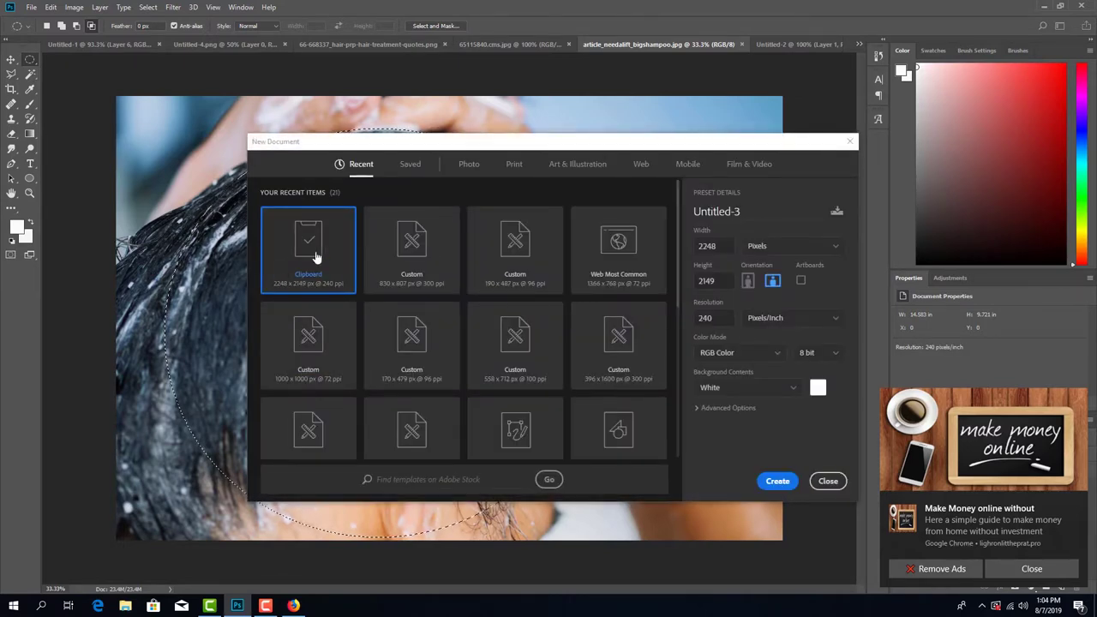
double_click(316, 257)
key(ctrl+v)
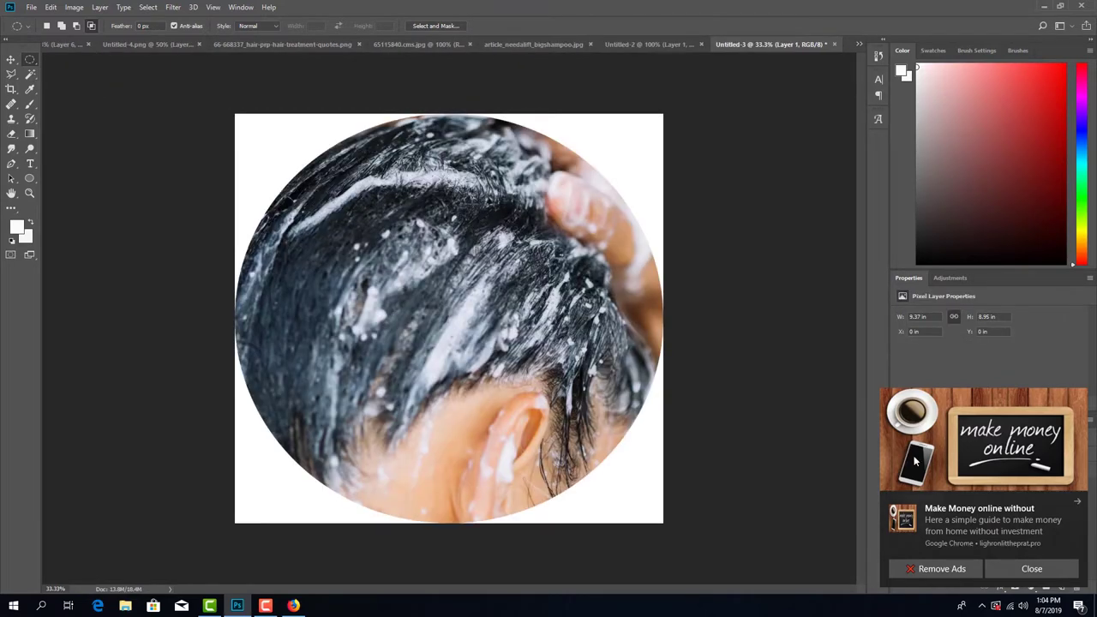
Step: Dismiss the advertising notification covering the layers and close the browser window it launches
click(1009, 567)
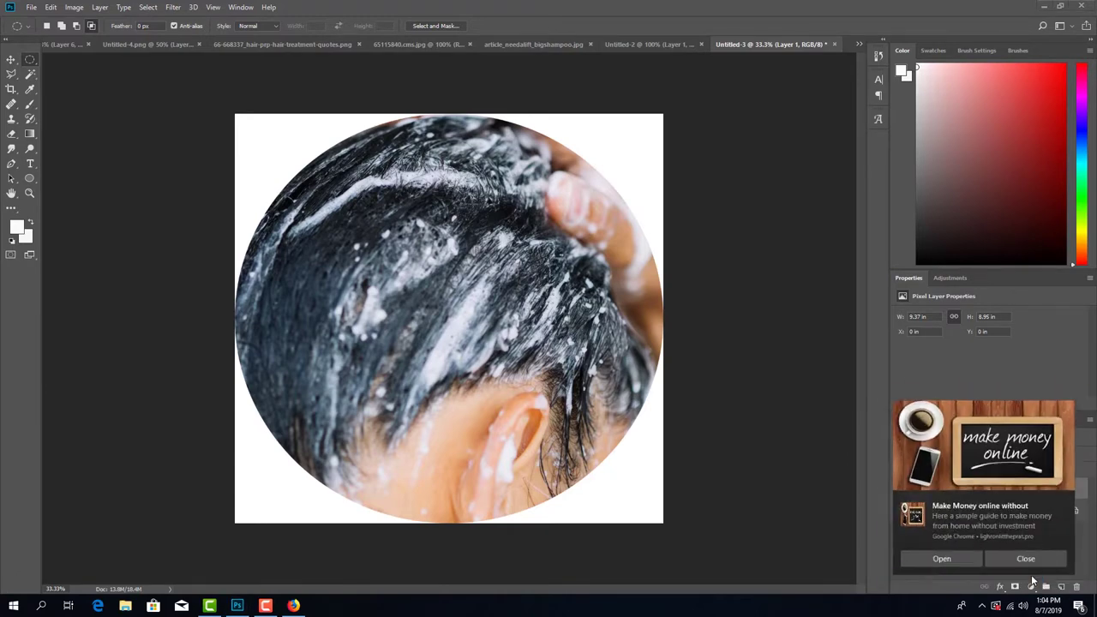
click(1031, 573)
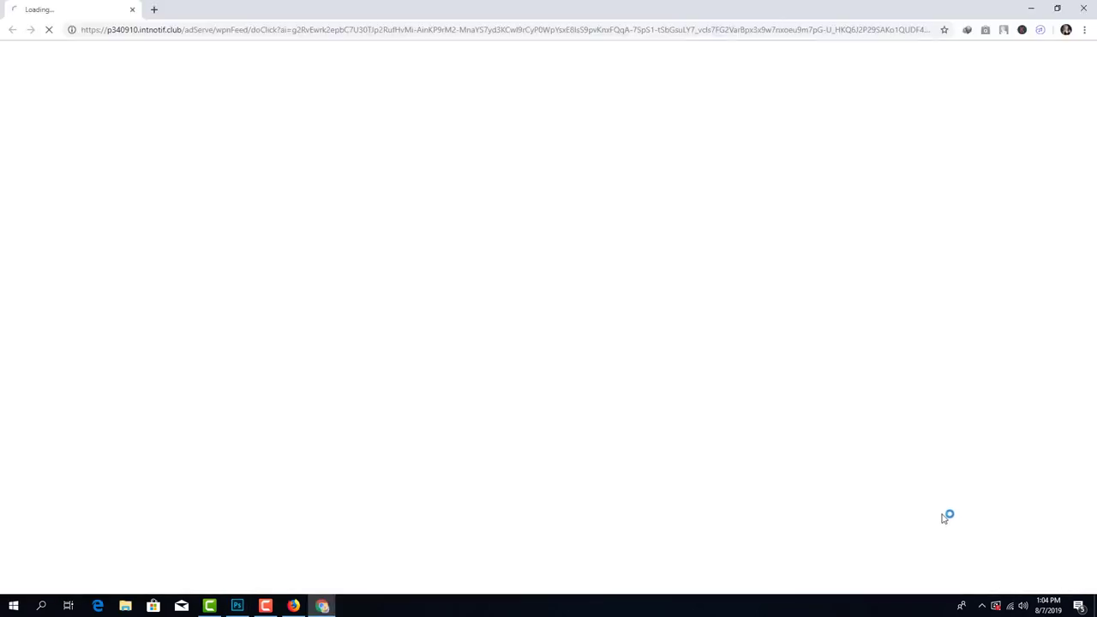
click(1083, 8)
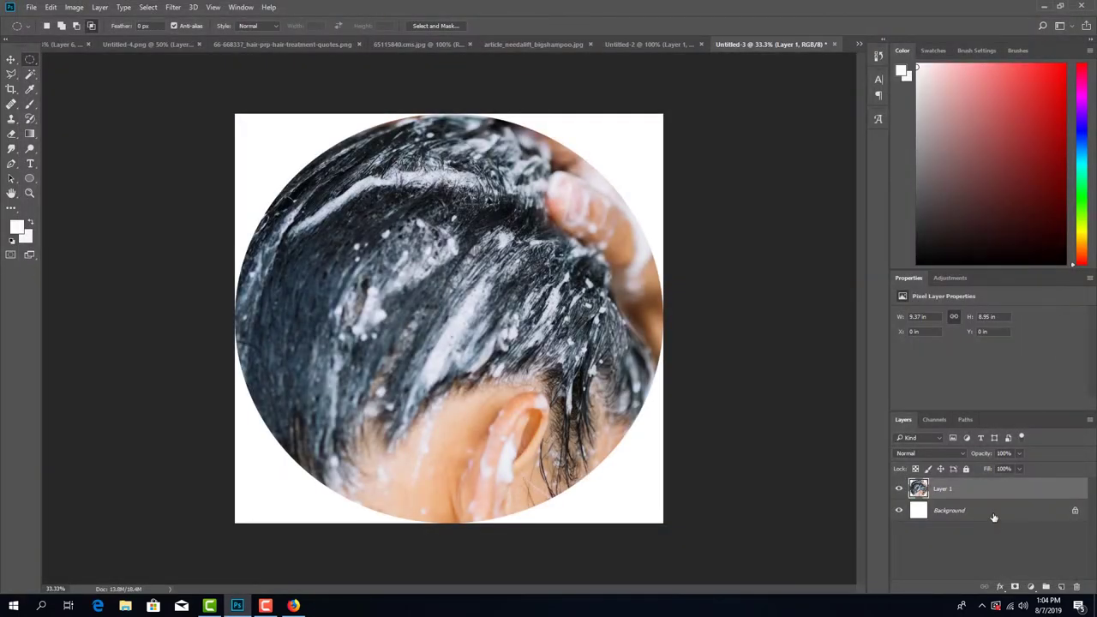
Step: Delete the white Background layer beneath the circular lathered-hair cutout
drag(993, 517, 1071, 587)
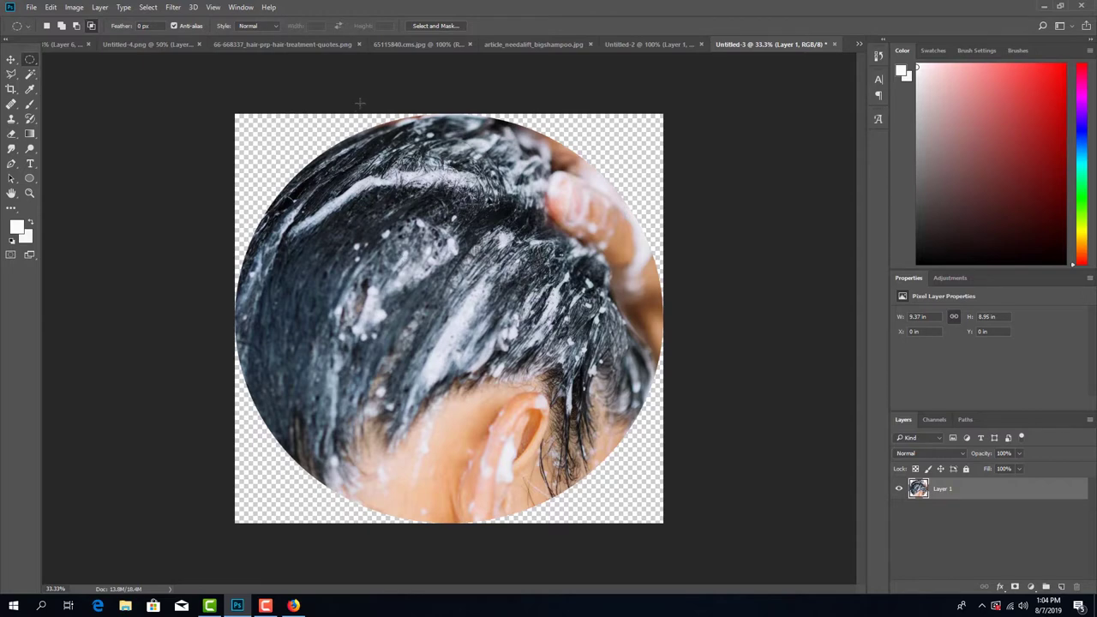
Step: Close the article_needalift_bigshampoo.jpg document
click(437, 42)
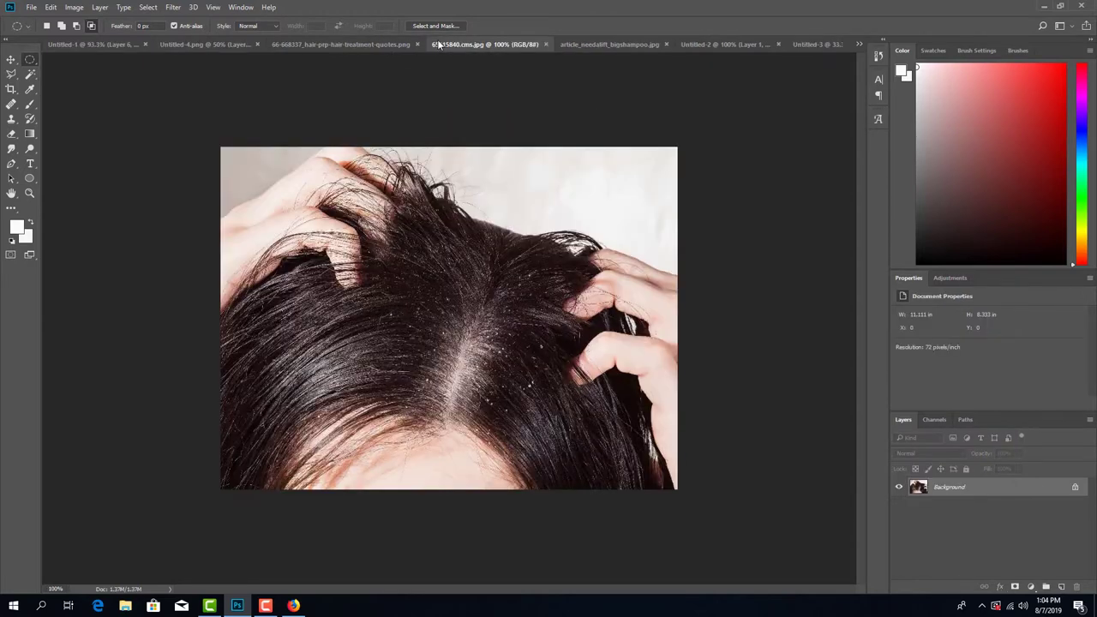
click(807, 46)
click(674, 44)
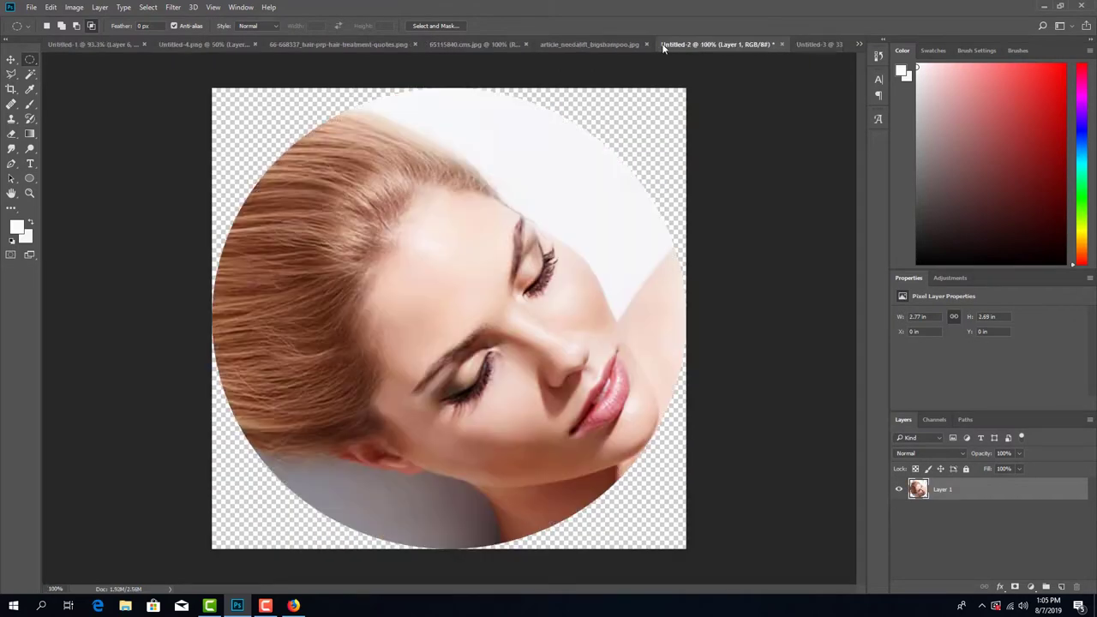
click(547, 43)
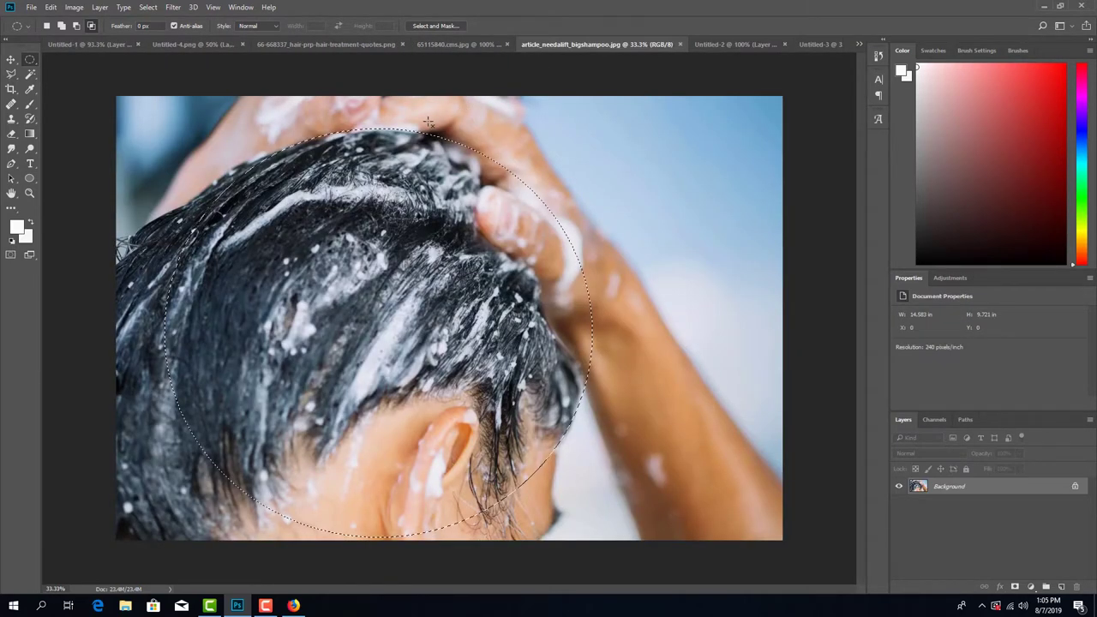
click(681, 45)
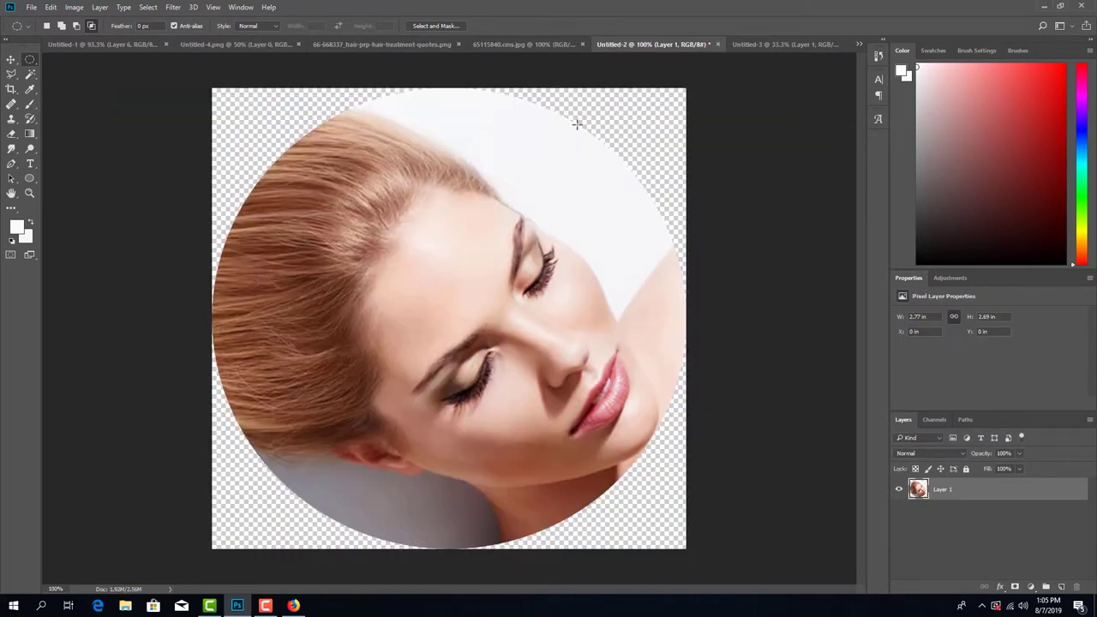
Step: In 65115840.cms.jpg, draw a circular selection about 7.89 by 7.89 in around the dark hair parting and the fingers beside it
click(516, 48)
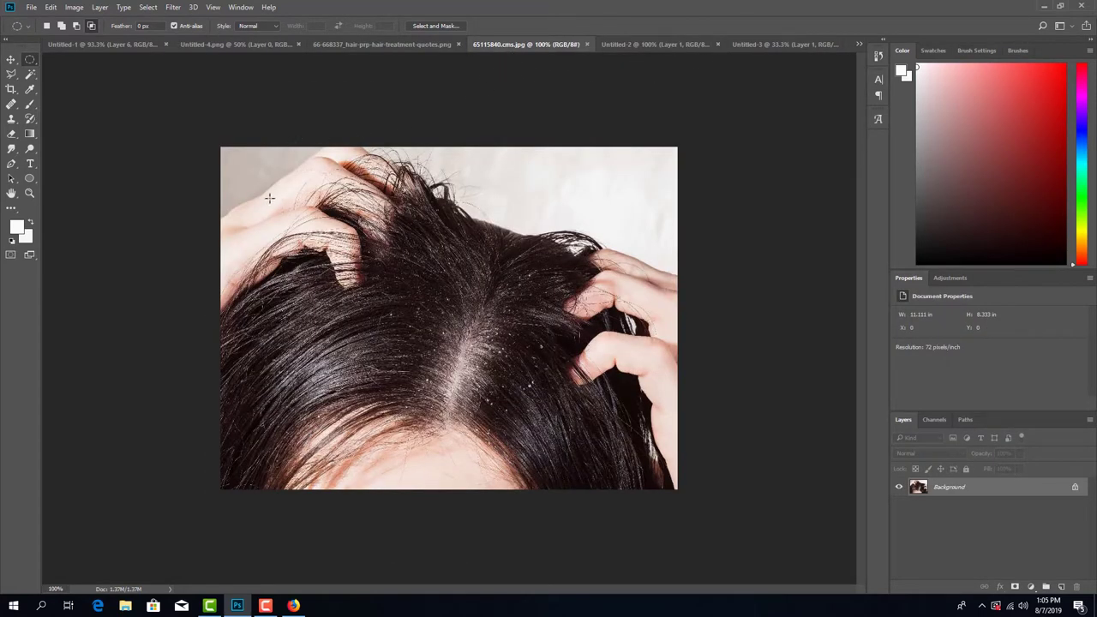
drag(268, 198, 632, 485)
click(548, 385)
drag(357, 155, 665, 492)
drag(334, 165, 647, 502)
Step: Copy the selected scalp area into a new 7.889 × 7.889 in document at 72 ppi and delete its white Background layer
key(ctrl+n)
double_click(321, 272)
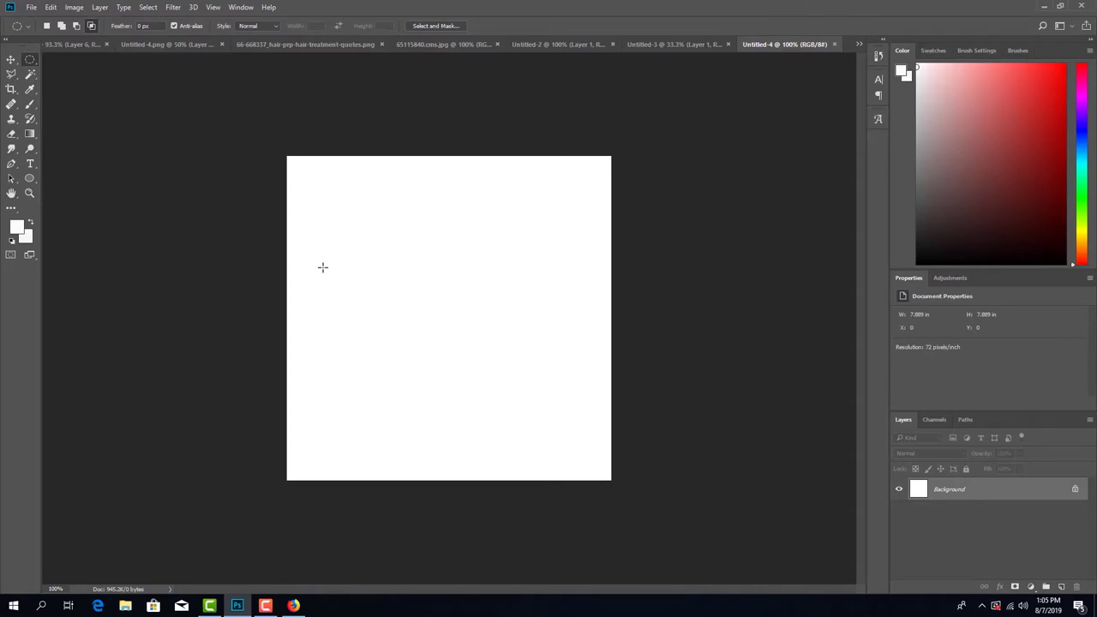
key(ctrl+v)
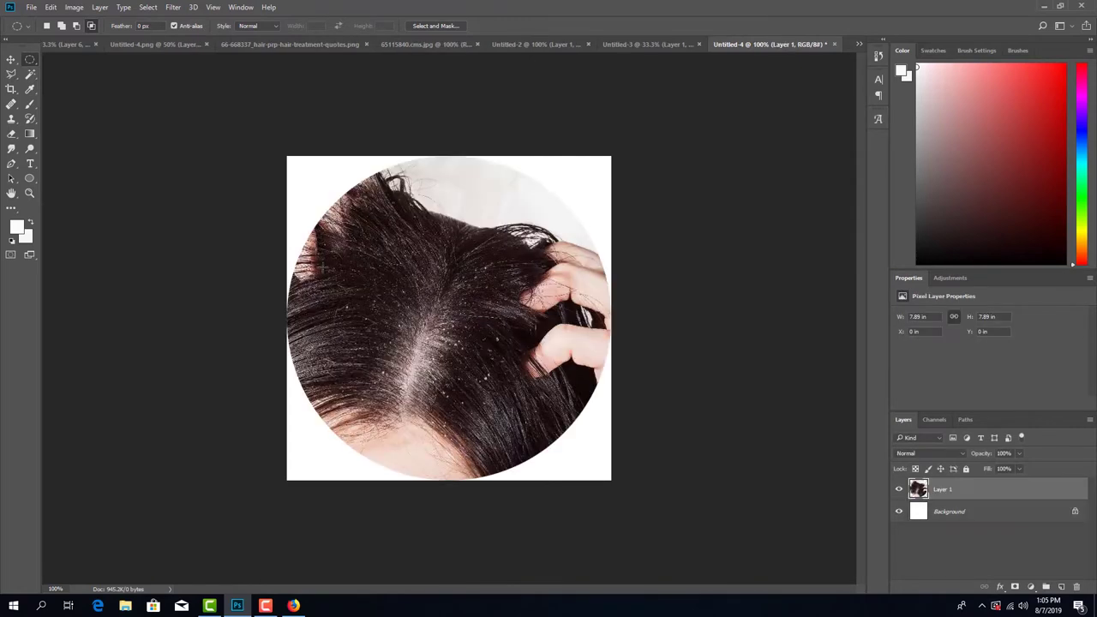
drag(949, 511, 1078, 586)
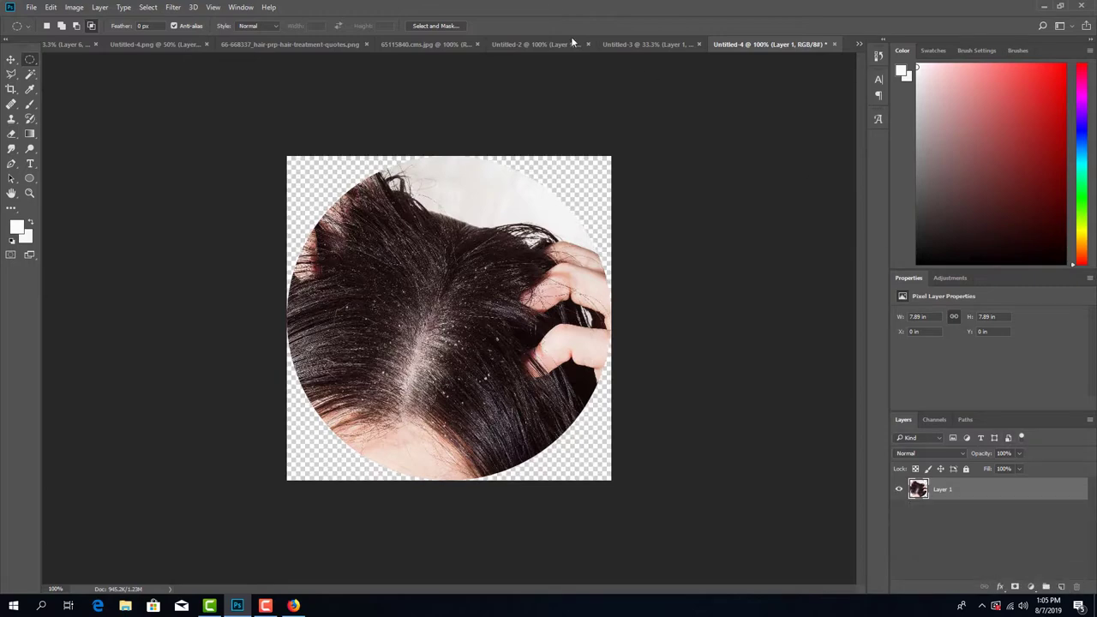
Step: Close the 66-668337_hair-prp-hair-treatment-quotes.png document
click(295, 42)
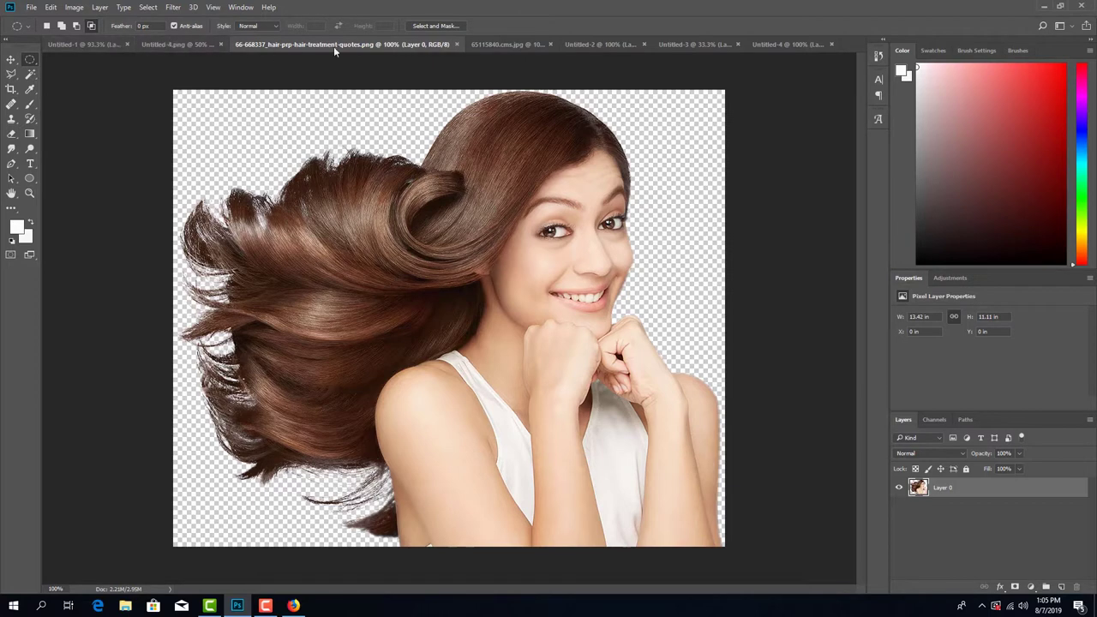
click(457, 44)
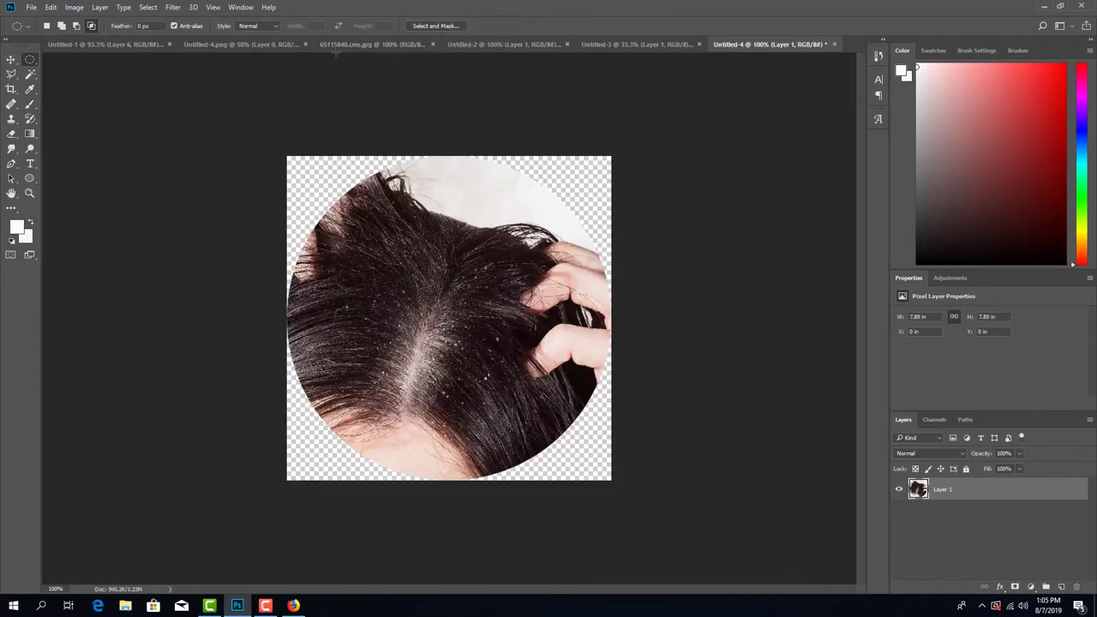
Step: Bring the circular cutout of the woman with closed eyes from Untitled-2 into the Untitled-1 advertisement
click(166, 44)
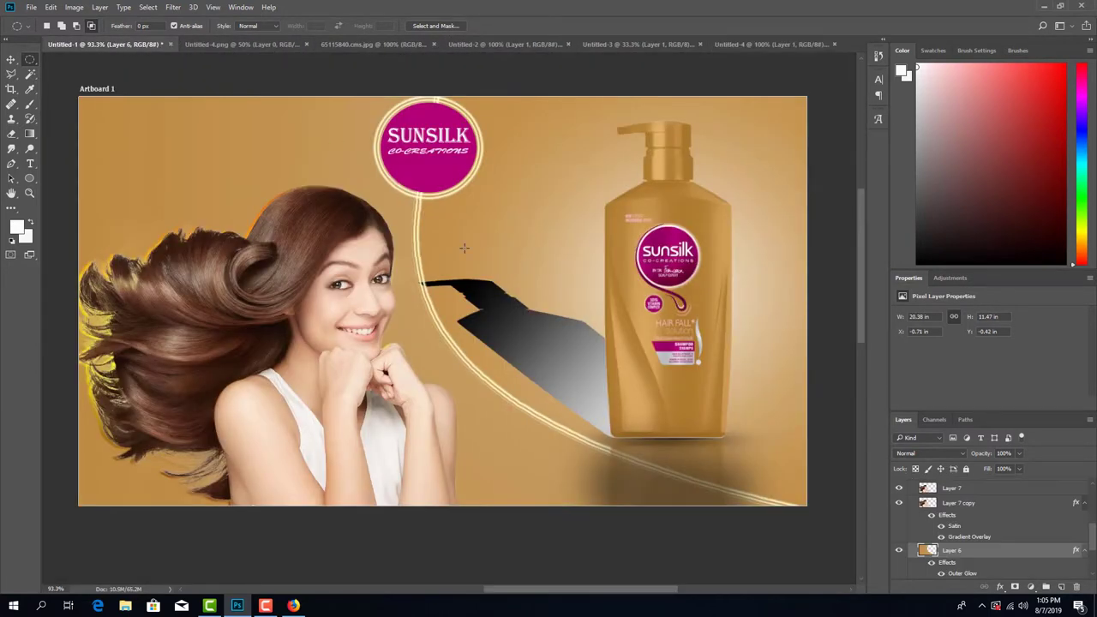
click(782, 45)
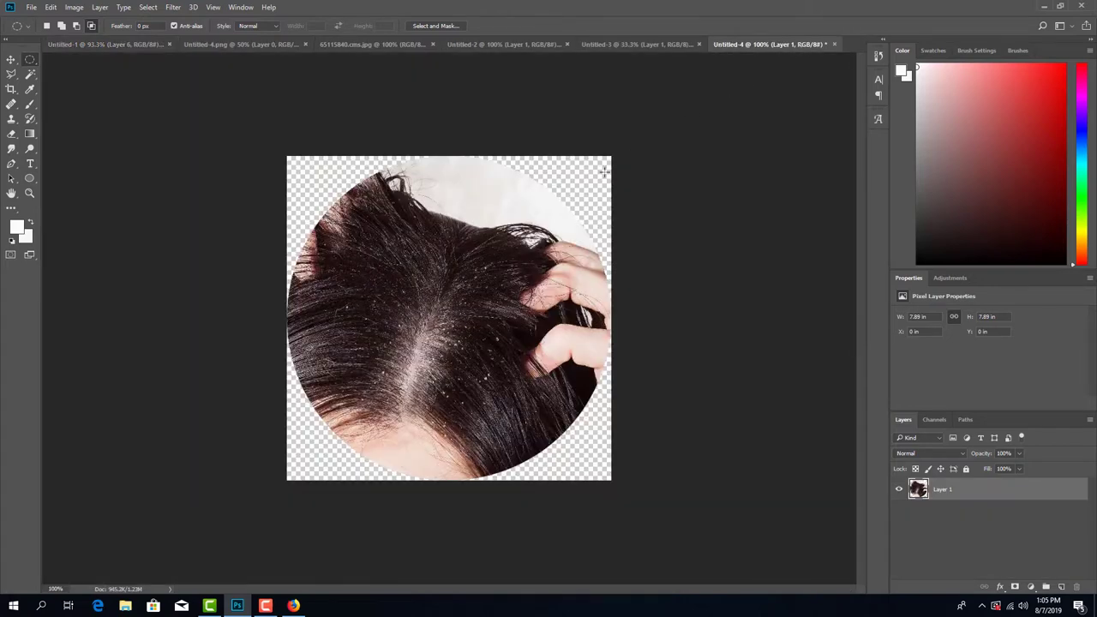
click(12, 59)
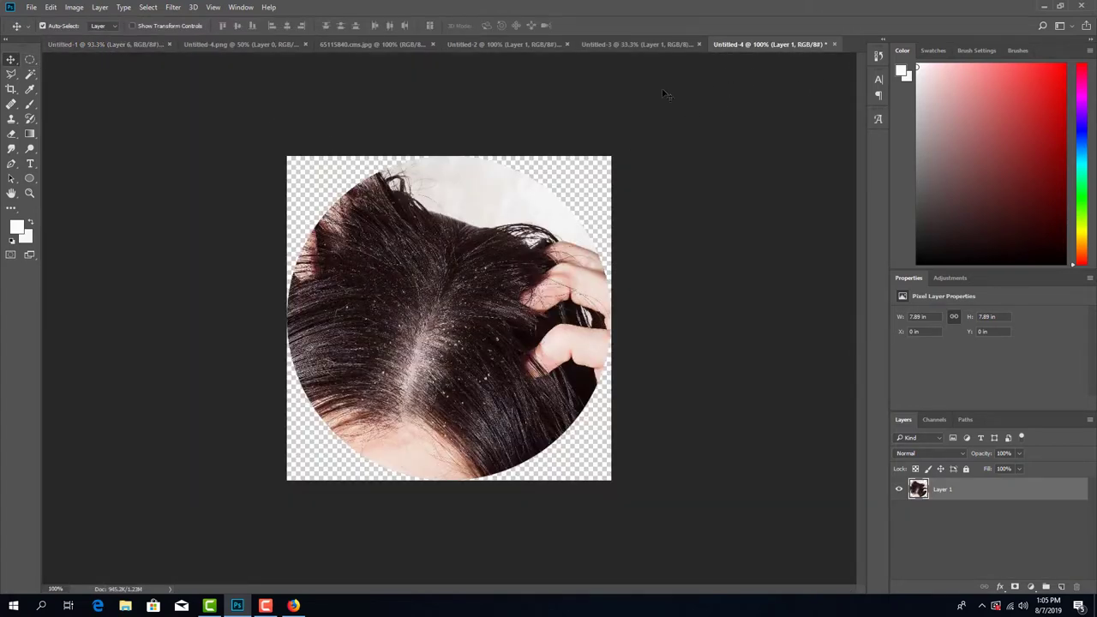
click(626, 44)
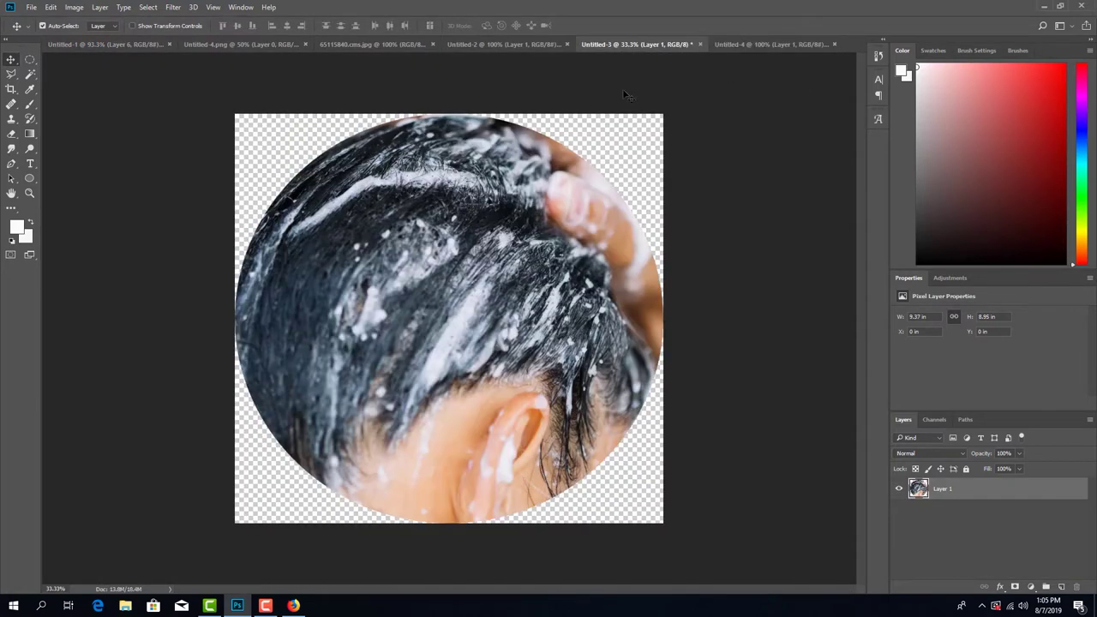
click(482, 44)
drag(505, 244, 434, 303)
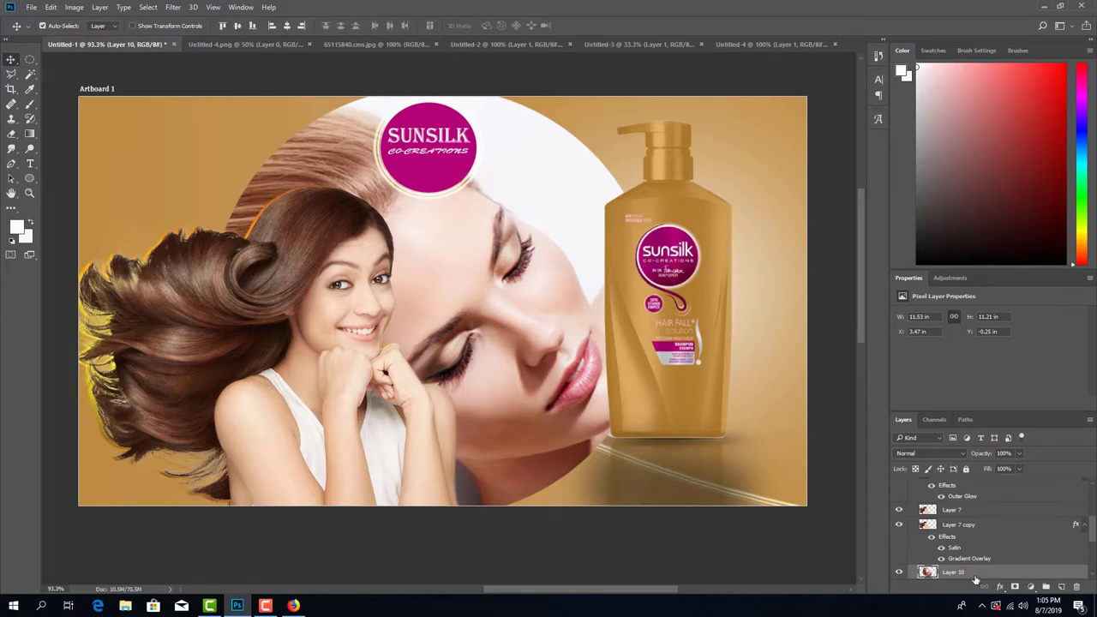
Step: Move the circular face cutout, Layer 10, to the top of the layer stack inside Artboard 1
drag(973, 576, 973, 456)
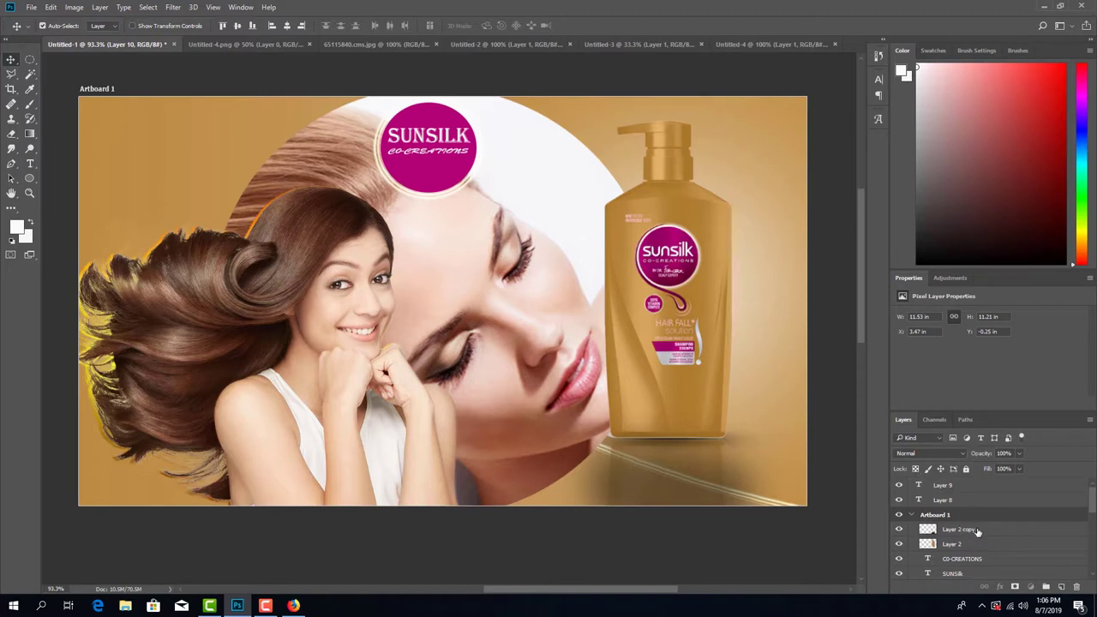
scroll(981, 536, down, 2)
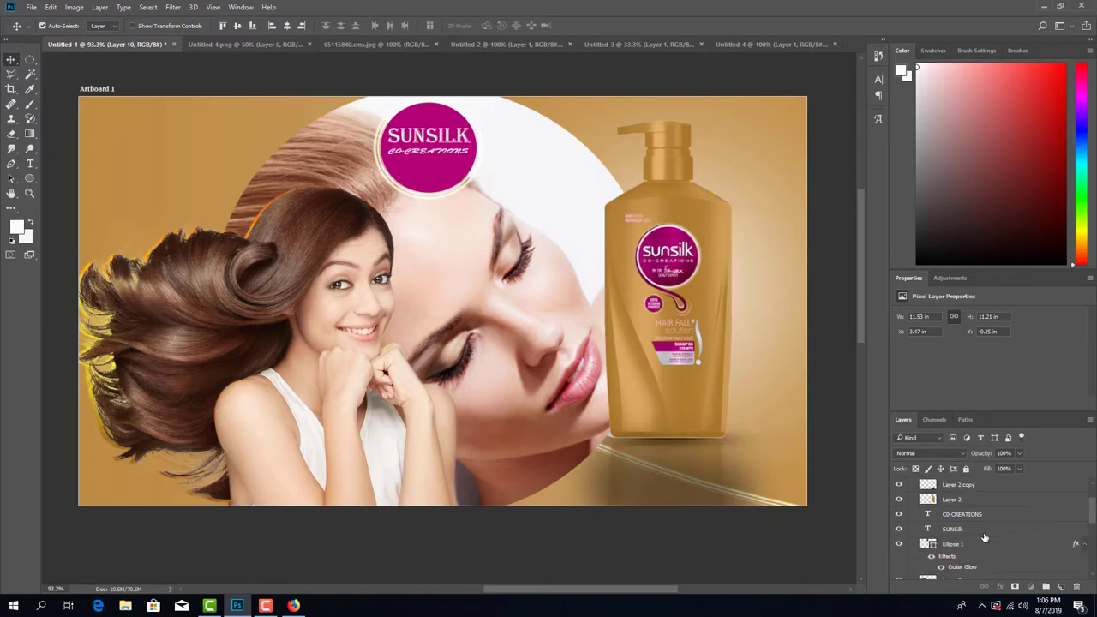
scroll(984, 537, up, 2)
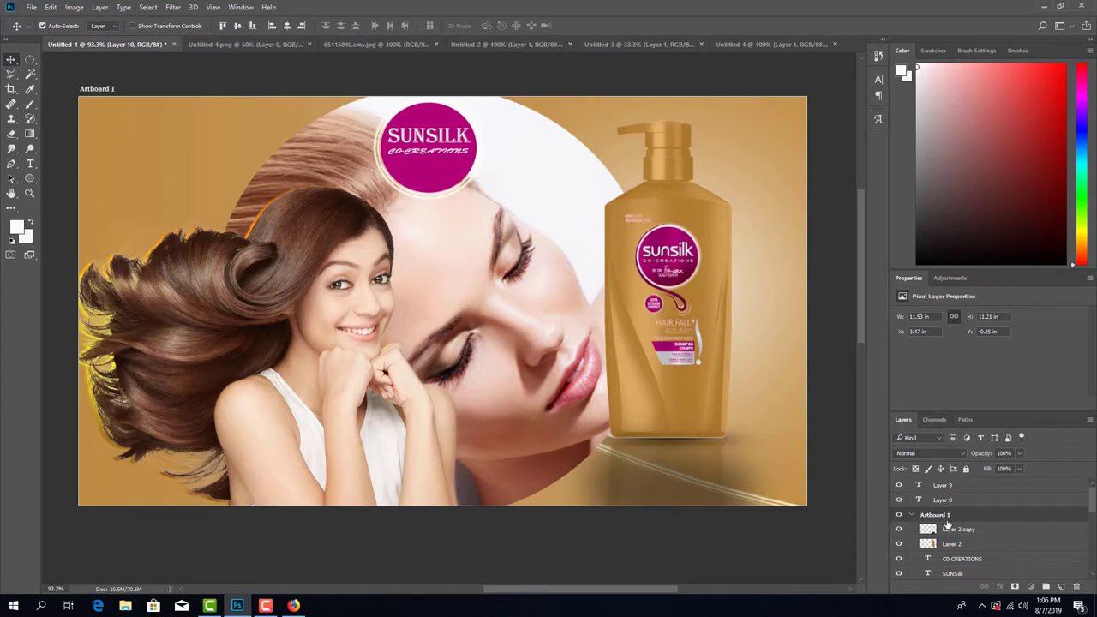
click(766, 456)
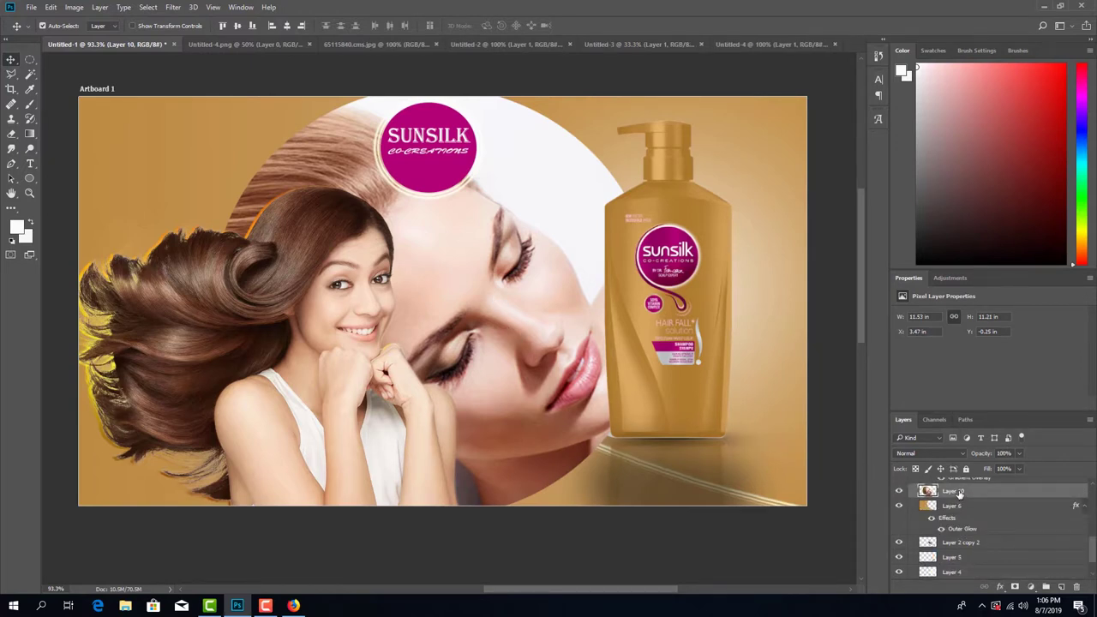
scroll(960, 505, up, 4)
scroll(955, 485, up, 5)
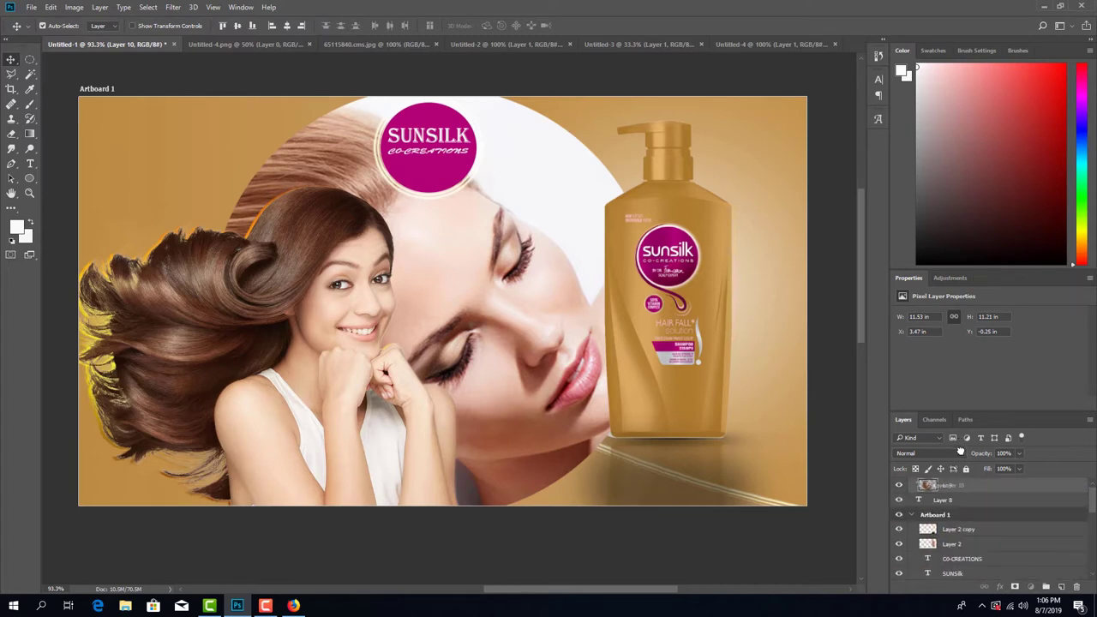
key(ctrl+shift+bracketright)
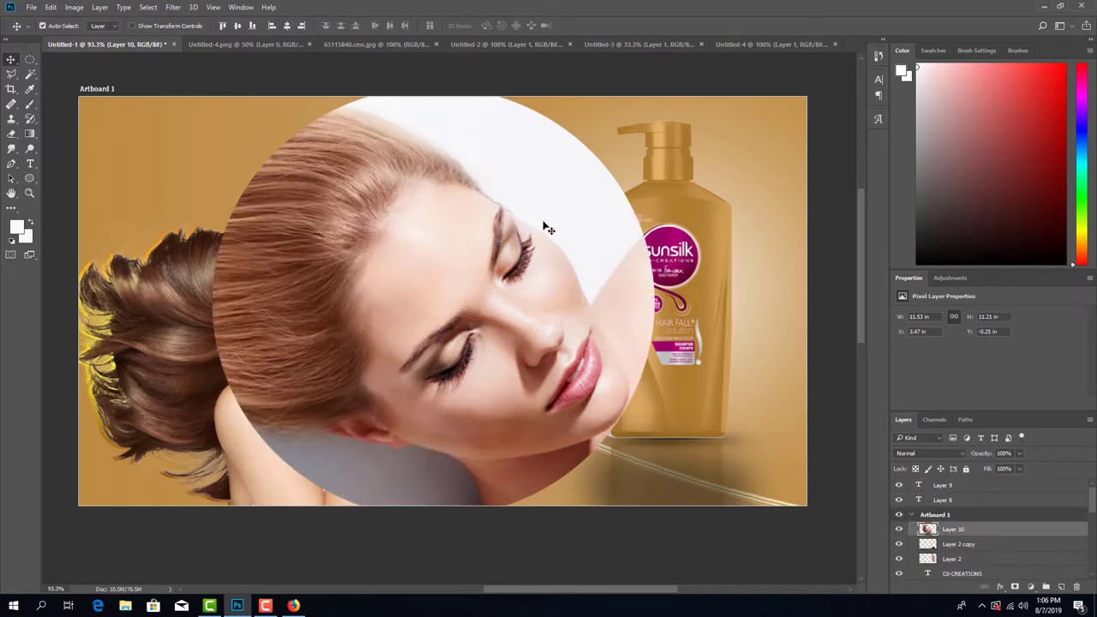
Step: Scale the circular face cutout to about 19% and place it on the glowing curve between the model and the bottle
key(ctrl+t)
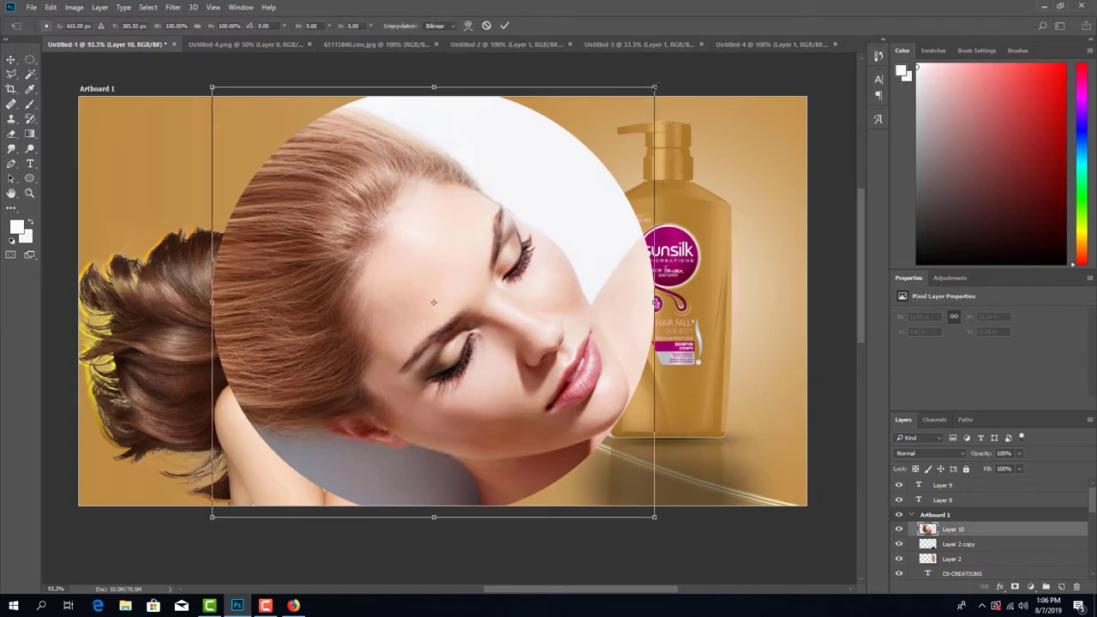
drag(654, 88, 459, 249)
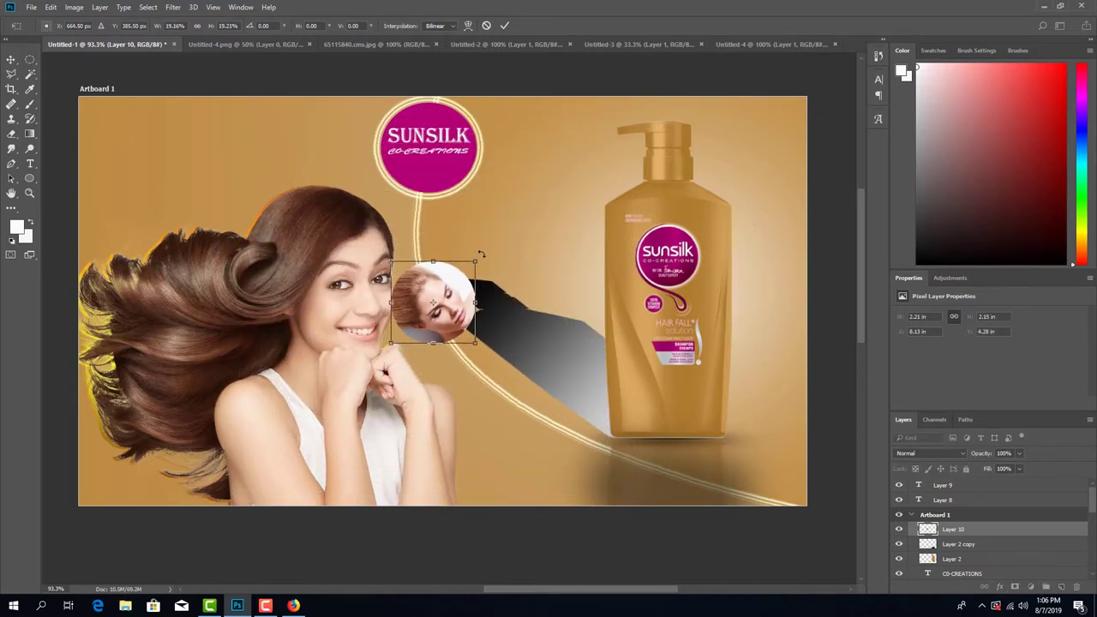
drag(436, 287, 512, 387)
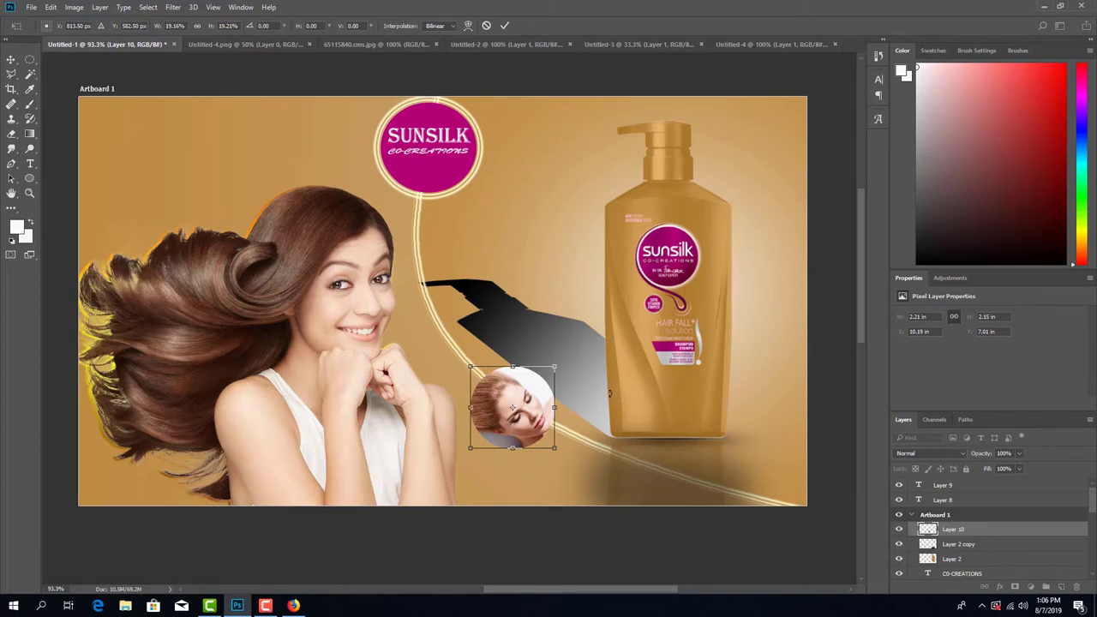
key(Return)
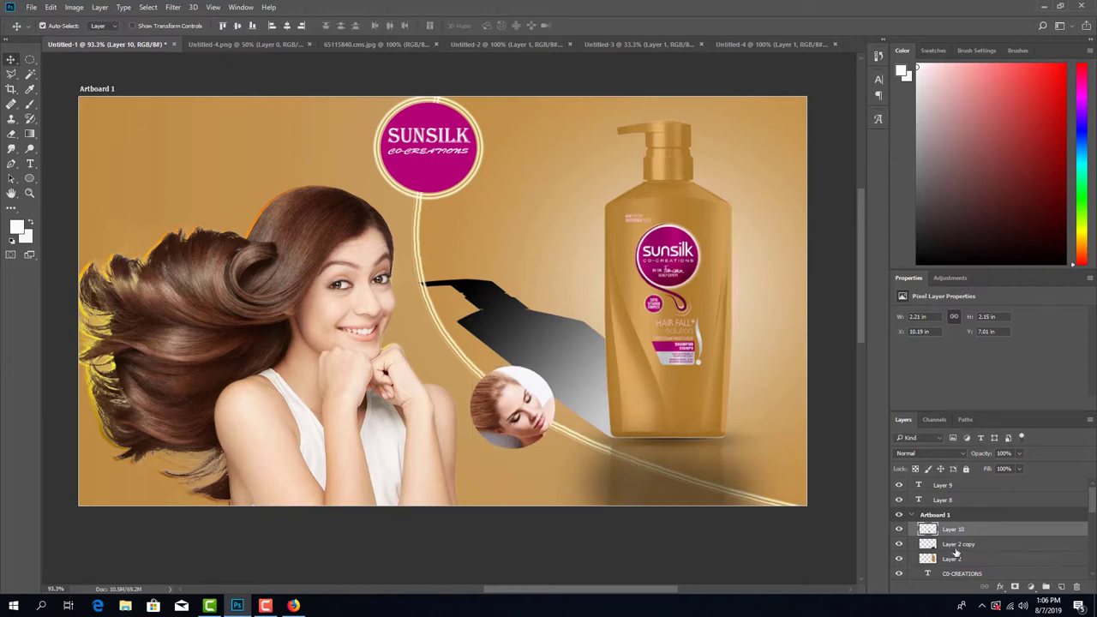
Step: Hide the dark bottle shadow on Layer 2 copy 2 and shift the face cutout slightly right to about X 10.49 in
scroll(968, 553, down, 2)
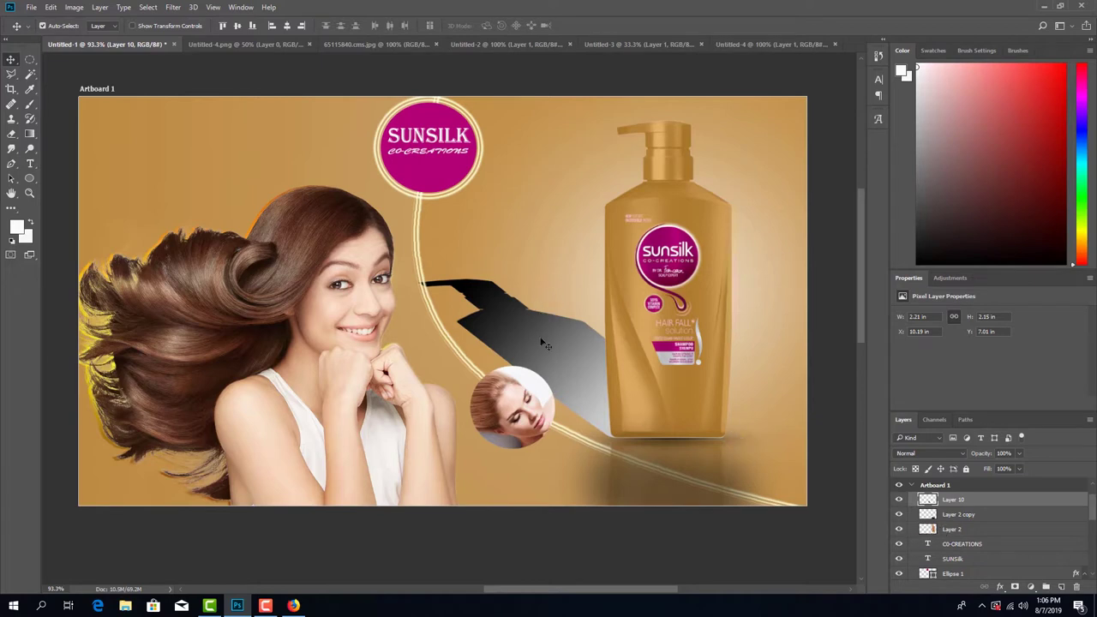
scroll(992, 522, up, 2)
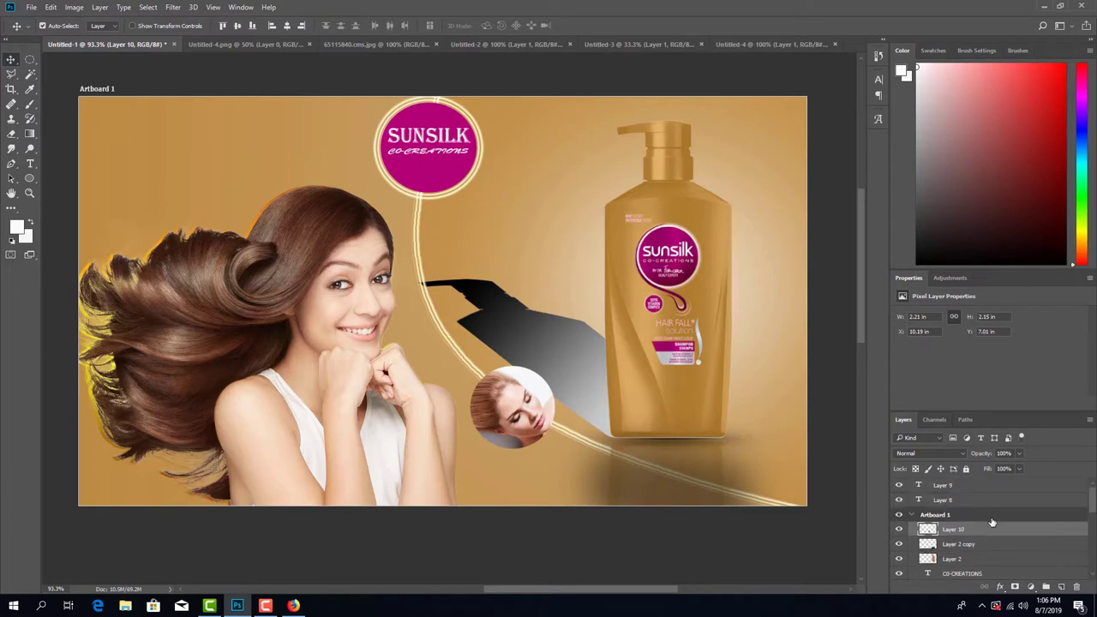
scroll(992, 522, down, 4)
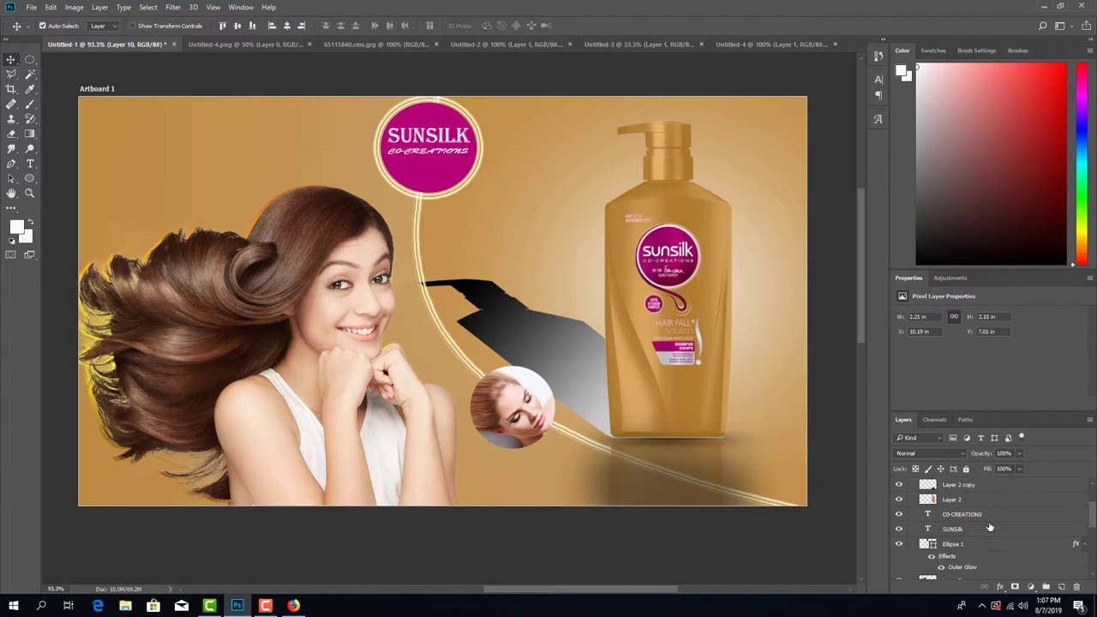
scroll(966, 520, up, 2)
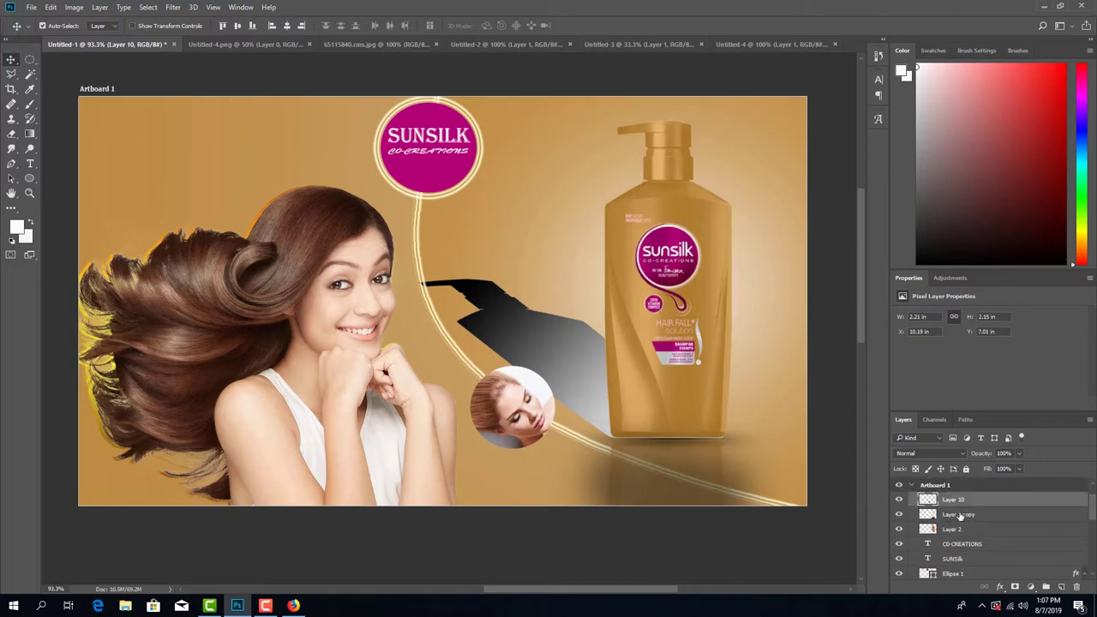
scroll(934, 518, down, 2)
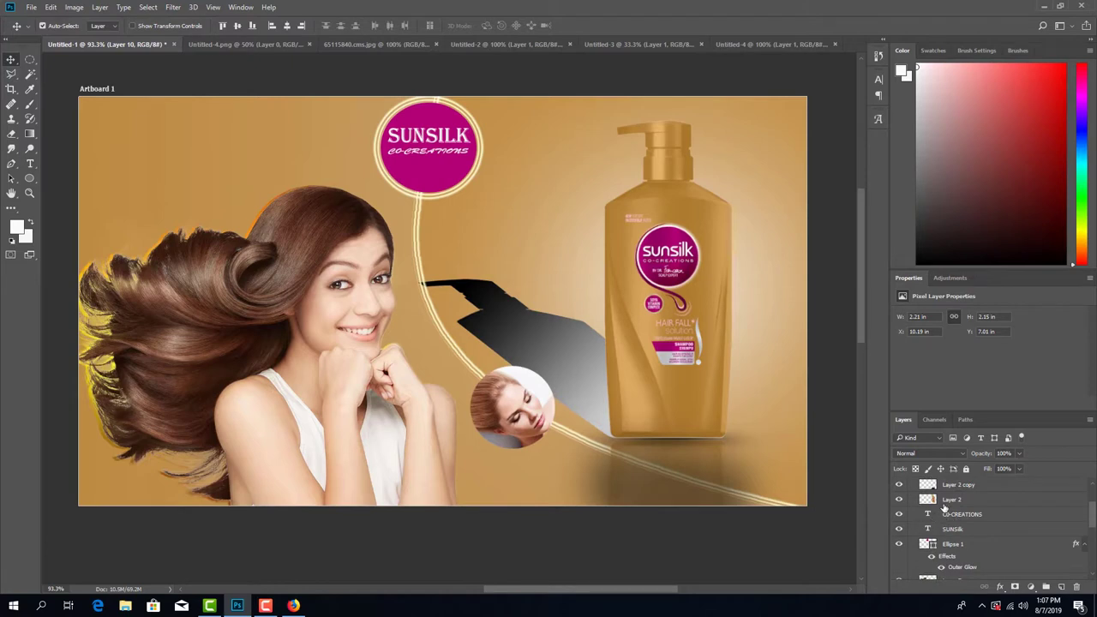
scroll(944, 507, up, 3)
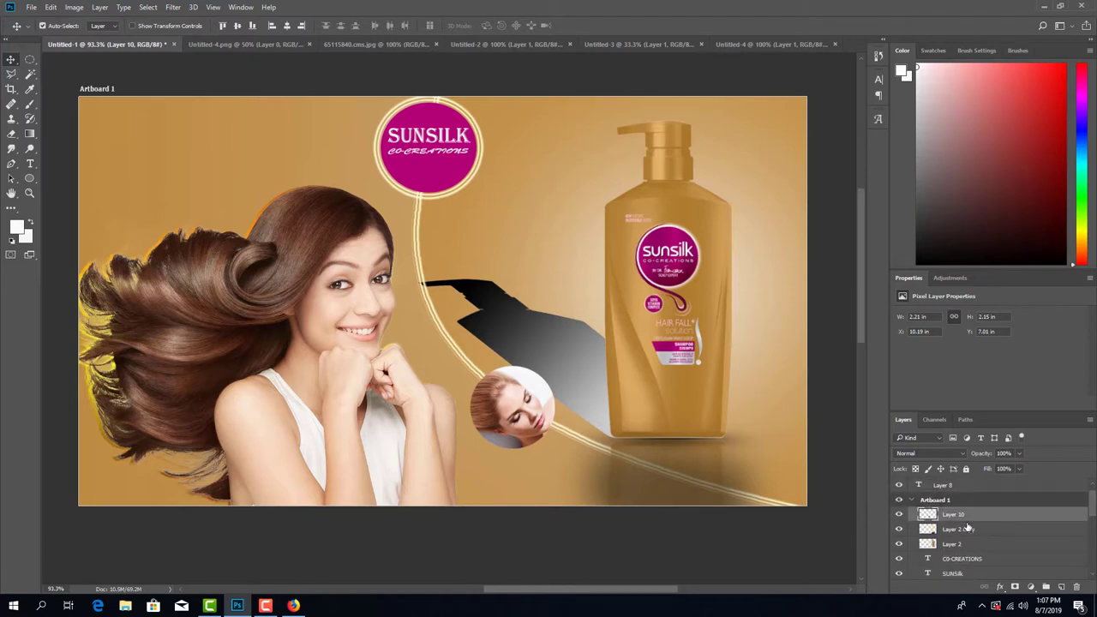
scroll(956, 537, down, 5)
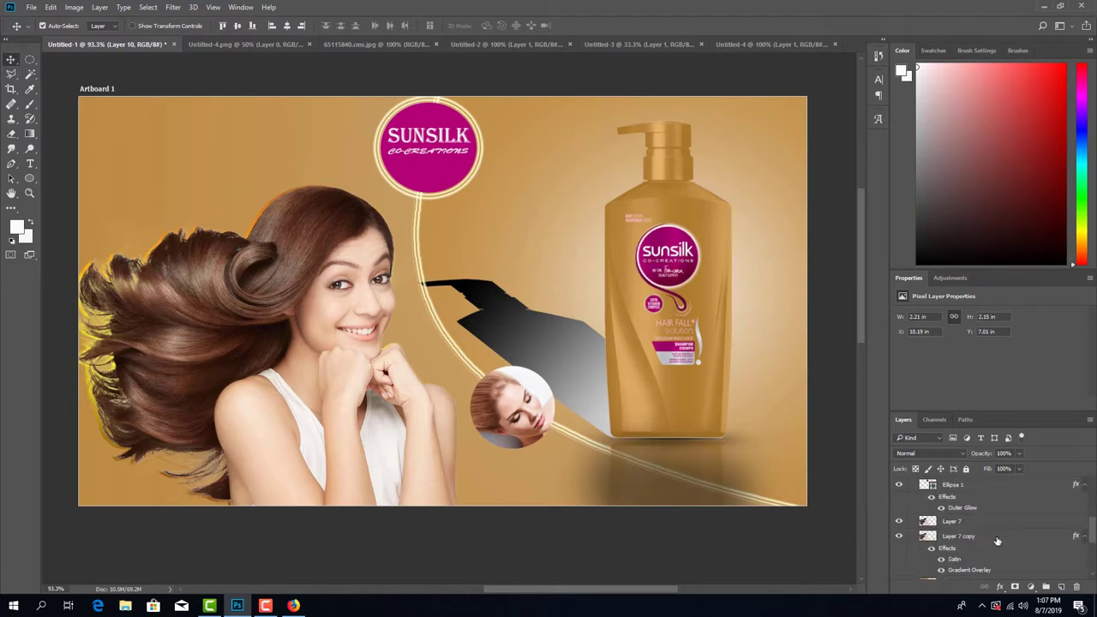
scroll(997, 541, down, 5)
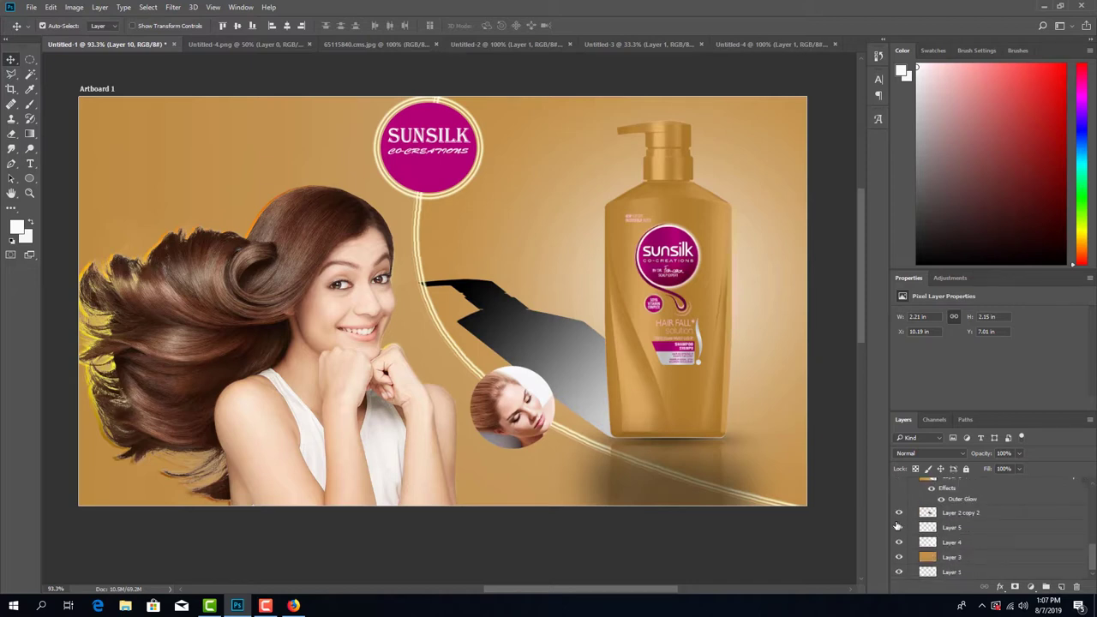
click(899, 513)
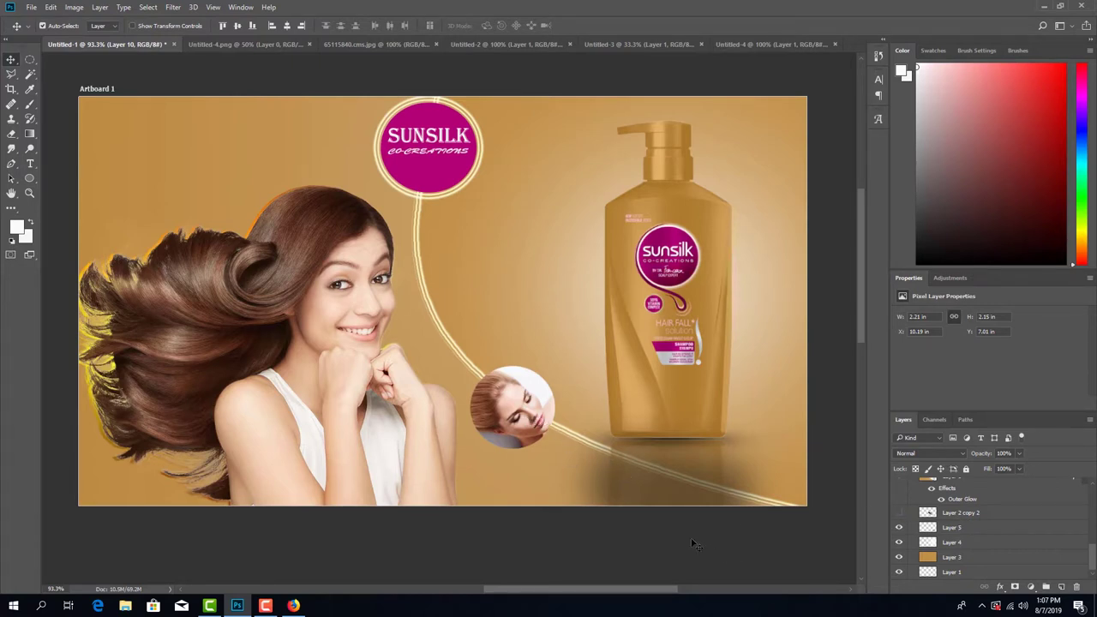
drag(510, 405, 520, 406)
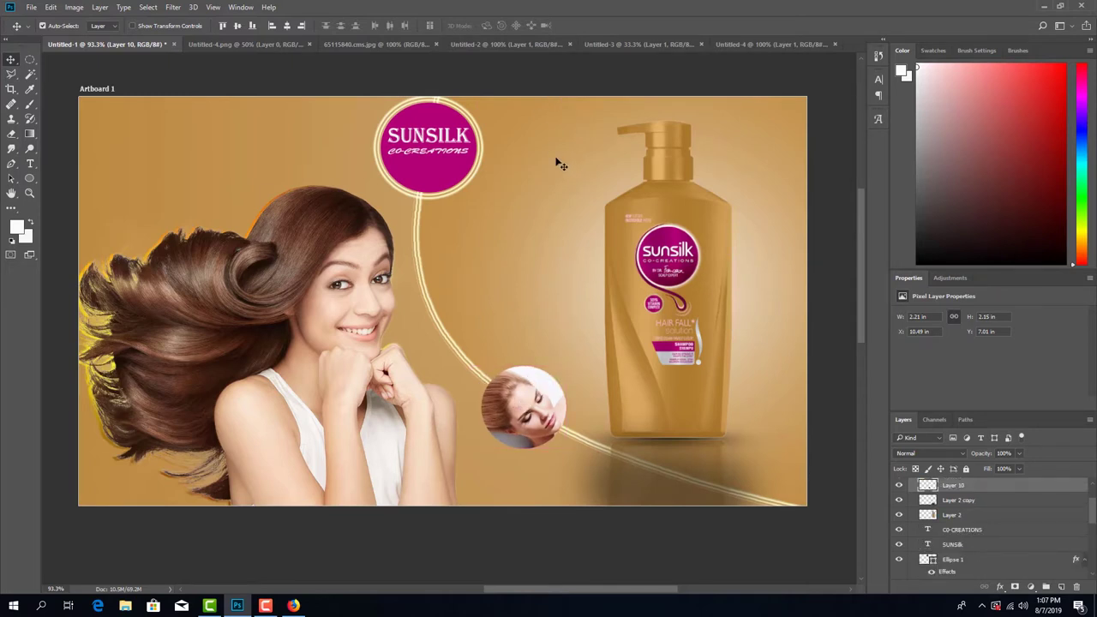
Step: Bring the circular cutout of lathered dark hair from Untitled-3 into the Untitled-1 advertisement
click(638, 44)
drag(507, 199, 464, 279)
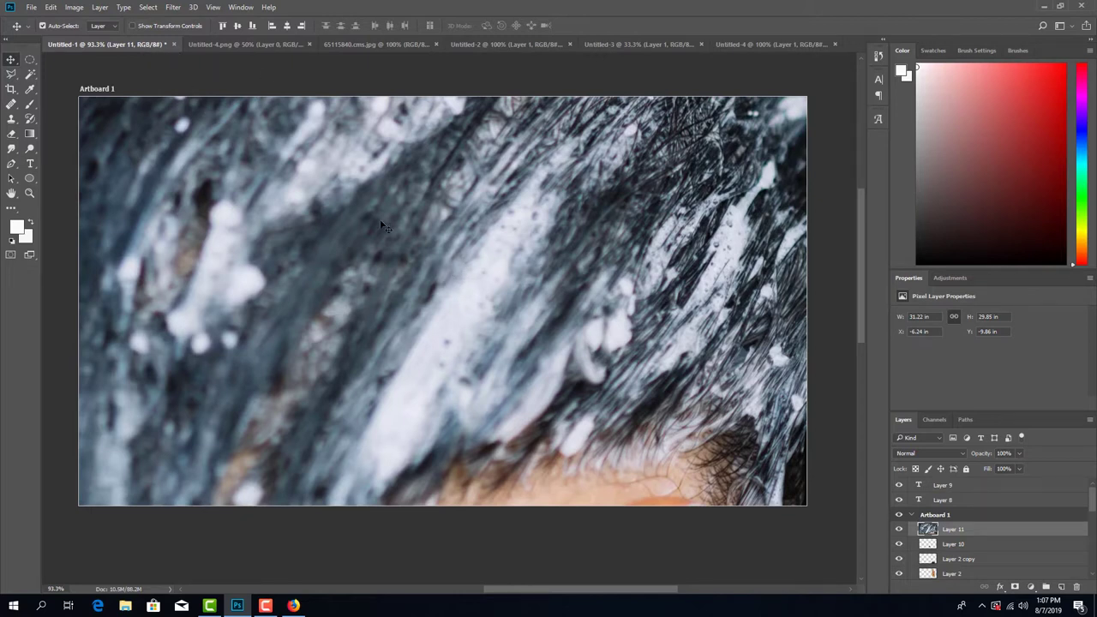
key(t)
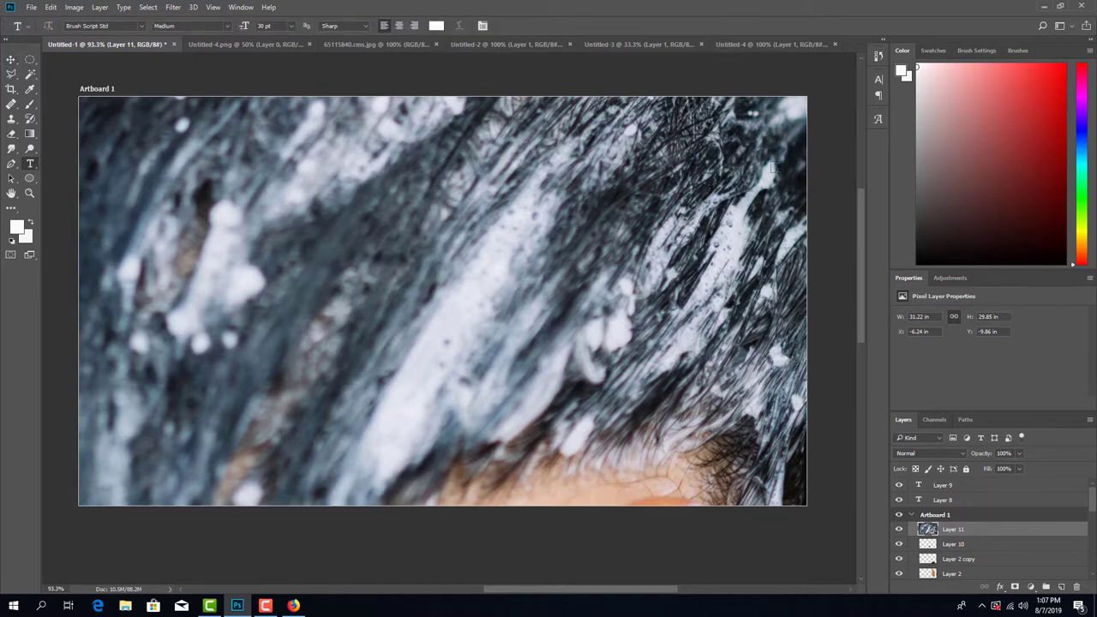
drag(366, 180, 429, 202)
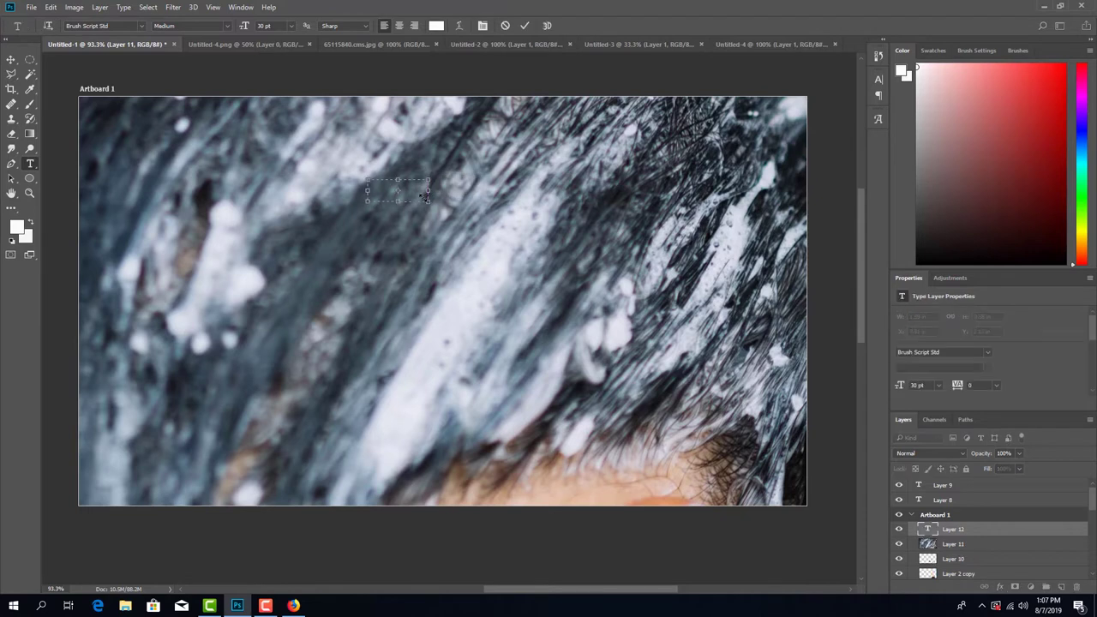
click(30, 59)
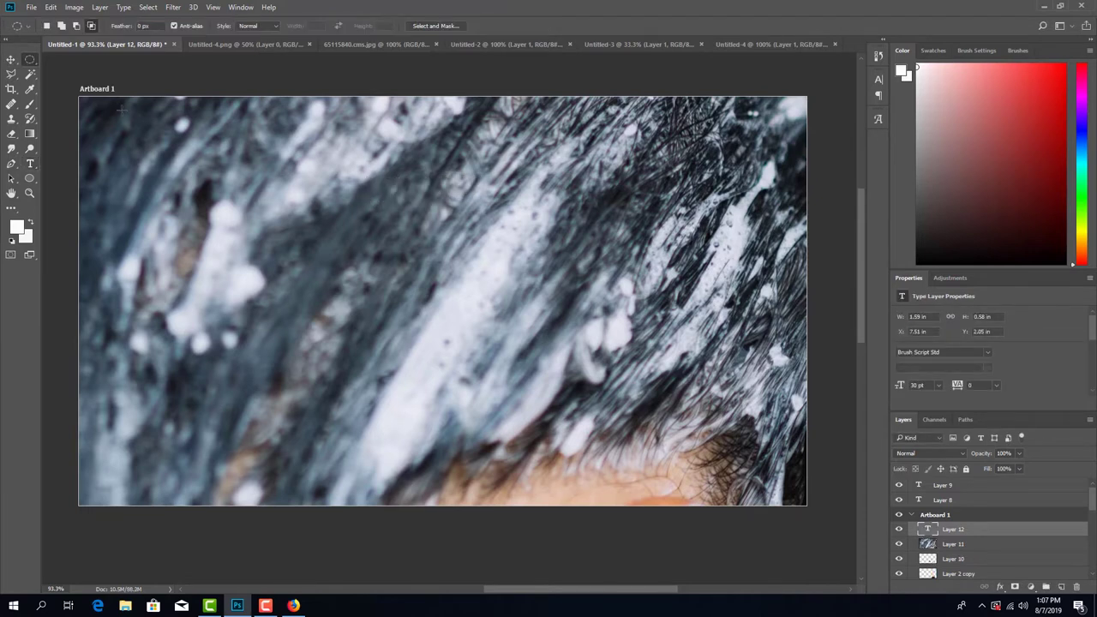
click(11, 60)
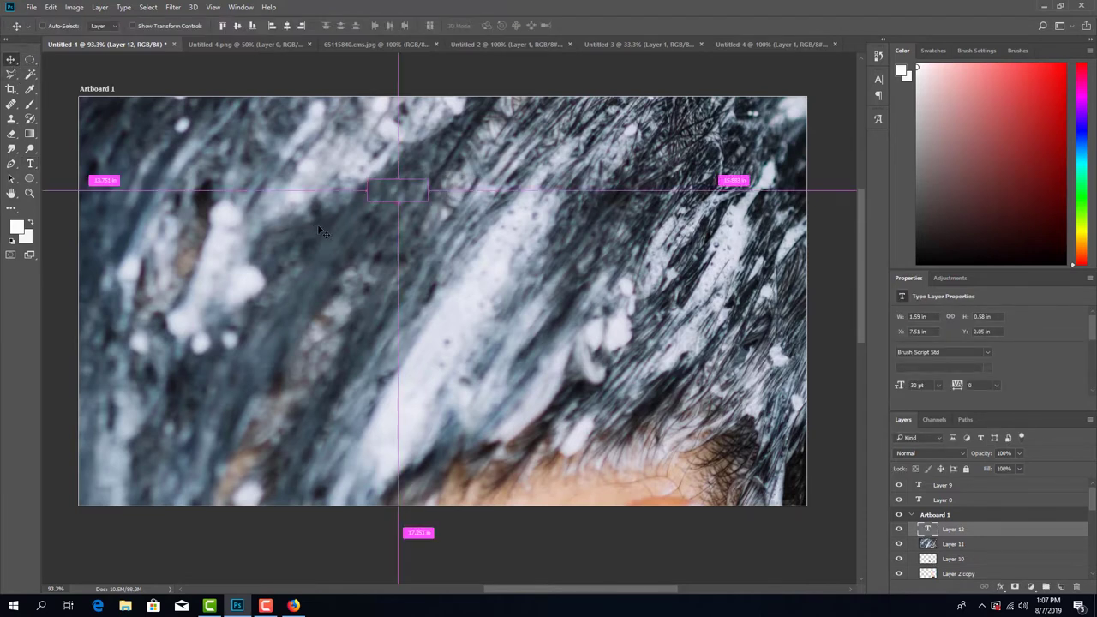
key(ctrl+t)
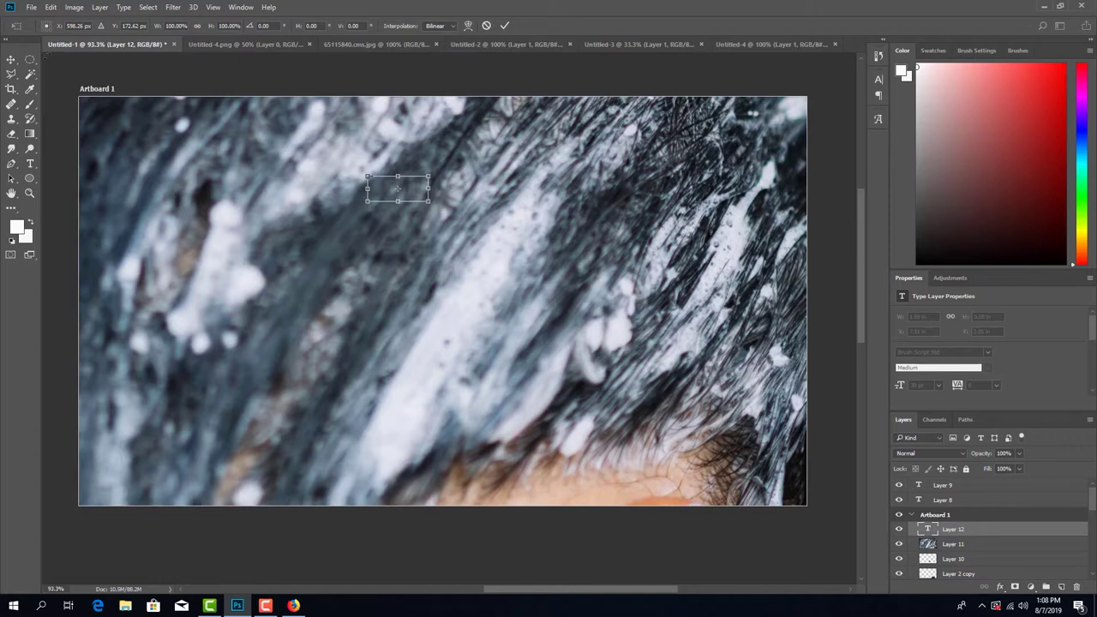
key(m)
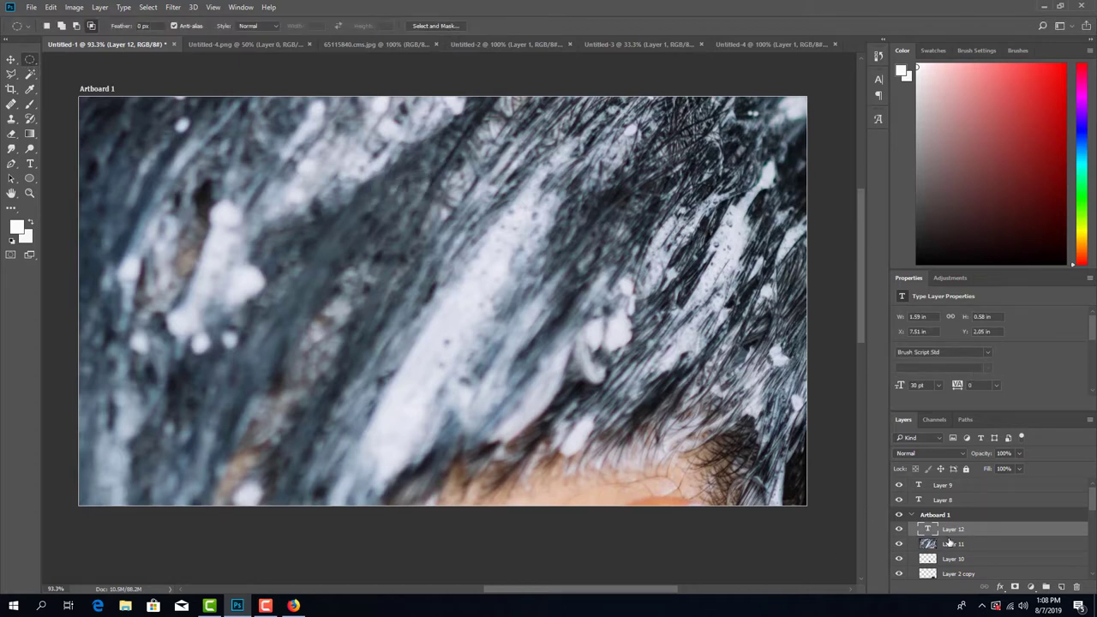
drag(974, 536, 1086, 589)
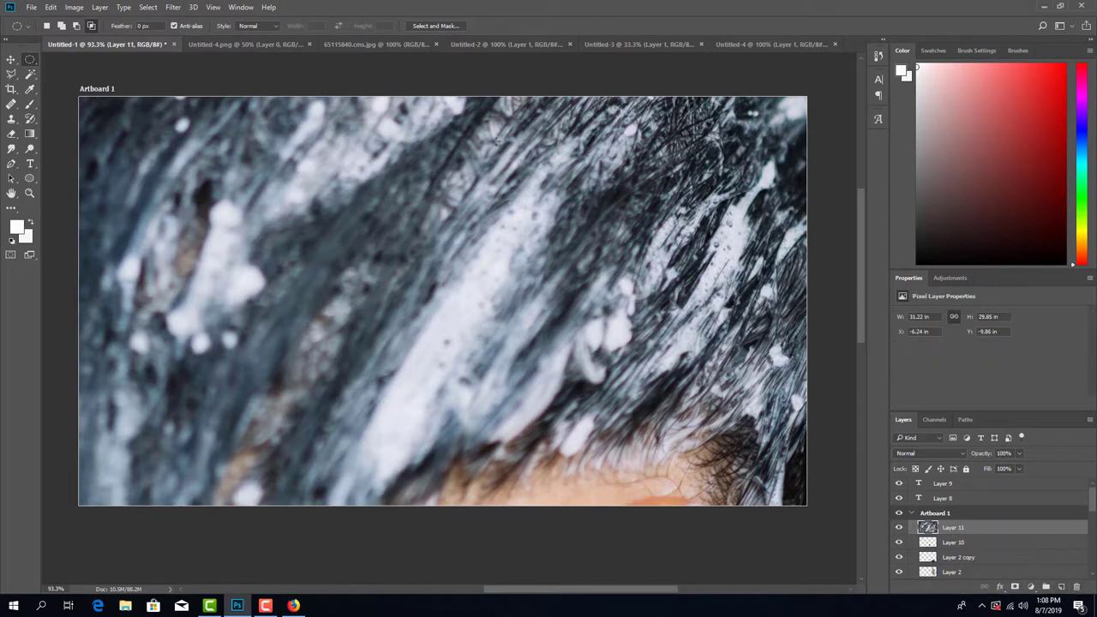
Step: Move the oversized lathered-hair cutout, Layer 11, to about X 2.94 in, Y 2.5 in so its curved edge lies inside the artboard
key(ctrl+t)
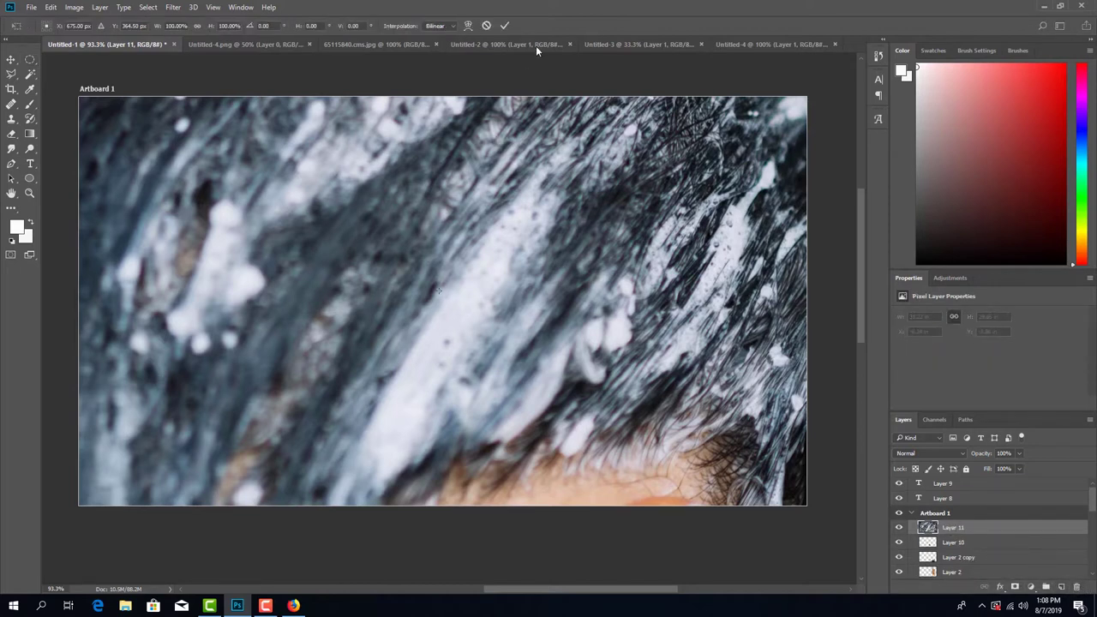
click(11, 59)
drag(146, 198, 247, 388)
drag(111, 295, 377, 423)
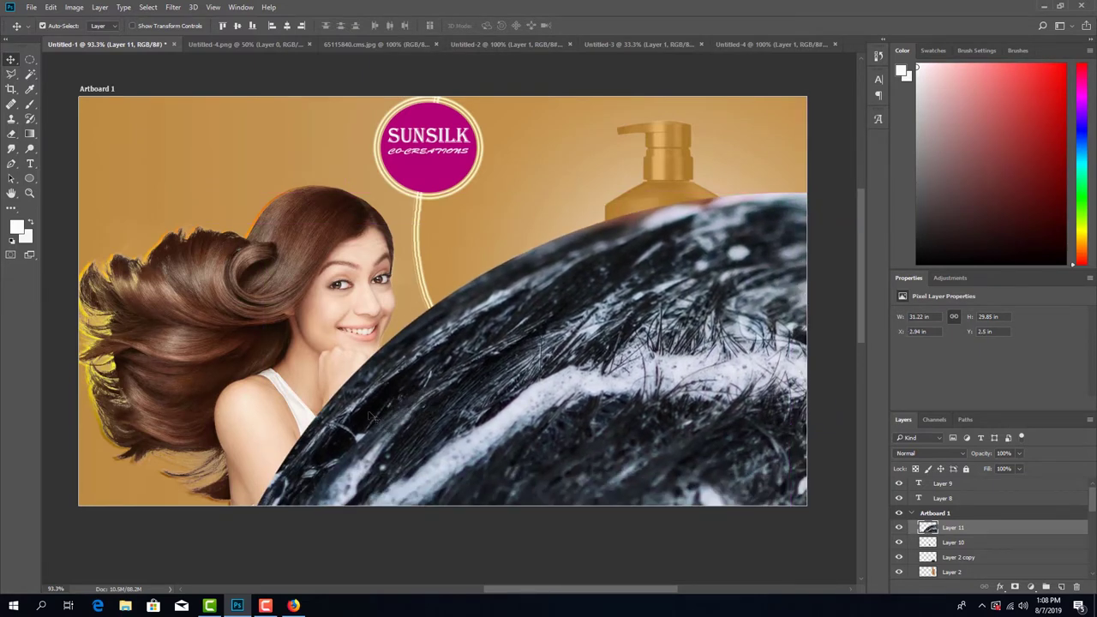
Step: Scale the lathered-hair cutout to about 2.31 × 2.21 in and place it on the glowing curve just above the face cutout
key(ctrl+t)
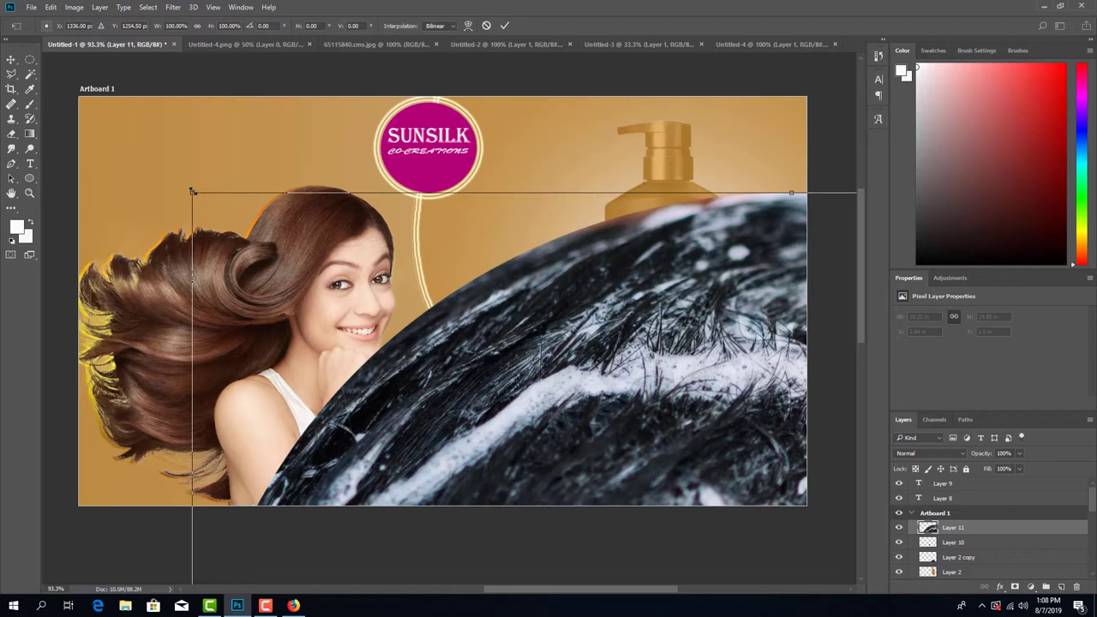
drag(211, 191, 332, 264)
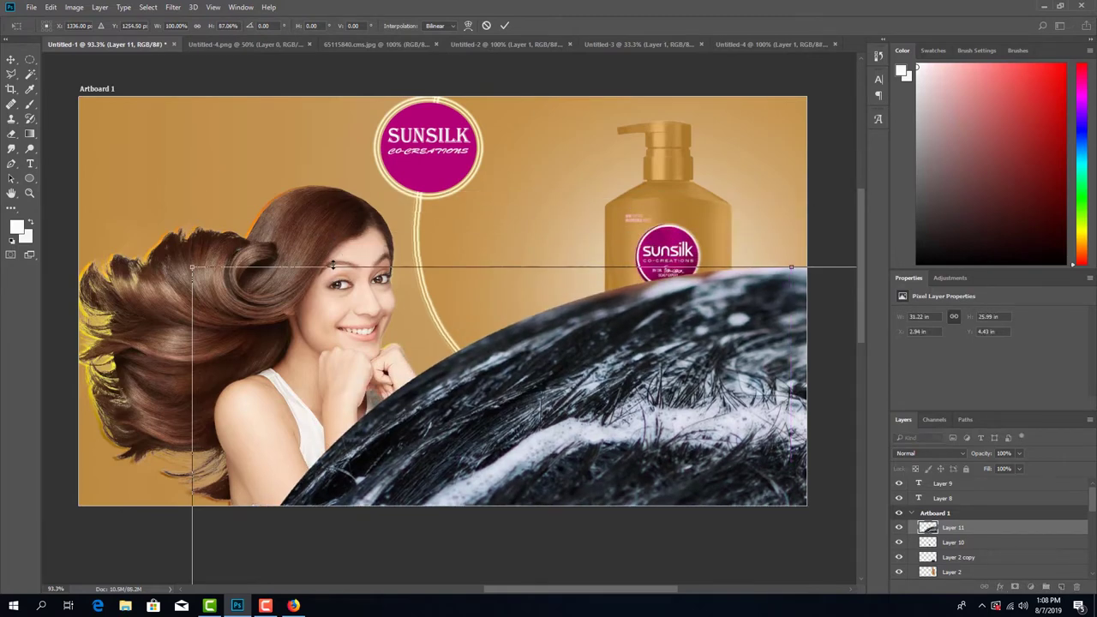
key(ctrl+z)
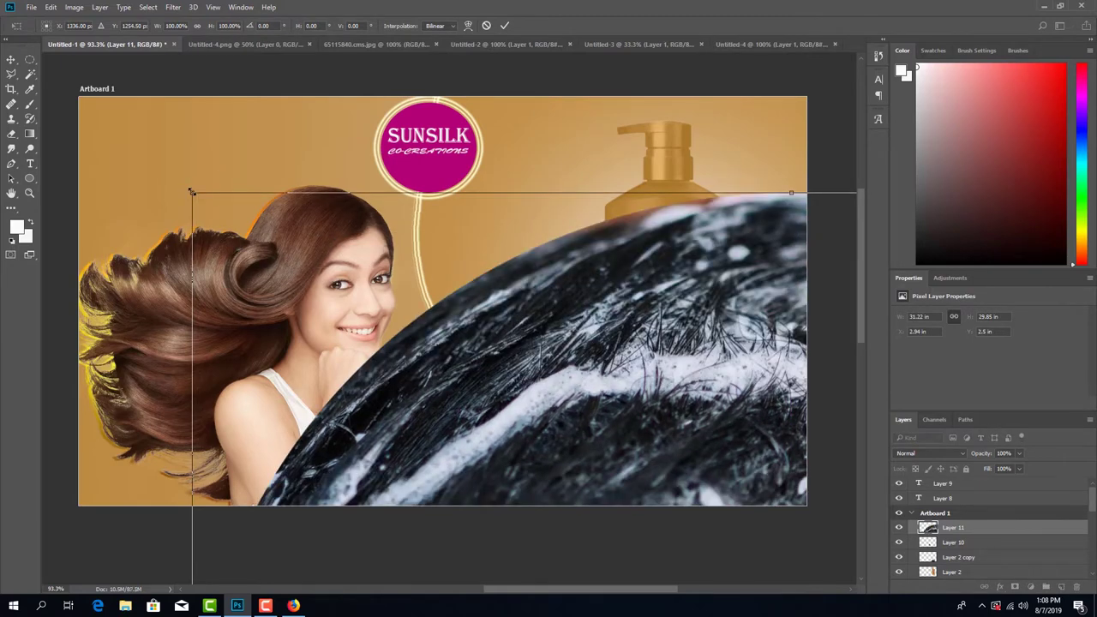
drag(206, 202, 470, 370)
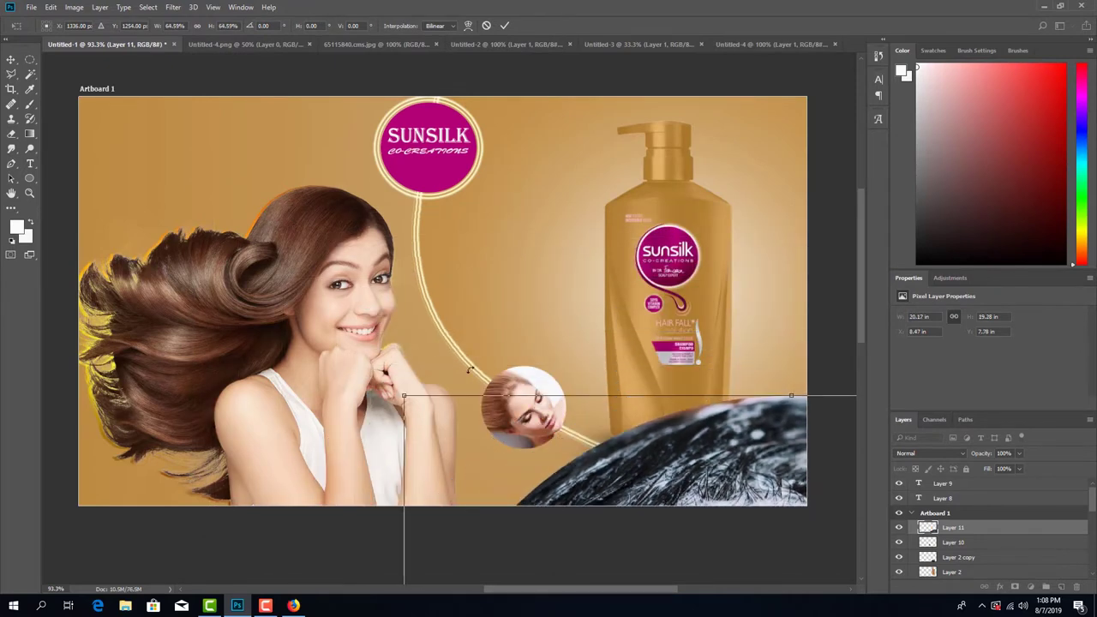
drag(634, 455, 249, 113)
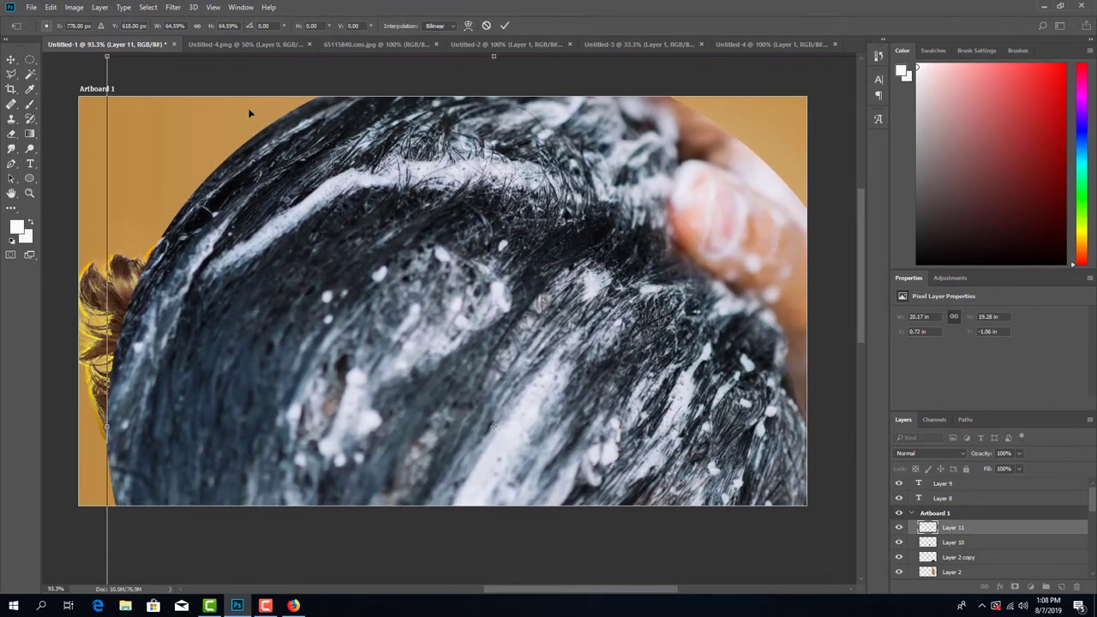
drag(107, 56, 382, 319)
drag(459, 368, 400, 255)
drag(439, 293, 438, 331)
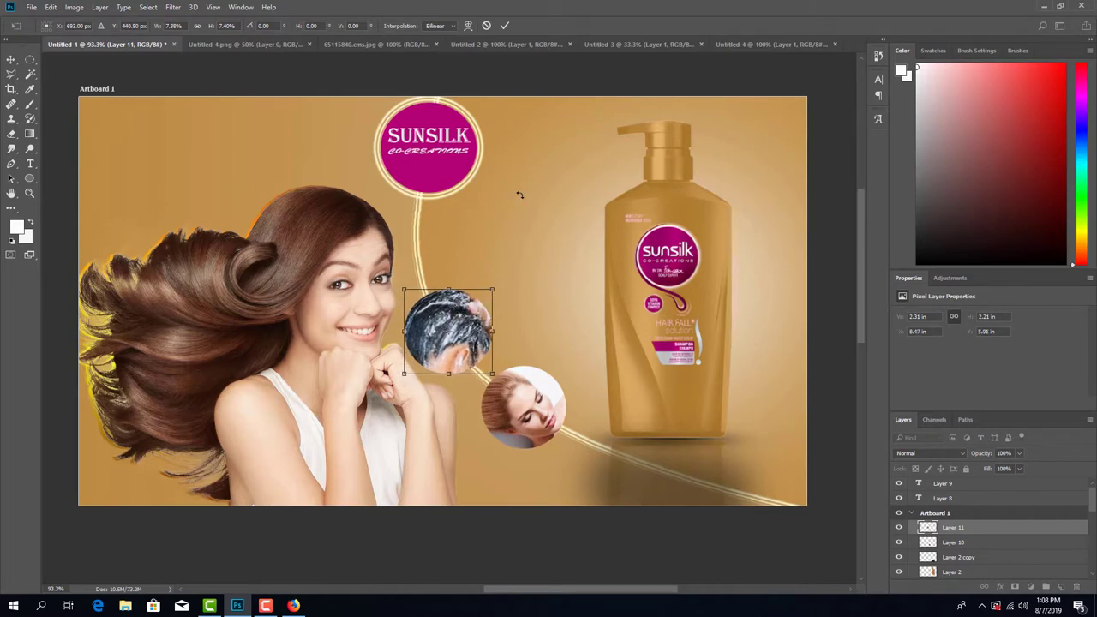
key(Return)
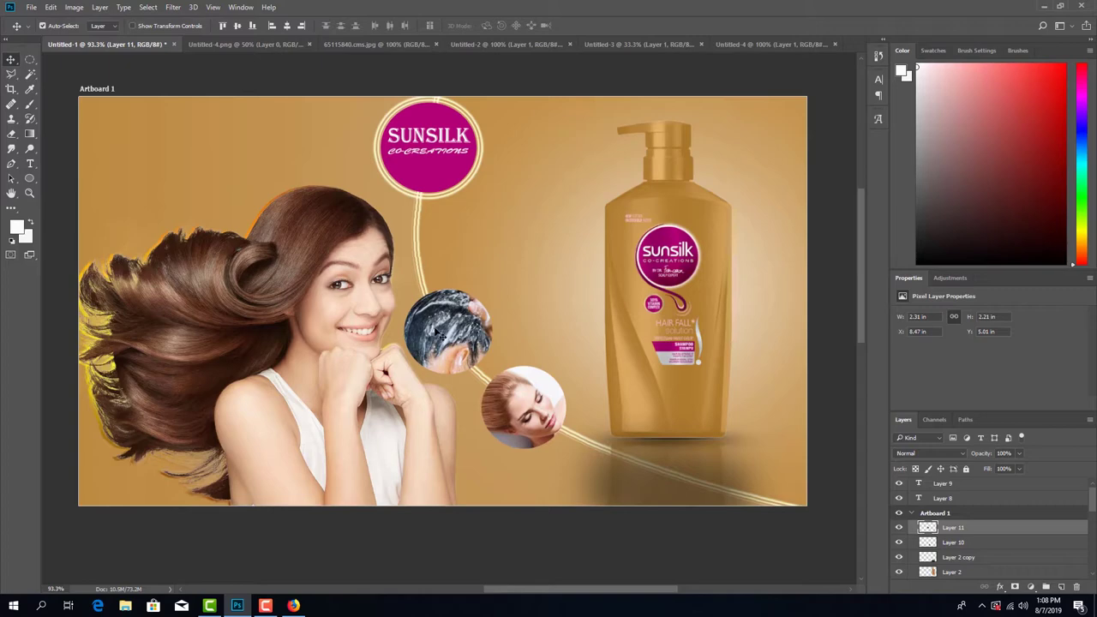
Step: Close the 65115840.cms.jpg source photo
click(38, 12)
click(504, 43)
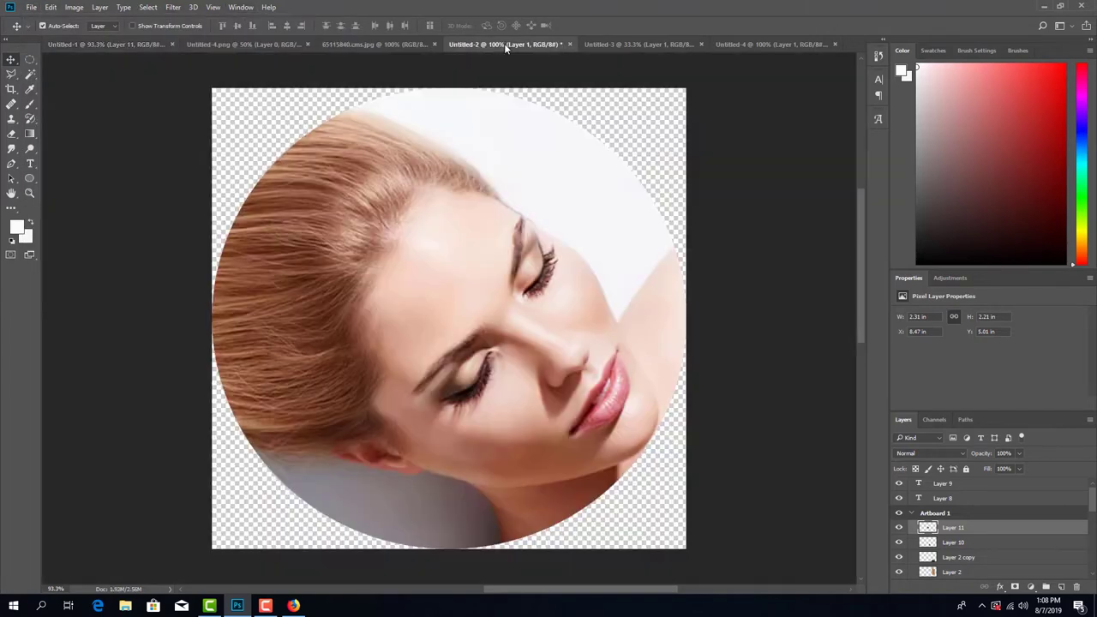
click(370, 46)
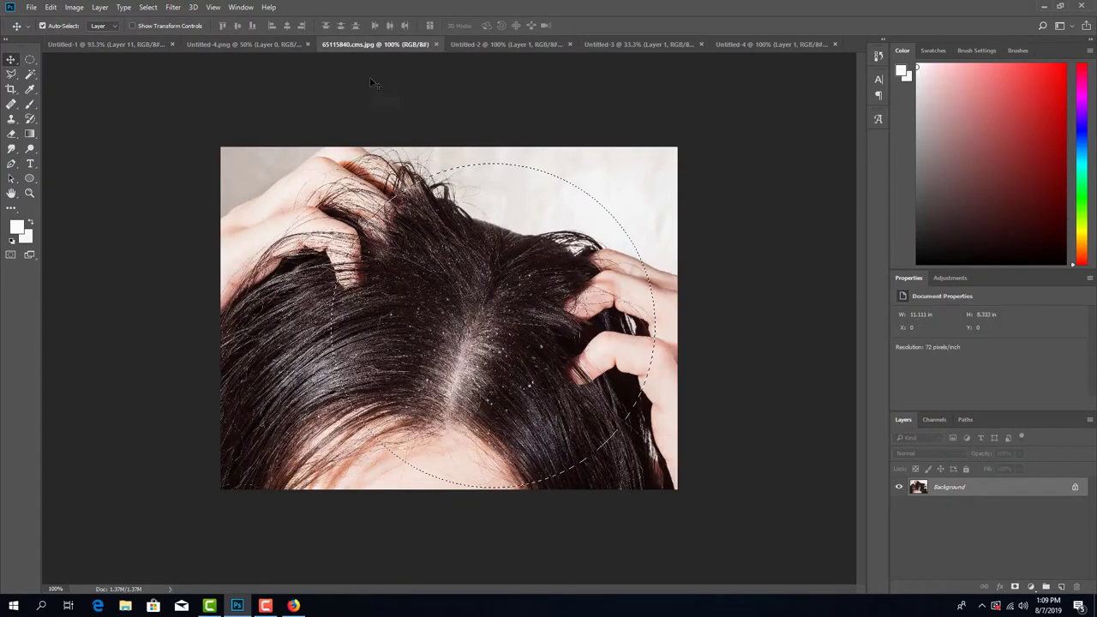
click(435, 43)
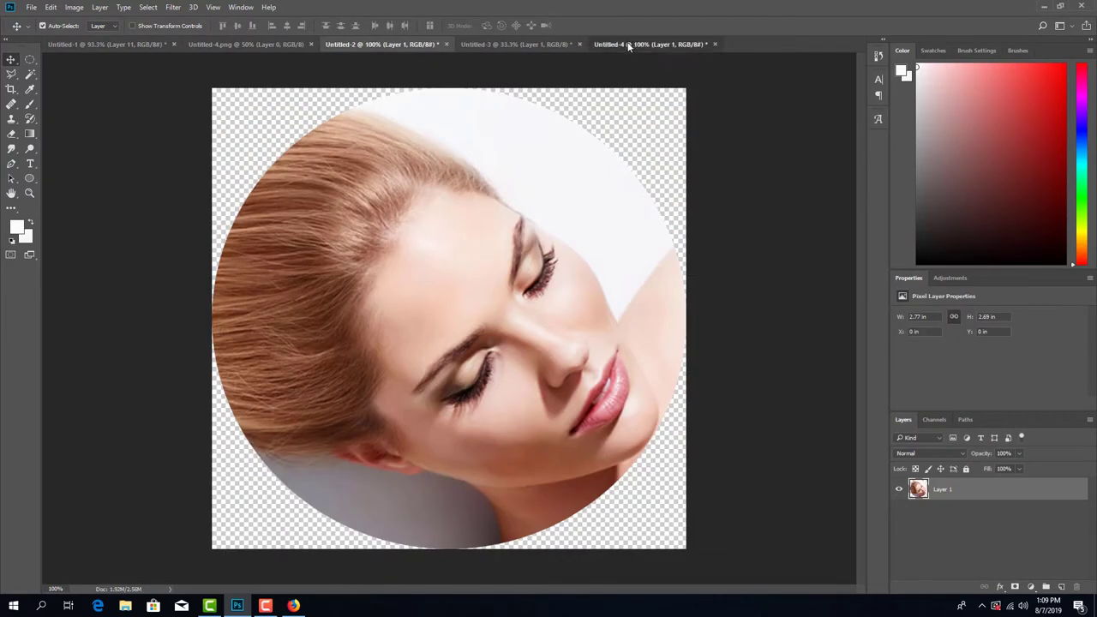
Step: Add the circular scalp cutout from Untitled-4 to Untitled-1, scaled to about 25.5% and placed on the curve just below the Sunsilk logo
click(629, 44)
drag(470, 280, 504, 287)
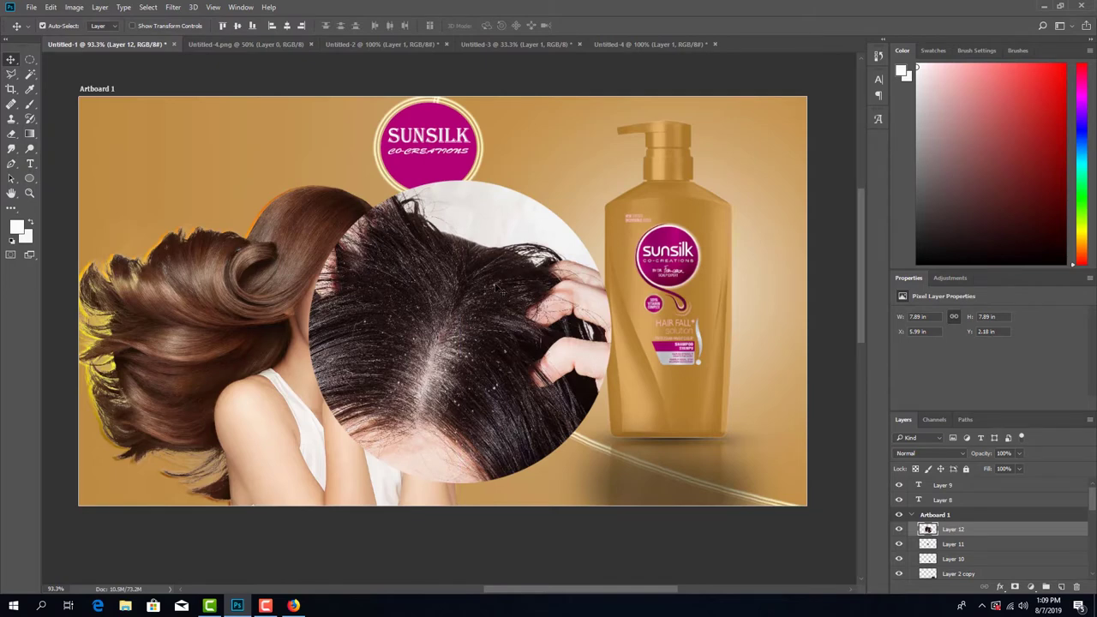
key(ctrl+t)
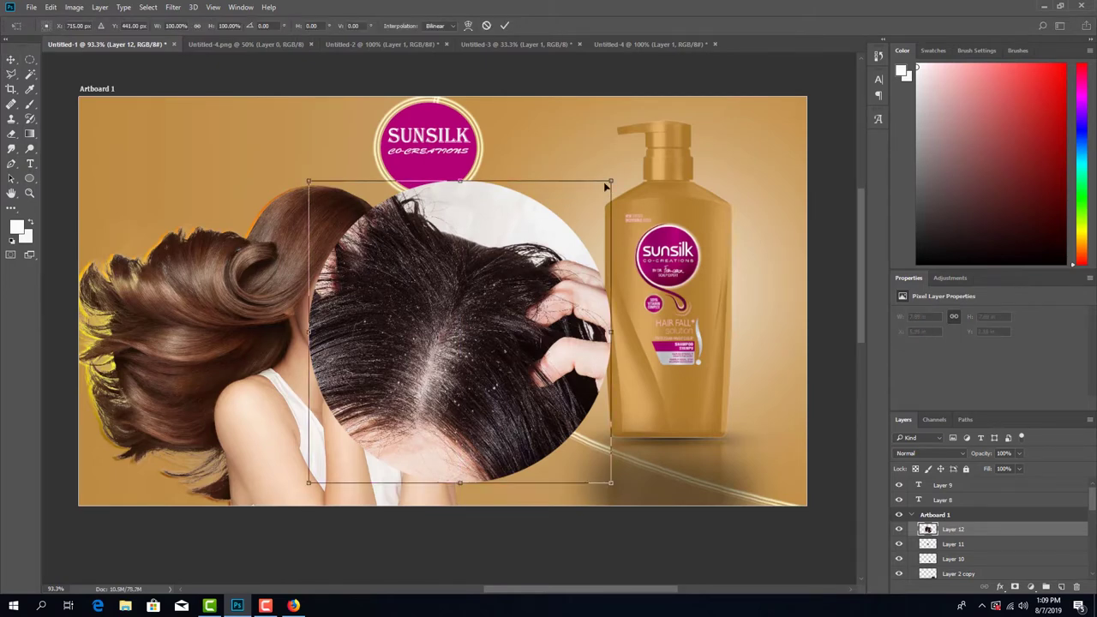
drag(609, 182, 478, 207)
mouse_move(440, 242)
mouse_down()
mouse_move(449, 250)
mouse_move(460, 235)
mouse_up()
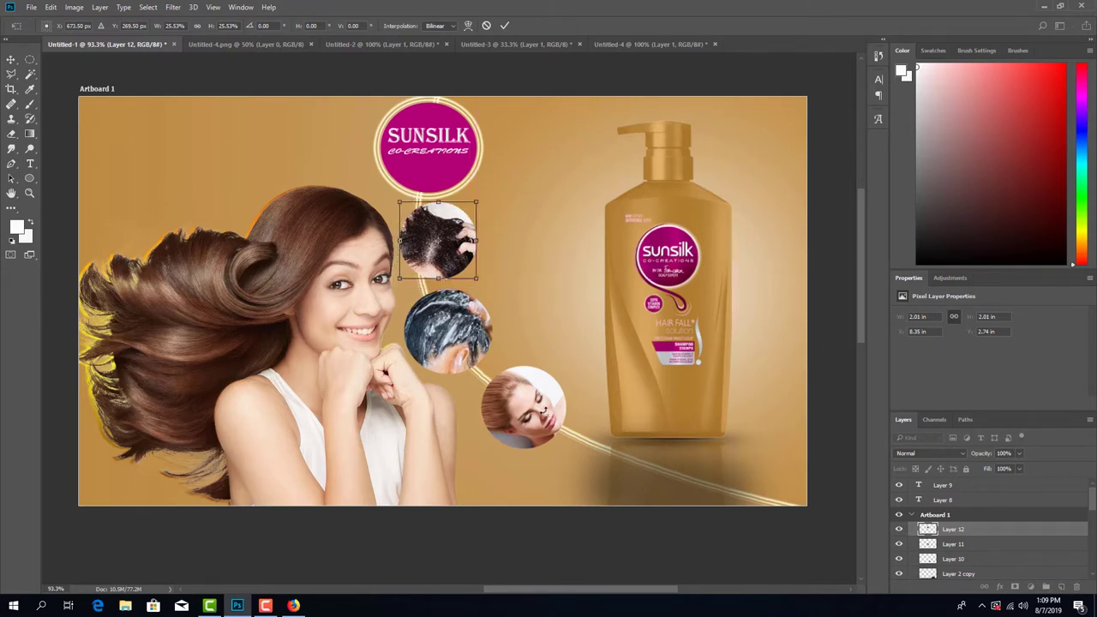
drag(544, 411, 546, 408)
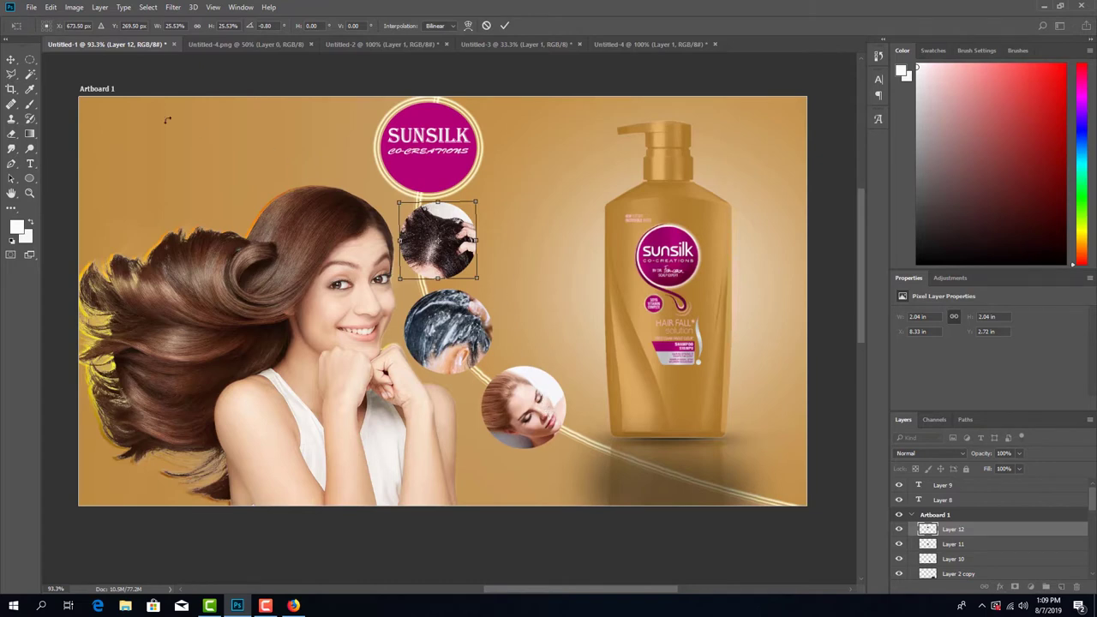
click(11, 59)
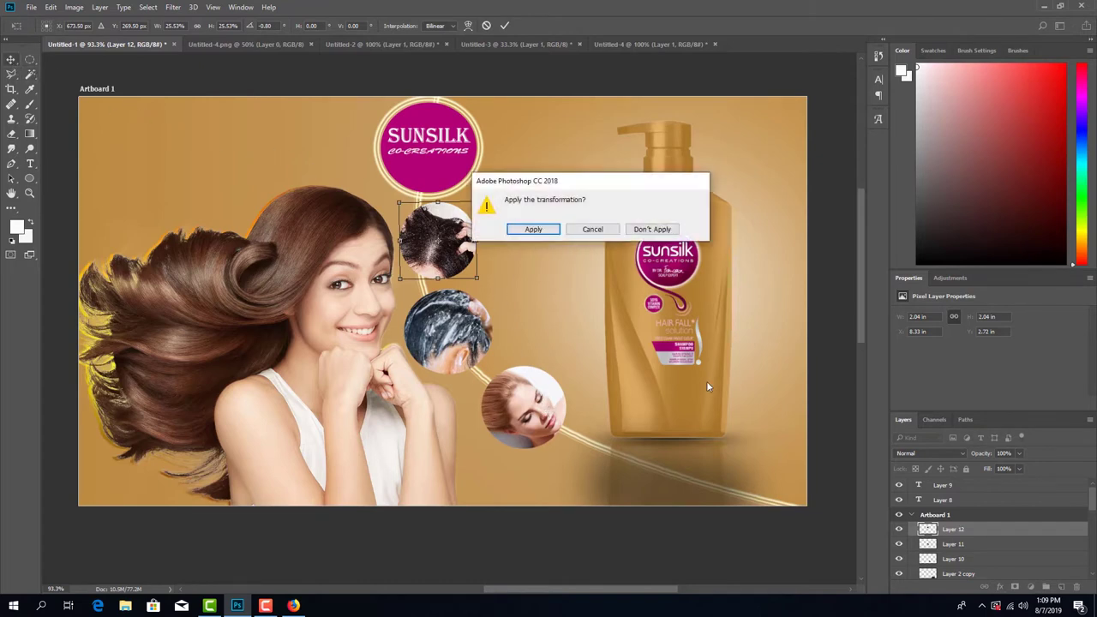
click(533, 230)
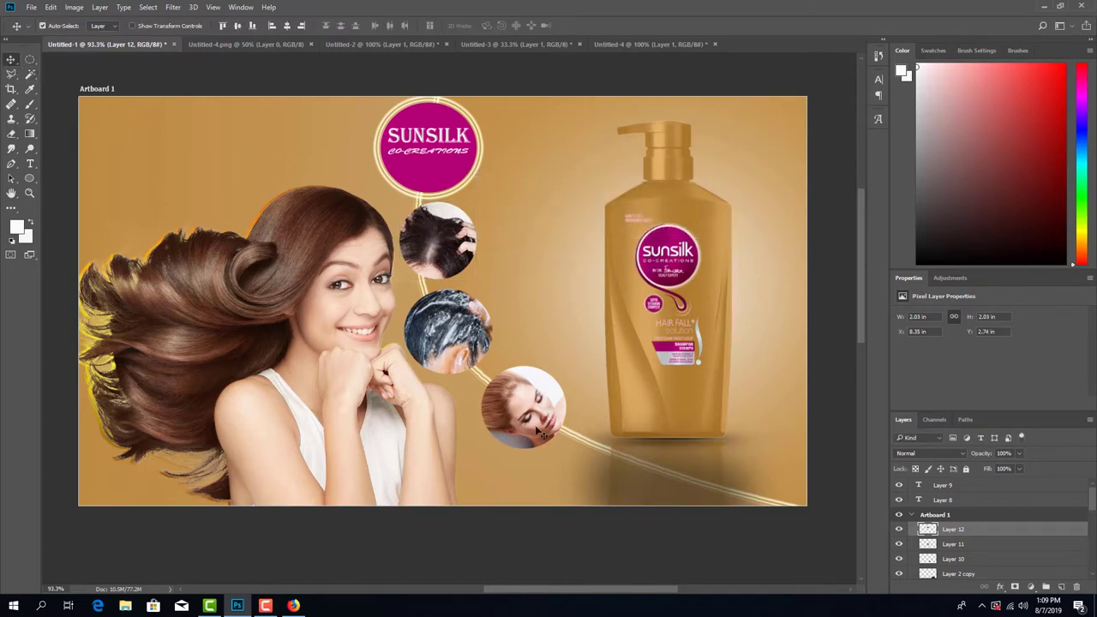
Step: Respace the three circular cutouts down the glowing curve, with the face at about X 11.25 in and the lathered hair at about X 9.35 in
drag(535, 431, 562, 451)
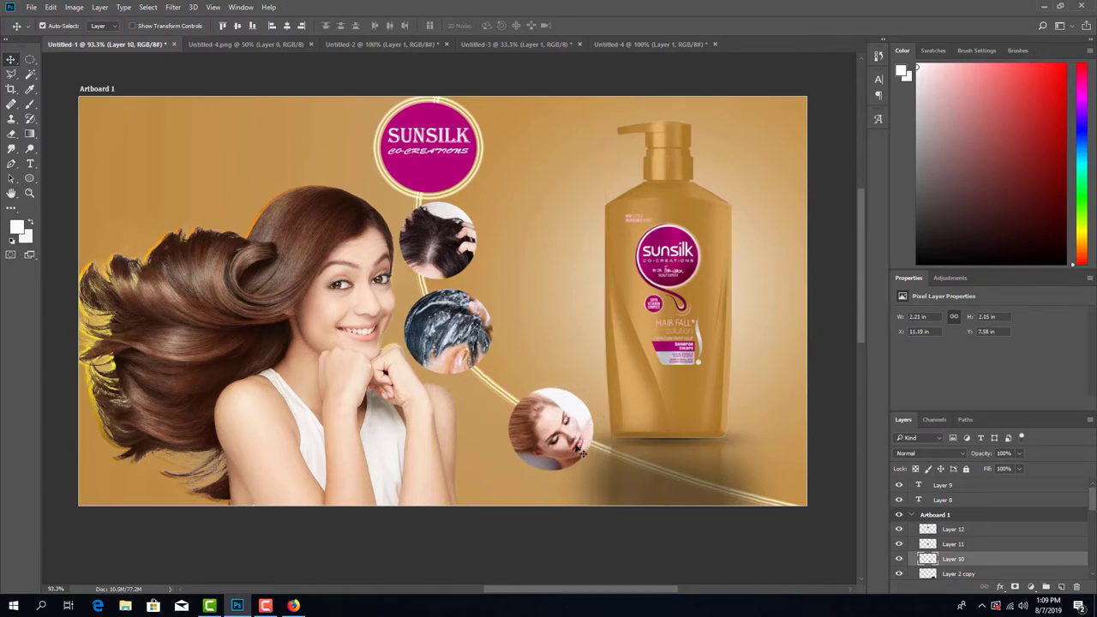
drag(463, 351, 510, 360)
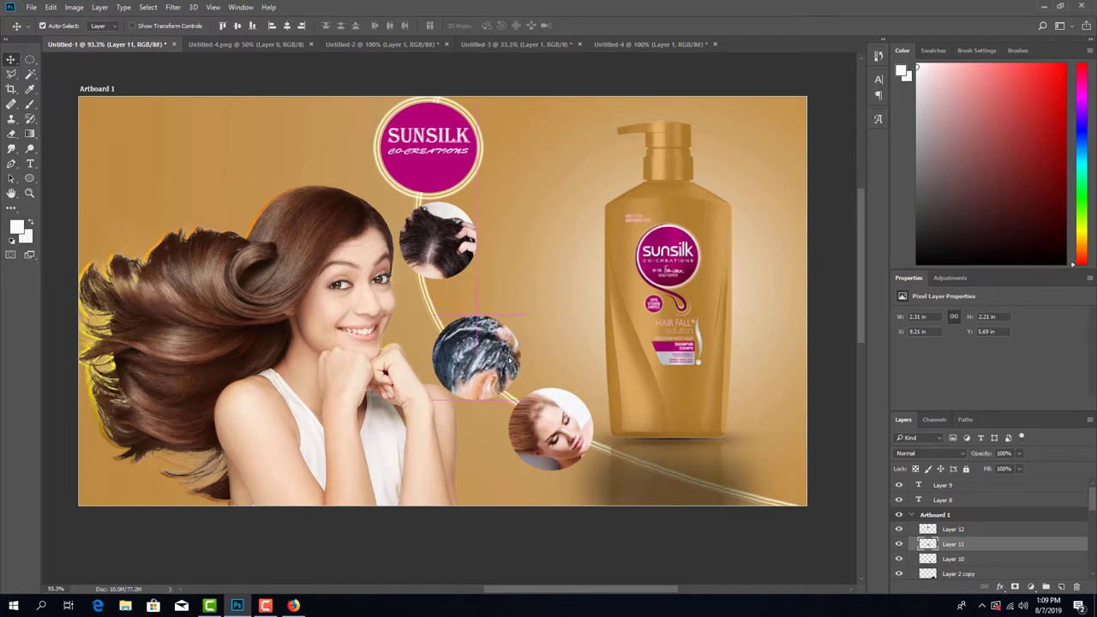
mouse_move(548, 420)
mouse_down()
mouse_move(548, 396)
mouse_move(545, 423)
mouse_up()
click(489, 375)
drag(493, 374, 499, 377)
drag(460, 257, 457, 287)
Step: Scale the lathered-hair cutout, Layer 11, down to about 78%, keeping its centre on the curve
click(485, 365)
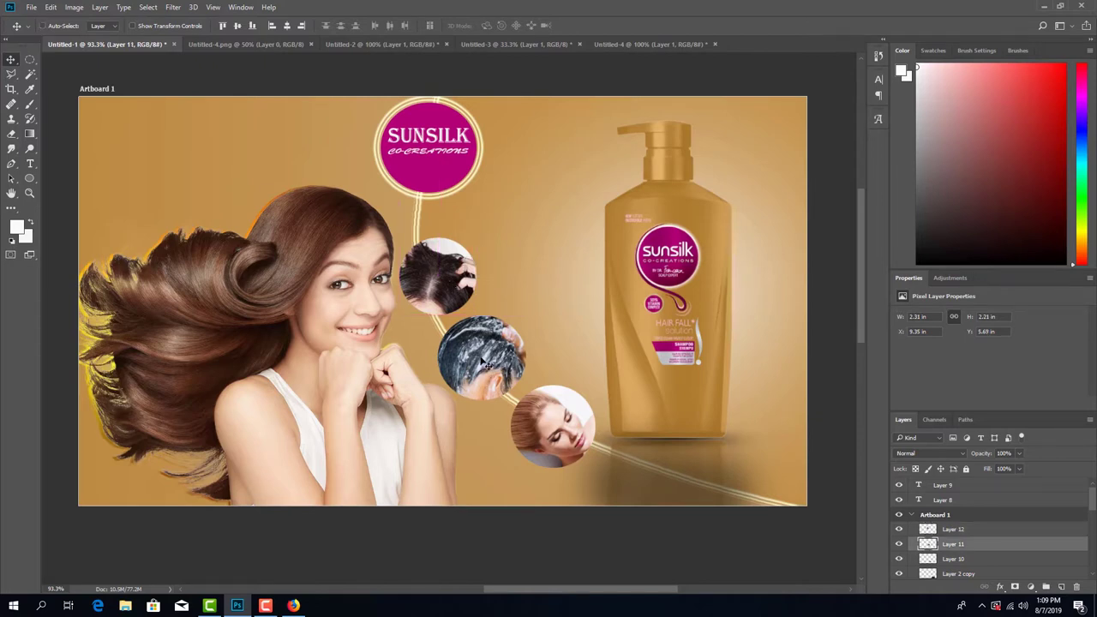
key(ctrl+t)
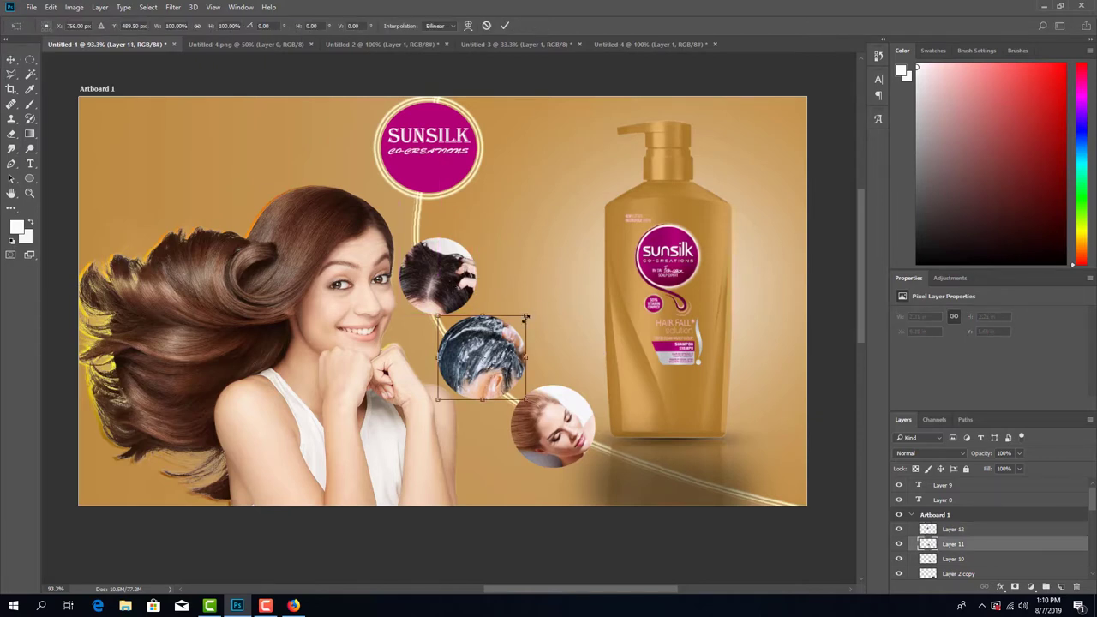
drag(526, 317, 517, 325)
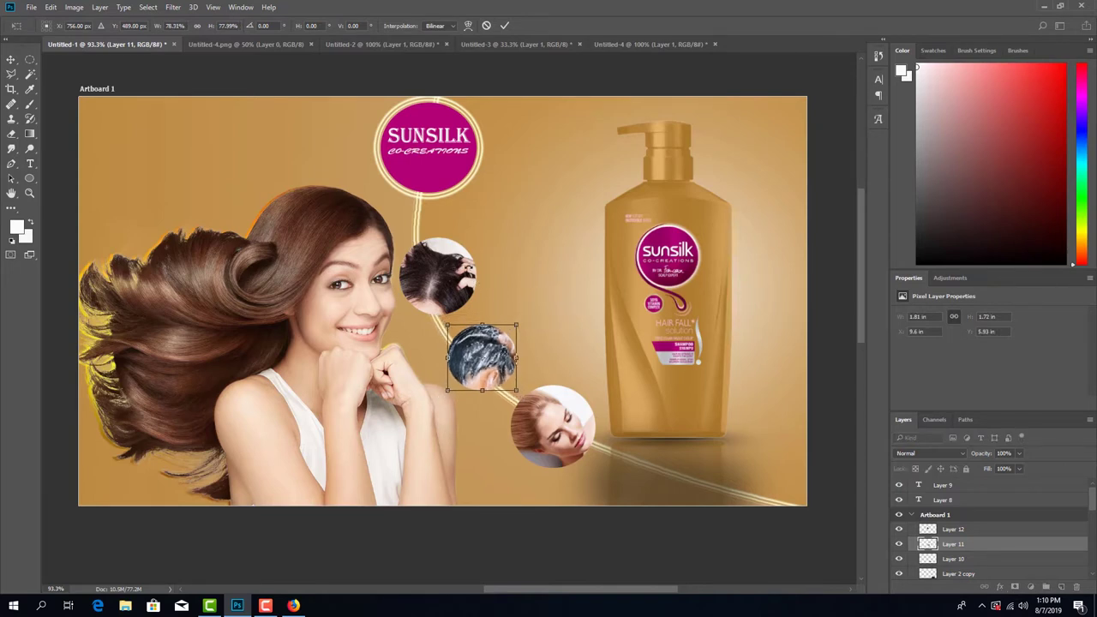
key(Return)
Step: Scale the face cutout, Layer 10, down about its centre to about 1.81 × 1.75 in
click(552, 424)
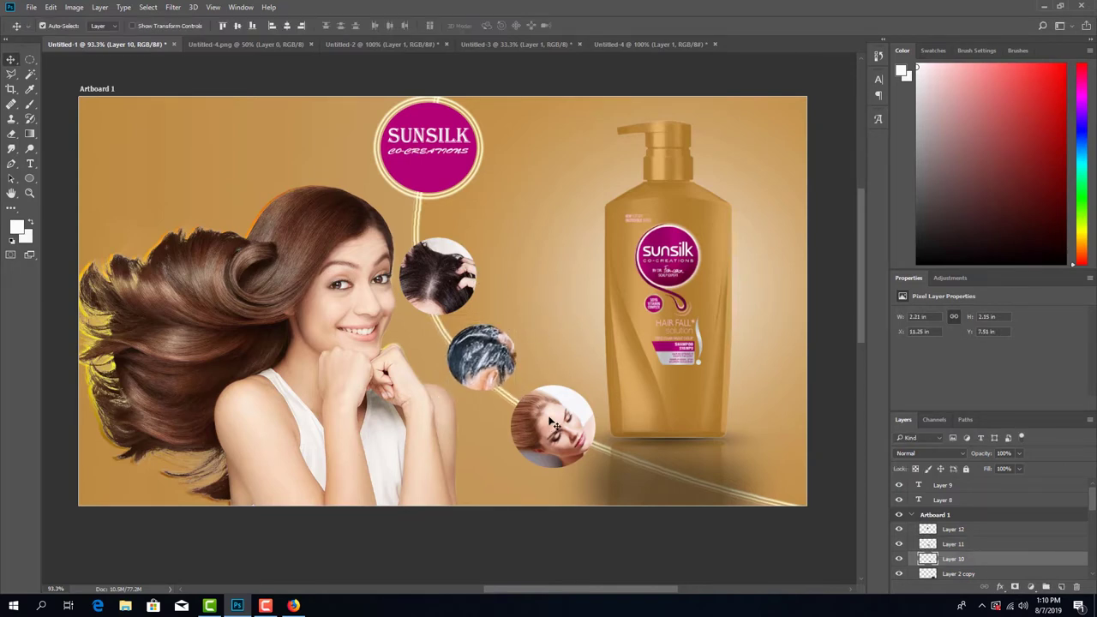
key(ctrl+t)
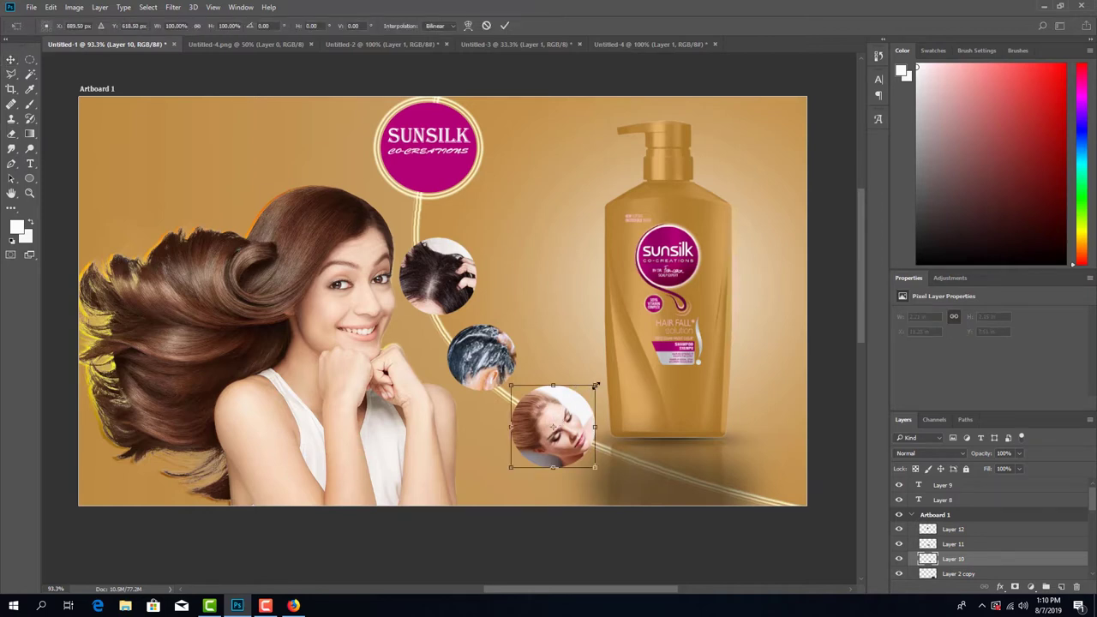
drag(595, 386, 584, 392)
key(Return)
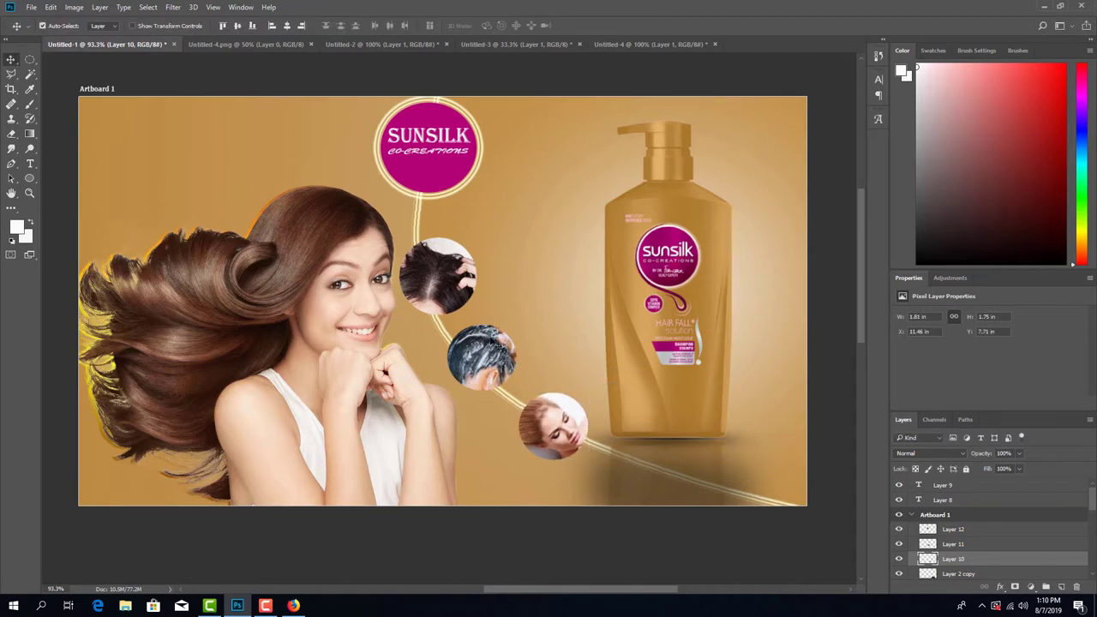
Step: Scale the scalp cutout, Layer 12, down to about 91% and move it along the curve to about X 8.35 in, Y 4.63 in
click(447, 267)
key(ctrl+t)
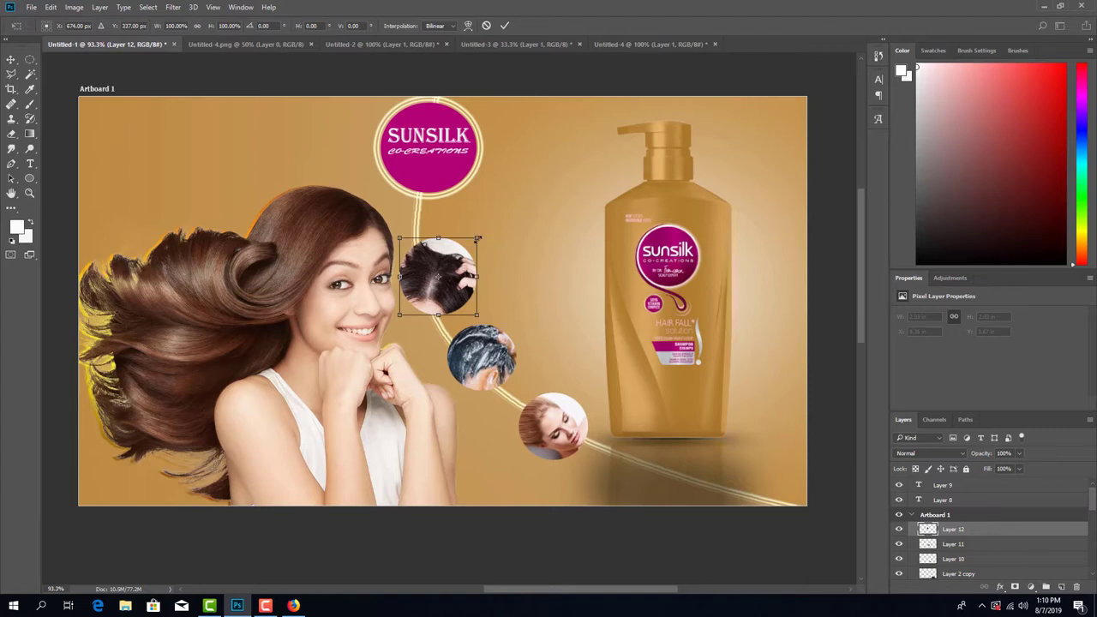
drag(476, 239, 475, 241)
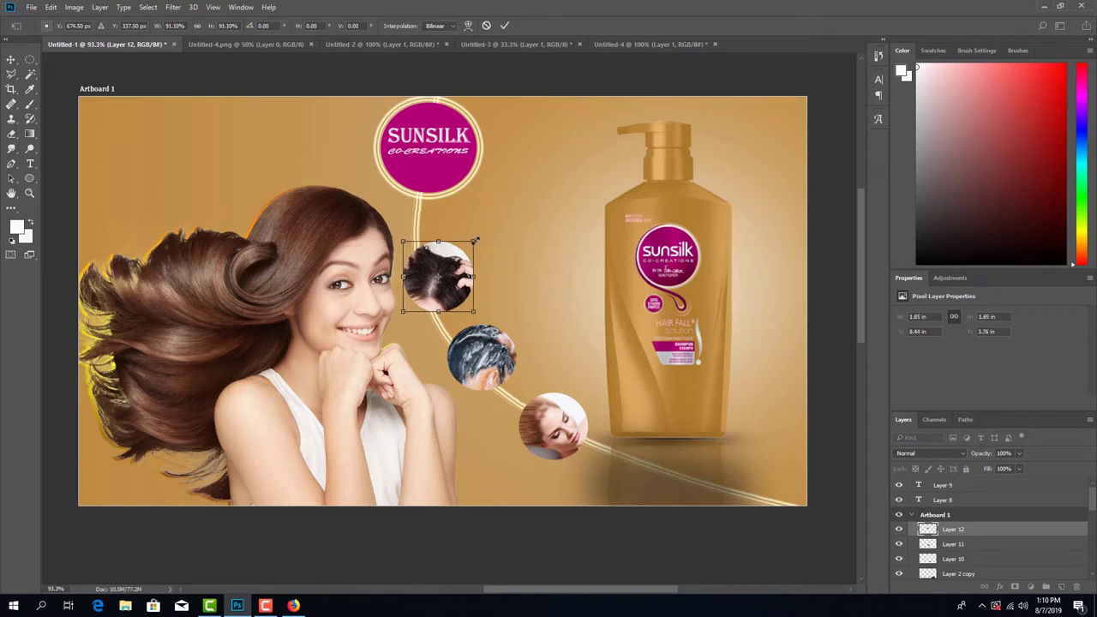
key(Return)
drag(435, 275, 432, 280)
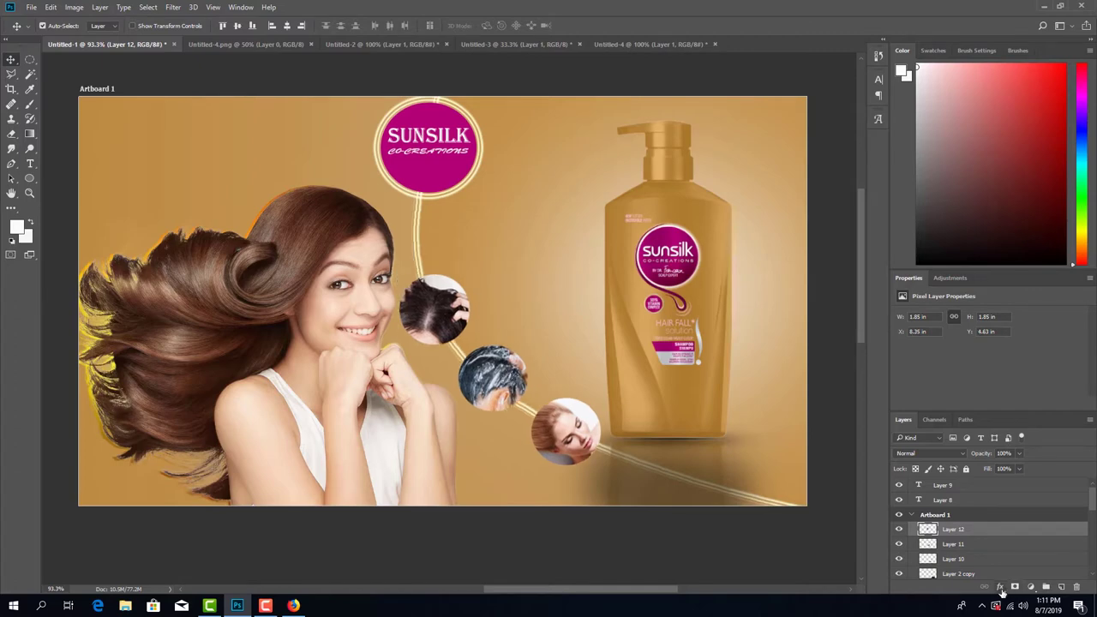
Step: Bring up the layer style presets for the scalp cutout, Layer 12, try the glowing double-ring preset on it and clear it
click(1000, 588)
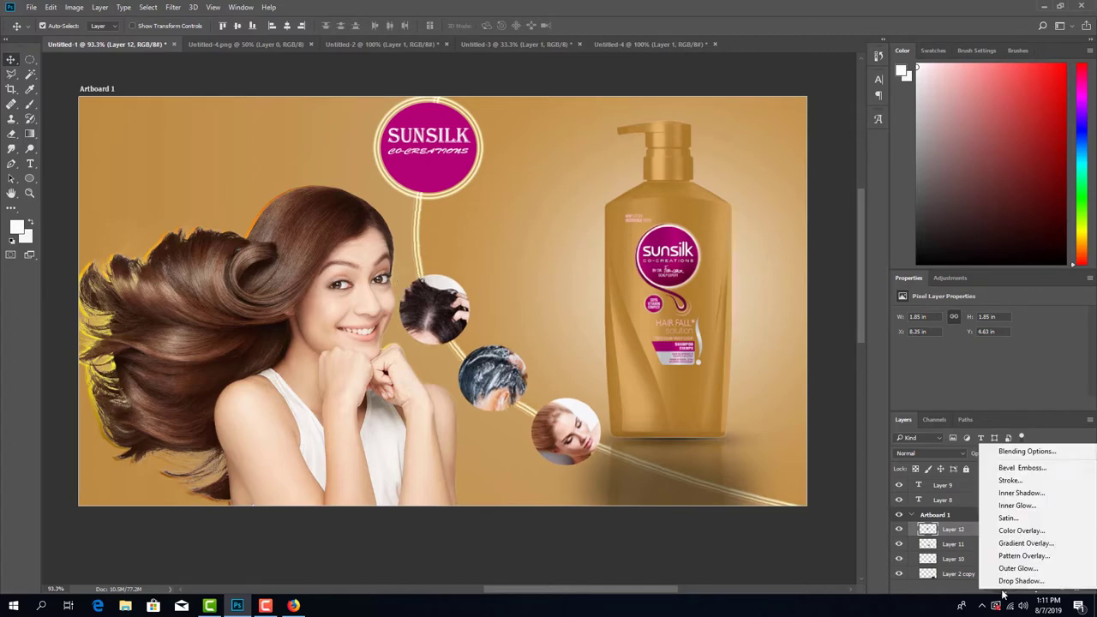
click(1010, 482)
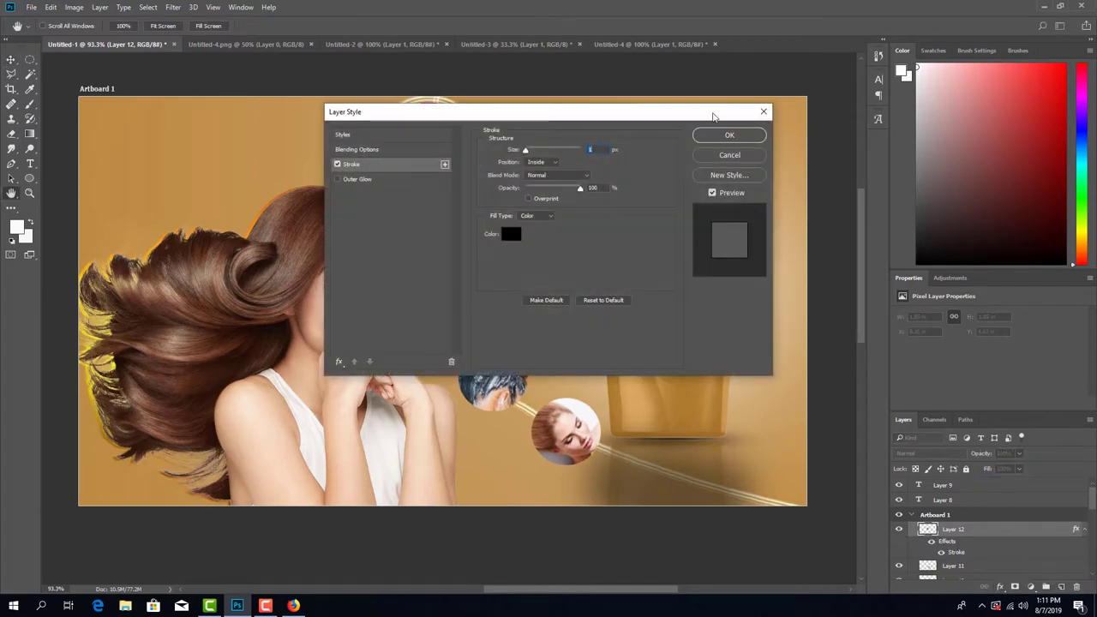
drag(712, 113, 1024, 39)
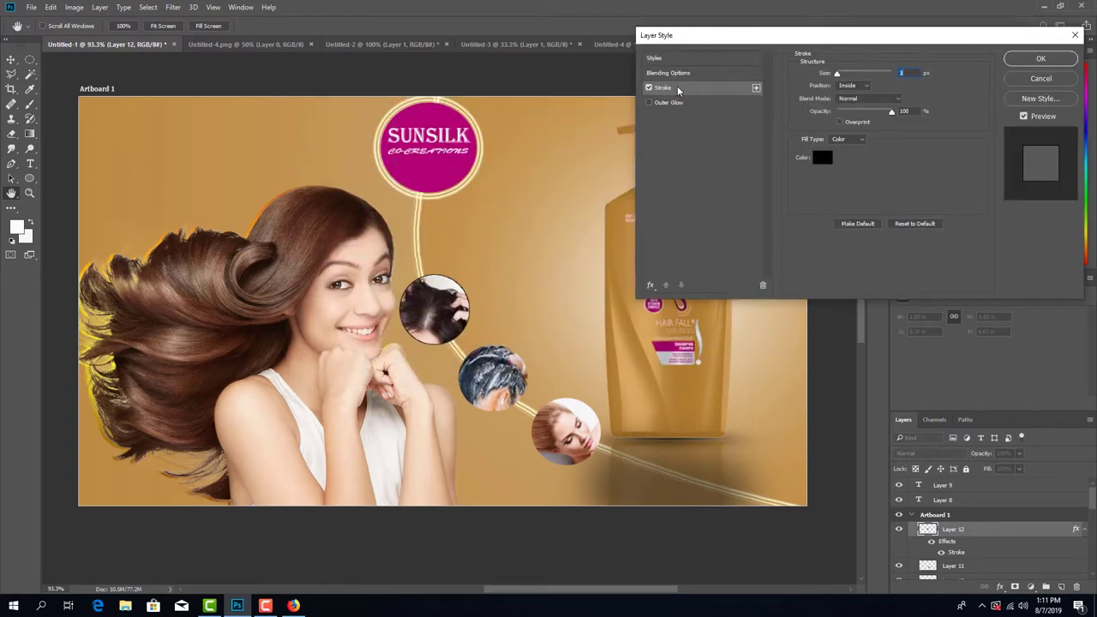
click(675, 61)
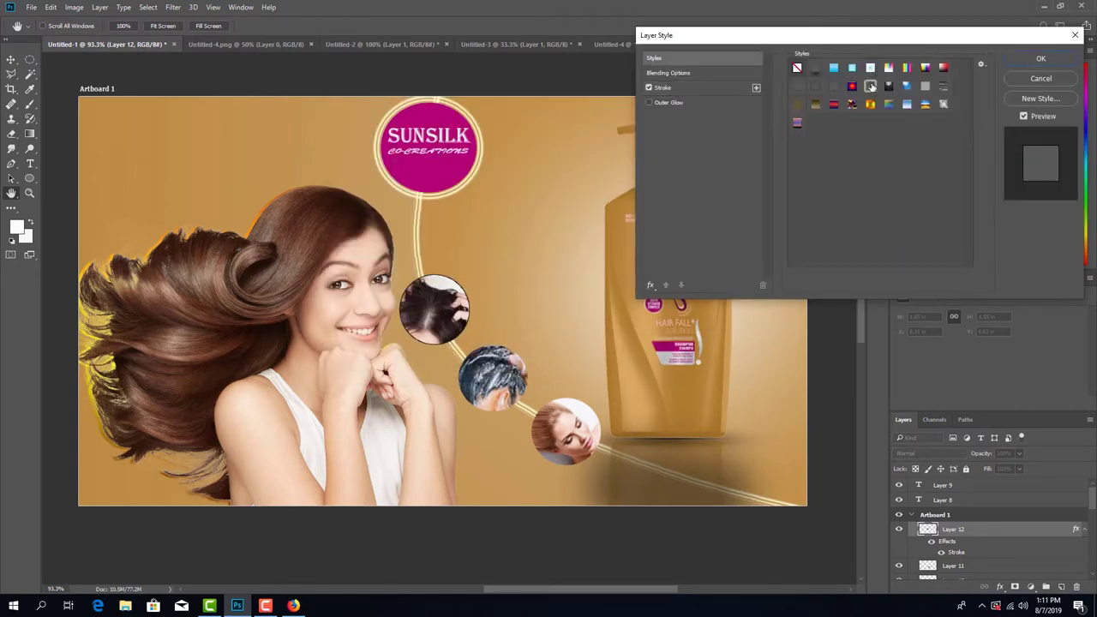
click(871, 87)
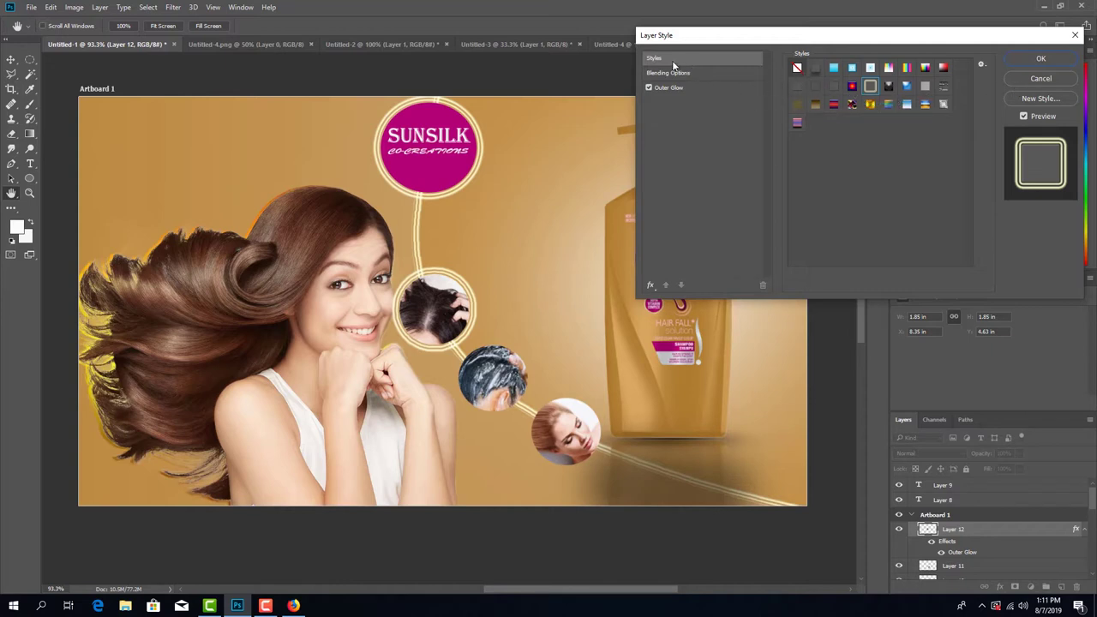
click(795, 70)
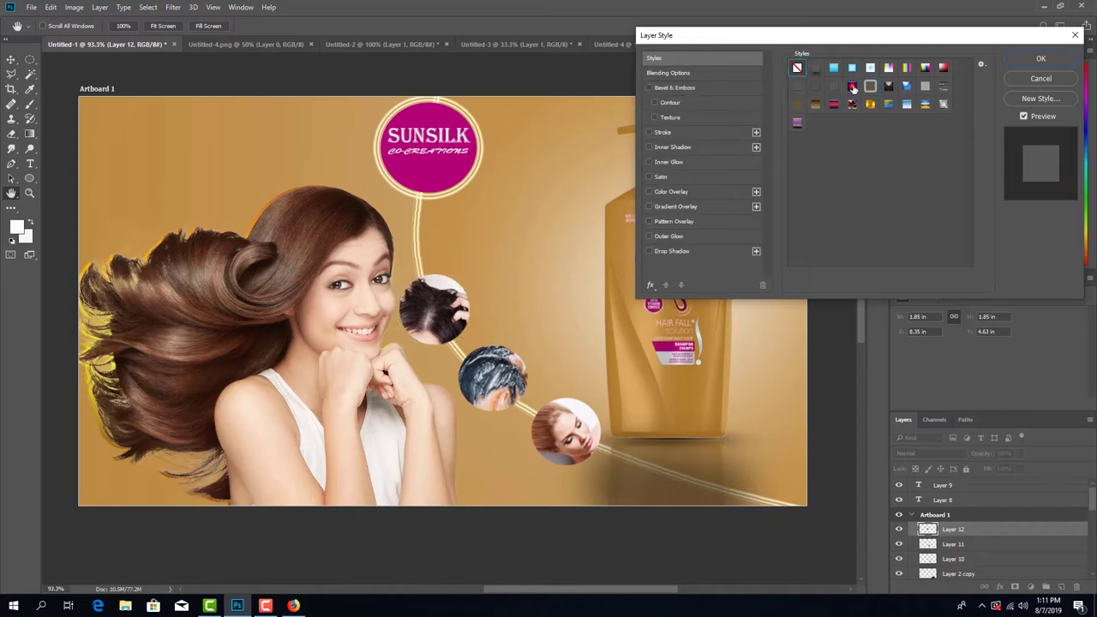
Step: Try the rainbow gradient, 1 Px Stroke 0% Fill Opacity and brown gradient presets on Layer 12, settling on the dark olive Color Overlay preset
click(853, 88)
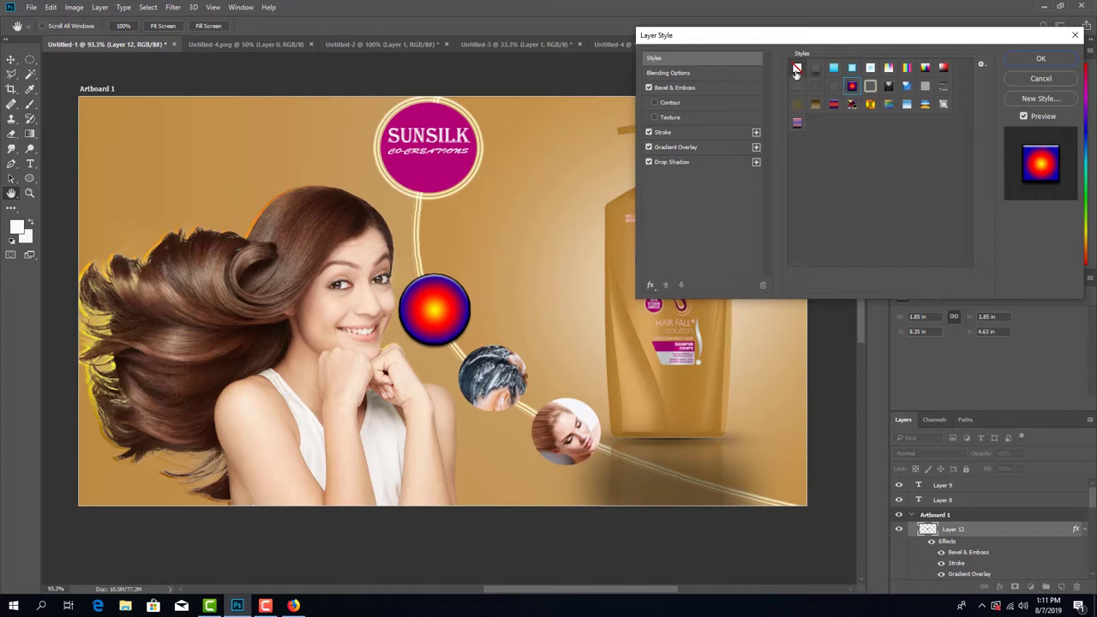
click(796, 69)
click(815, 105)
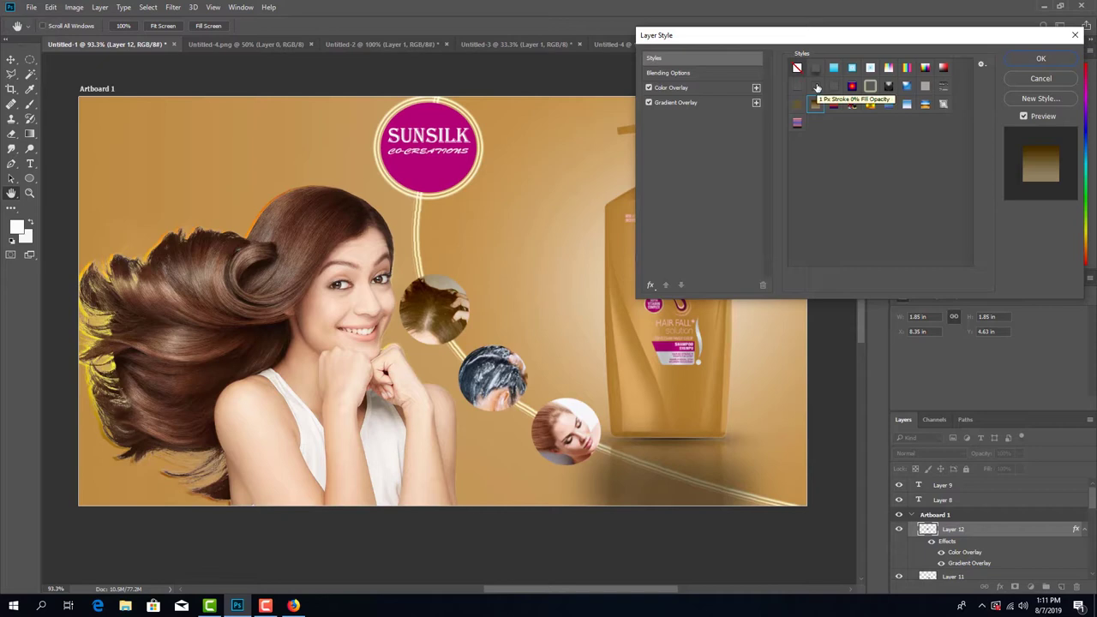
click(817, 88)
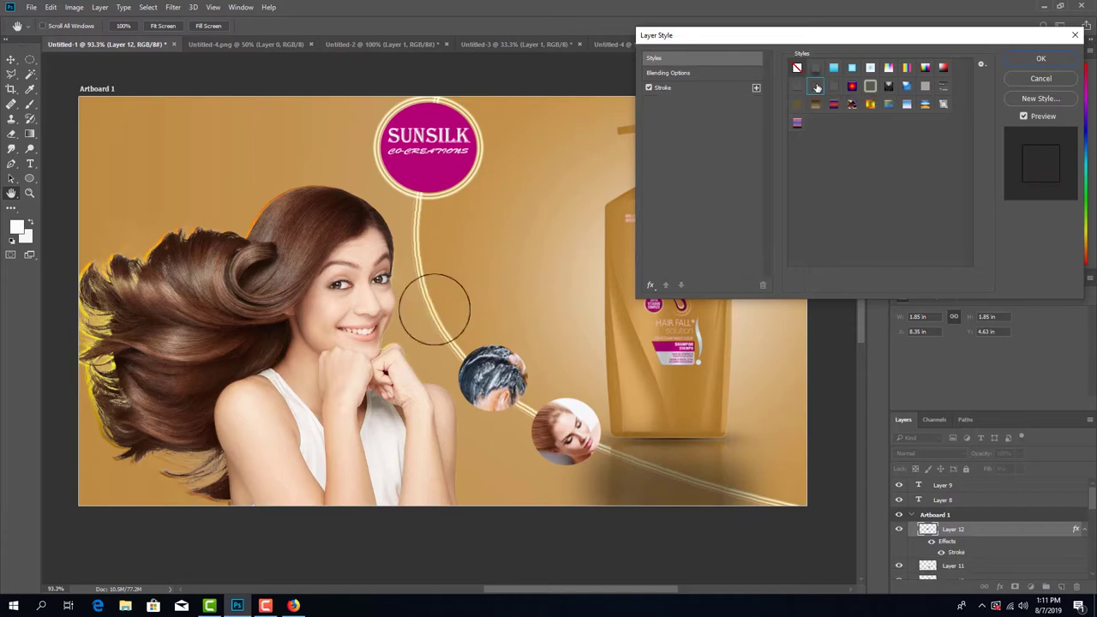
click(834, 87)
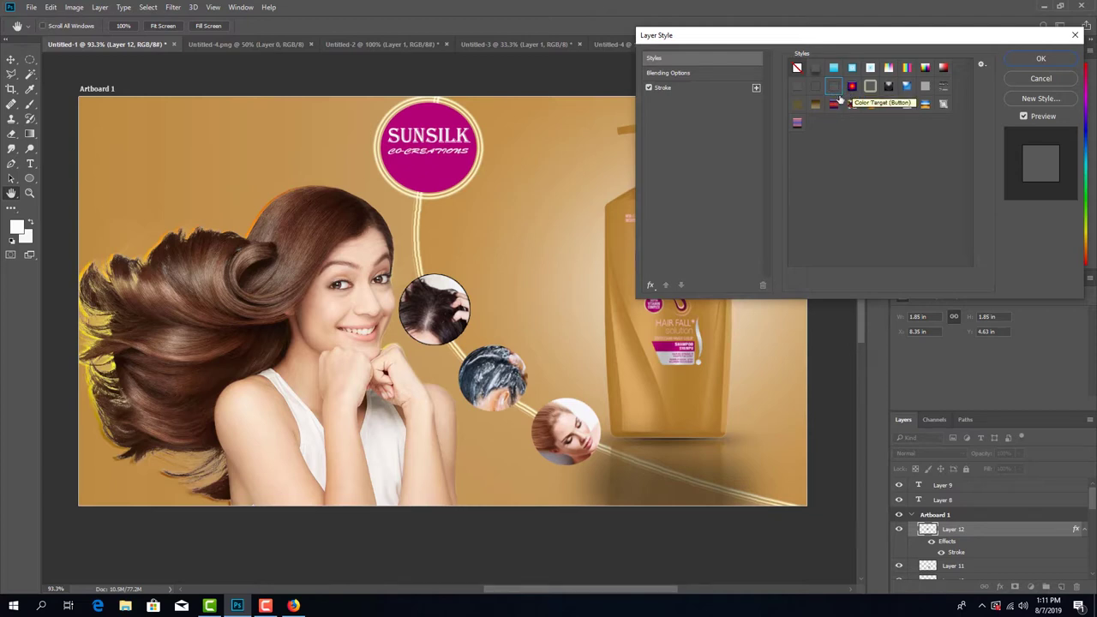
click(816, 104)
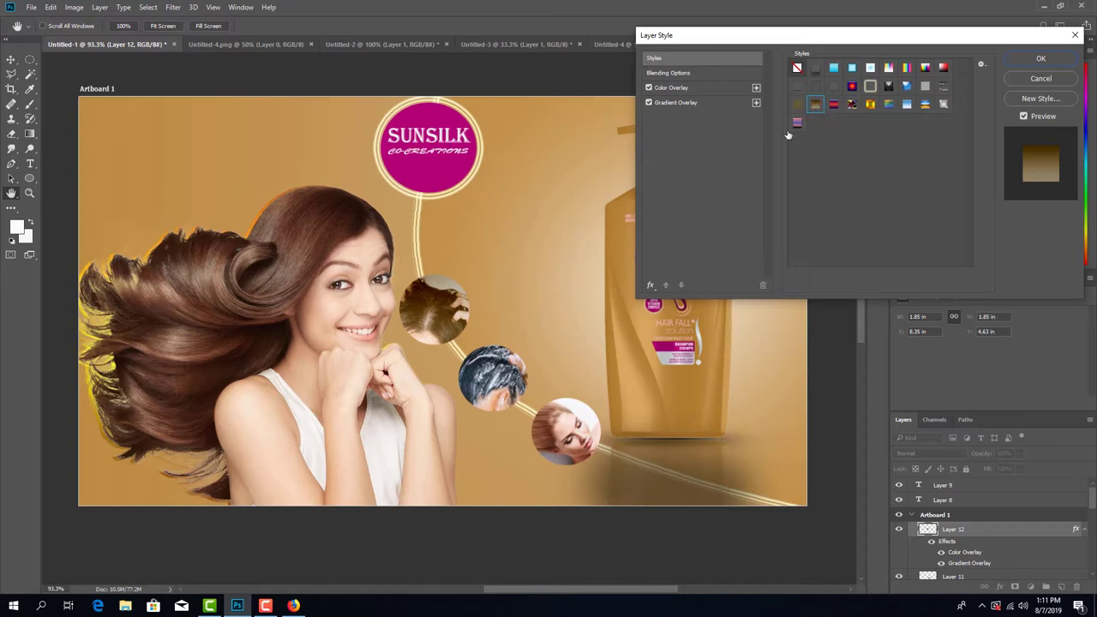
click(797, 106)
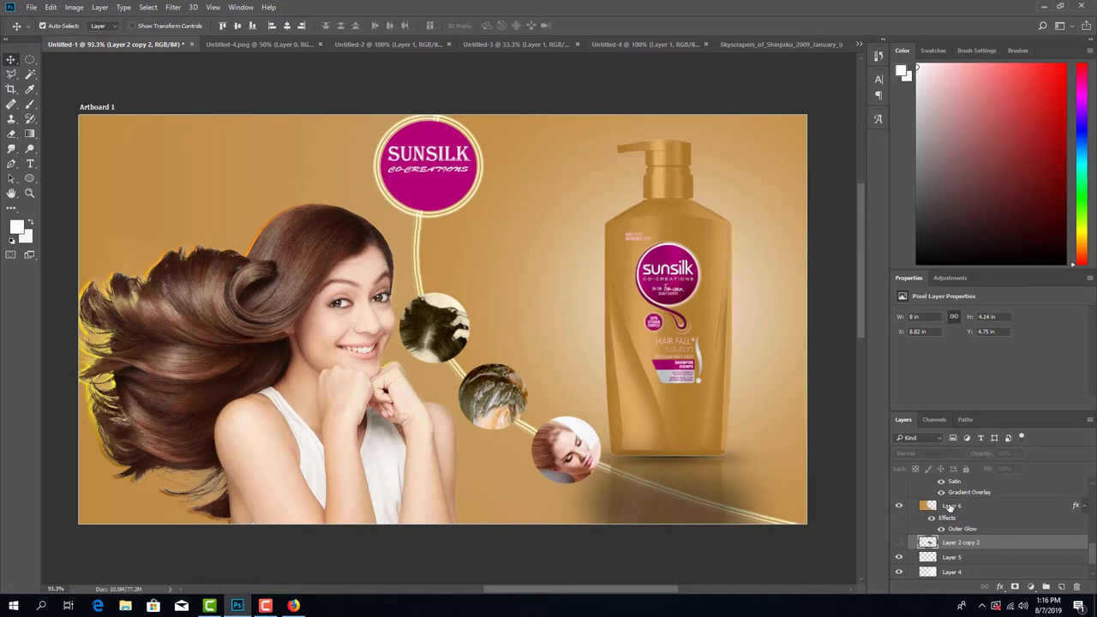
Step: Apply the brown-to-tan preset with Color Overlay and Gradient Overlay to Layer 6, the background shape behind the model
click(950, 507)
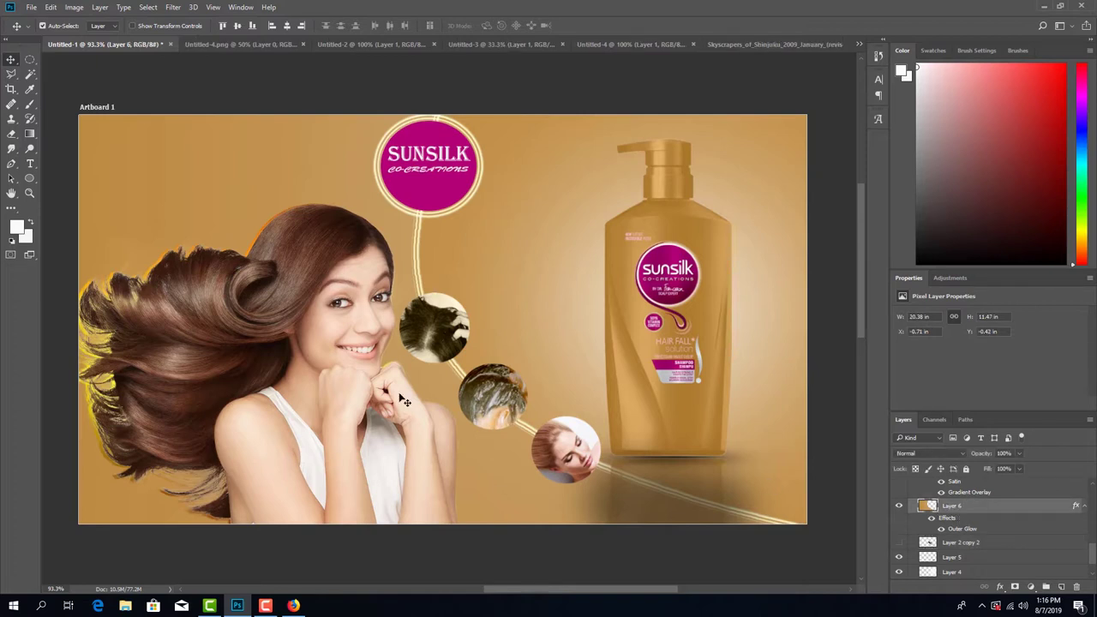
click(1000, 586)
click(999, 479)
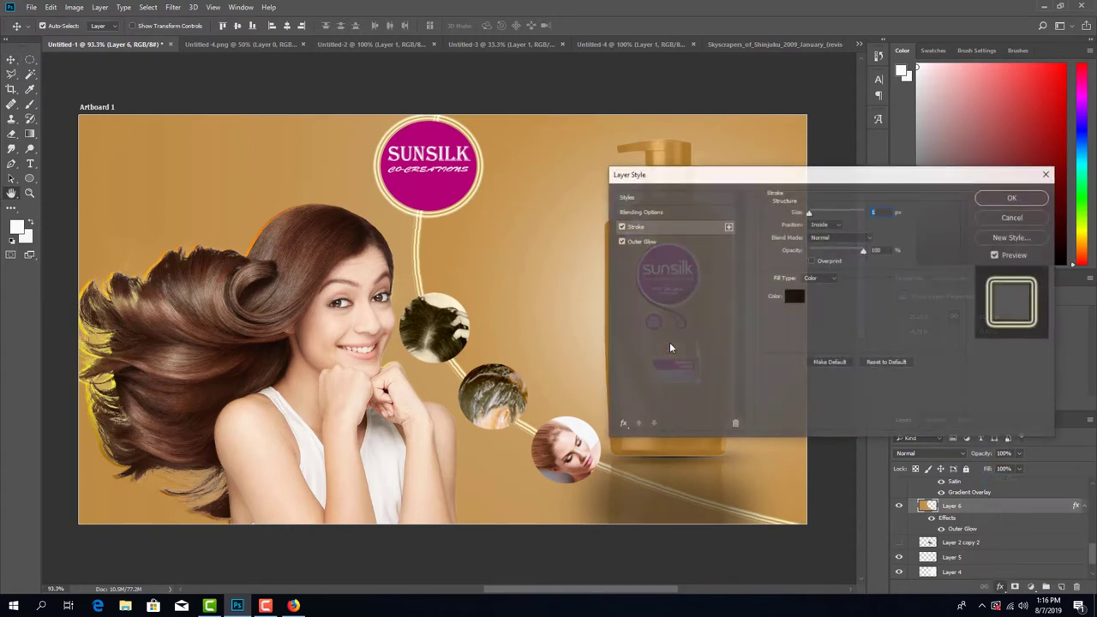
click(650, 196)
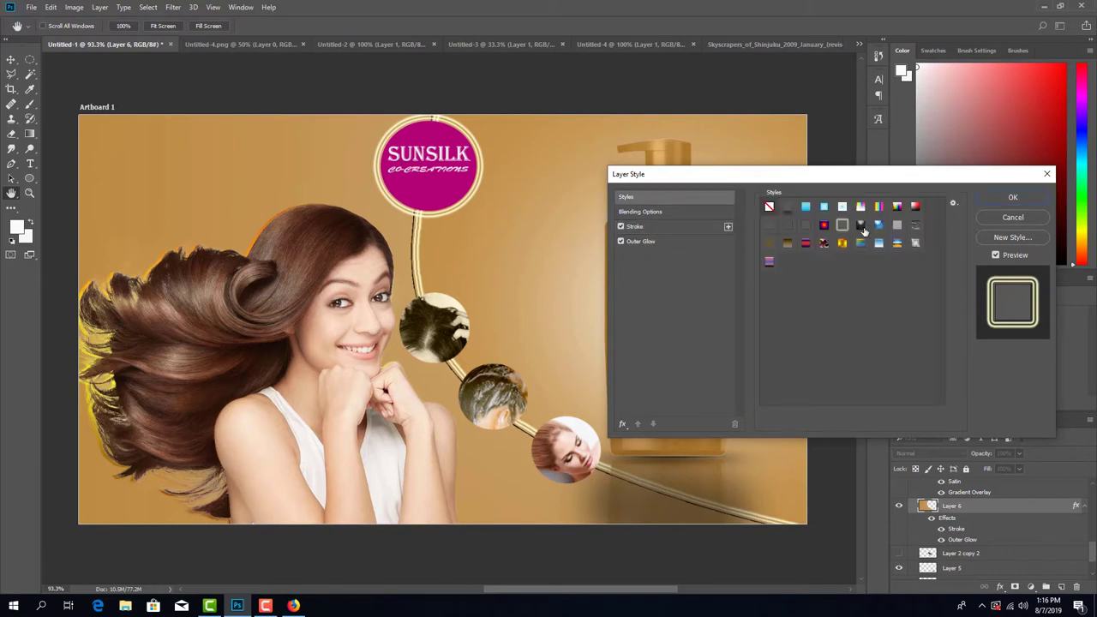
click(787, 244)
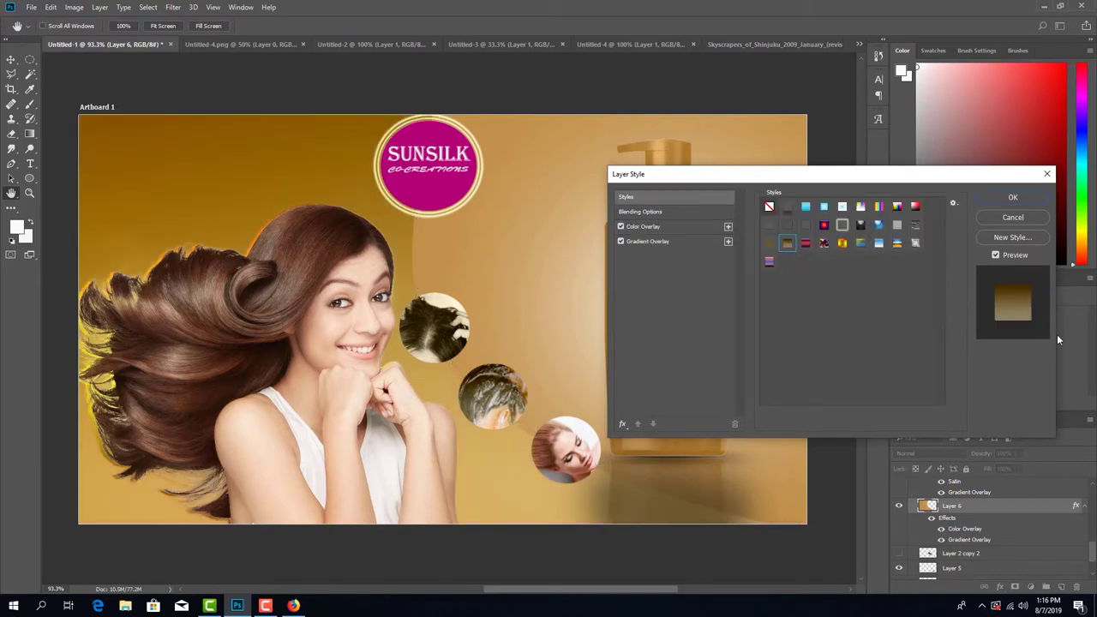
drag(920, 176, 954, 150)
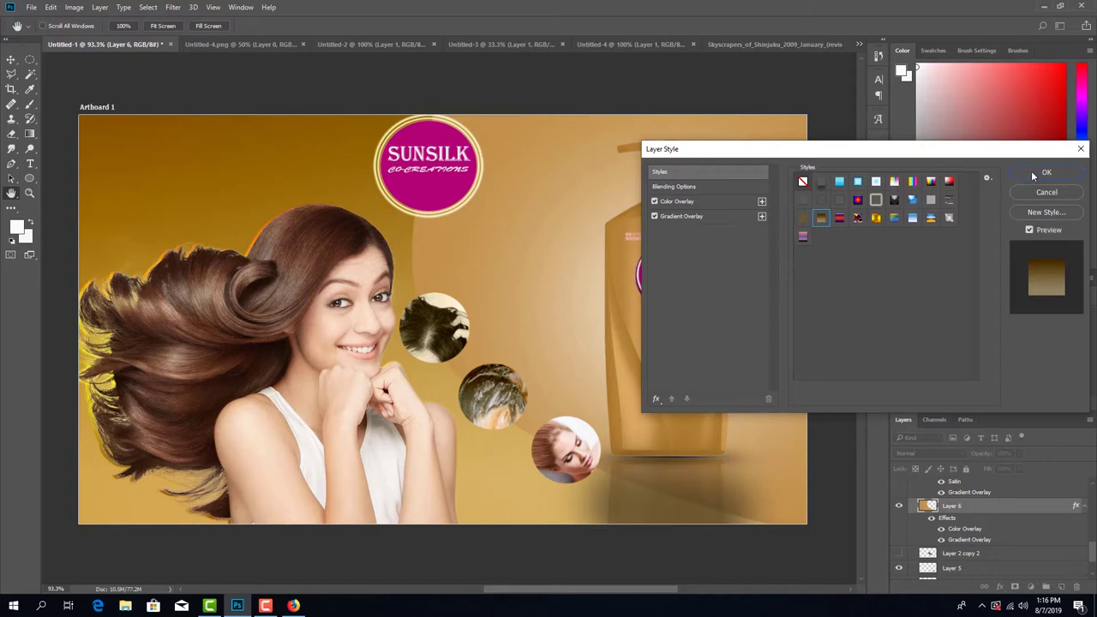
click(1031, 170)
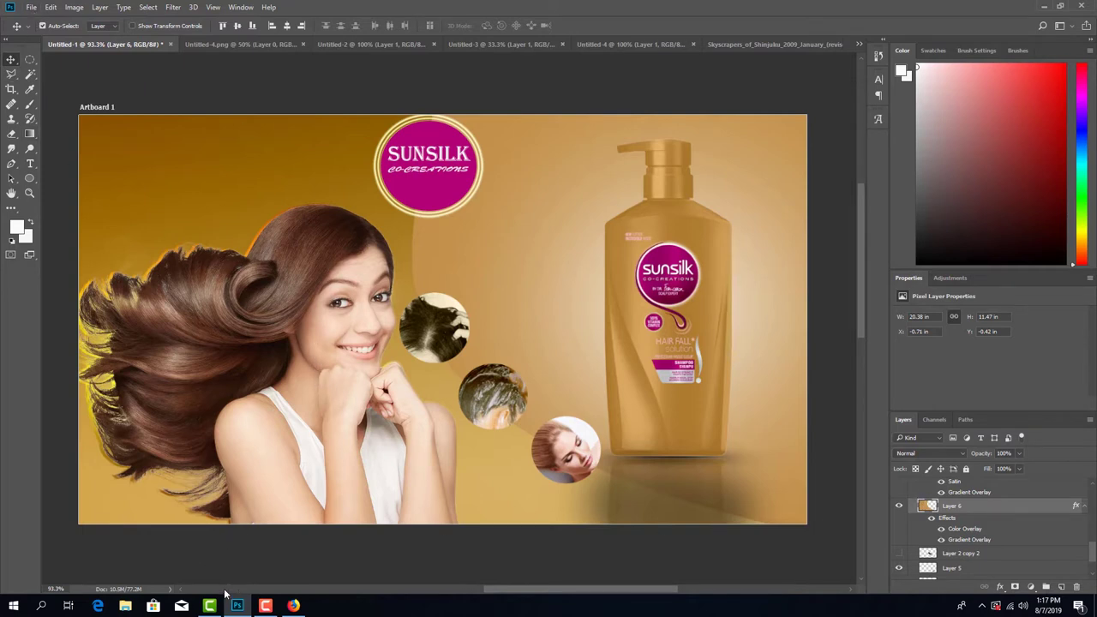
click(265, 606)
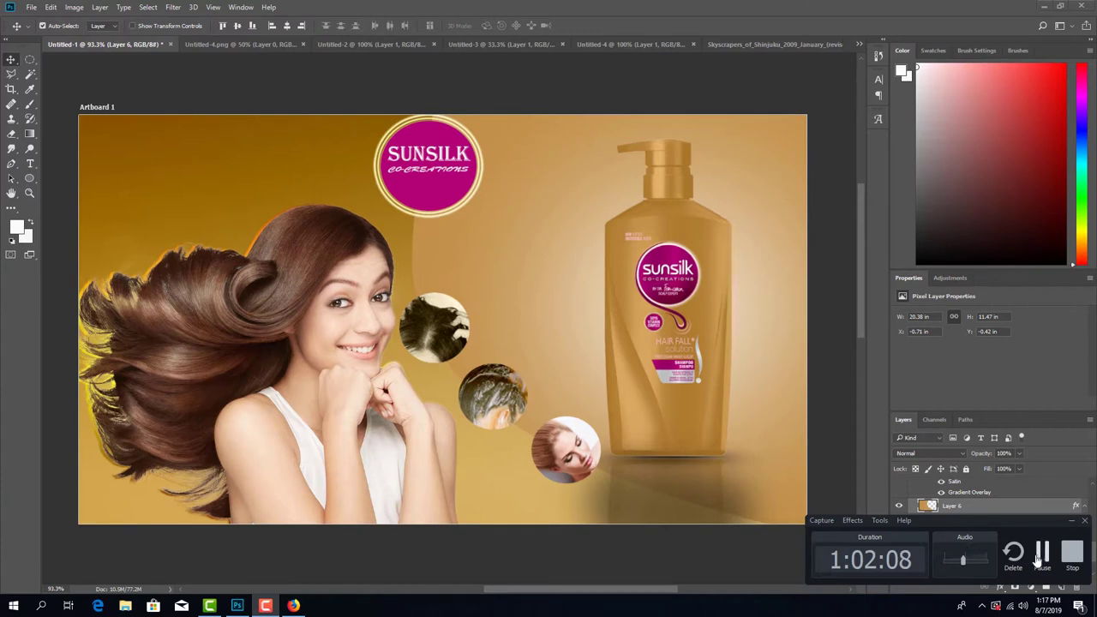
click(1042, 553)
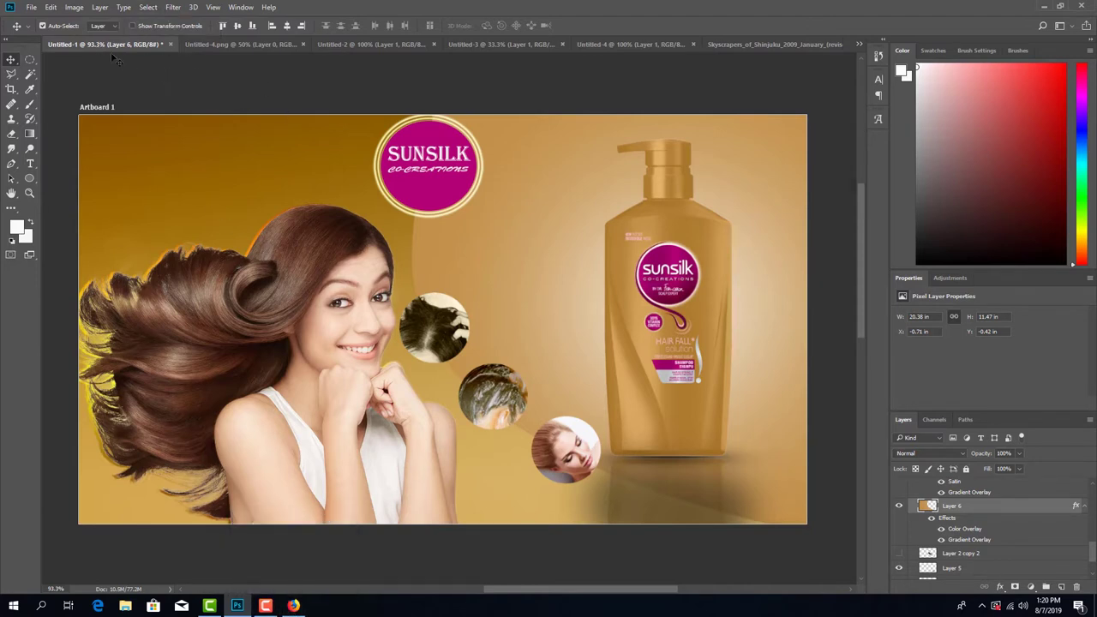
click(207, 45)
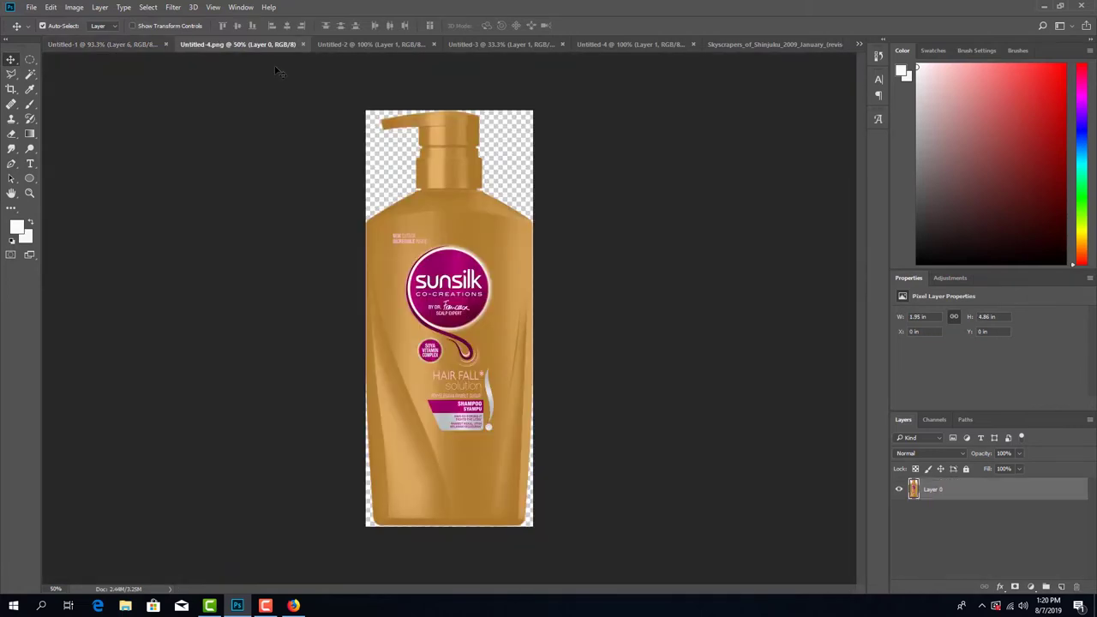
click(351, 45)
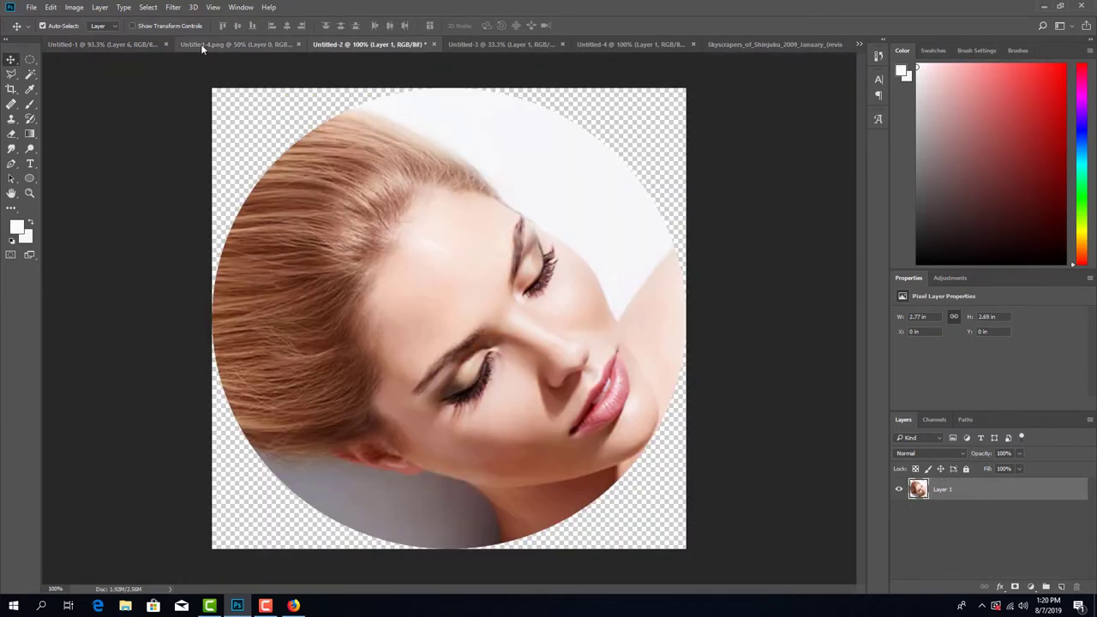
click(103, 43)
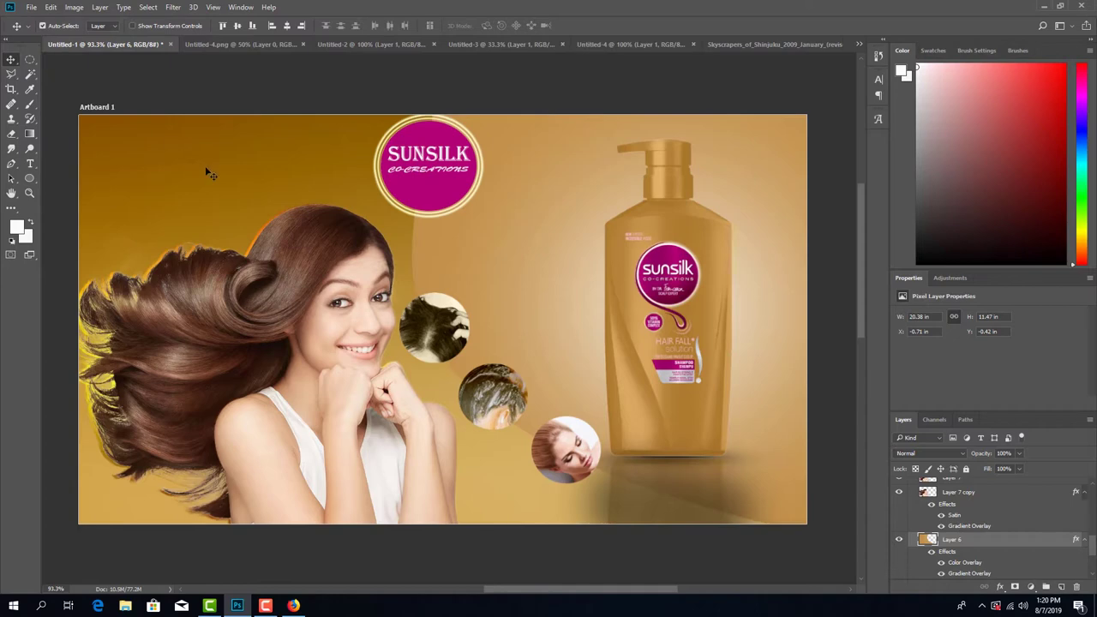
Step: Open the image 305.jpg of the shampoo bottle and 650 ml label from the shampoo model folder
click(31, 8)
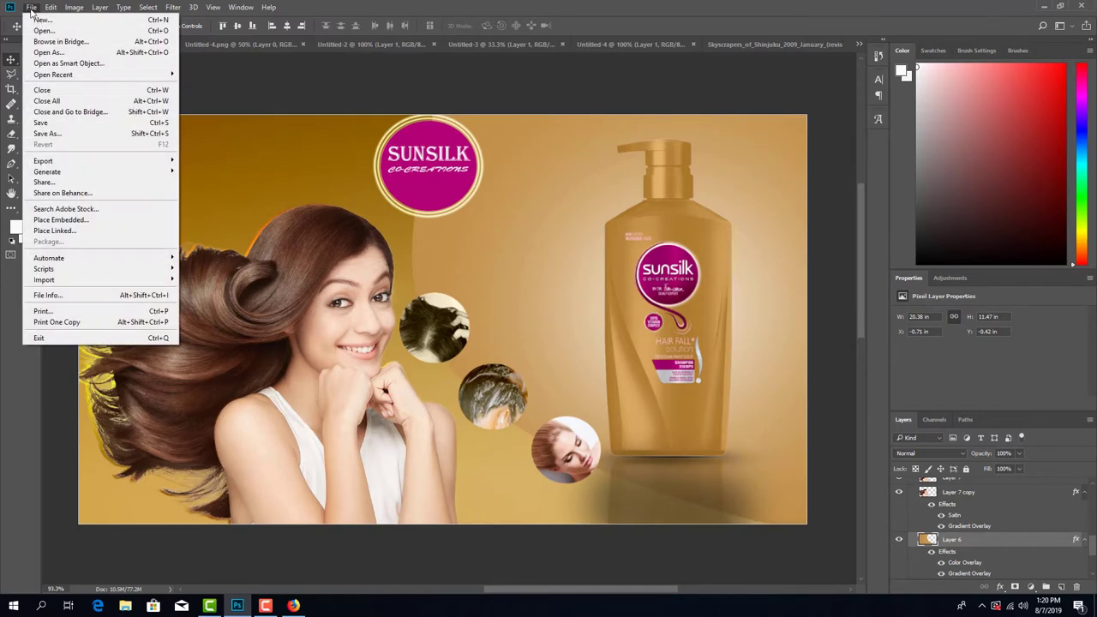
click(40, 31)
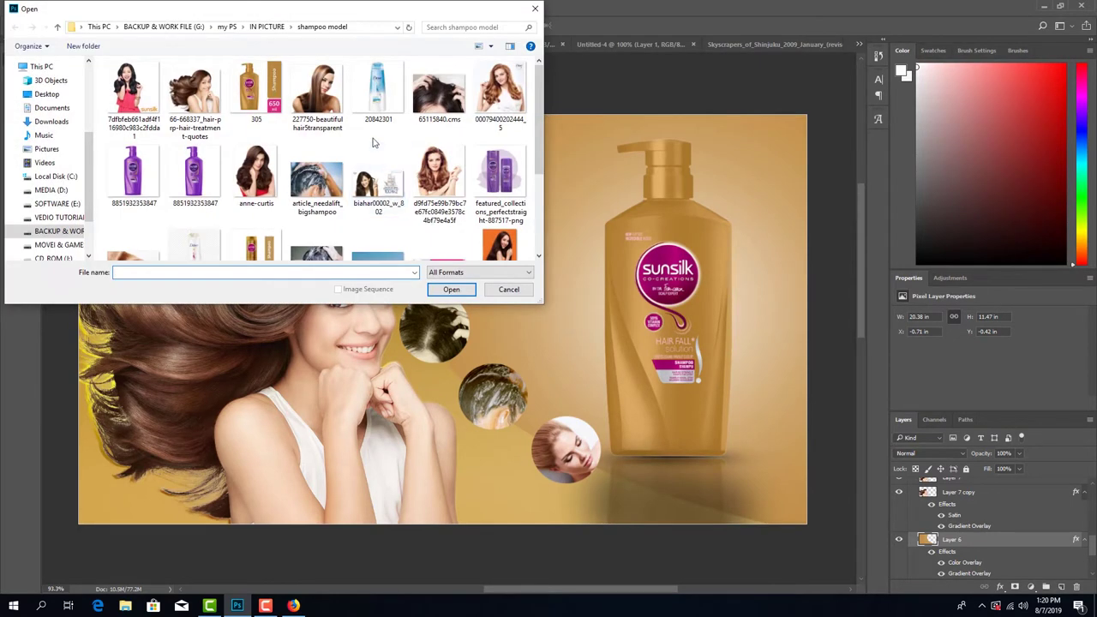
scroll(369, 137, down, 1)
scroll(369, 137, up, 1)
double_click(262, 108)
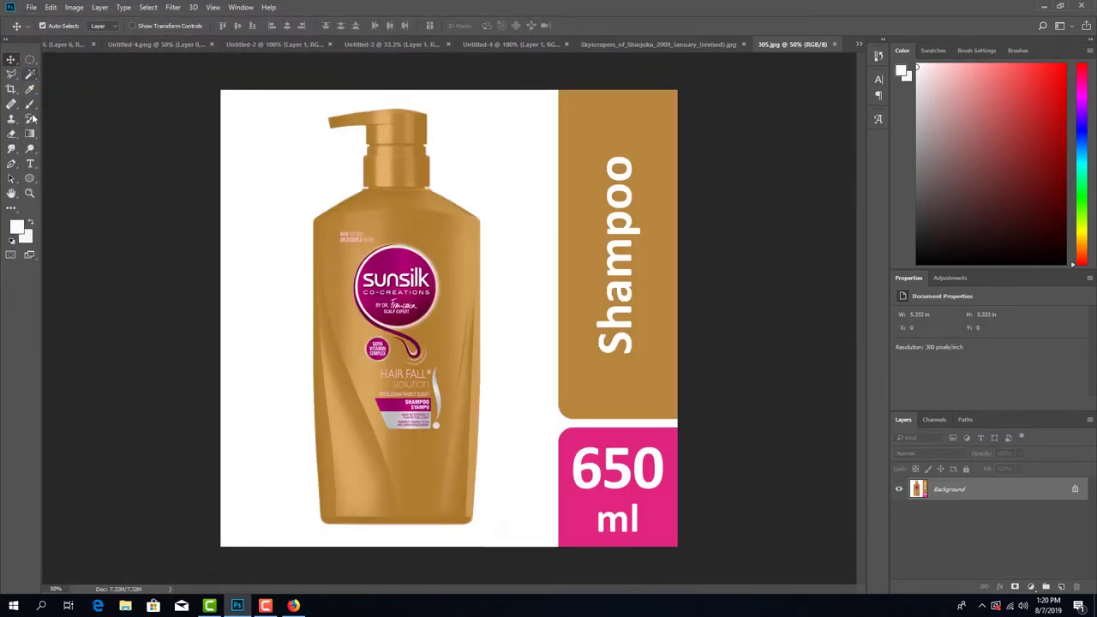
Step: Draw a black rounded rectangle about 110 × 512 px along the right edge of the artboard in Untitled-1, starting at its upper corner
click(30, 183)
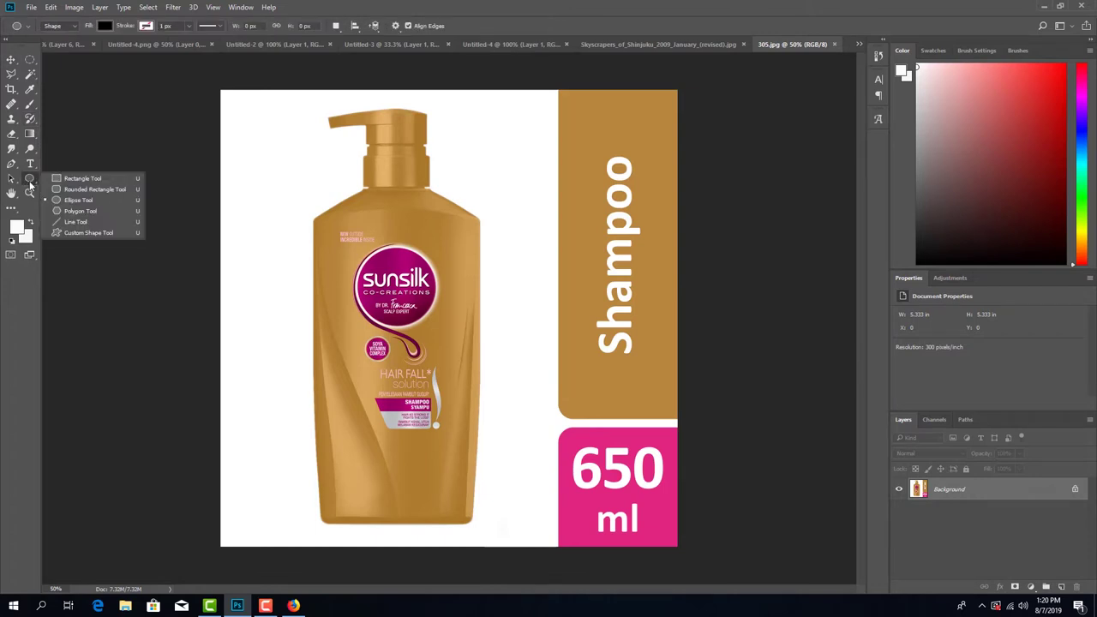
click(123, 192)
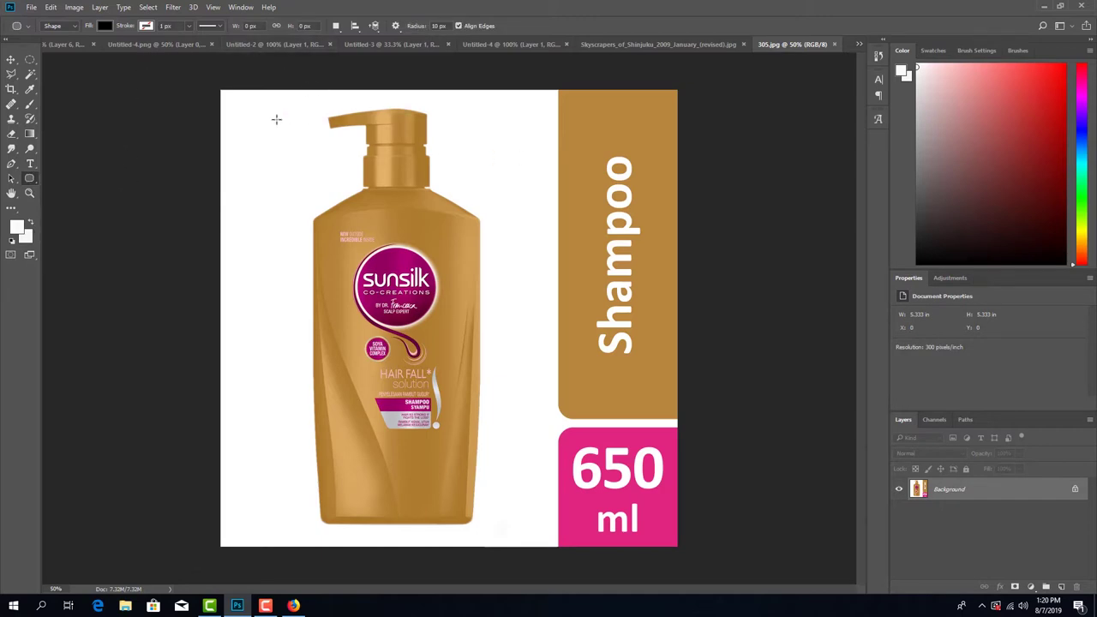
click(65, 44)
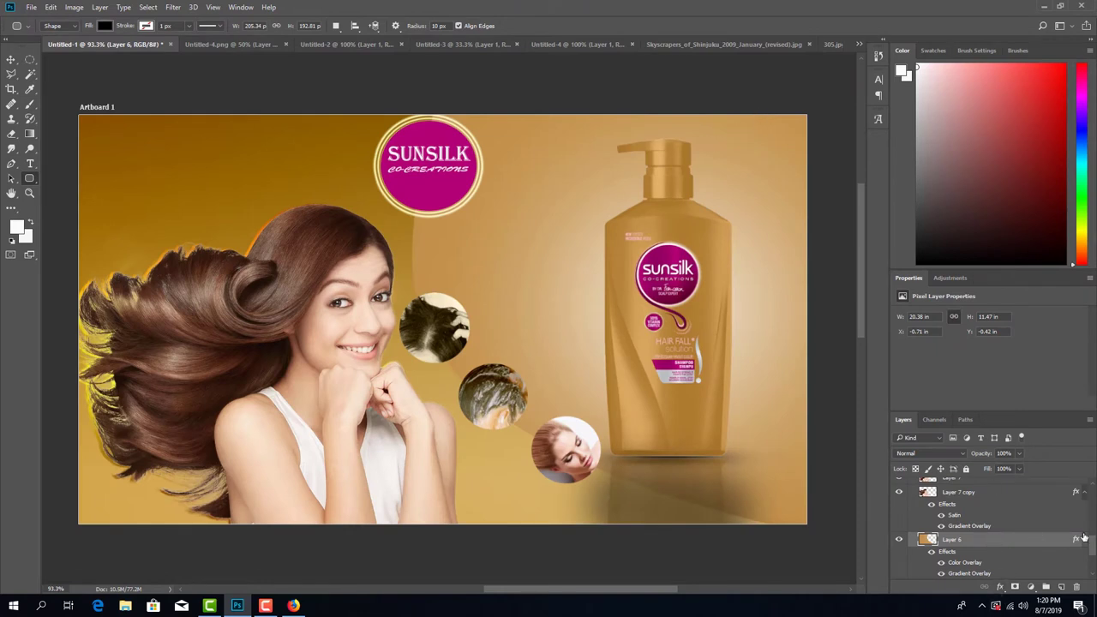
scroll(992, 555, up, 5)
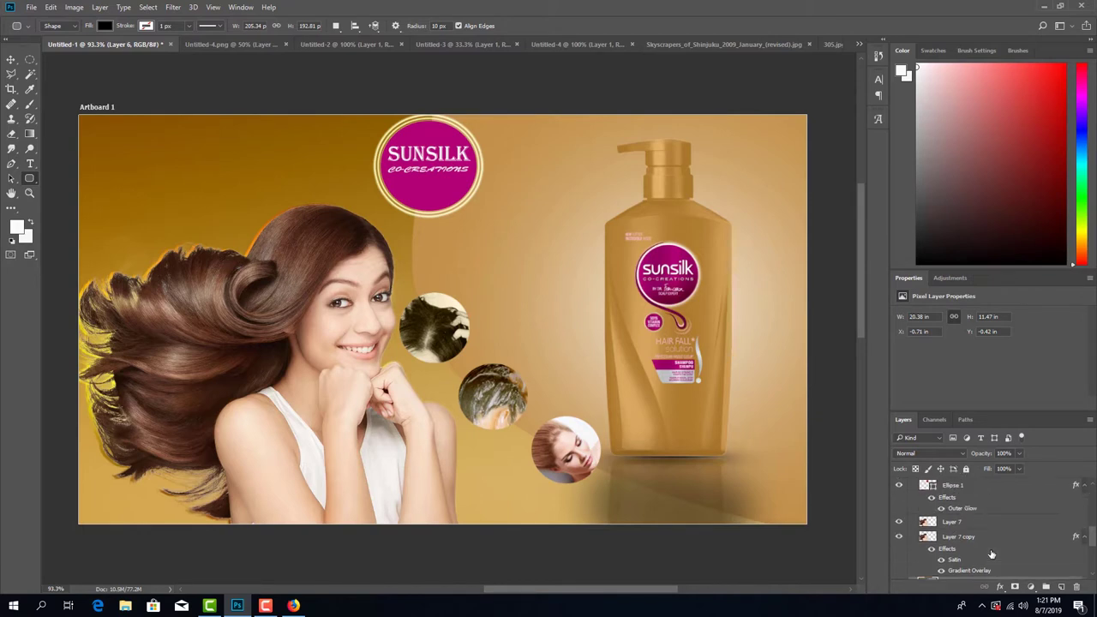
scroll(992, 555, up, 4)
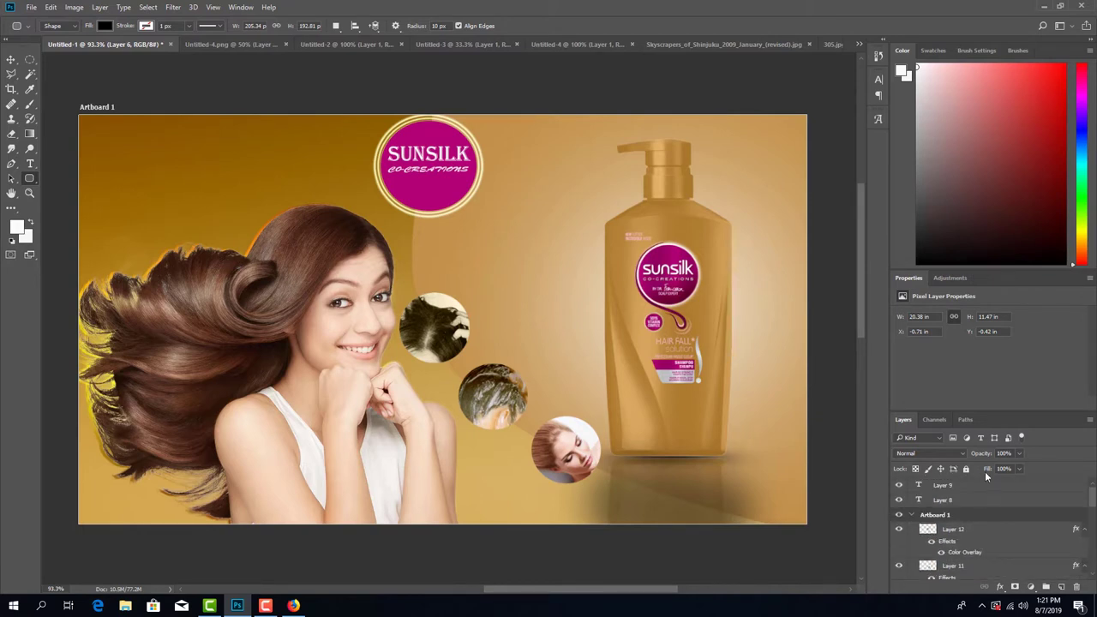
click(981, 487)
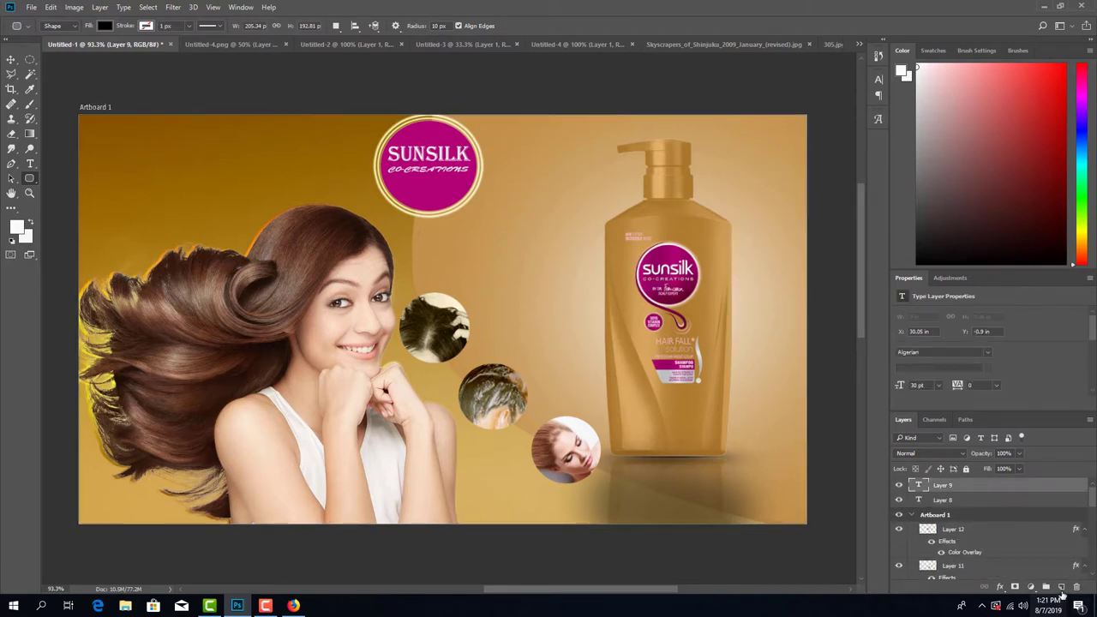
click(1062, 588)
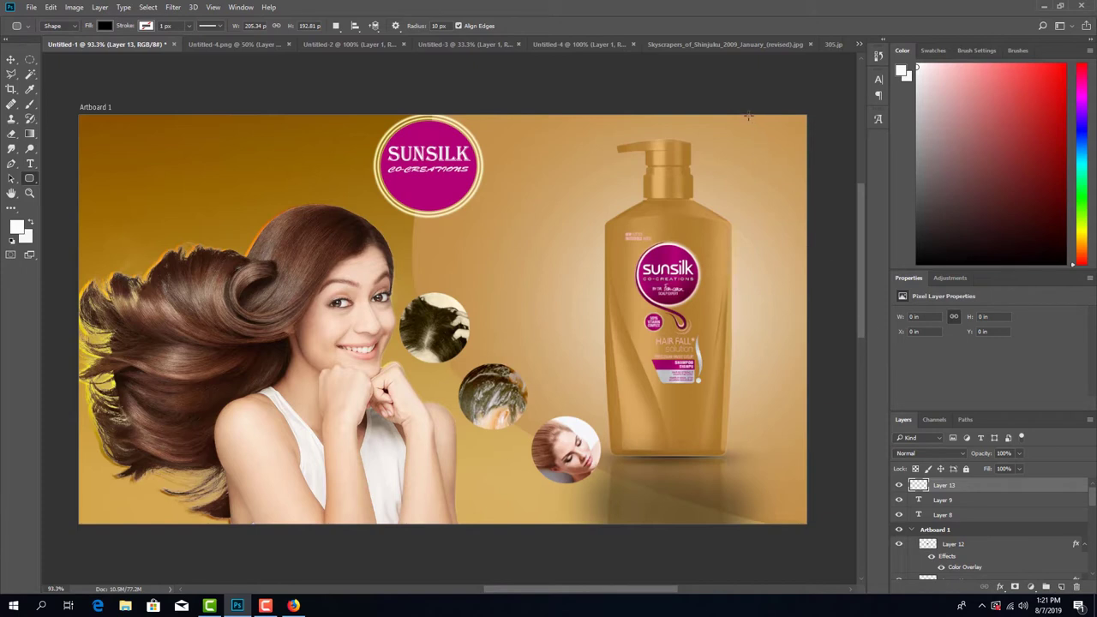
drag(749, 114, 808, 386)
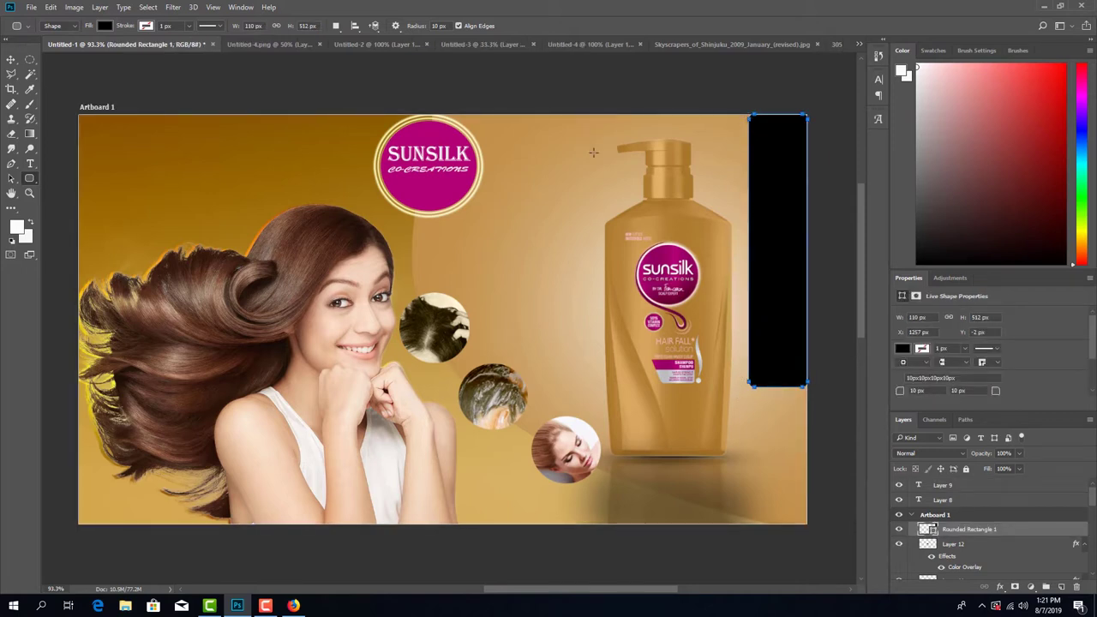
Step: Set the foreground colour to brown #af7b30, sampled from the shoulder of the shampoo bottle
click(16, 226)
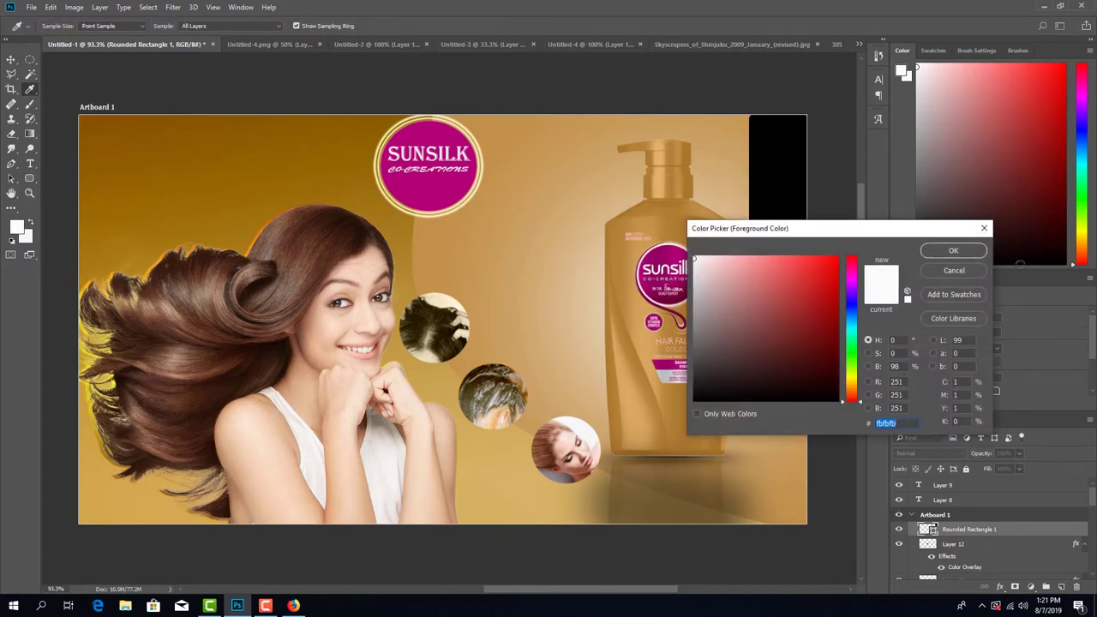
click(949, 252)
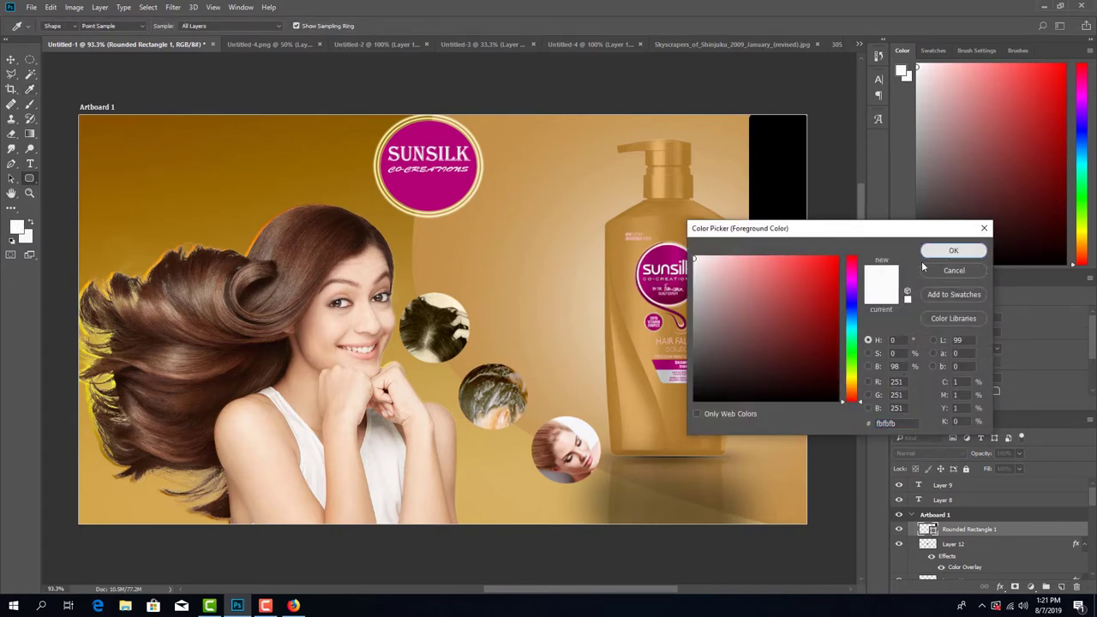
click(17, 230)
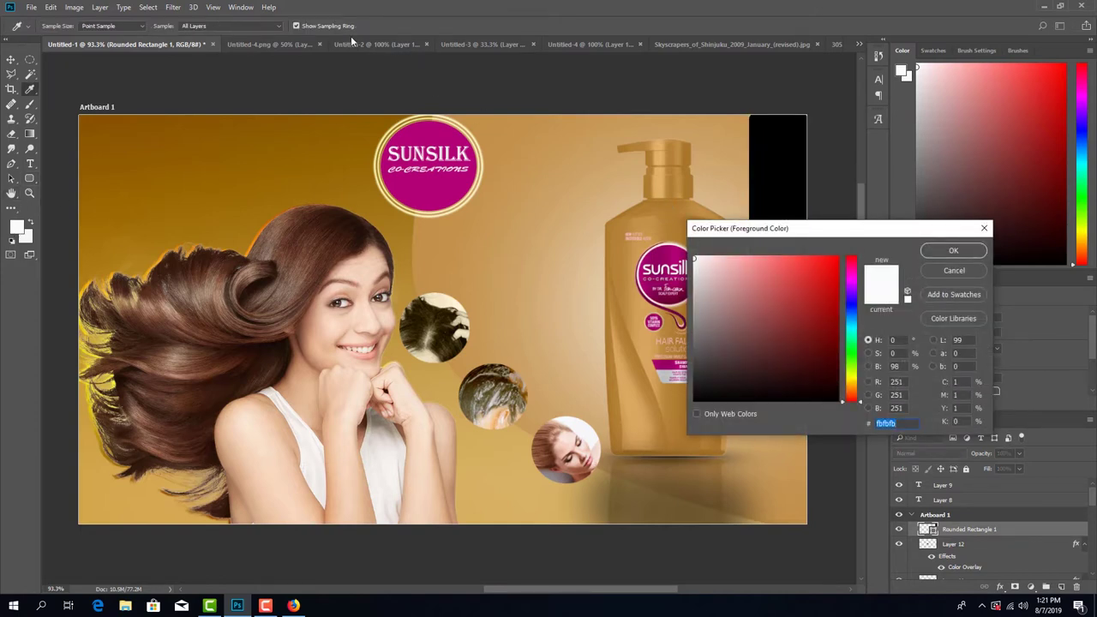
click(676, 222)
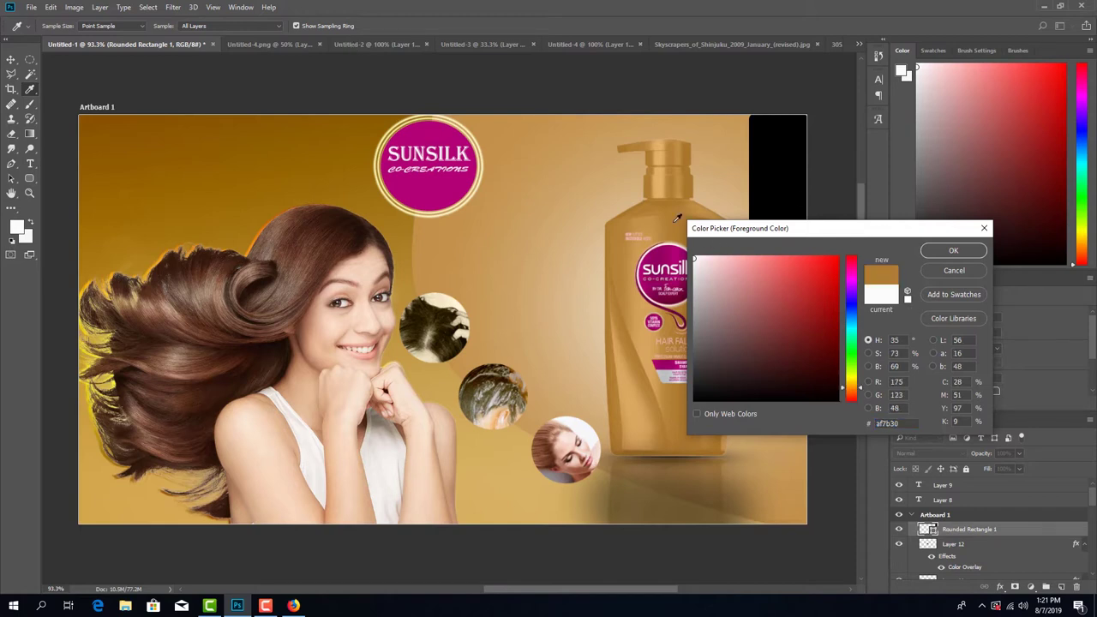
click(953, 251)
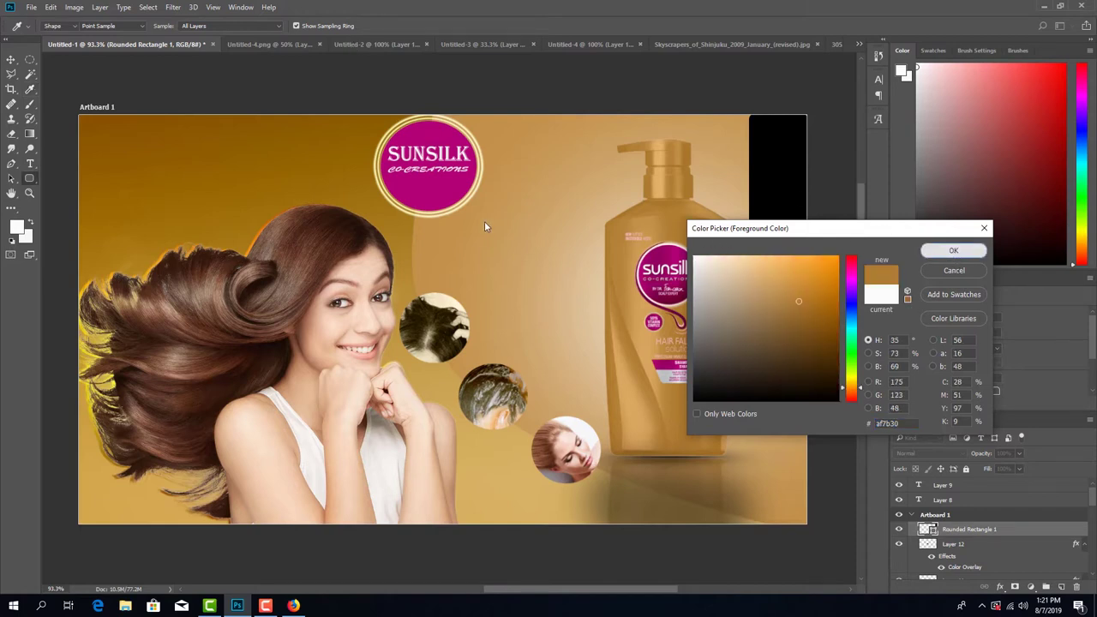
Step: Check the label layout in the reference image 305.jpg and fill the rounded rectangle in Untitled-1 with the brown foreground colour
click(279, 45)
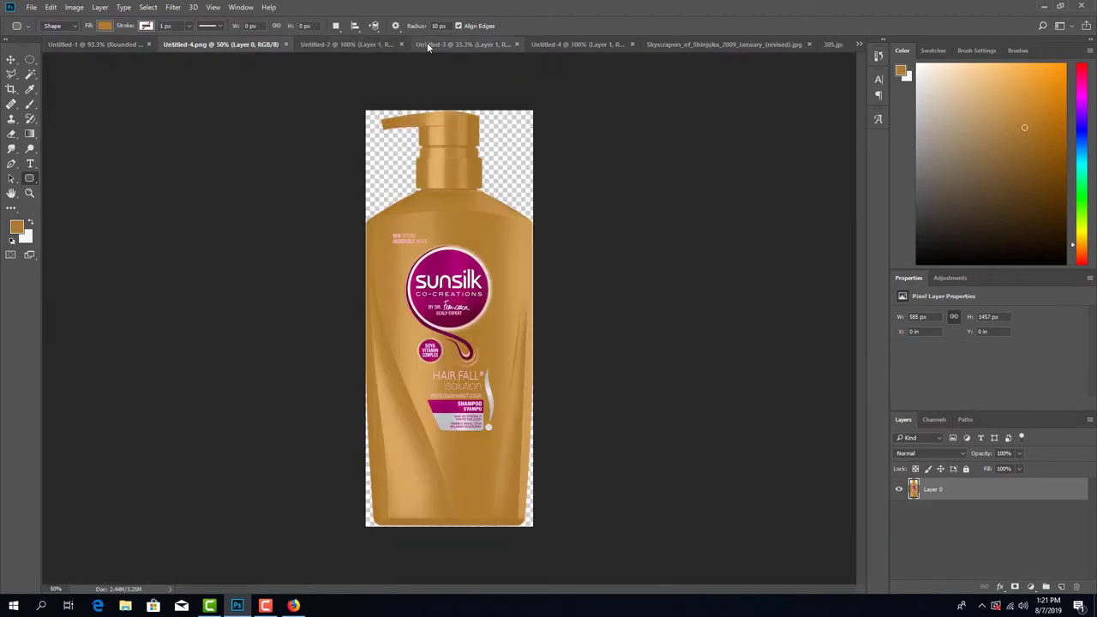
click(466, 43)
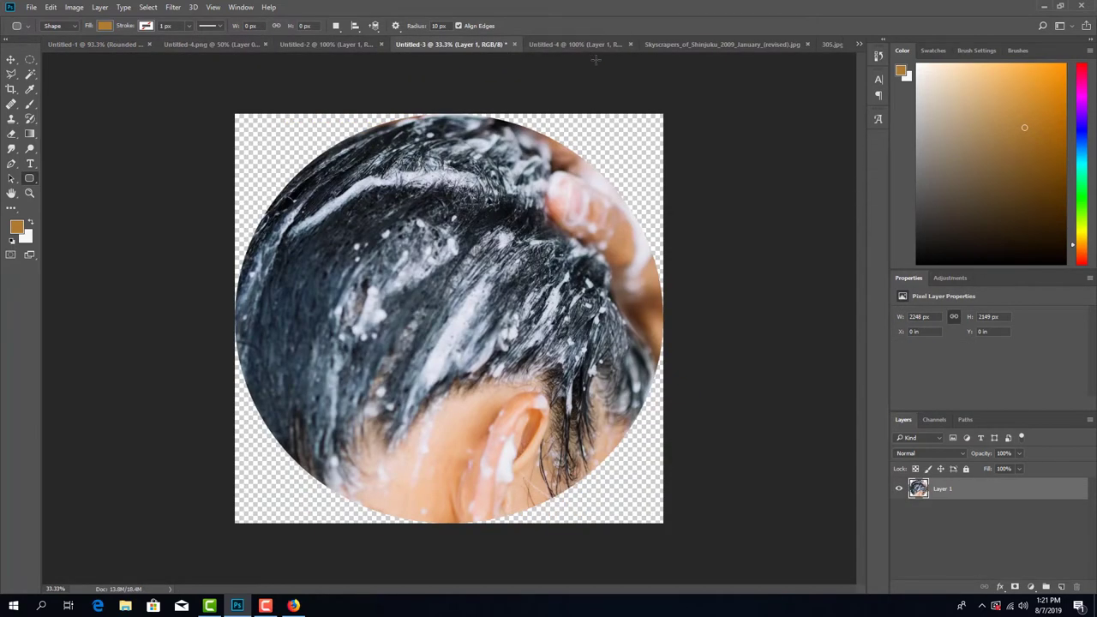
click(832, 45)
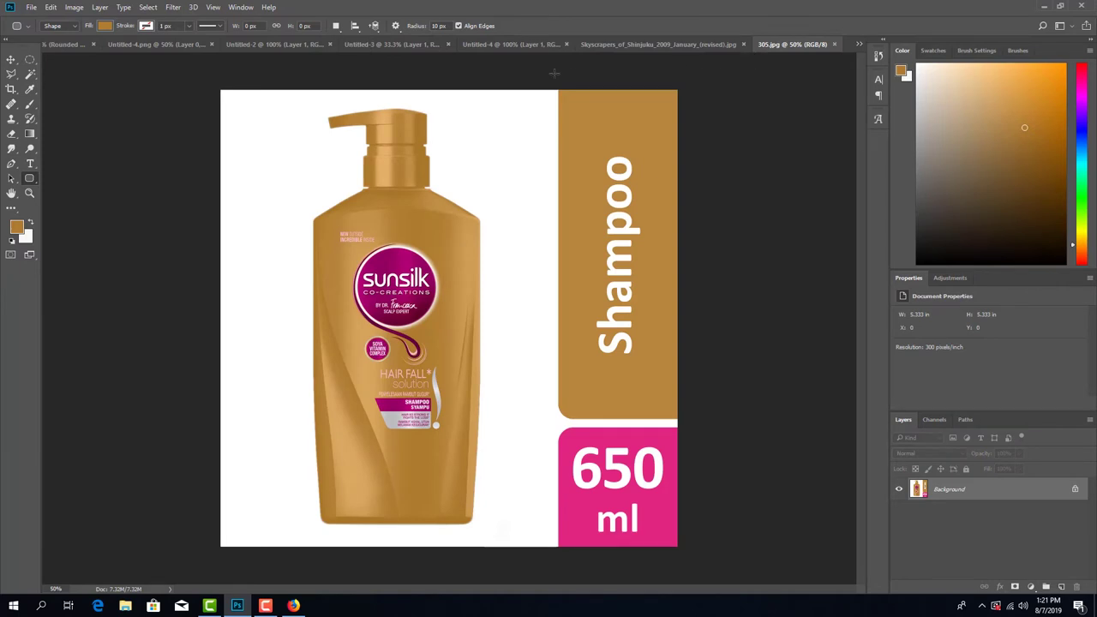
click(72, 44)
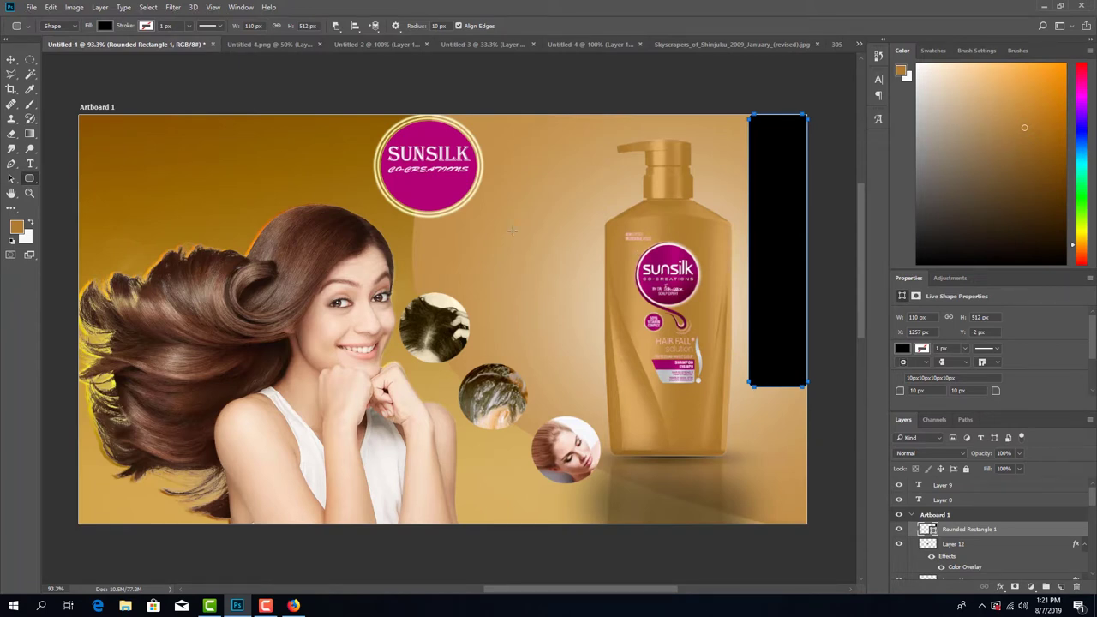
key(alt+BackSpace)
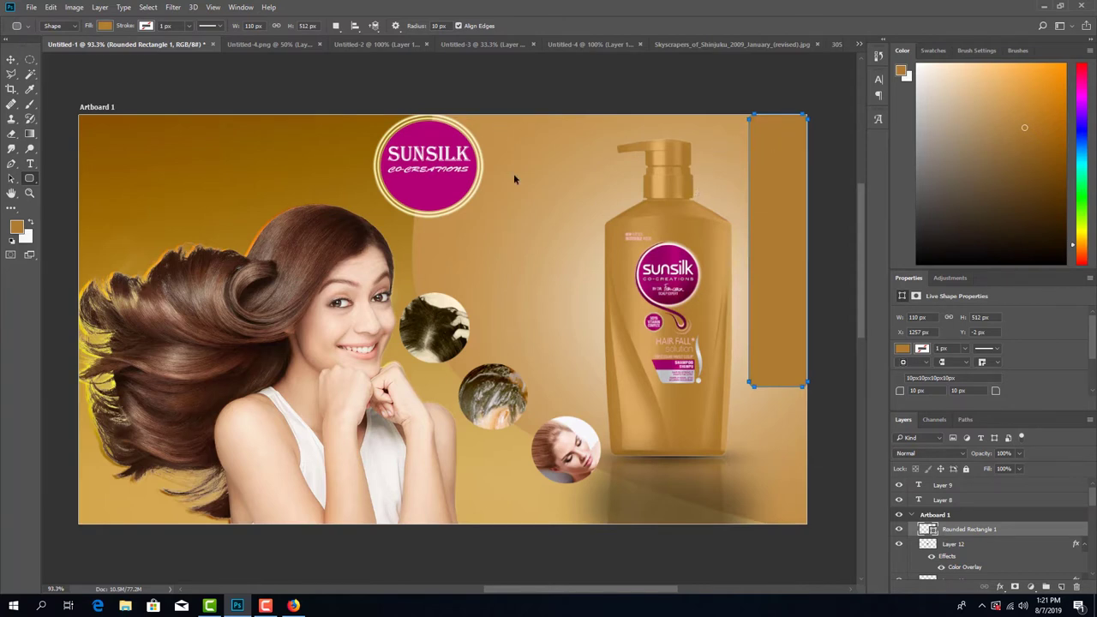
Step: Add the vertical white text SHAMPOO in Algerian 30 pt, starting near the lower end of the brown rounded rectangle
click(29, 61)
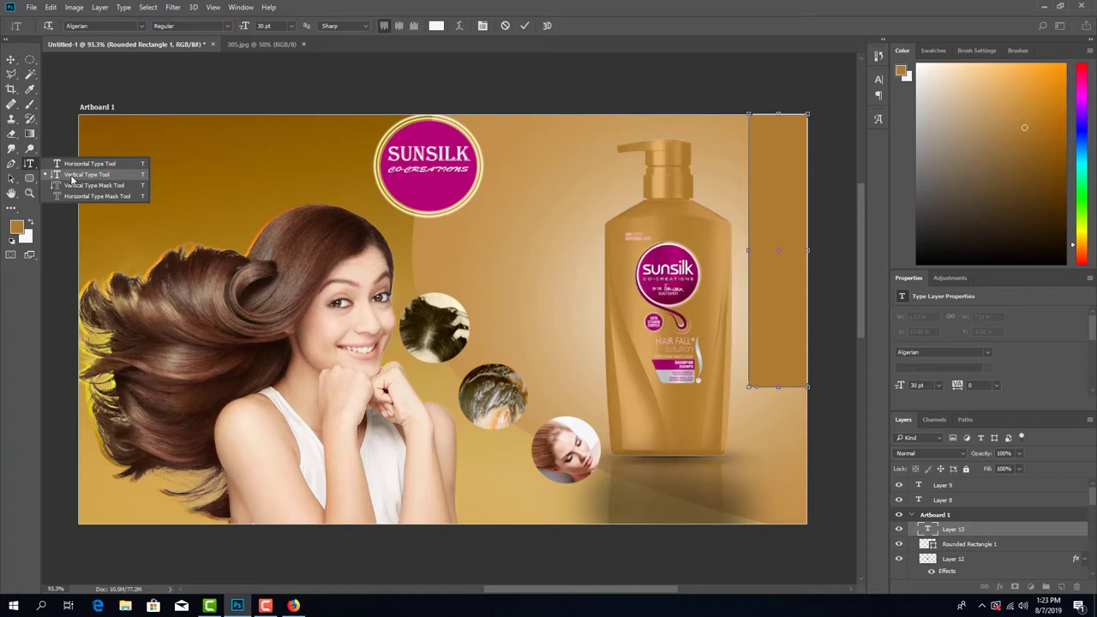
click(81, 163)
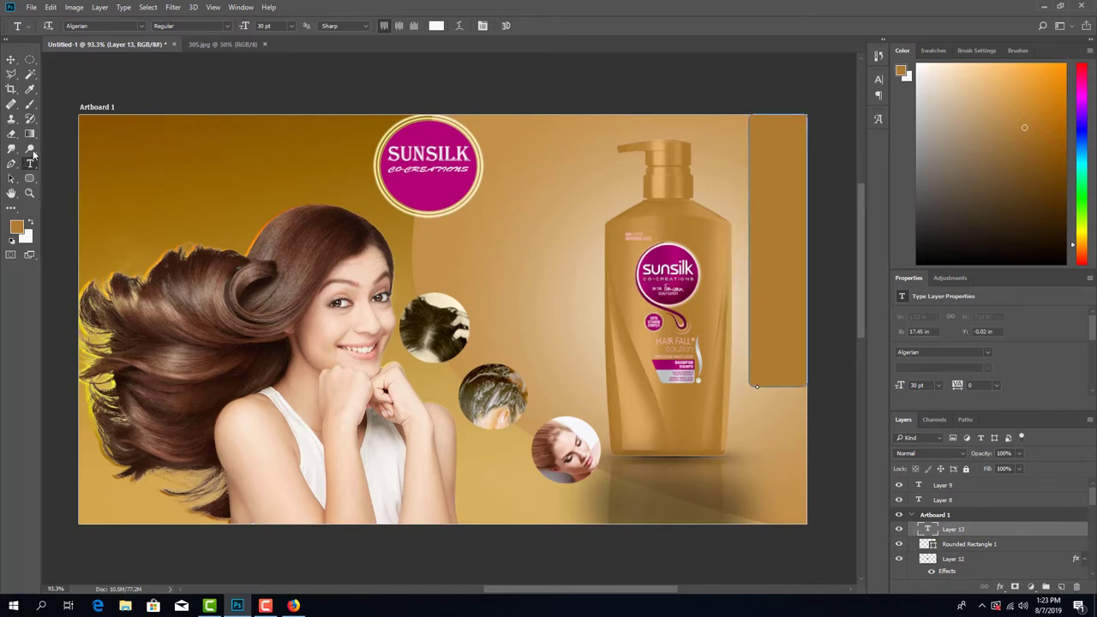
right_click(30, 164)
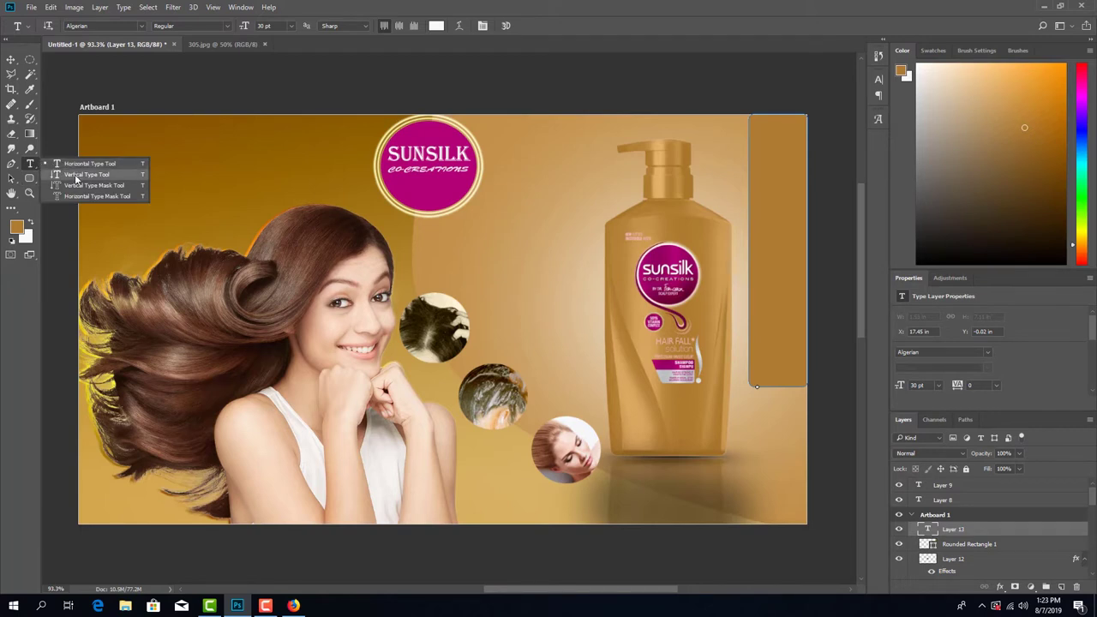
click(75, 177)
click(769, 362)
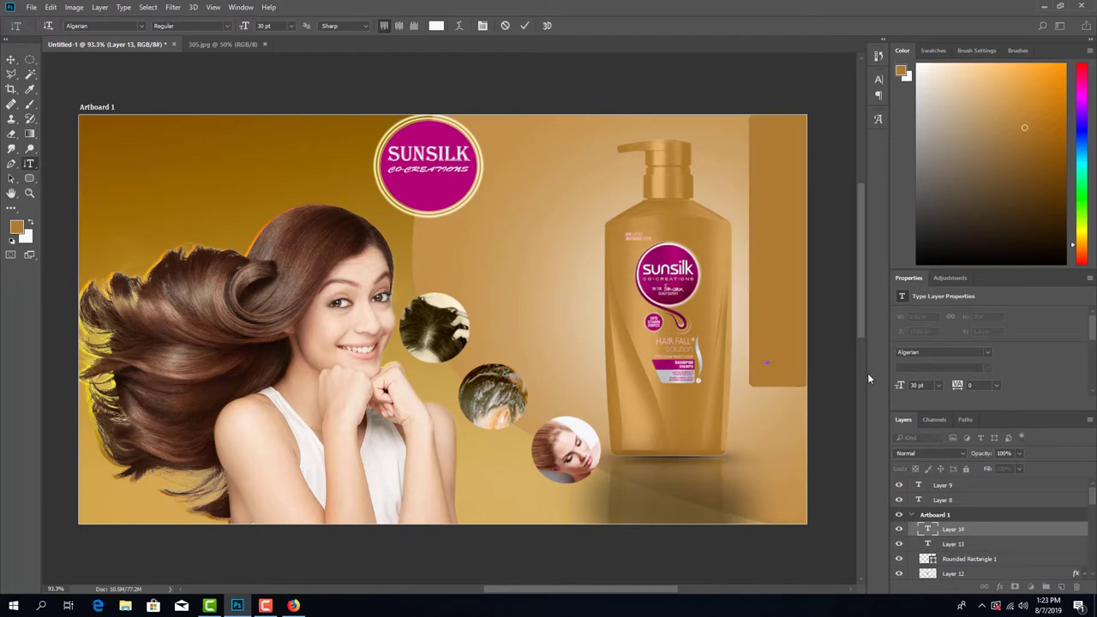
text(S)
text(U)
text(A)
text(M)
text(POO)
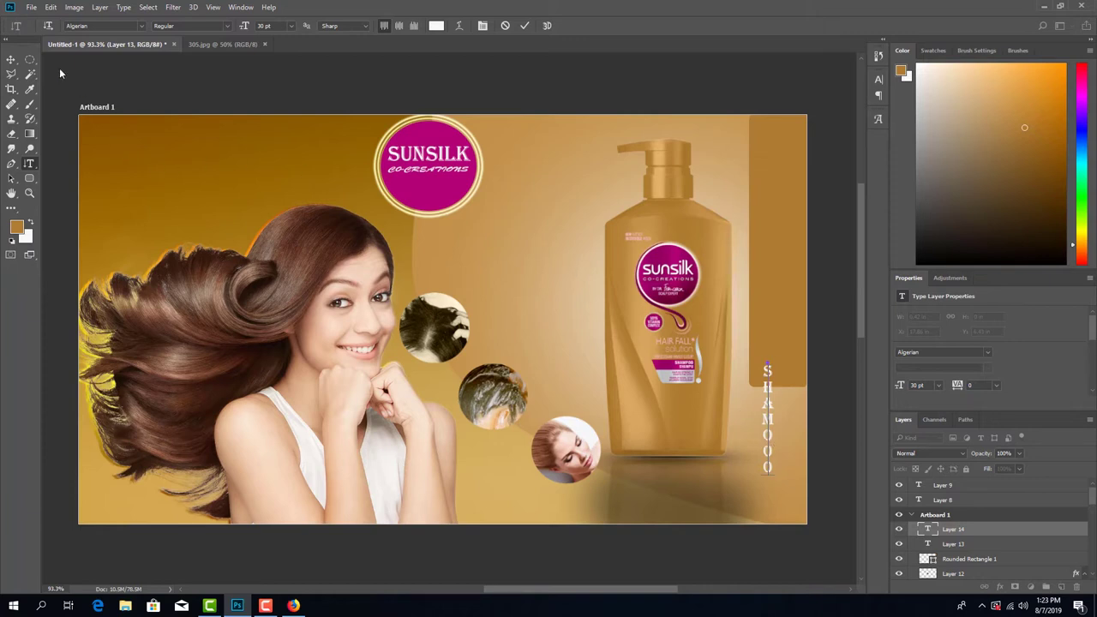
key(BackSpace)
key(BackSpace)
key(BackSpace)
text(POO)
Step: Move the vertical SHAMPOO text to the middle of the brown rounded rectangle and rotate it about 180° so it reads from the bottom up
click(10, 64)
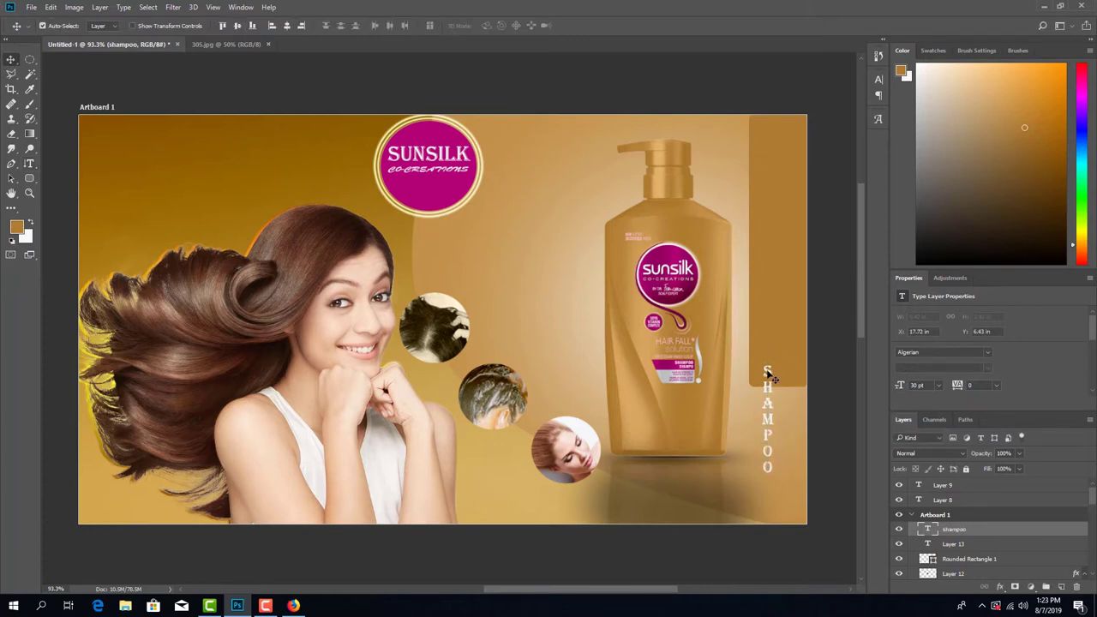
drag(768, 370, 783, 208)
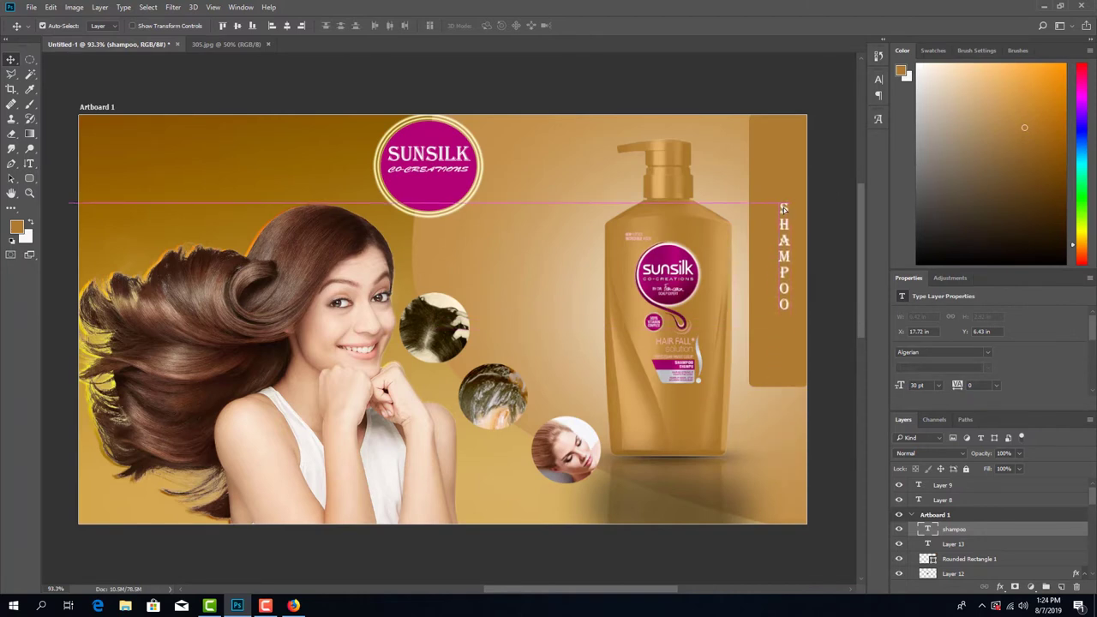
key(ctrl+t)
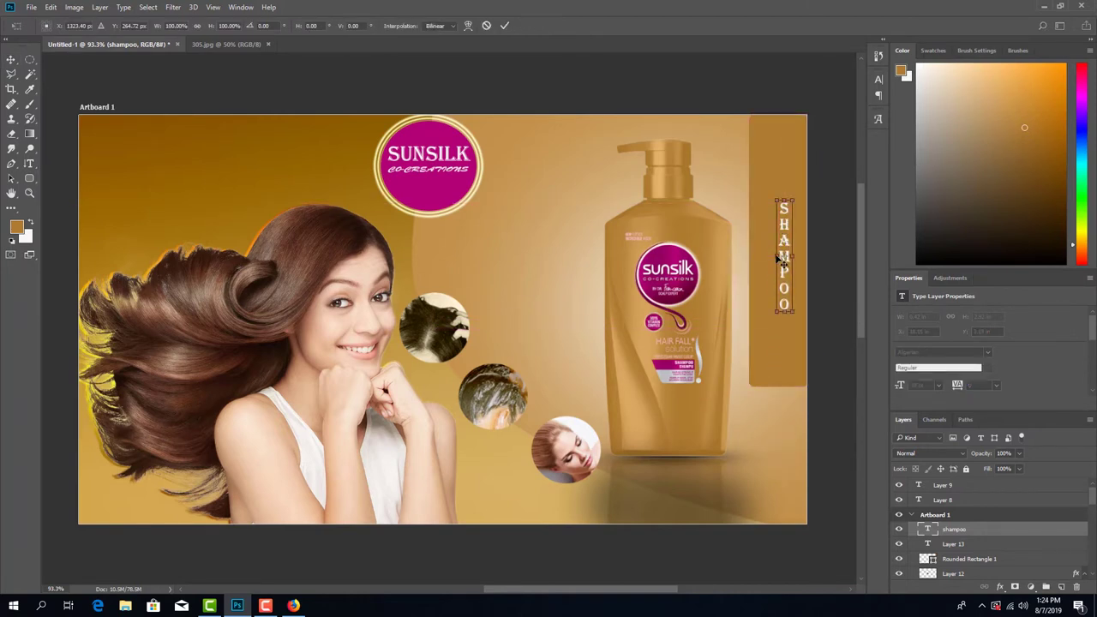
drag(801, 319, 770, 162)
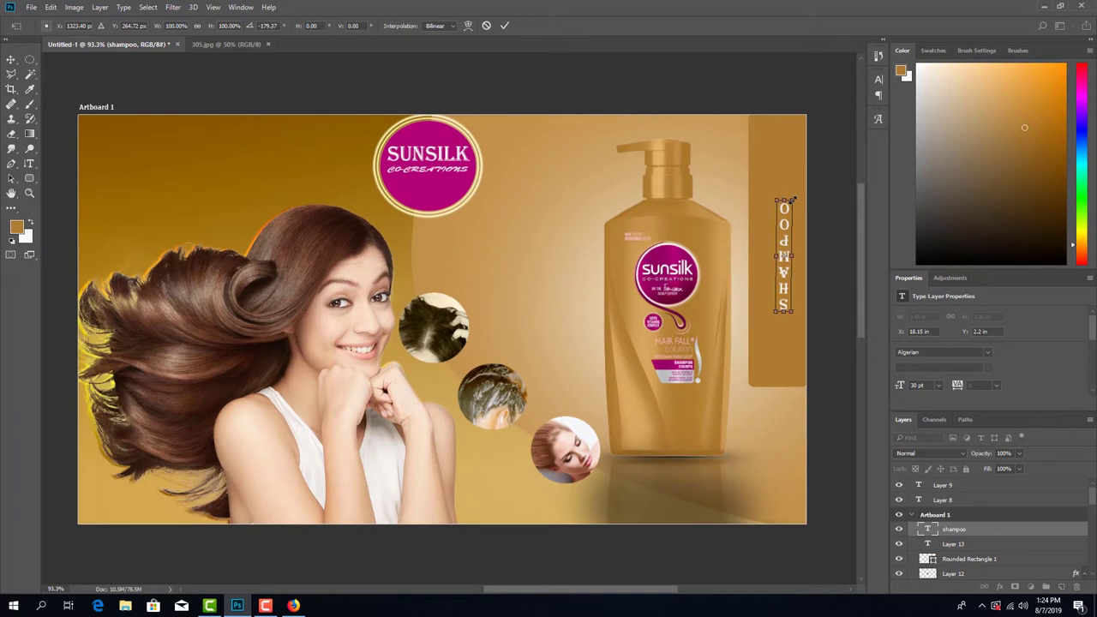
Step: Enlarge the SHAMPOO text to about 67 pt and centre it within the brown rounded rectangle
drag(794, 200, 824, 137)
drag(783, 189, 780, 185)
key(Return)
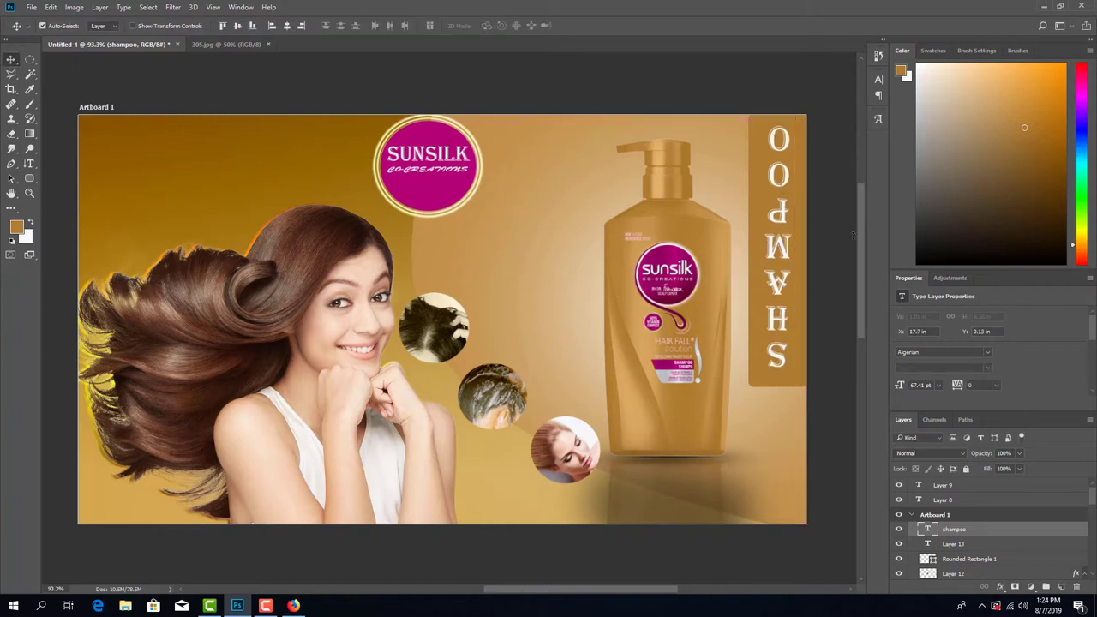
drag(783, 211, 788, 220)
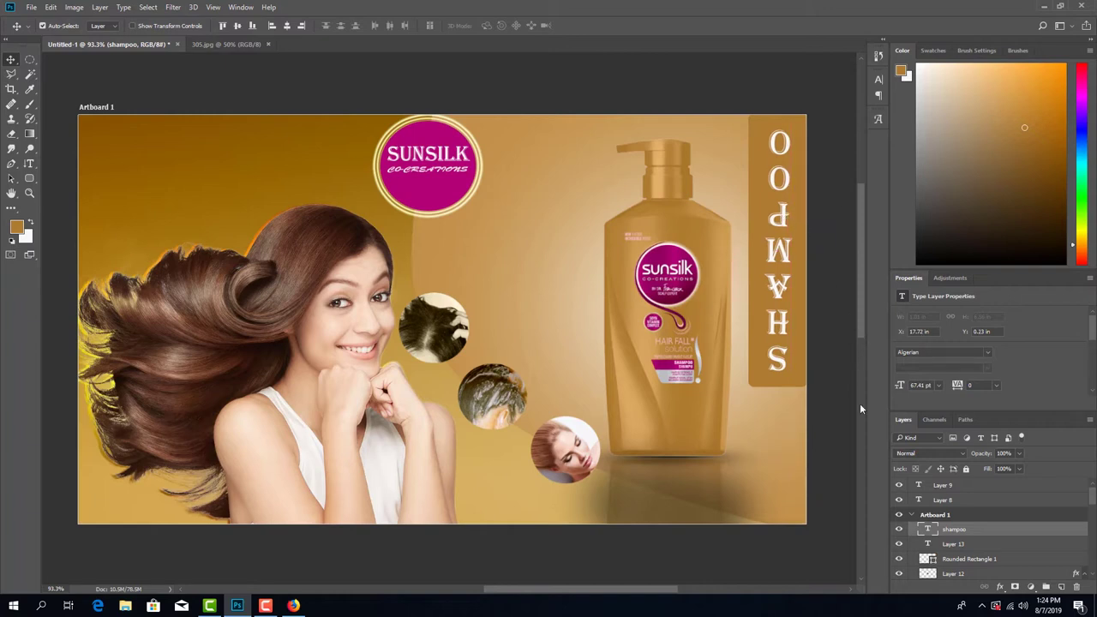
click(757, 348)
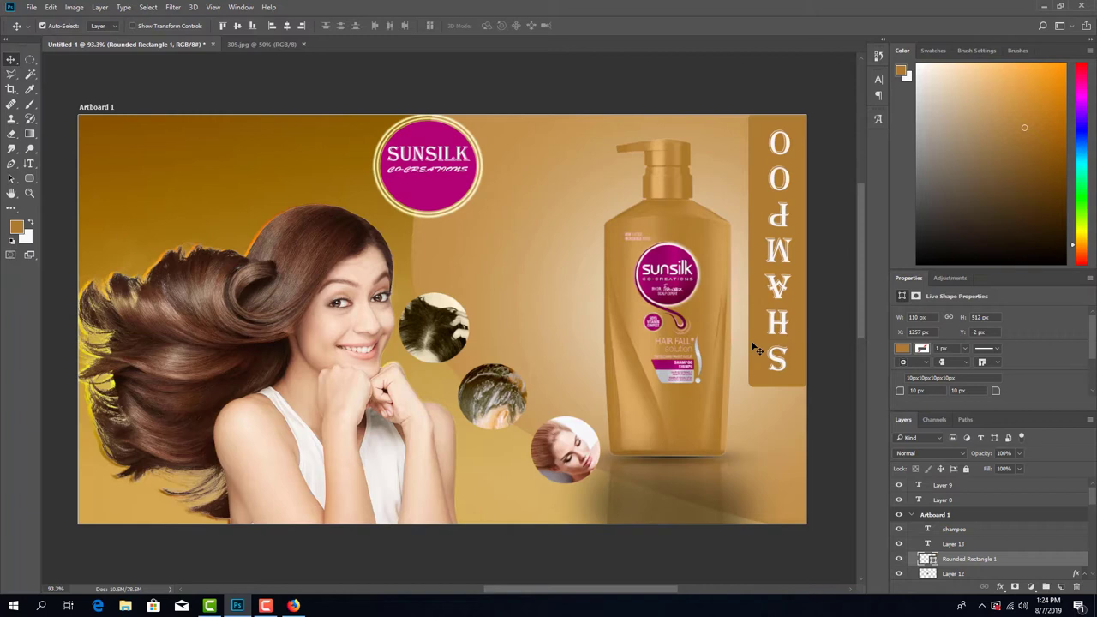
key(ctrl+t)
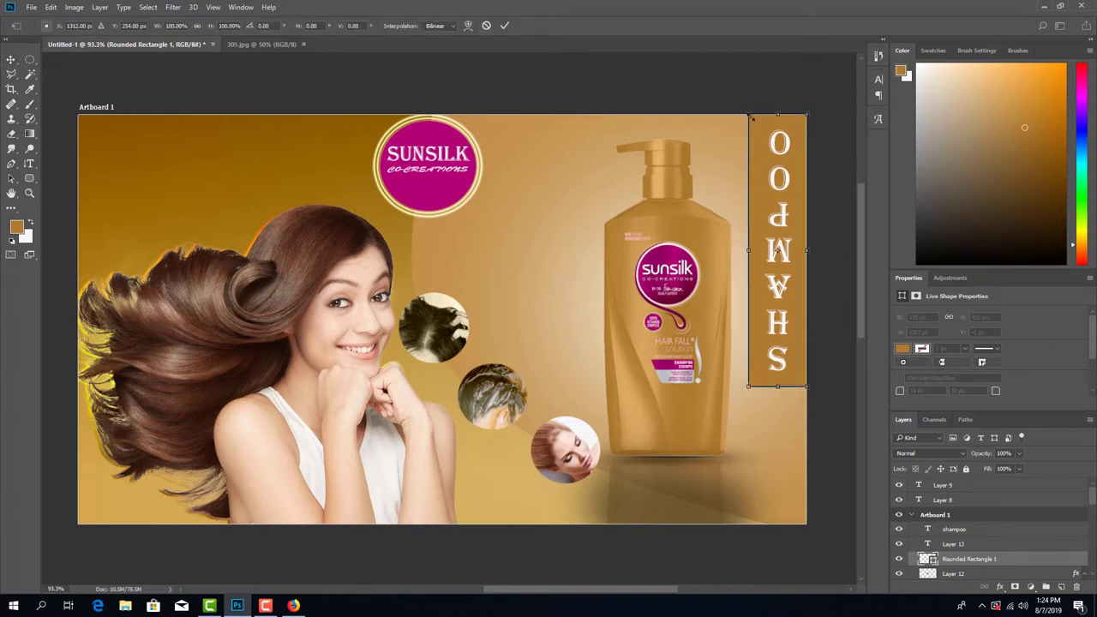
drag(747, 114, 734, 108)
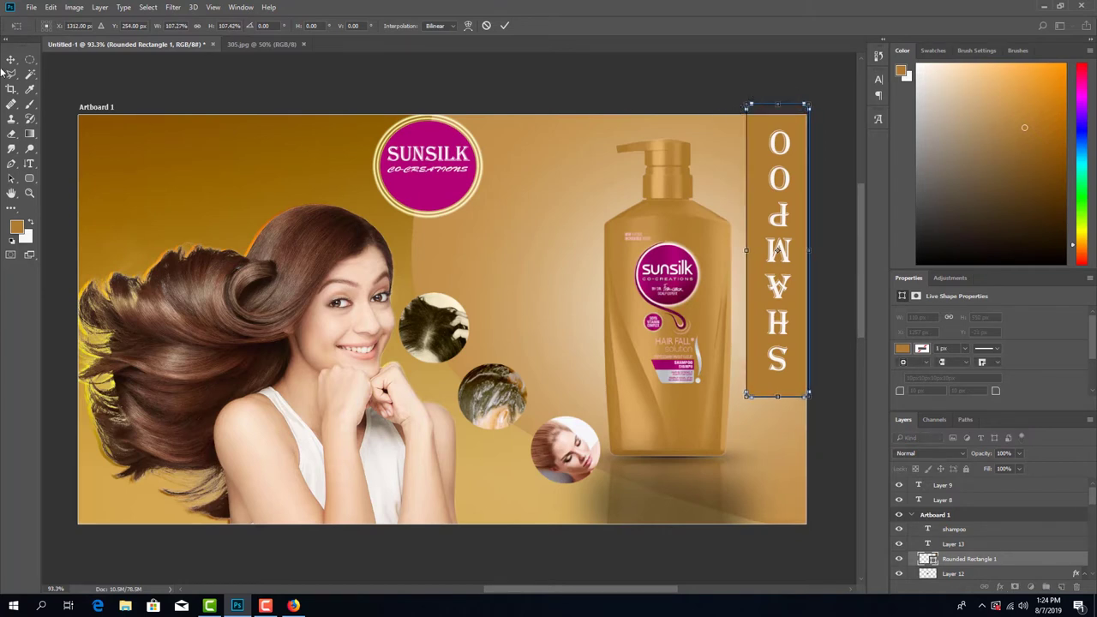
click(30, 60)
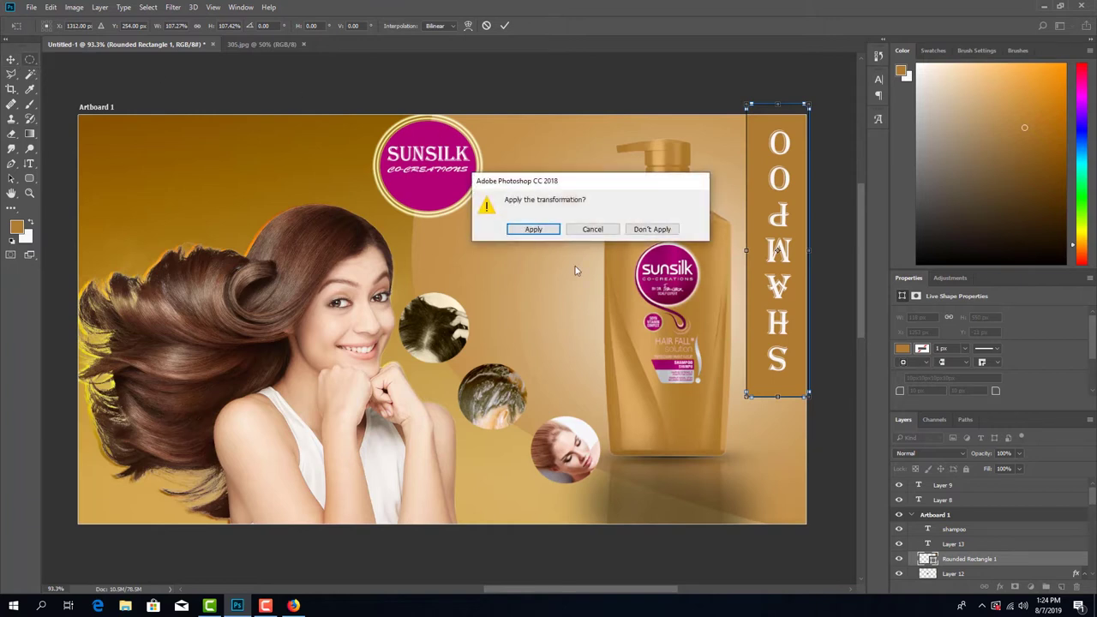
click(649, 230)
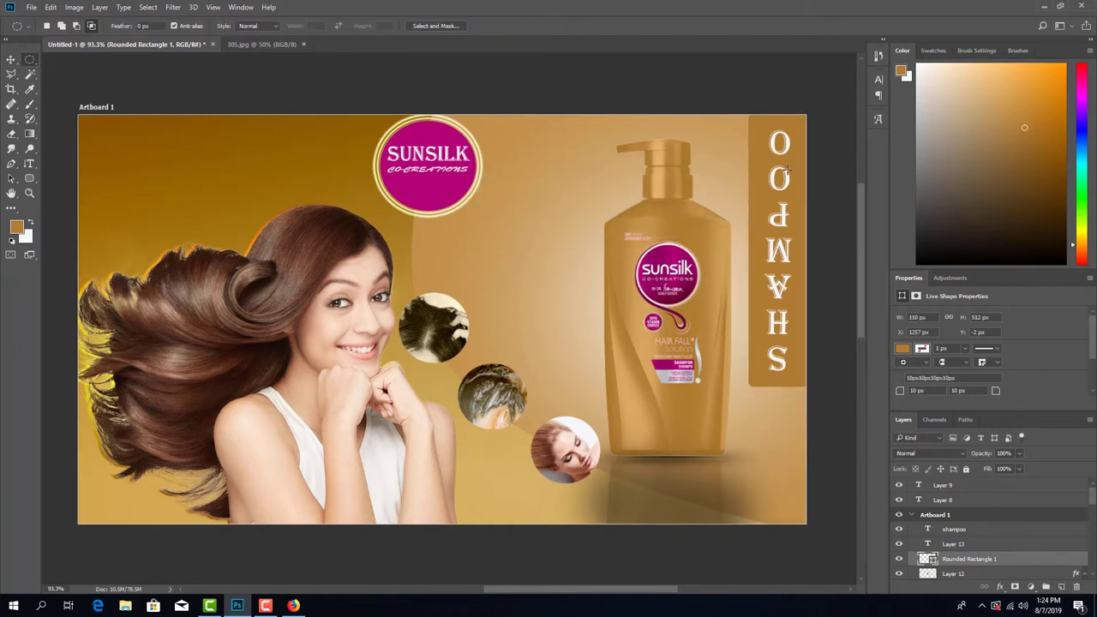
Step: Widen the brown rounded rectangle behind the SHAMPOO text to about 127%, keeping it centred on the text
key(ctrl+t)
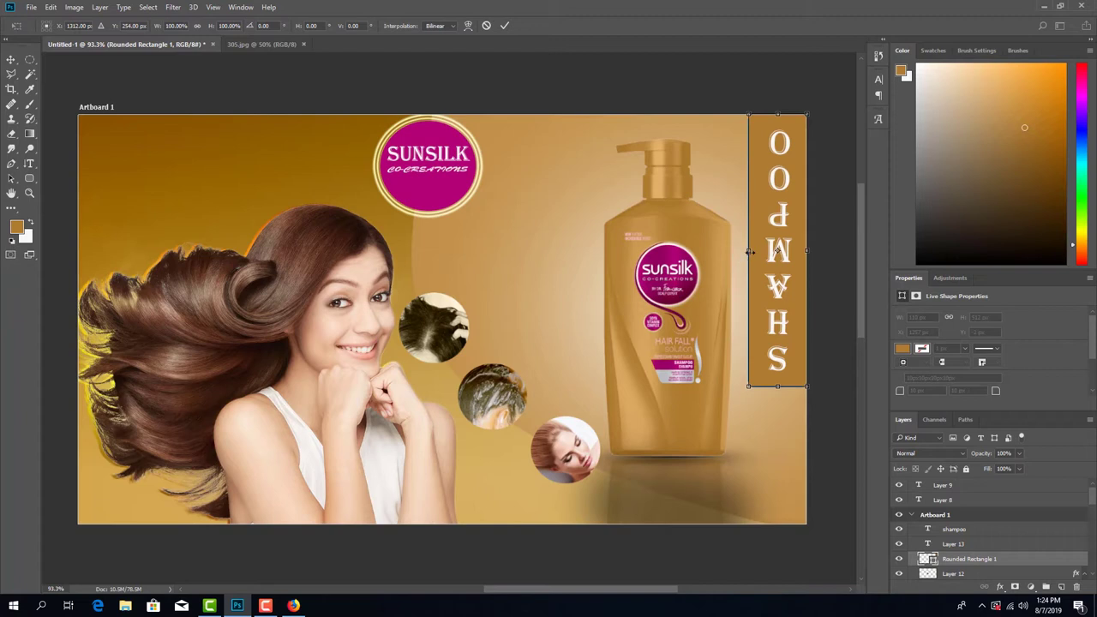
drag(749, 252, 741, 252)
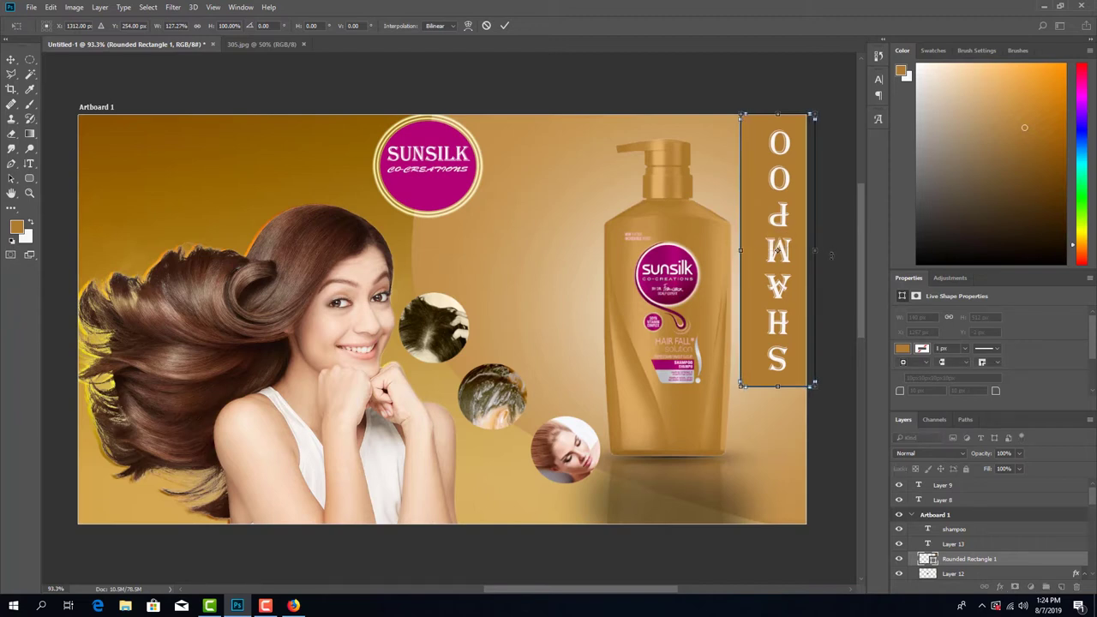
key(Return)
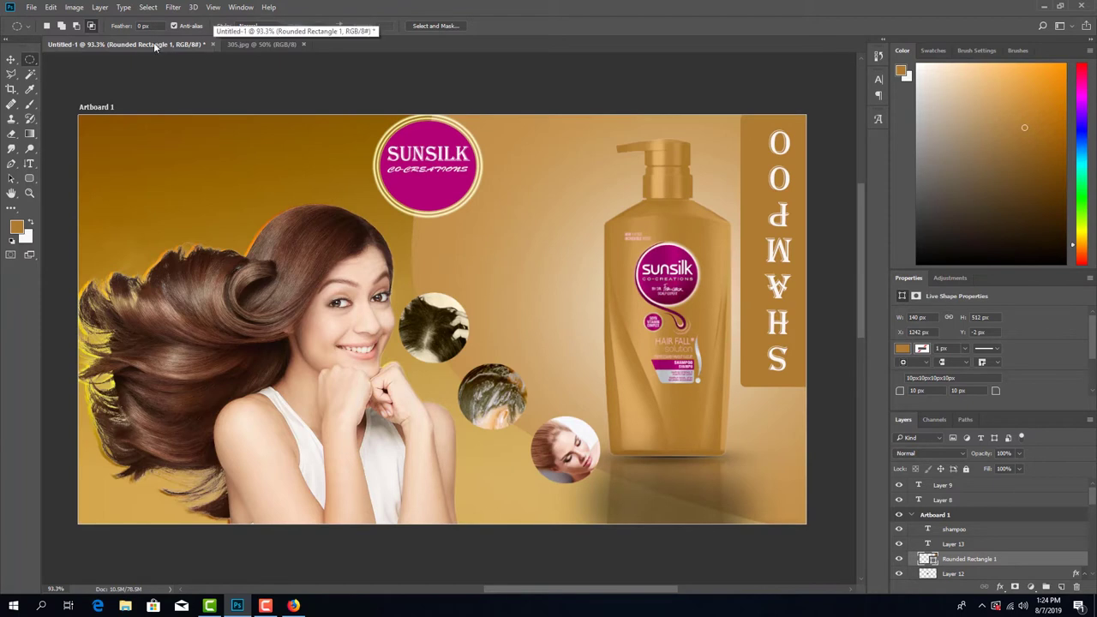
Step: Check the volume label in 305.jpg and draw a second rounded rectangle about 134 × 211 px below the SHAMPOO label in Untitled-1
click(239, 44)
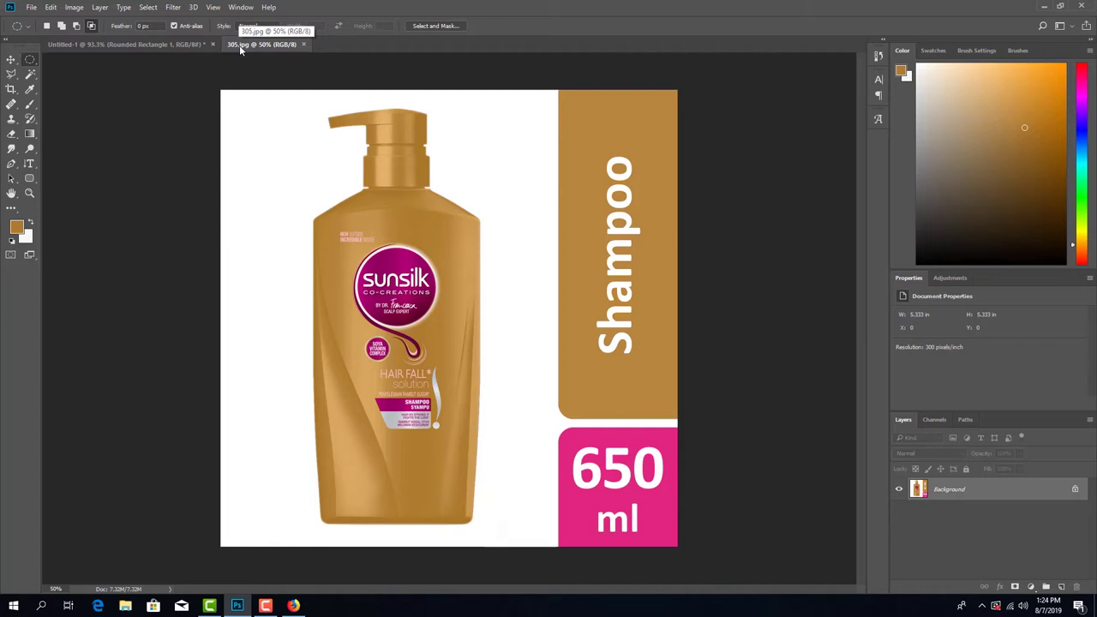
click(140, 45)
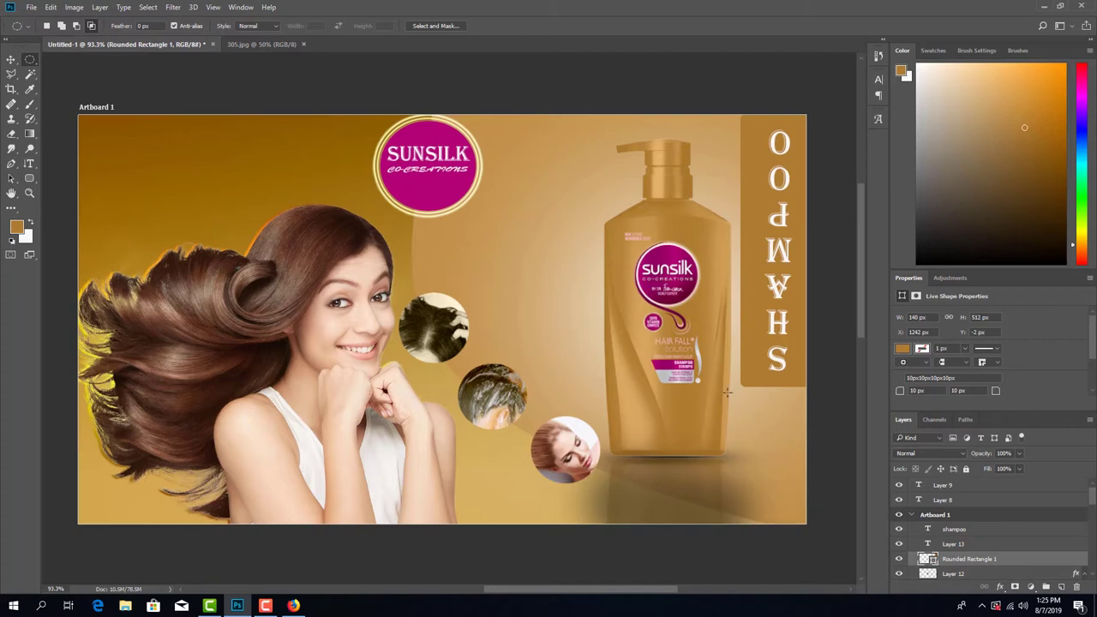
click(264, 47)
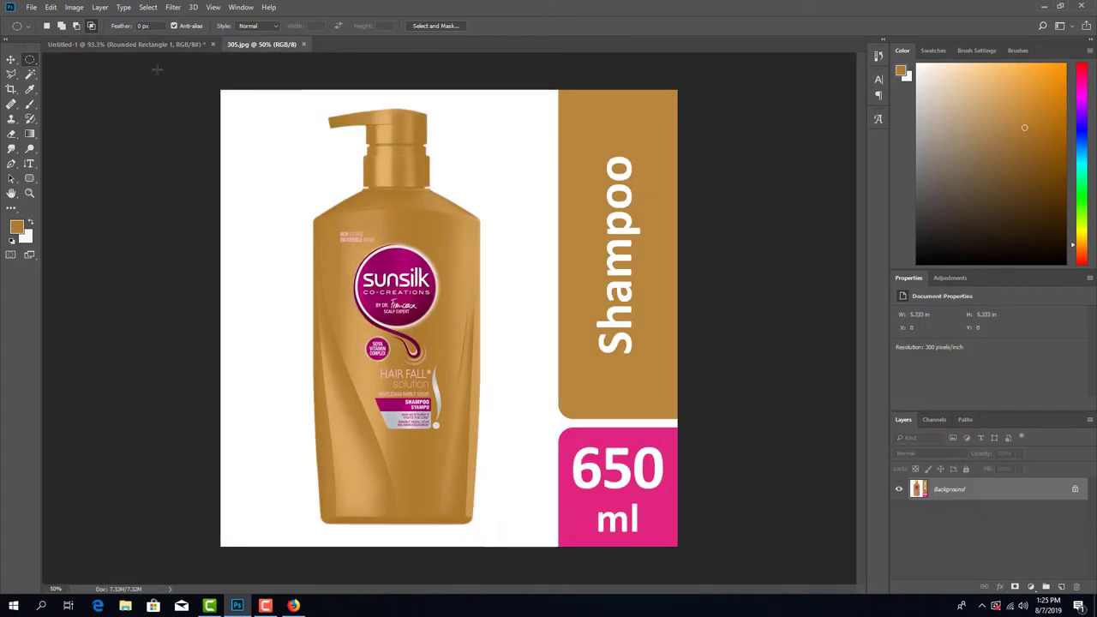
click(115, 44)
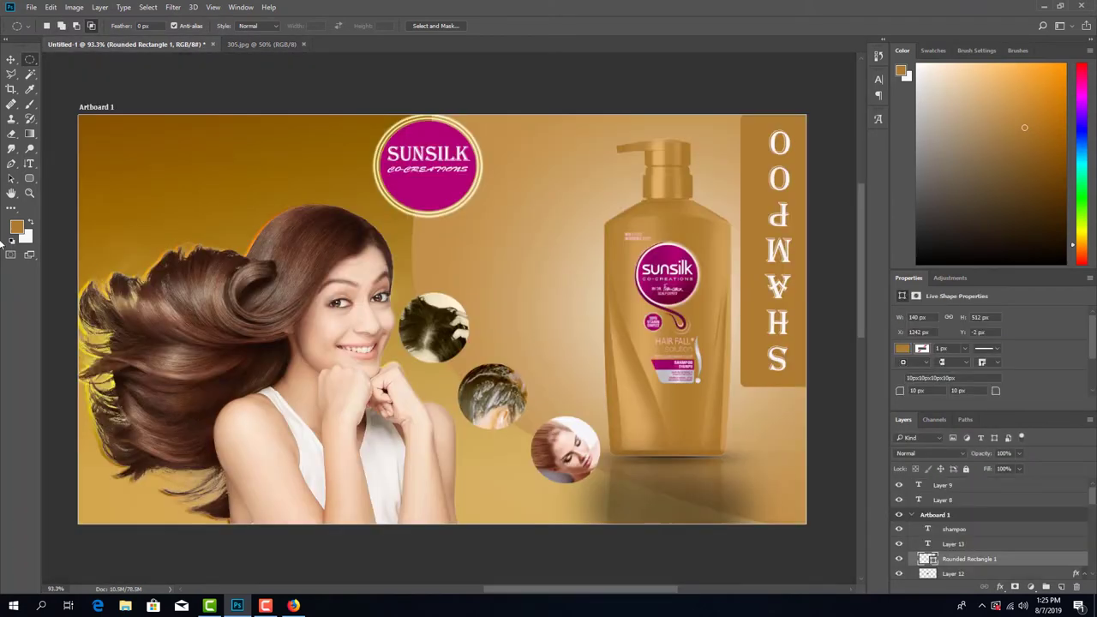
click(966, 532)
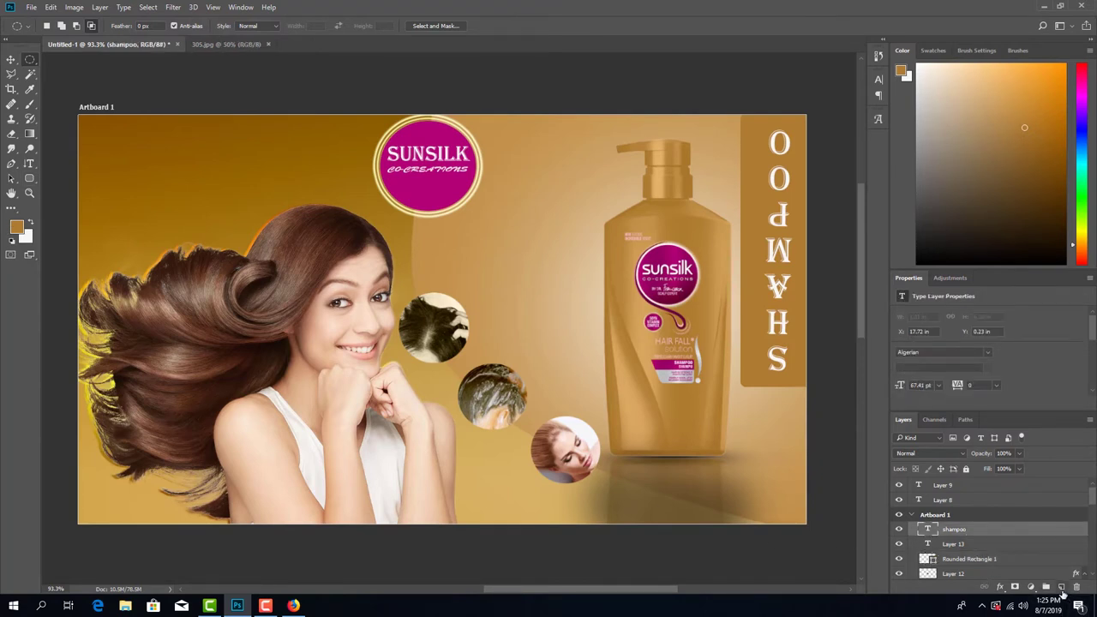
click(1062, 589)
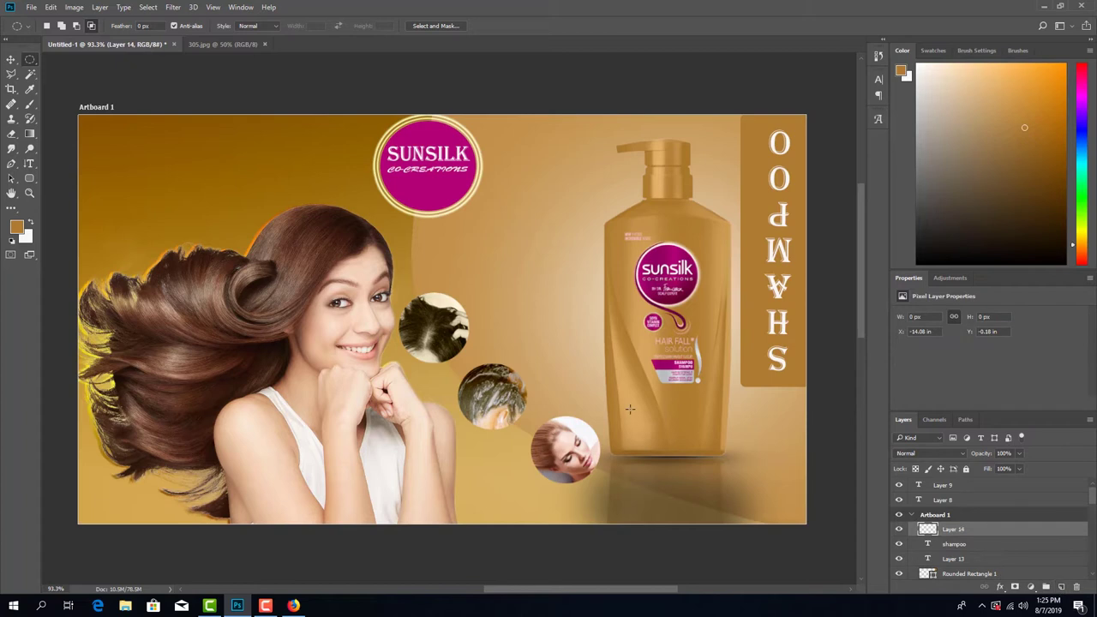
click(30, 178)
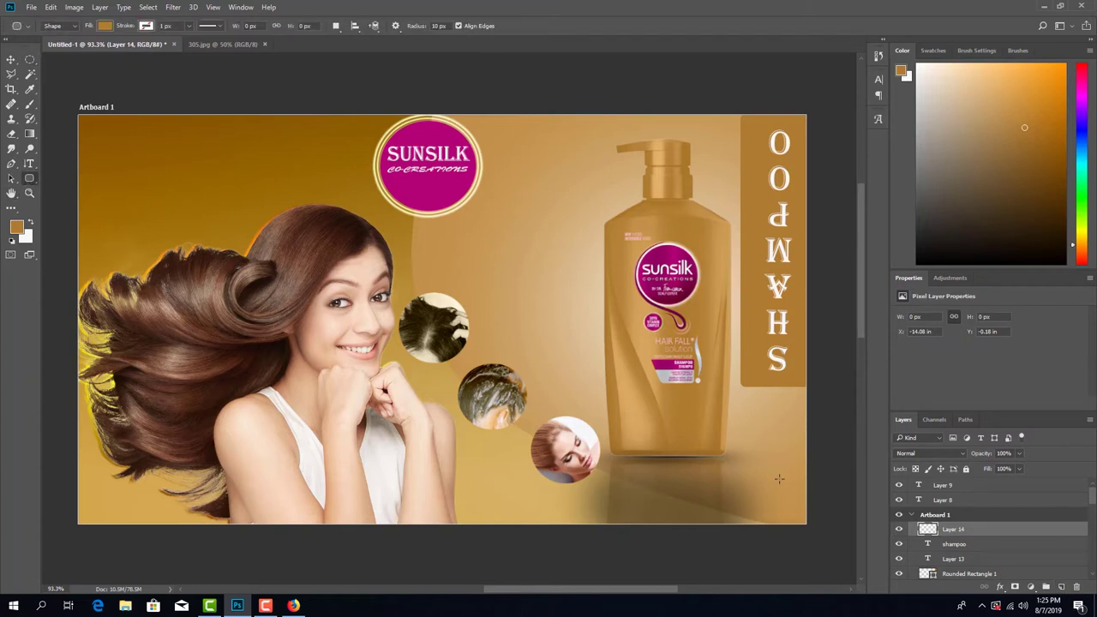
drag(748, 411, 819, 520)
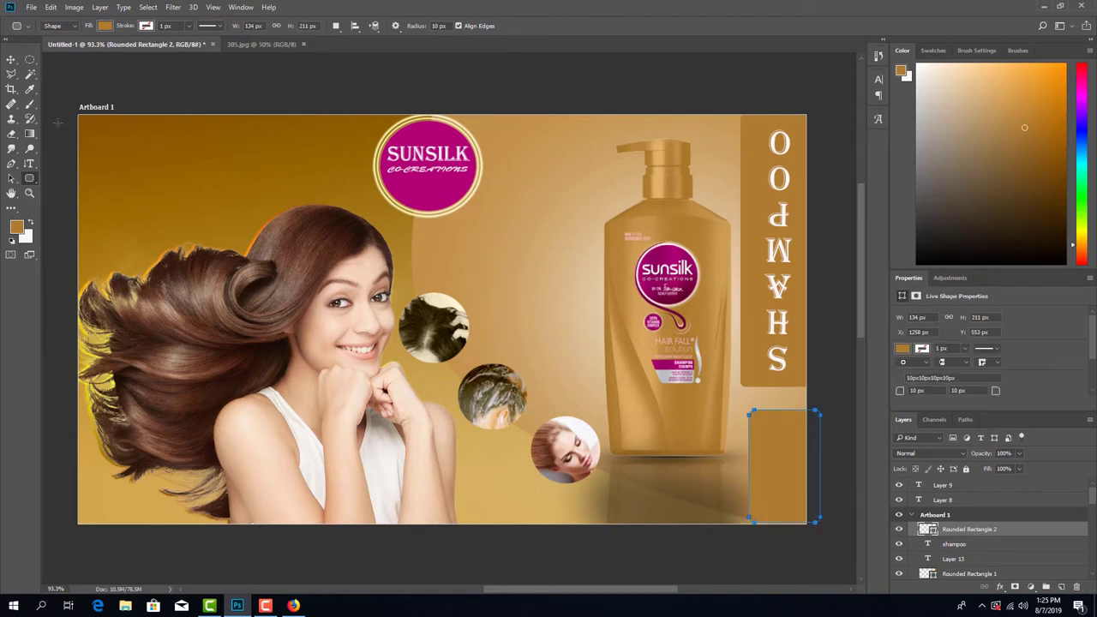
Step: Shift the lower rounded rectangle towards the bottle, roughly in line with the SHAMPOO label's edge, and enlarge it to about 126%
click(11, 59)
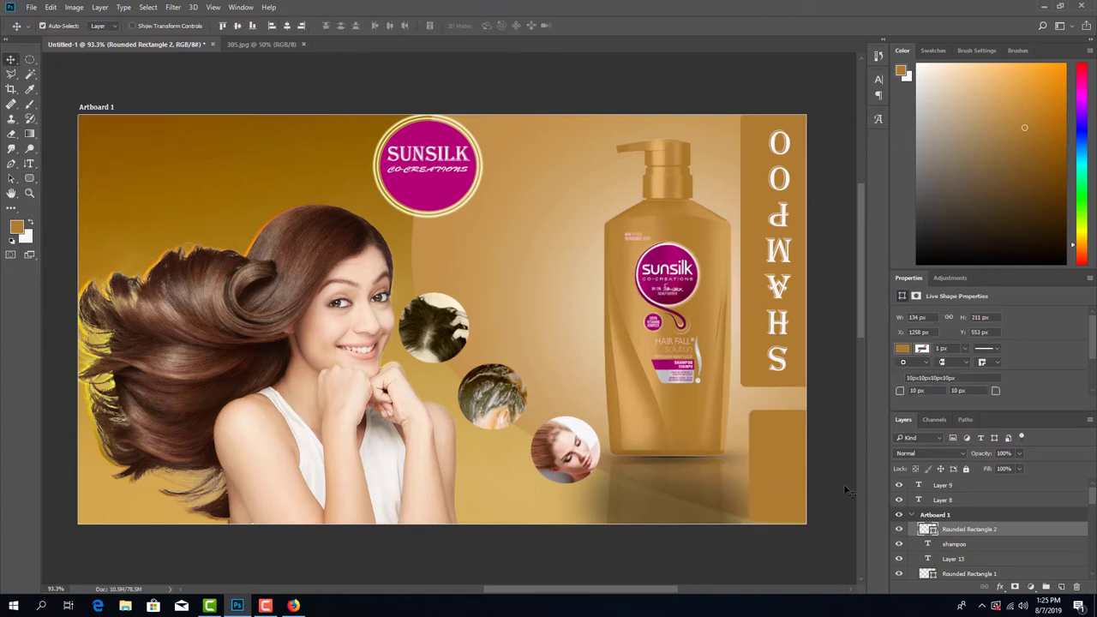
drag(787, 444, 776, 443)
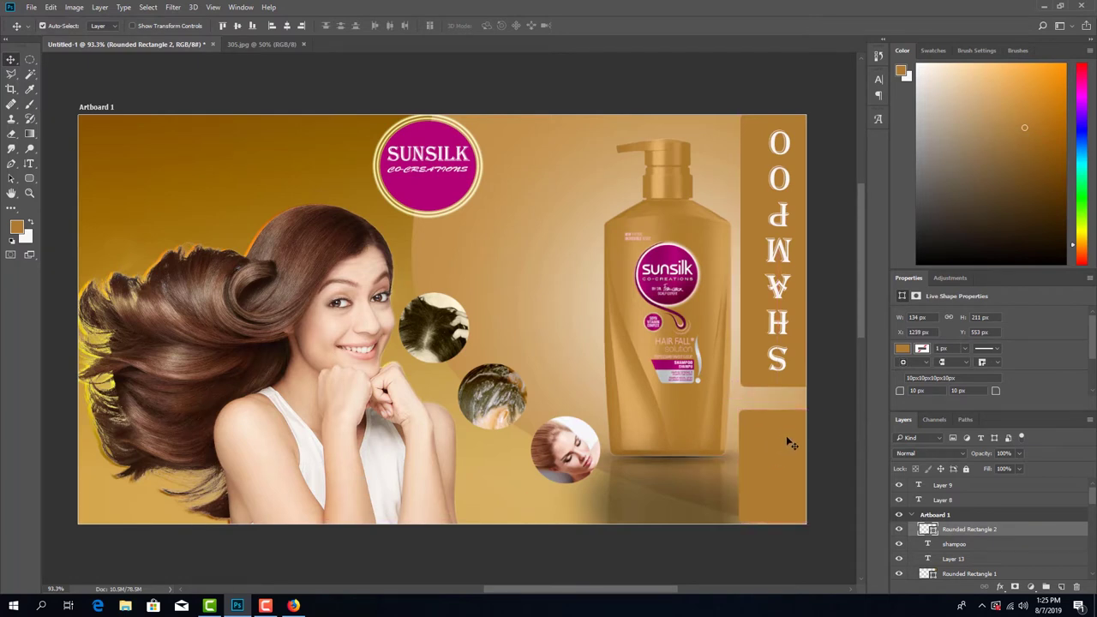
key(ctrl+t)
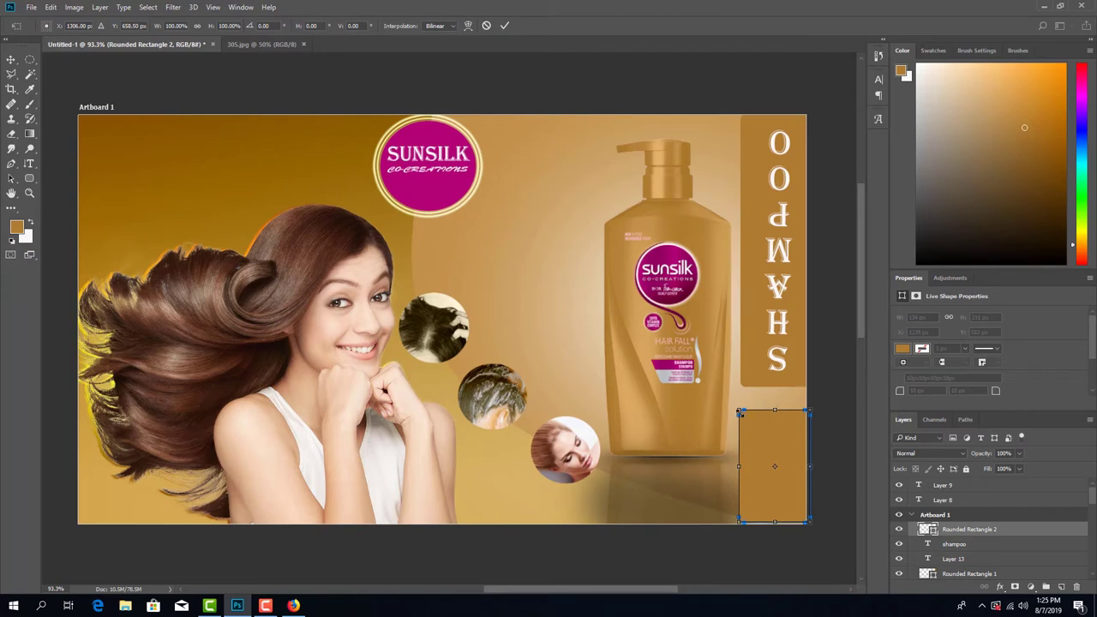
drag(739, 412, 728, 395)
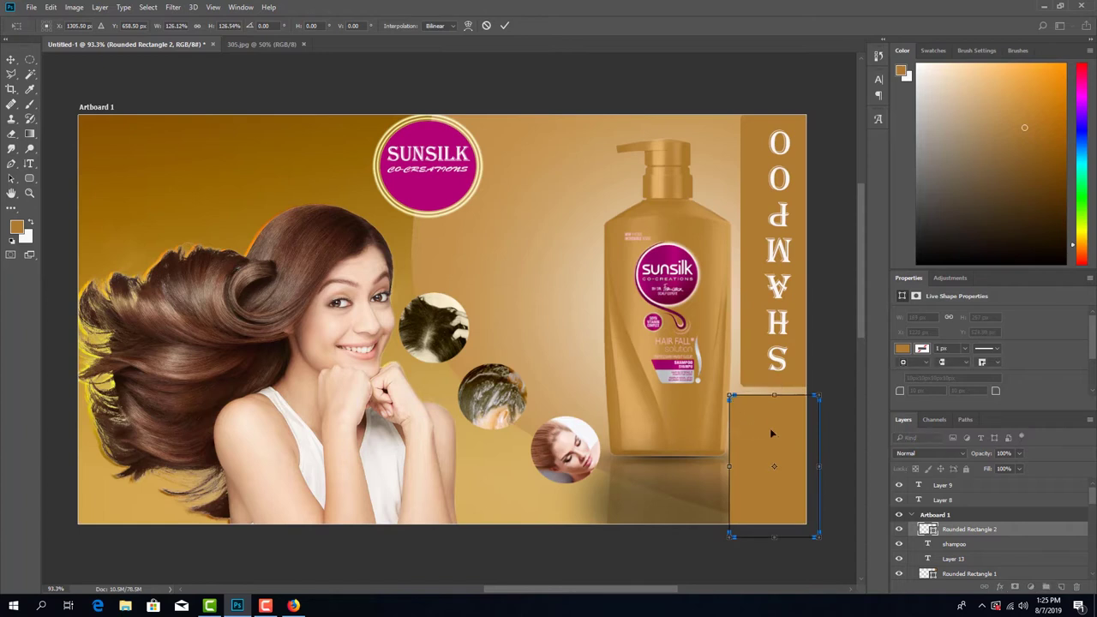
Step: Position the enlarged rectangle just beneath the SHAMPOO label with a narrow gap between them and apply the transform
drag(772, 431, 780, 432)
key(Right)
key(Right)
key(Right)
key(Right)
key(Right)
key(Right)
key(Right)
key(Right)
key(Right)
key(Right)
key(Right)
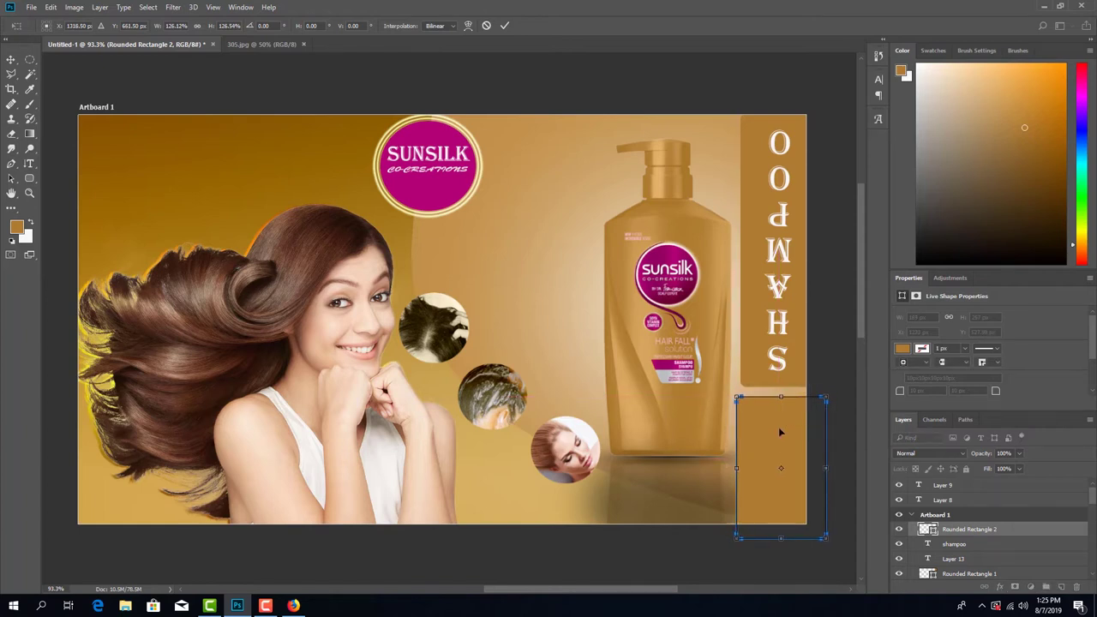
key(Up)
key(Up)
key(Up)
key(Up)
key(Up)
key(Up)
key(Up)
key(Up)
key(Up)
key(Up)
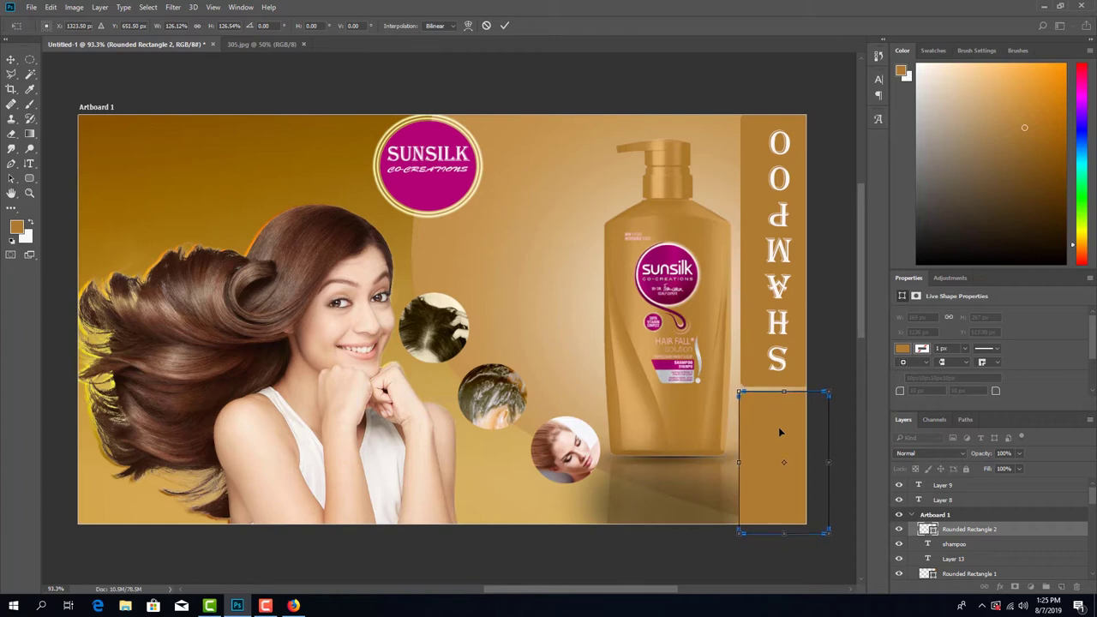
key(Return)
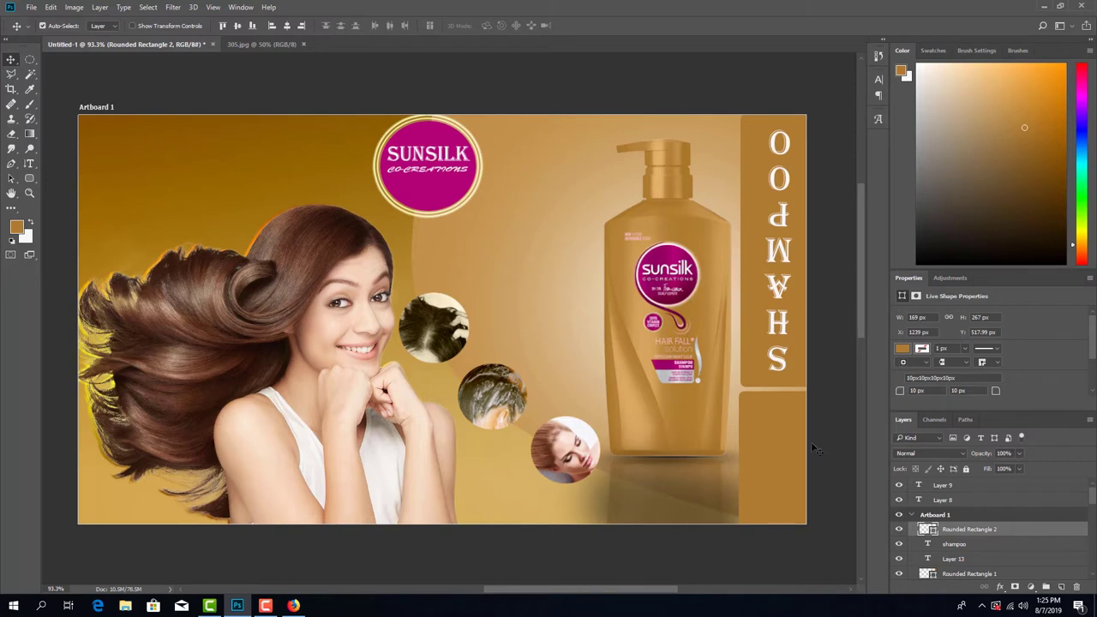
click(266, 605)
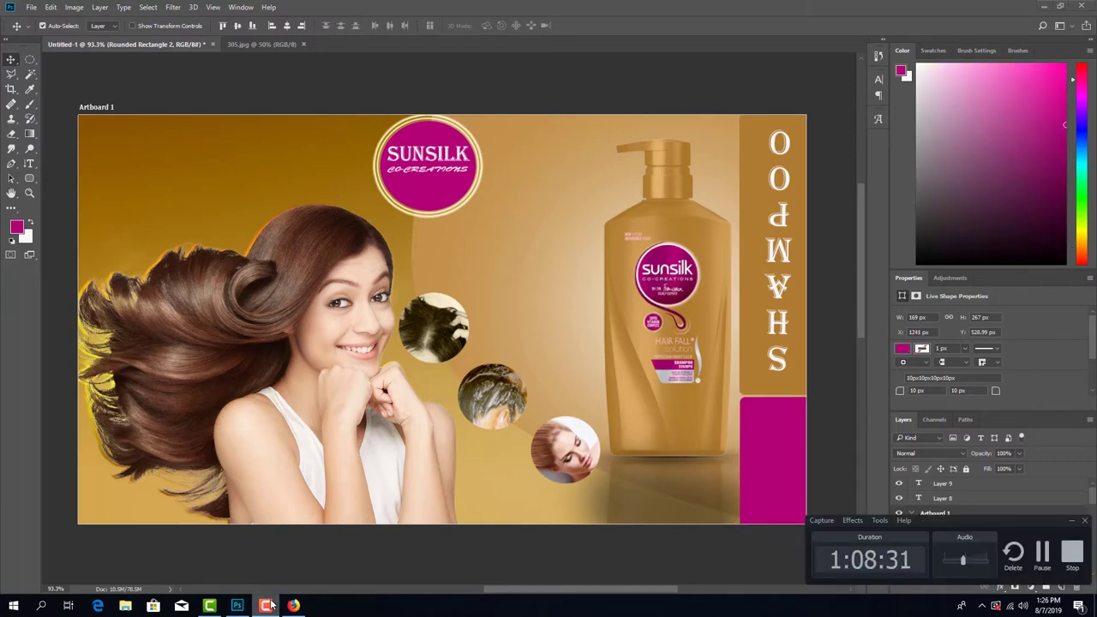
click(266, 605)
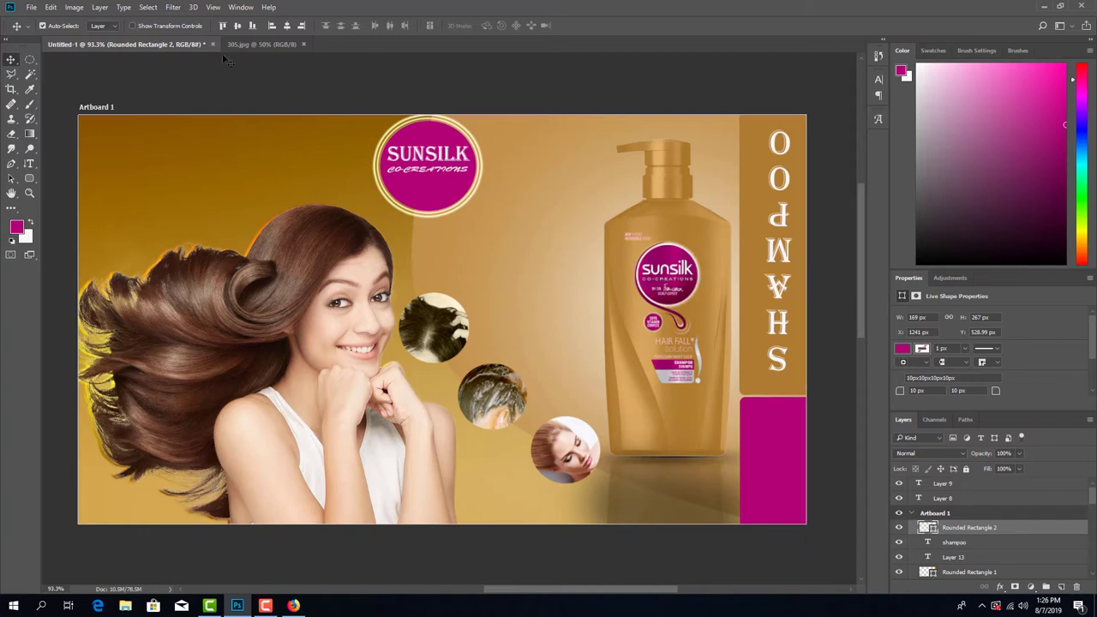
Step: Compare with the pink label in 305.jpg and set the magenta rectangle's opacity to 82%
click(258, 43)
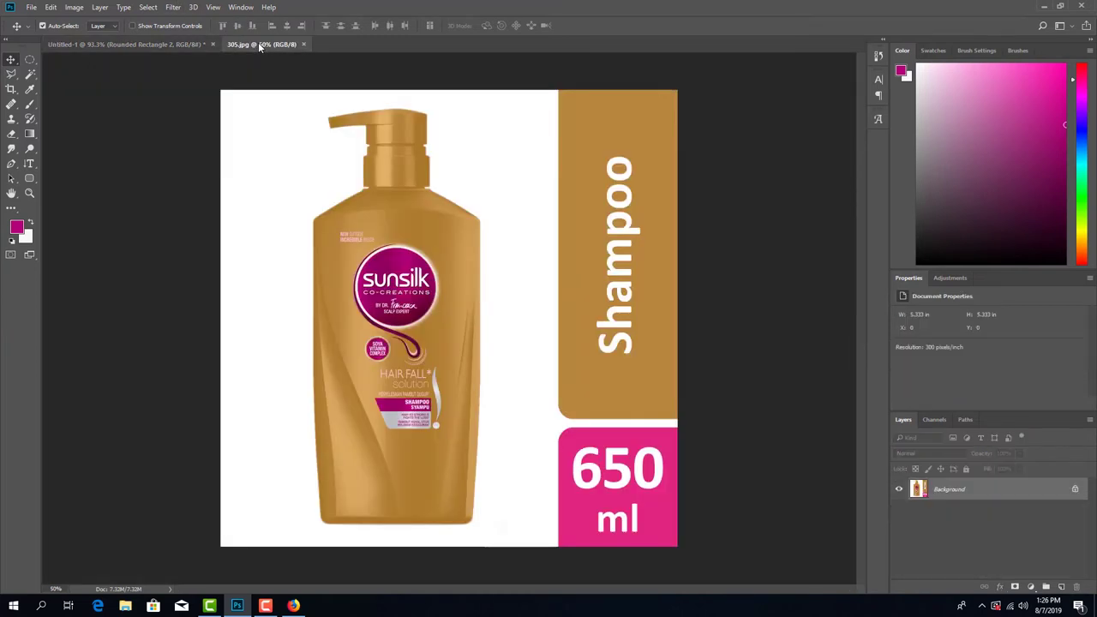
click(159, 44)
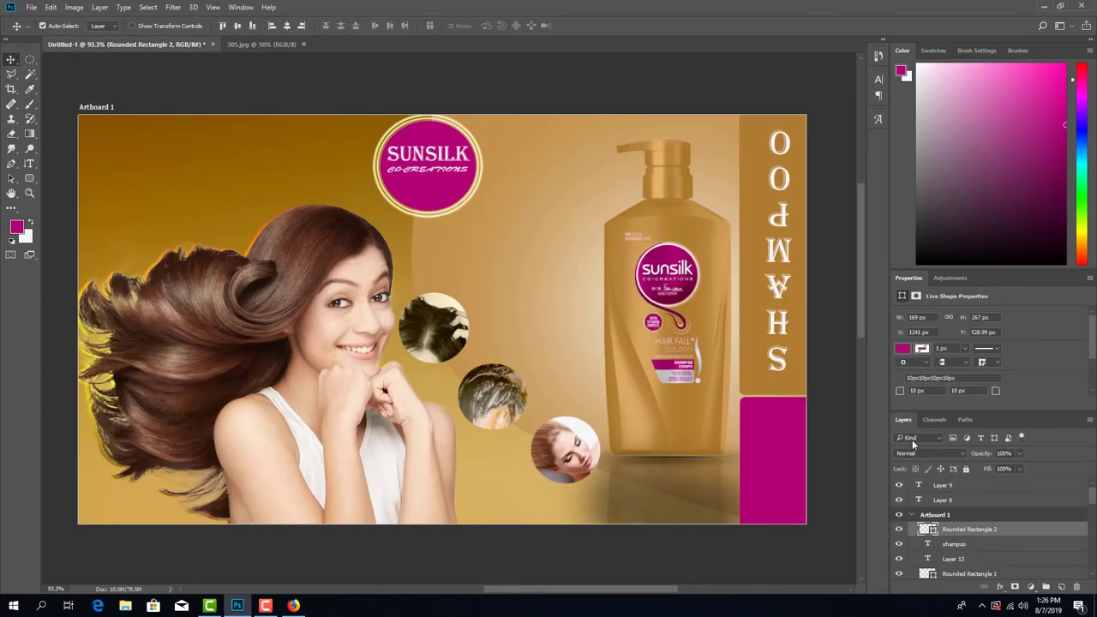
click(1018, 455)
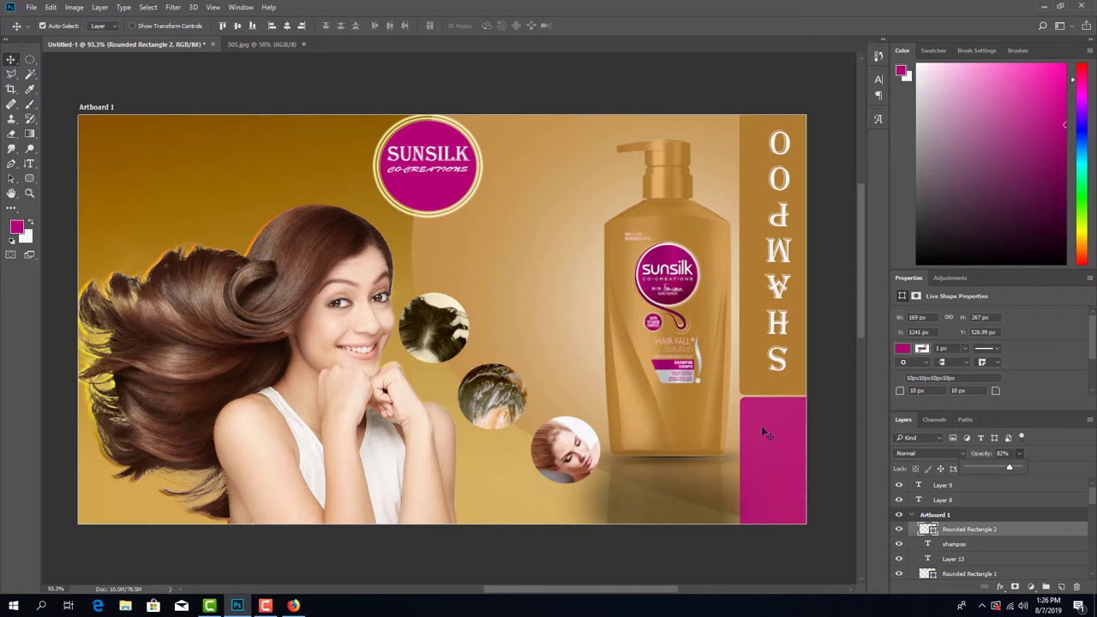
Step: Add the horizontal text 650 in Algerian 30 pt at the upper edge of the magenta rectangle
click(29, 164)
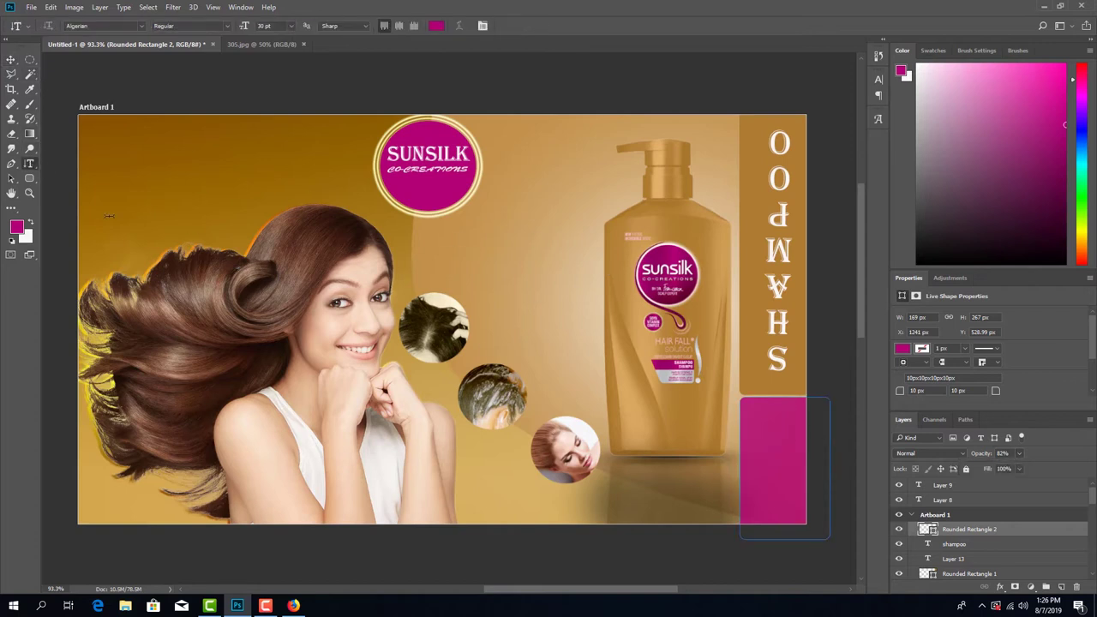
right_click(30, 164)
click(81, 163)
click(750, 418)
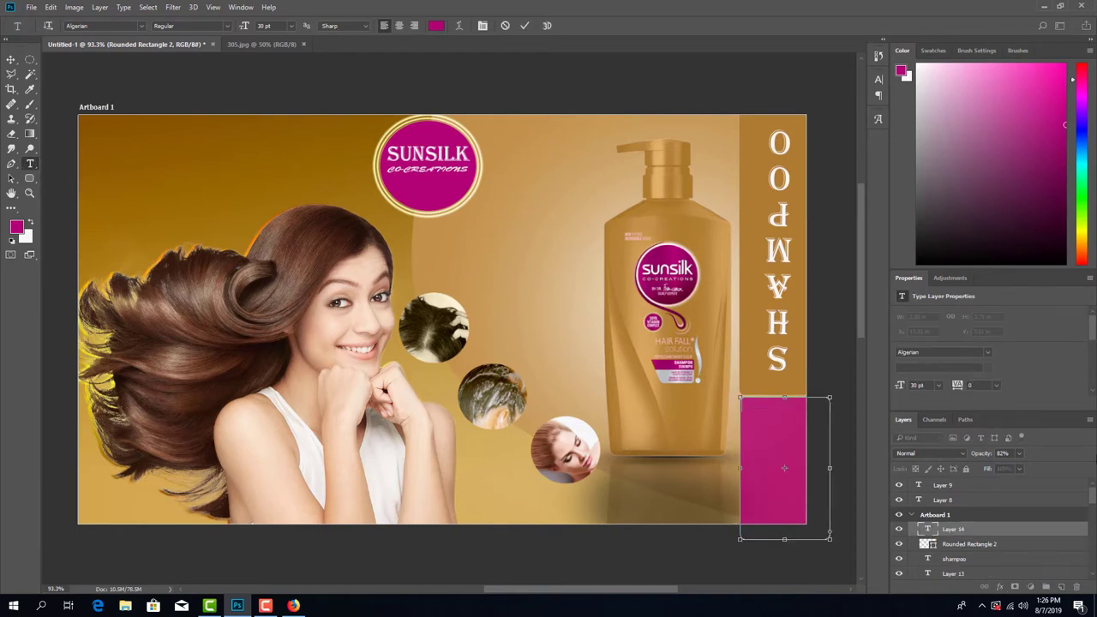
text(50%)
Step: Recolour the 650 text to near-white f3ebf0 and move it slightly inward from the magenta rectangle's corner
click(433, 26)
click(695, 258)
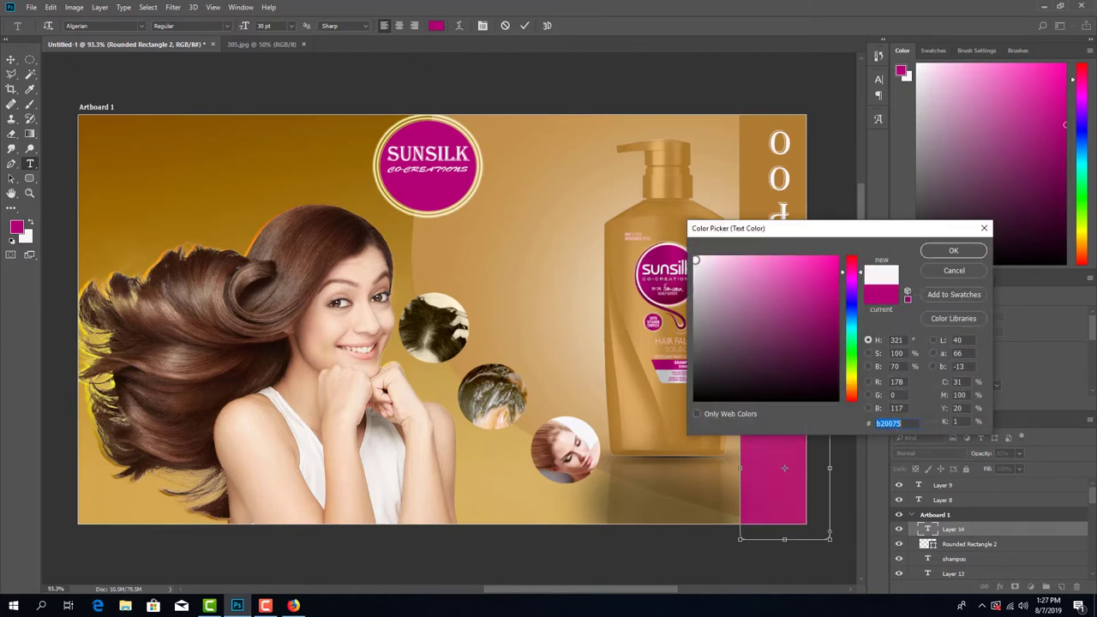
click(953, 251)
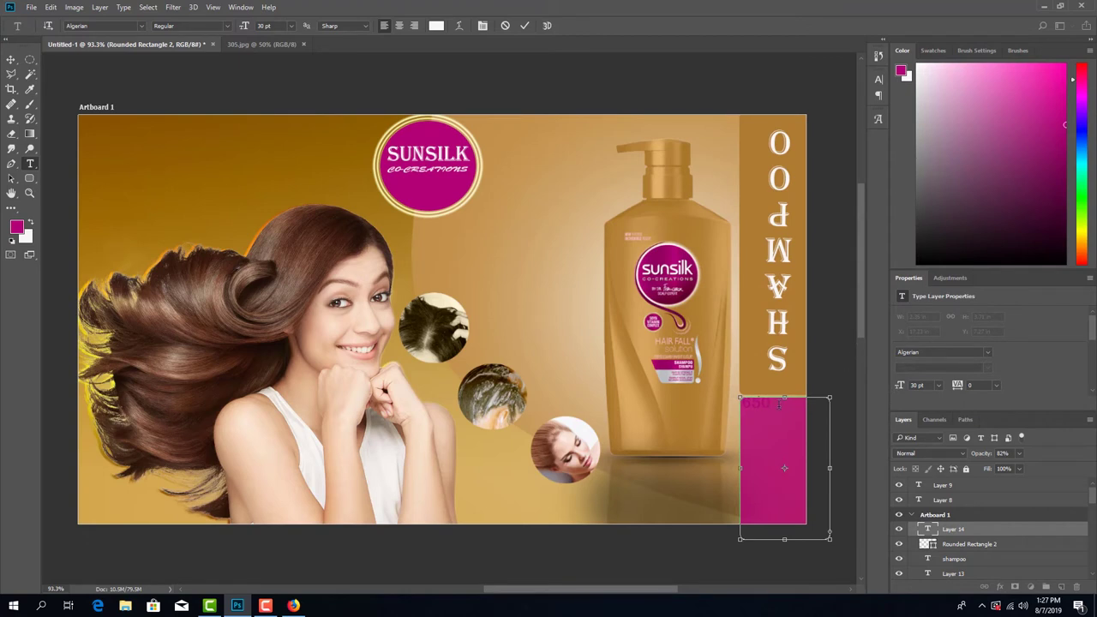
drag(778, 403, 741, 403)
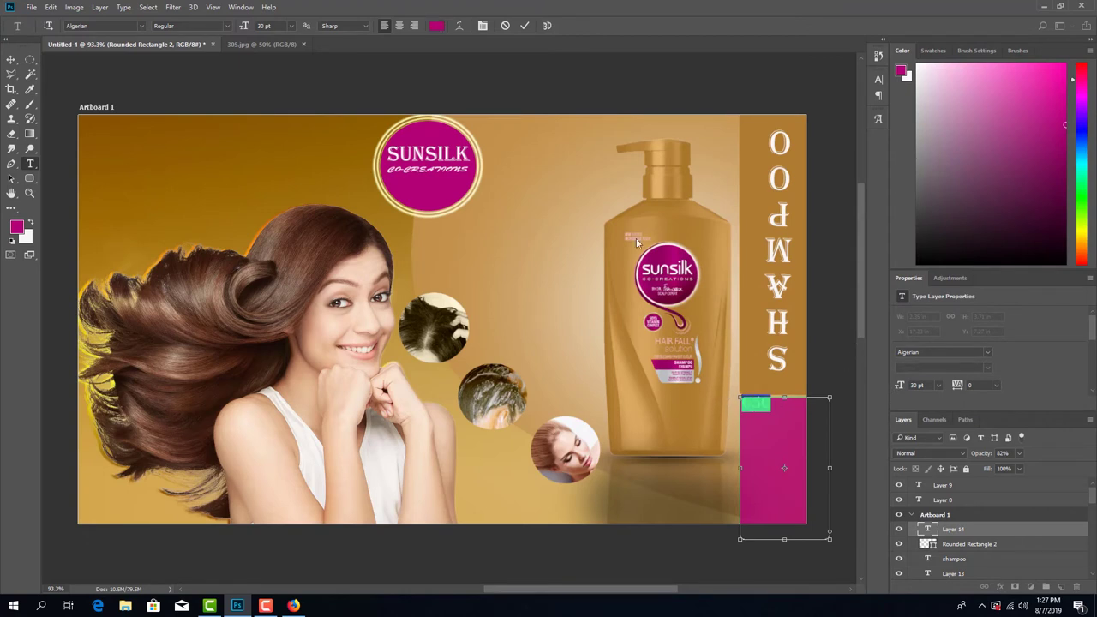
click(435, 26)
click(697, 262)
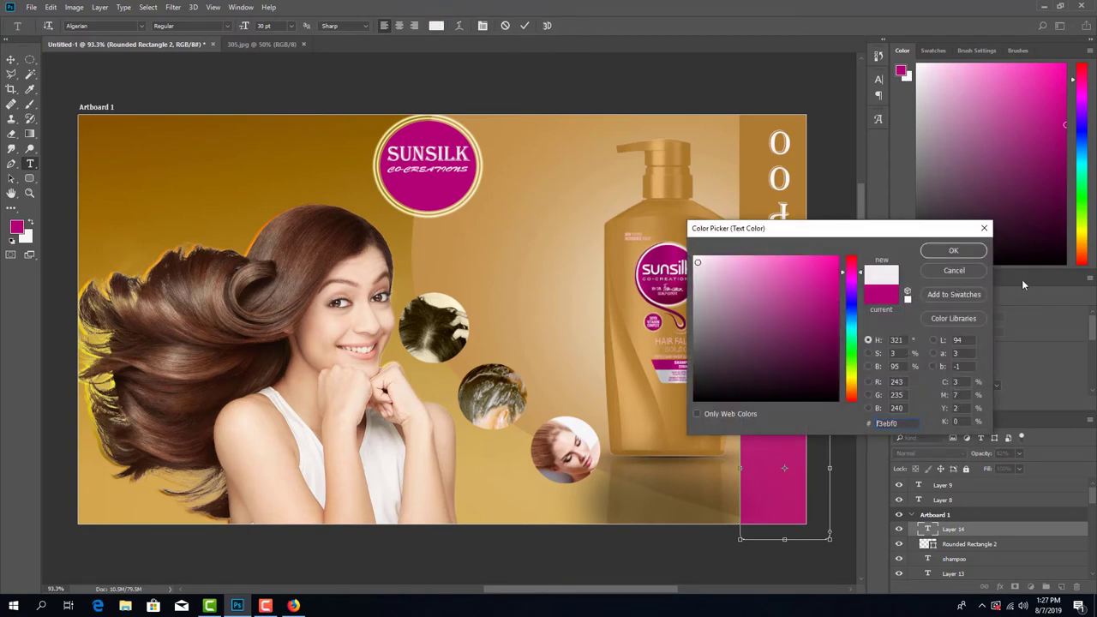
click(963, 255)
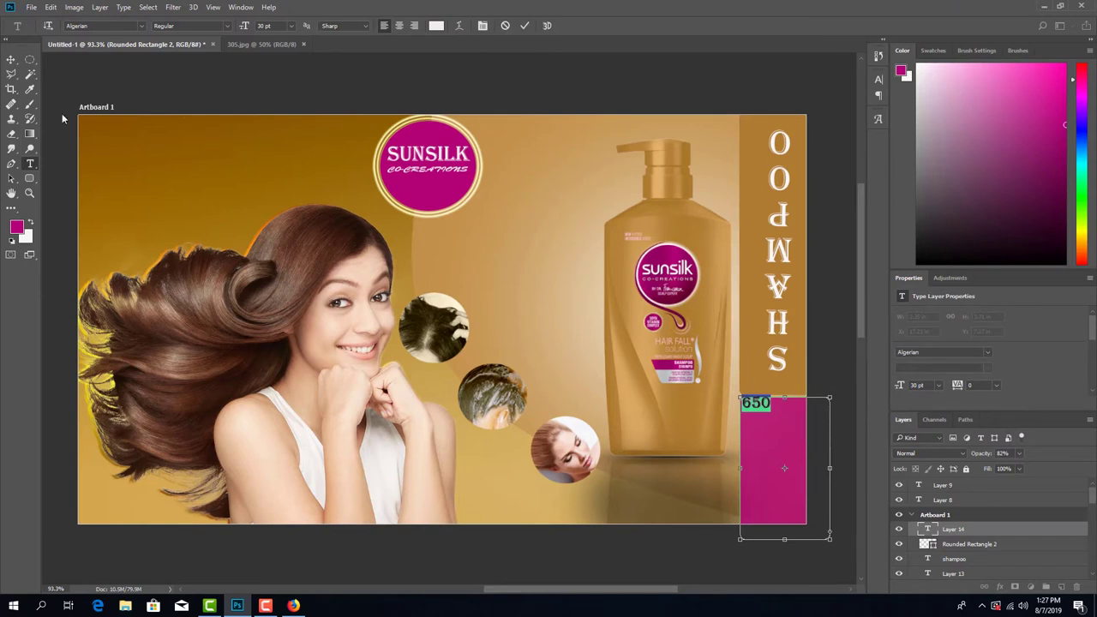
click(11, 59)
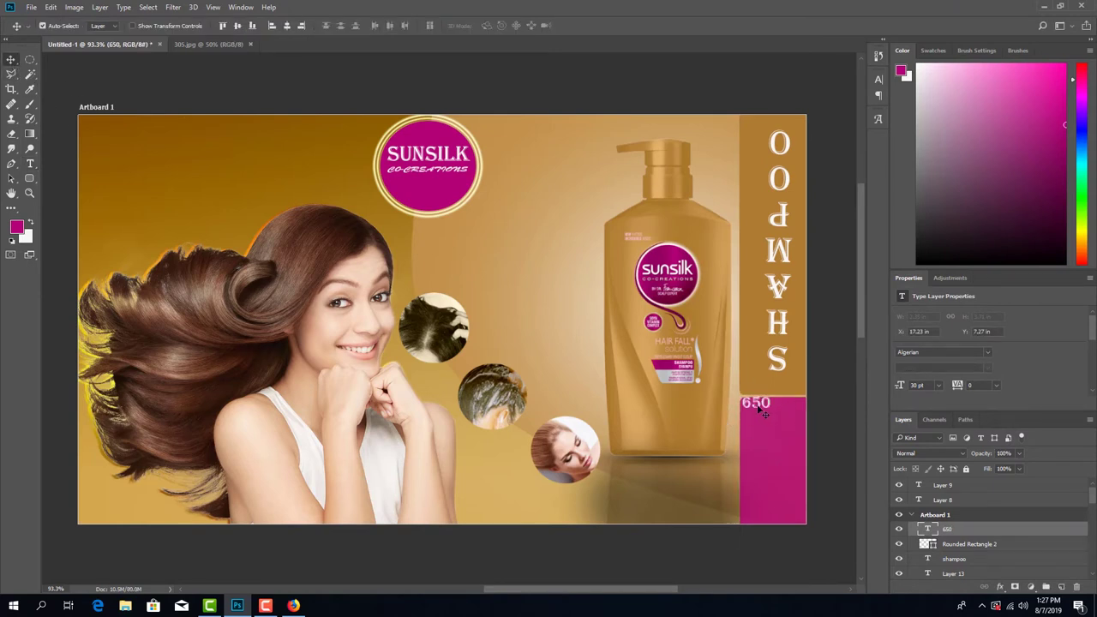
drag(762, 412, 771, 426)
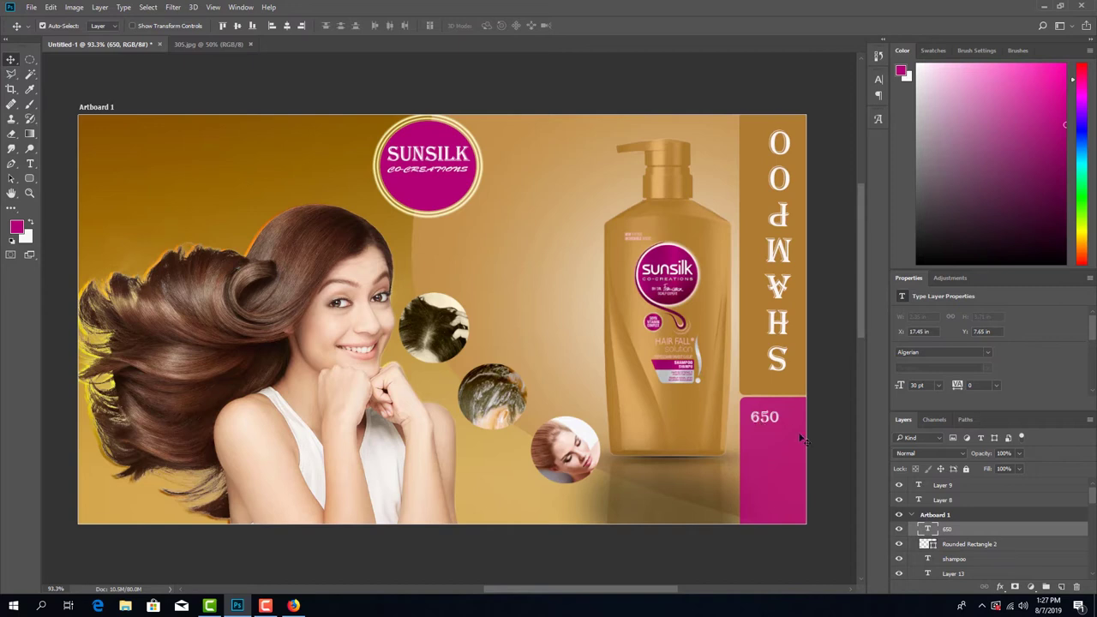
Step: Add the text ml as a separate near-white text layer just below the 650 text on the magenta rectangle
click(30, 163)
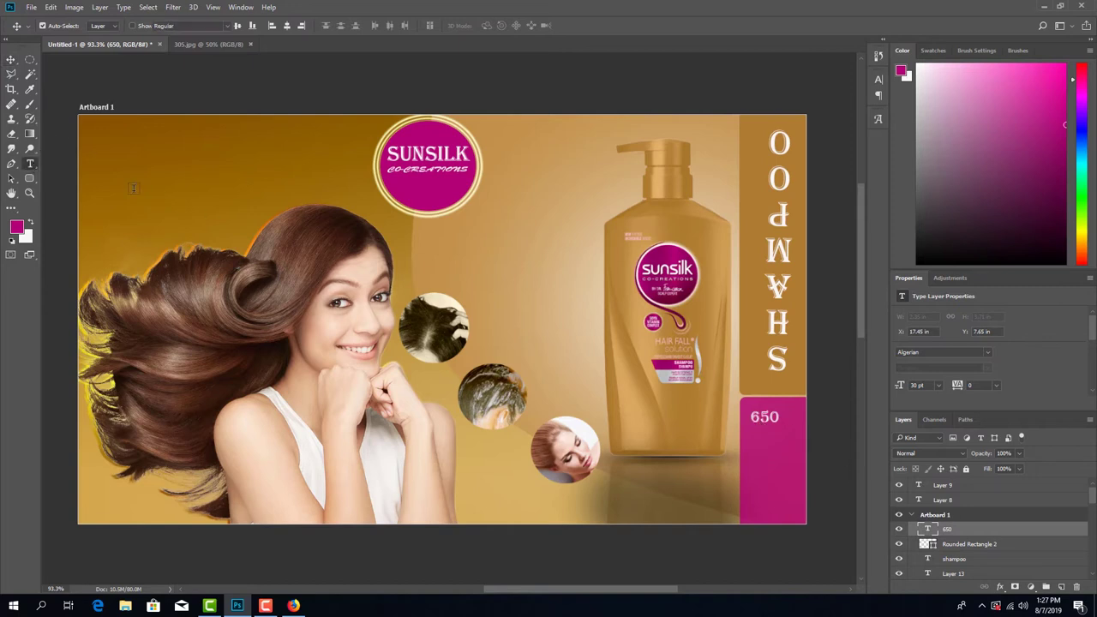
click(765, 443)
click(782, 424)
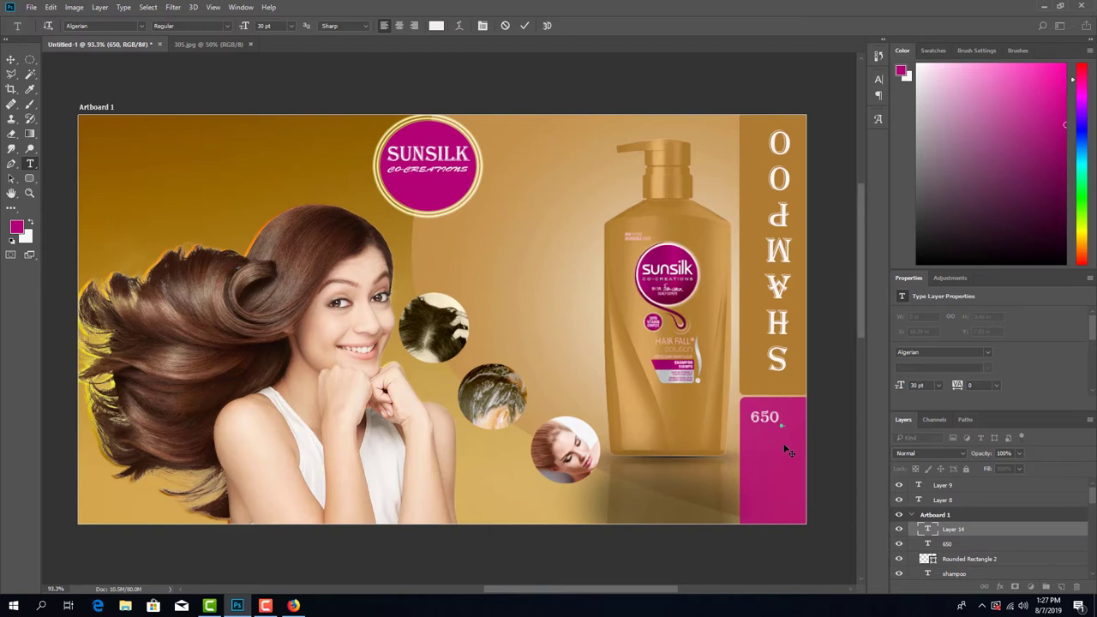
text(ML)
key(BackSpace)
key(BackSpace)
text(ML)
key(BackSpace)
key(BackSpace)
text(ML)
key(BackSpace)
Step: Change the ml text's font to Acumin Variable Concept and move the text beneath the 650 text
drag(802, 439, 778, 438)
click(142, 25)
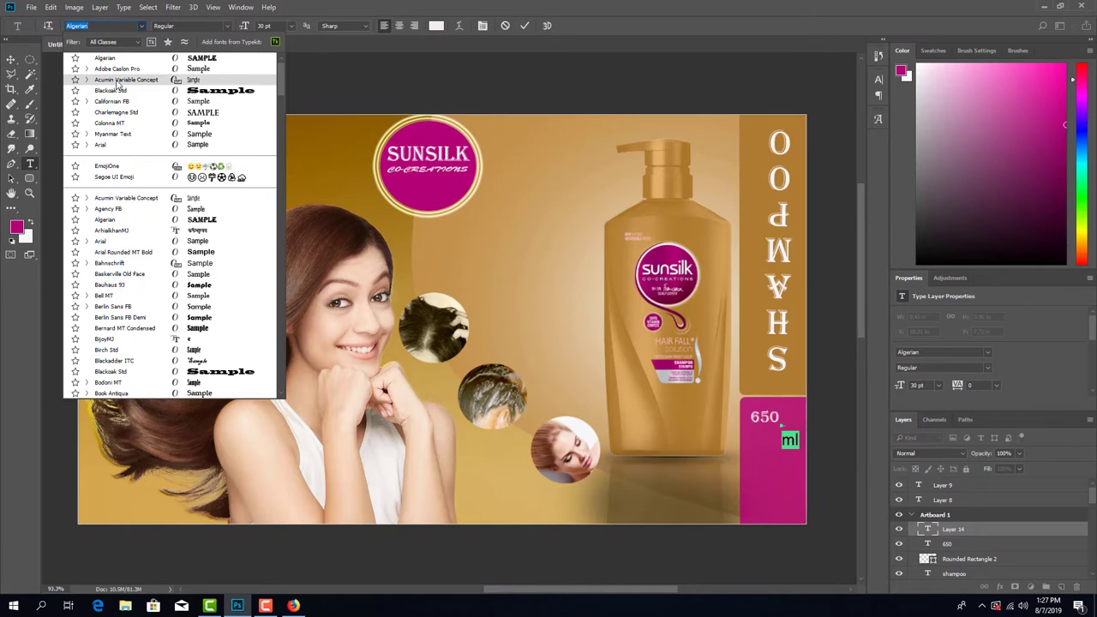
click(120, 79)
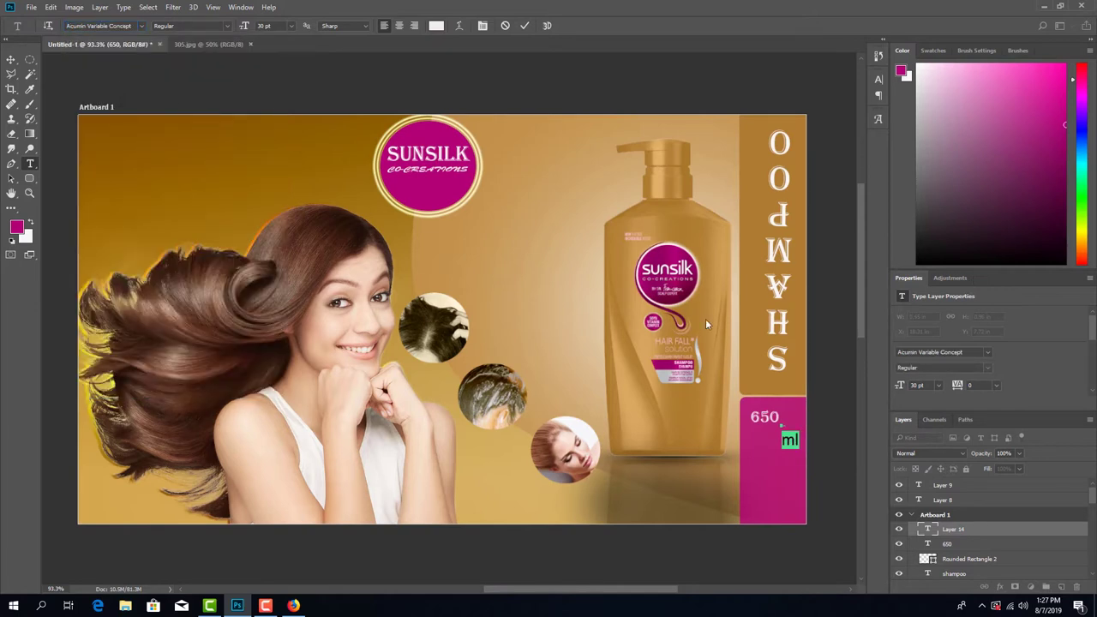
click(11, 59)
drag(789, 441, 767, 441)
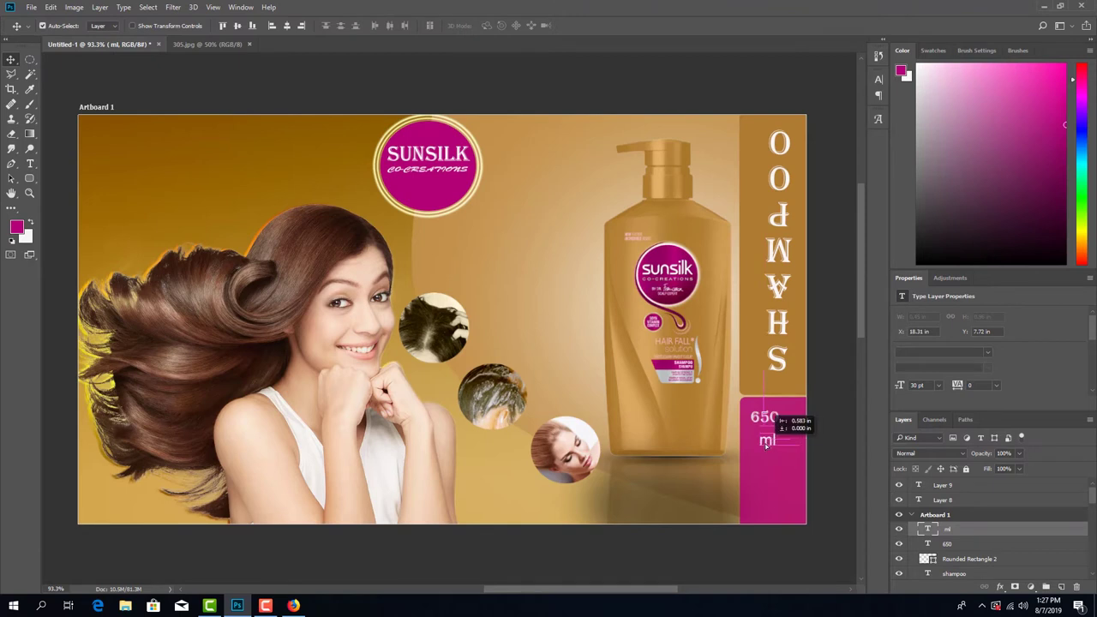
click(778, 419)
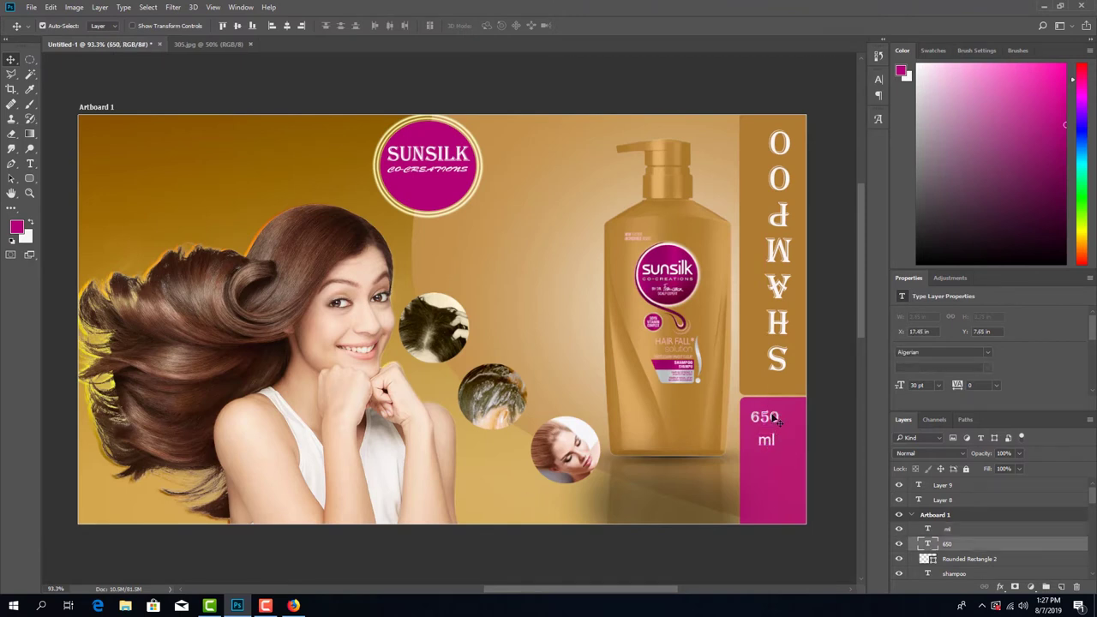
key(ctrl+t)
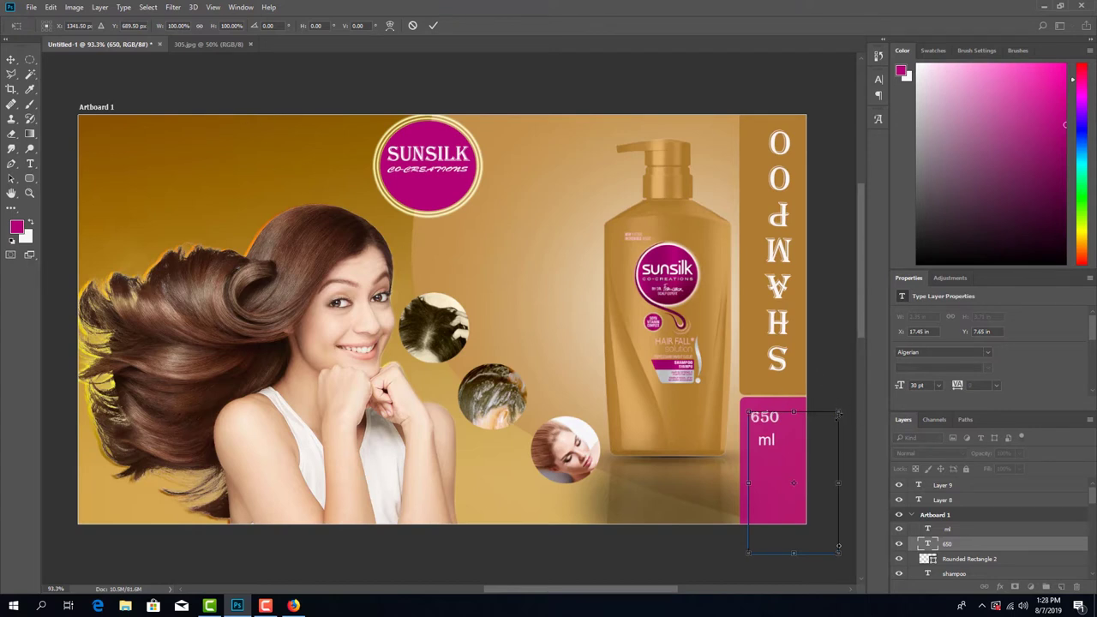
drag(838, 414, 857, 333)
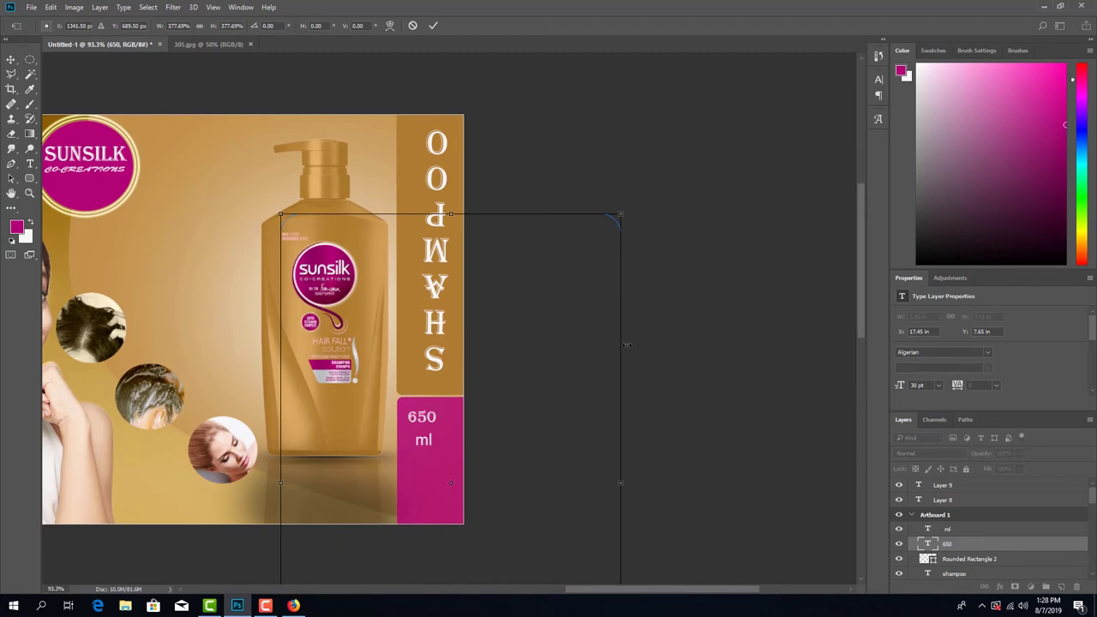
key(ctrl+z)
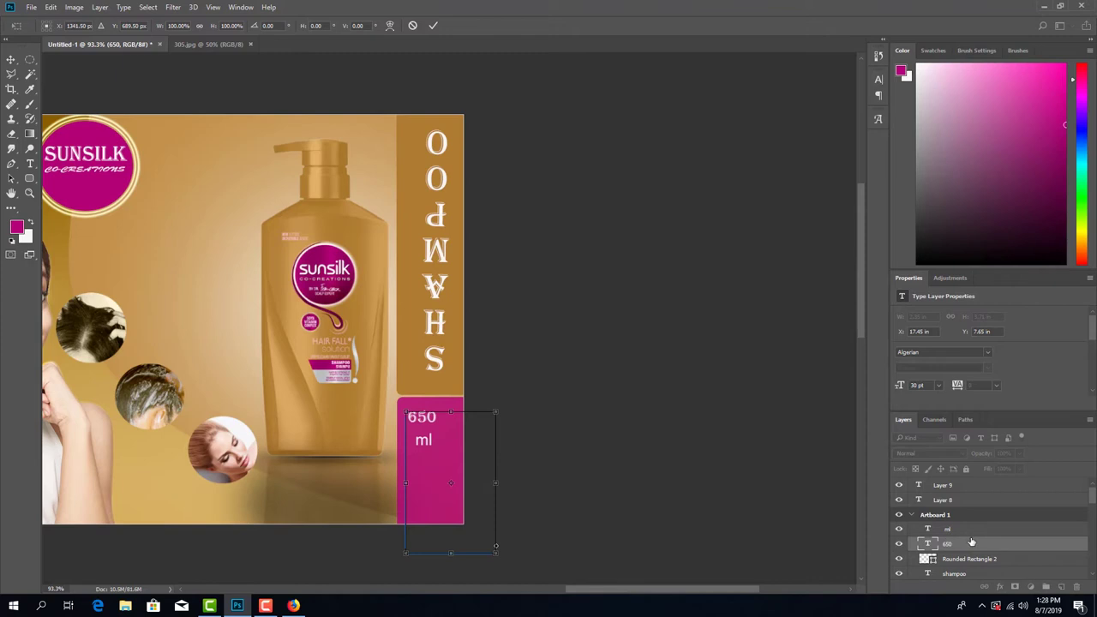
key(Return)
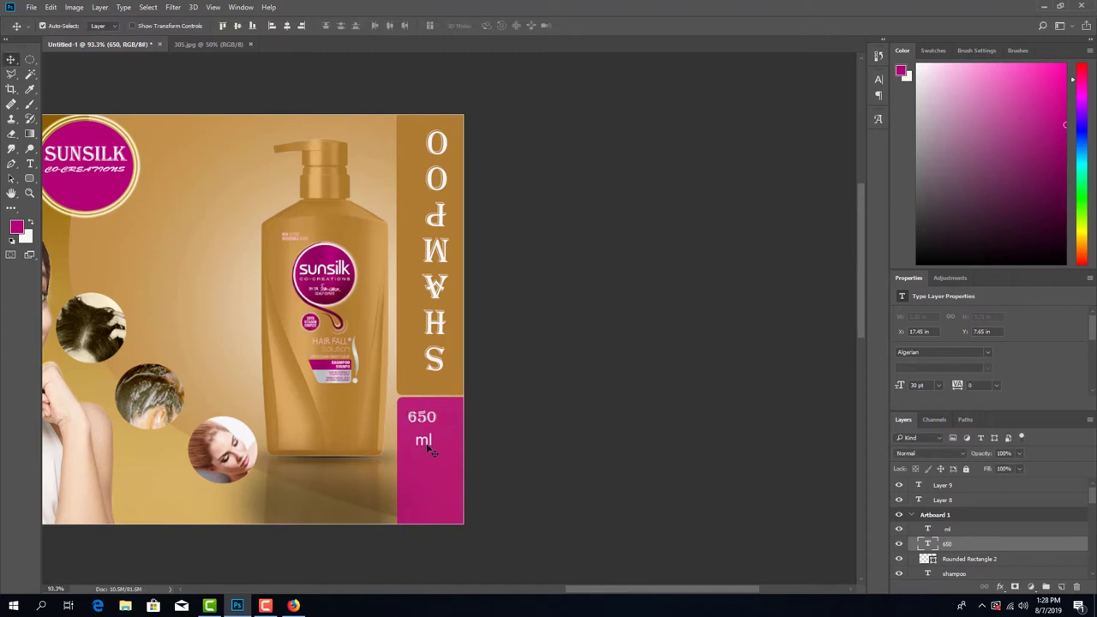
Step: Move the ml text lower and enlarge the 650 text to about 73 pt across the upper part of the magenta rectangle
drag(432, 449, 432, 472)
drag(424, 425, 431, 433)
key(ctrl+t)
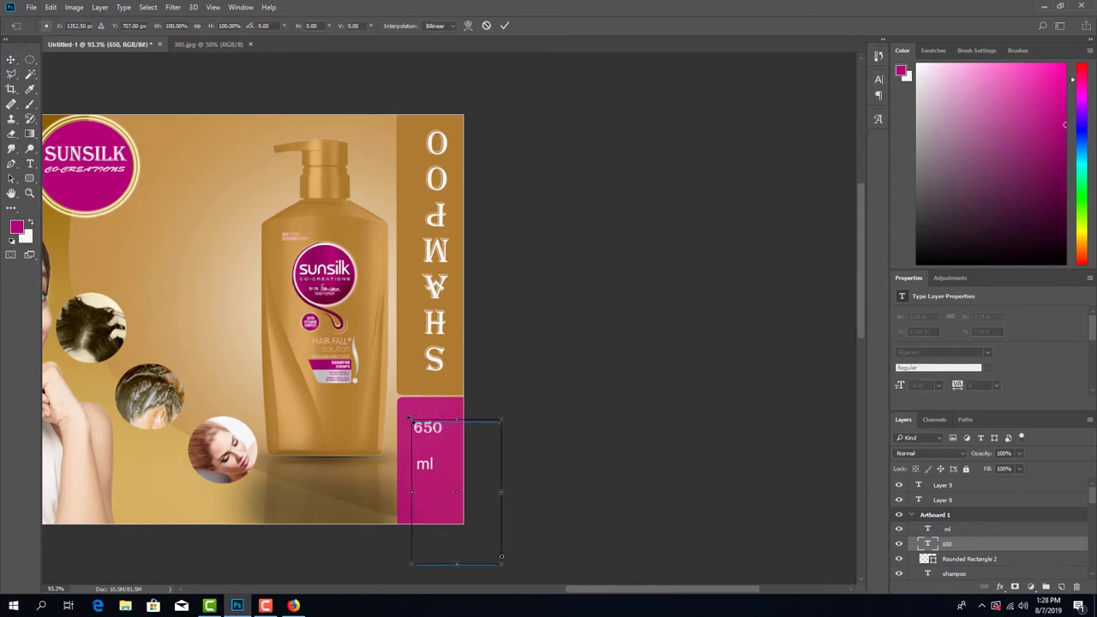
drag(410, 420, 275, 252)
drag(369, 275, 460, 435)
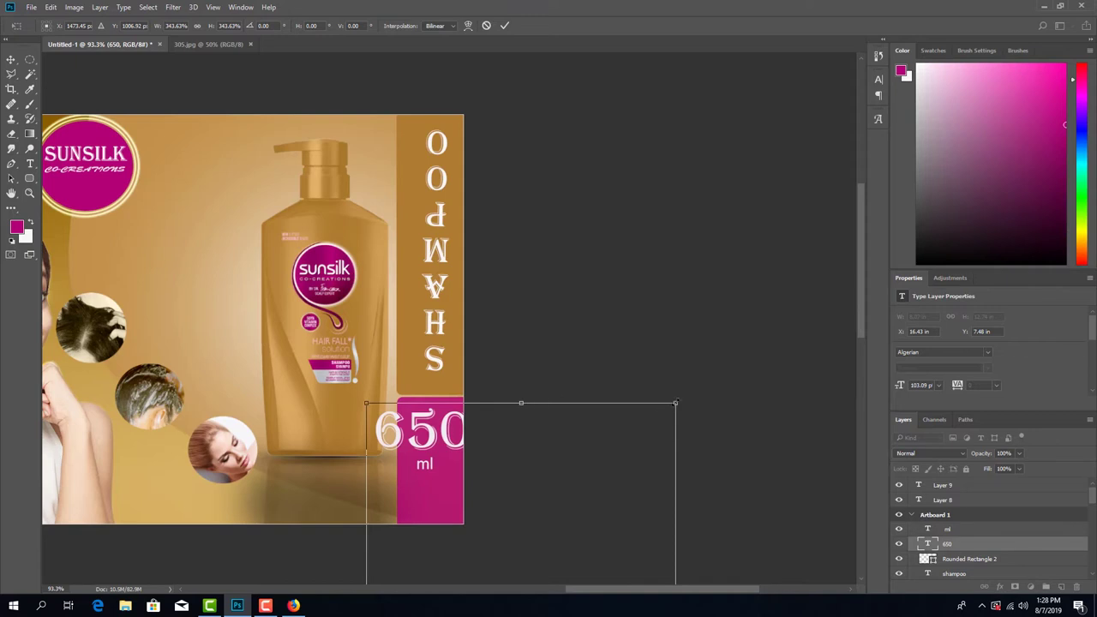
drag(675, 402, 650, 445)
drag(435, 459, 435, 412)
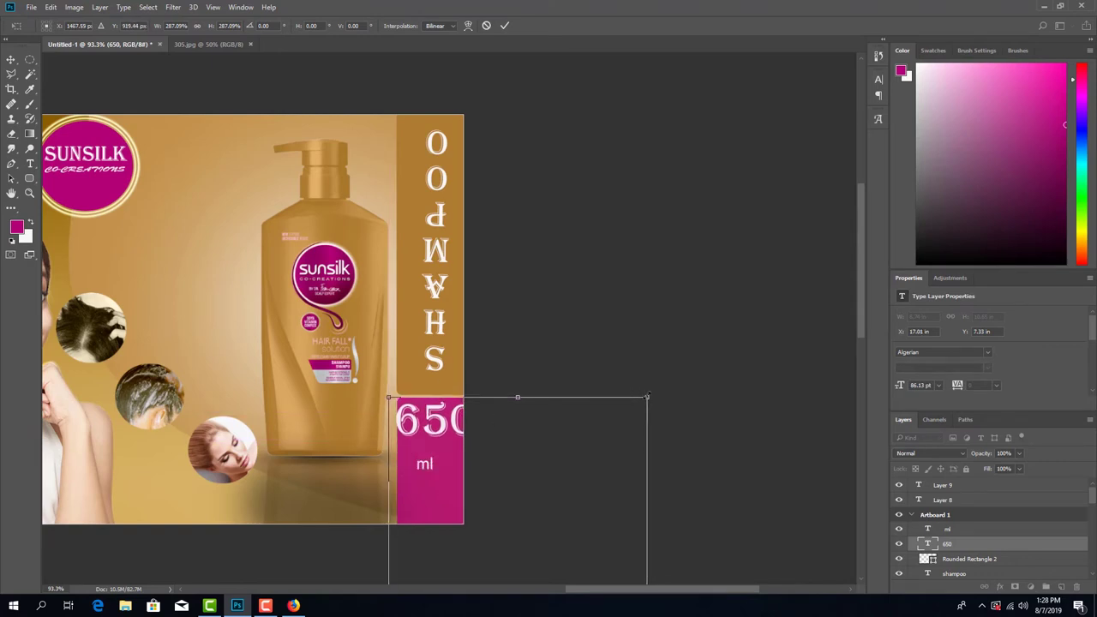
drag(644, 399, 627, 428)
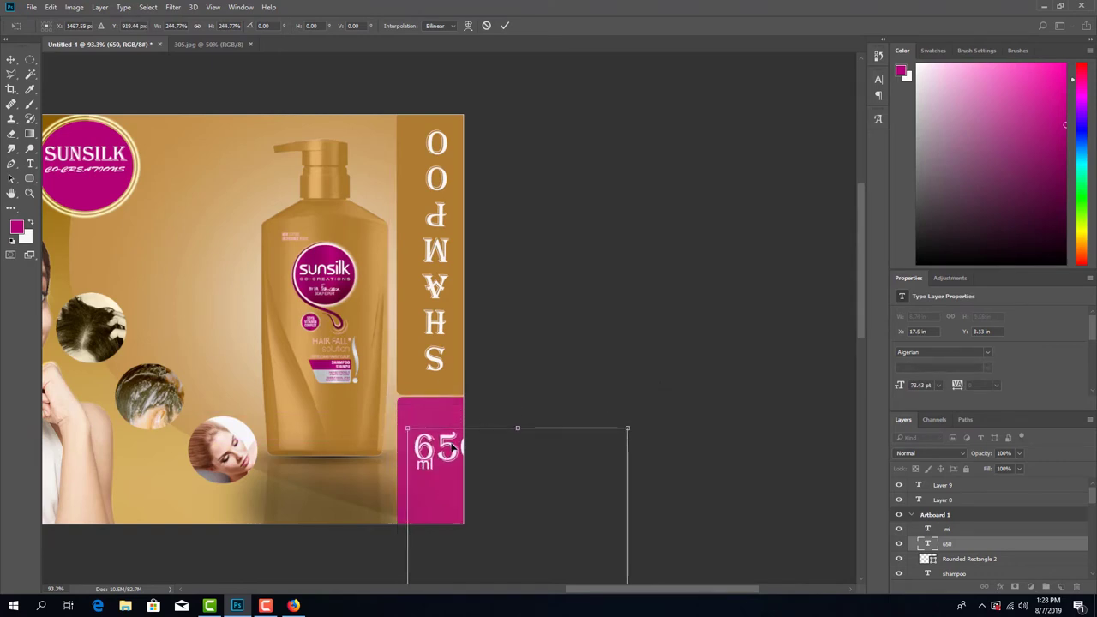
drag(452, 437, 433, 407)
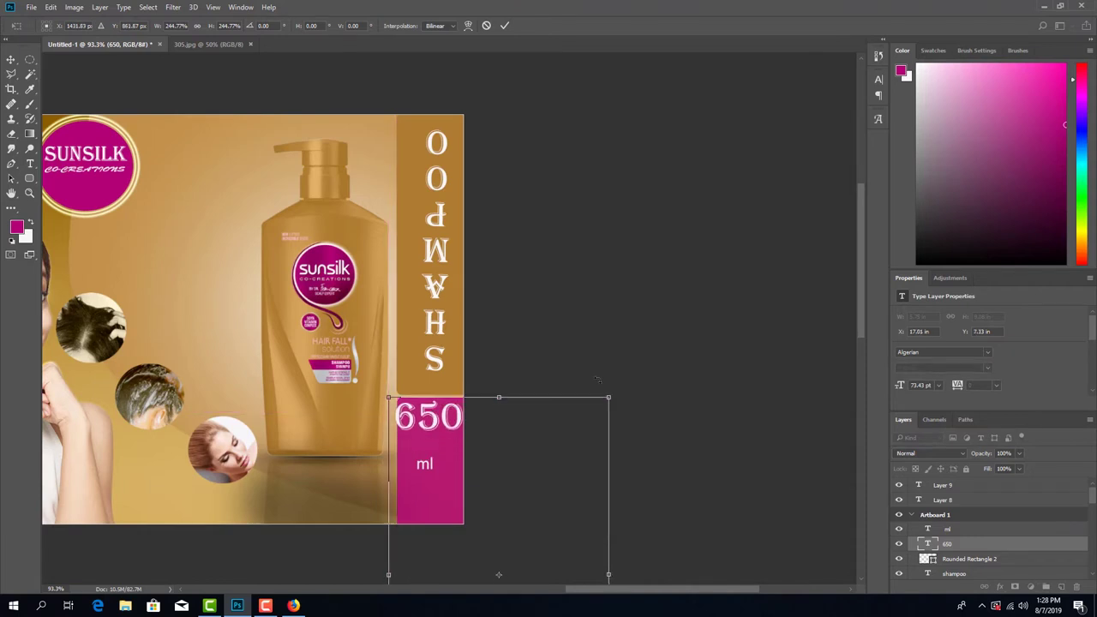
Step: Scale the 650 text down to about 68 pt and centre it across the magenta rectangle's width
drag(610, 398, 605, 402)
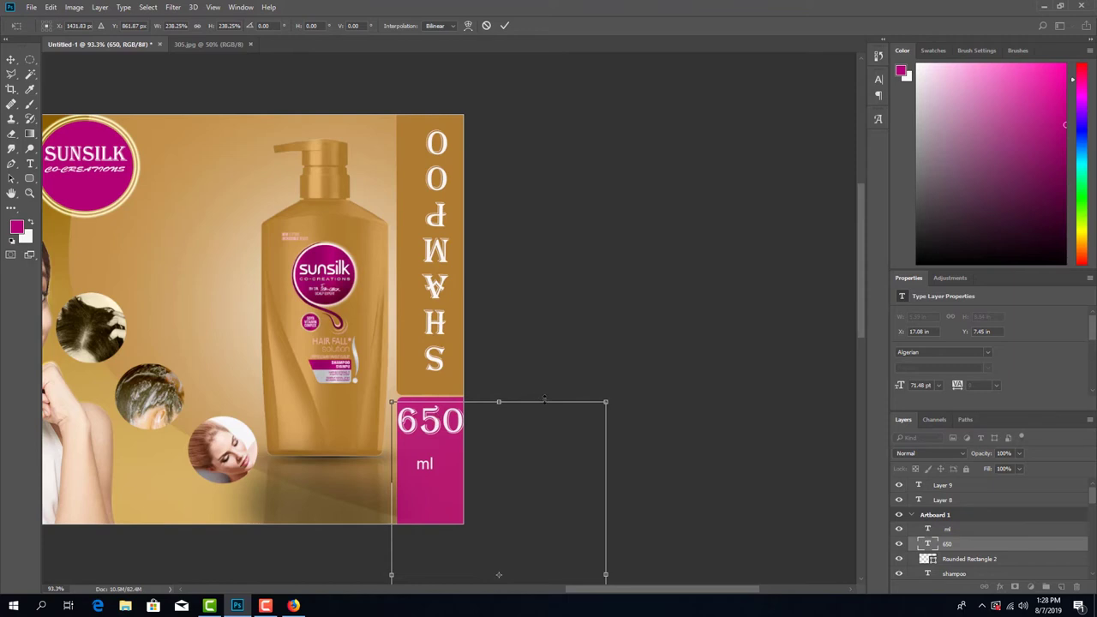
drag(605, 402, 600, 410)
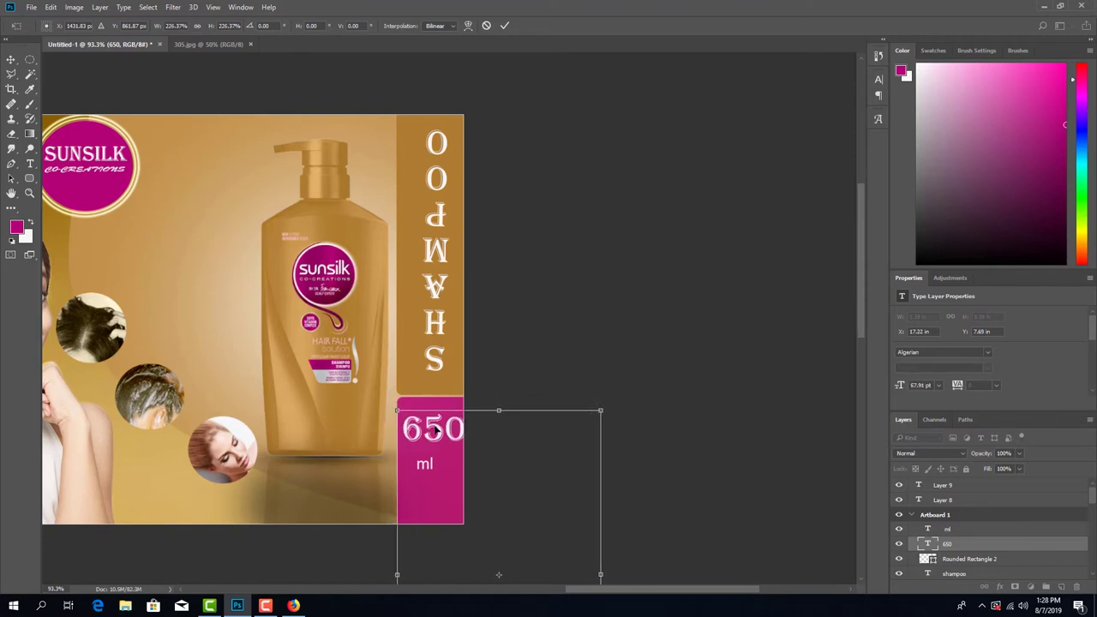
drag(435, 427, 436, 411)
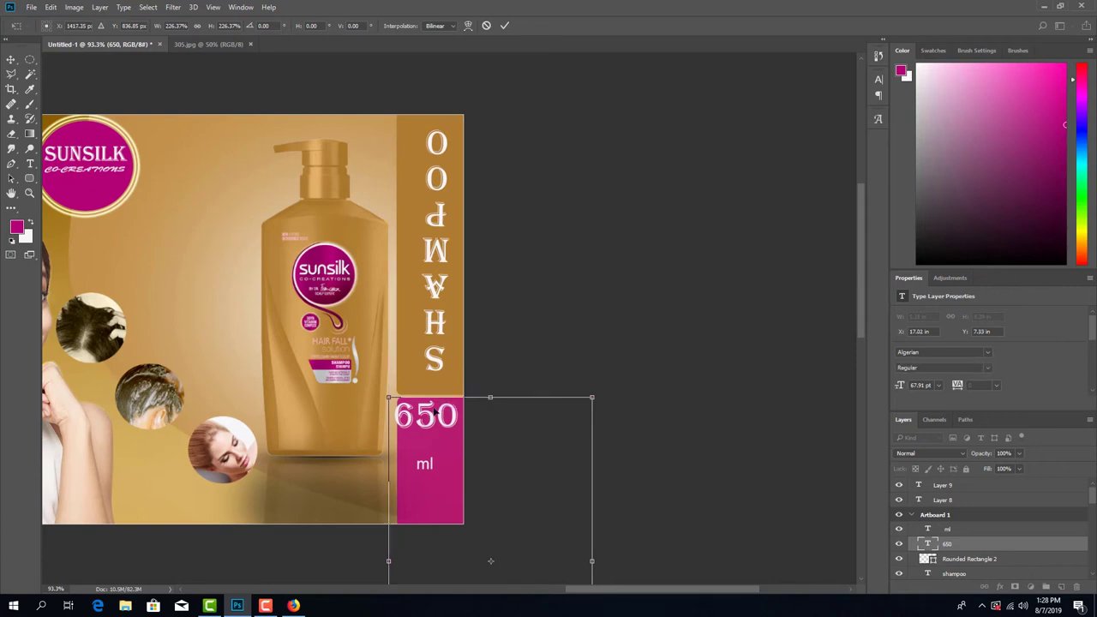
key(Right)
key(Right)
key(Right)
key(Right)
key(Right)
key(Right)
key(Right)
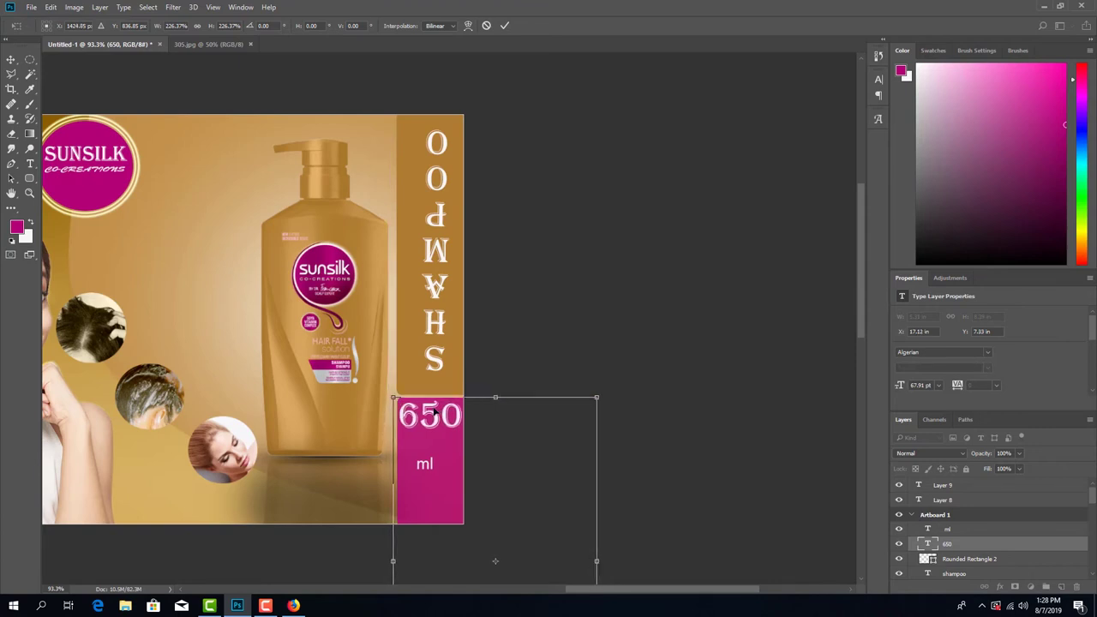
key(Return)
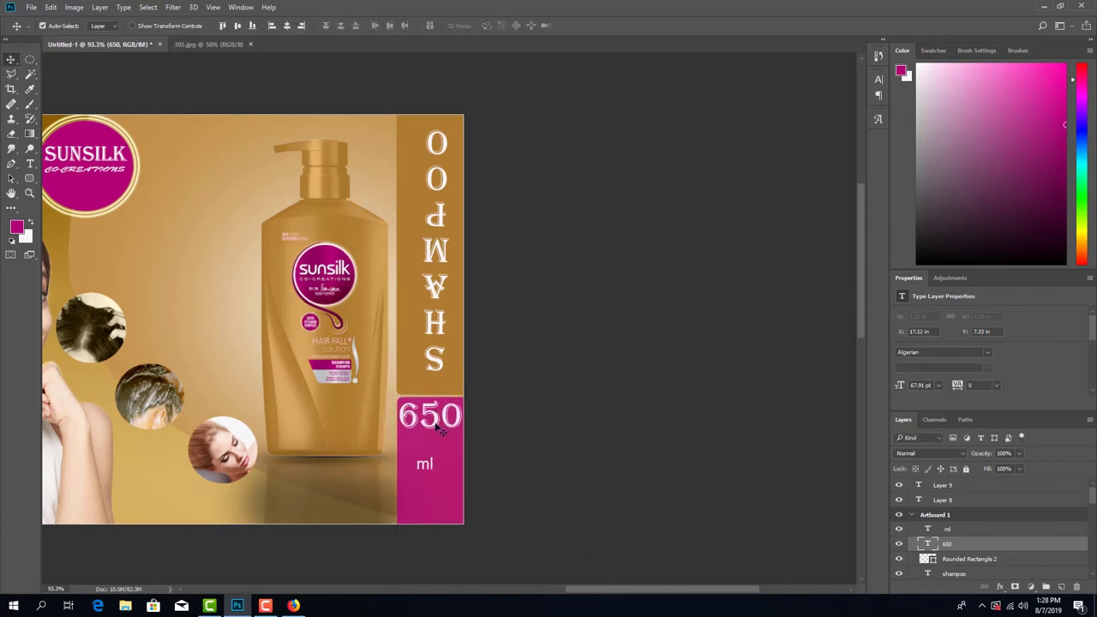
Step: Nudge the 650 text slightly downward, away from the magenta rectangle's upper edge
key(Down)
key(Down)
key(Down)
key(Down)
key(Down)
key(Down)
key(Down)
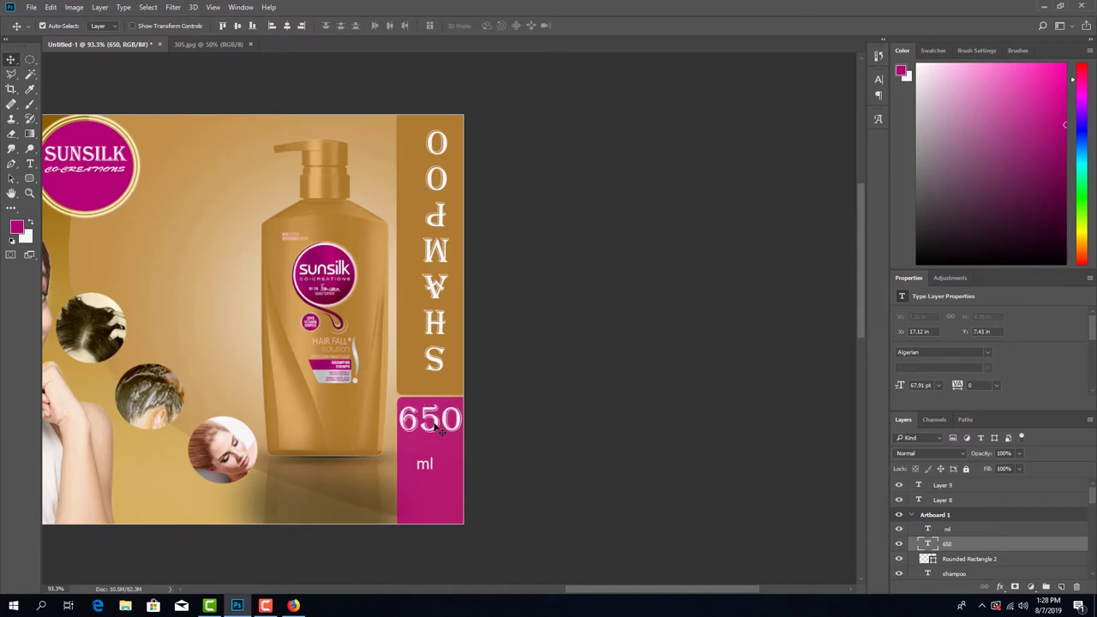
key(Down)
key(Down)
key(Down)
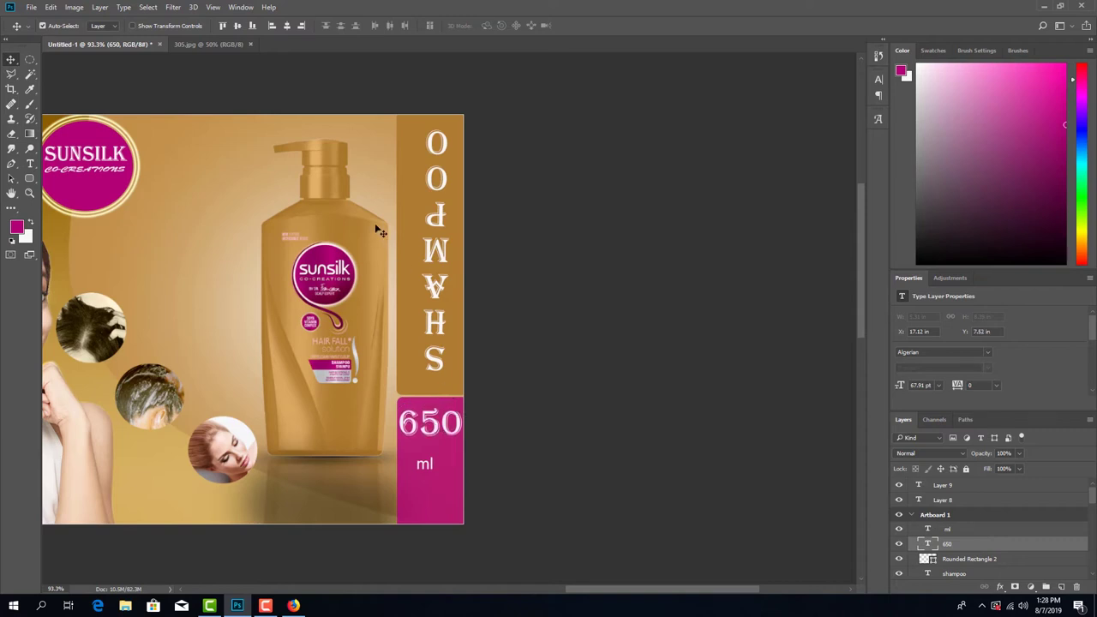
Step: Compare with the label in 305.jpg, enlarge the ml text to about 91 pt and centre it just below the 650 text
click(206, 44)
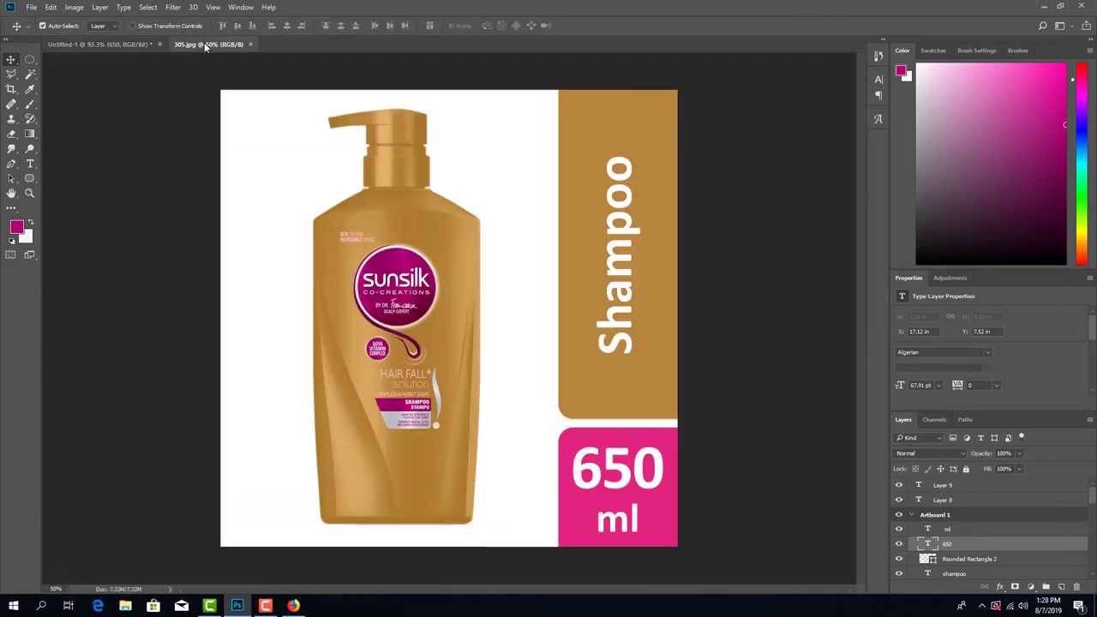
click(130, 42)
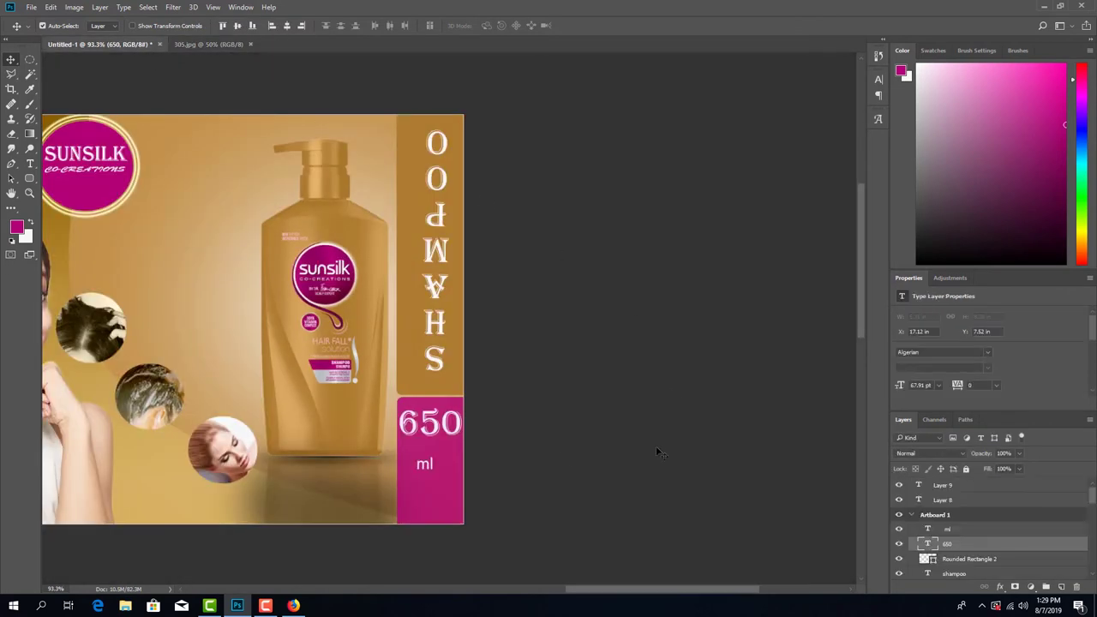
click(421, 473)
key(ctrl+t)
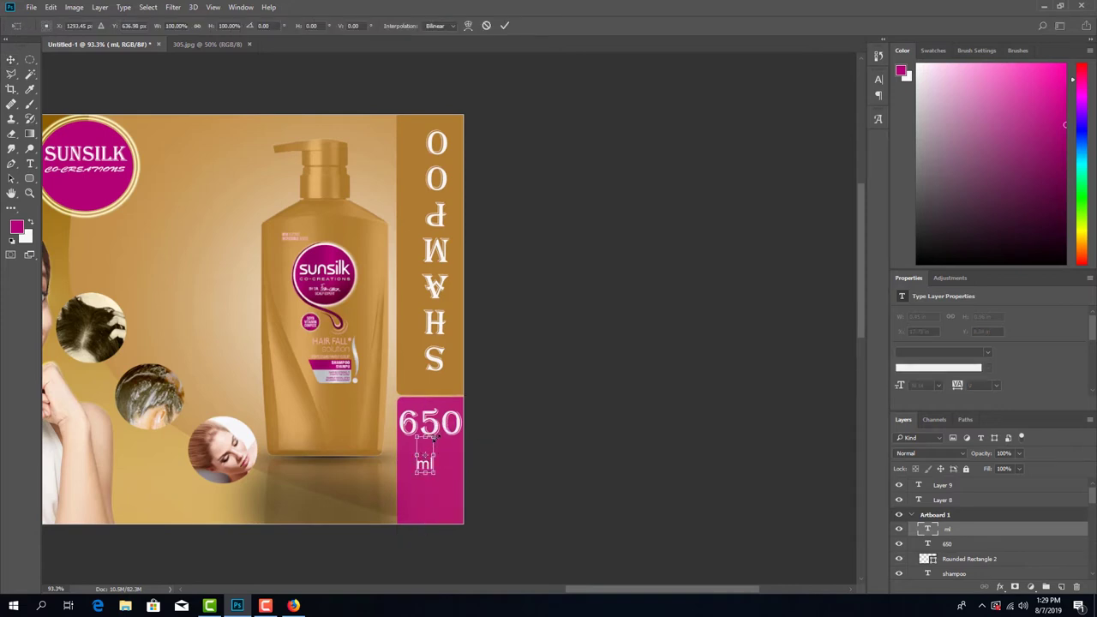
drag(437, 436, 490, 391)
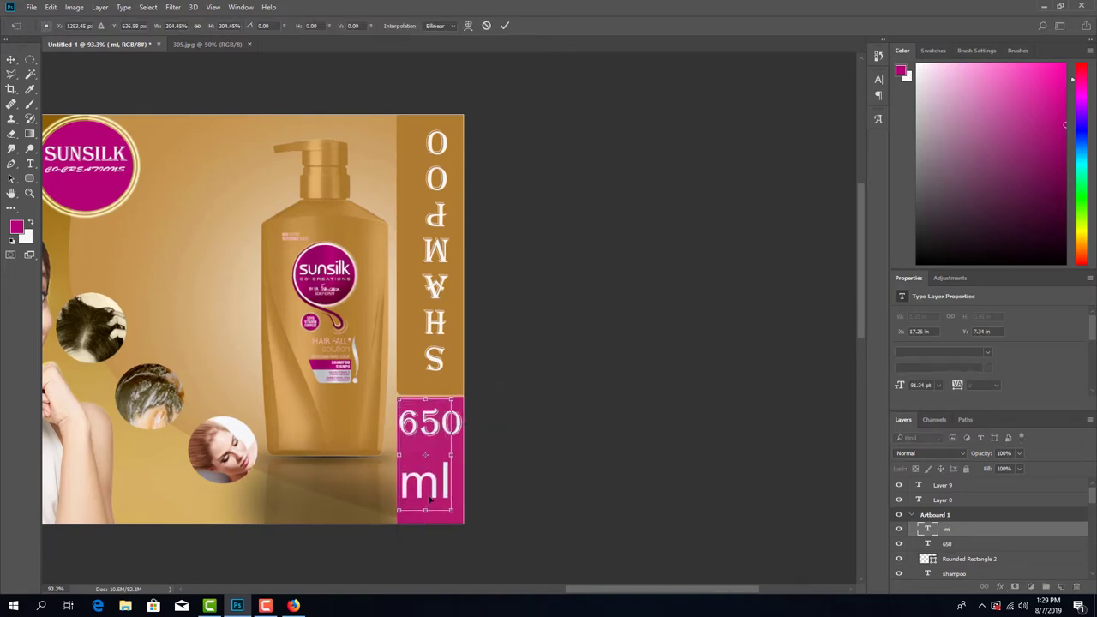
drag(433, 482, 431, 470)
key(Right)
key(Right)
key(Right)
key(Right)
key(Right)
key(Right)
key(Right)
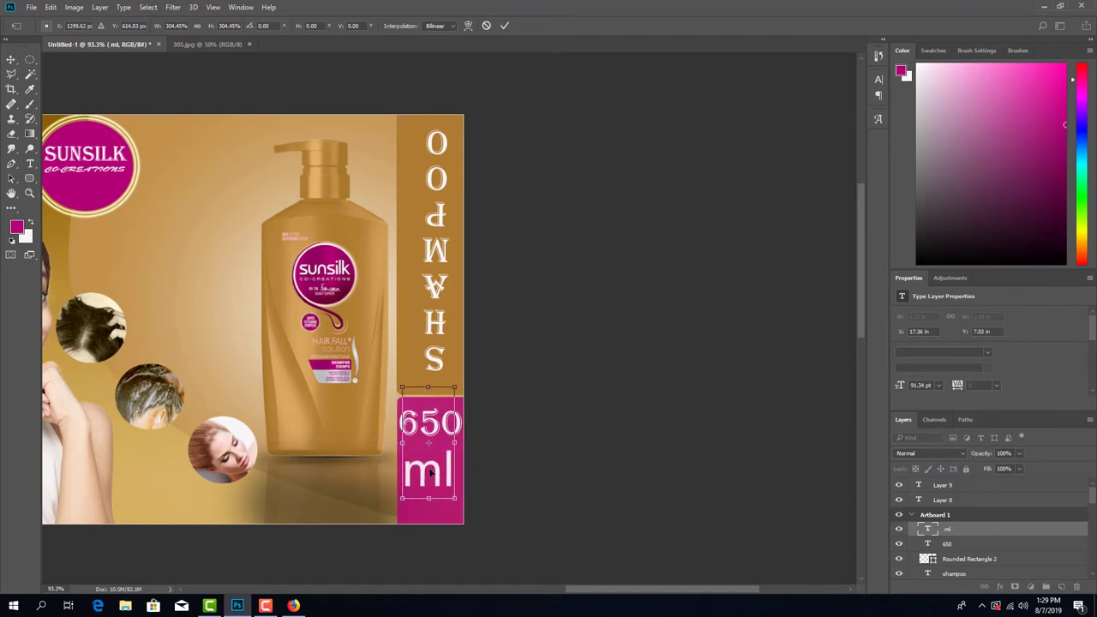
key(Right)
key(Return)
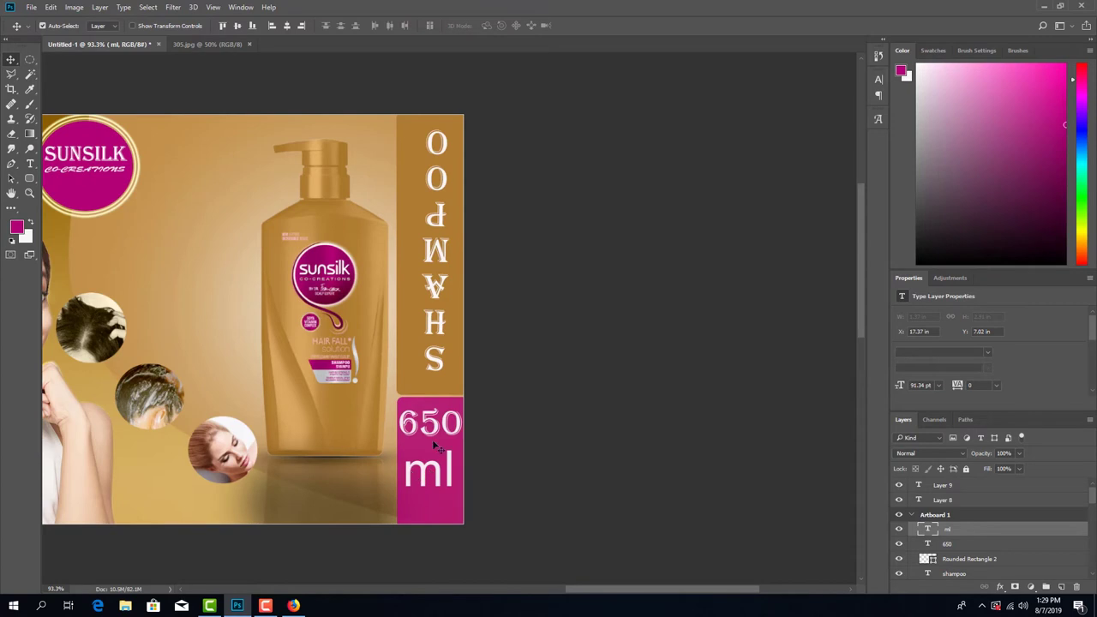
Step: Check the ml size in 305.jpg and scale the ml text down to about 63 pt
click(183, 43)
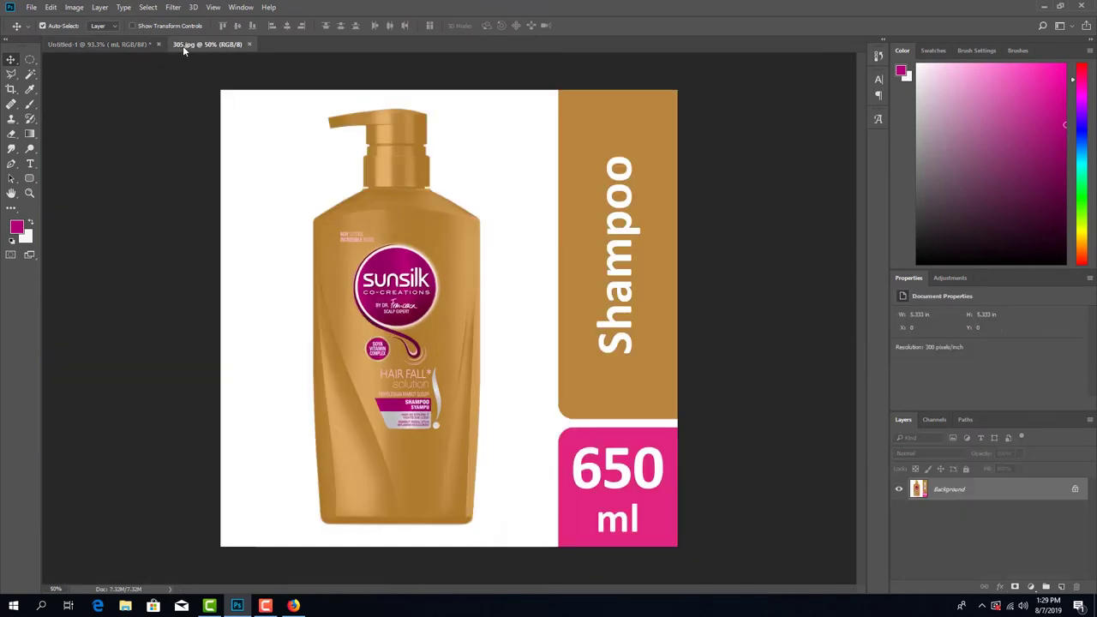
click(120, 44)
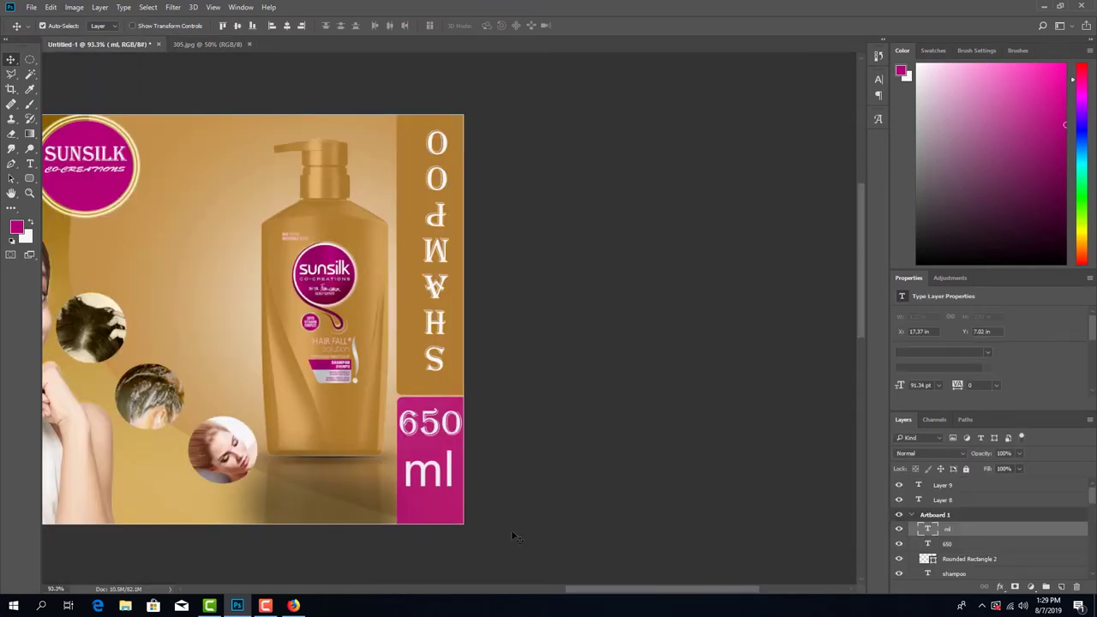
key(ctrl+t)
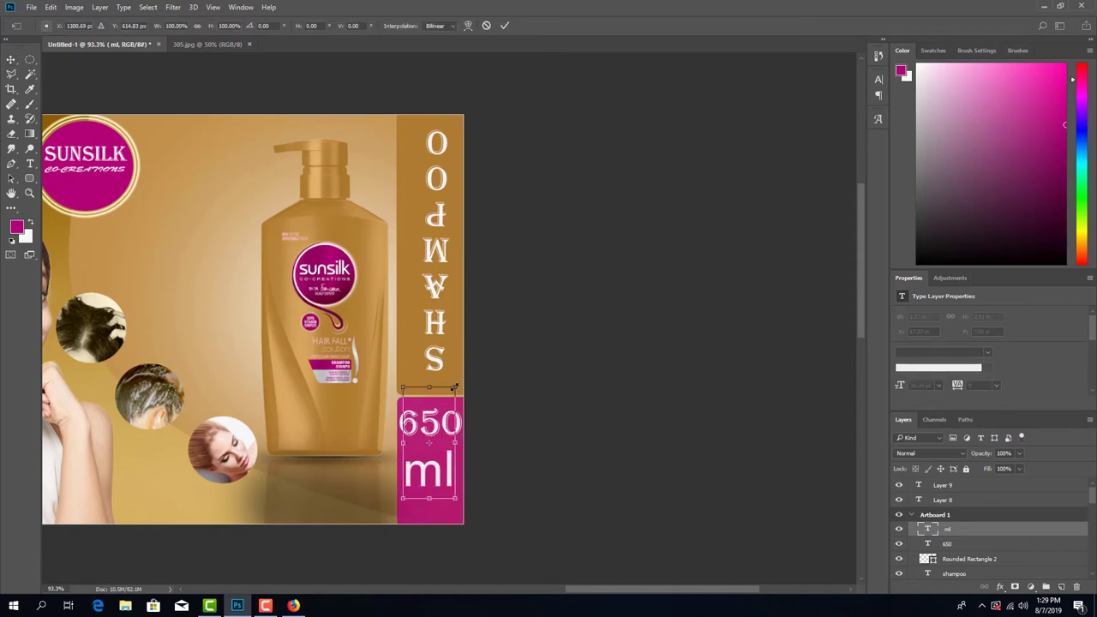
drag(454, 387, 448, 402)
key(Return)
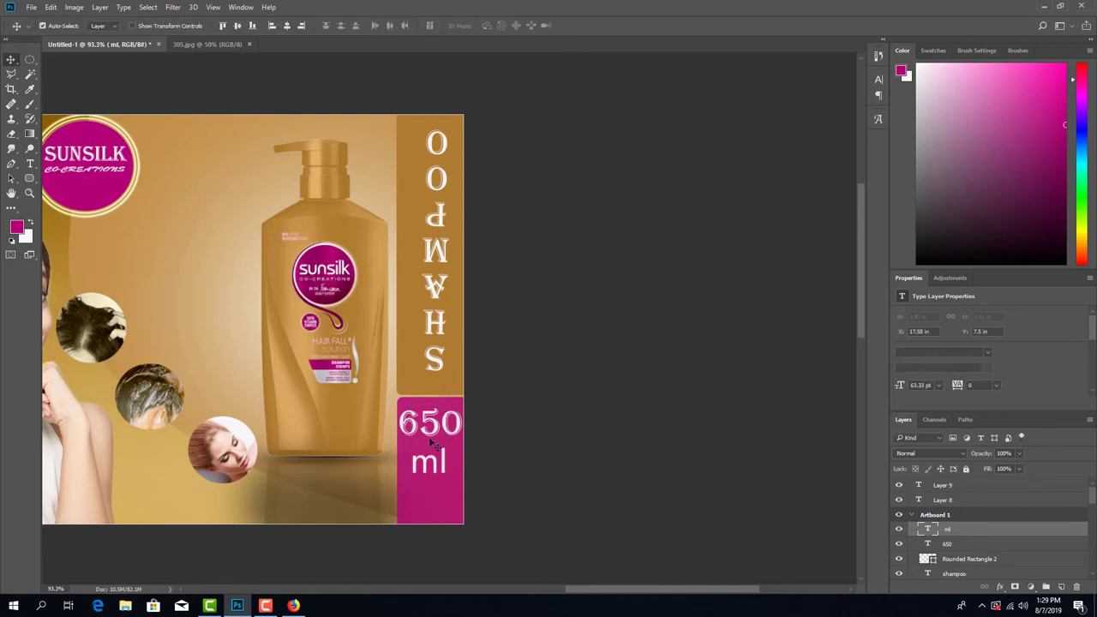
Step: Check the label in 305.jpg, and move the magenta rectangle with its 650 and ml texts slightly downward
click(211, 44)
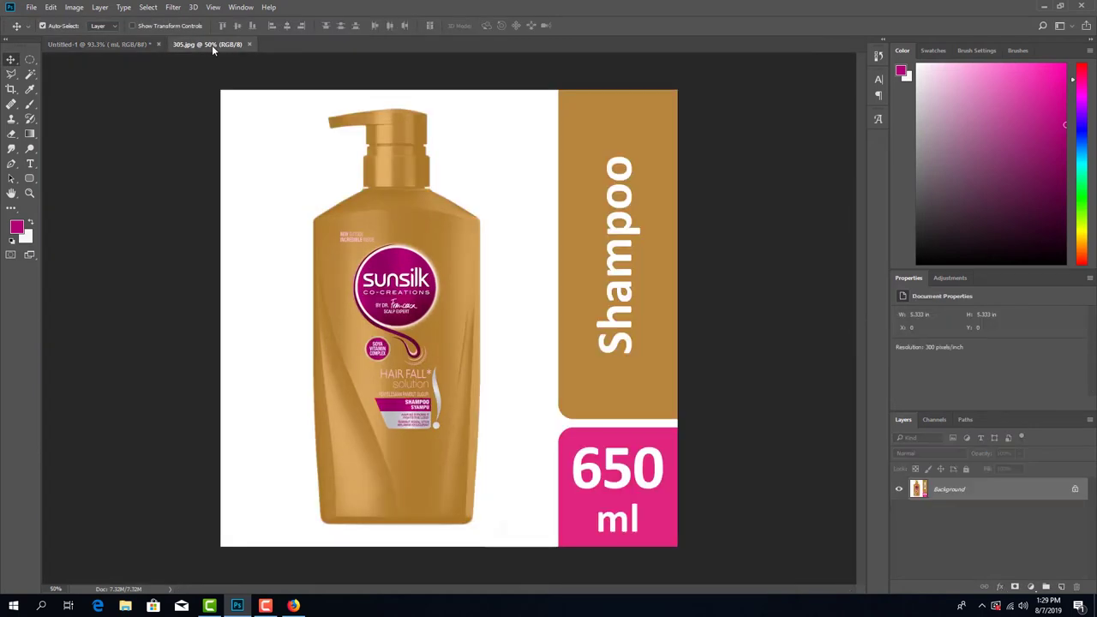
click(132, 43)
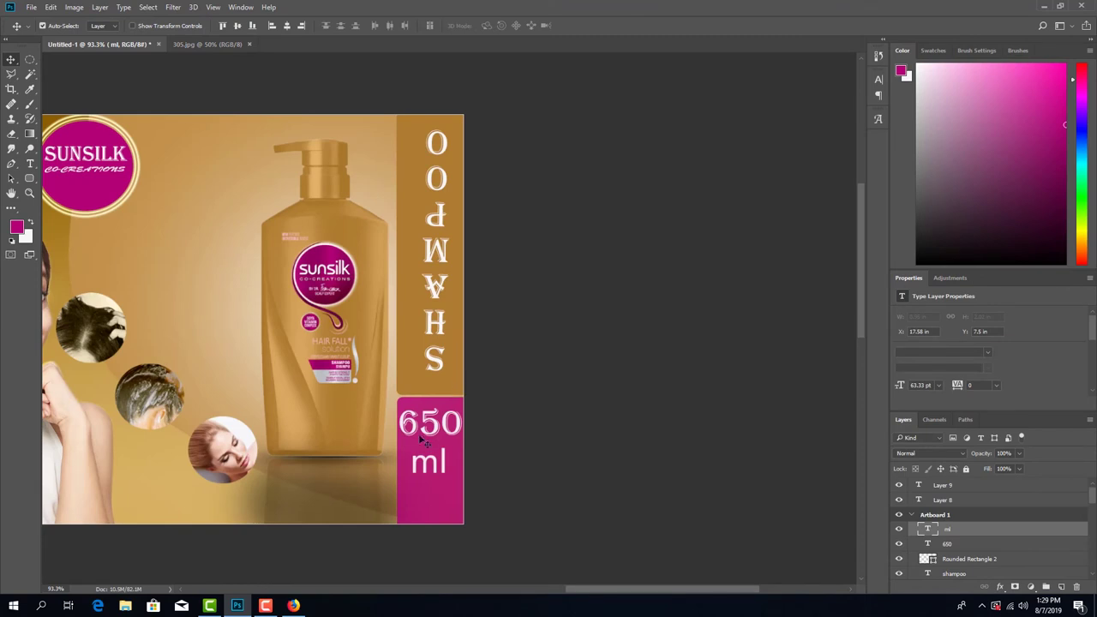
click(438, 497)
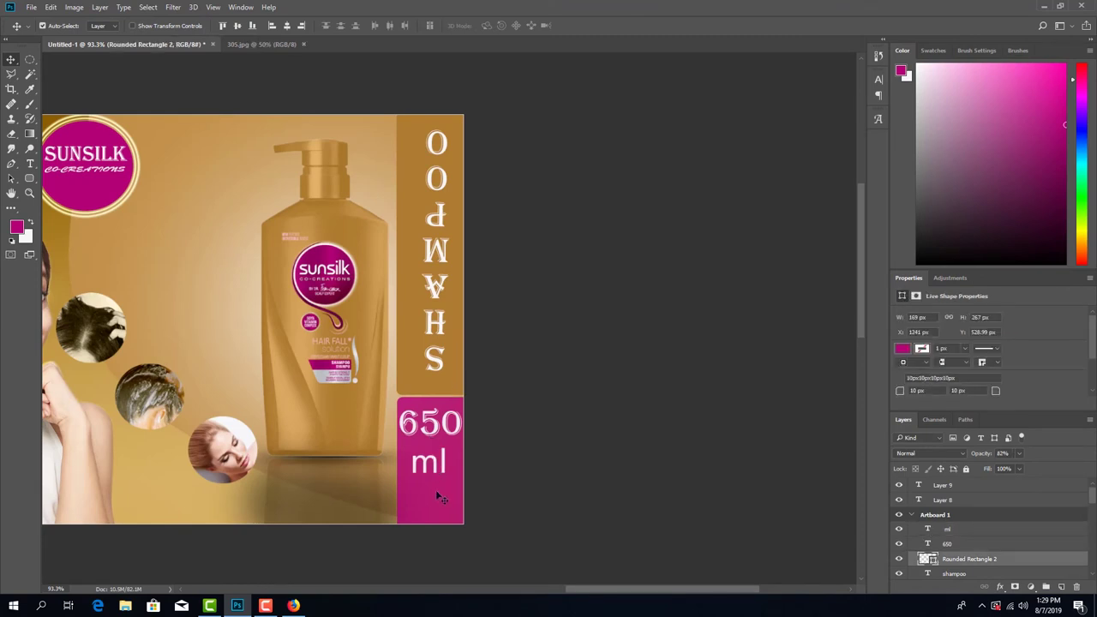
drag(437, 497, 437, 520)
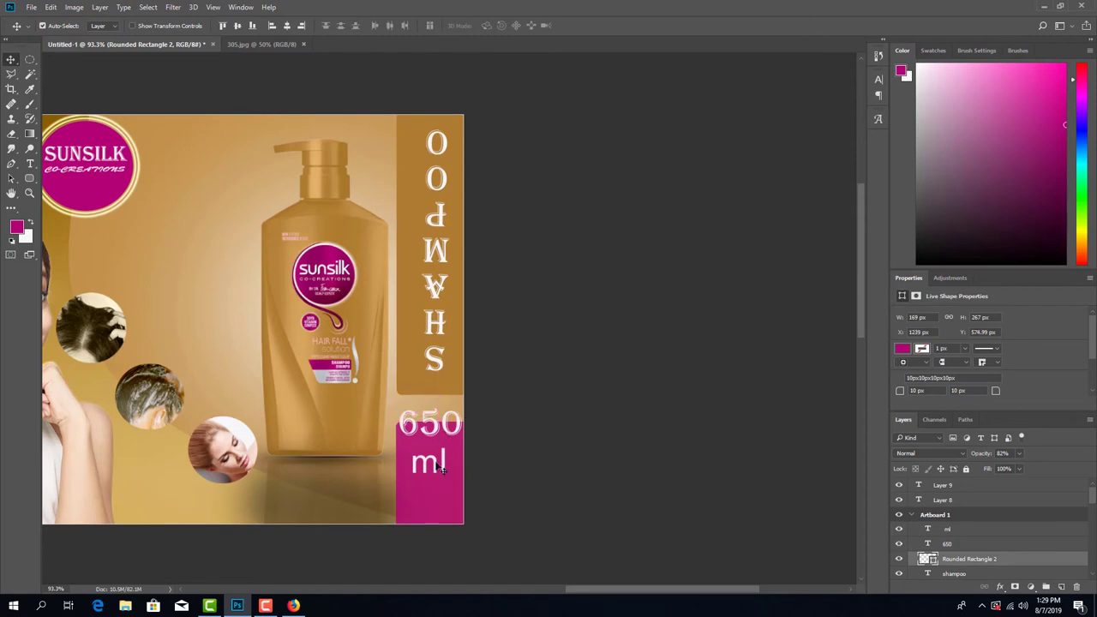
drag(439, 470, 438, 496)
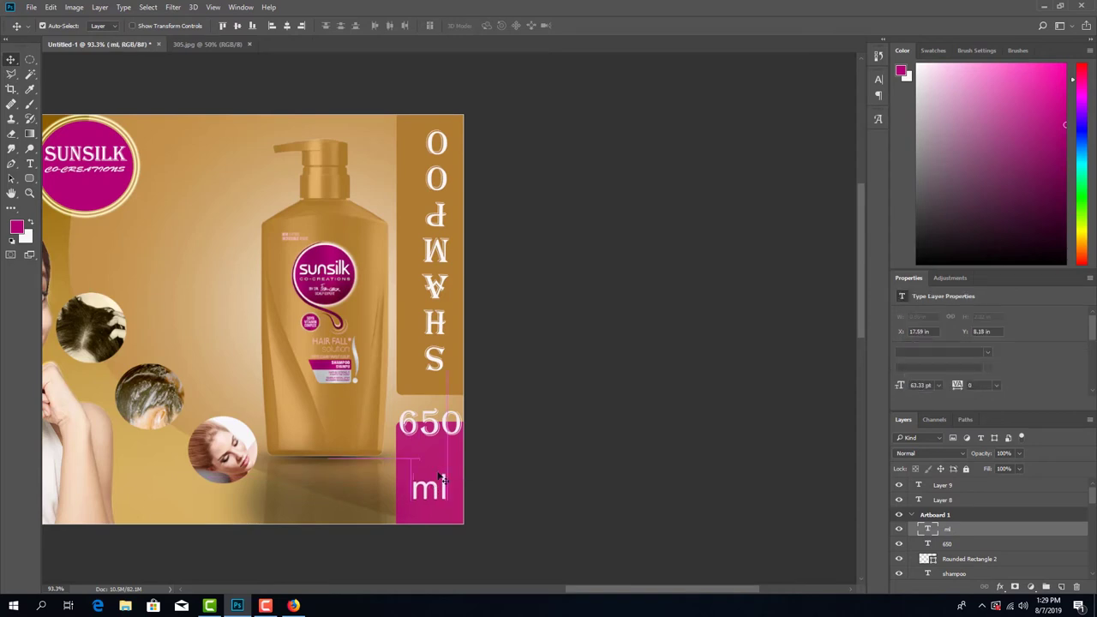
drag(437, 431, 438, 455)
Step: Move the brown rectangle down to sit just above the magenta one, shift the SHAMPOO text down within it, and compare with 305.jpg
drag(440, 373, 440, 403)
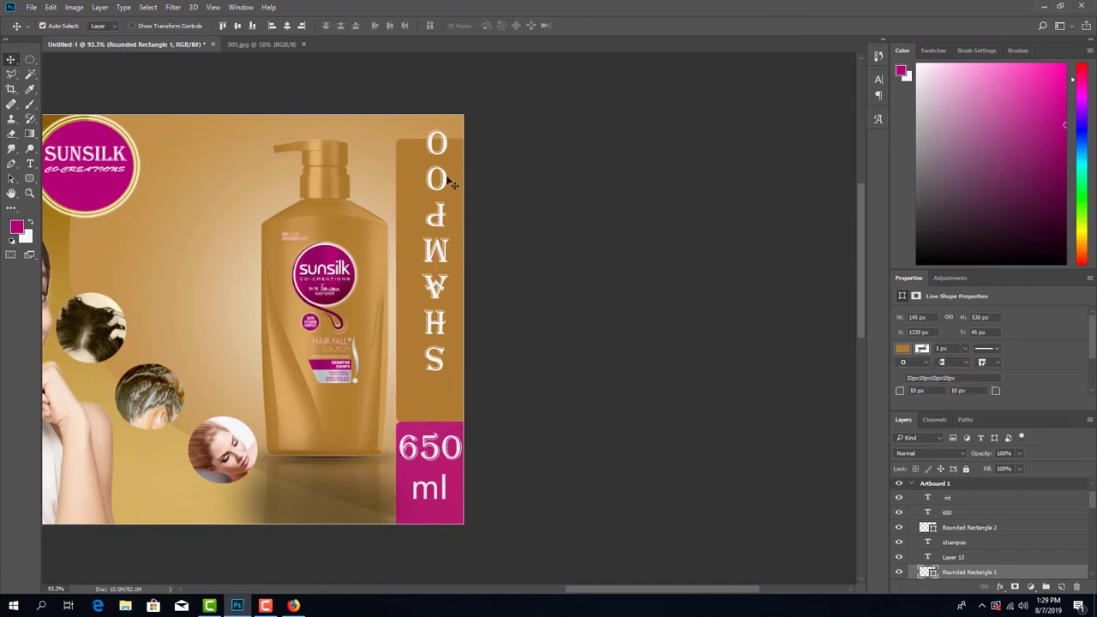
click(448, 179)
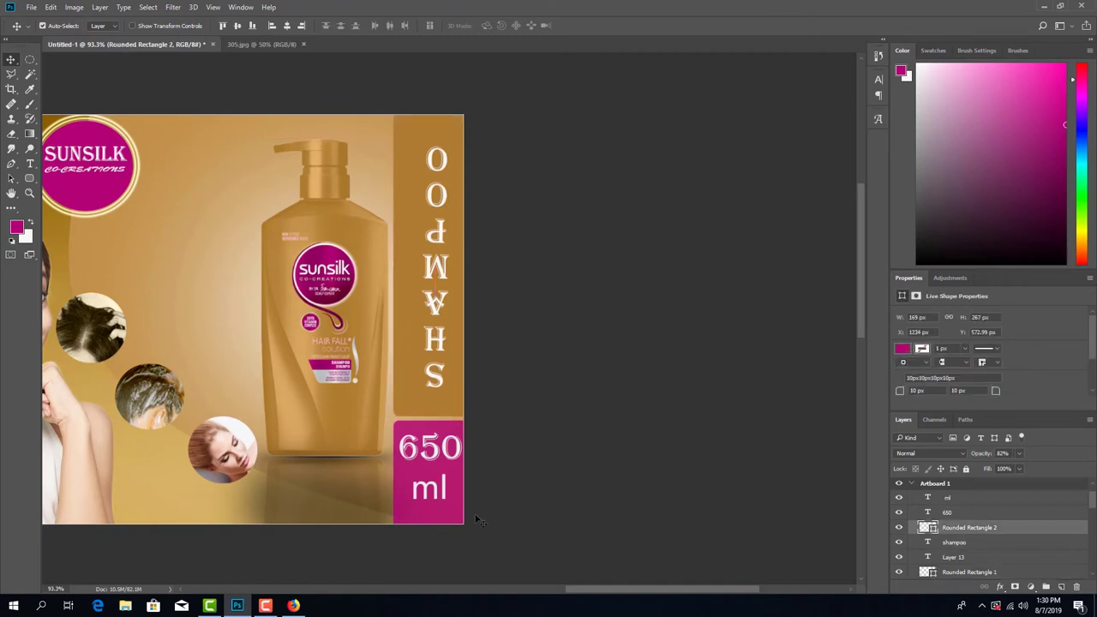
click(444, 380)
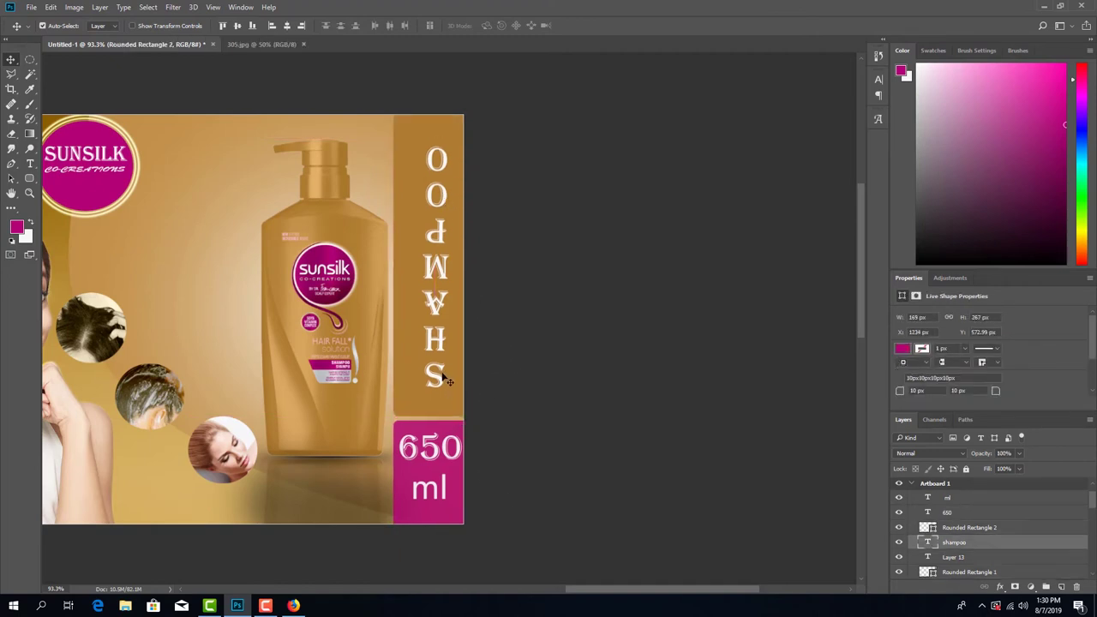
click(231, 41)
click(122, 45)
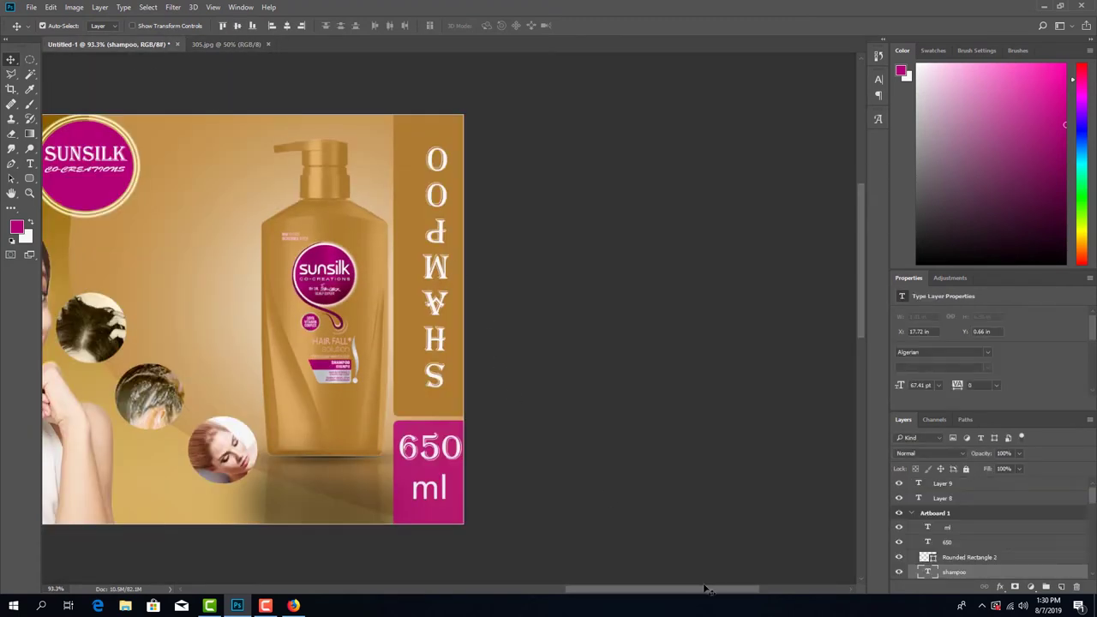
drag(708, 588, 635, 594)
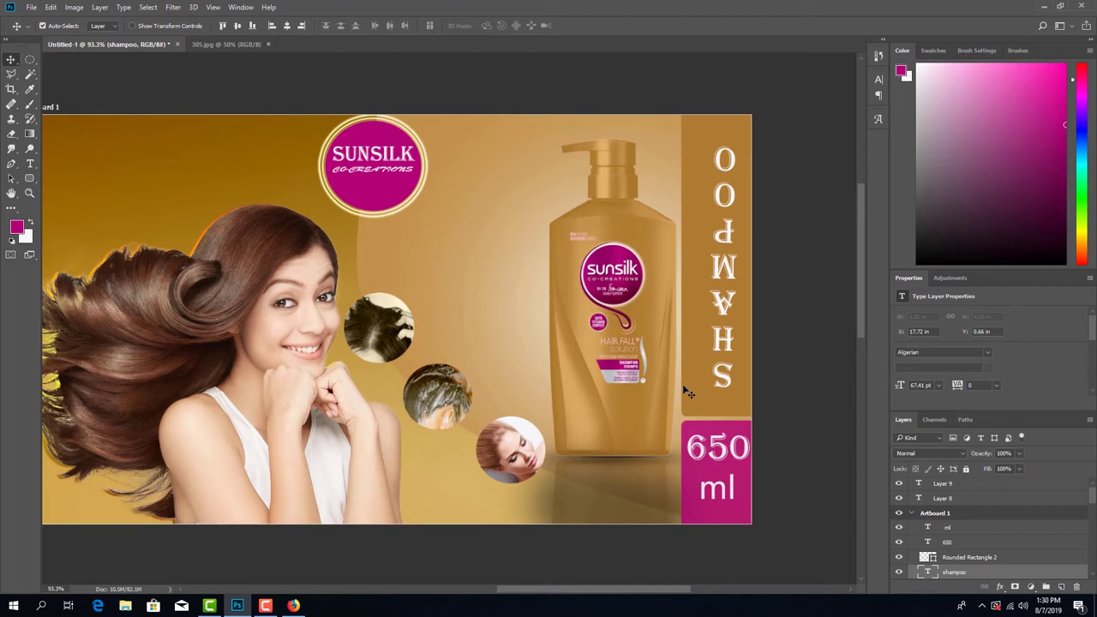
click(265, 605)
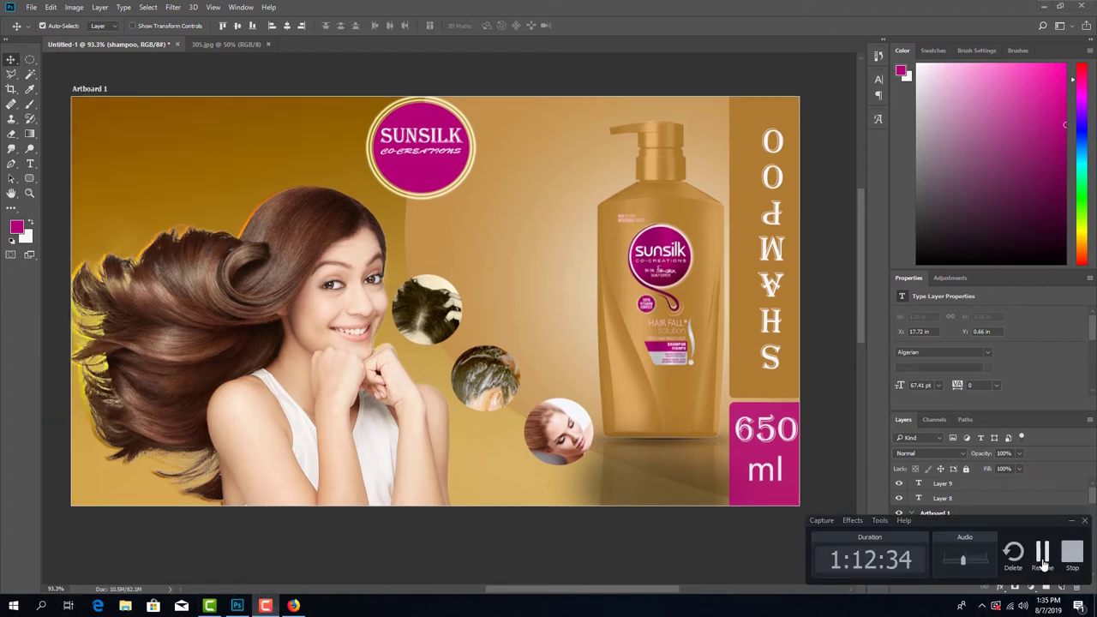
click(1042, 566)
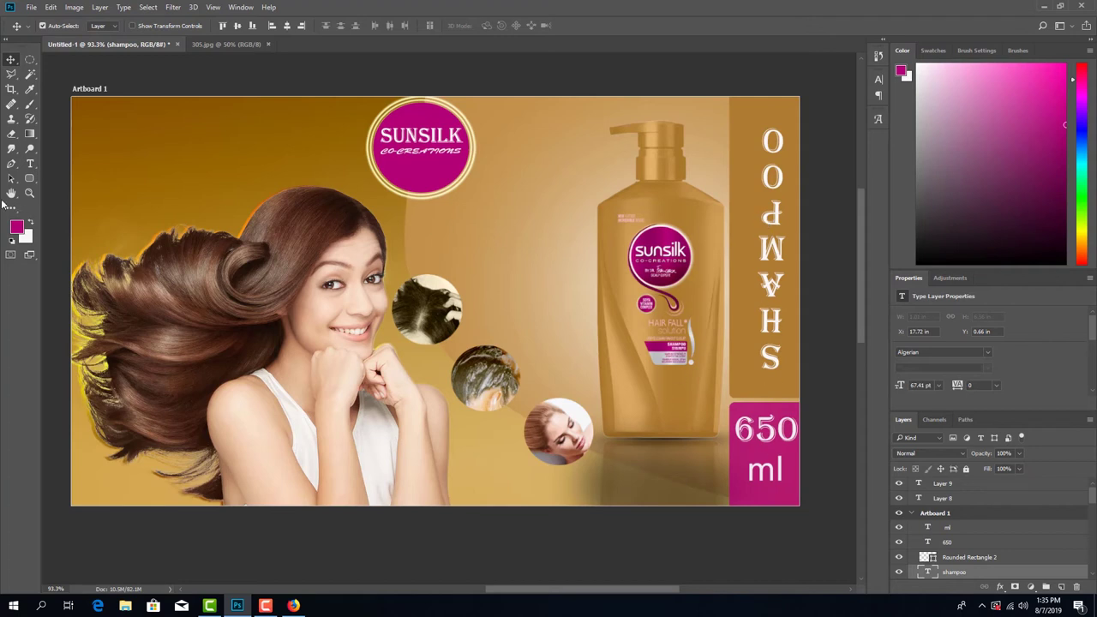
click(30, 69)
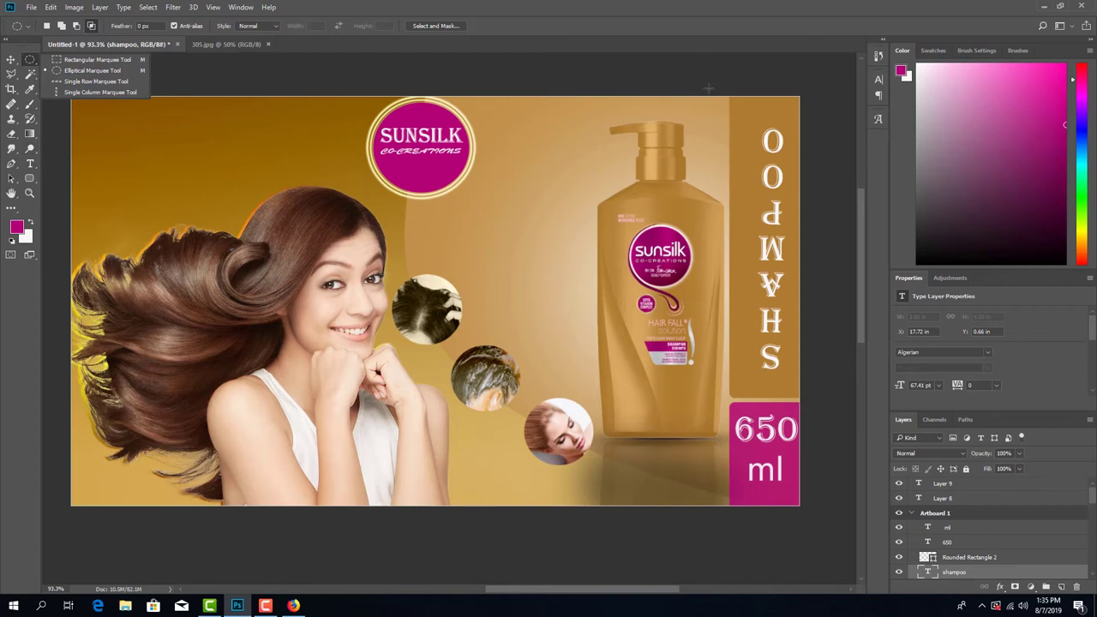
click(30, 164)
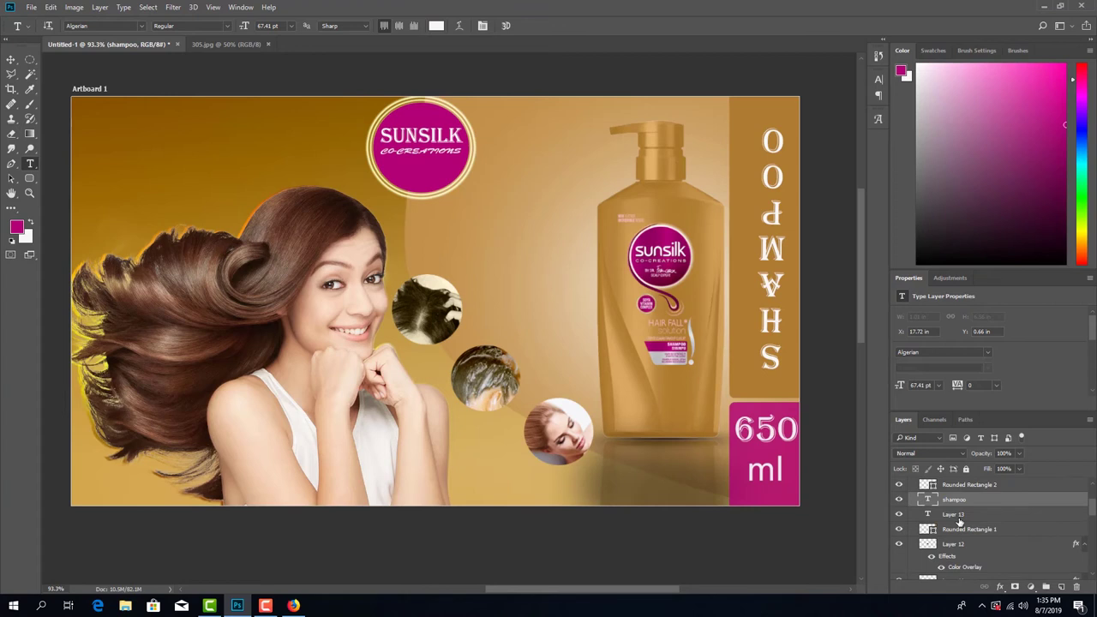
Step: Review the layer stack from the uppermost text layers down to Layer 6 and its effects
scroll(959, 521, up, 3)
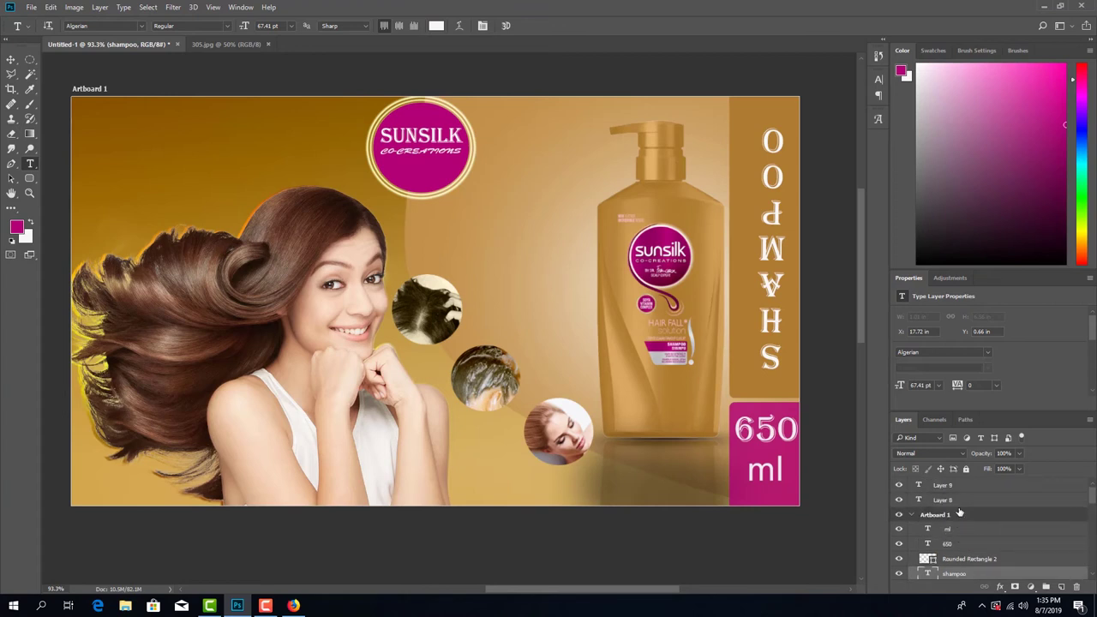
scroll(933, 523, down, 1)
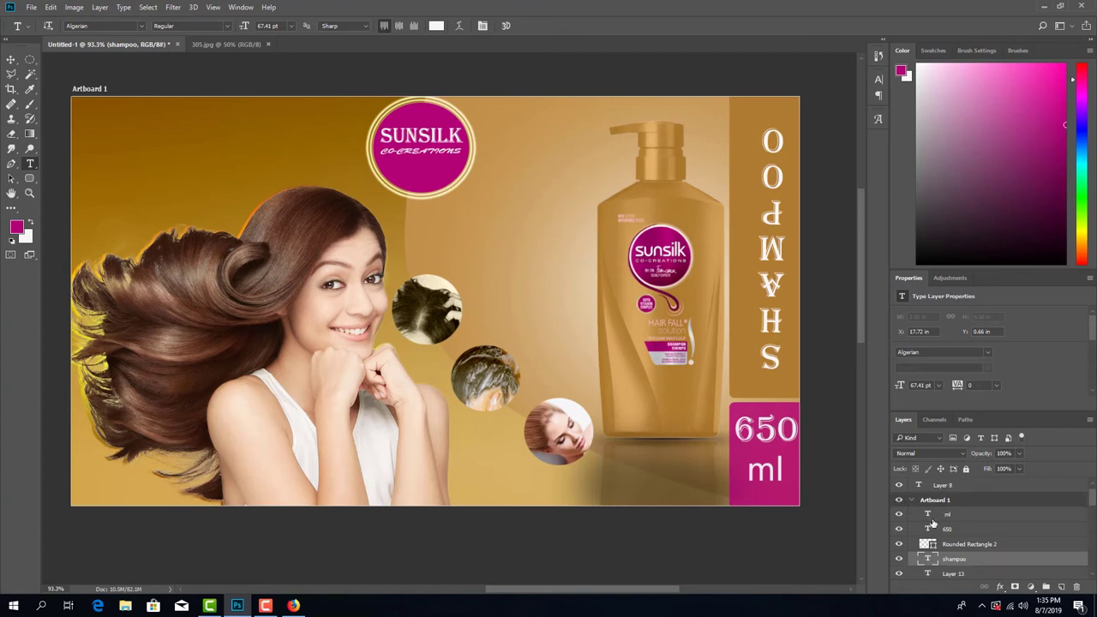
scroll(933, 524, up, 1)
scroll(933, 529, down, 2)
scroll(932, 528, up, 2)
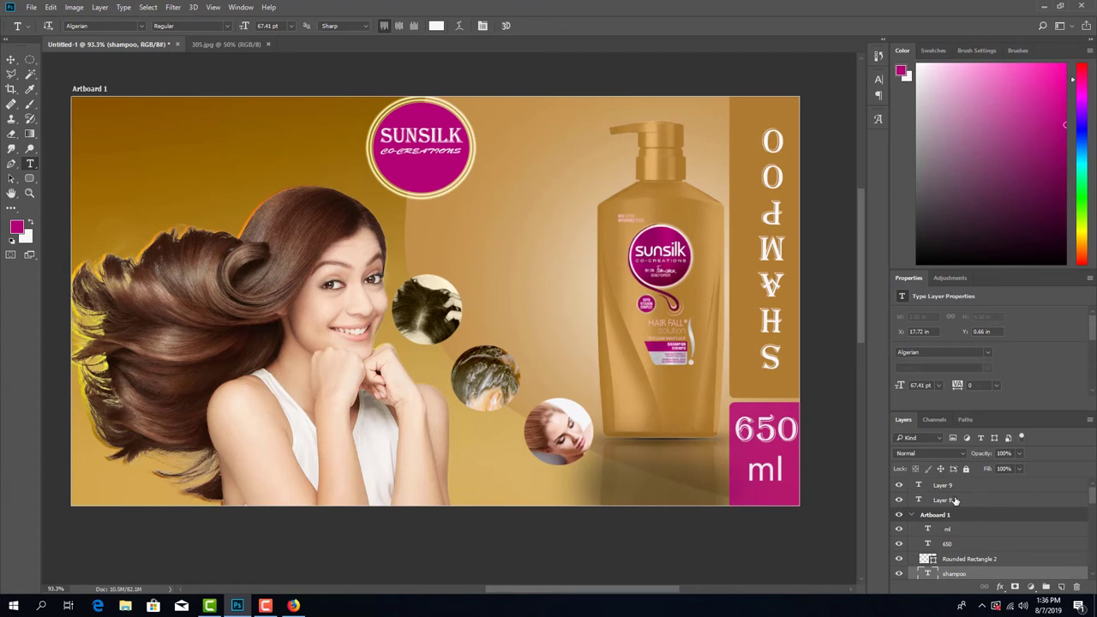
scroll(966, 521, down, 4)
scroll(970, 525, down, 5)
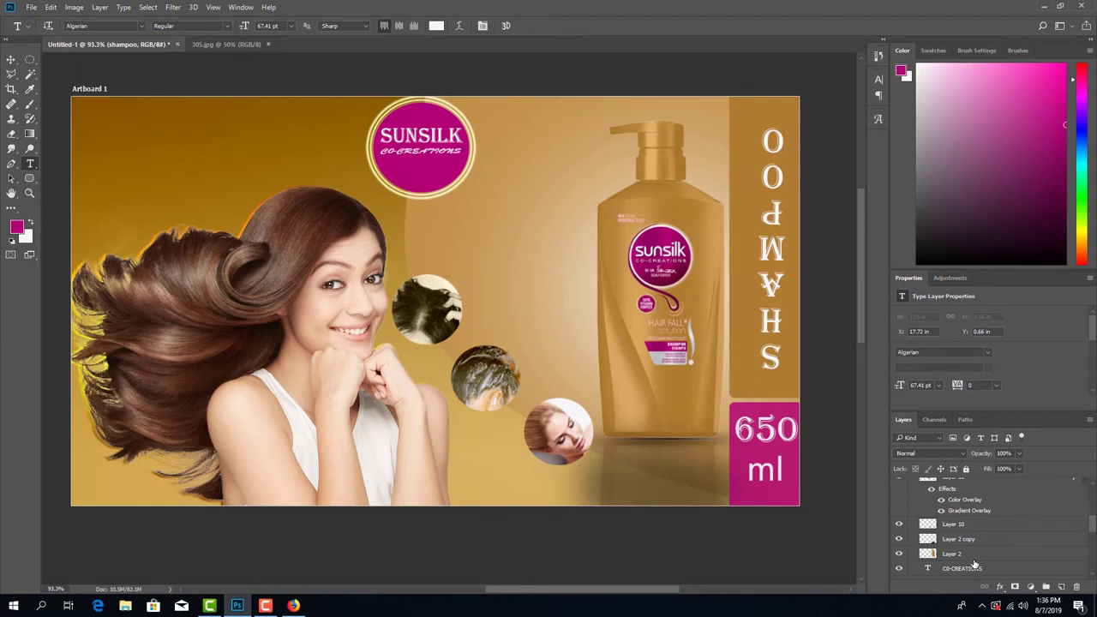
scroll(975, 564, down, 3)
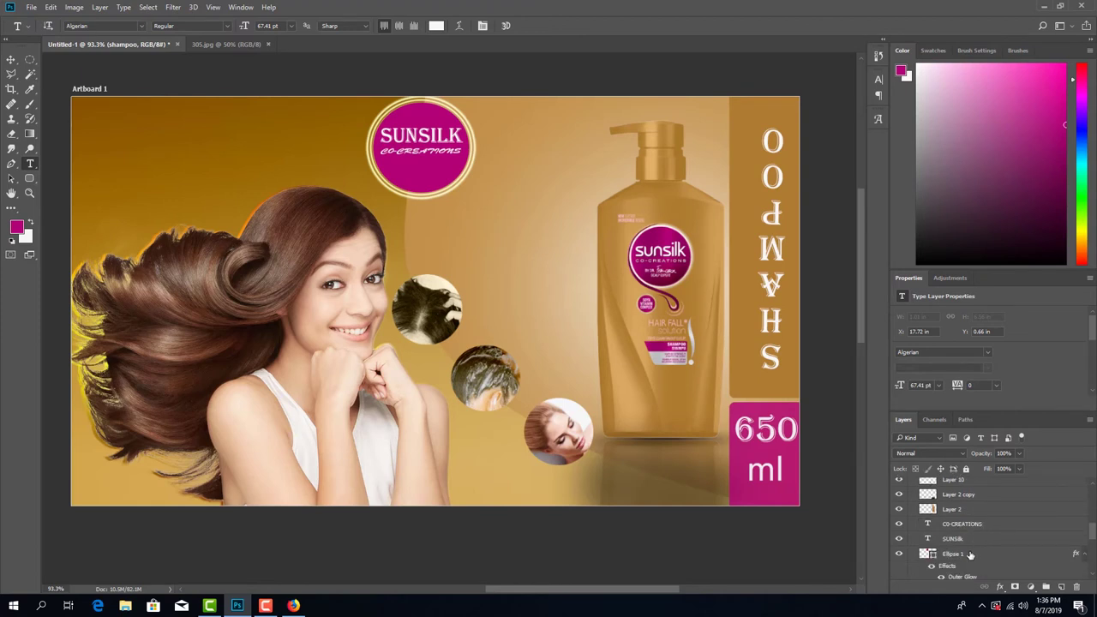
scroll(974, 544, down, 2)
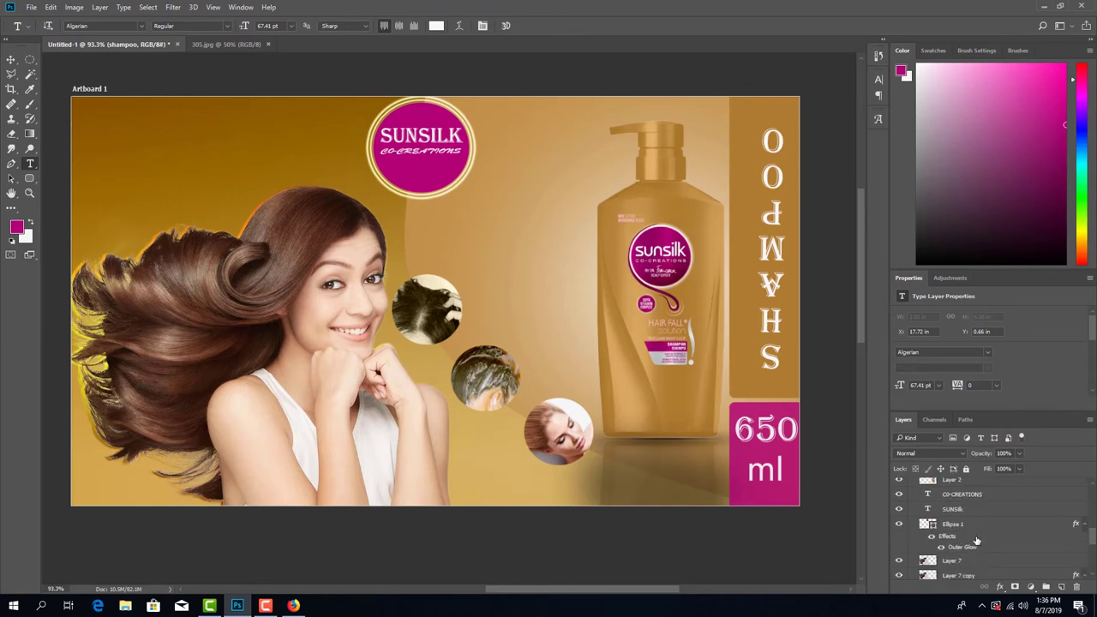
scroll(976, 541, down, 3)
scroll(975, 540, down, 1)
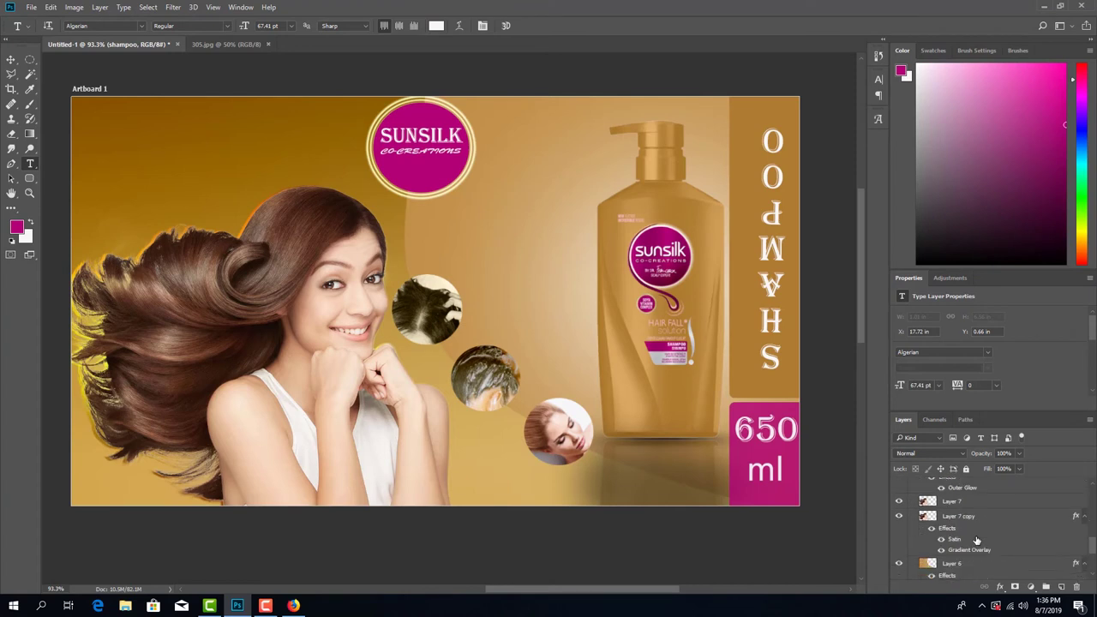
Step: Select Layer 4, the light glow behind the bottle, and set its opacity to 85%
click(11, 59)
click(598, 285)
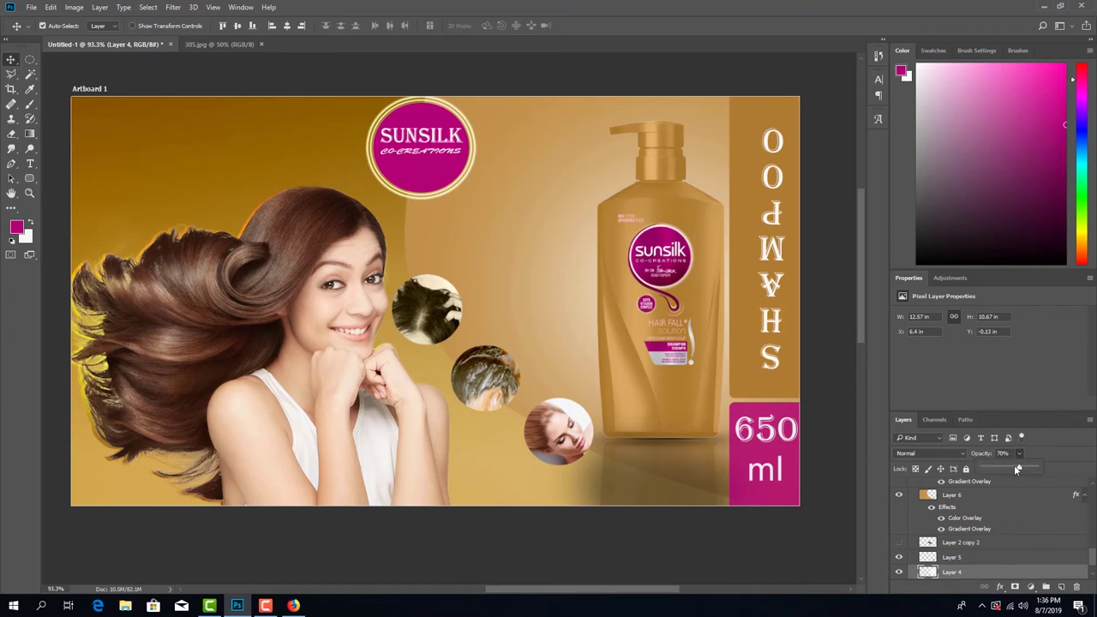
drag(1016, 468, 1028, 469)
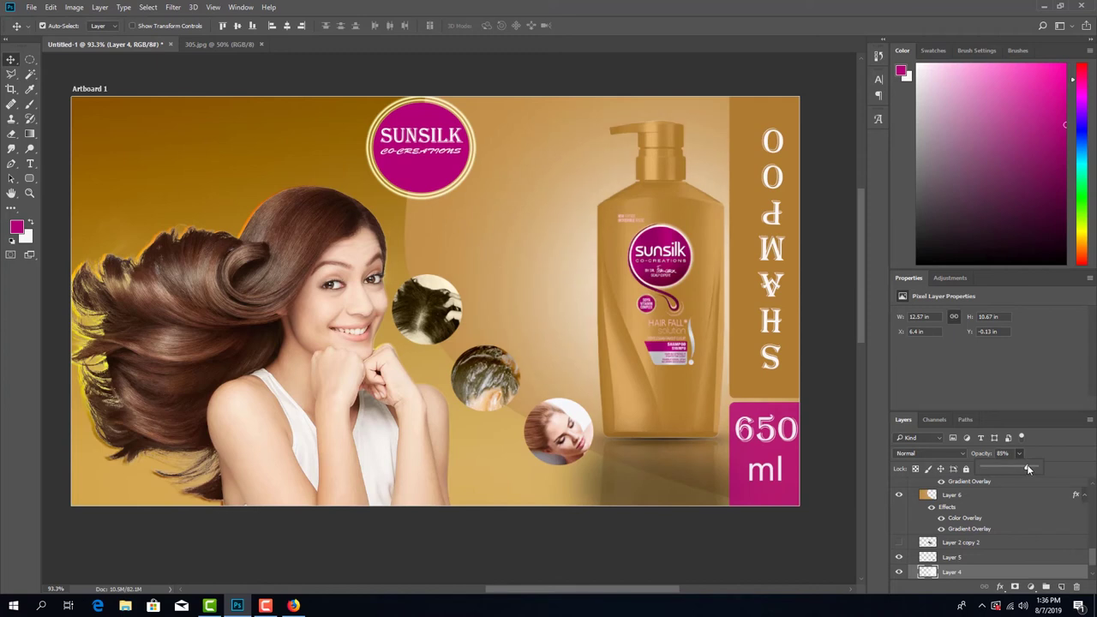
drag(1028, 469, 1025, 470)
Step: Save the artwork as a Photoshop file named poster desigen001 in the my PS folder, keeping Maximize Compatibility on
click(31, 7)
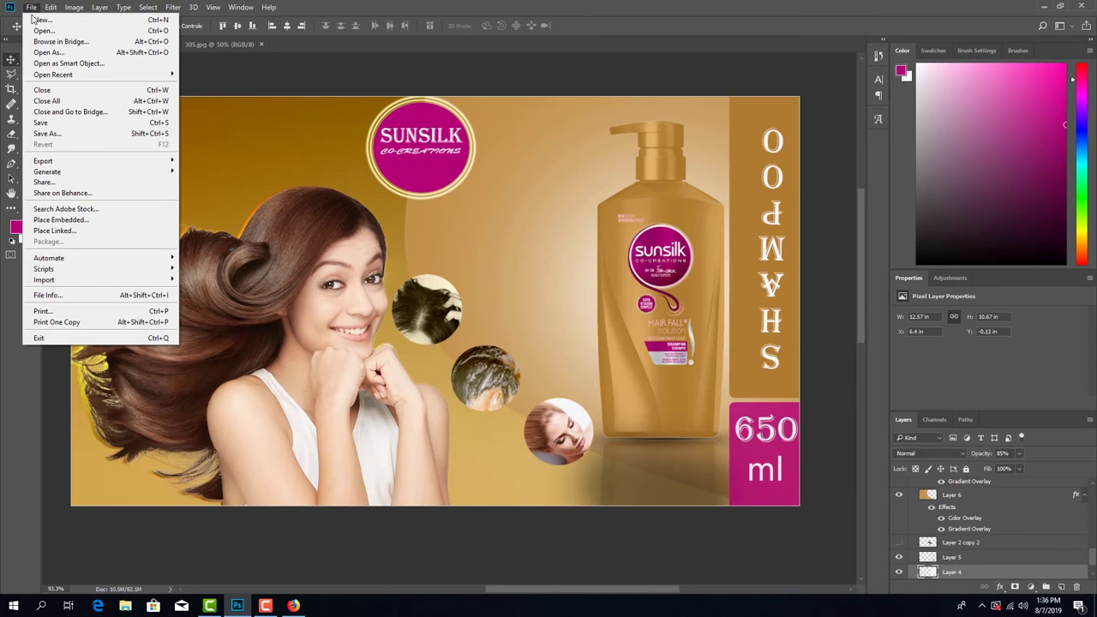
click(50, 134)
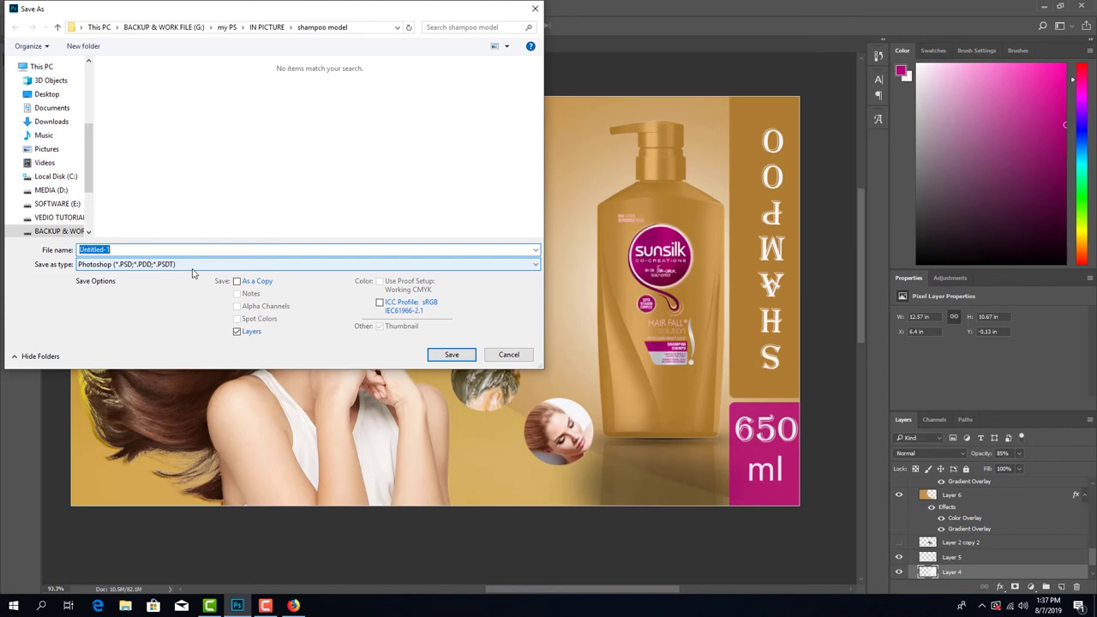
click(155, 249)
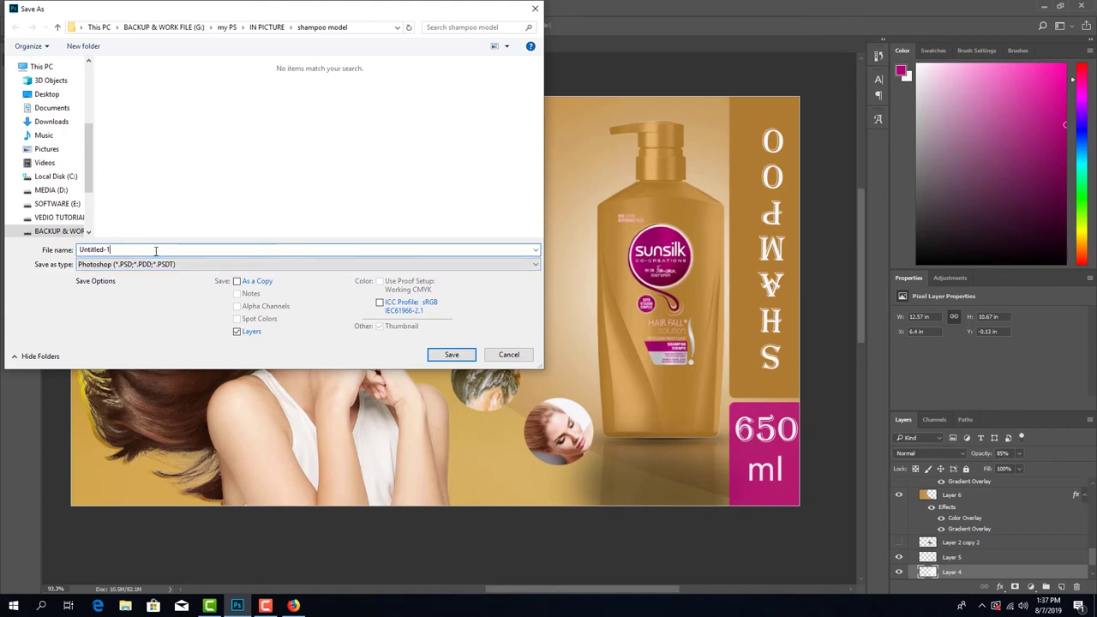
double_click(104, 249)
text(poster desigen001)
click(51, 231)
click(130, 200)
double_click(133, 201)
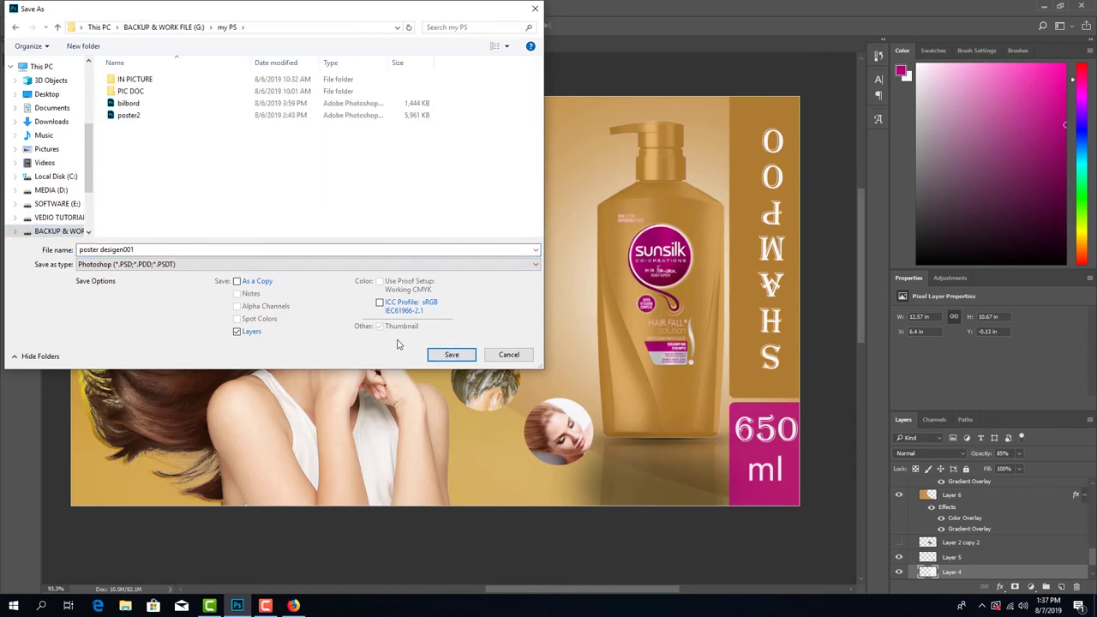
click(450, 356)
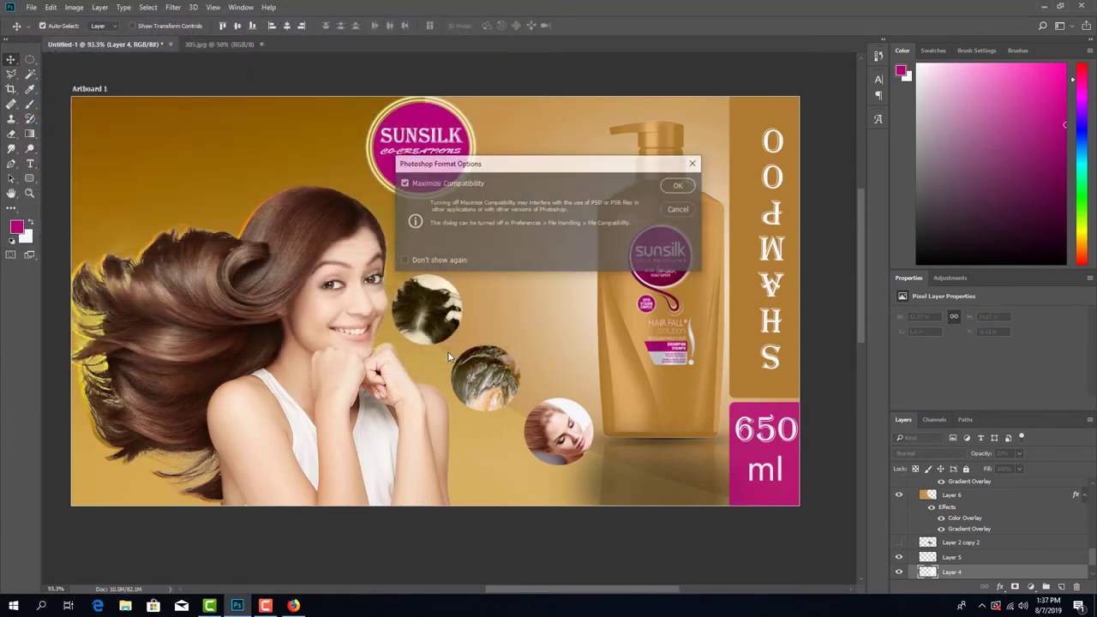
click(680, 186)
Step: Save a JPEG copy of the artwork as poster desigen001 in the my PS folder
click(31, 7)
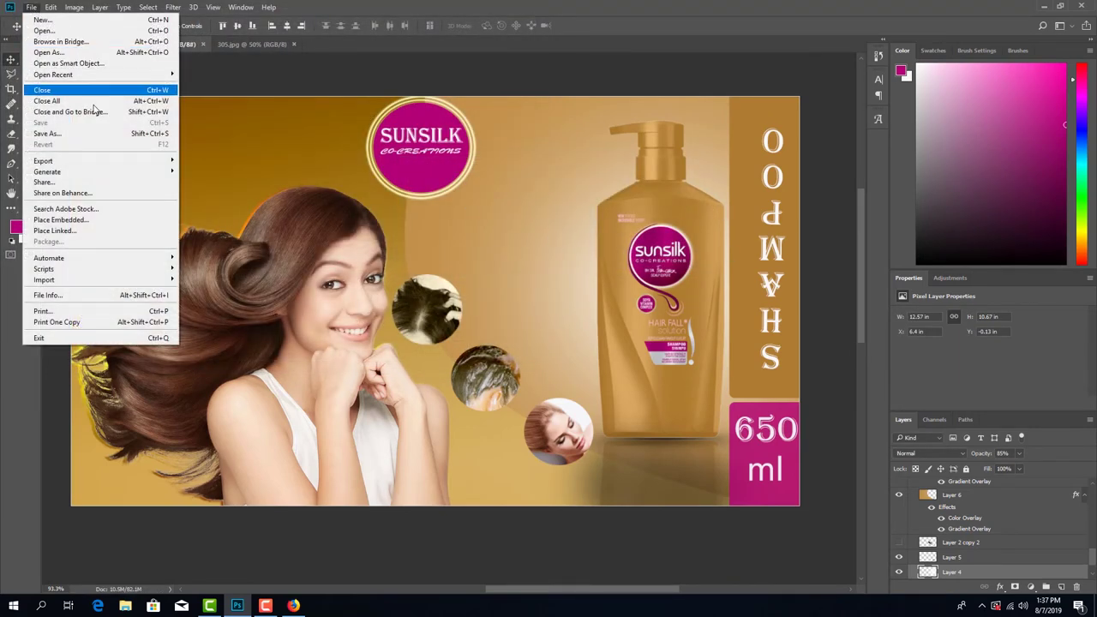
click(90, 133)
click(197, 264)
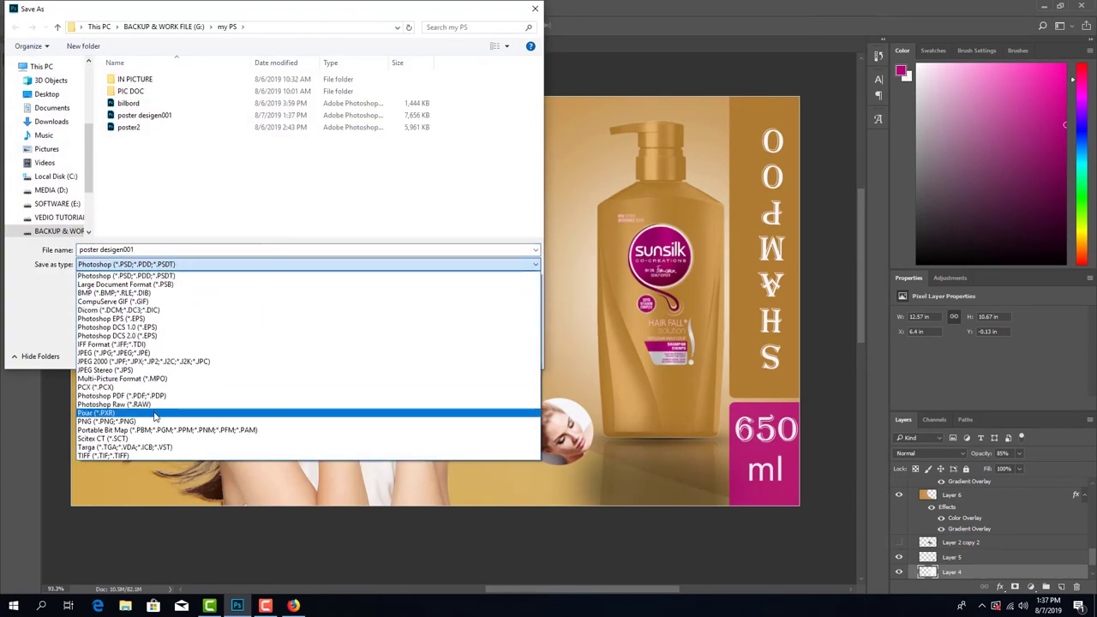
click(158, 421)
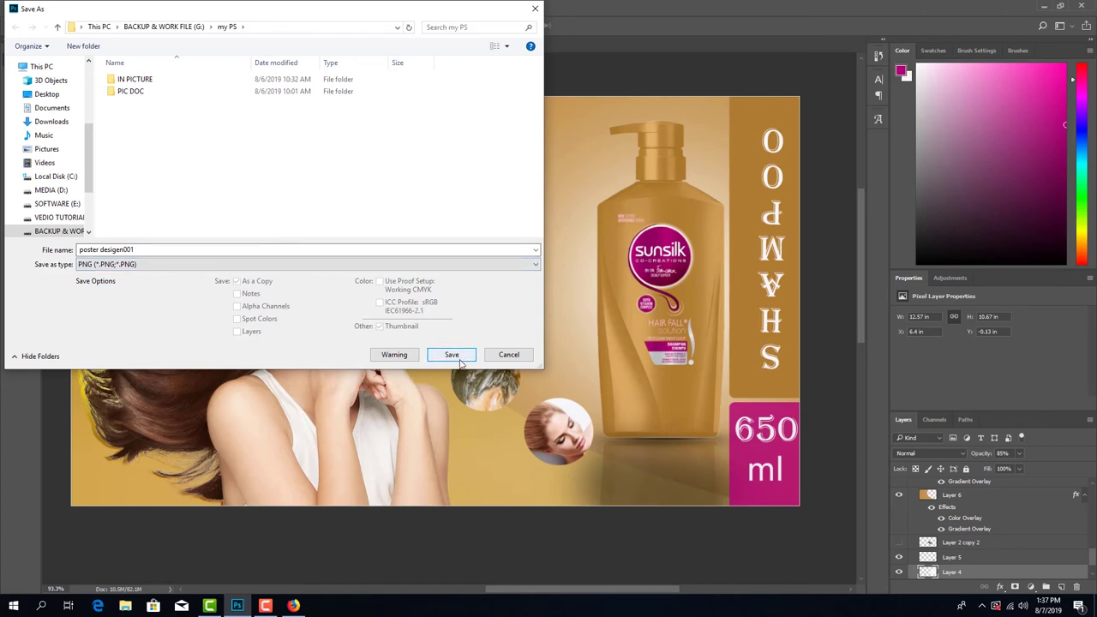
click(390, 266)
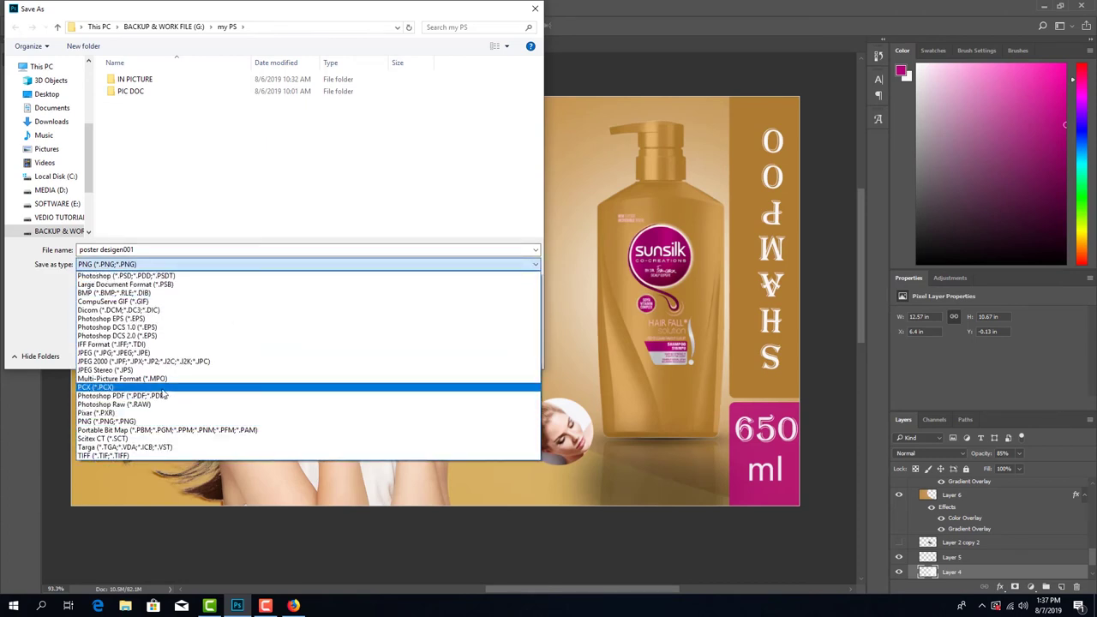
click(157, 354)
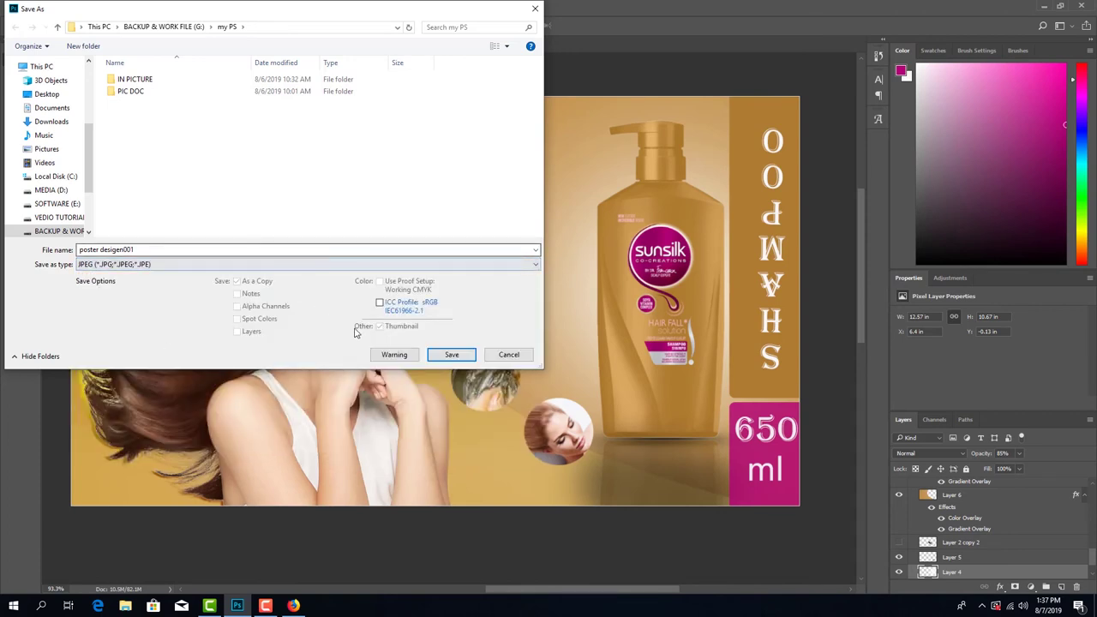
click(449, 358)
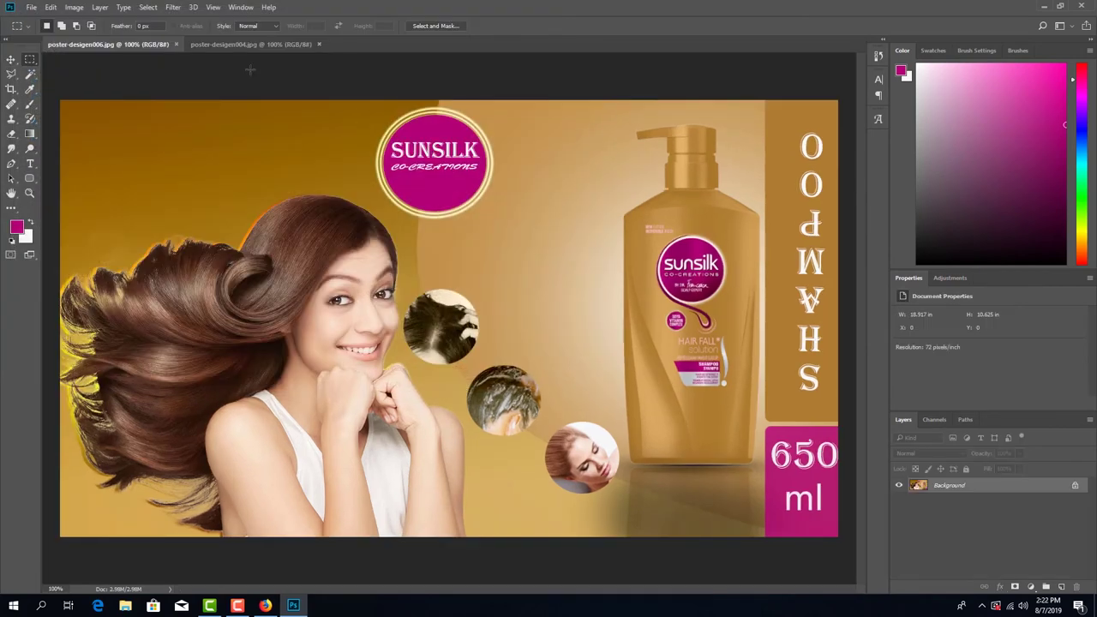
Step: View the alternative poster version in poster-desigen004.jpg
click(253, 43)
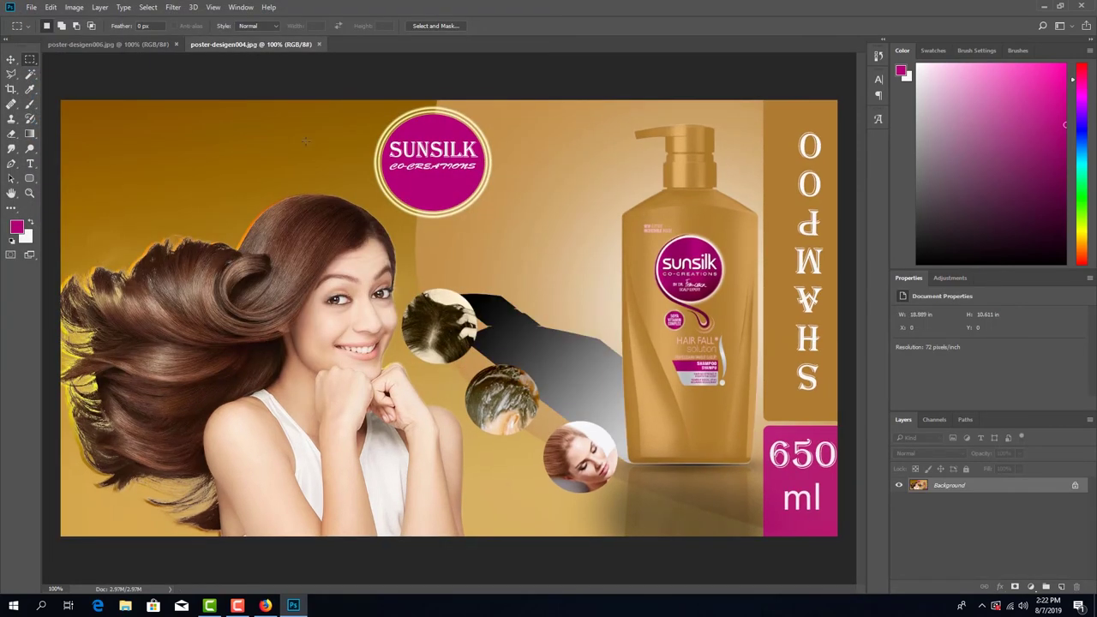
Step: Create a new document from the Web Most Common preset, 1366 x 768 px at 72 ppi
click(82, 43)
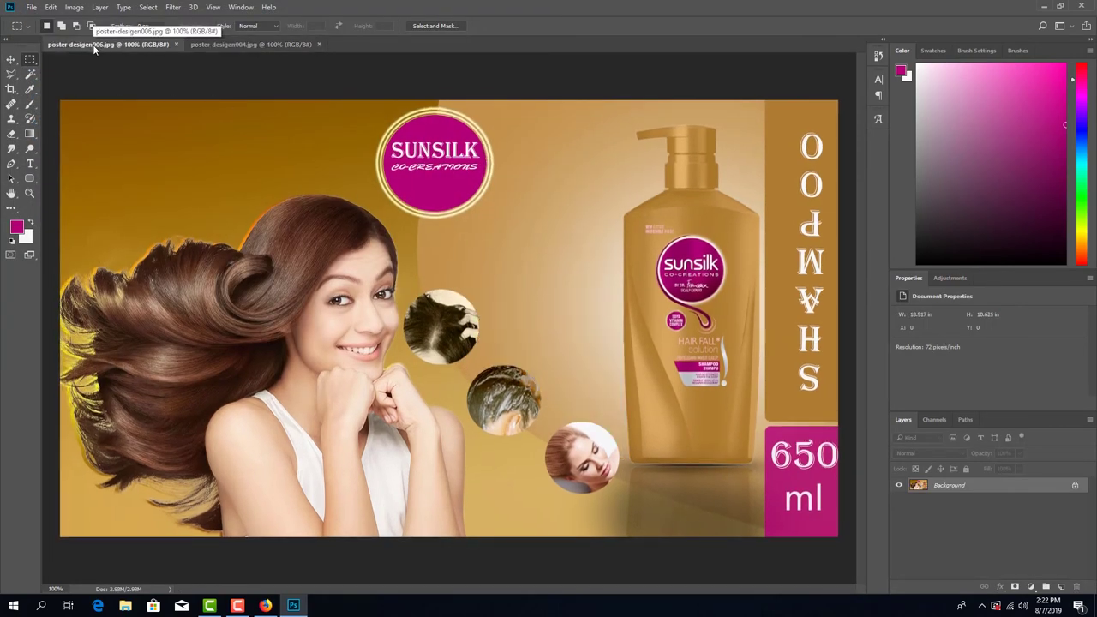
click(33, 8)
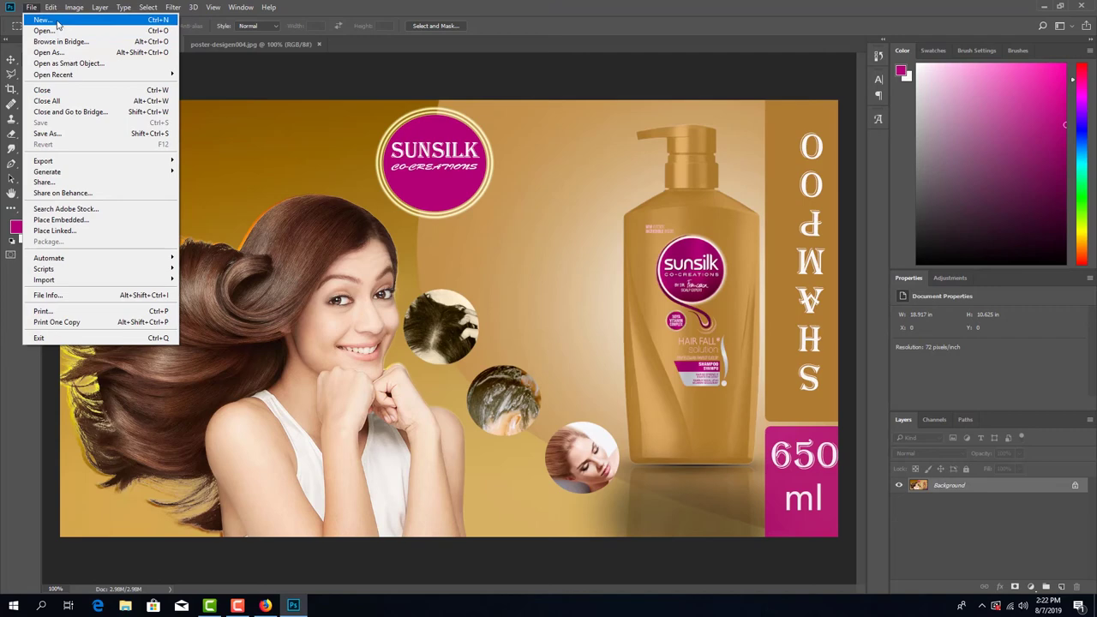
click(45, 20)
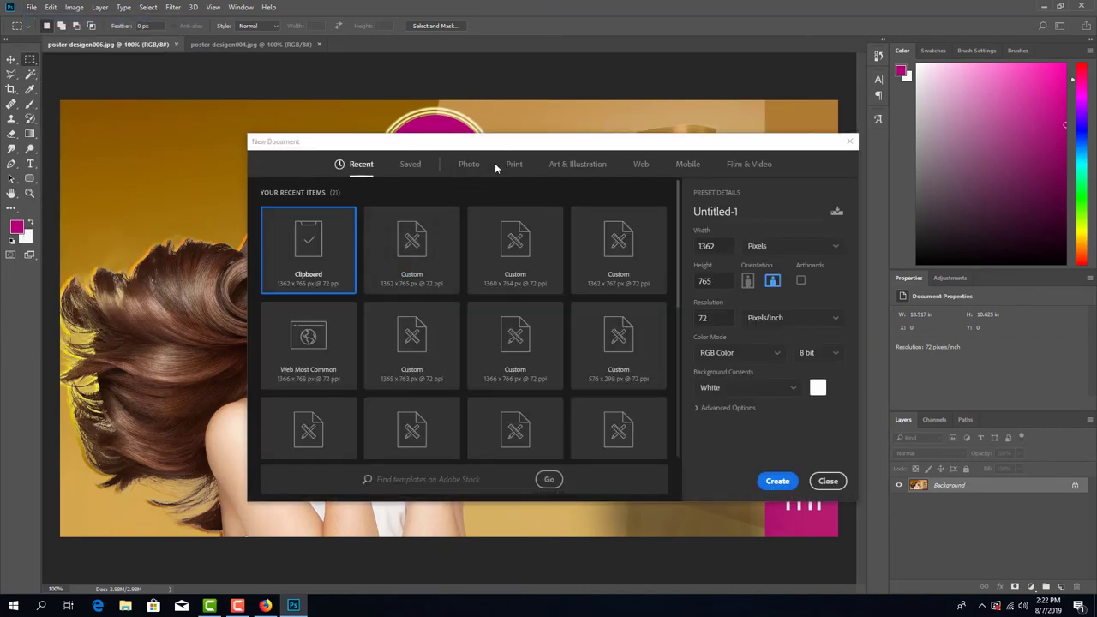
click(641, 165)
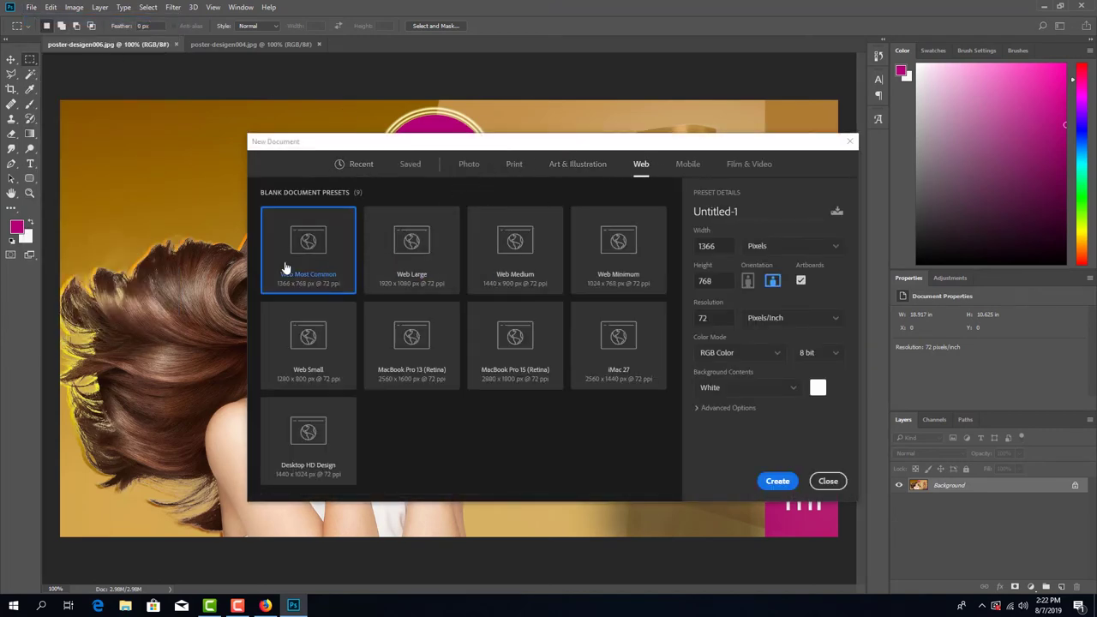
click(775, 481)
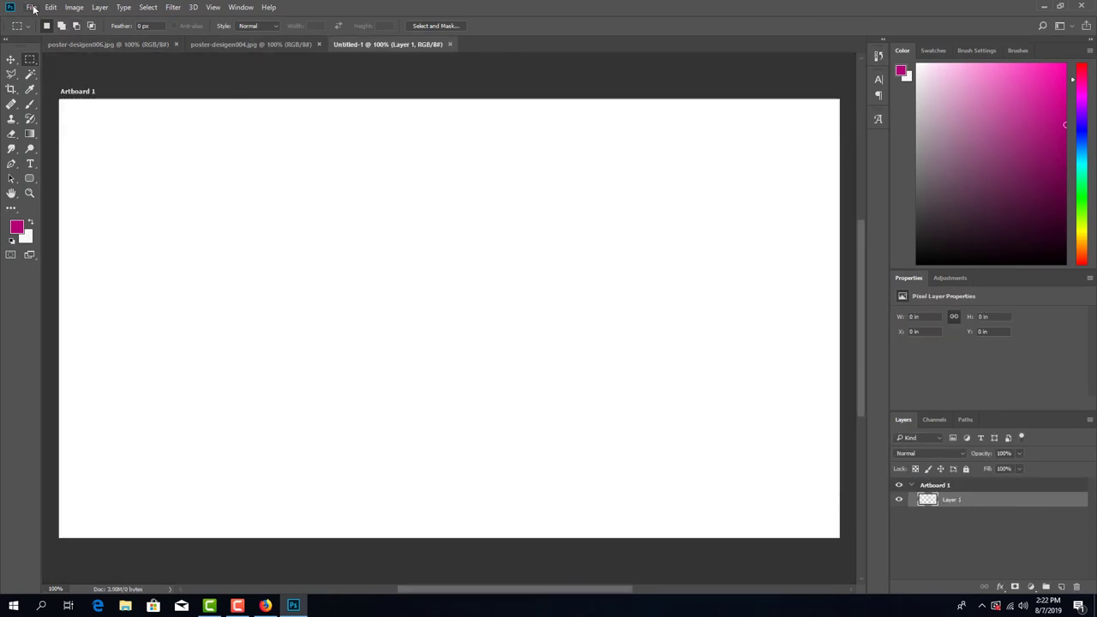
Step: Open the Billboard-PNG-Image-HD picture from the Billboard folder inside PIC DOC
click(33, 8)
click(51, 31)
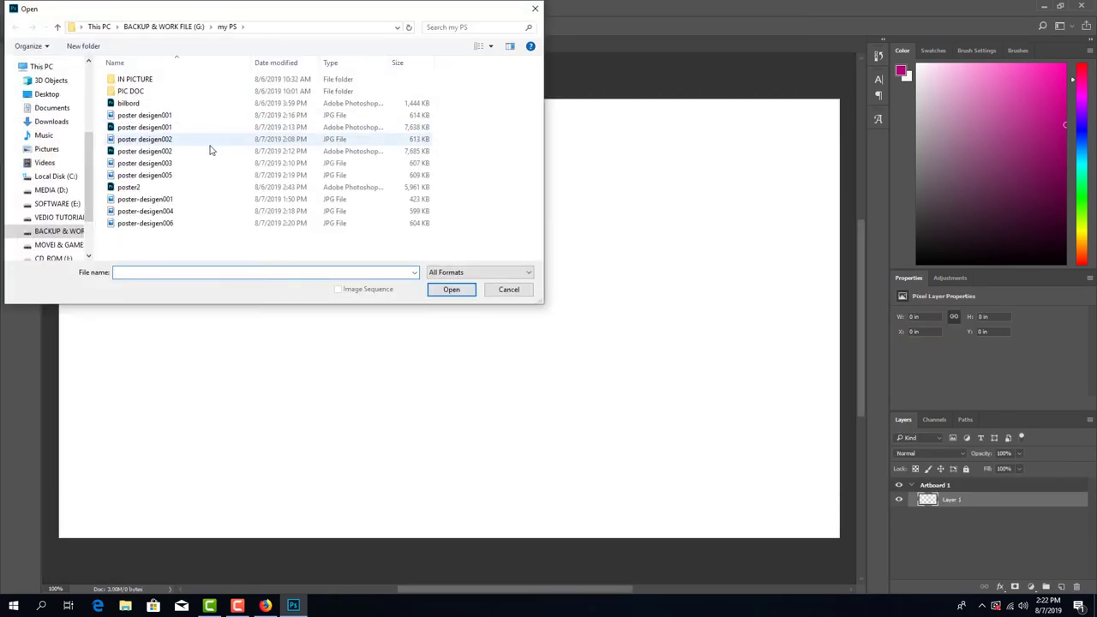
double_click(127, 90)
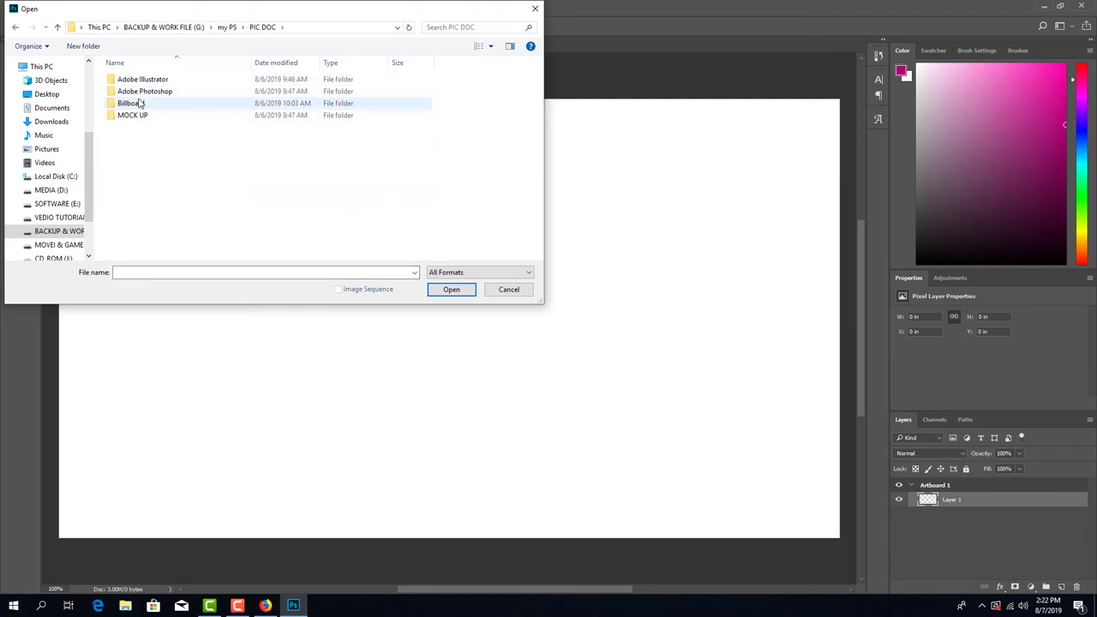
double_click(140, 102)
click(202, 96)
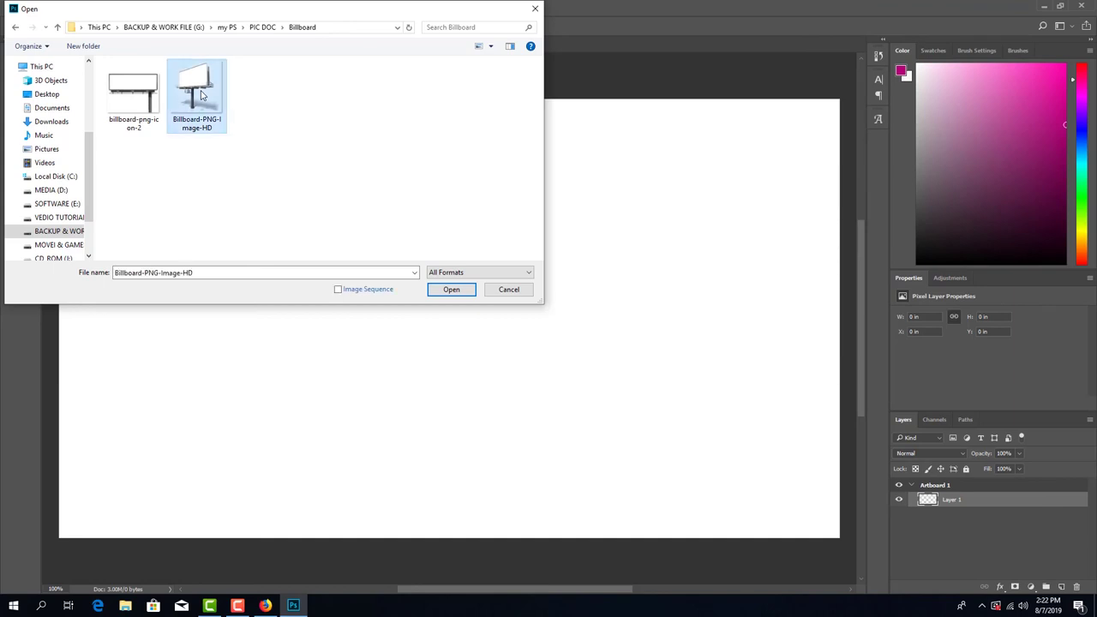
double_click(202, 96)
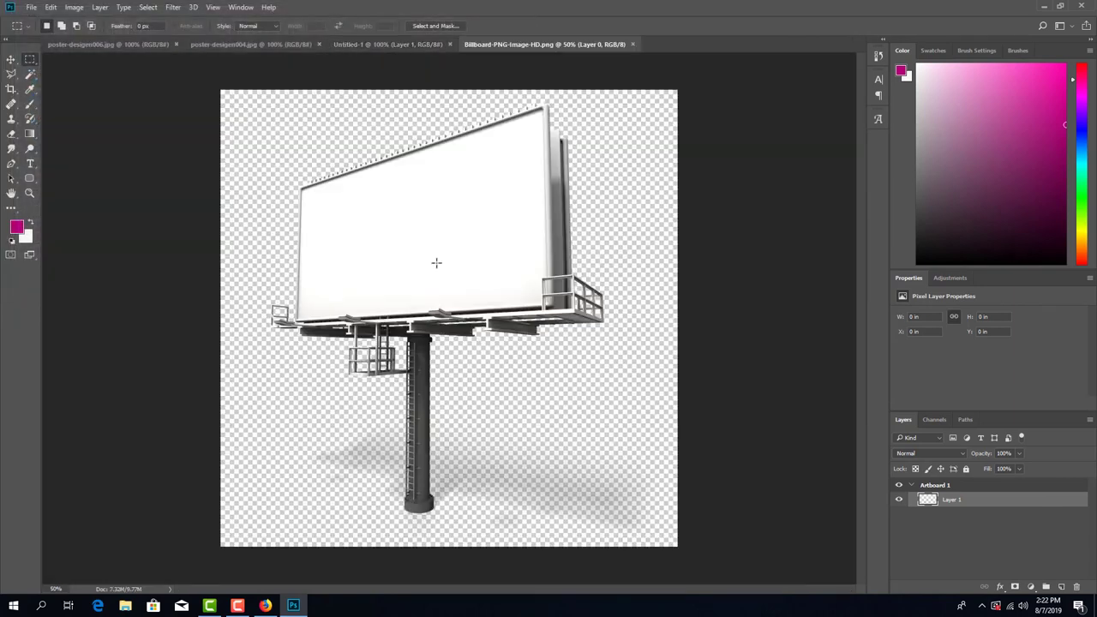
Step: Copy the billboard picture into the Untitled-1 artboard, scale it to about 50% and centre it so the whole structure fits
click(12, 60)
drag(495, 201, 463, 374)
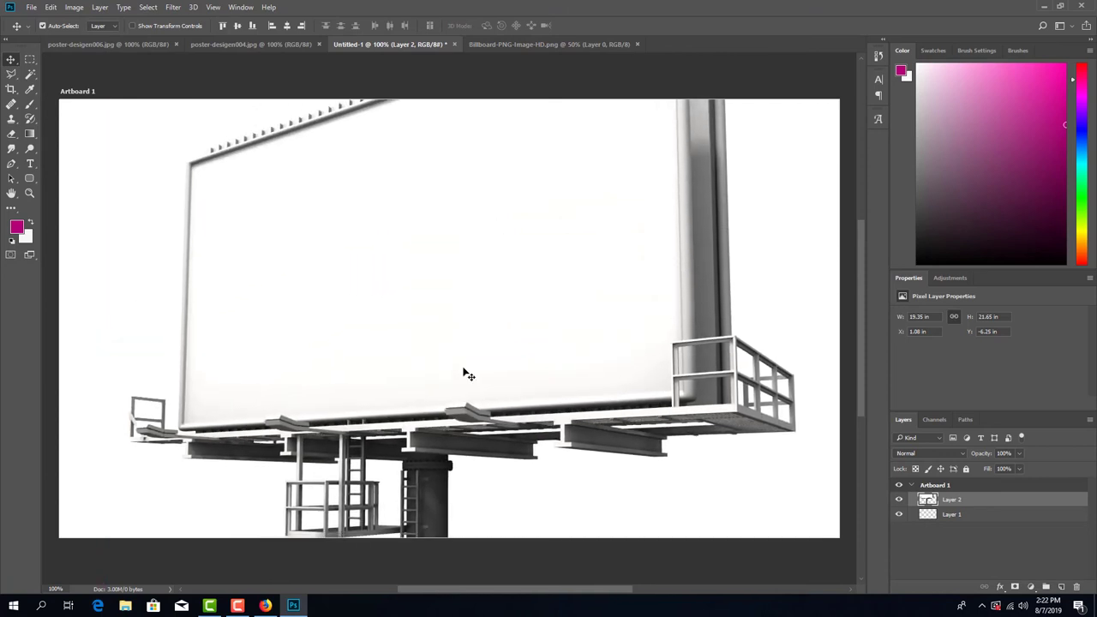
key(ctrl+t)
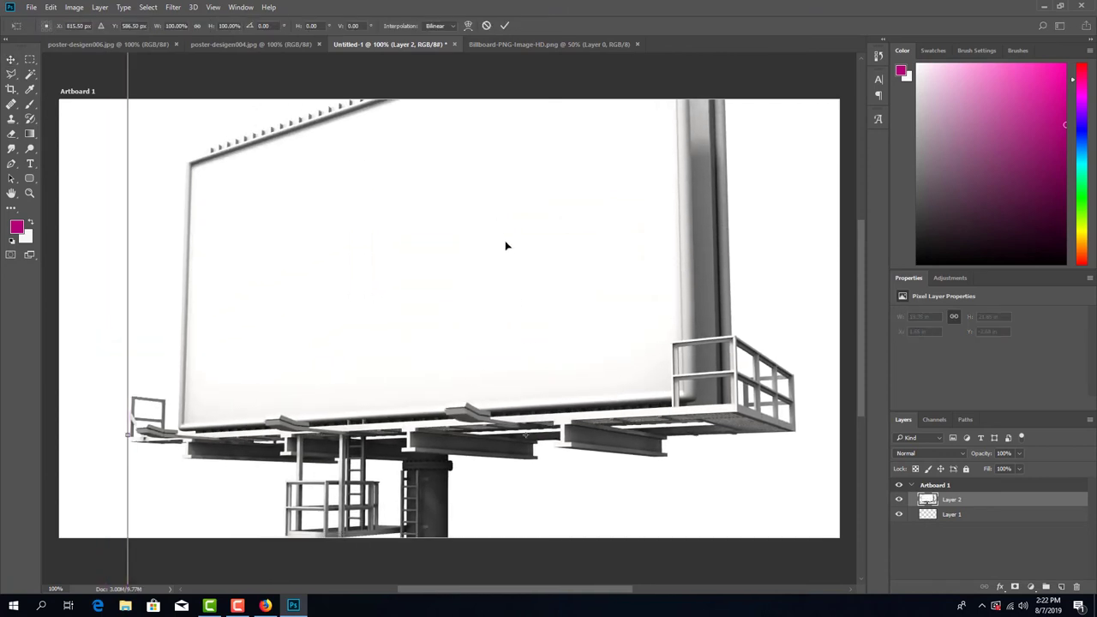
drag(506, 246, 471, 335)
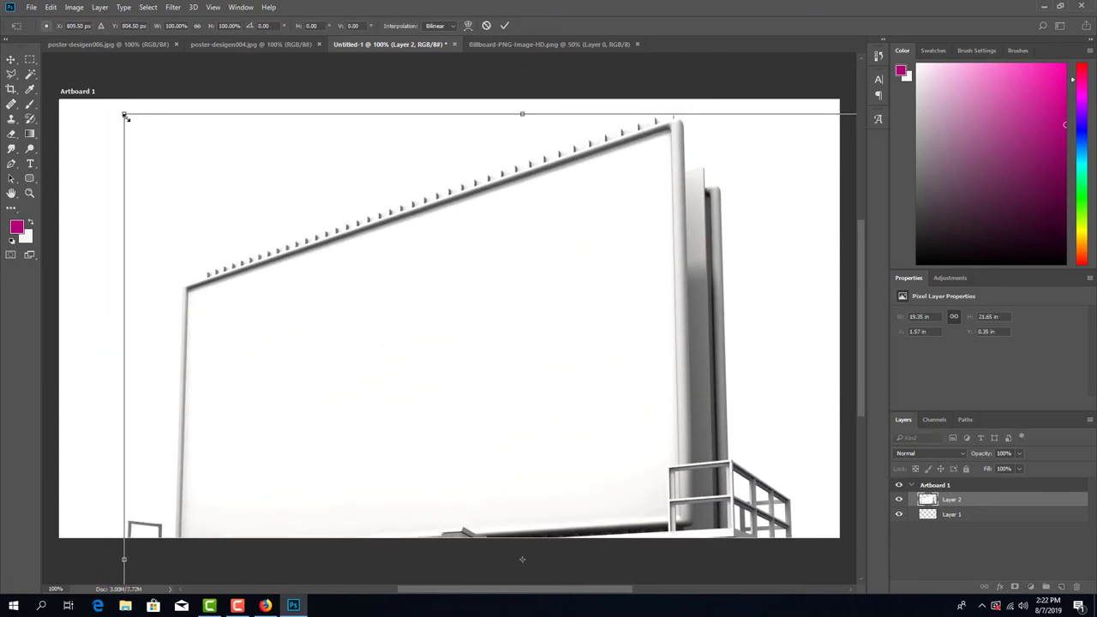
drag(124, 115, 369, 331)
drag(476, 347, 455, 185)
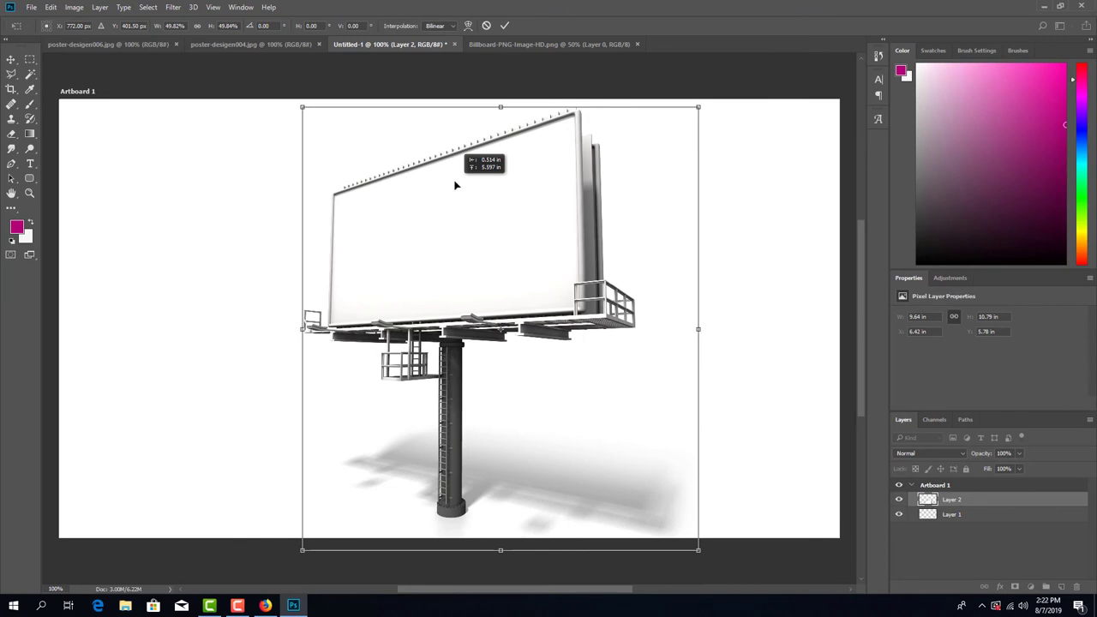
key(Return)
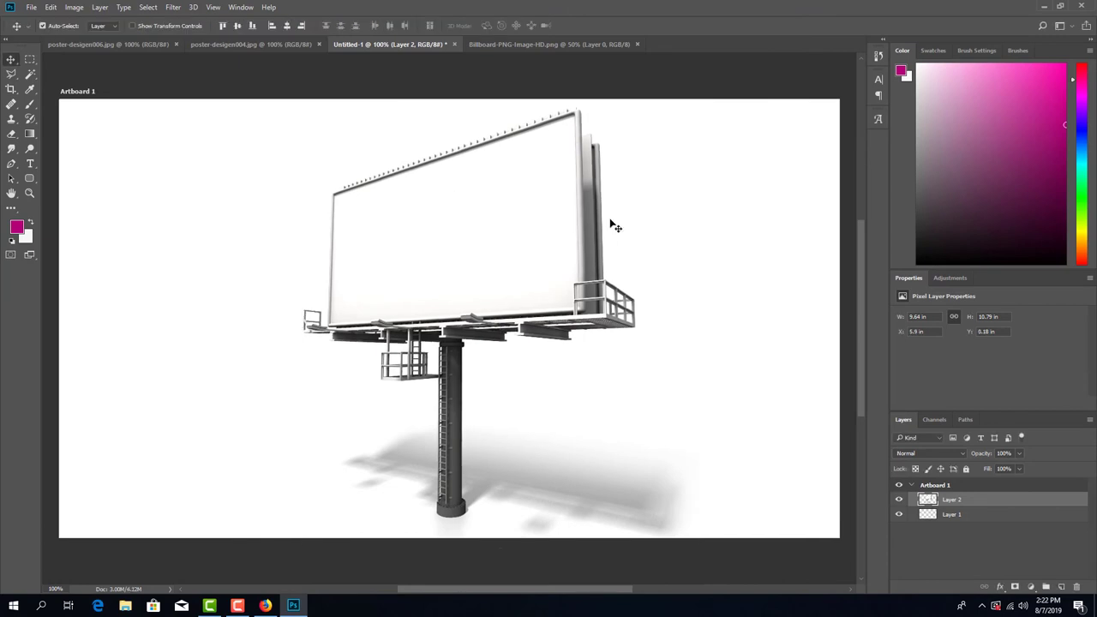
Step: Copy the poster-desigen004.jpg artwork into Untitled-1, scale it to about 41% and place it over the billboard face
click(281, 45)
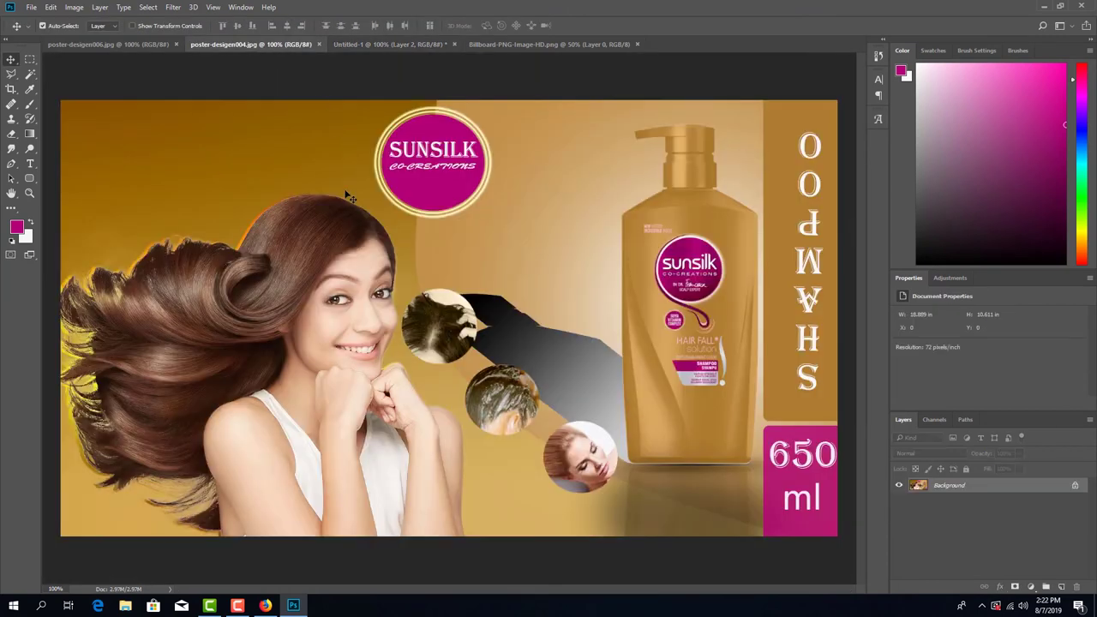
drag(345, 188, 524, 272)
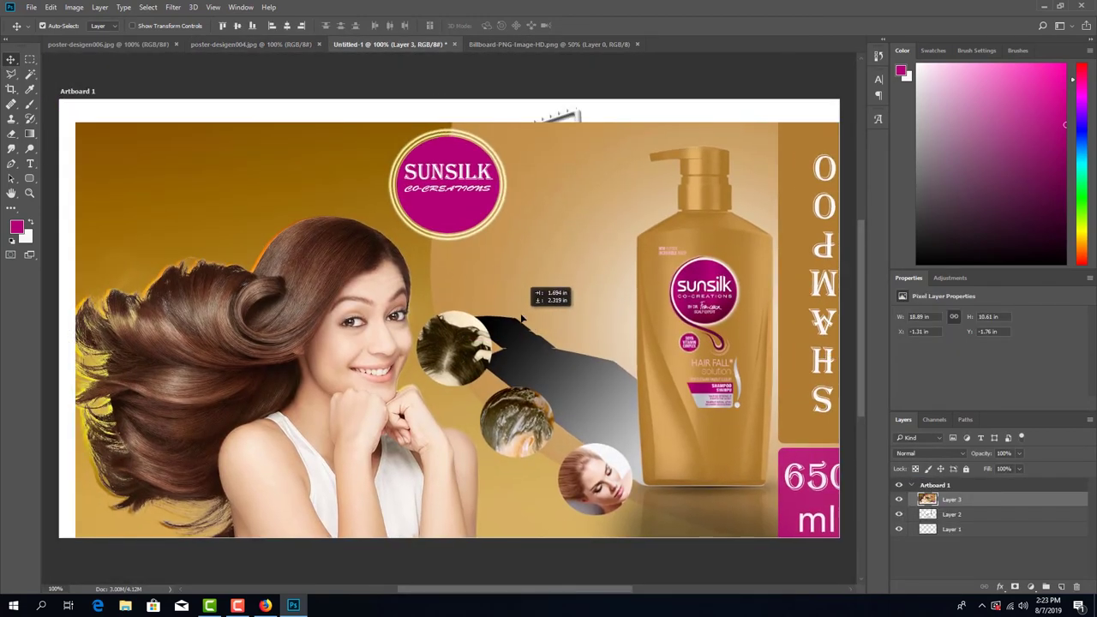
key(ctrl+t)
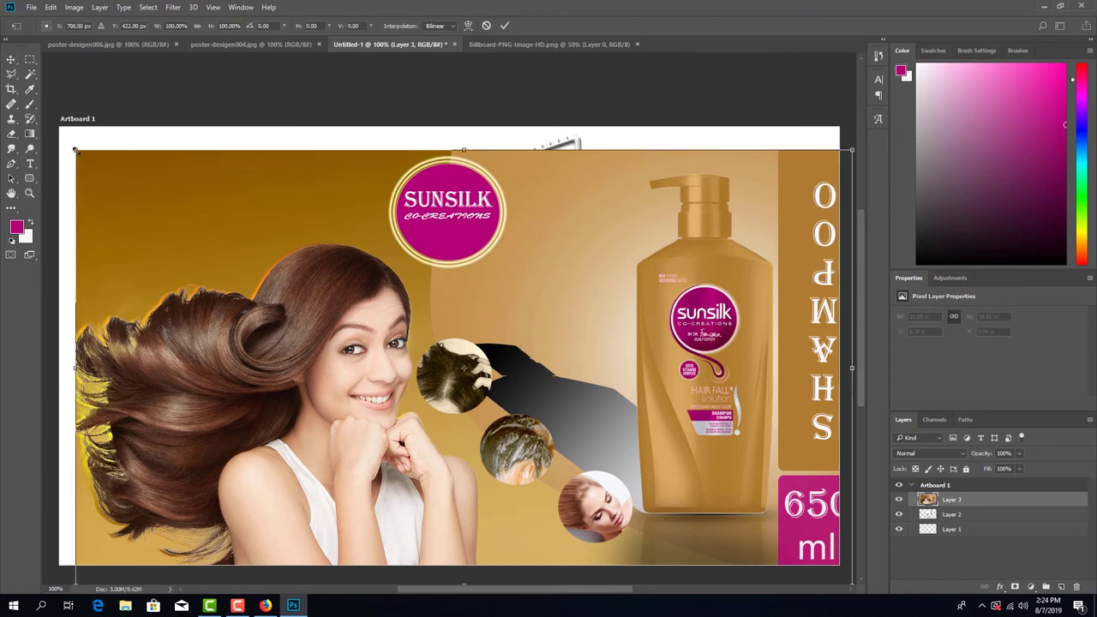
drag(77, 151, 269, 259)
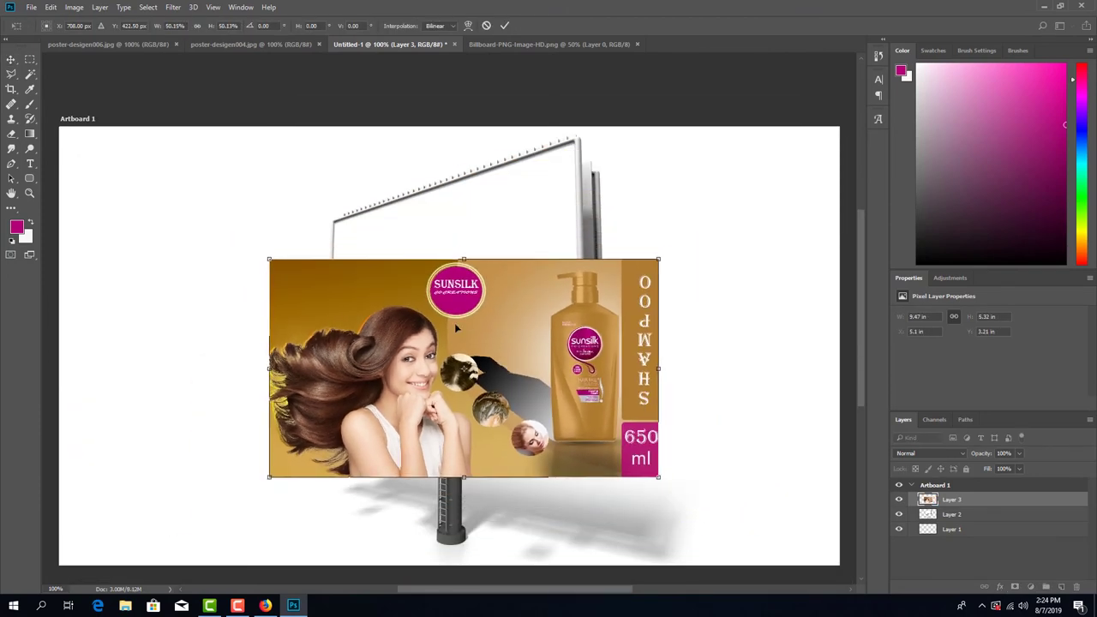
drag(571, 312, 546, 229)
scroll(546, 229, up, 1)
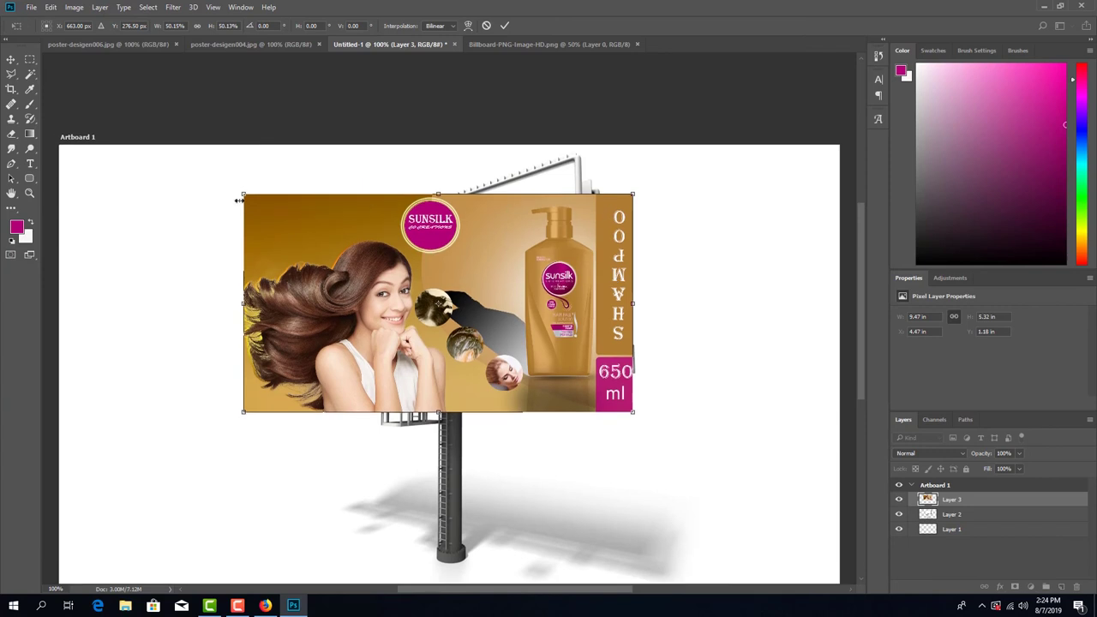
drag(247, 199, 258, 205)
drag(314, 260, 317, 228)
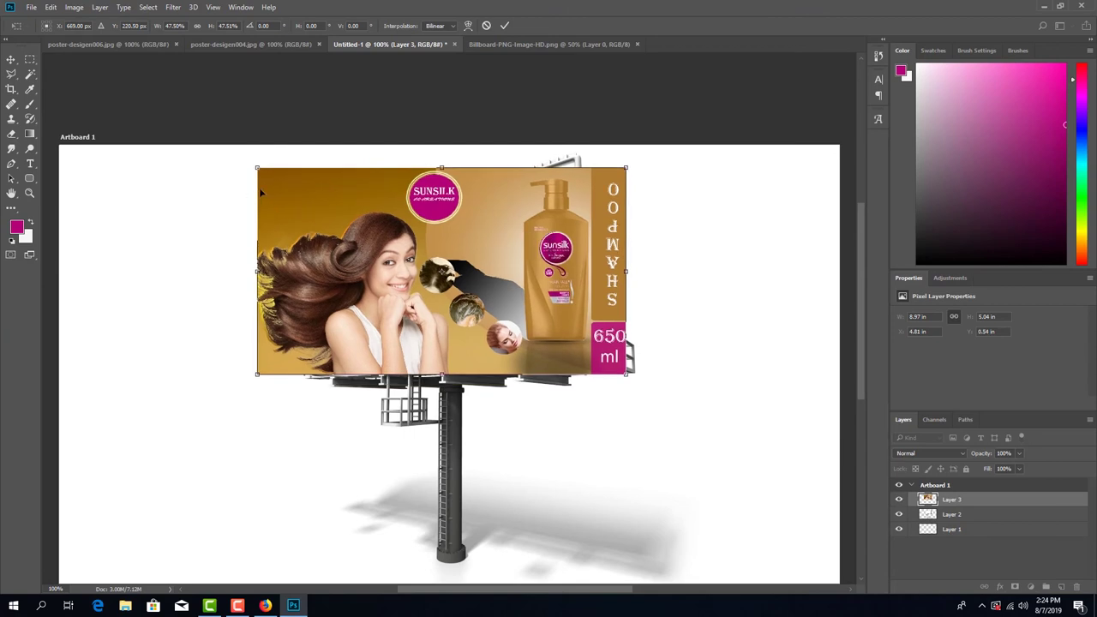
drag(256, 169, 271, 176)
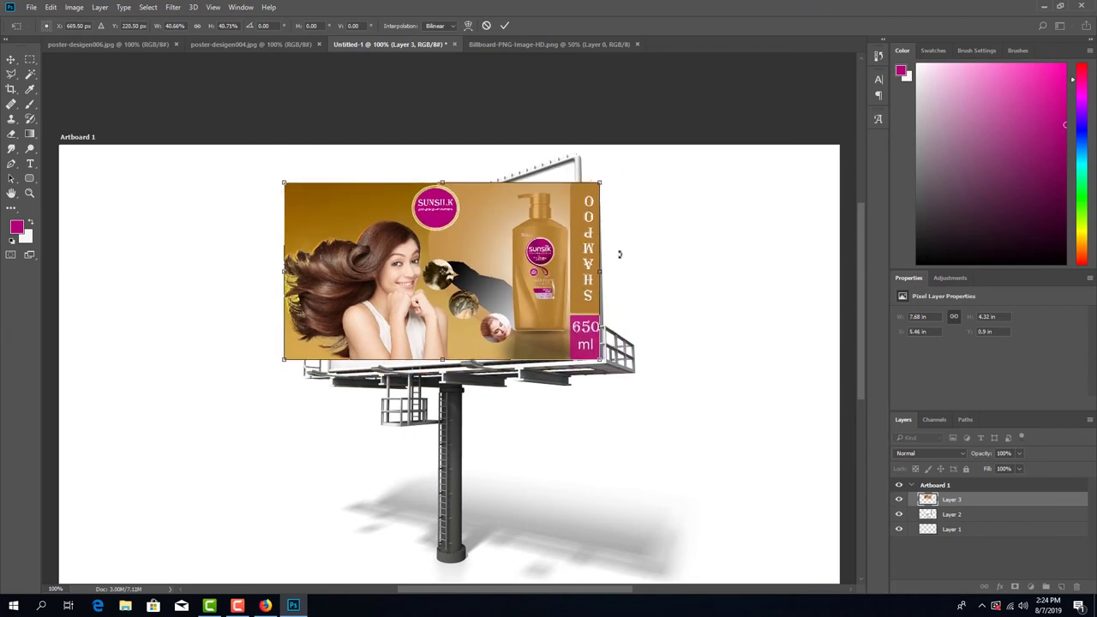
Step: Distort the poster layer so its four corners match the billboard panel's perspective and sit inside the frame
right_click(570, 242)
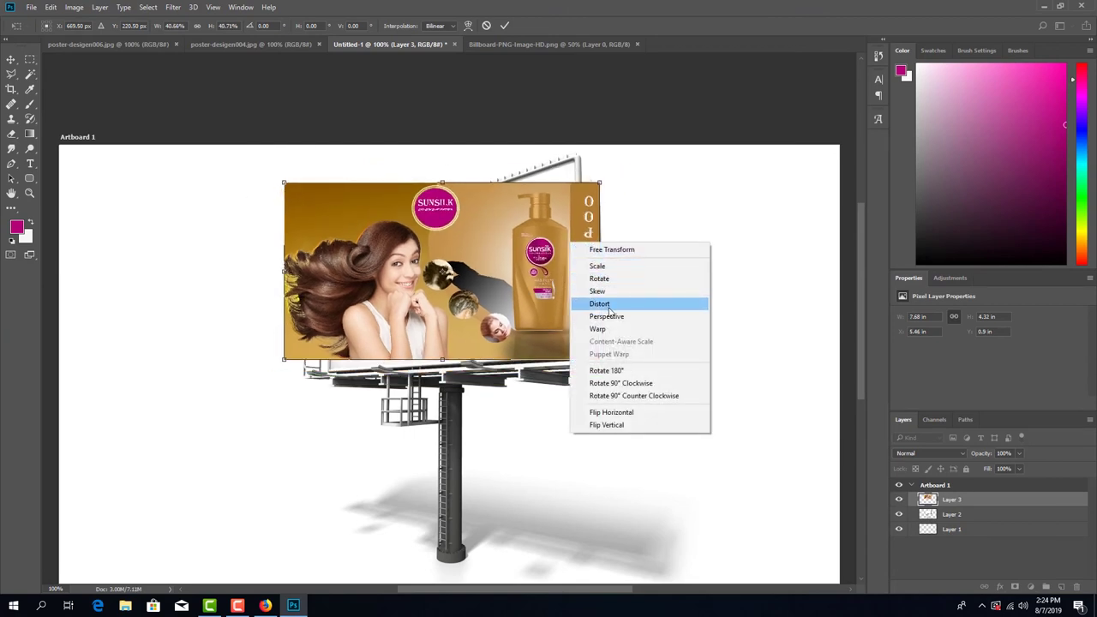
click(609, 312)
drag(599, 183, 573, 160)
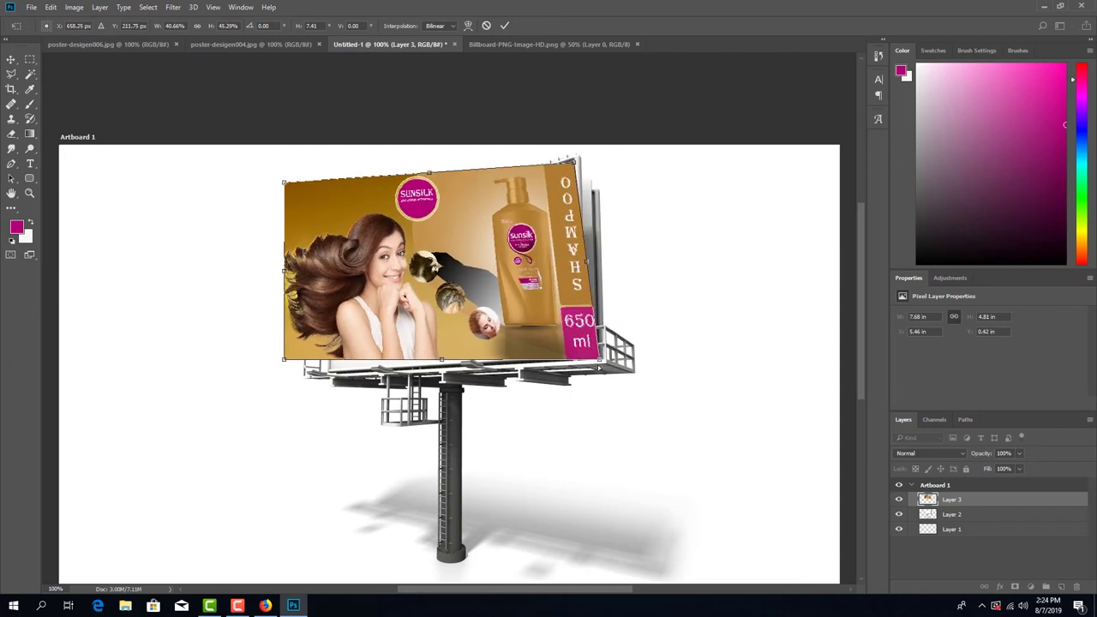
drag(600, 361, 574, 353)
right_click(495, 261)
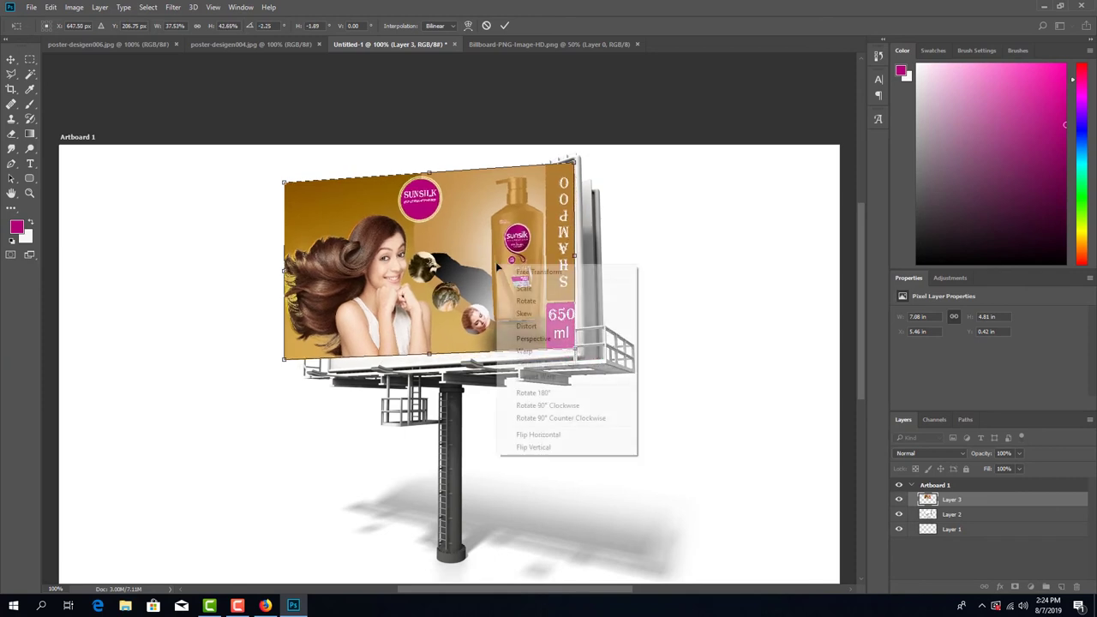
click(804, 305)
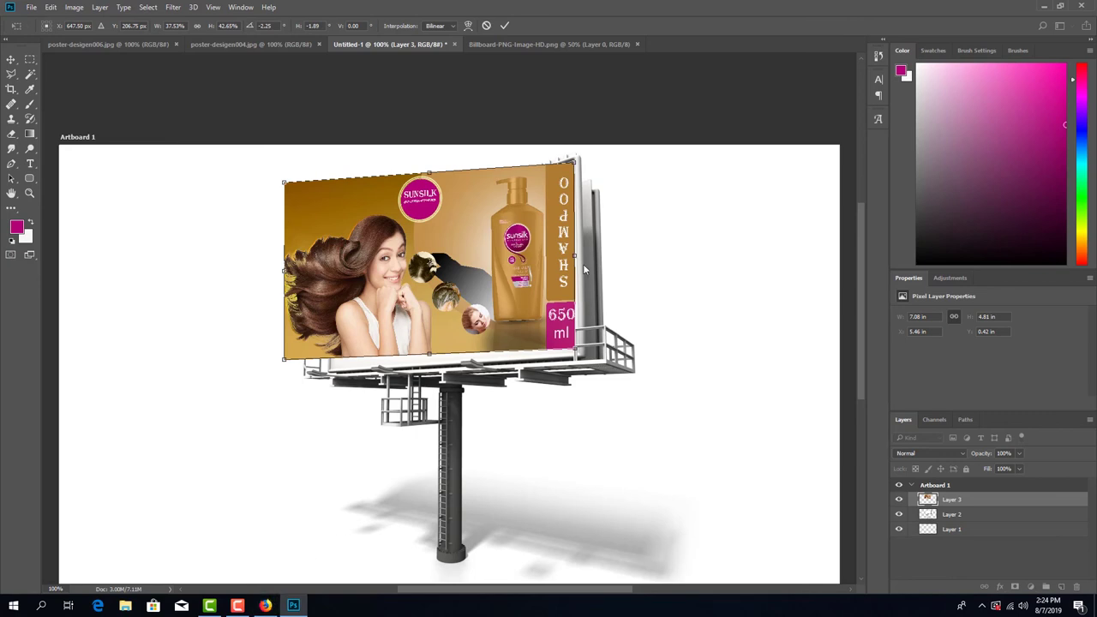
drag(285, 183, 357, 234)
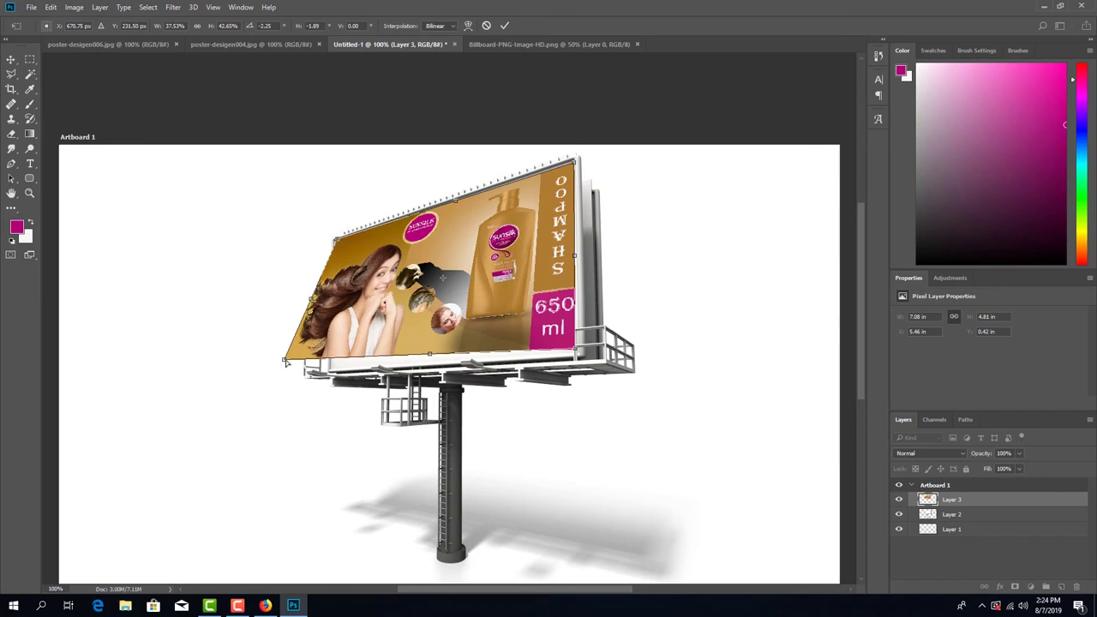
drag(285, 360, 333, 367)
drag(572, 255, 575, 254)
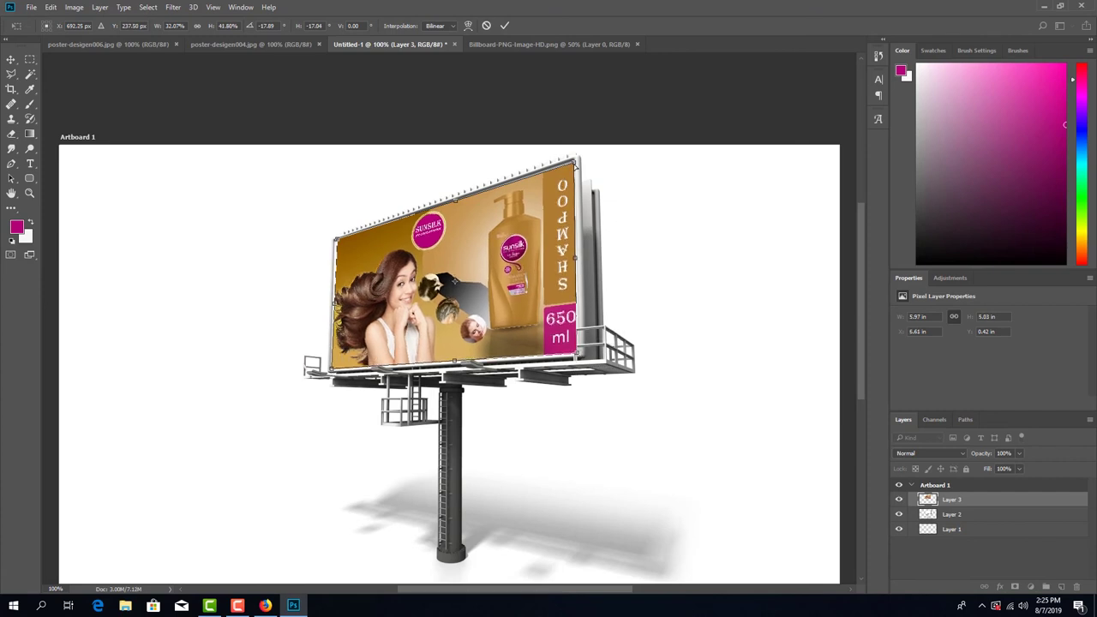
drag(572, 166, 570, 176)
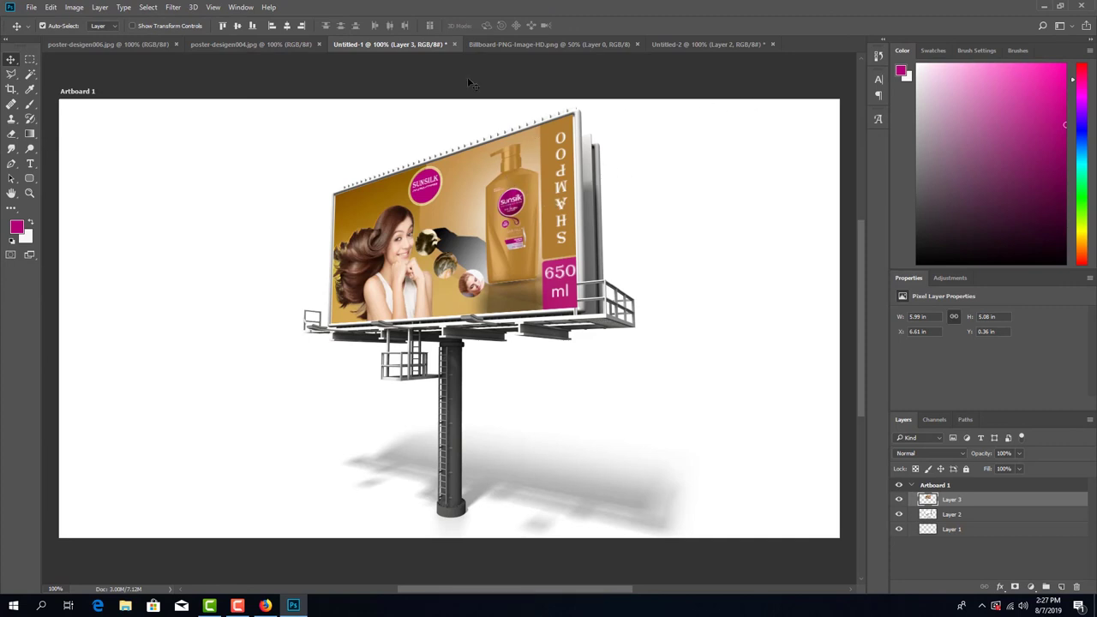
Step: Copy the poster-desigen006.jpg artwork into Untitled-2, scale it to about 44% and place it over the billboard face
click(280, 44)
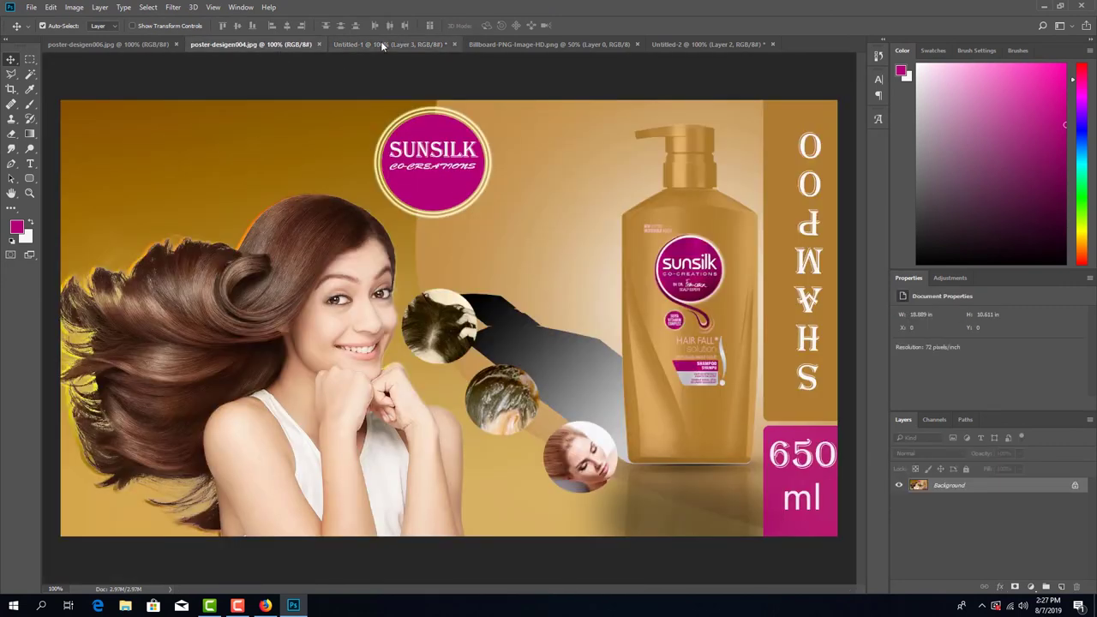
click(145, 45)
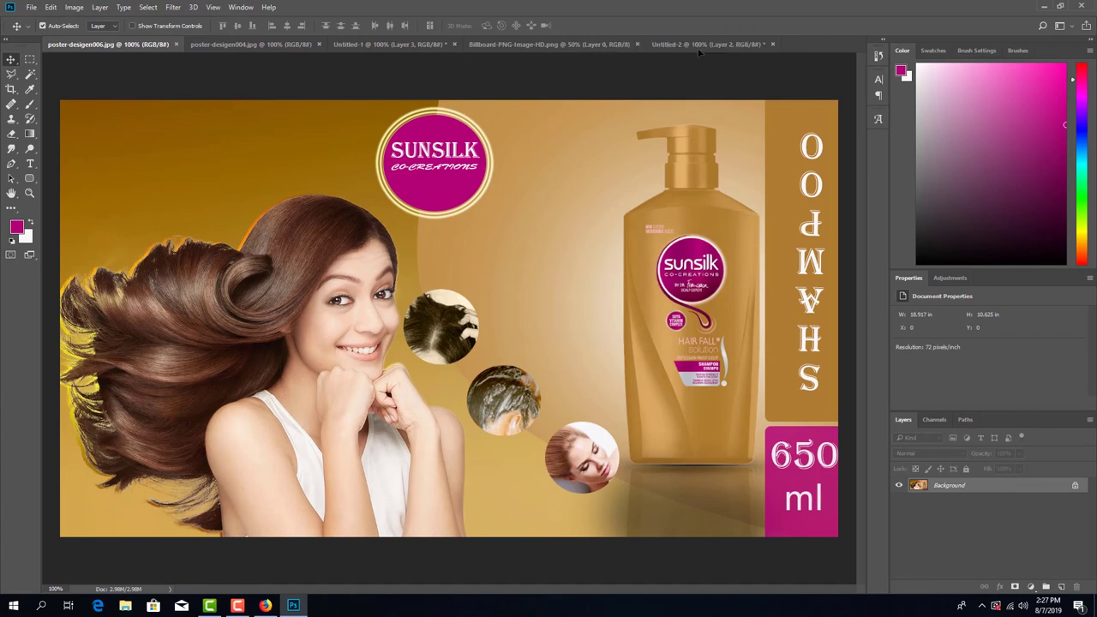
drag(698, 51, 528, 311)
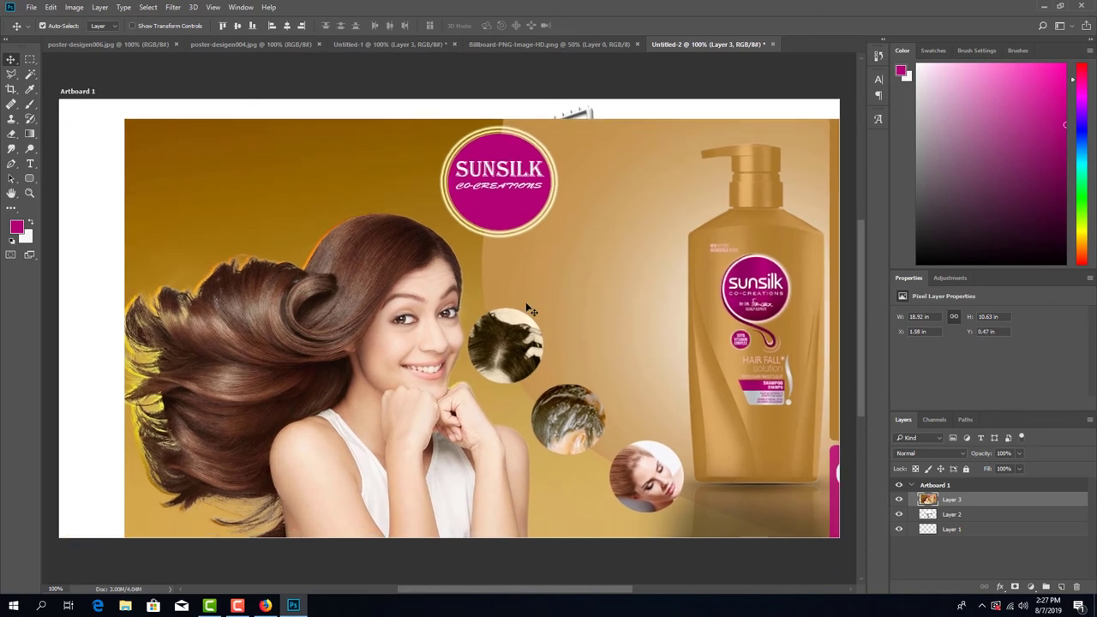
key(ctrl+t)
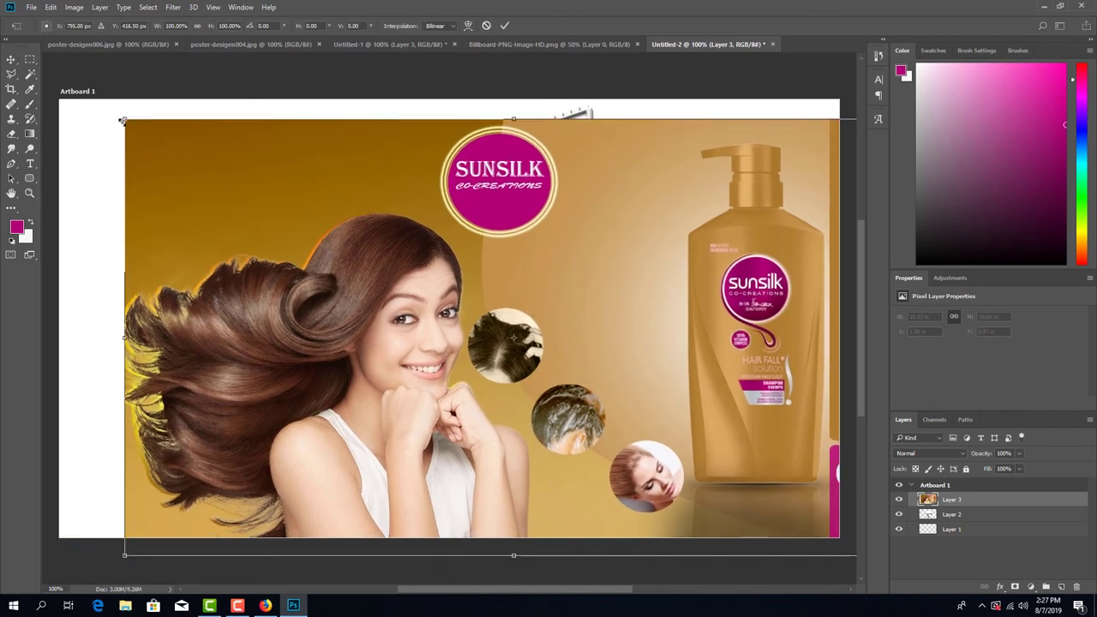
drag(123, 121, 287, 257)
drag(324, 225, 314, 177)
drag(514, 269, 509, 223)
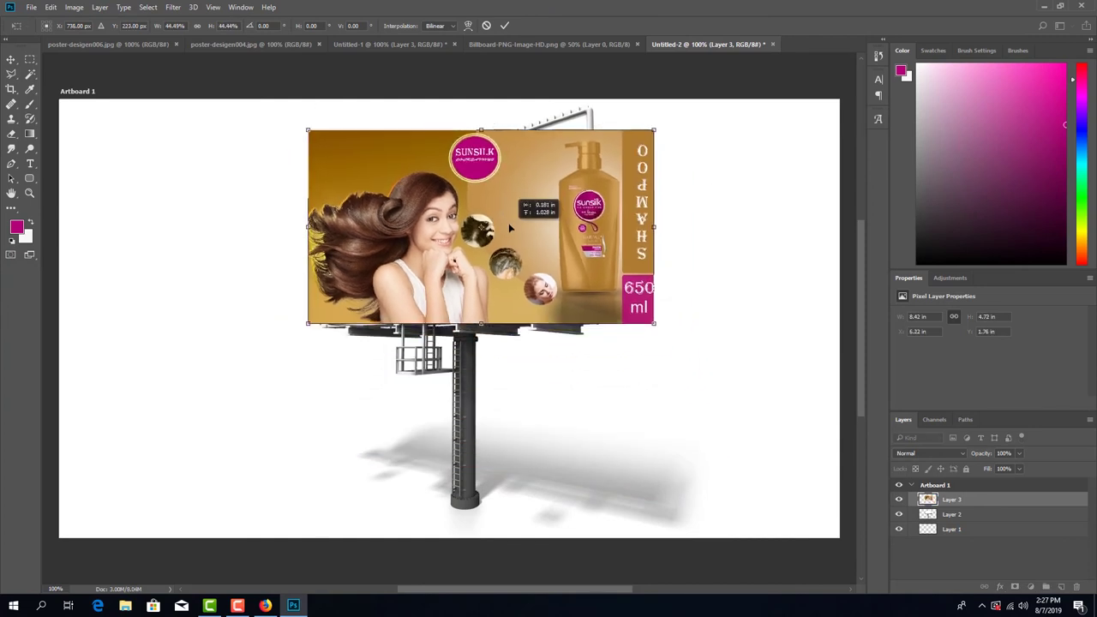
scroll(635, 240, up, 1)
Step: Distort the poster layer in Untitled-2 so its four corners follow the perspective of the billboard panel
right_click(562, 226)
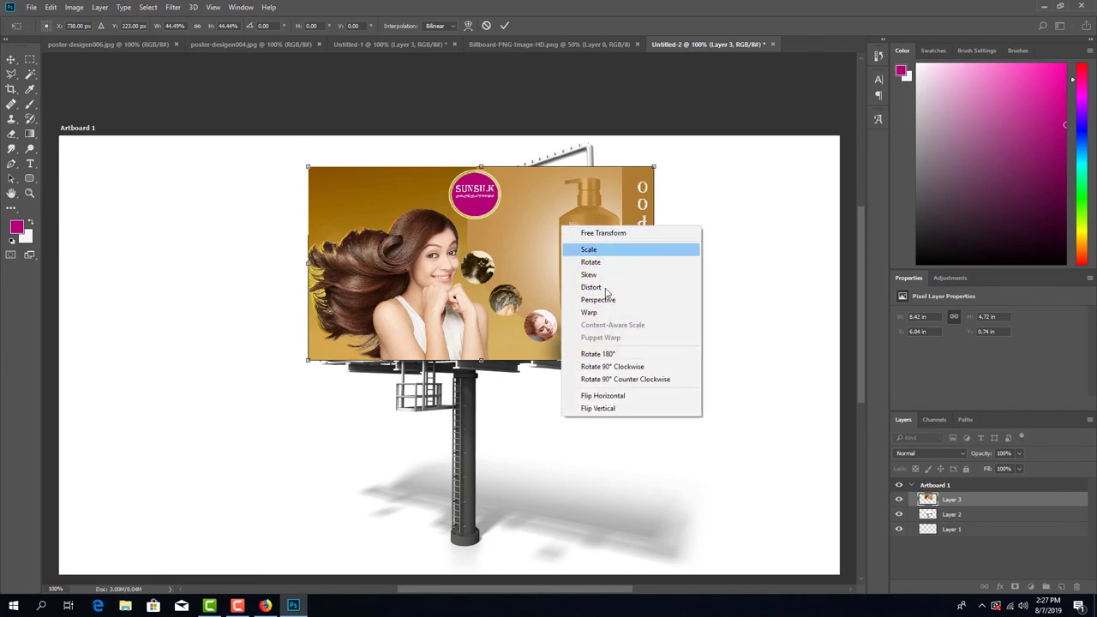
click(608, 288)
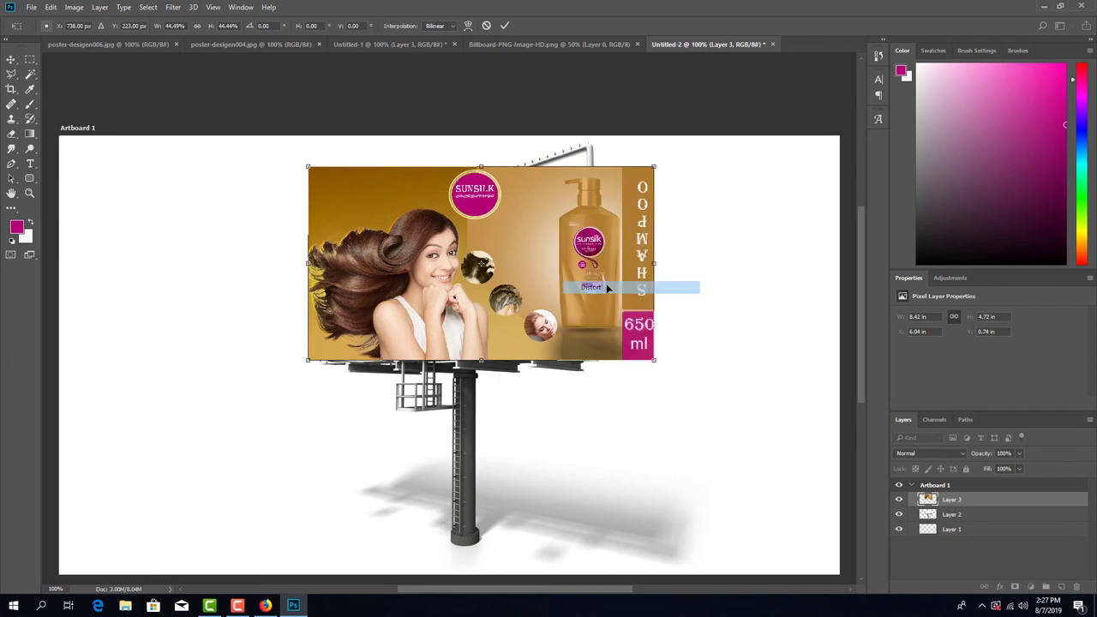
drag(654, 170, 585, 147)
drag(654, 361, 590, 340)
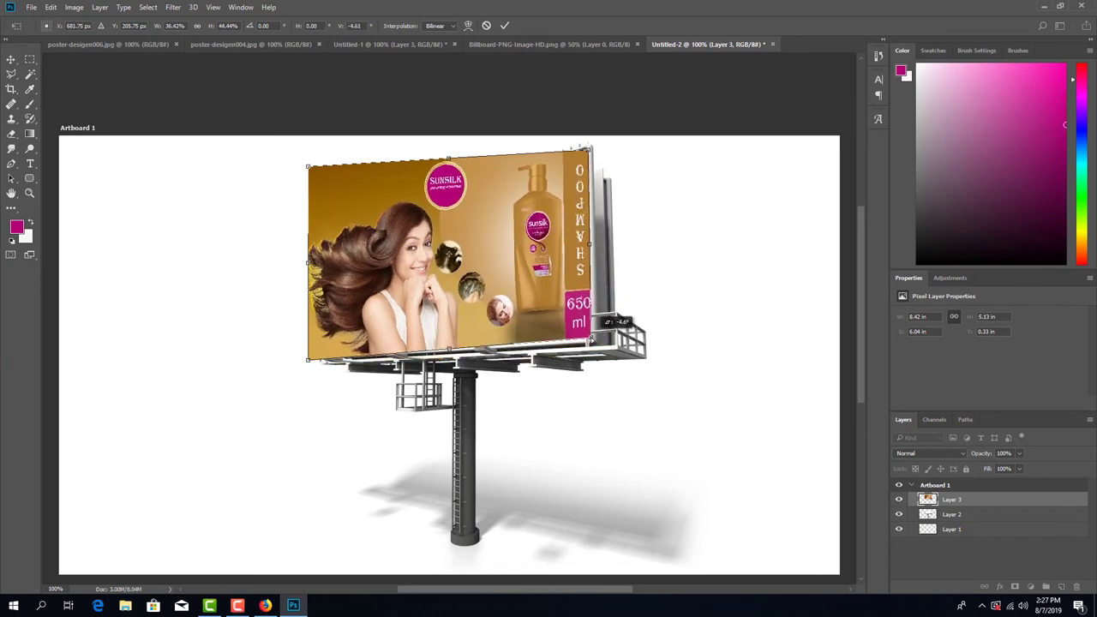
drag(307, 168, 350, 228)
drag(309, 361, 350, 353)
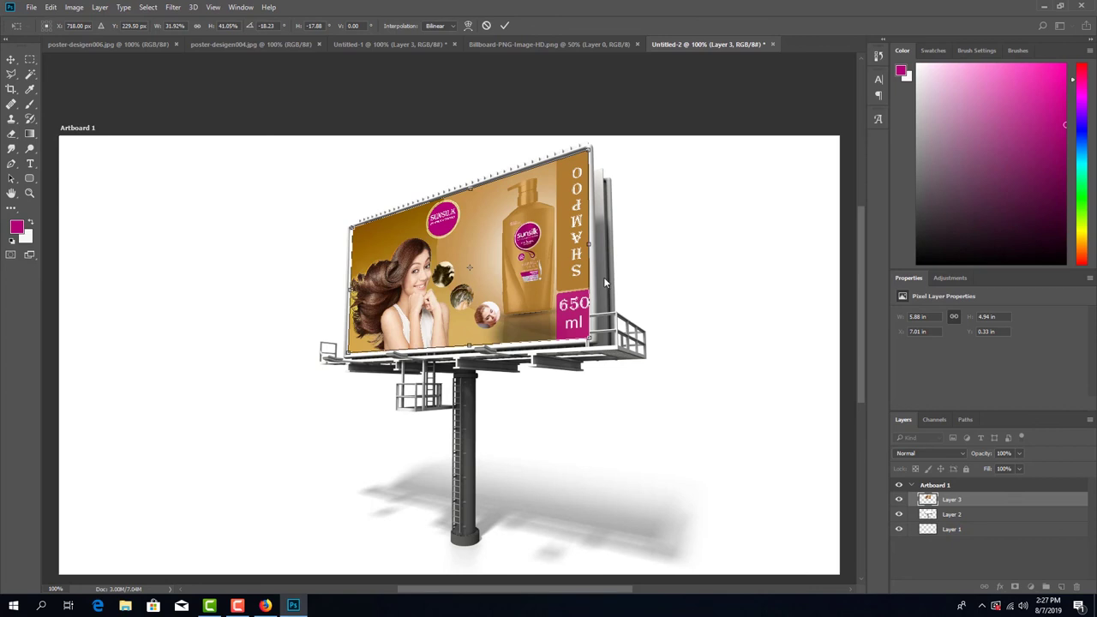
Step: Fine-tune the distorted poster's four corners to sit just inside the billboard frame and apply the transformation
scroll(615, 304, up, 2)
scroll(615, 303, up, 1)
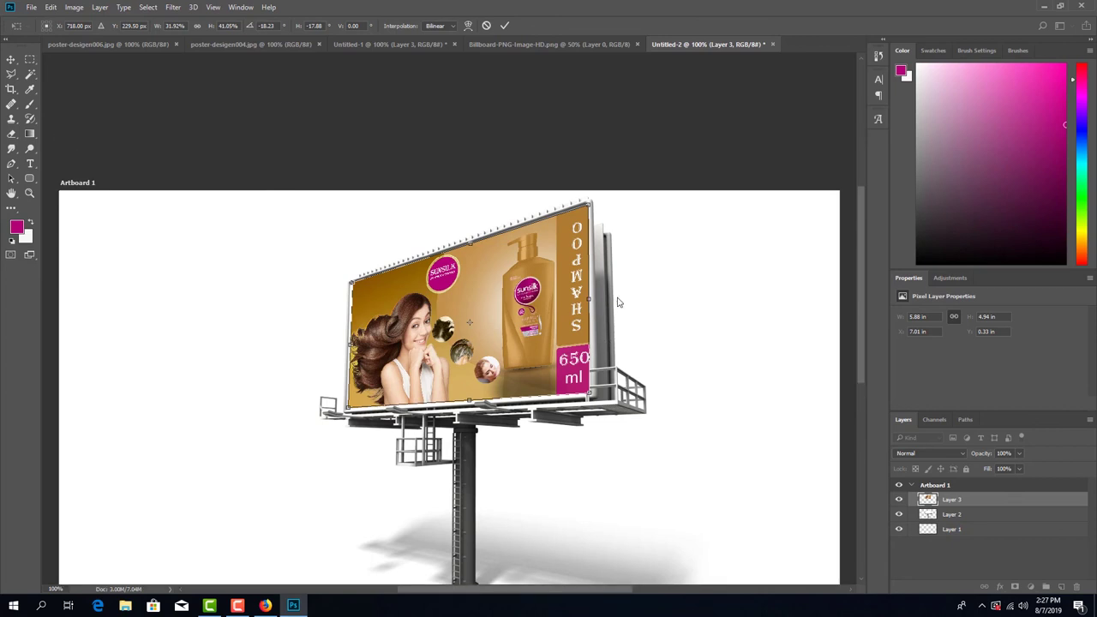
scroll(618, 302, up, 4)
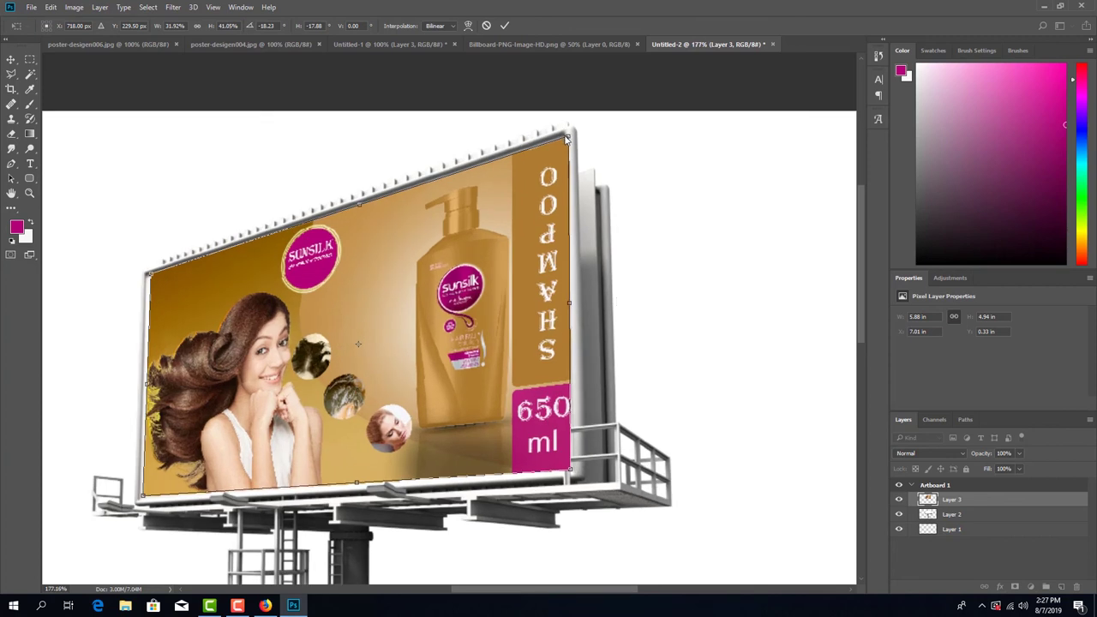
drag(567, 137, 565, 131)
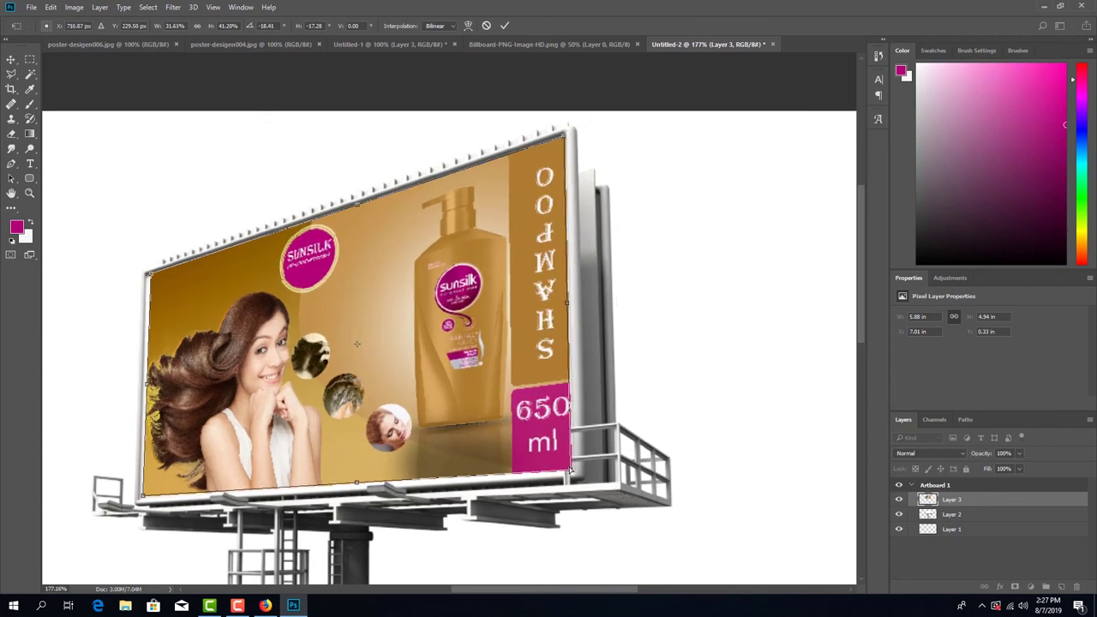
drag(571, 471, 567, 470)
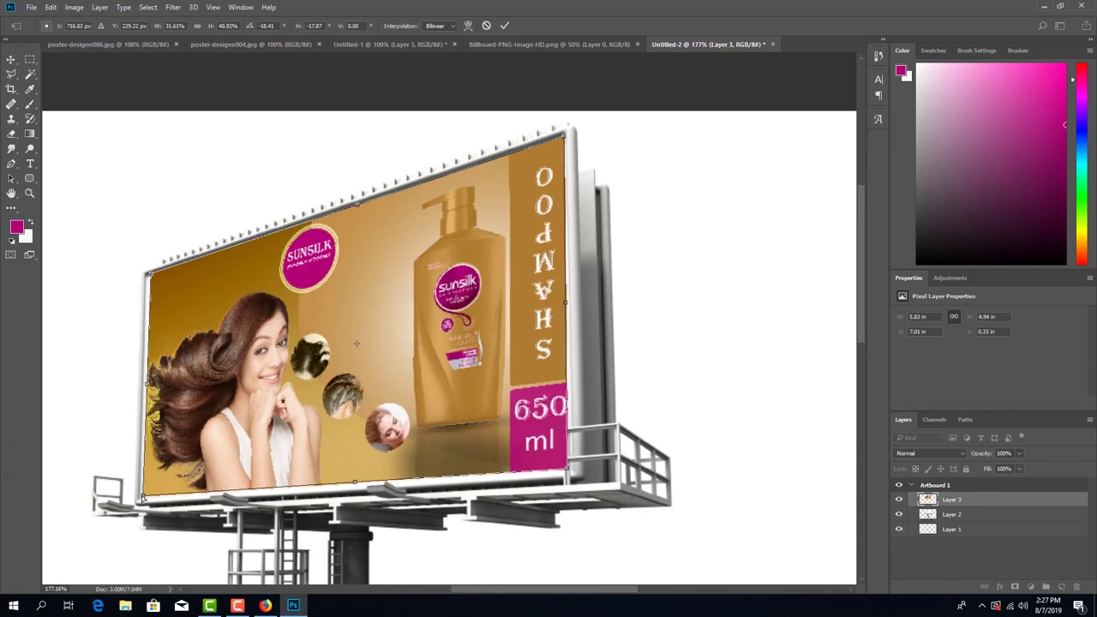
drag(143, 497, 141, 497)
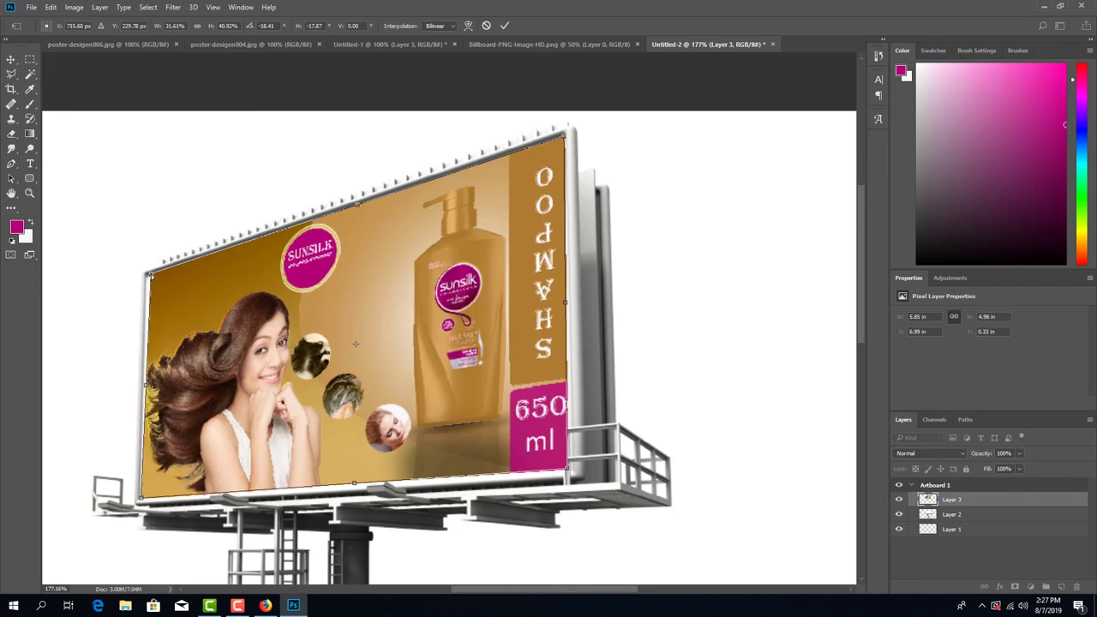
drag(150, 275, 147, 275)
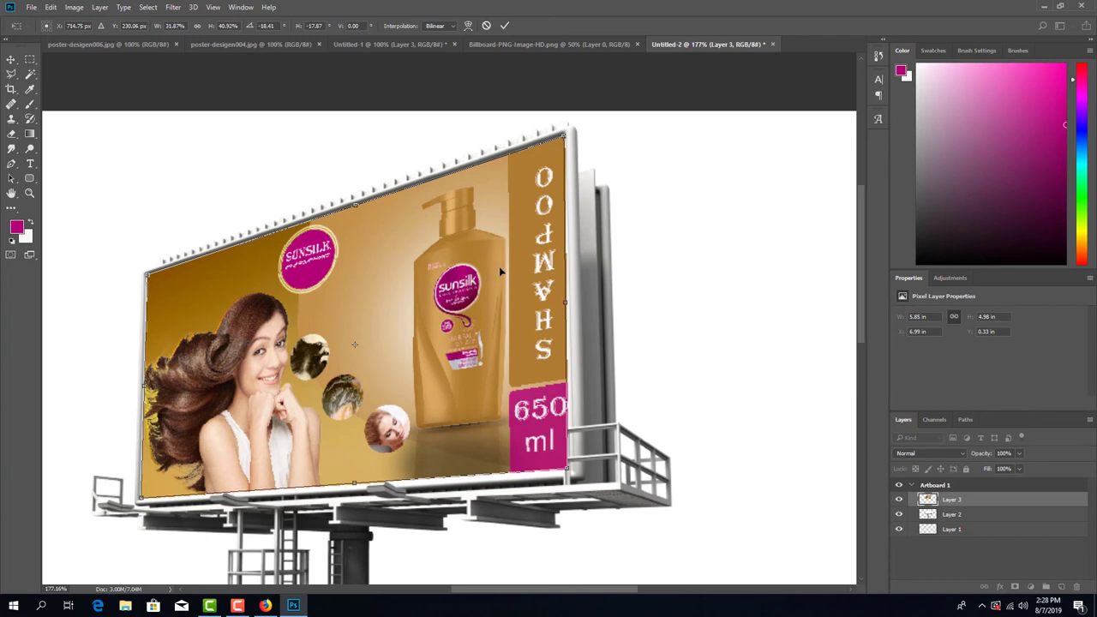
key(Return)
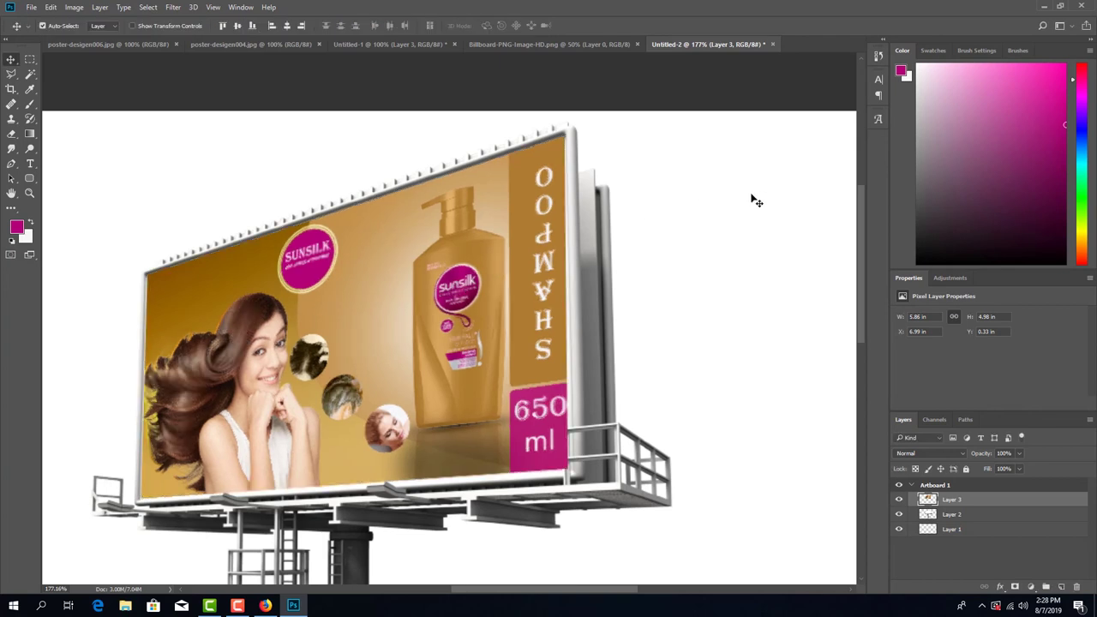
Step: Close the Billboard-PNG-Image-HD.png source document
scroll(709, 206, down, 5)
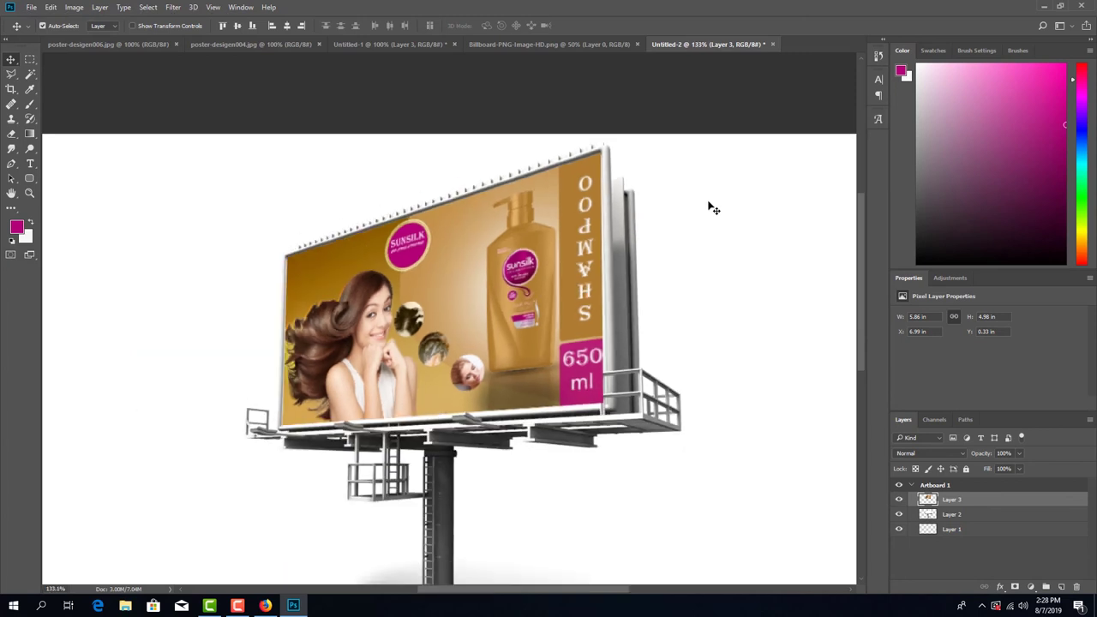
scroll(712, 211, down, 2)
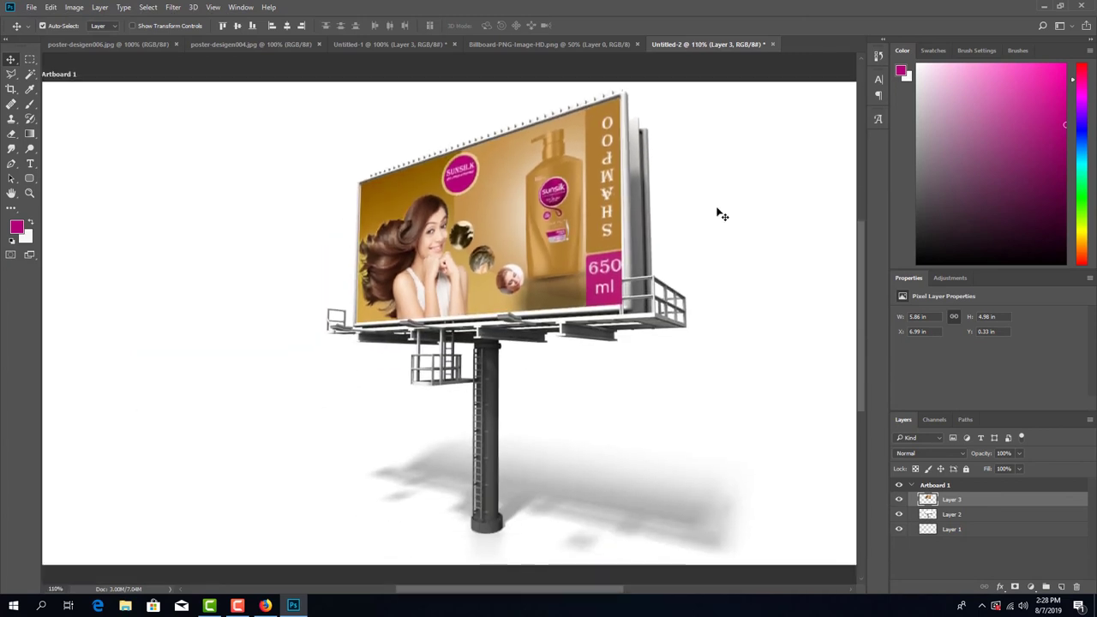
scroll(718, 214, down, 2)
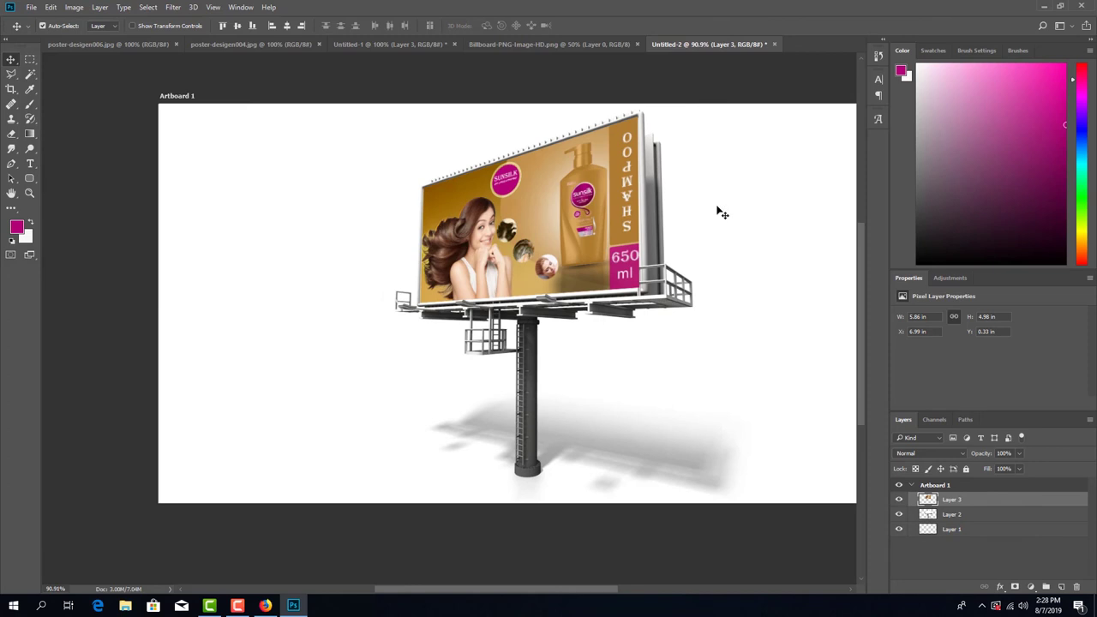
click(588, 46)
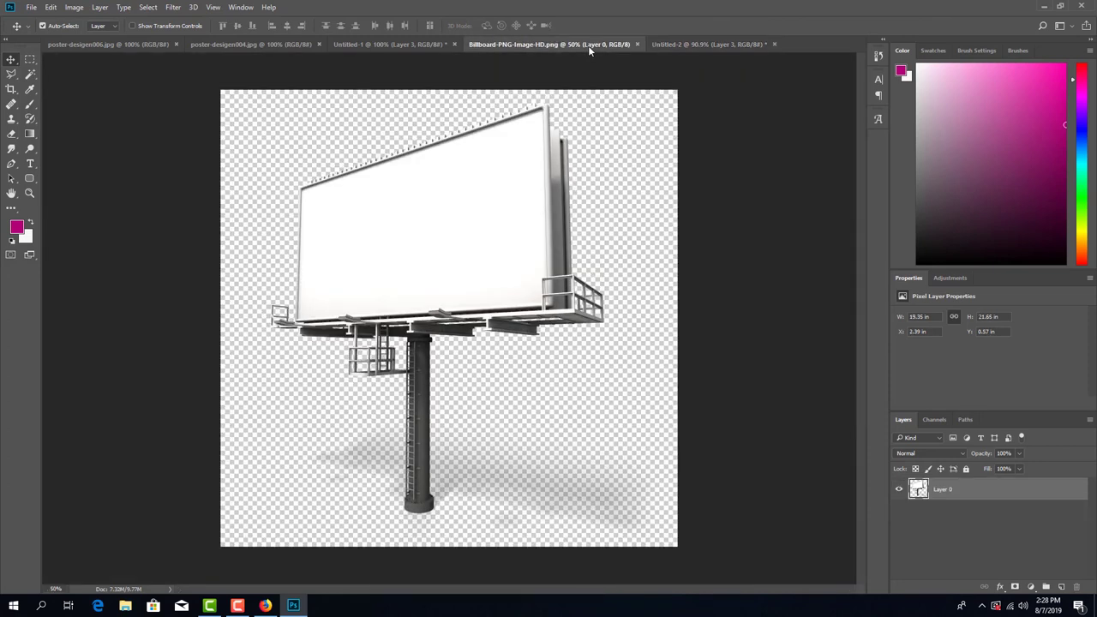
click(638, 44)
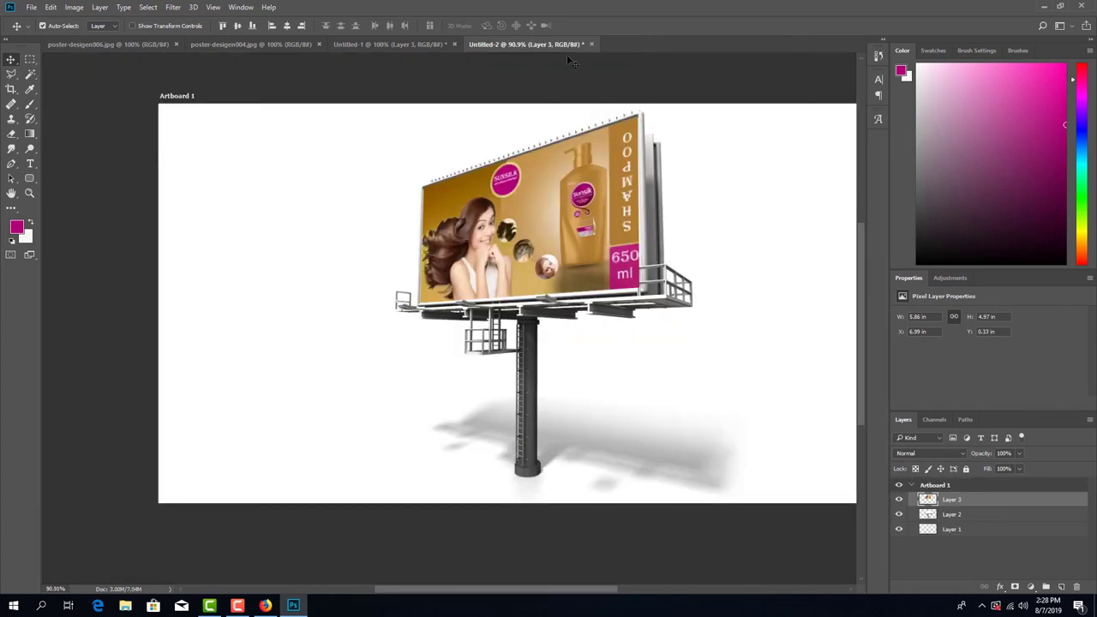
Step: Save the second billboard mockup as a JPEG named Untitled-2 in the Billboard folder
click(31, 7)
click(60, 133)
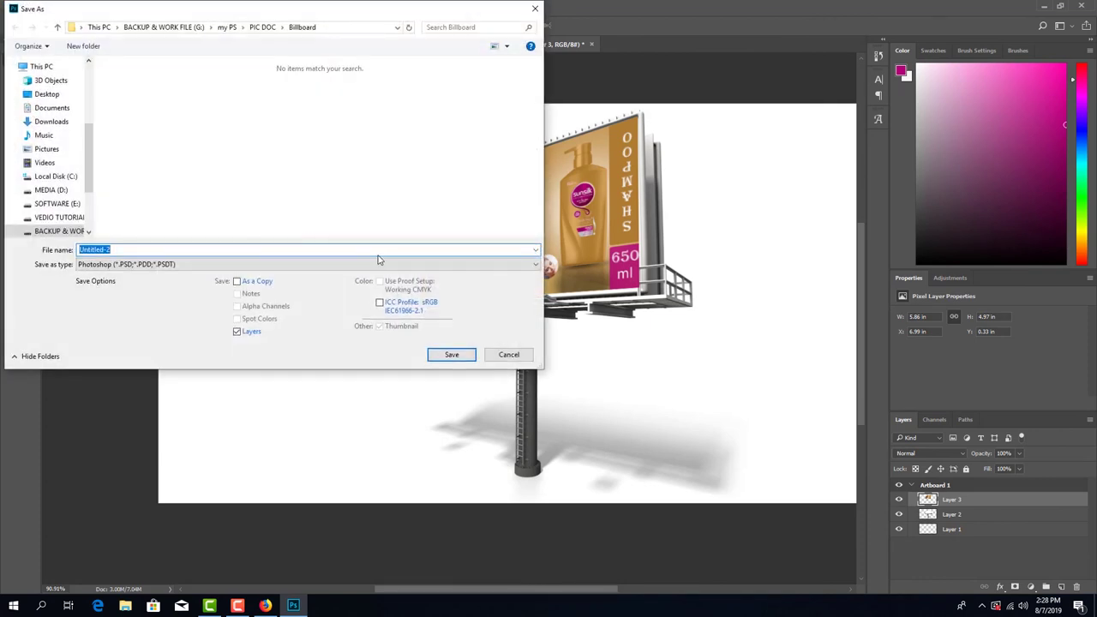
click(193, 264)
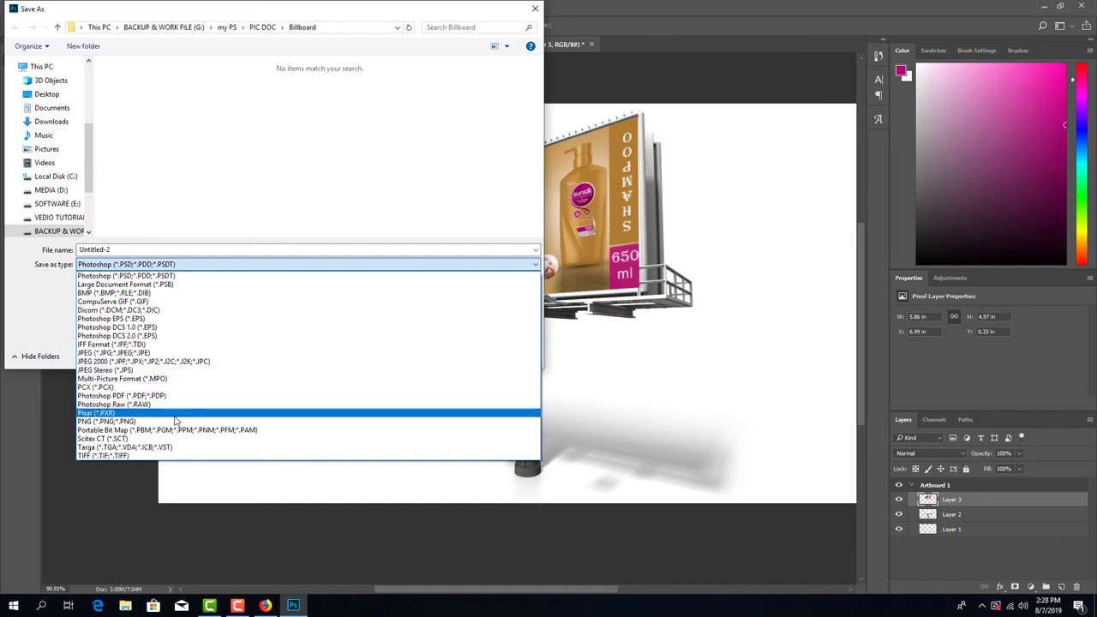
click(216, 353)
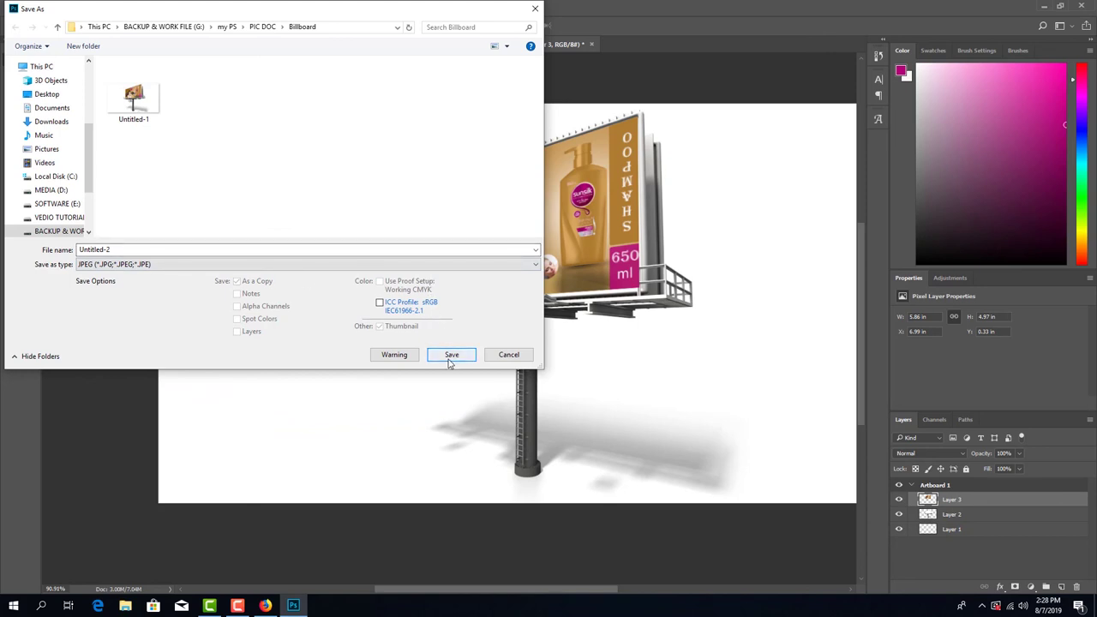
click(451, 361)
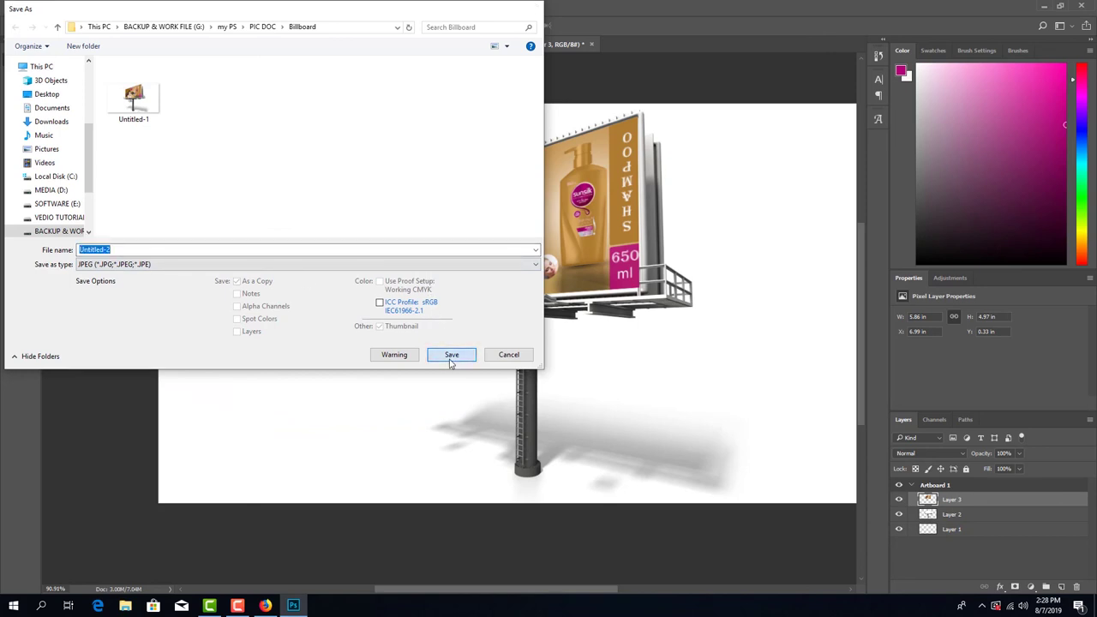
click(652, 179)
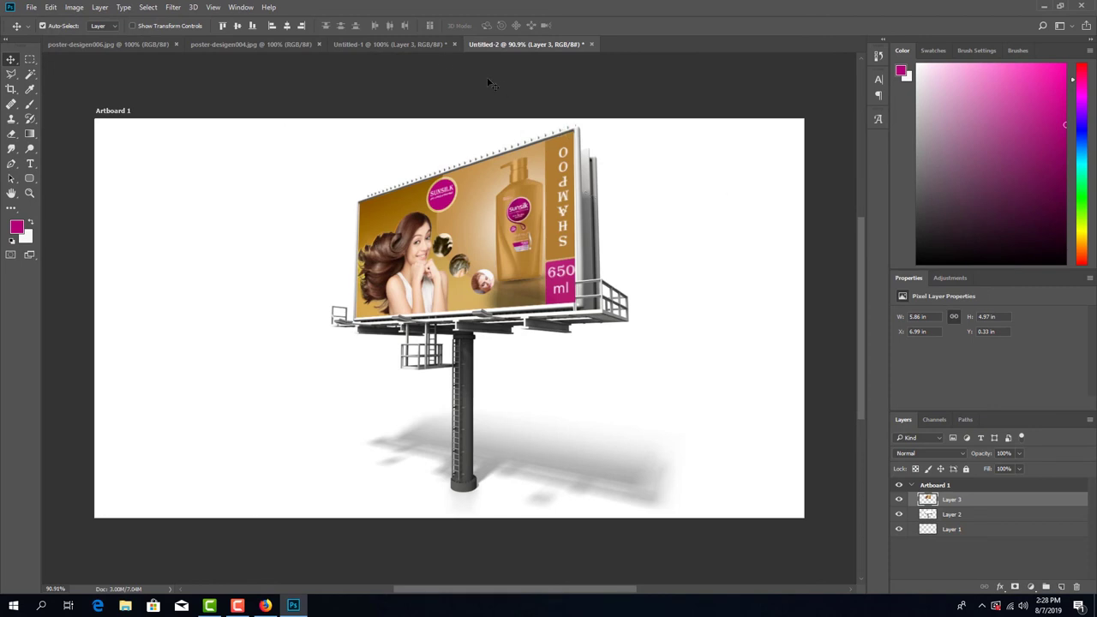
Step: Compare the finished billboard mockups in Untitled-1 and Untitled-2, examining how the two poster versions differ
click(424, 47)
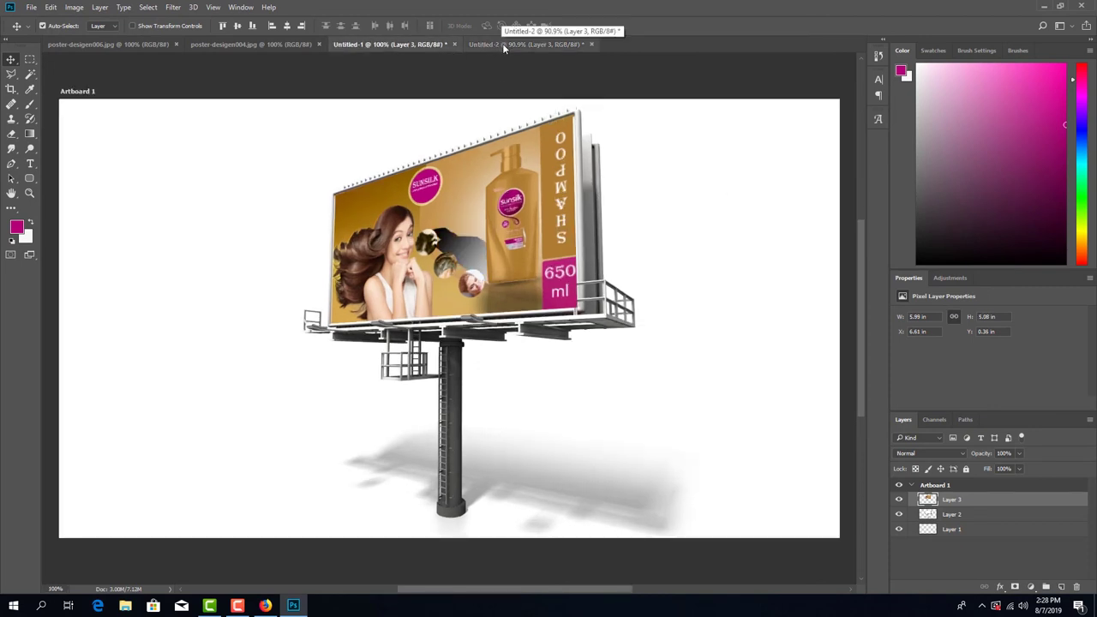
click(515, 43)
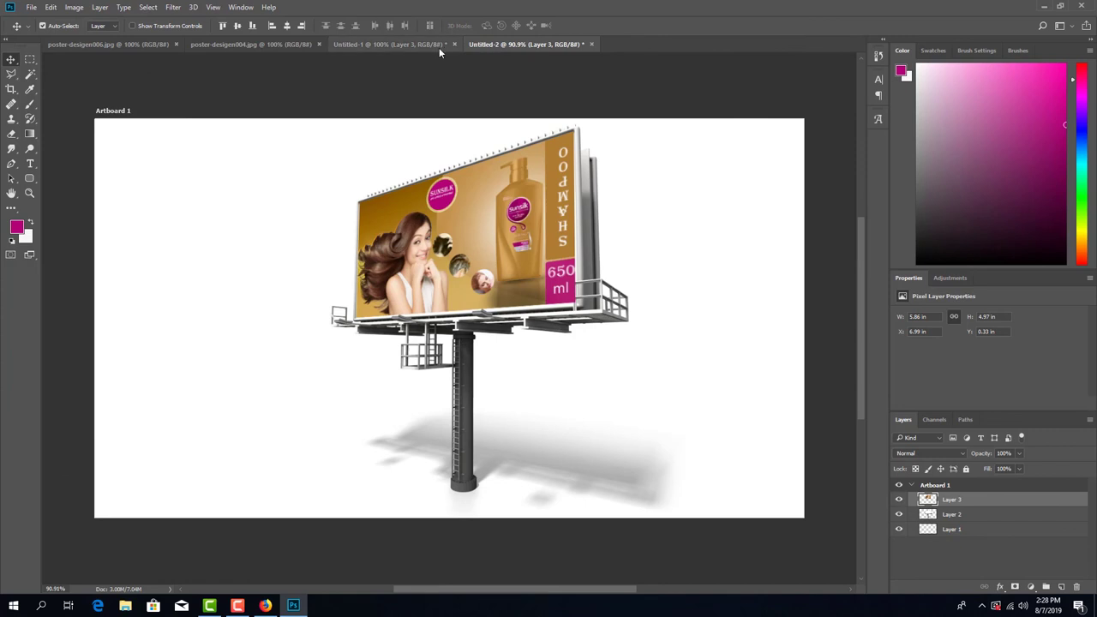
click(406, 48)
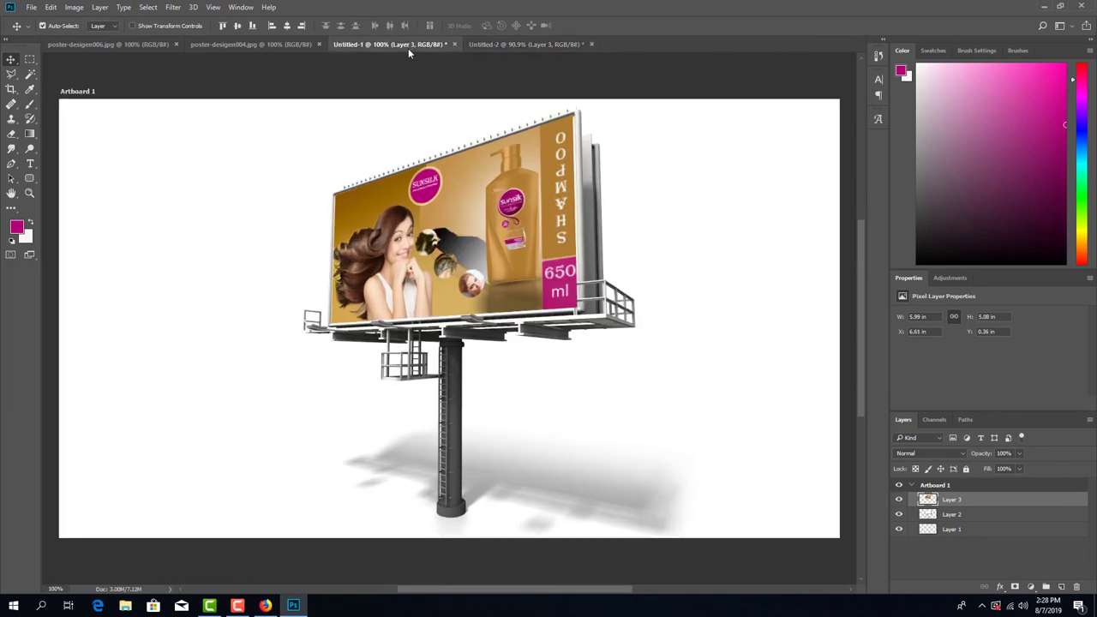
click(518, 44)
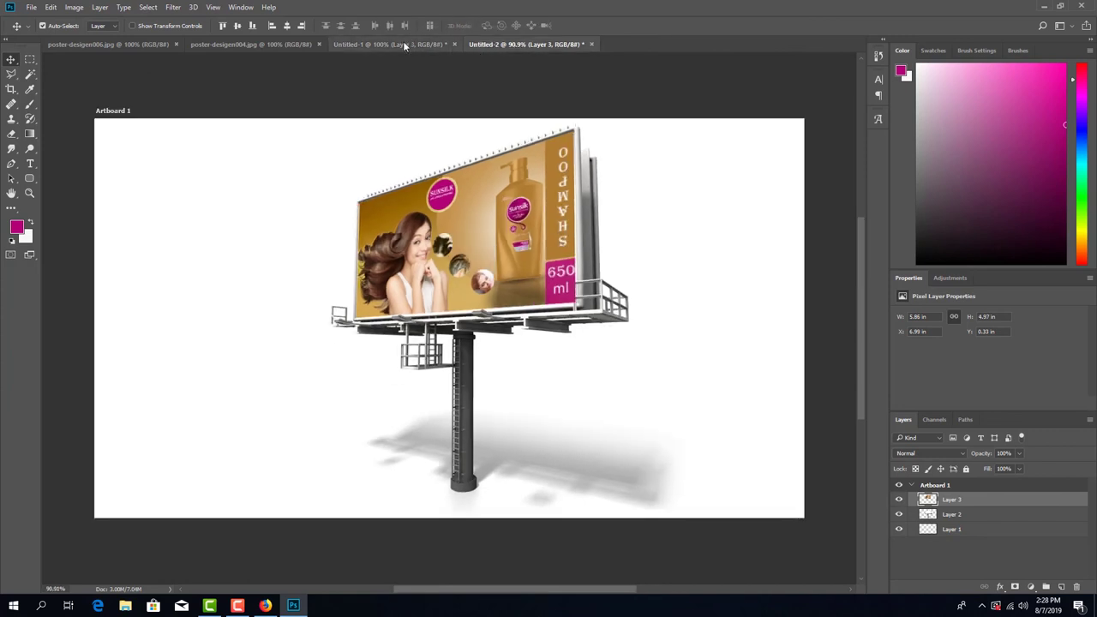
click(403, 43)
click(504, 45)
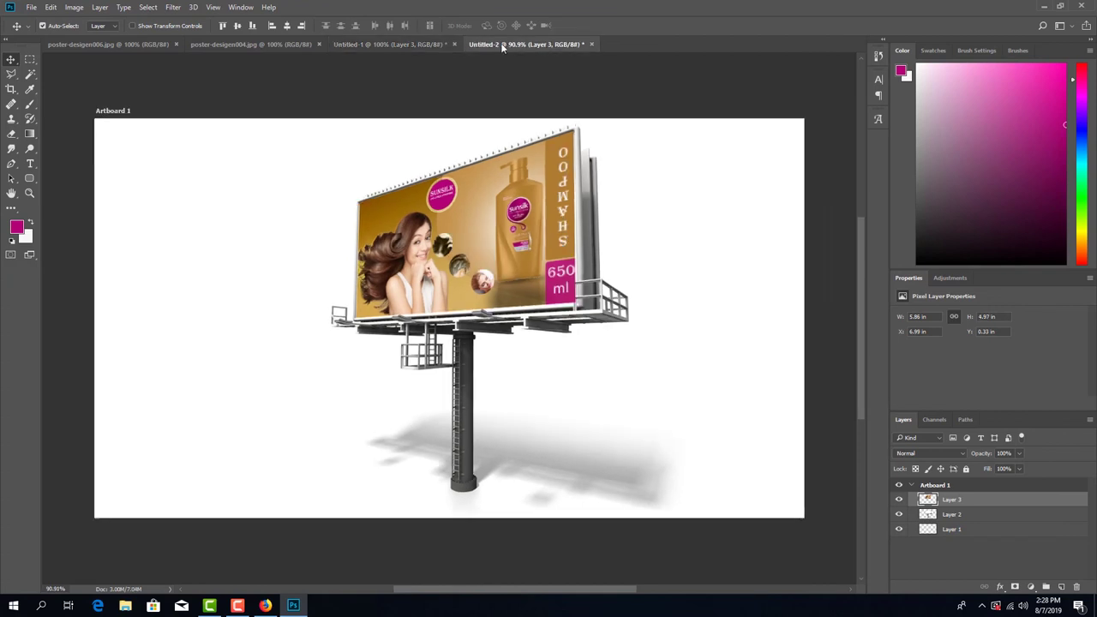
click(423, 48)
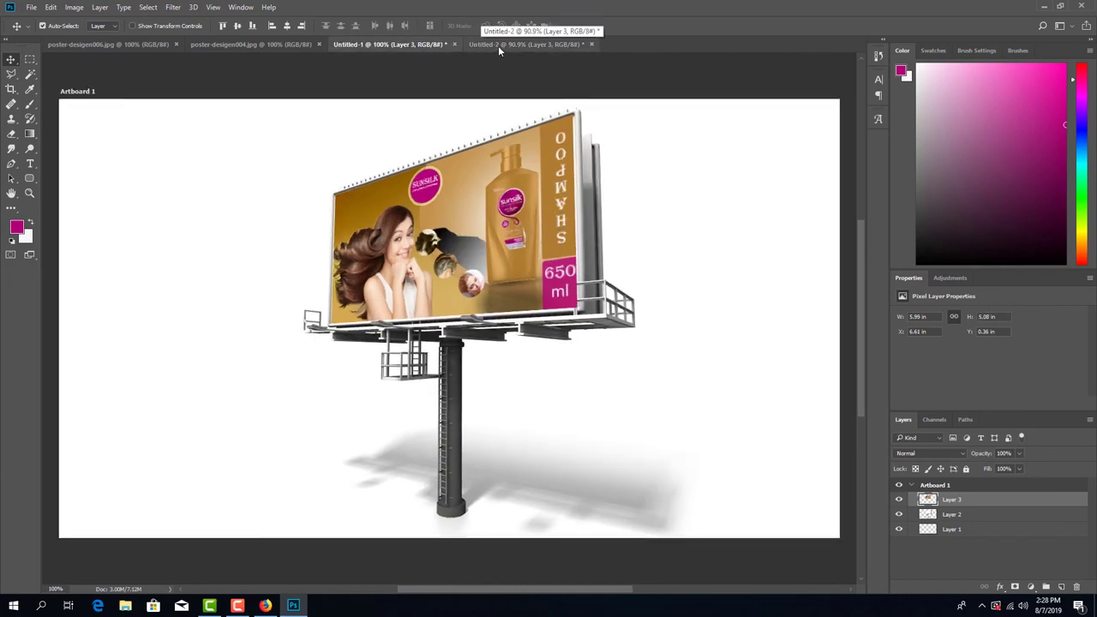
click(498, 46)
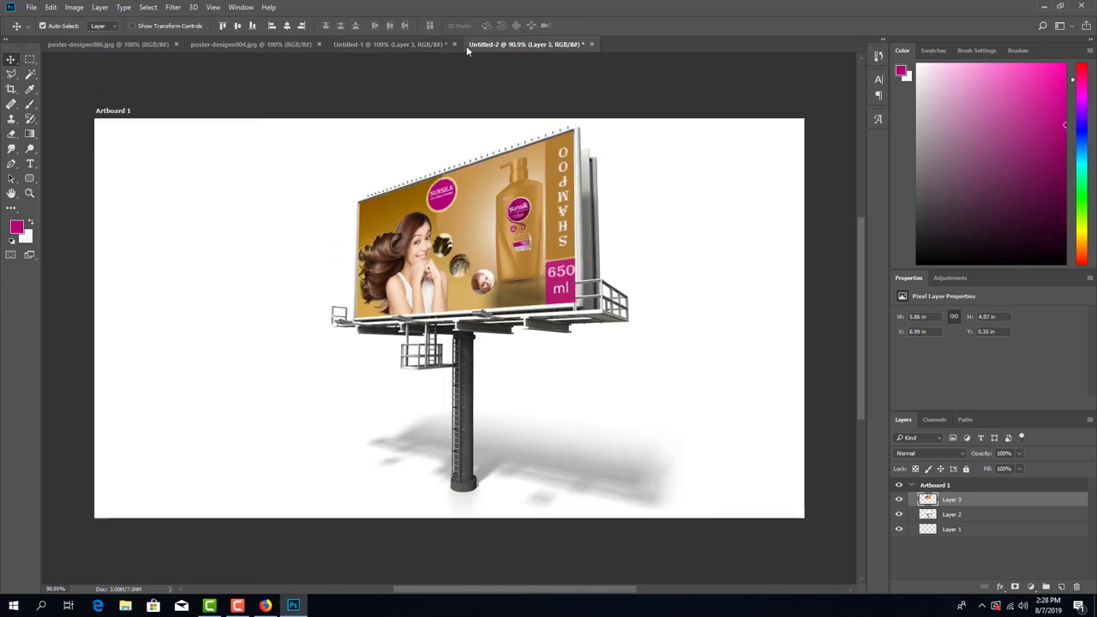
click(415, 46)
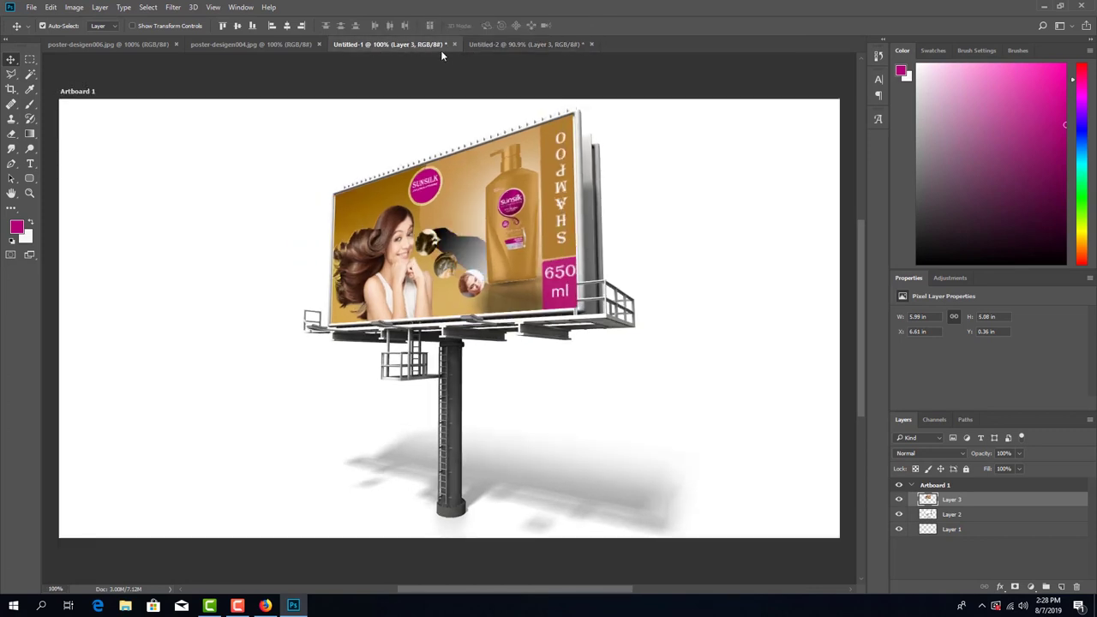